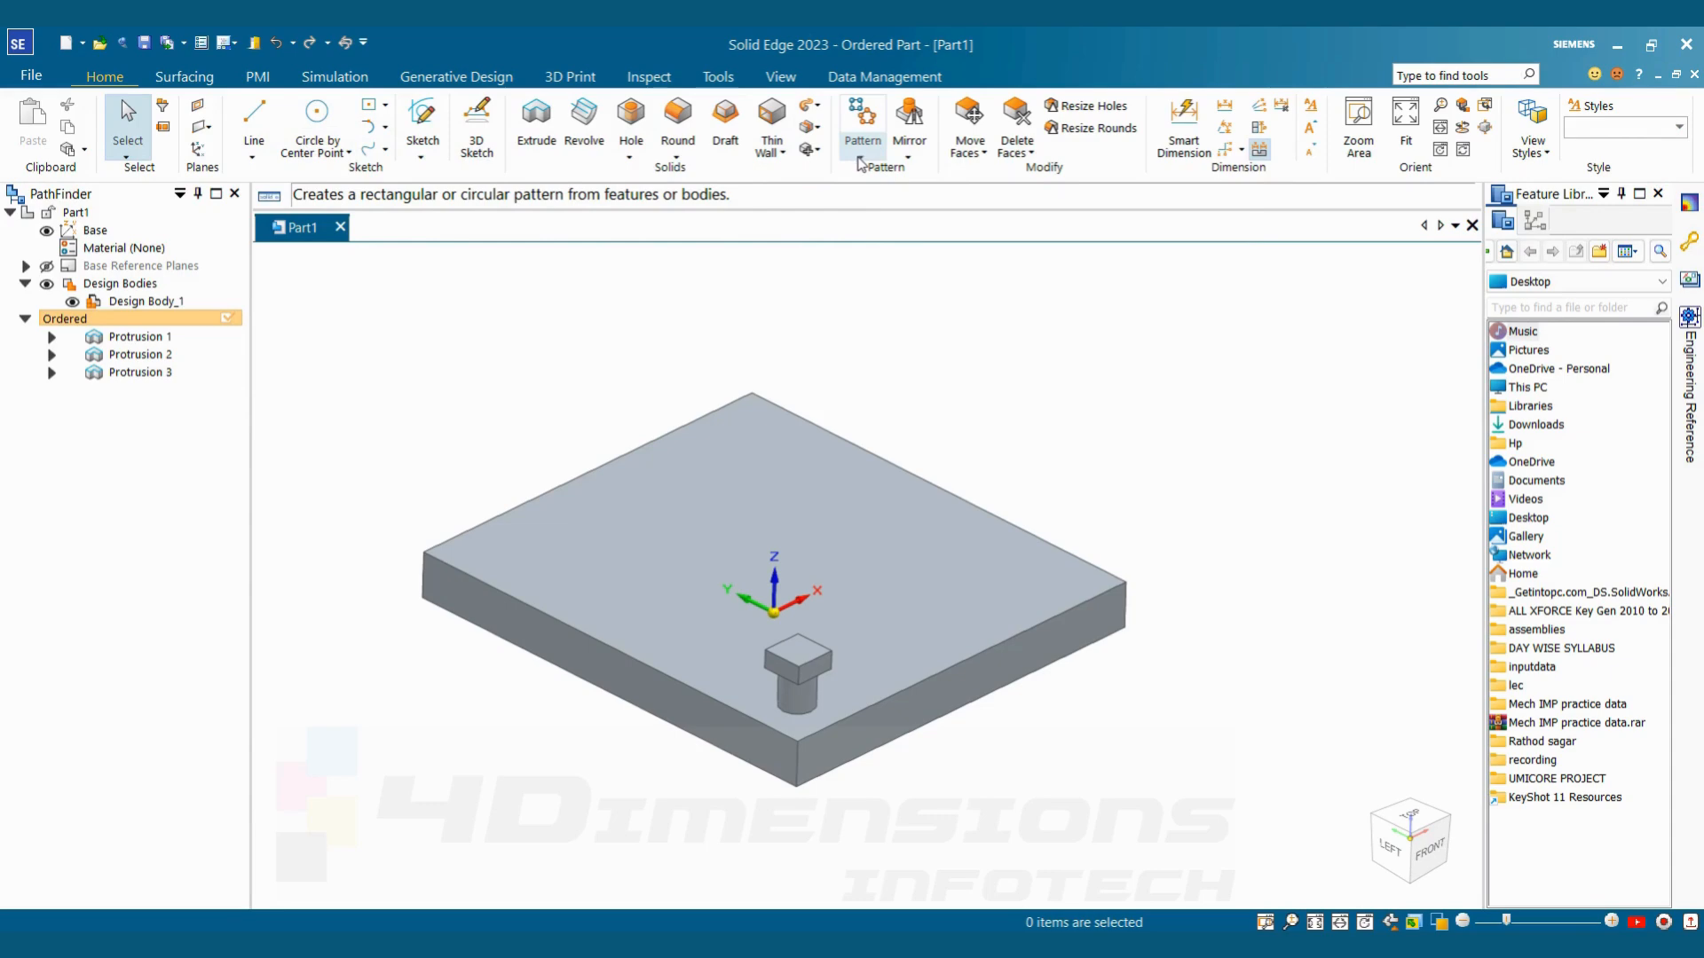
left_click(861, 162)
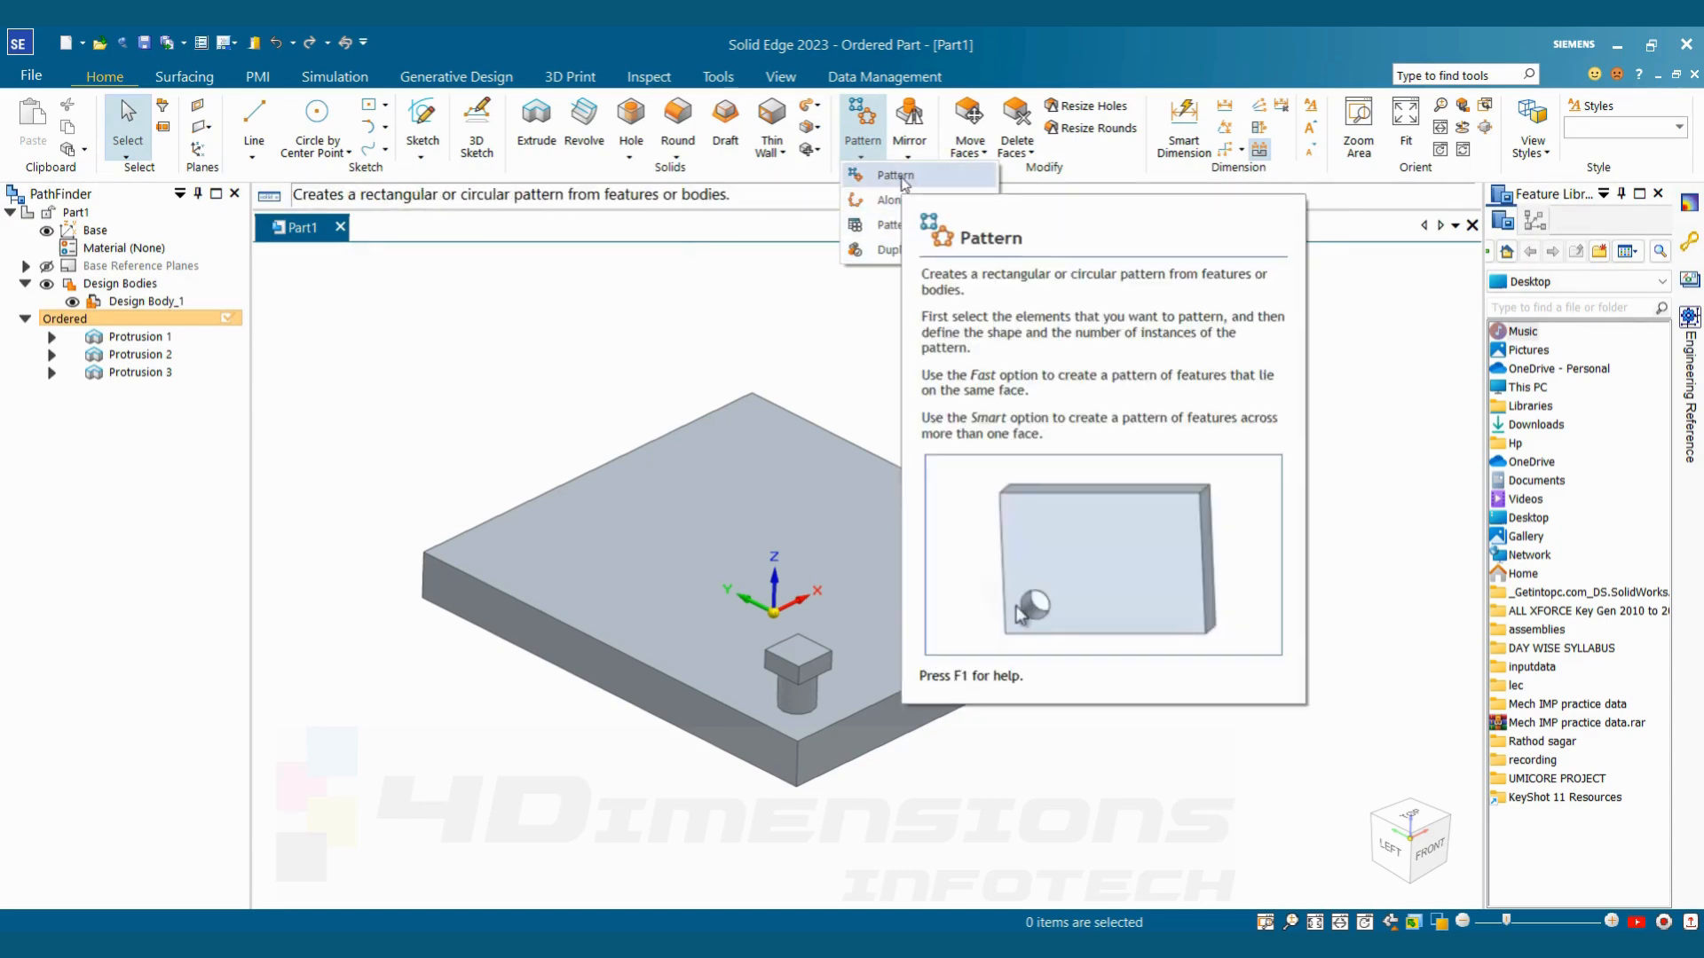
left_click(901, 312)
scroll(874, 713, "up", 3)
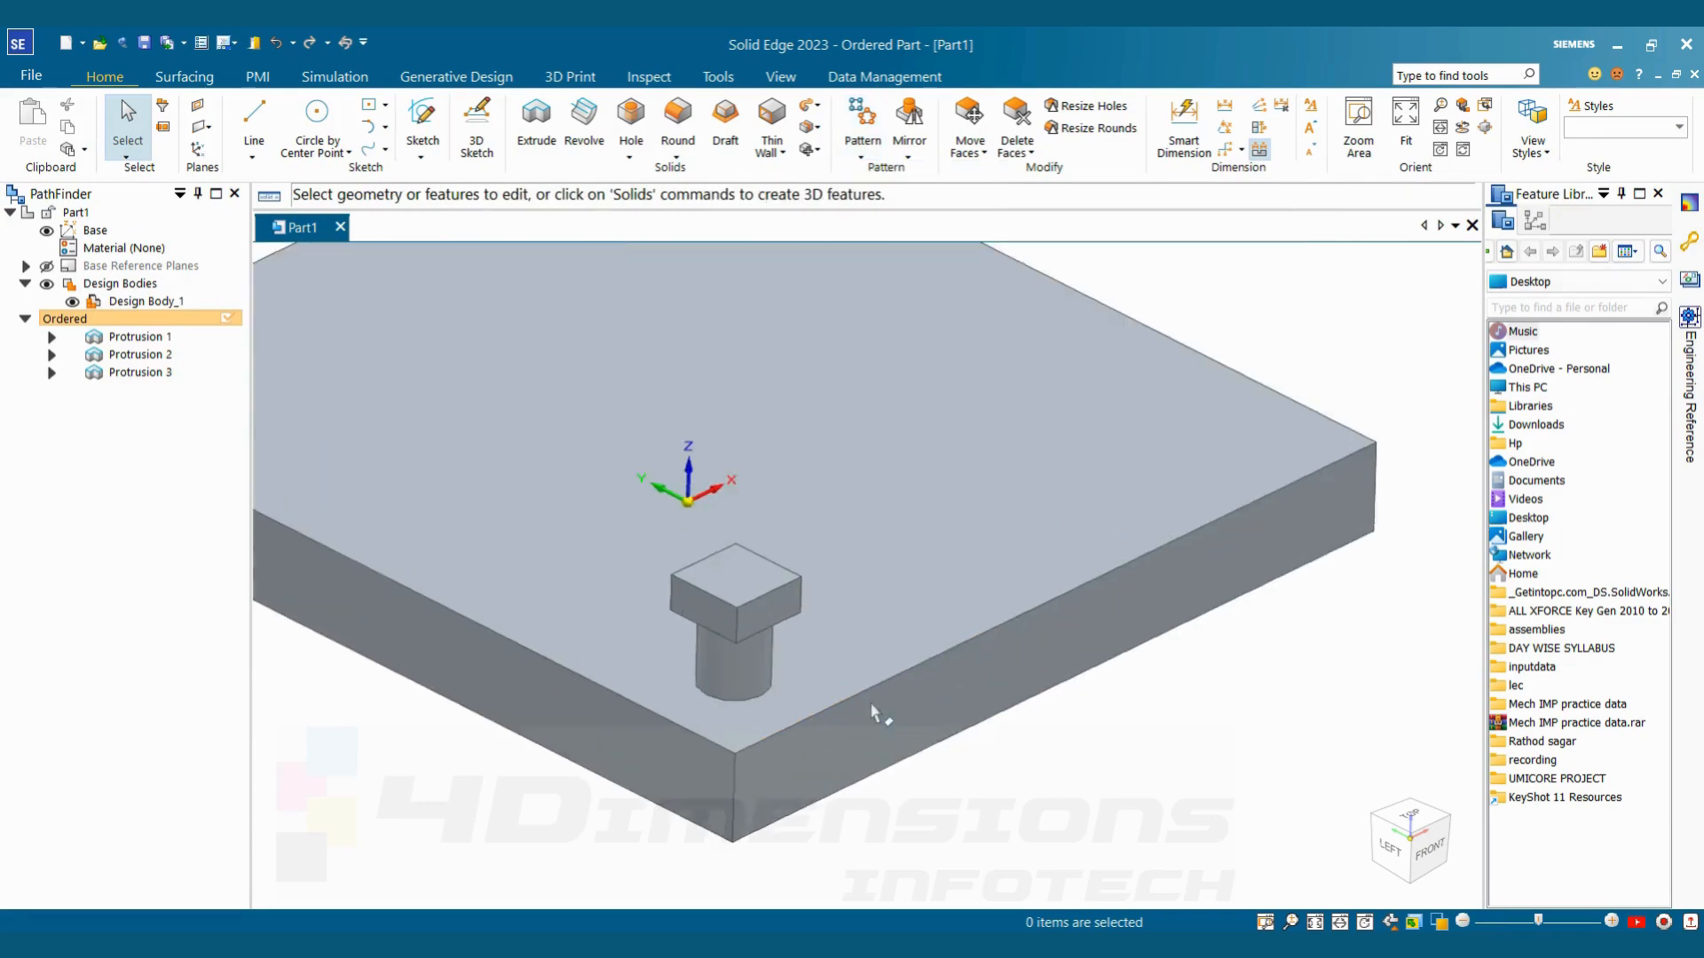
scroll(874, 712, "down", 4)
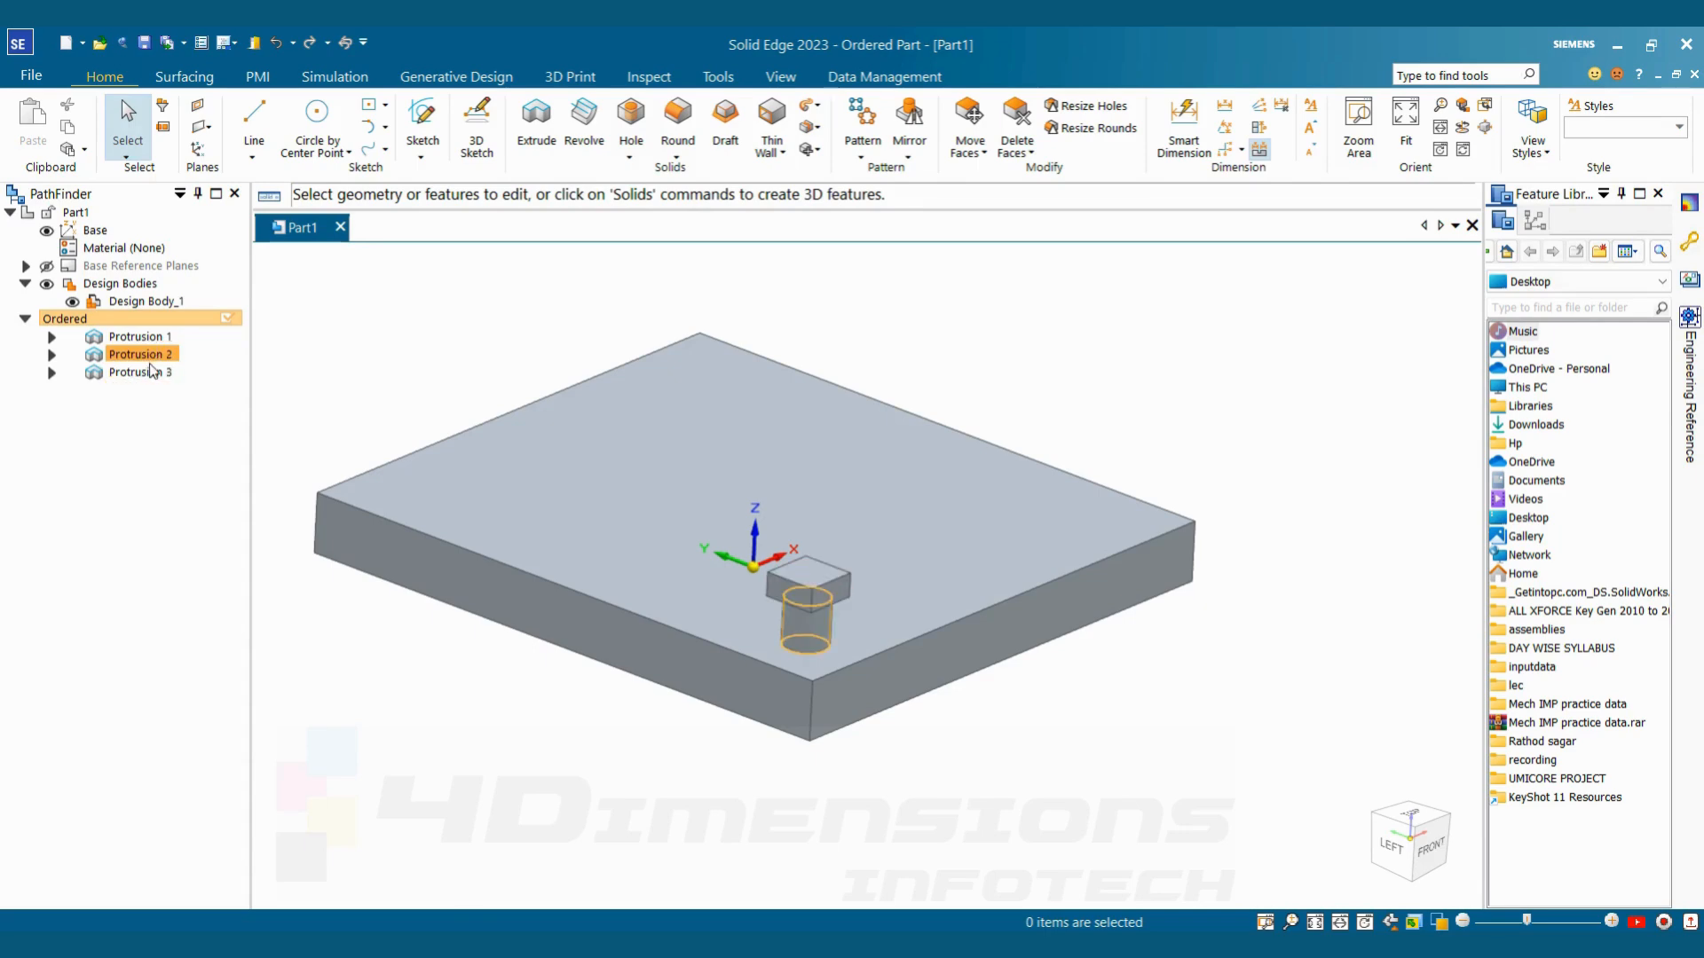
scroll(632, 306, "down", 4)
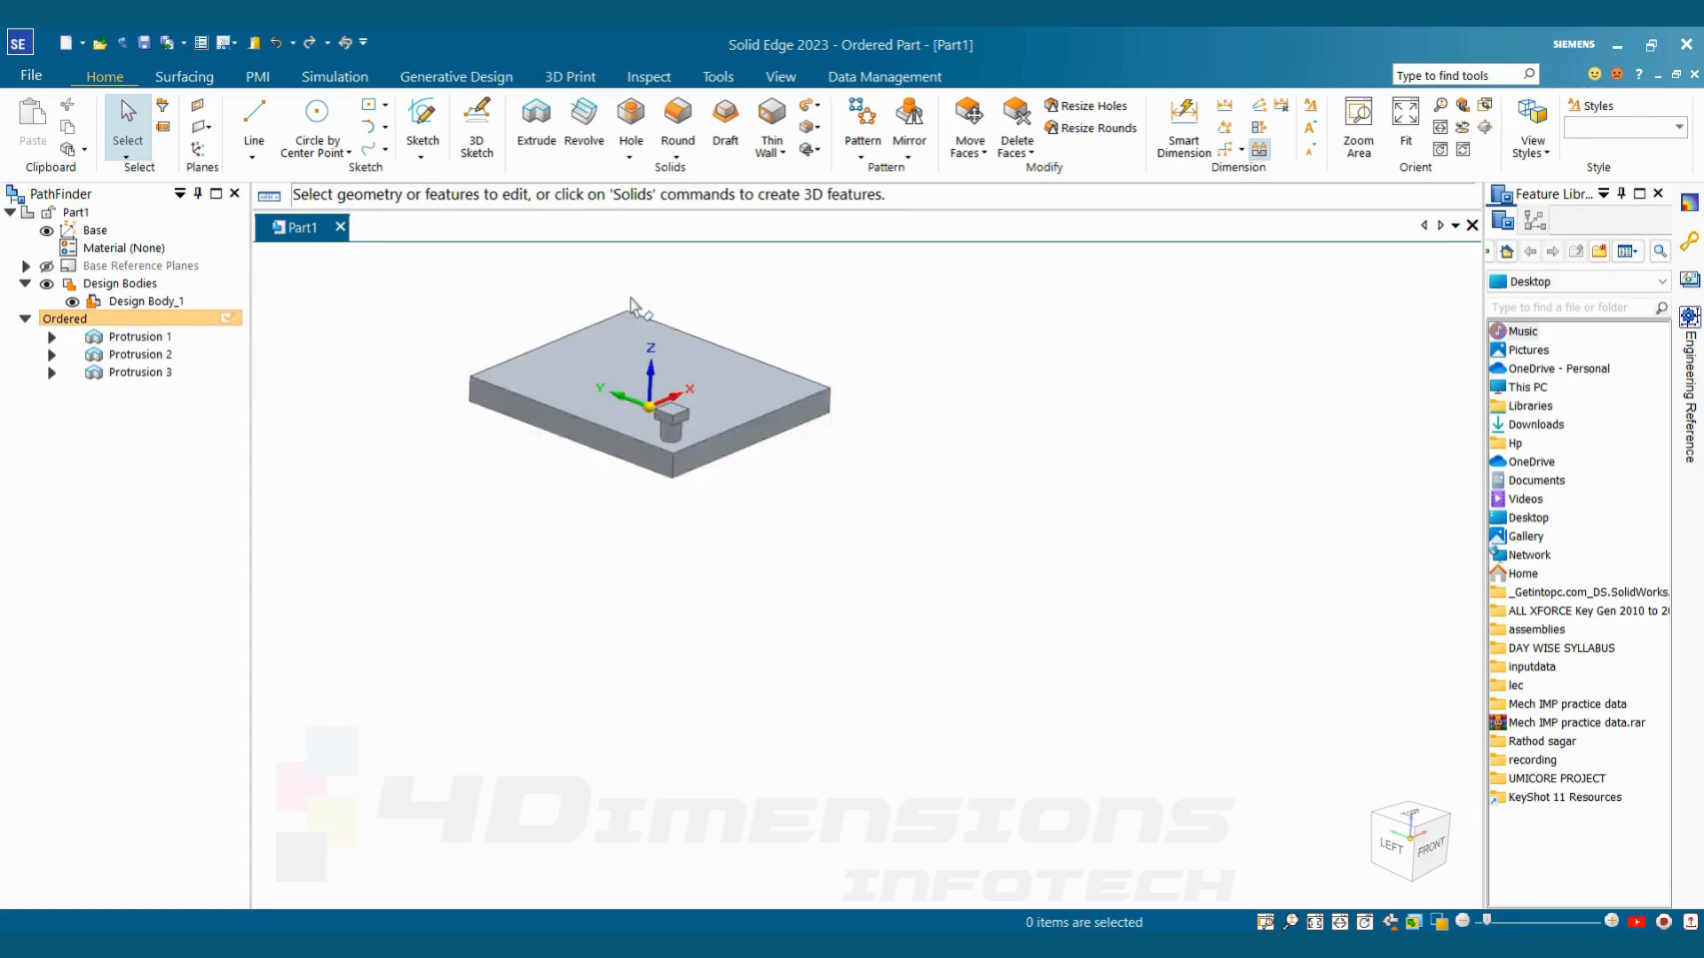
scroll(702, 294, "up", 3)
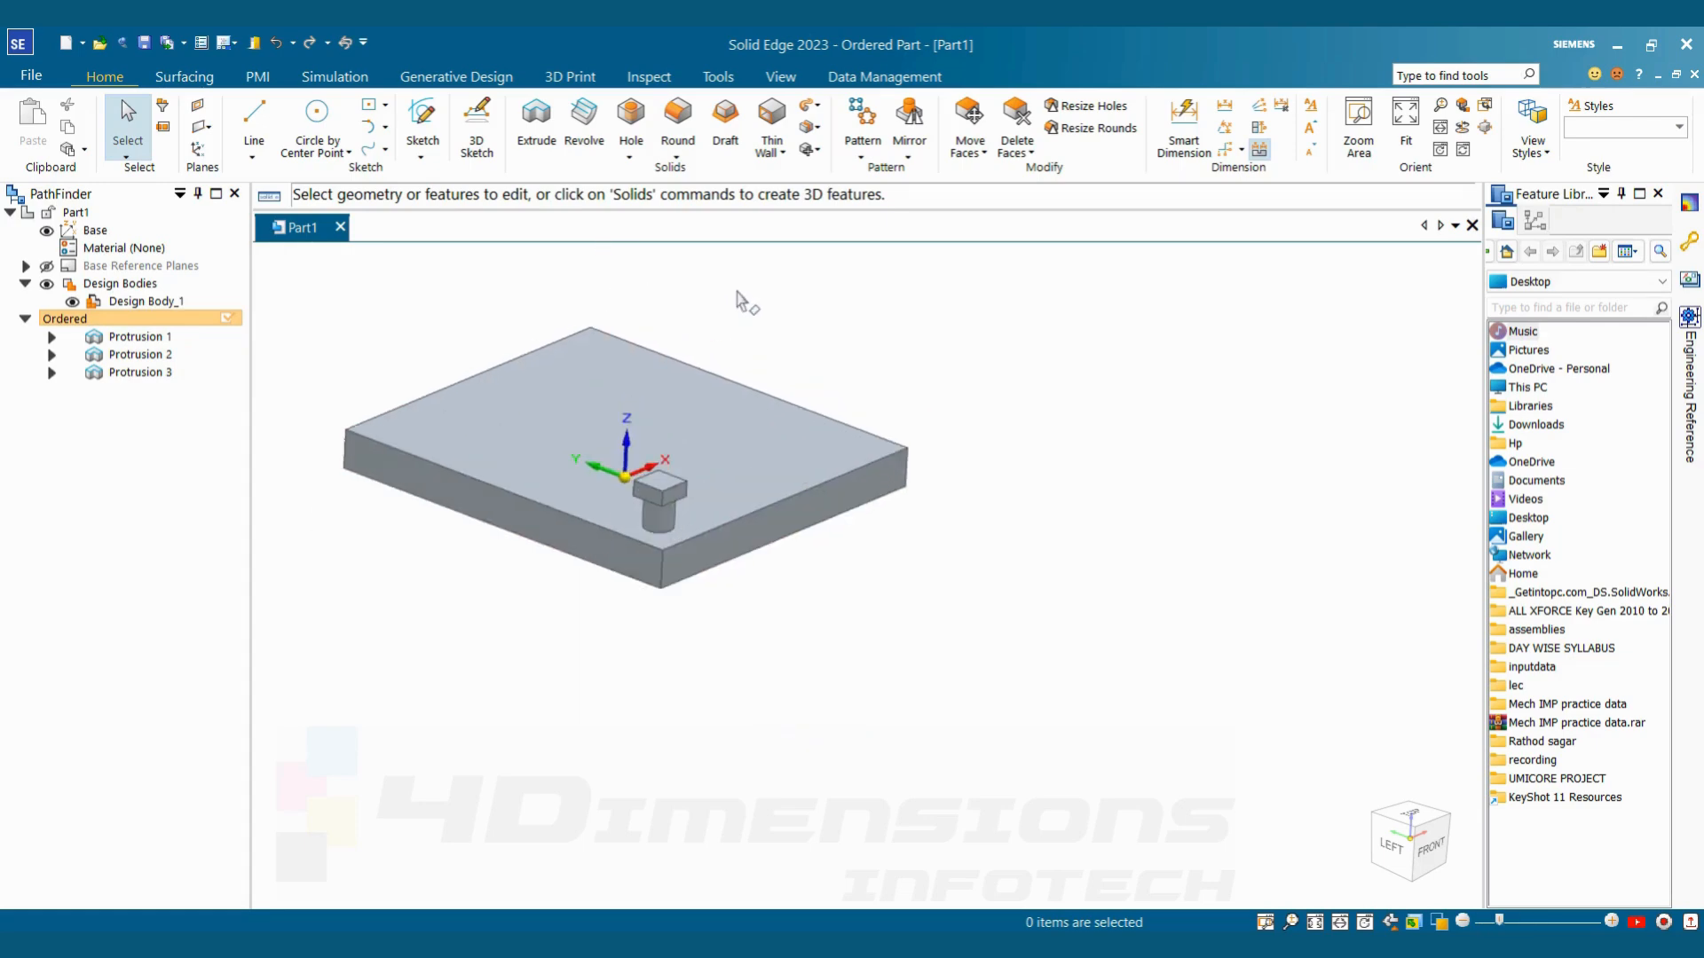
Start a feature pattern with the cylindrical stud (Protrusion 2) and its square head (Protrusion 3) as the features to repeat
left_click(861, 142)
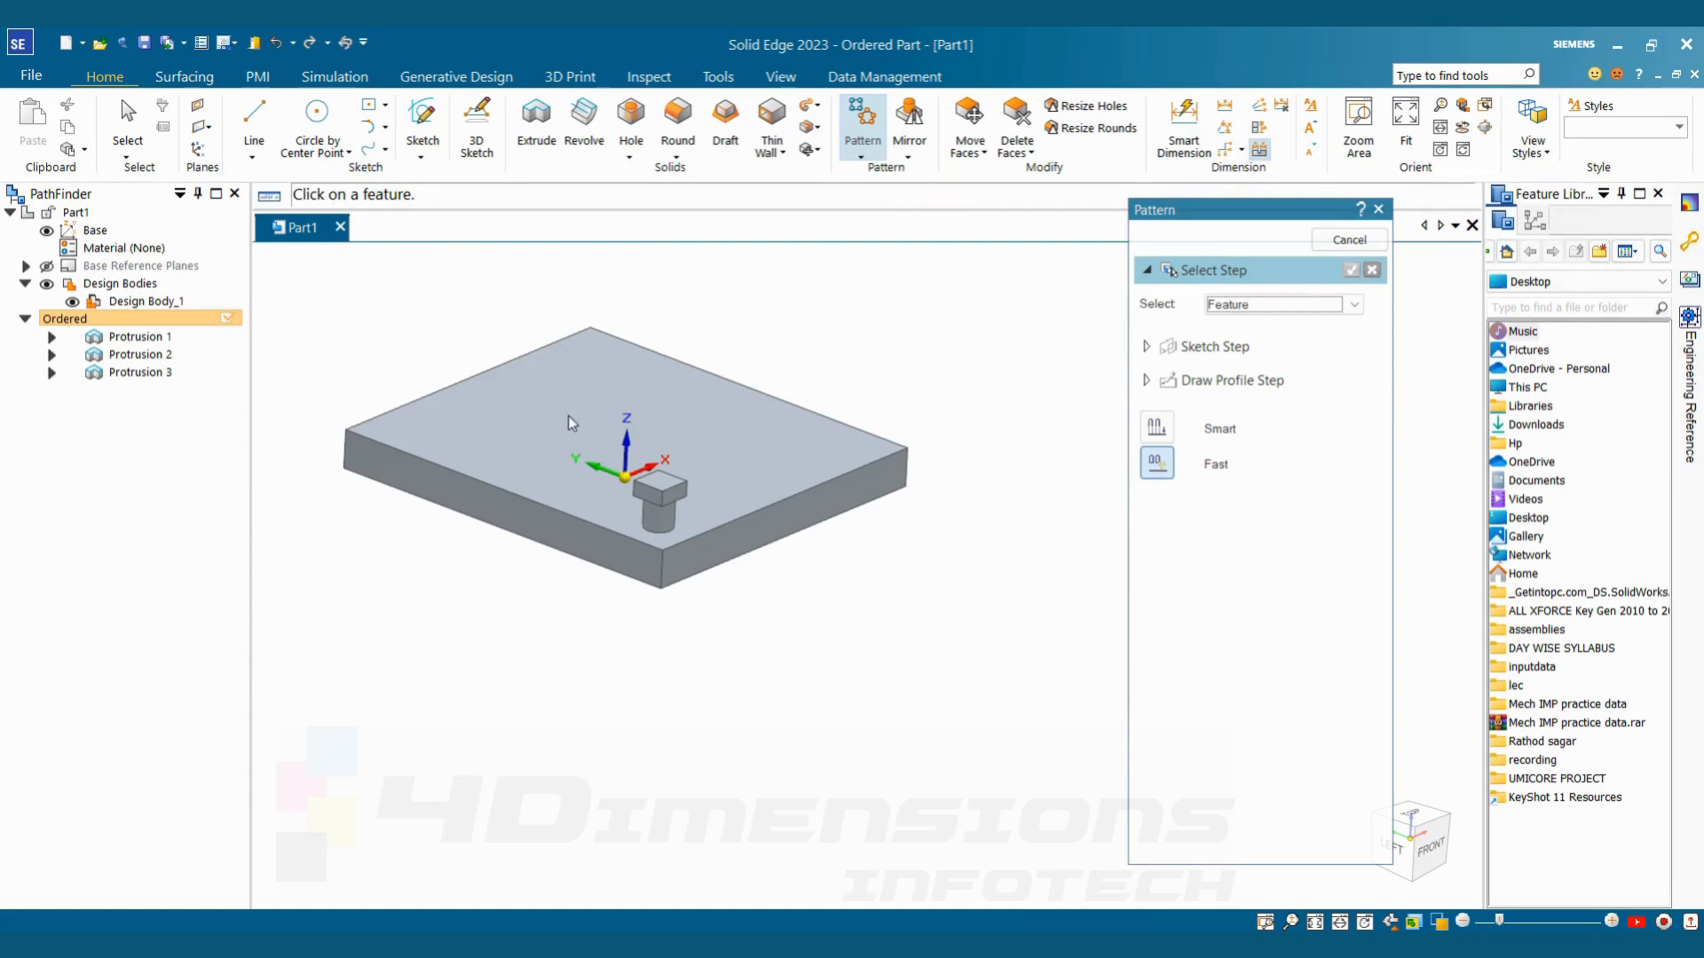
scroll(658, 520, "up", 2)
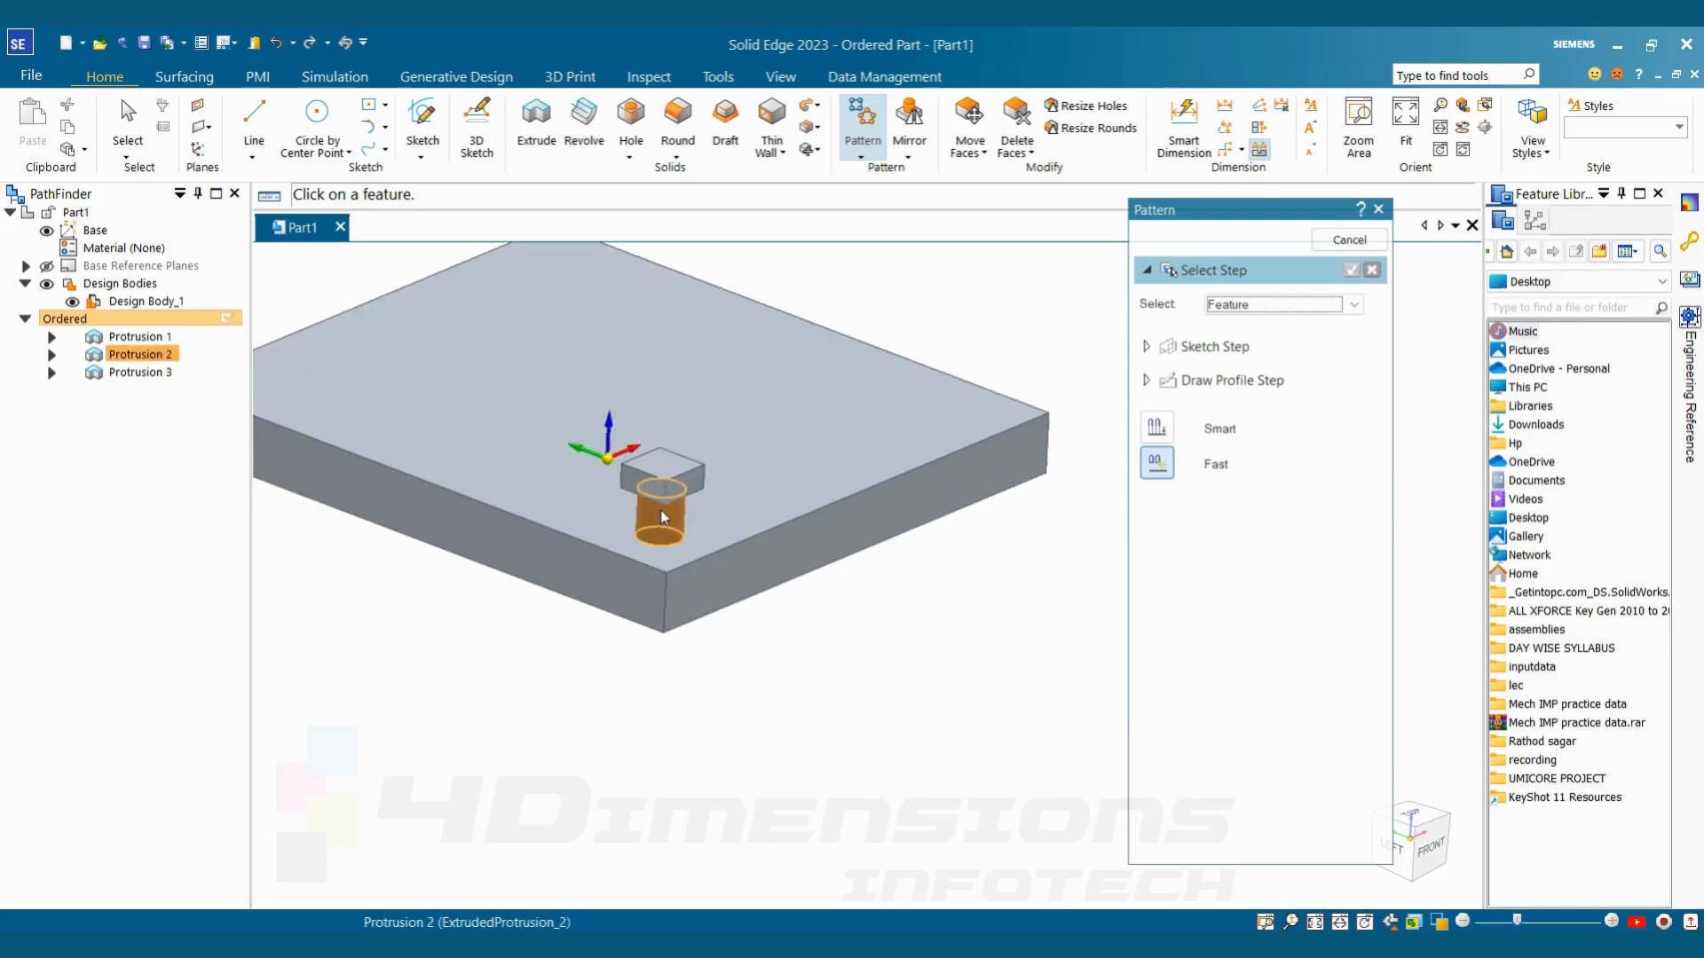
left_click(659, 521)
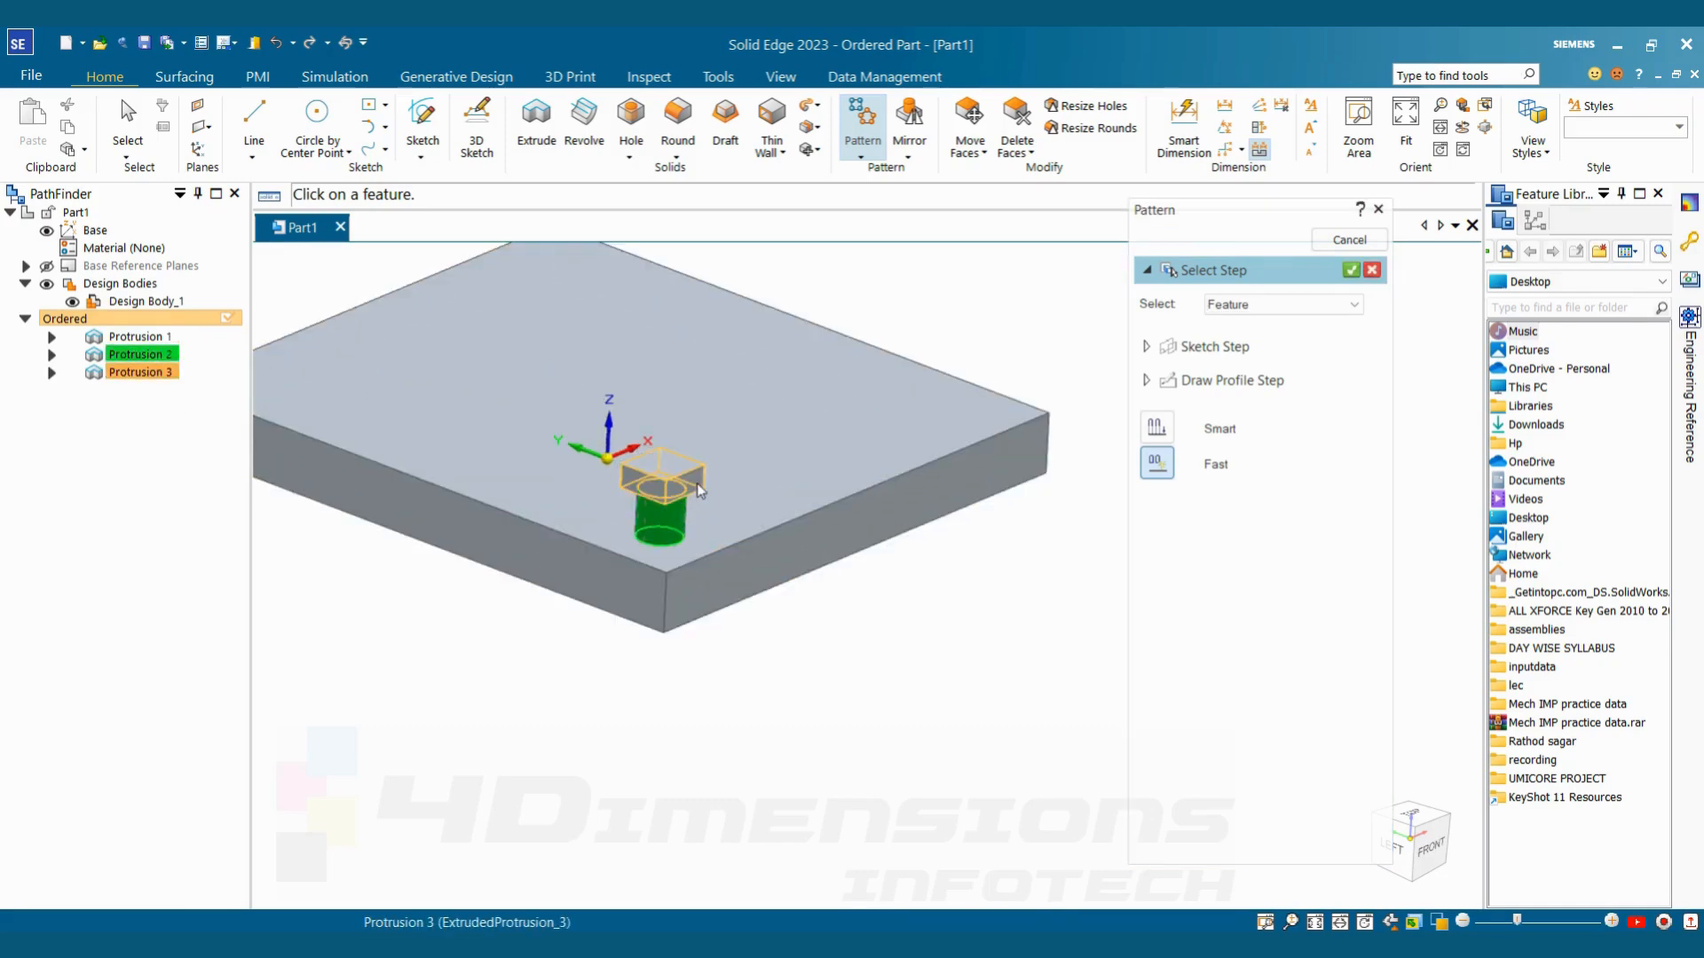
left_click(700, 491)
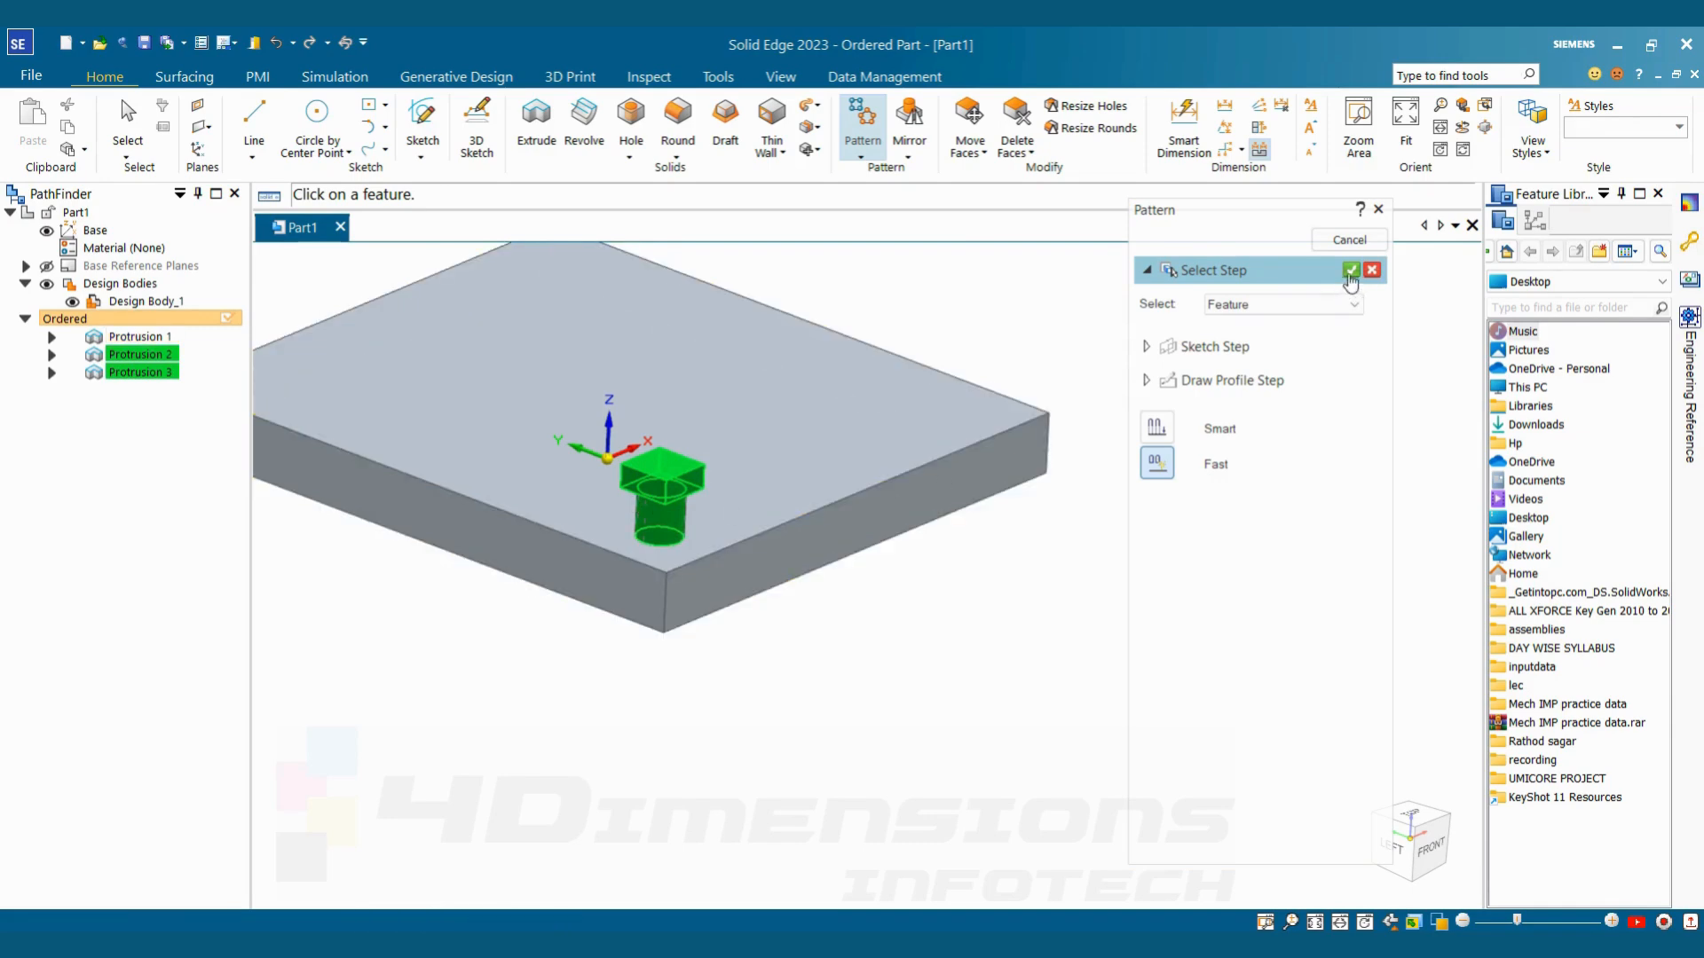
left_click(1348, 271)
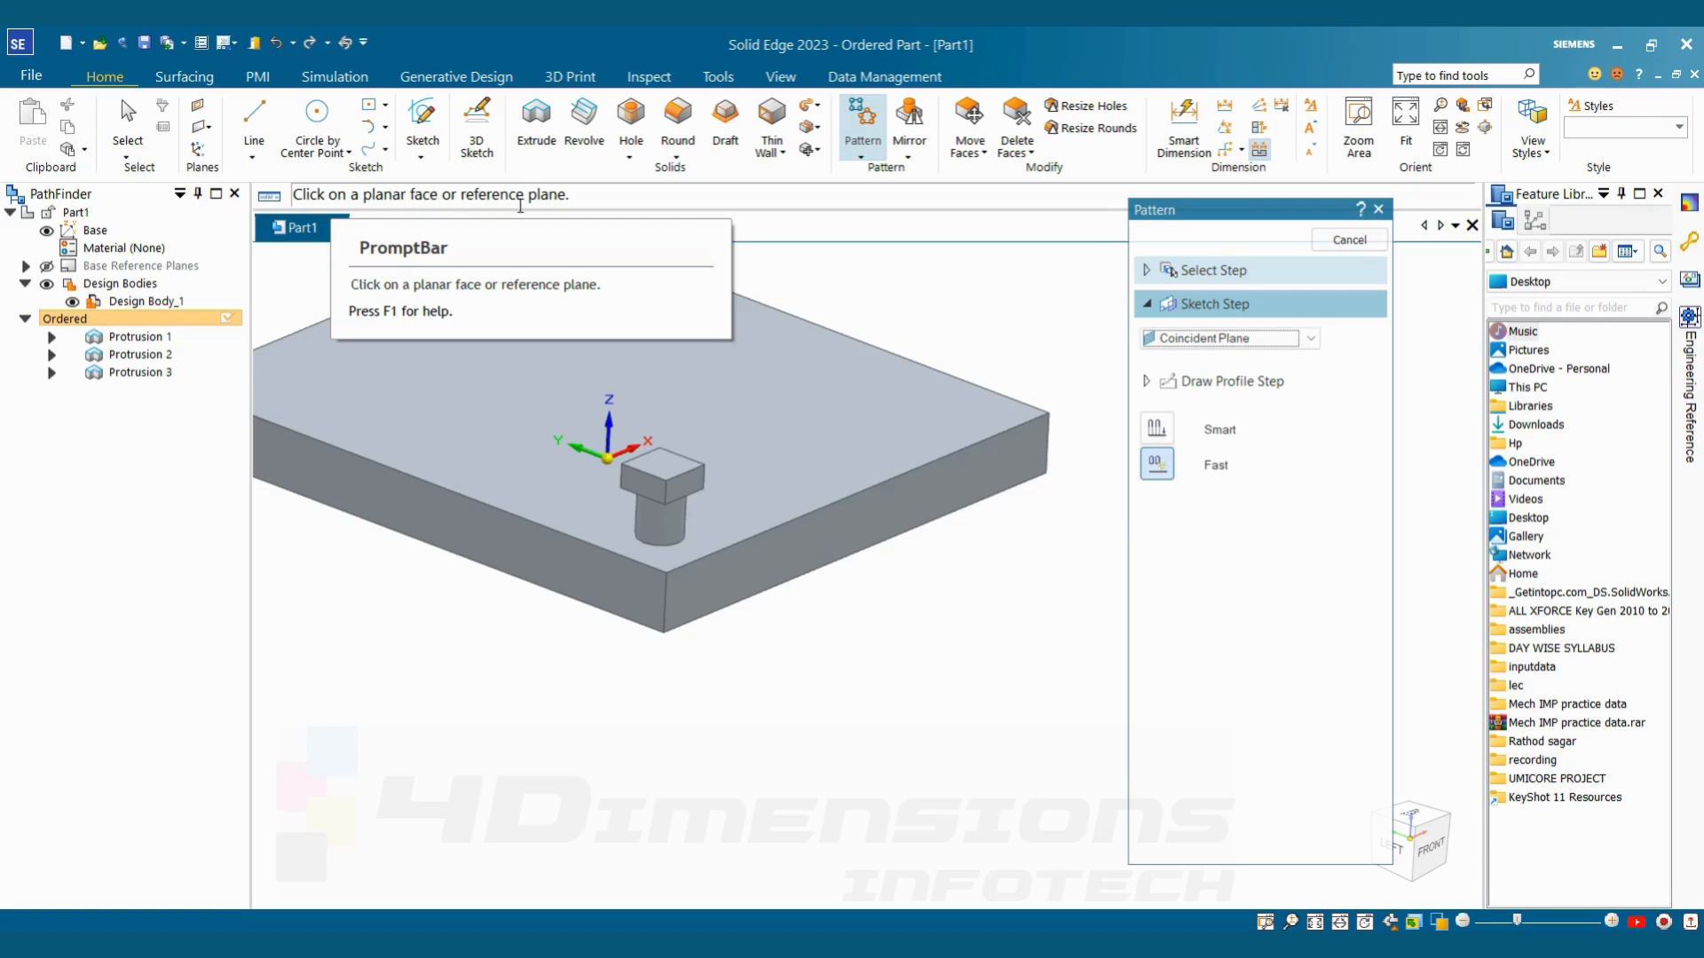
On the plate's upper face, draw a rectangular pattern profile about 164 by 144 mm from the stud's centre towards the diagonally opposite corner
middle_click_drag(691, 361, 930, 699)
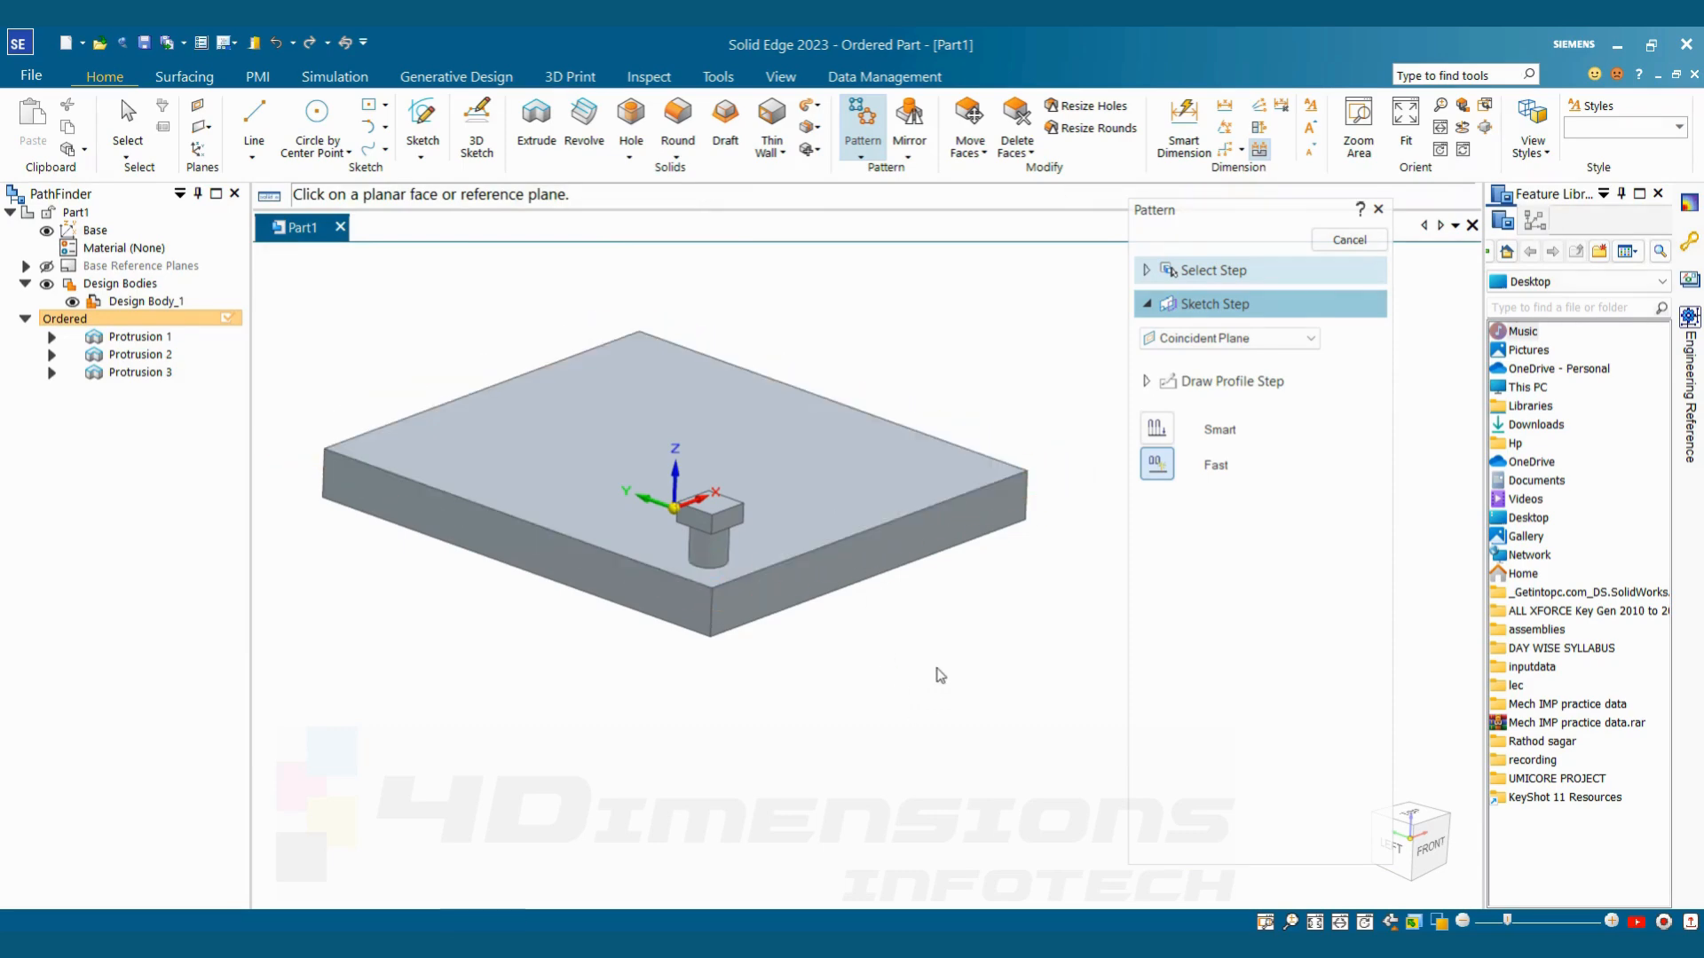
left_click(865, 503)
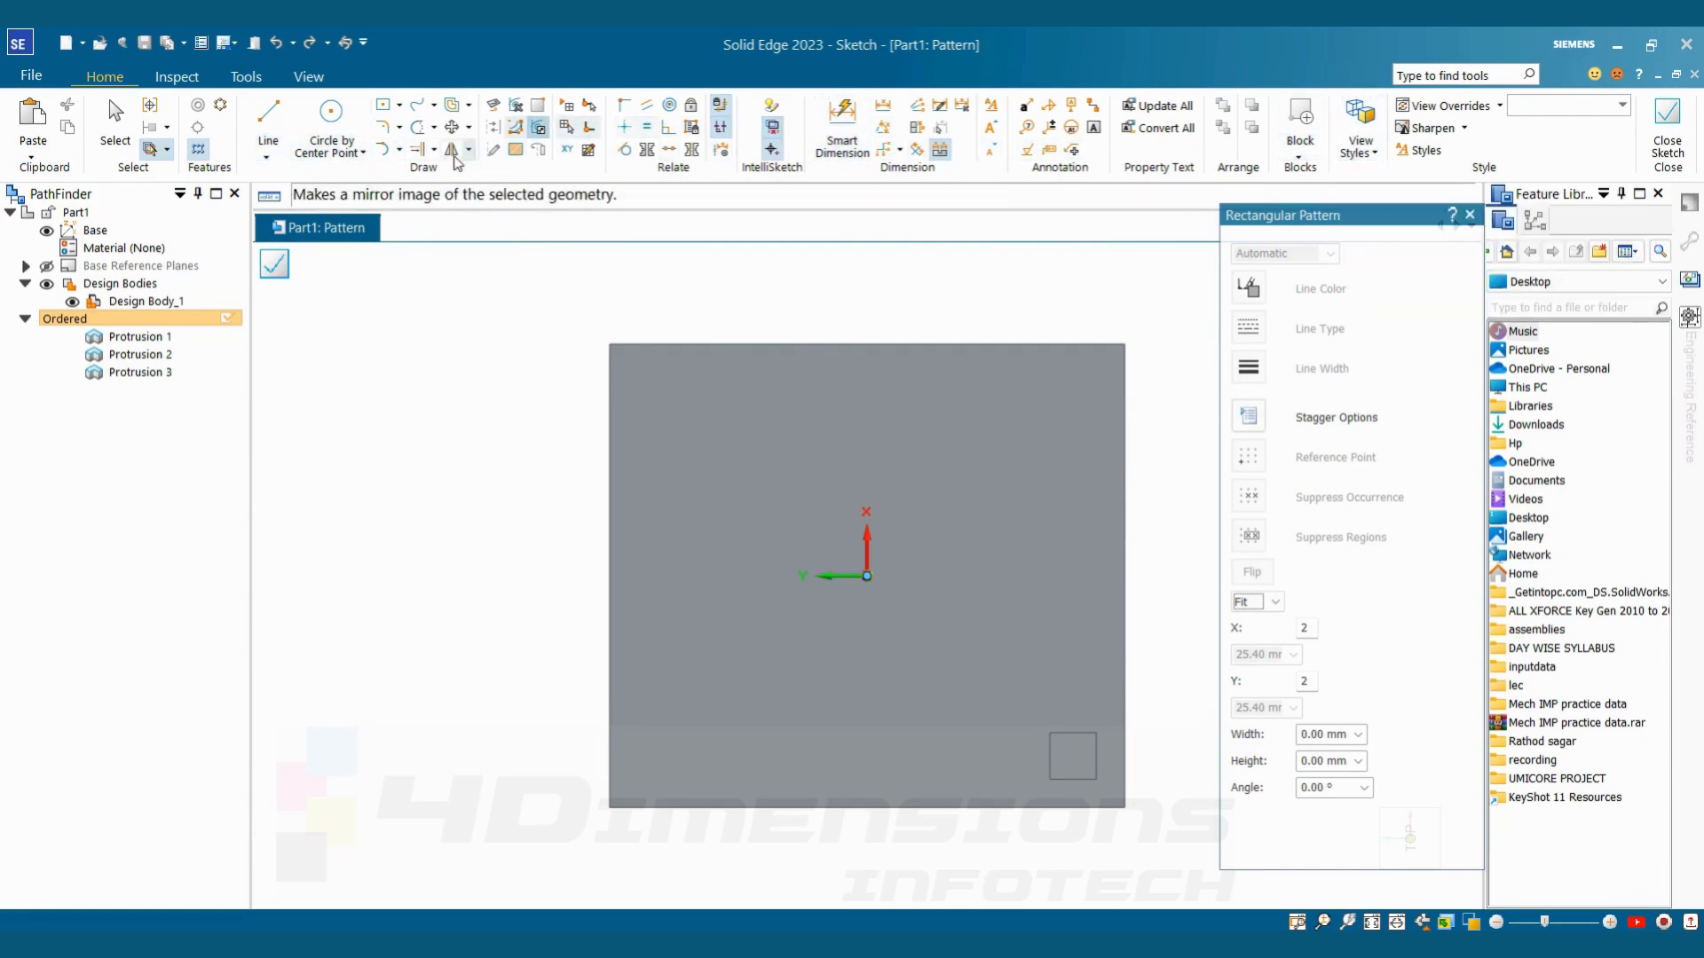
left_click(454, 157)
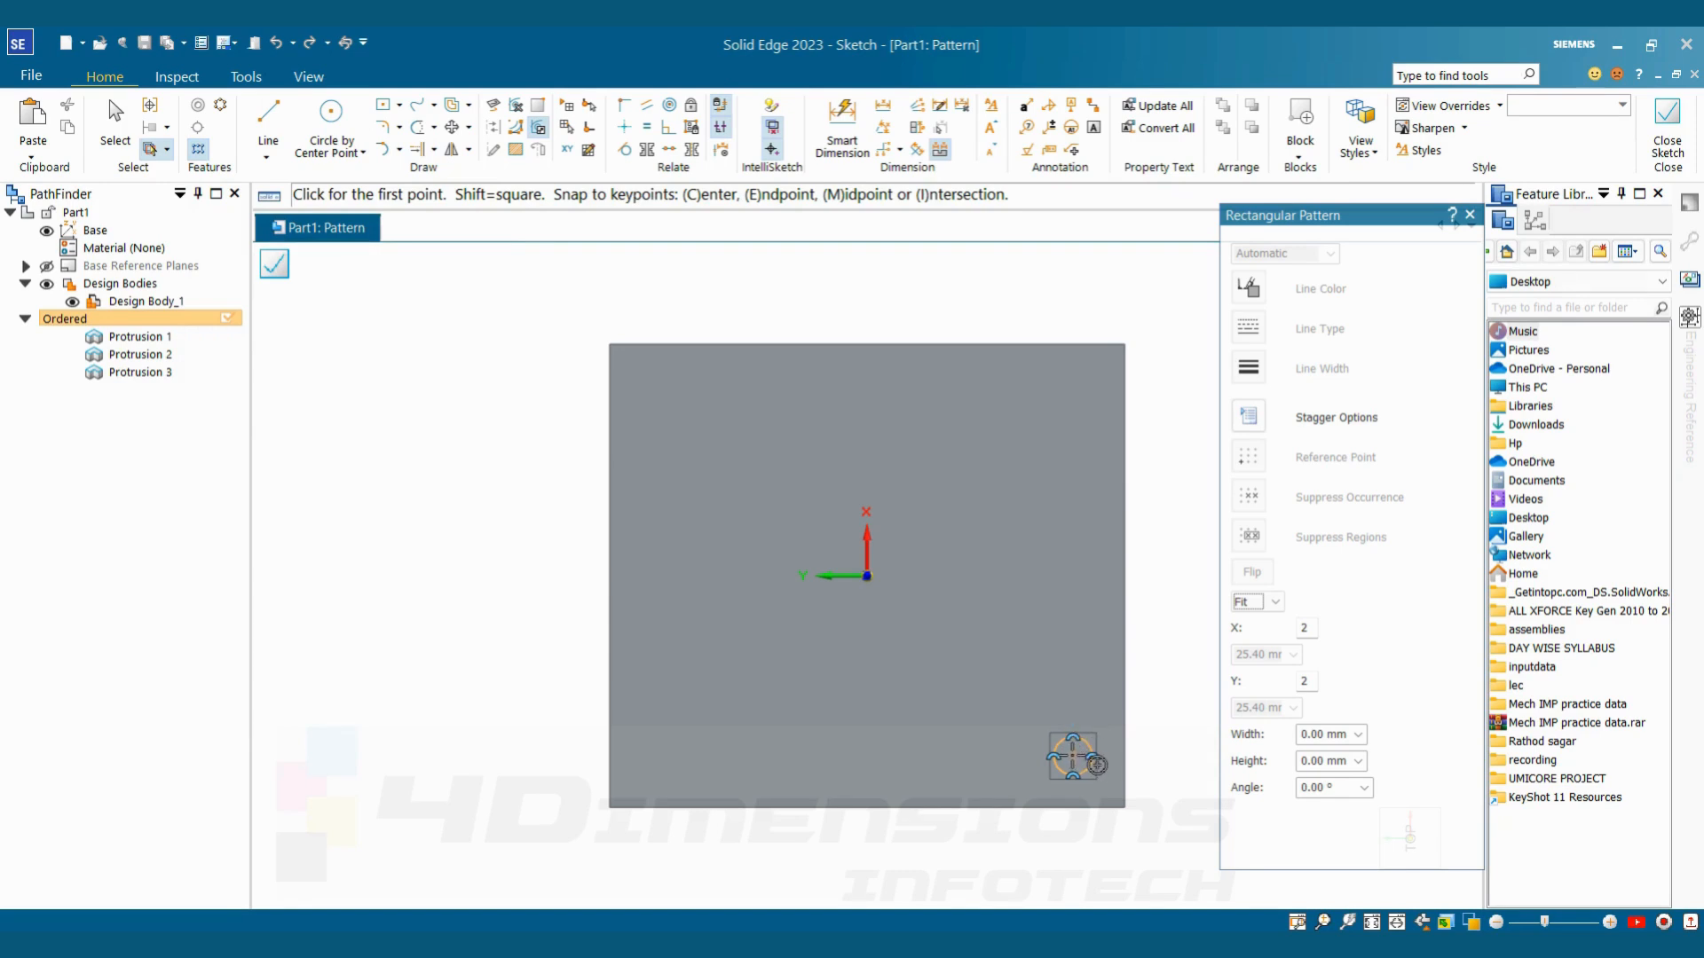
left_click(1073, 755)
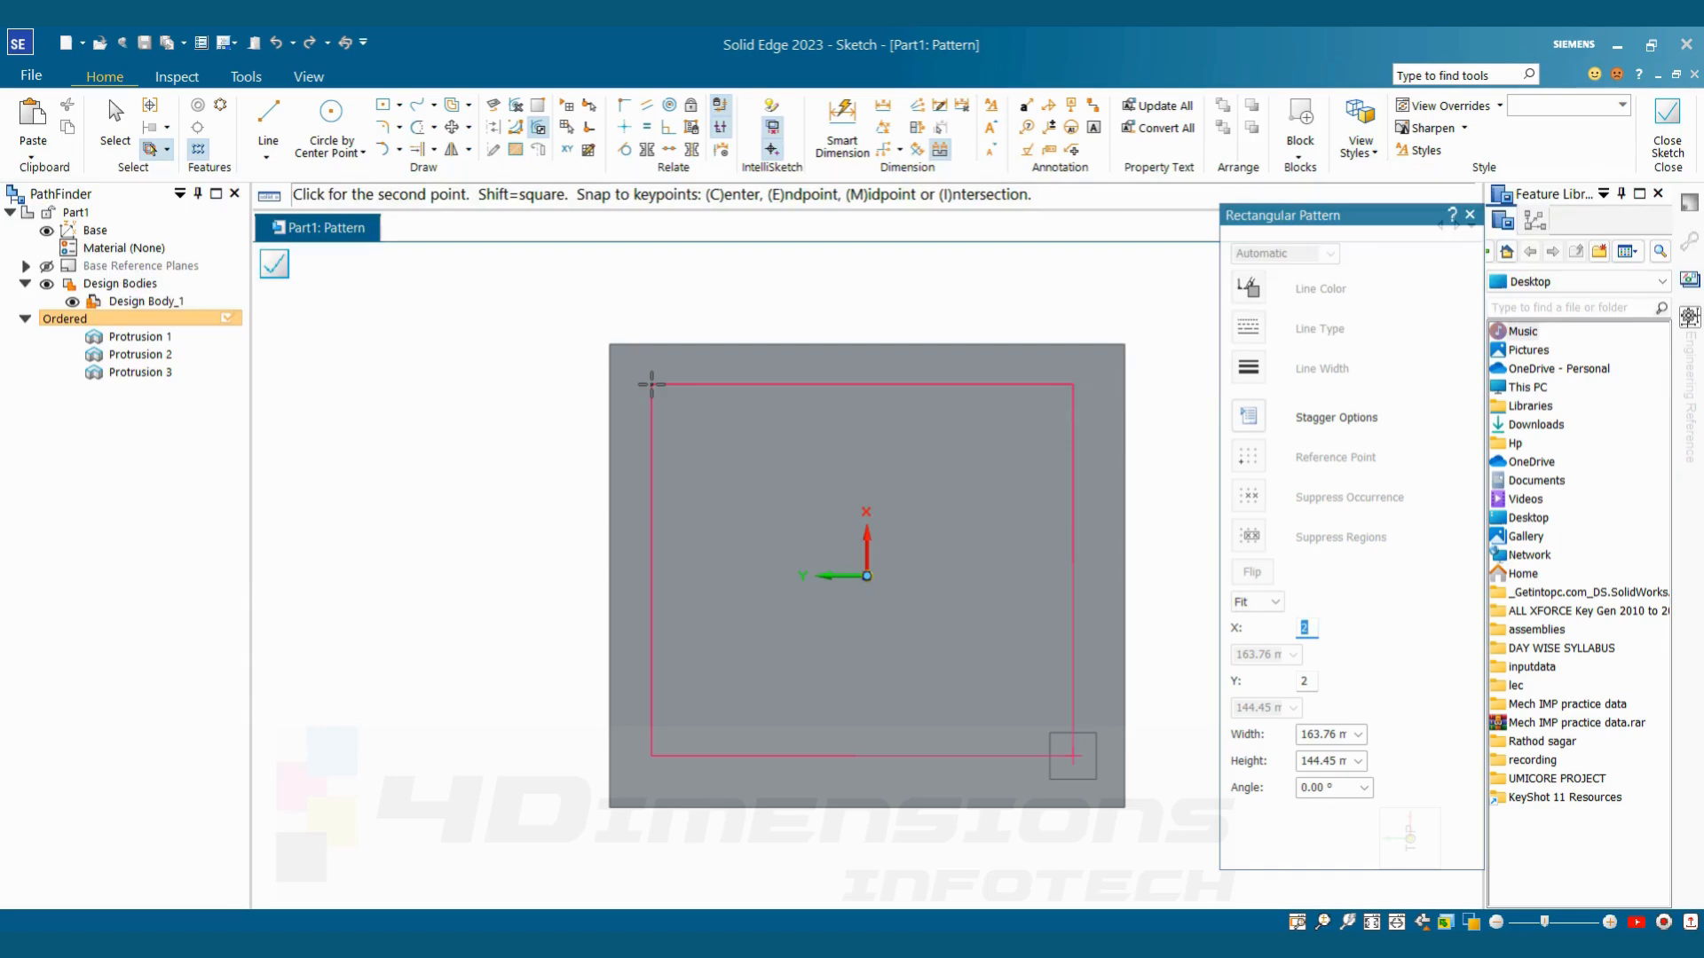
left_click(652, 384)
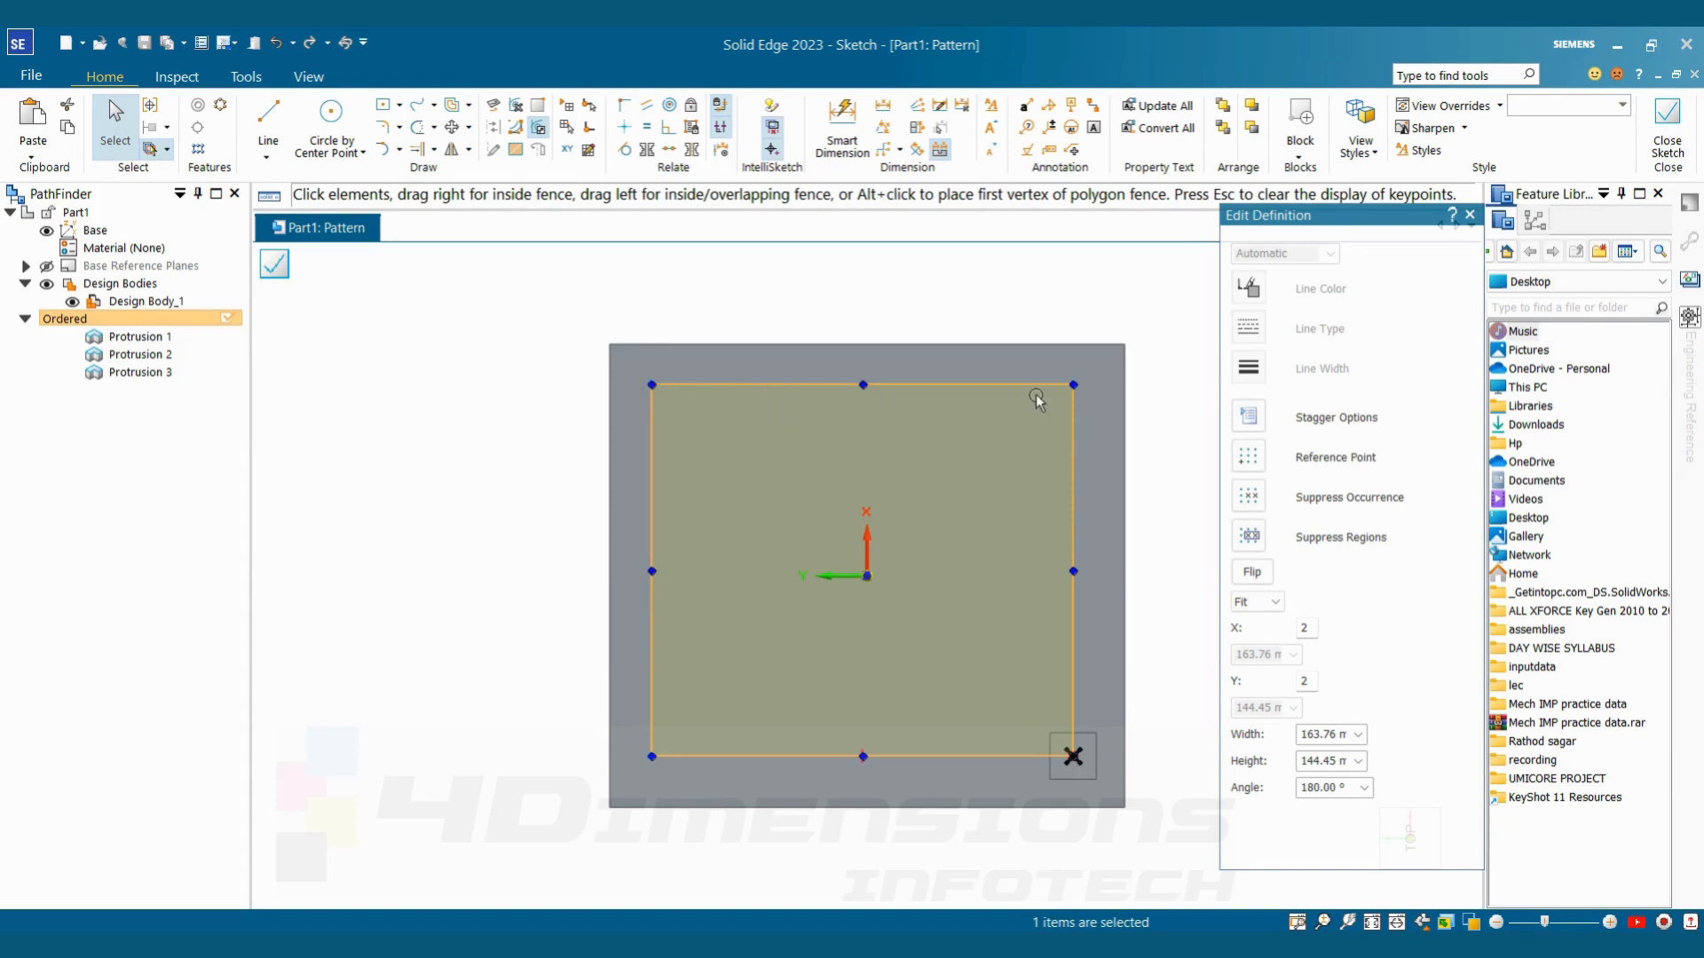
Move the pattern options clear of the plate and set the pattern's spacing method to Fixed
left_click_drag(1395, 218, 434, 276)
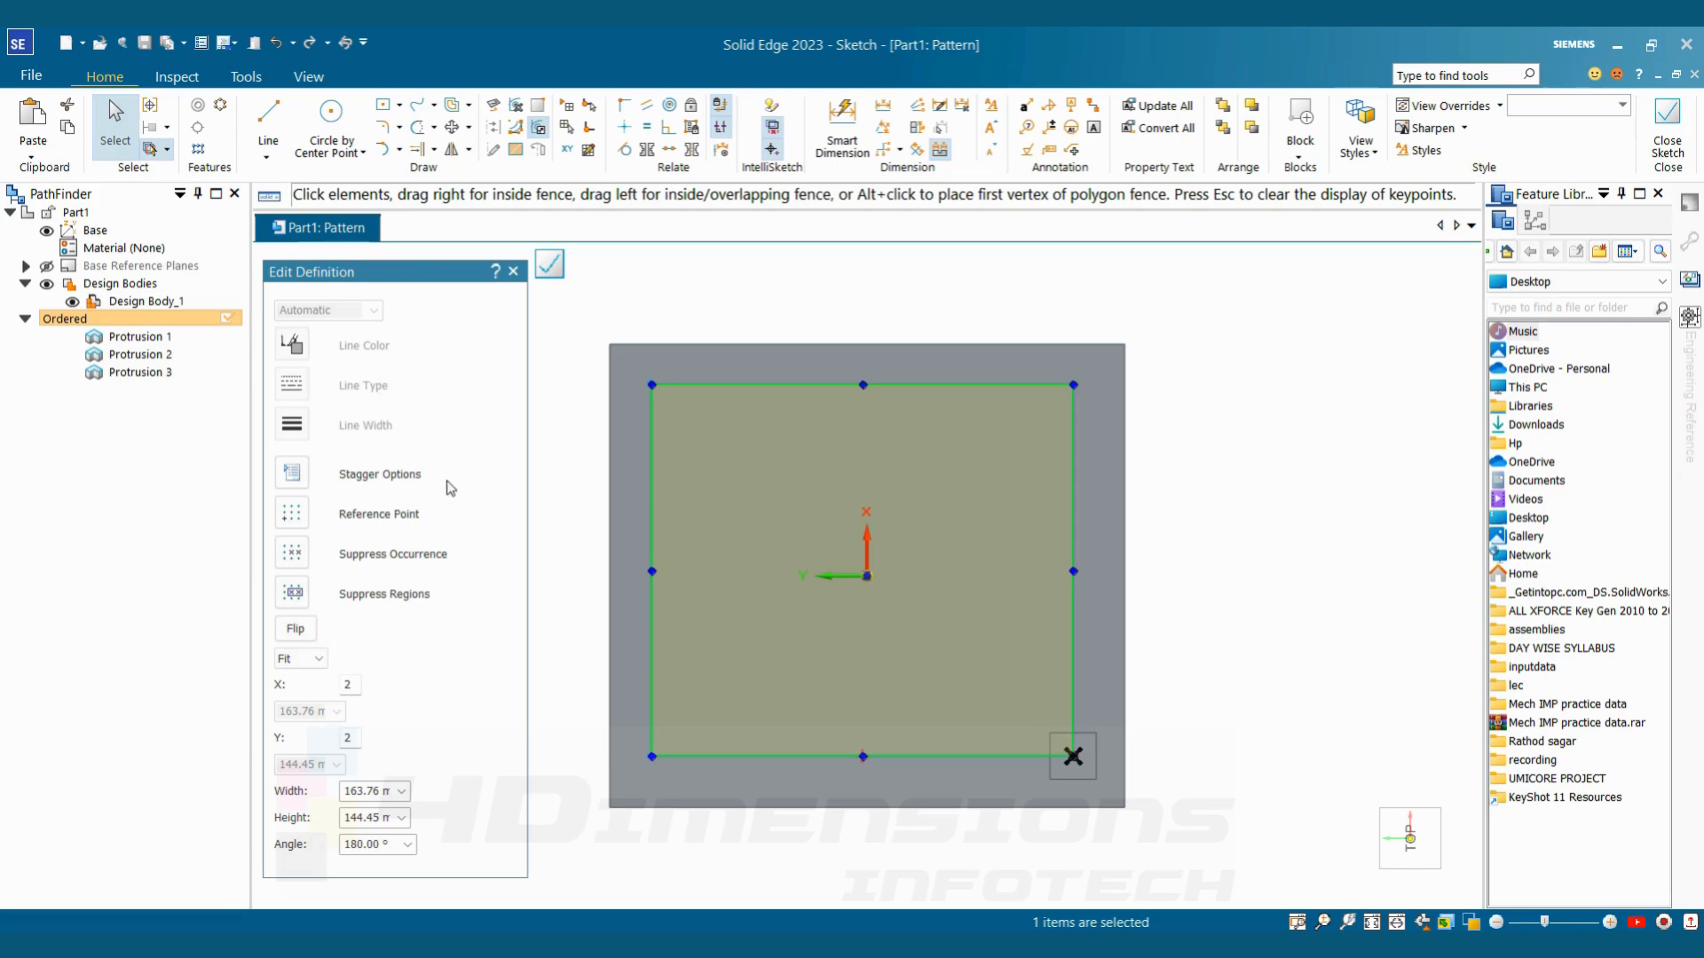
left_click(316, 660)
left_click(306, 678)
left_click(306, 659)
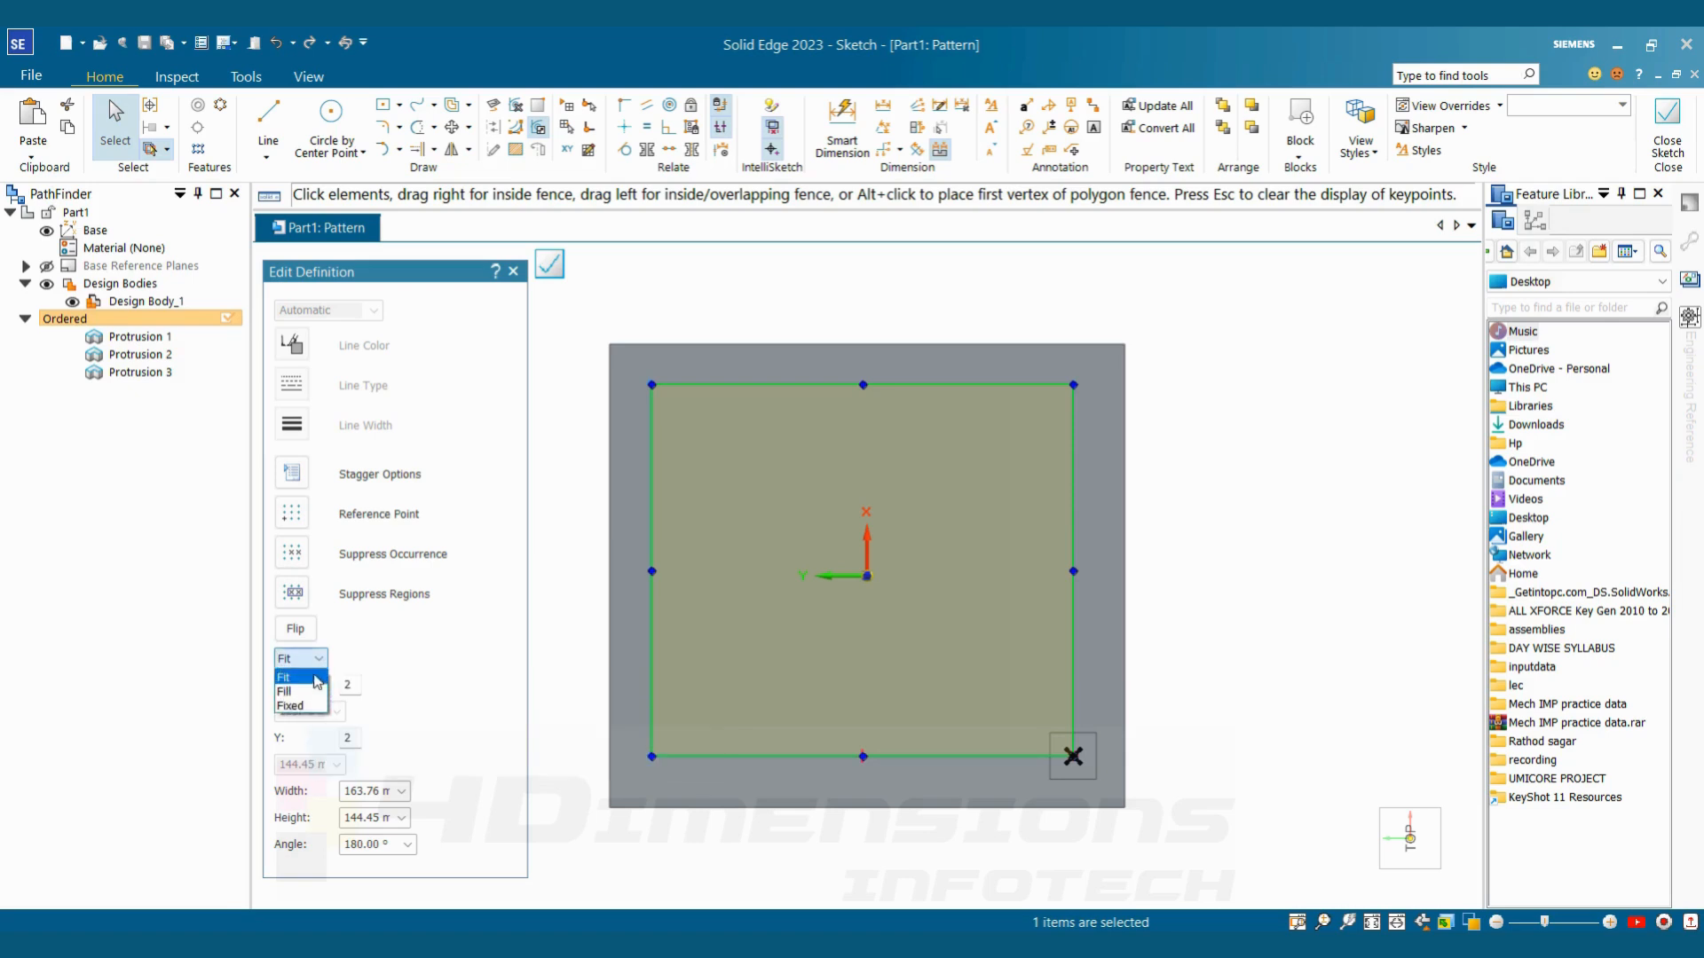
left_click(291, 692)
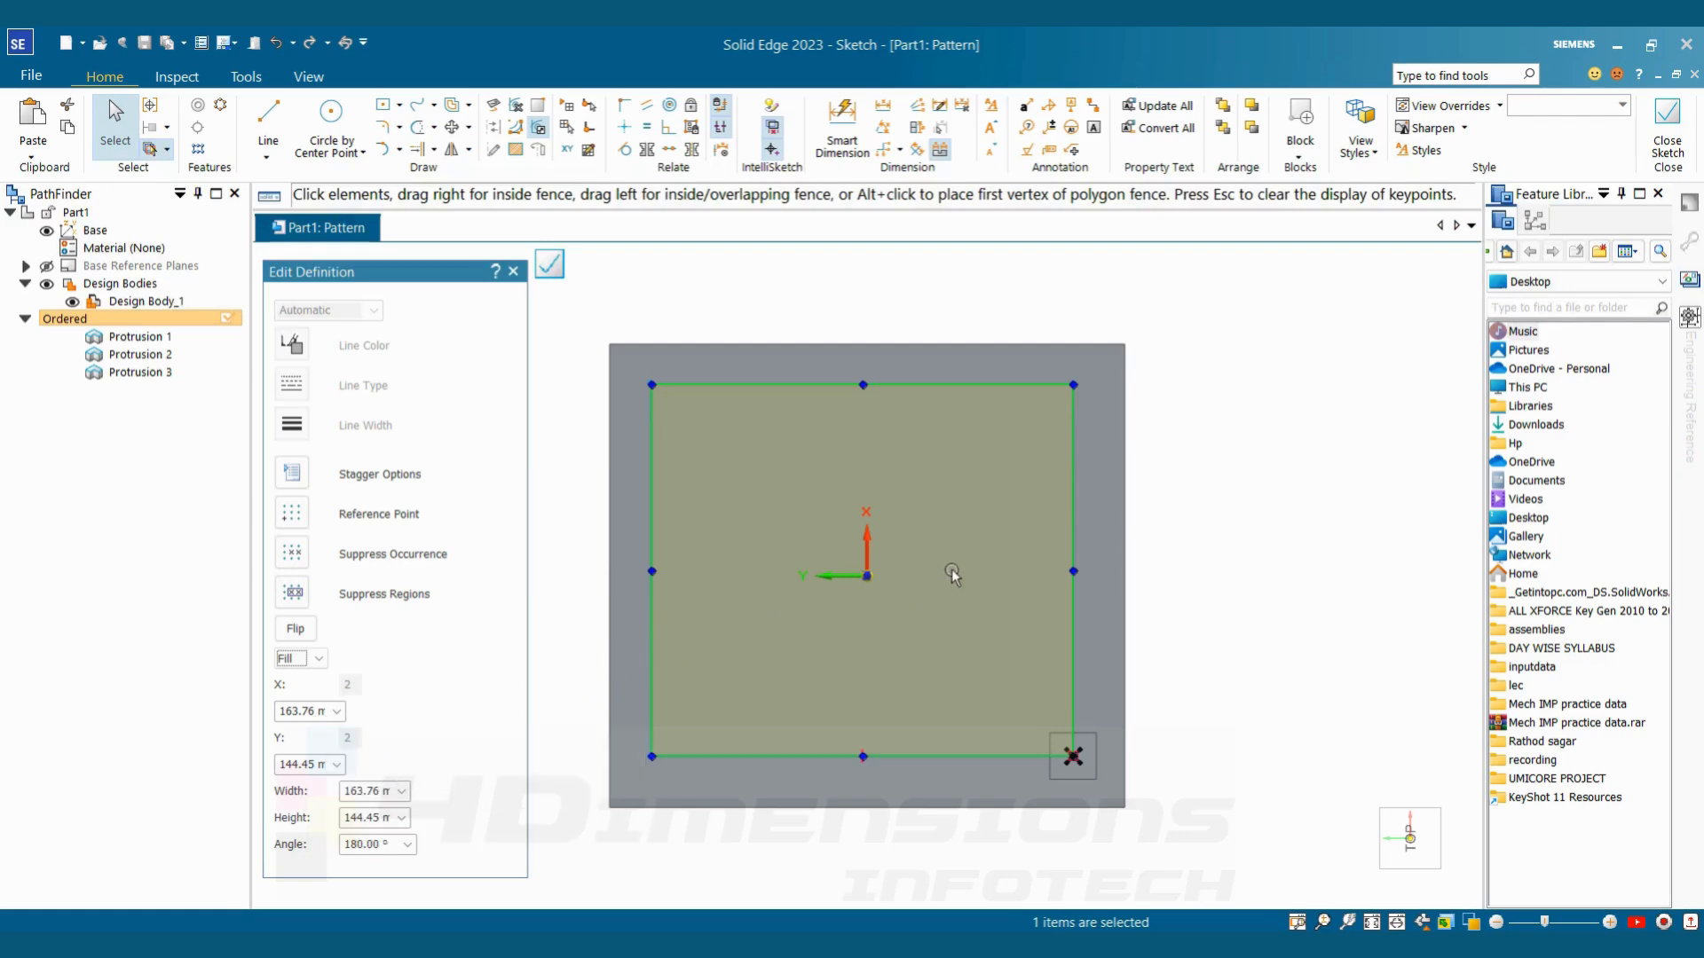
left_click(302, 658)
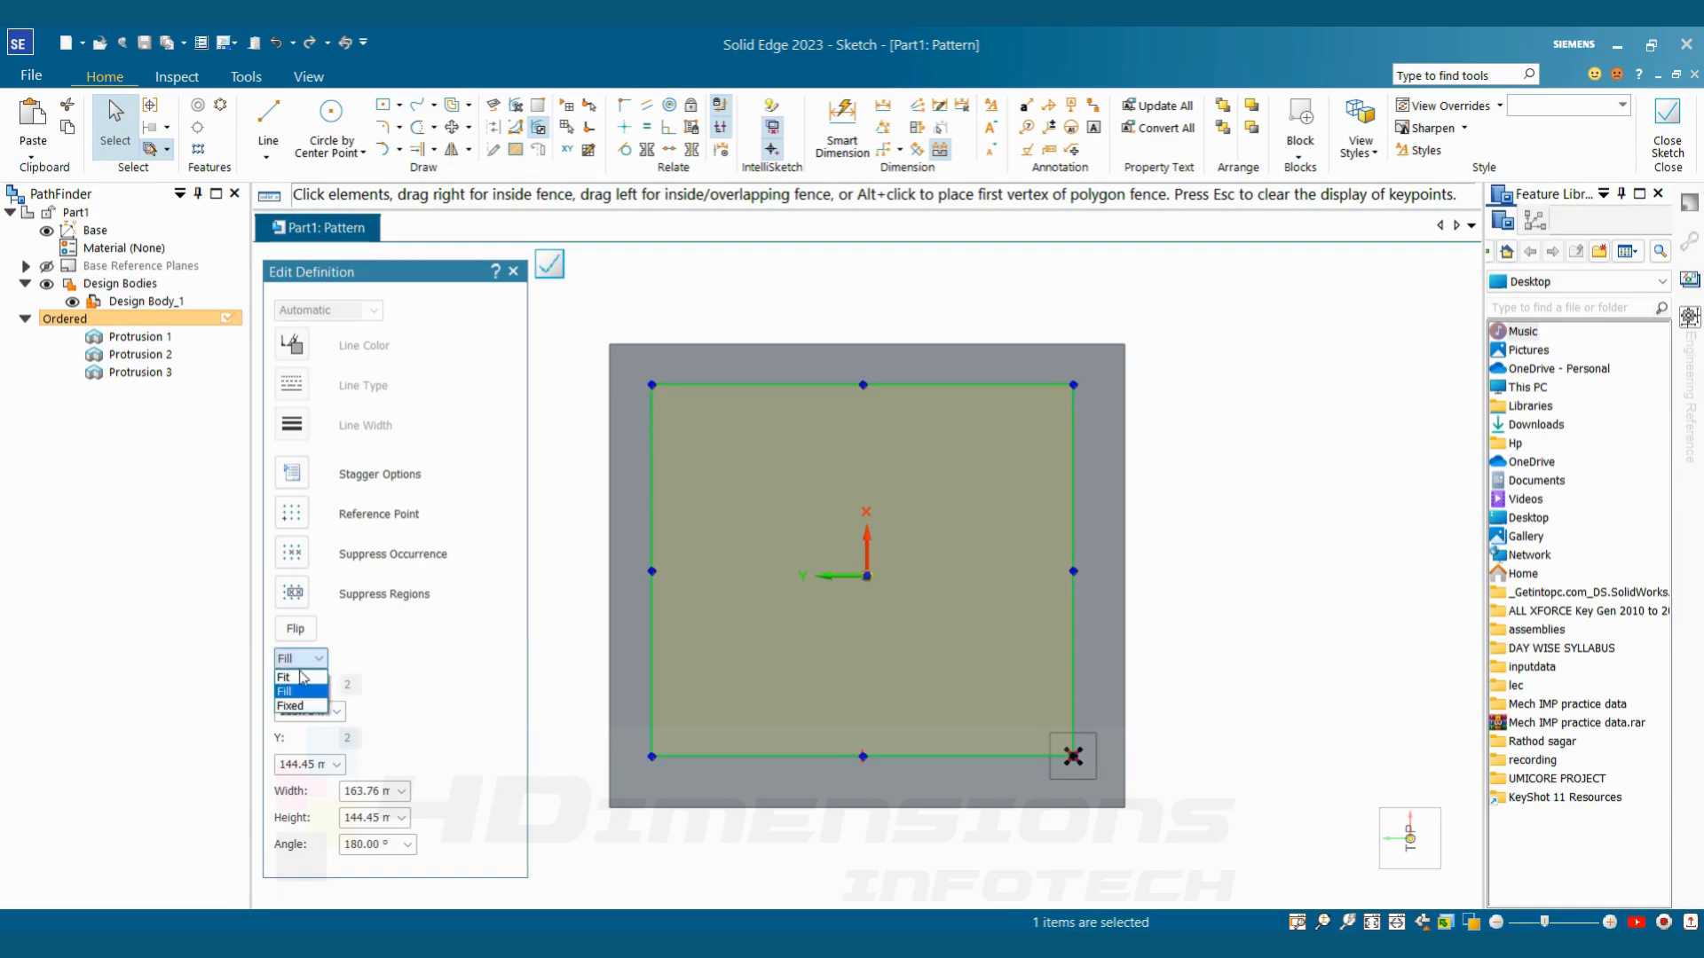
left_click(292, 706)
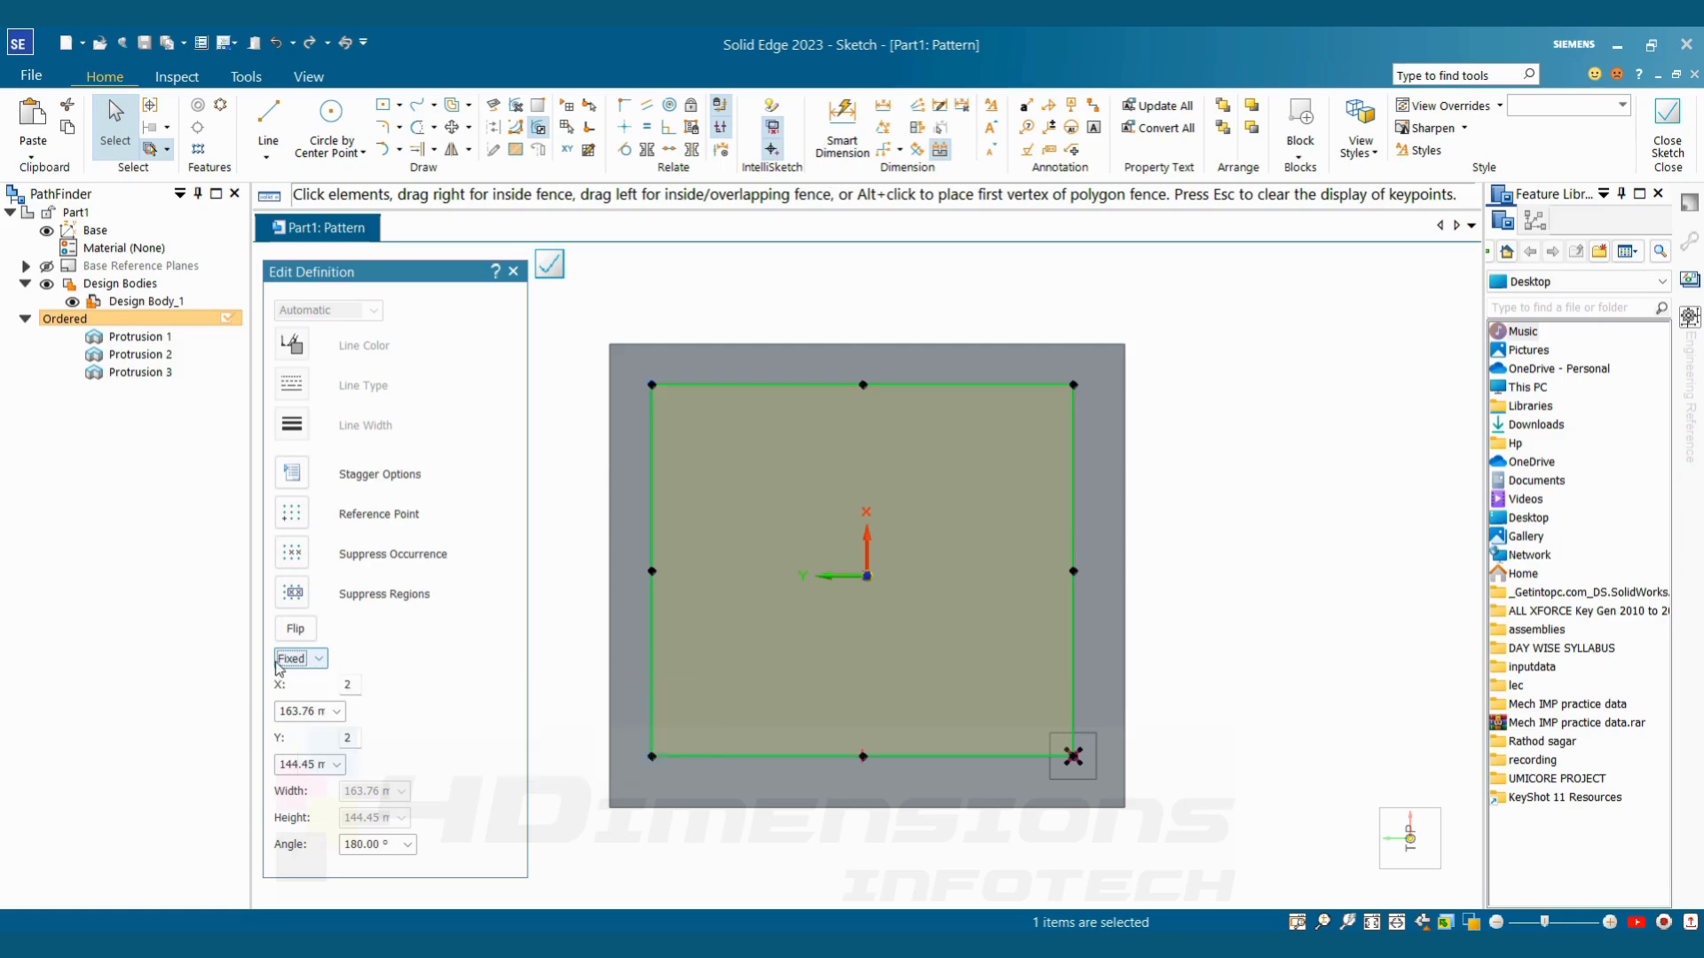
Set the rectangular pattern's occurrence count to 4 in both the X and Y directions
left_click(352, 688)
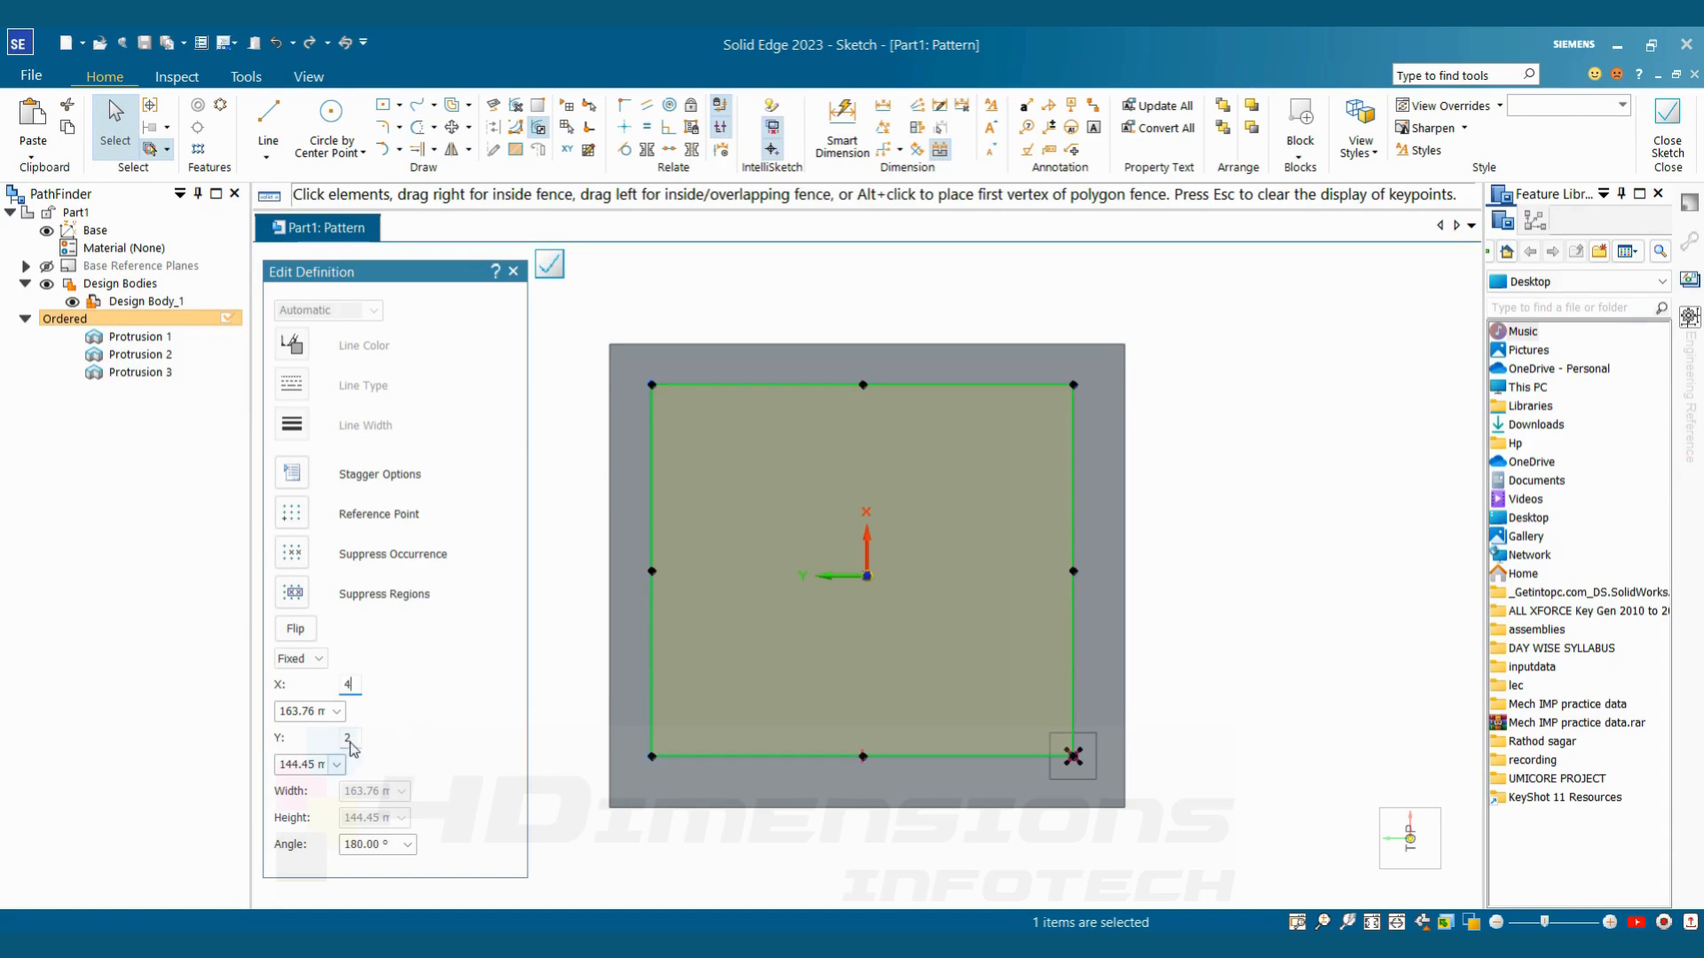
left_click_drag(351, 743, 331, 744)
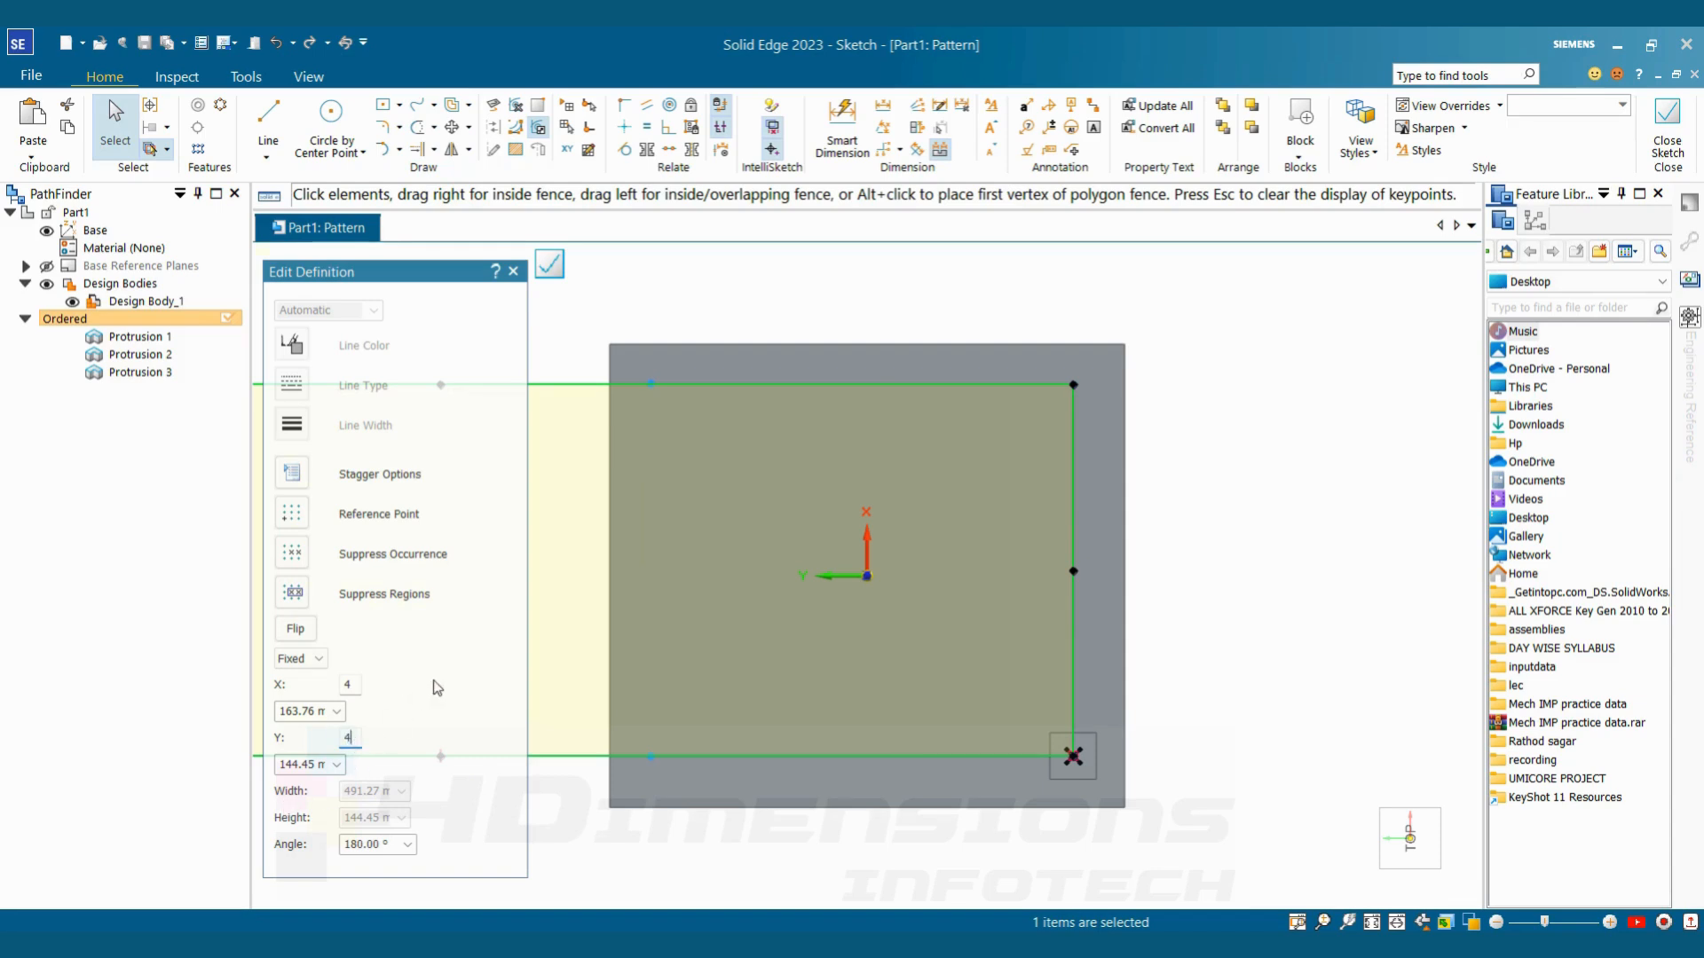
type("4")
key("Return")
Try an X spacing of 40 mm for the pattern, and set it to 55 mm
left_click(320, 711)
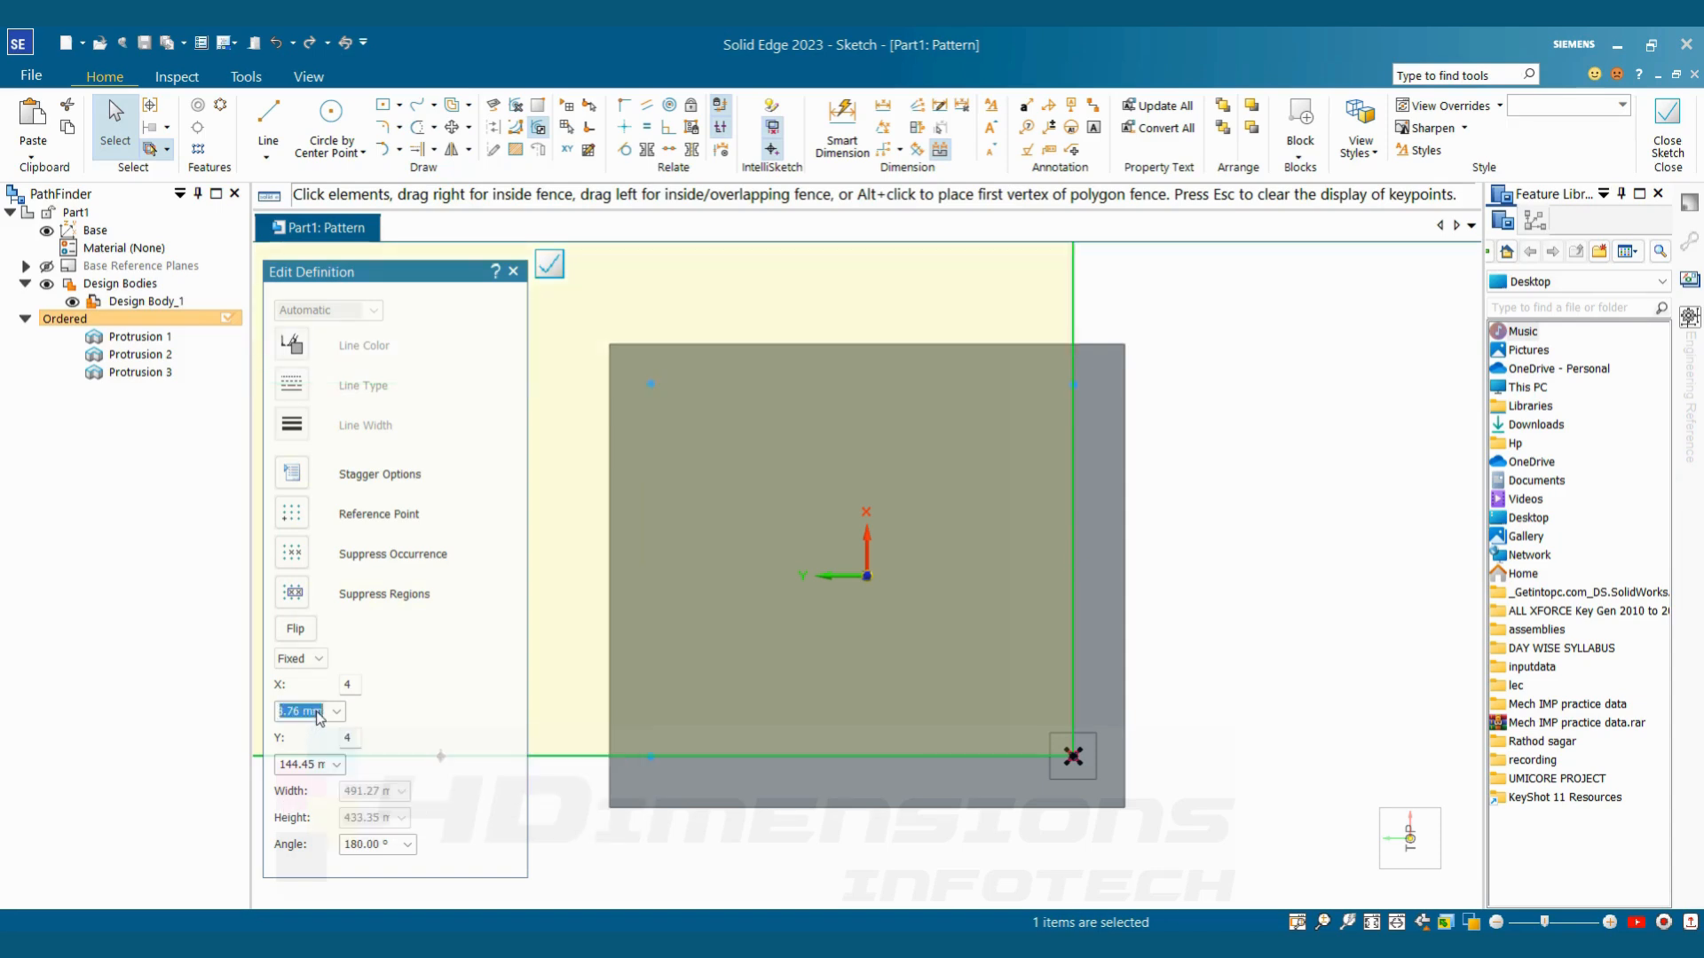
type("40")
key("Return")
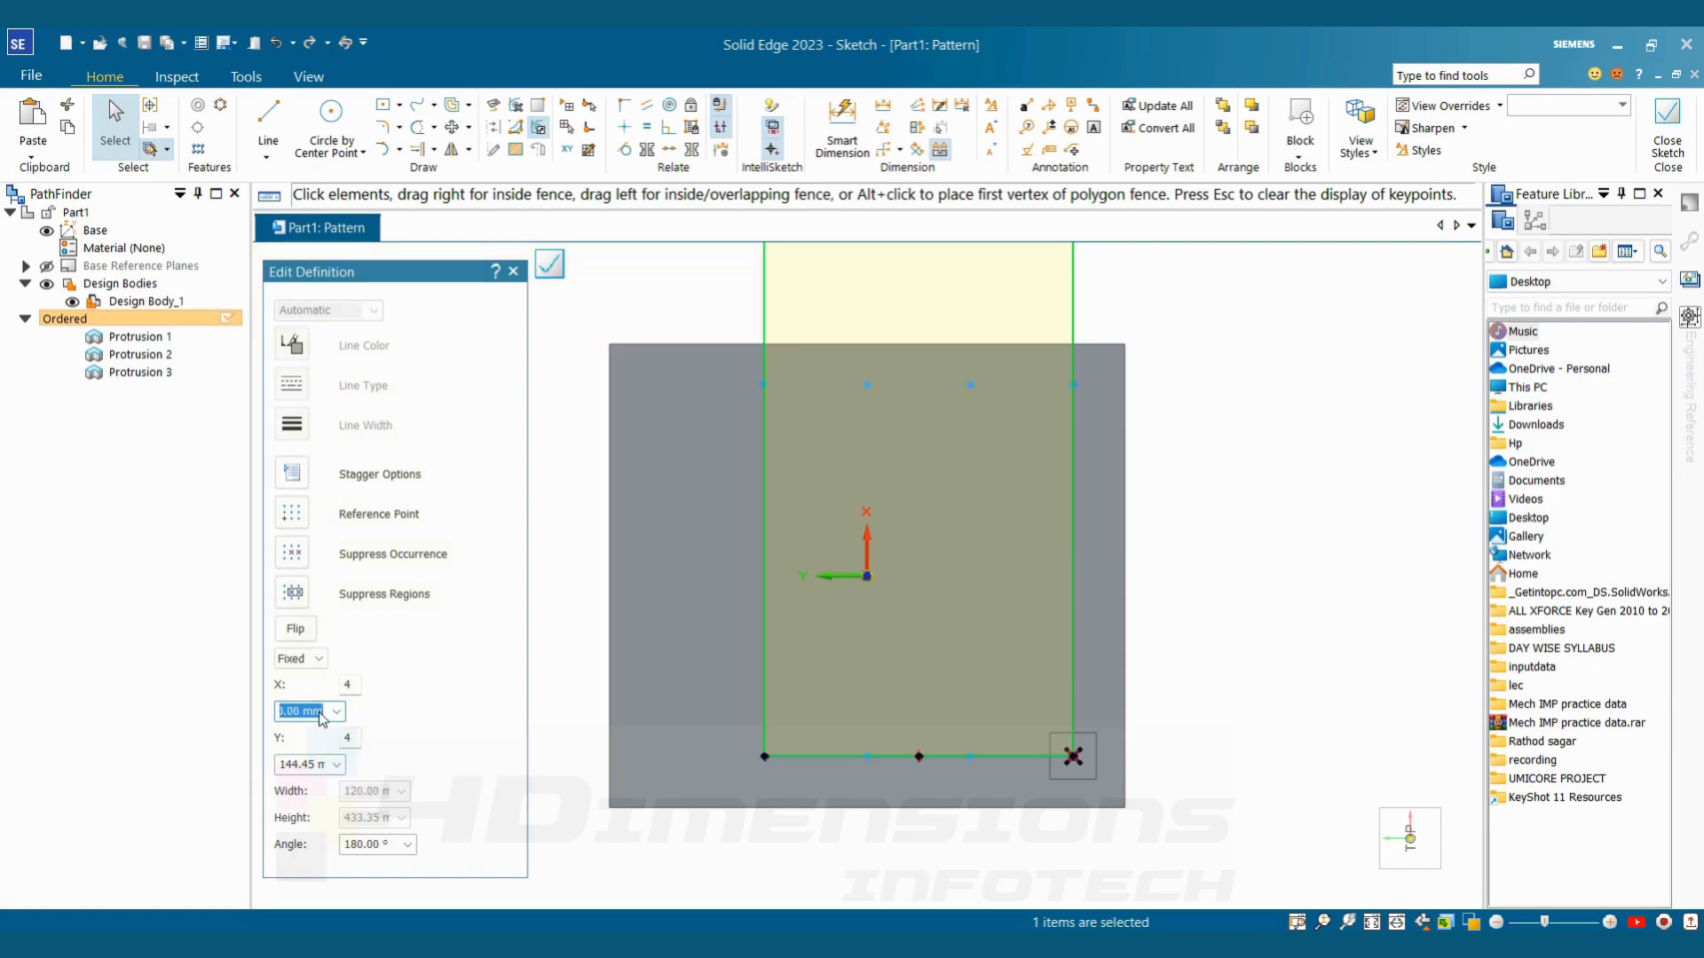
type("55")
key("Tab")
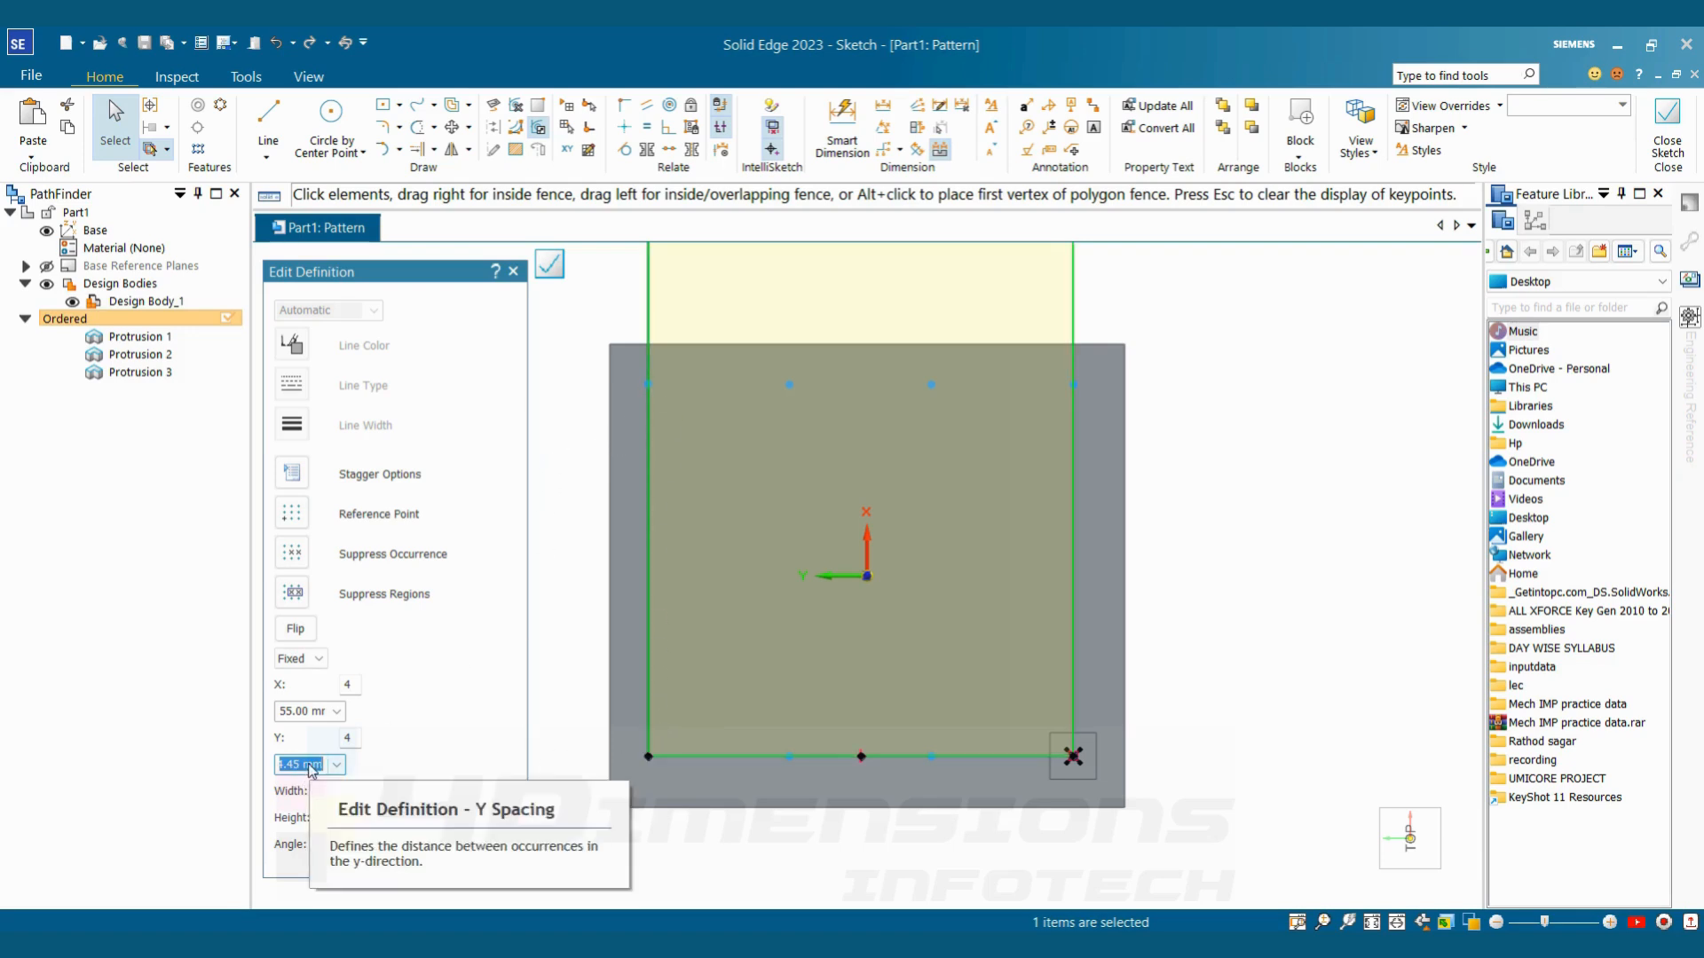
Set the pattern's Y spacing to 48 mm, close the profile sketch and finish the pattern feature
type("50")
key("Return")
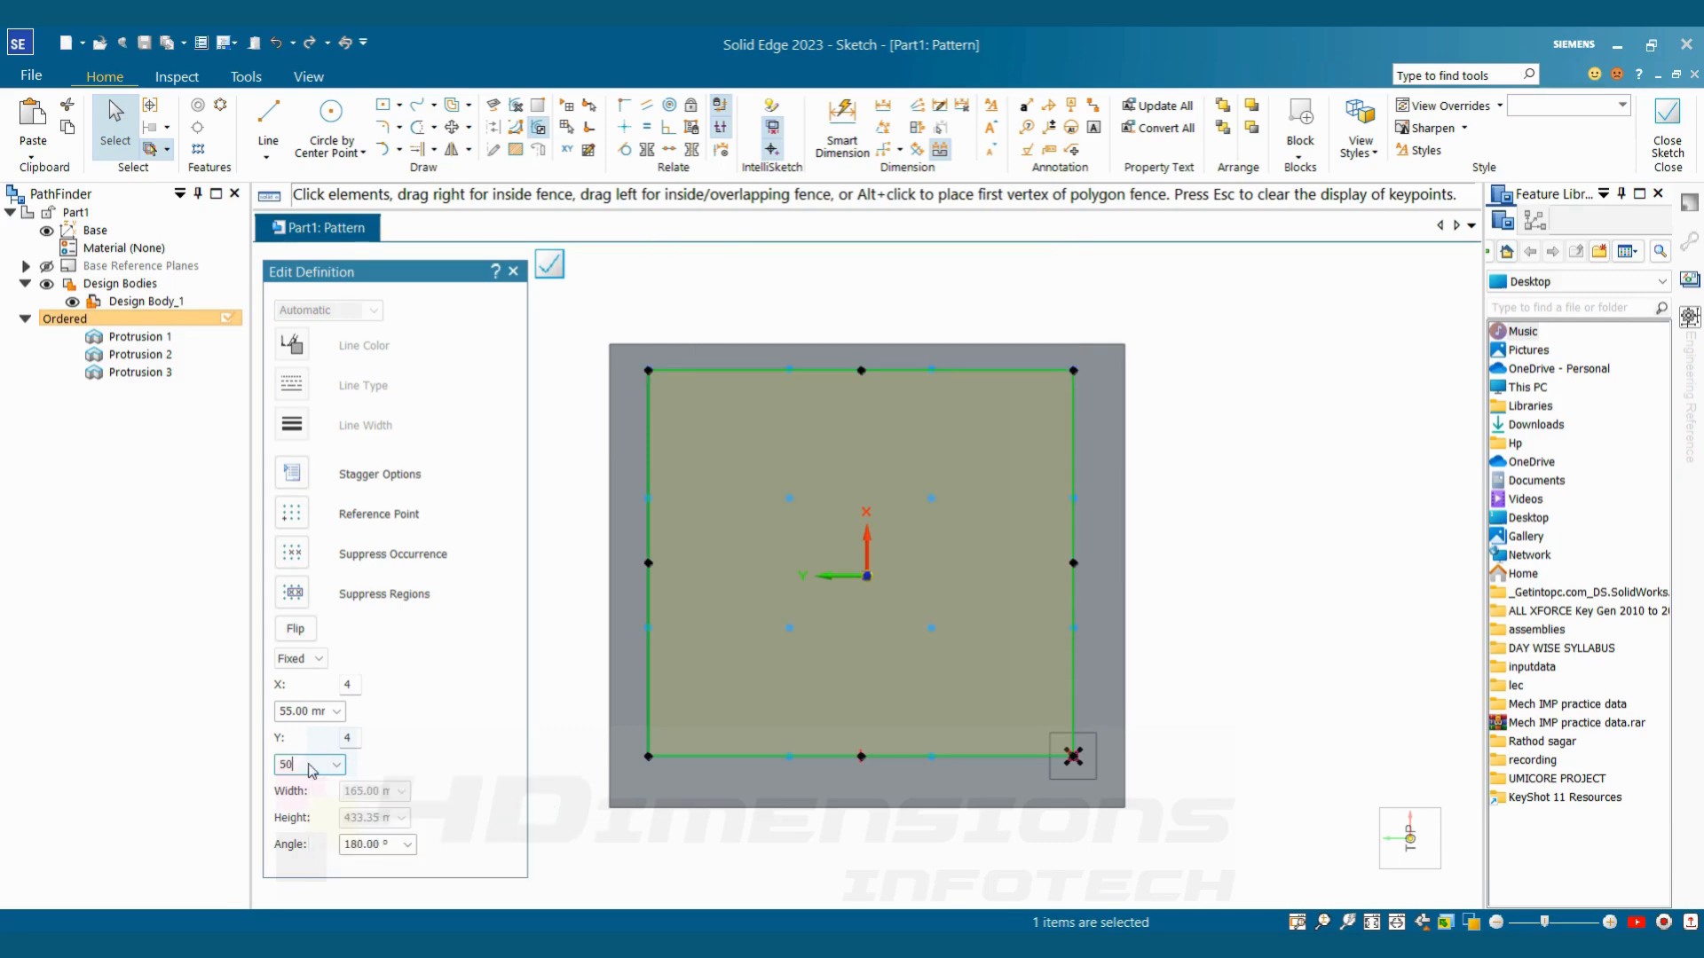
type("48")
key("Tab")
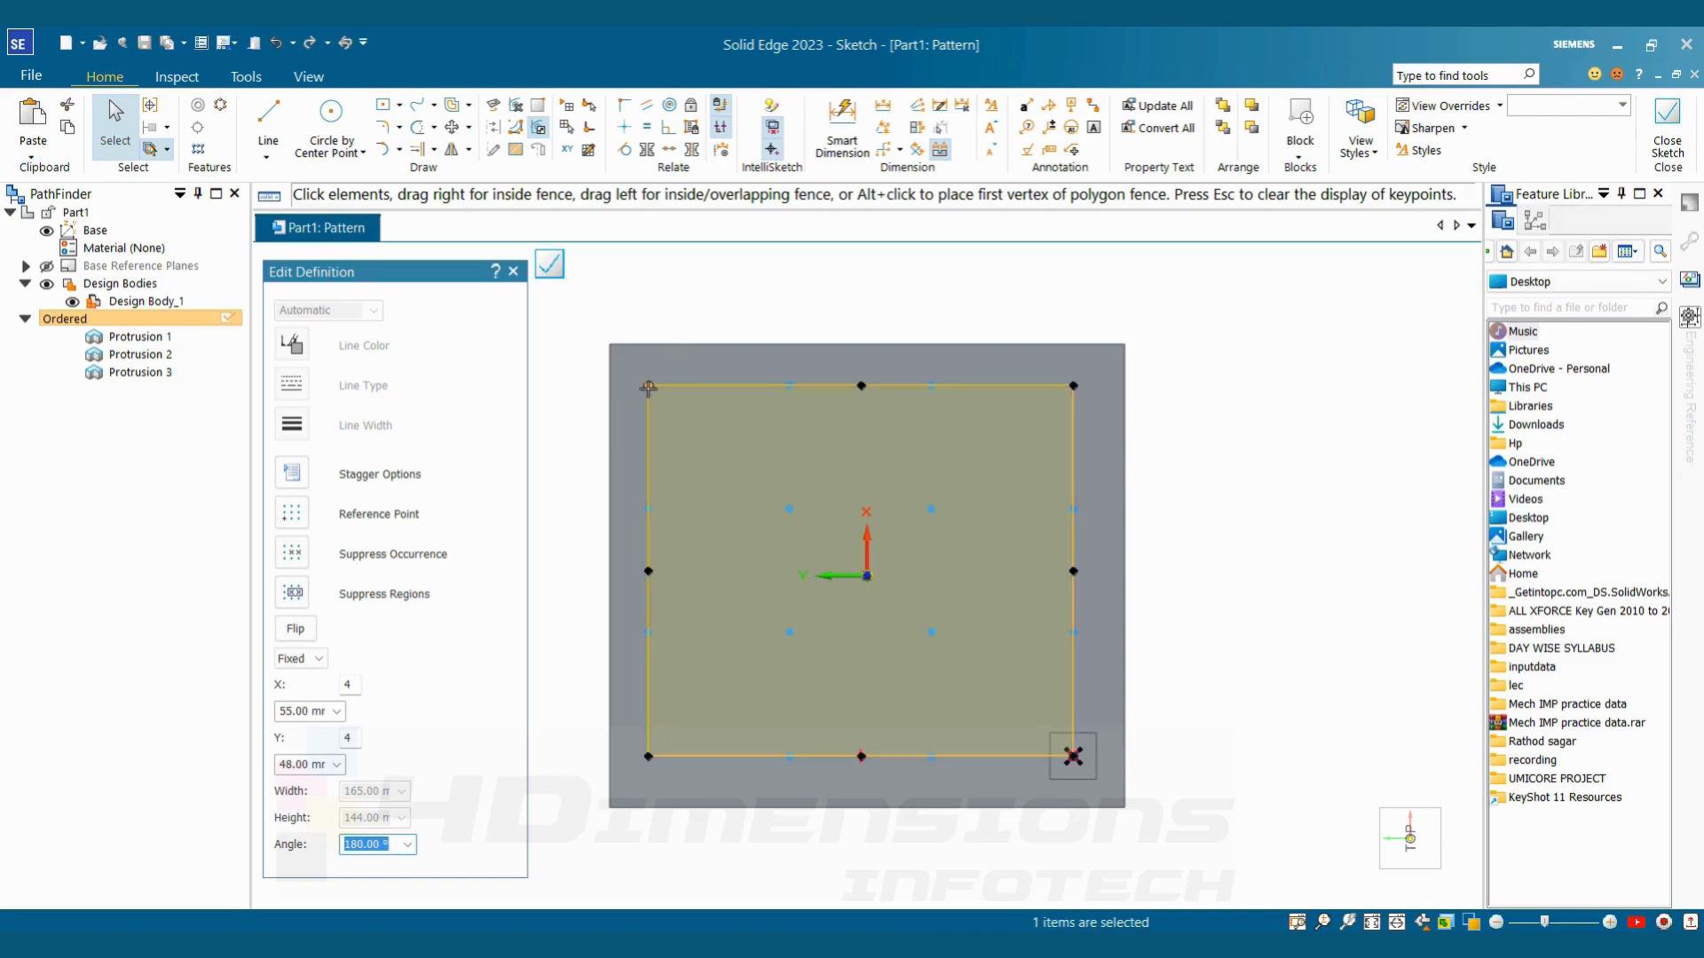
left_click(1664, 160)
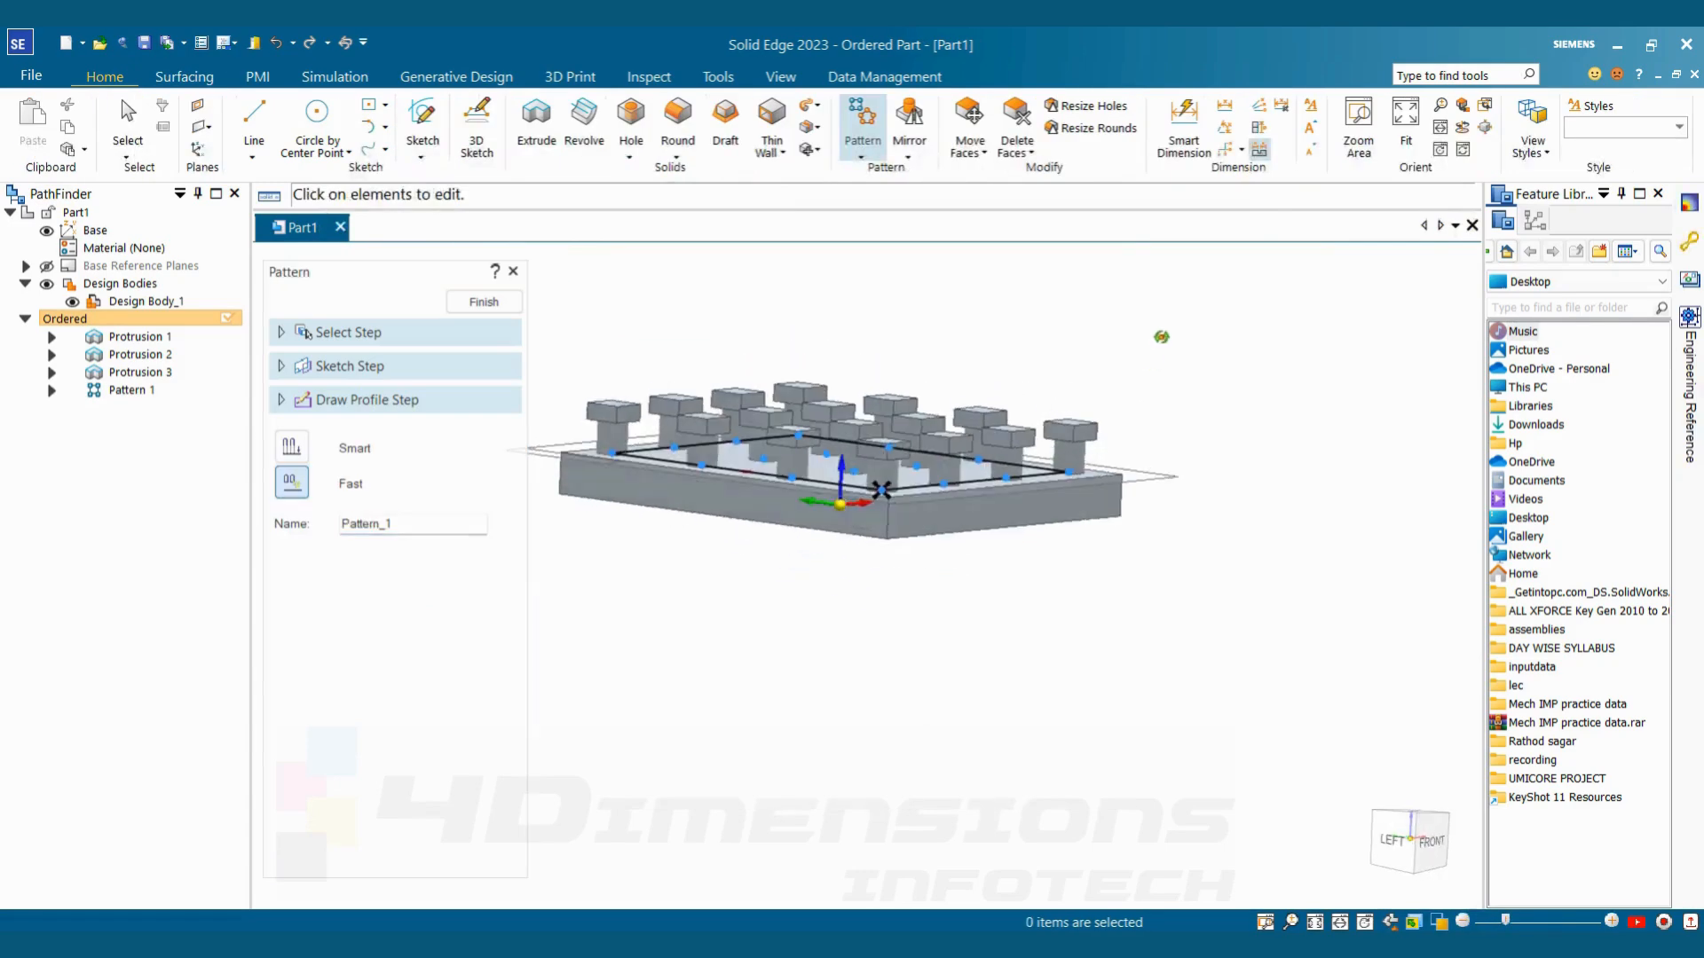
left_click(486, 305)
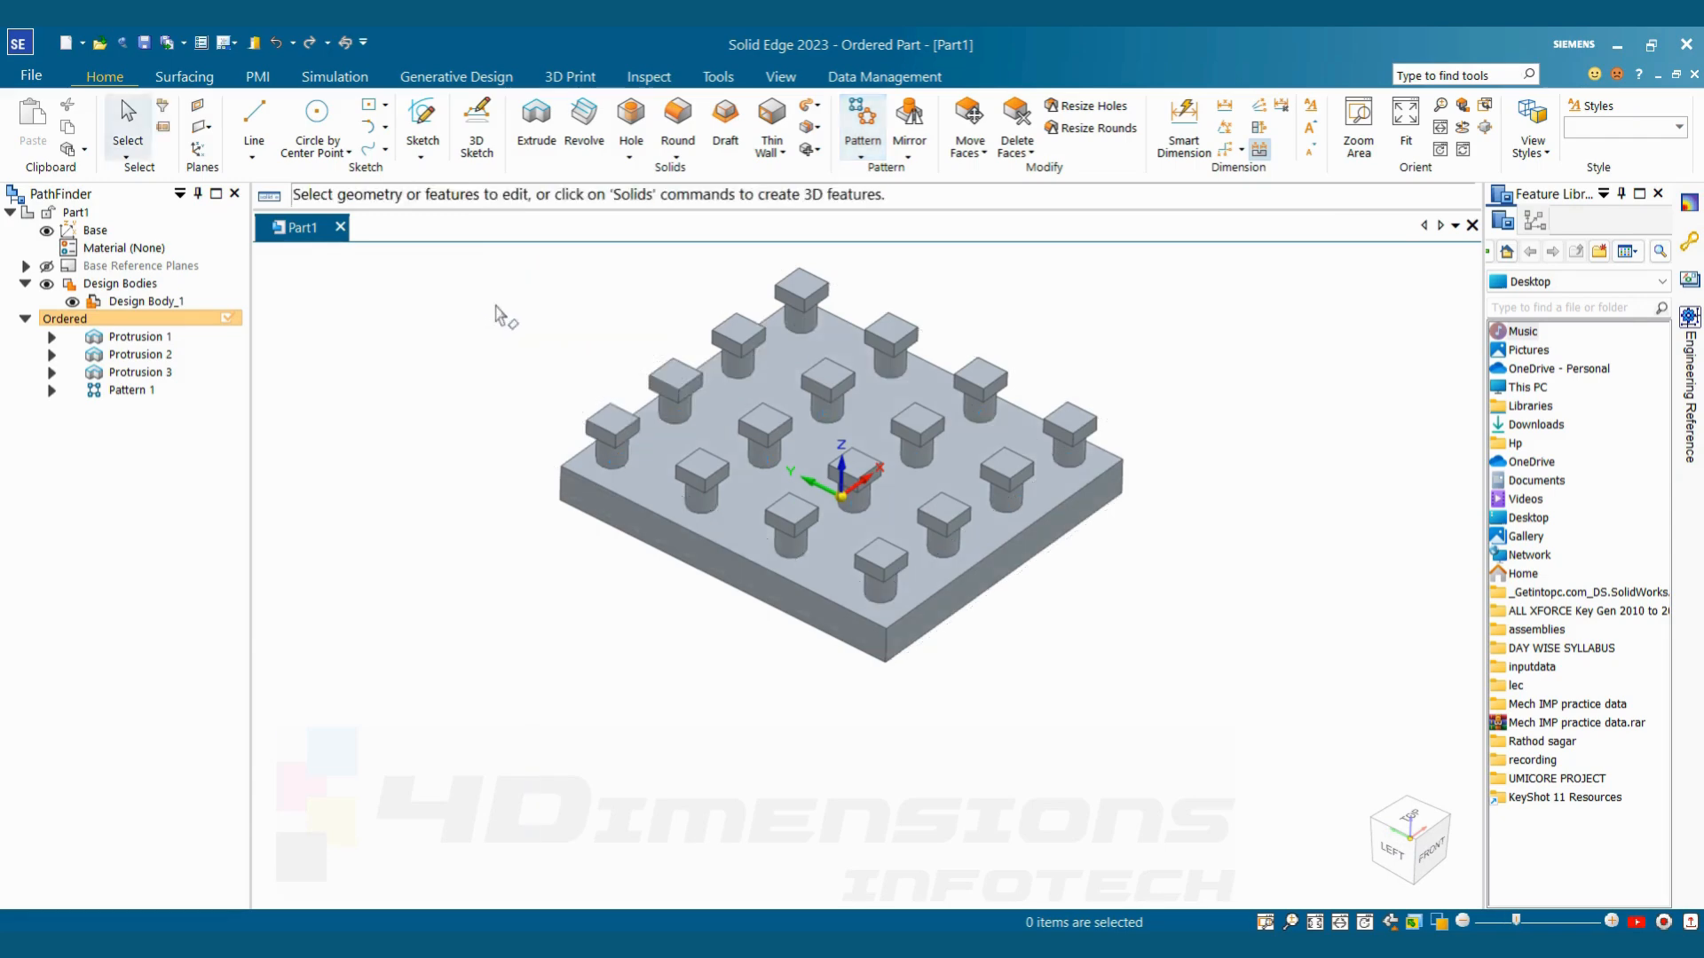
Use Part Painter with feature selection to paint the original stud head (Protrusion 3) in the Tan style
left_click(781, 77)
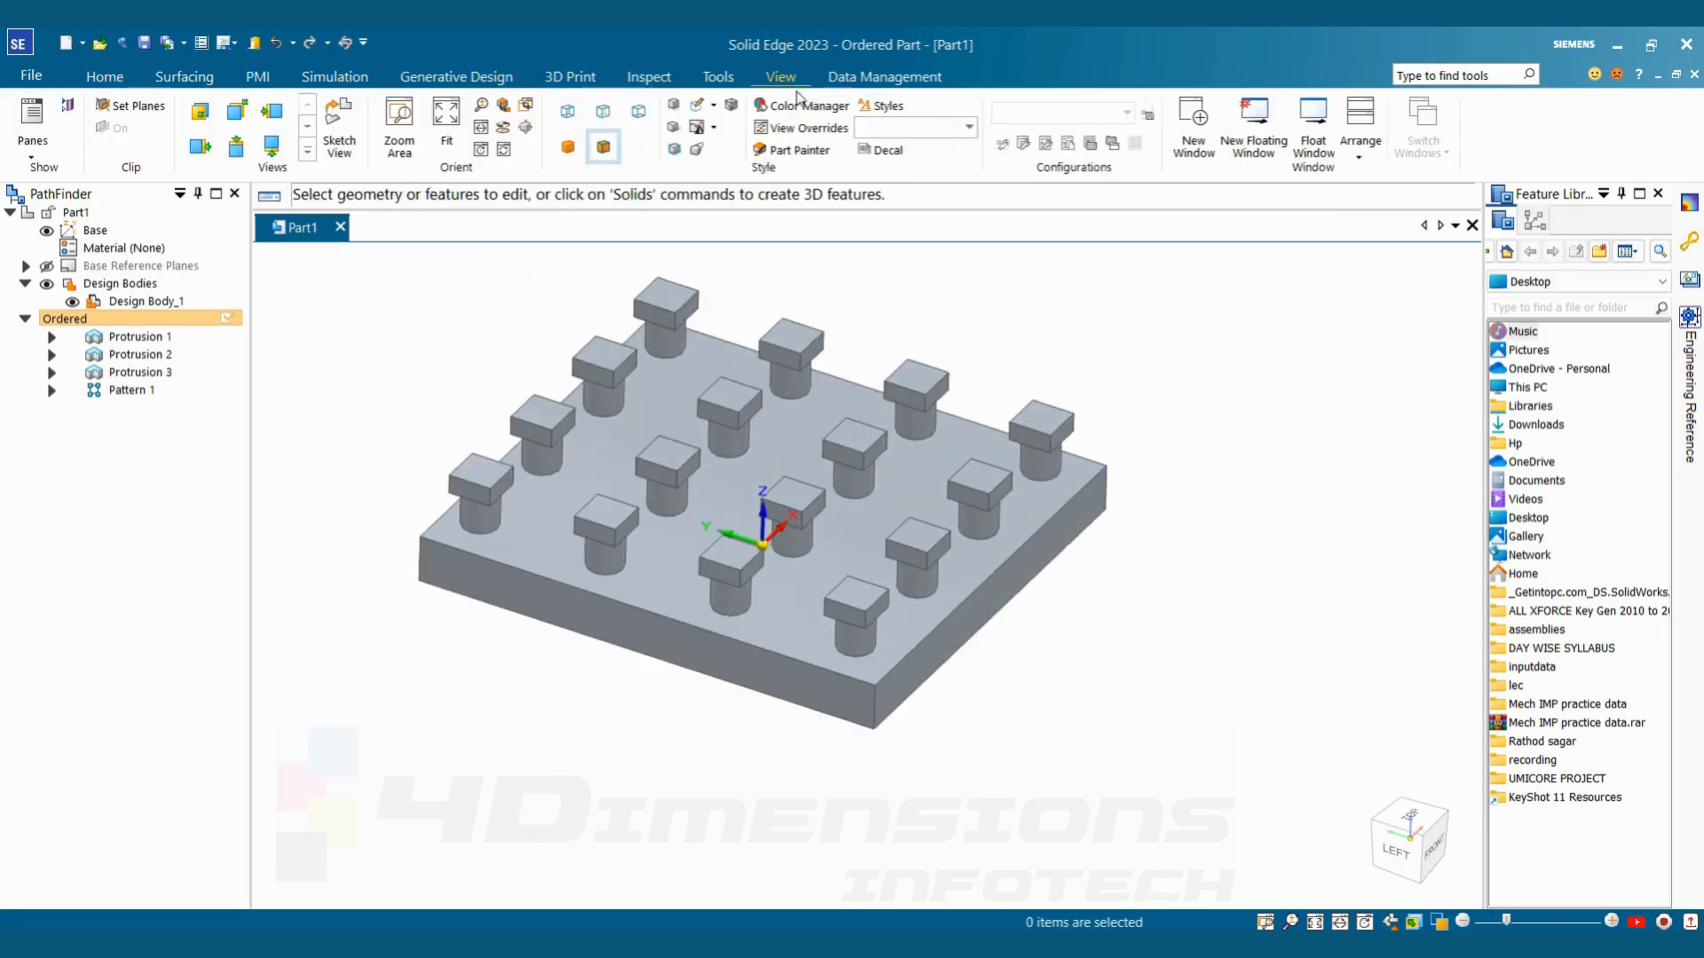
left_click(794, 151)
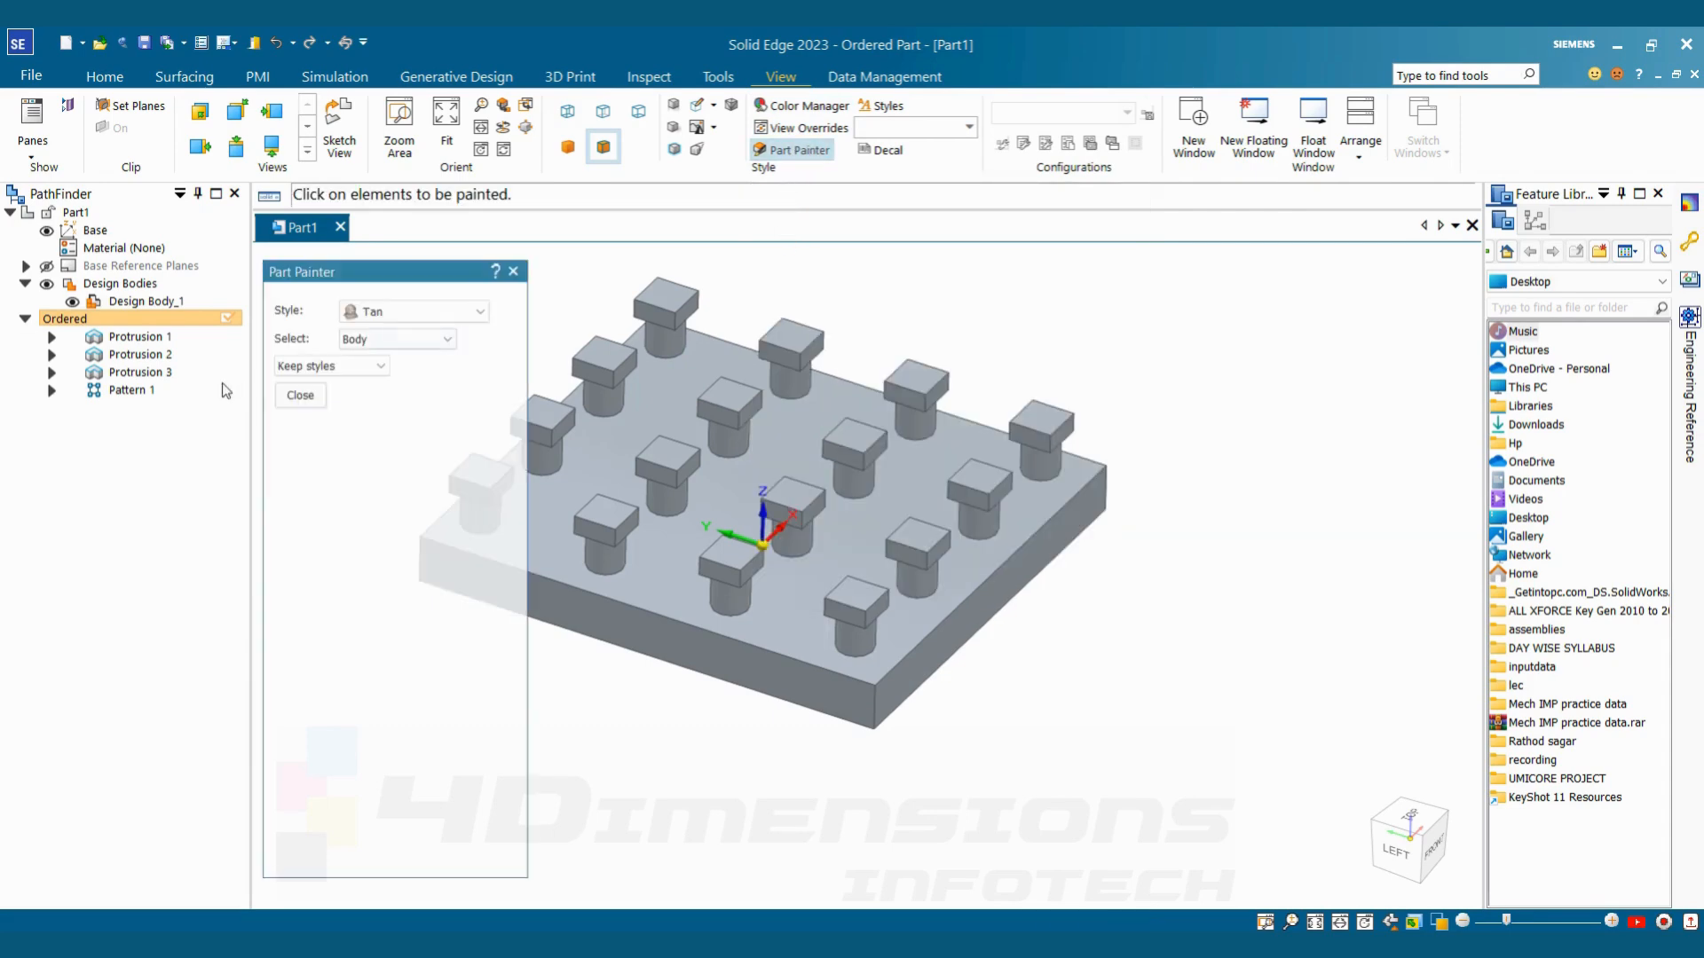
left_click(386, 332)
left_click(366, 396)
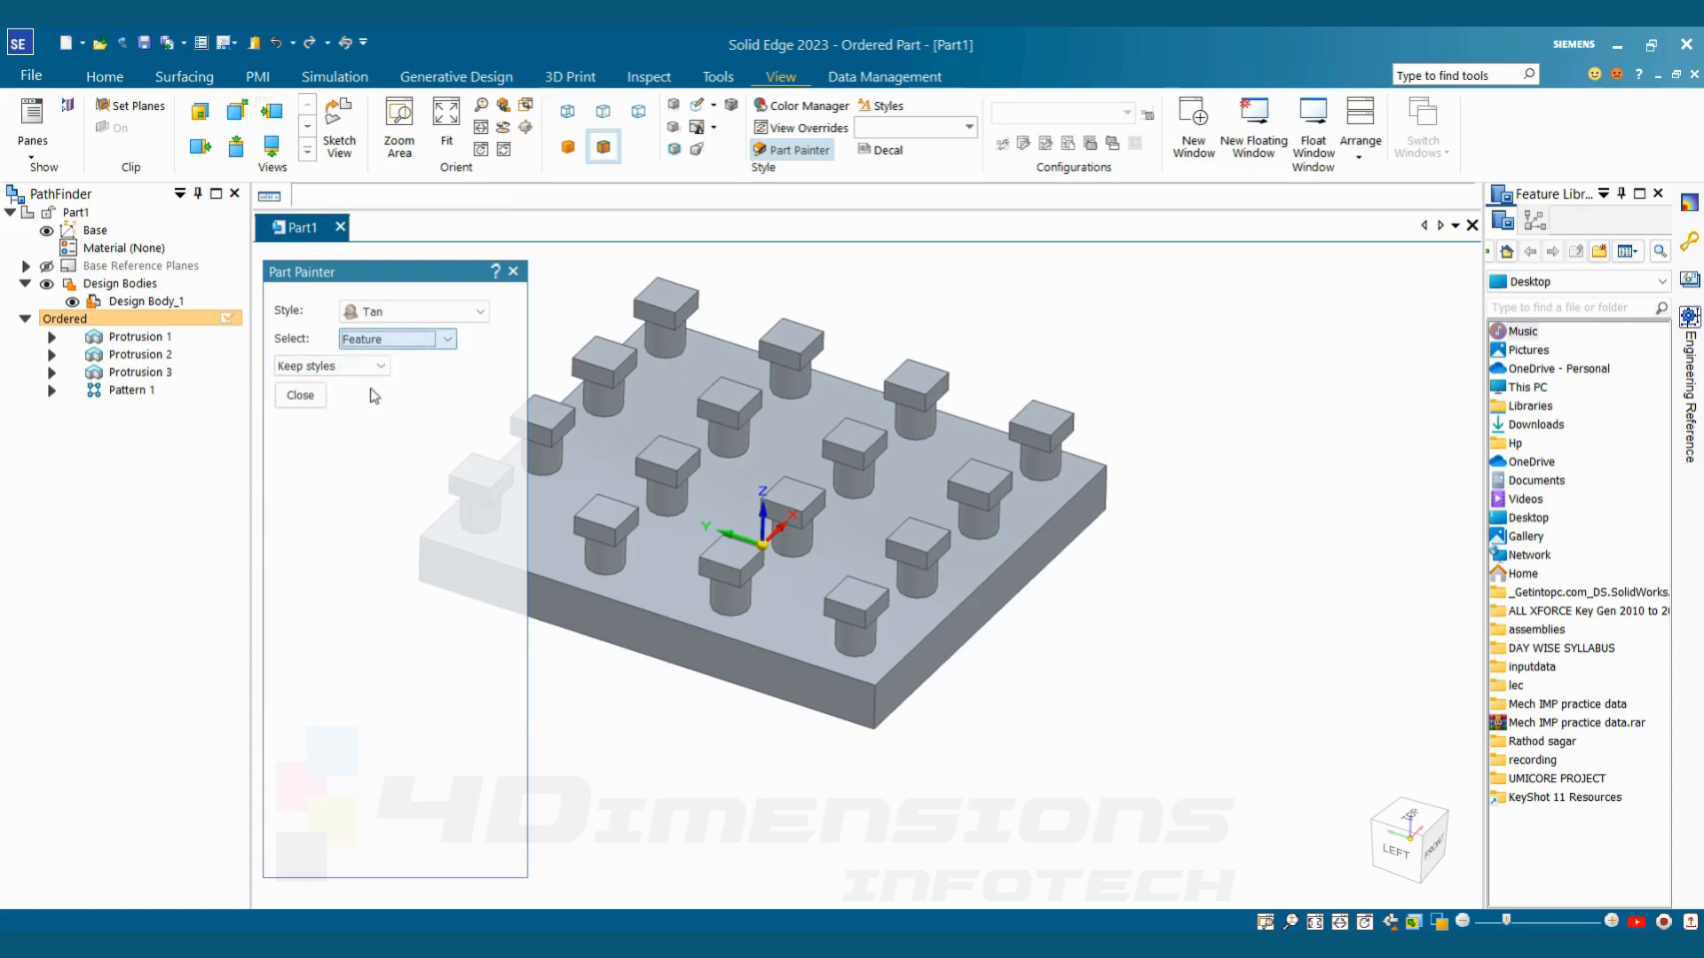
left_click(138, 373)
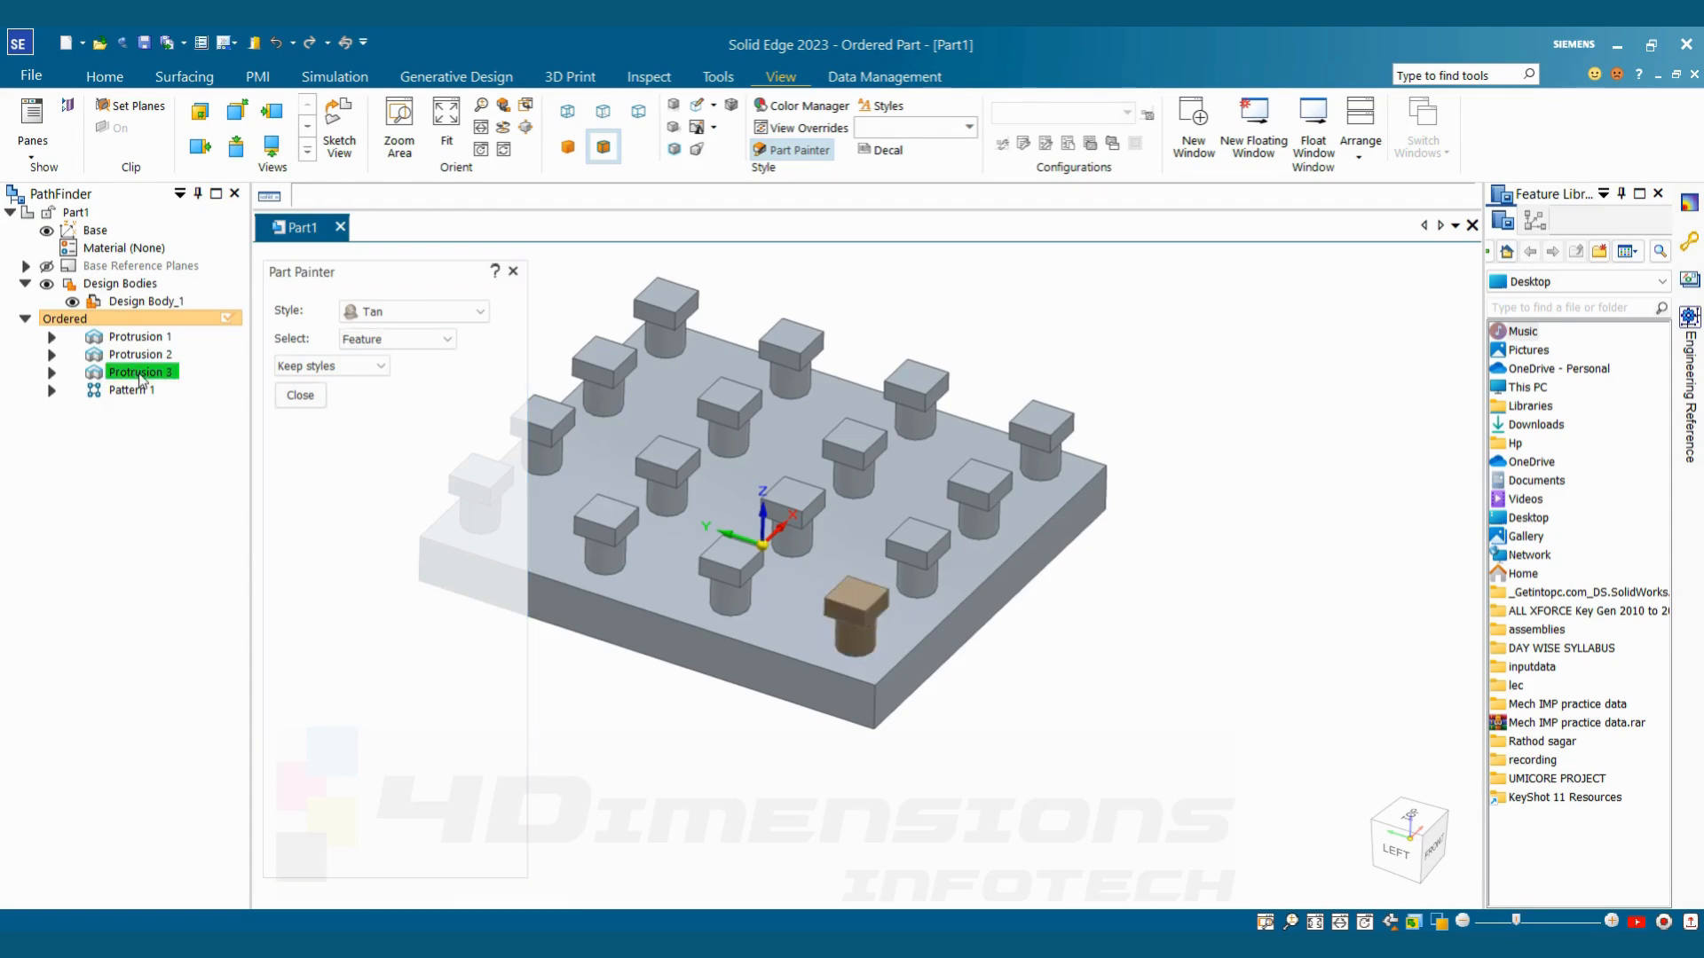
Paint the original stud's head and Pattern 1 in the Steel (red hot) style and close Part Painter
left_click(407, 312)
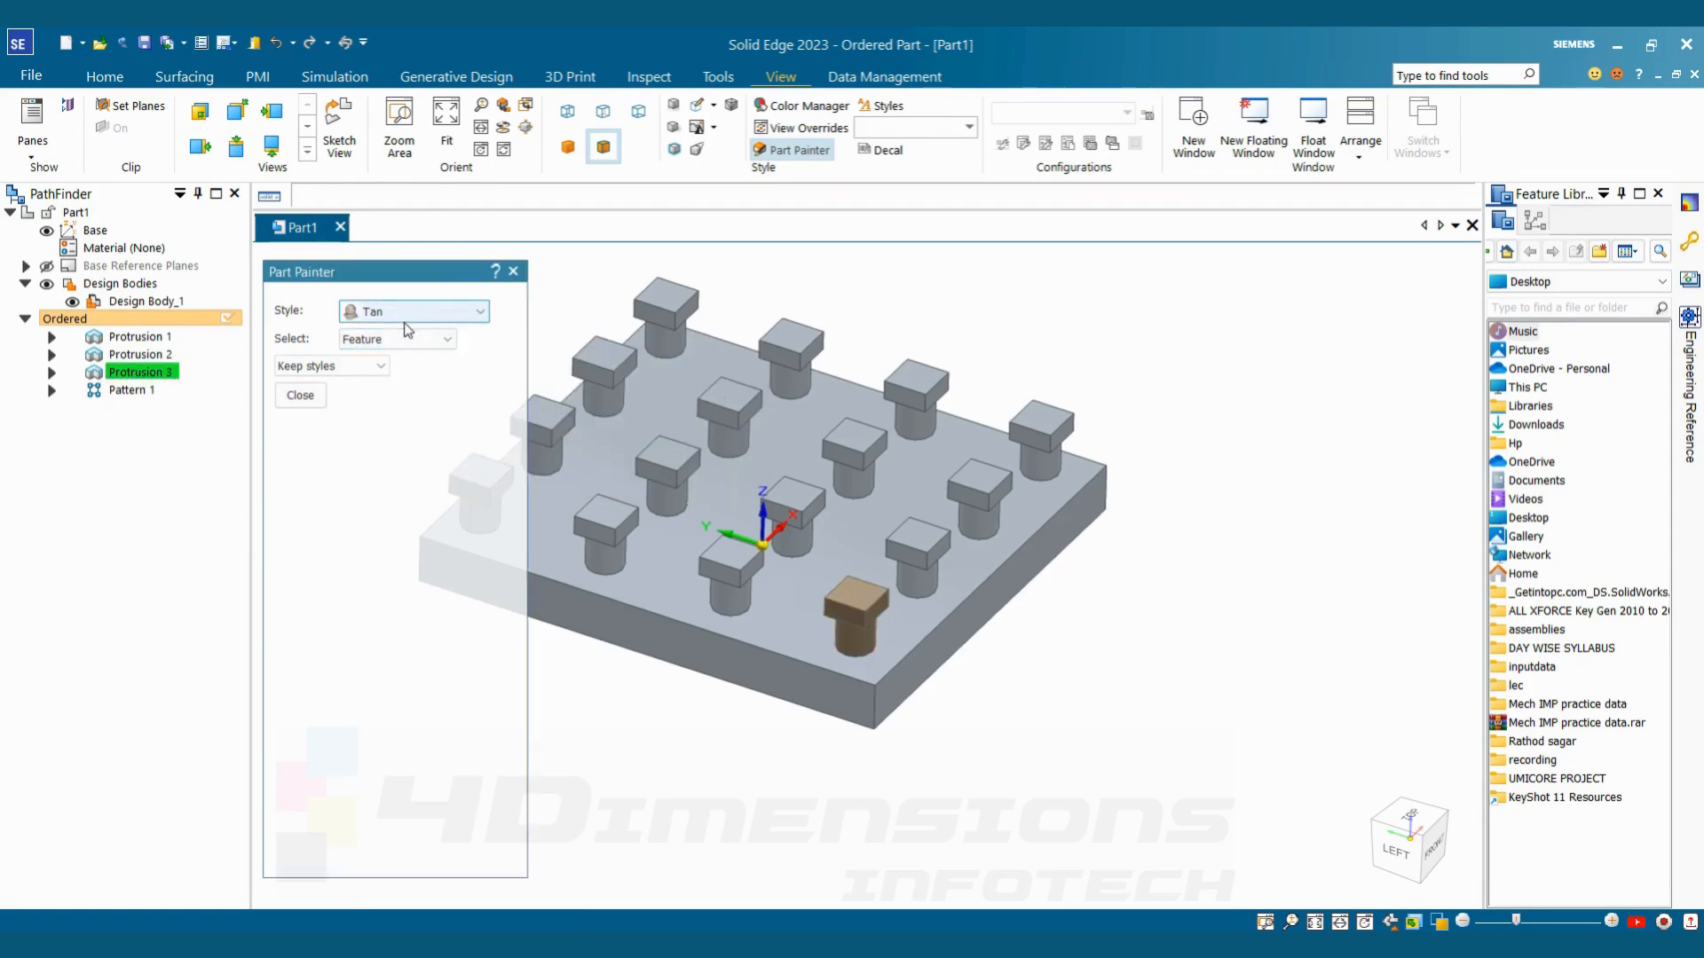
left_click(399, 422)
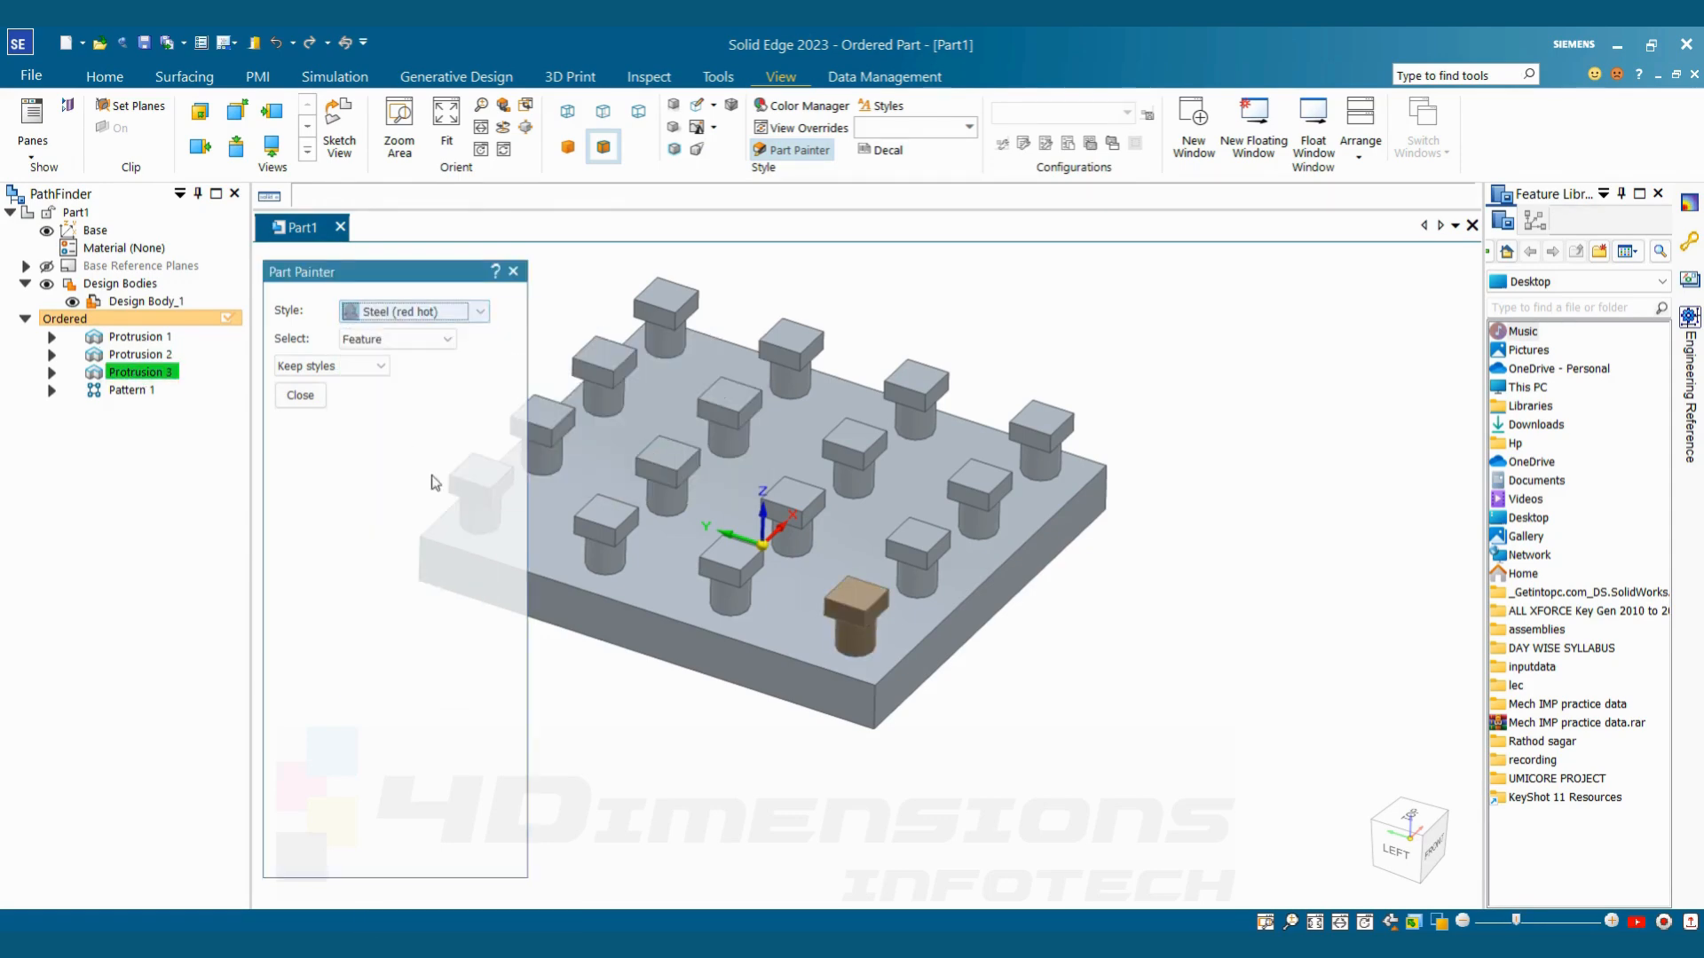
left_click(850, 614)
left_click(135, 392)
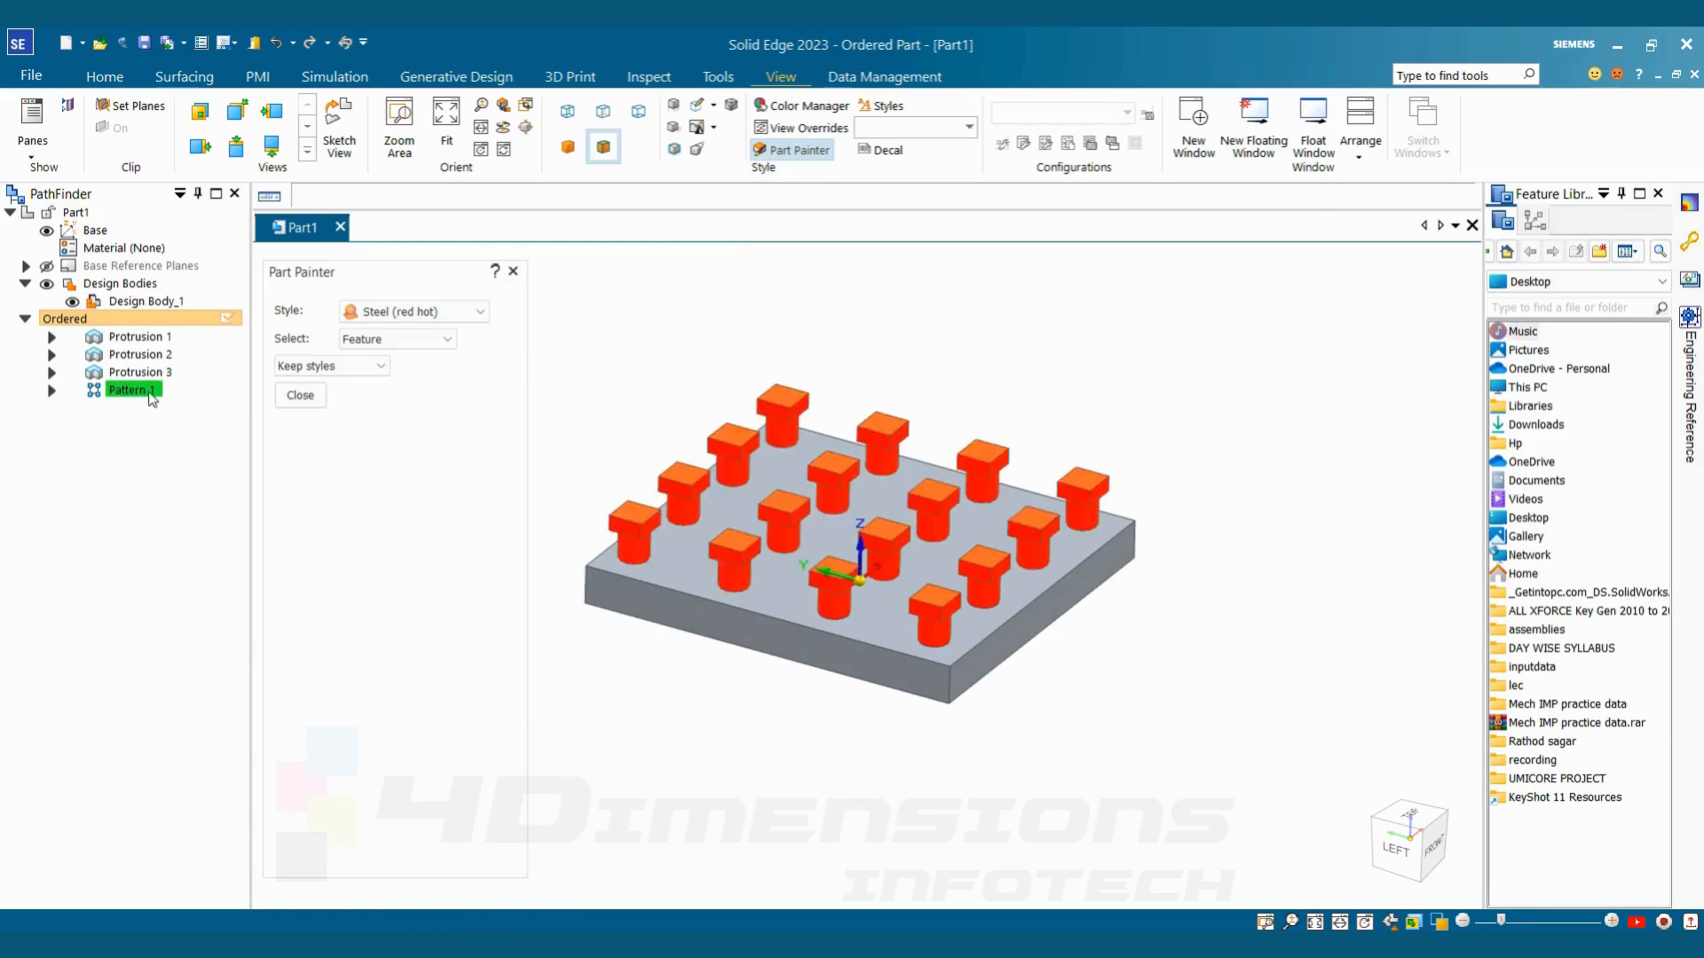
left_click(298, 397)
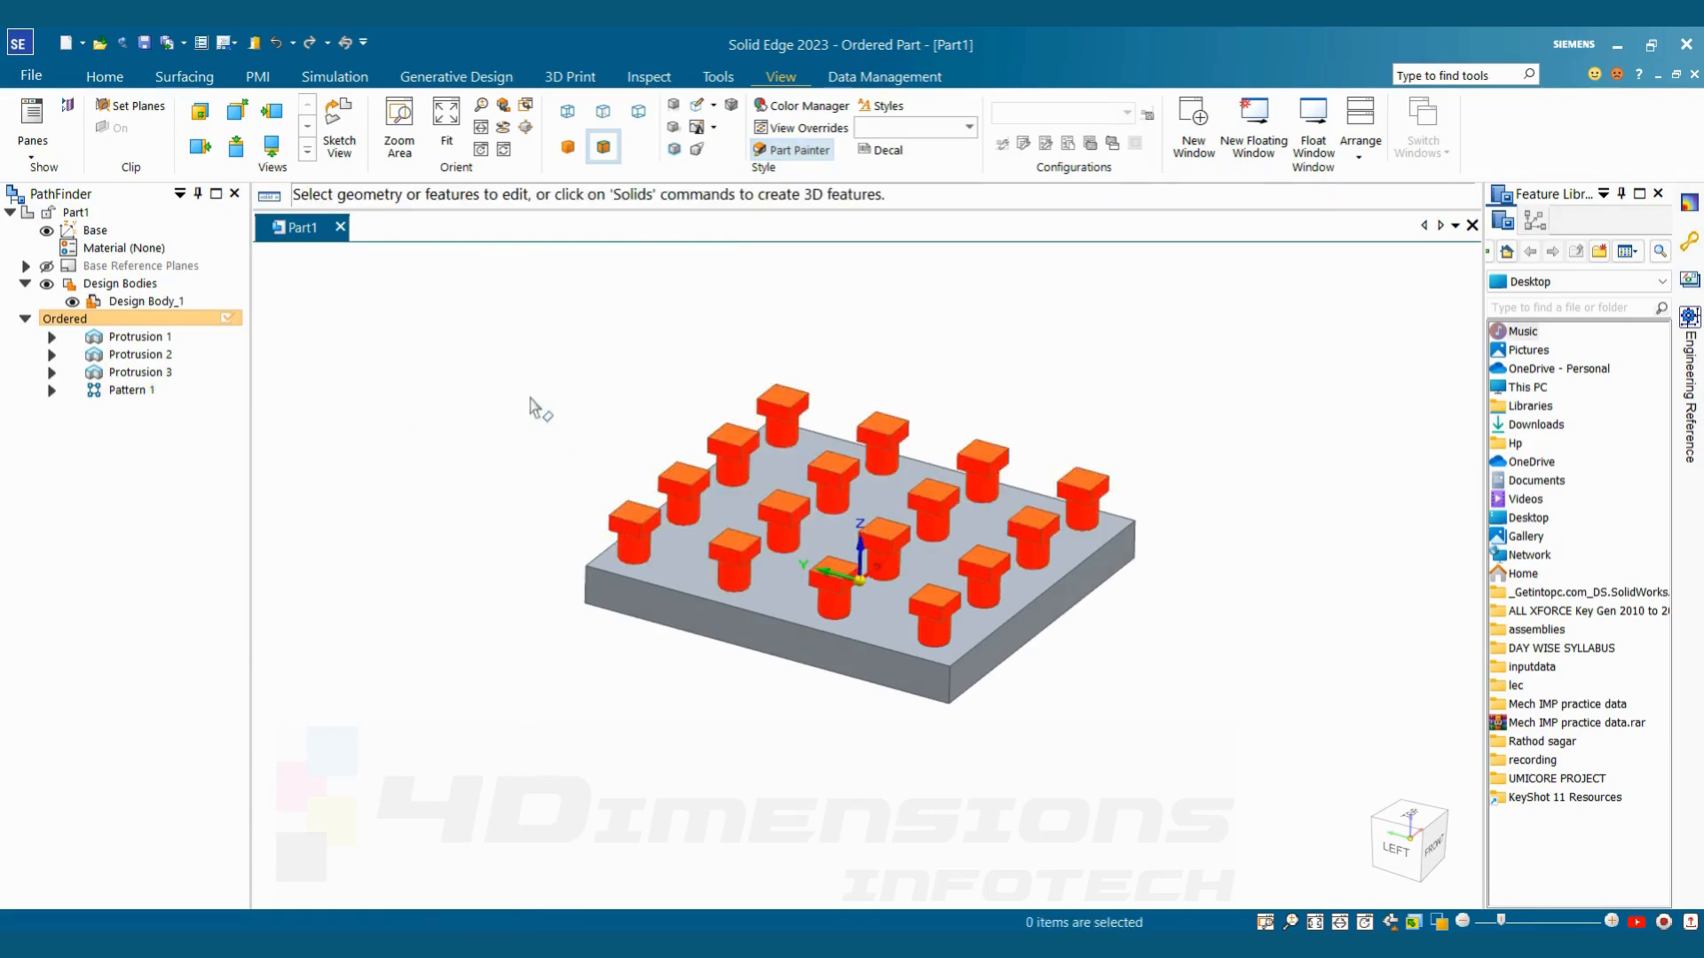
scroll(1030, 389, "down", 3)
scroll(1060, 392, "up", 4)
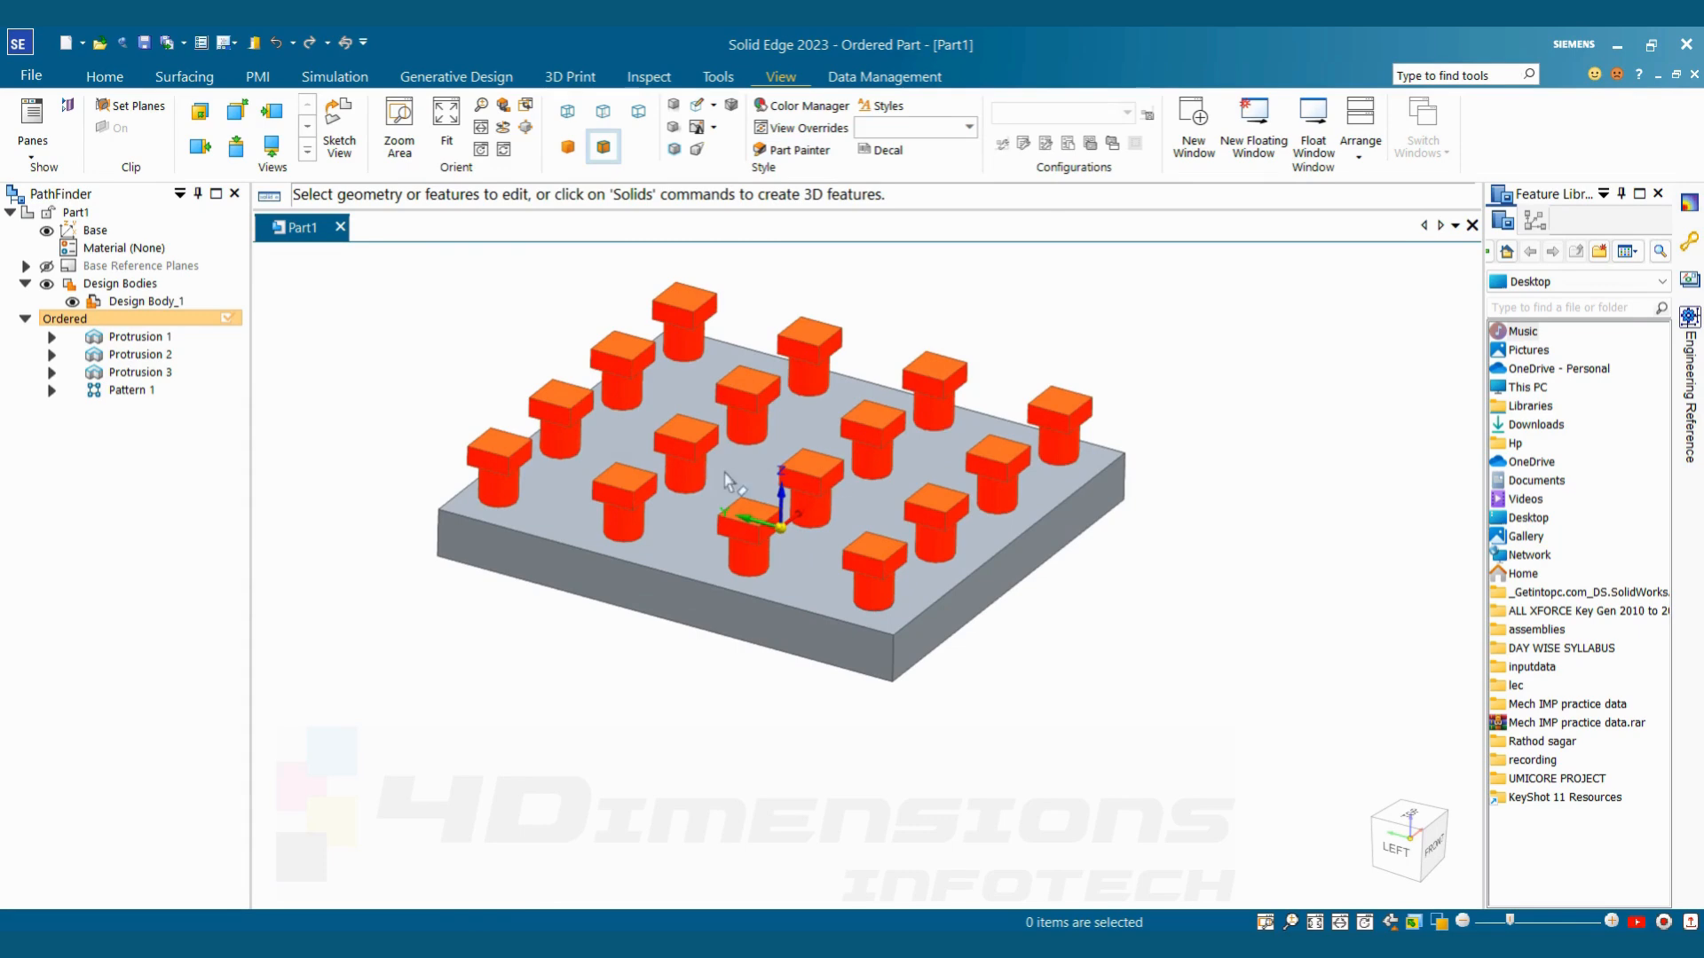
Try the Steel (red hot) and Chrome styles on the base plate (Protrusion 1) with Part Painter
left_click(796, 150)
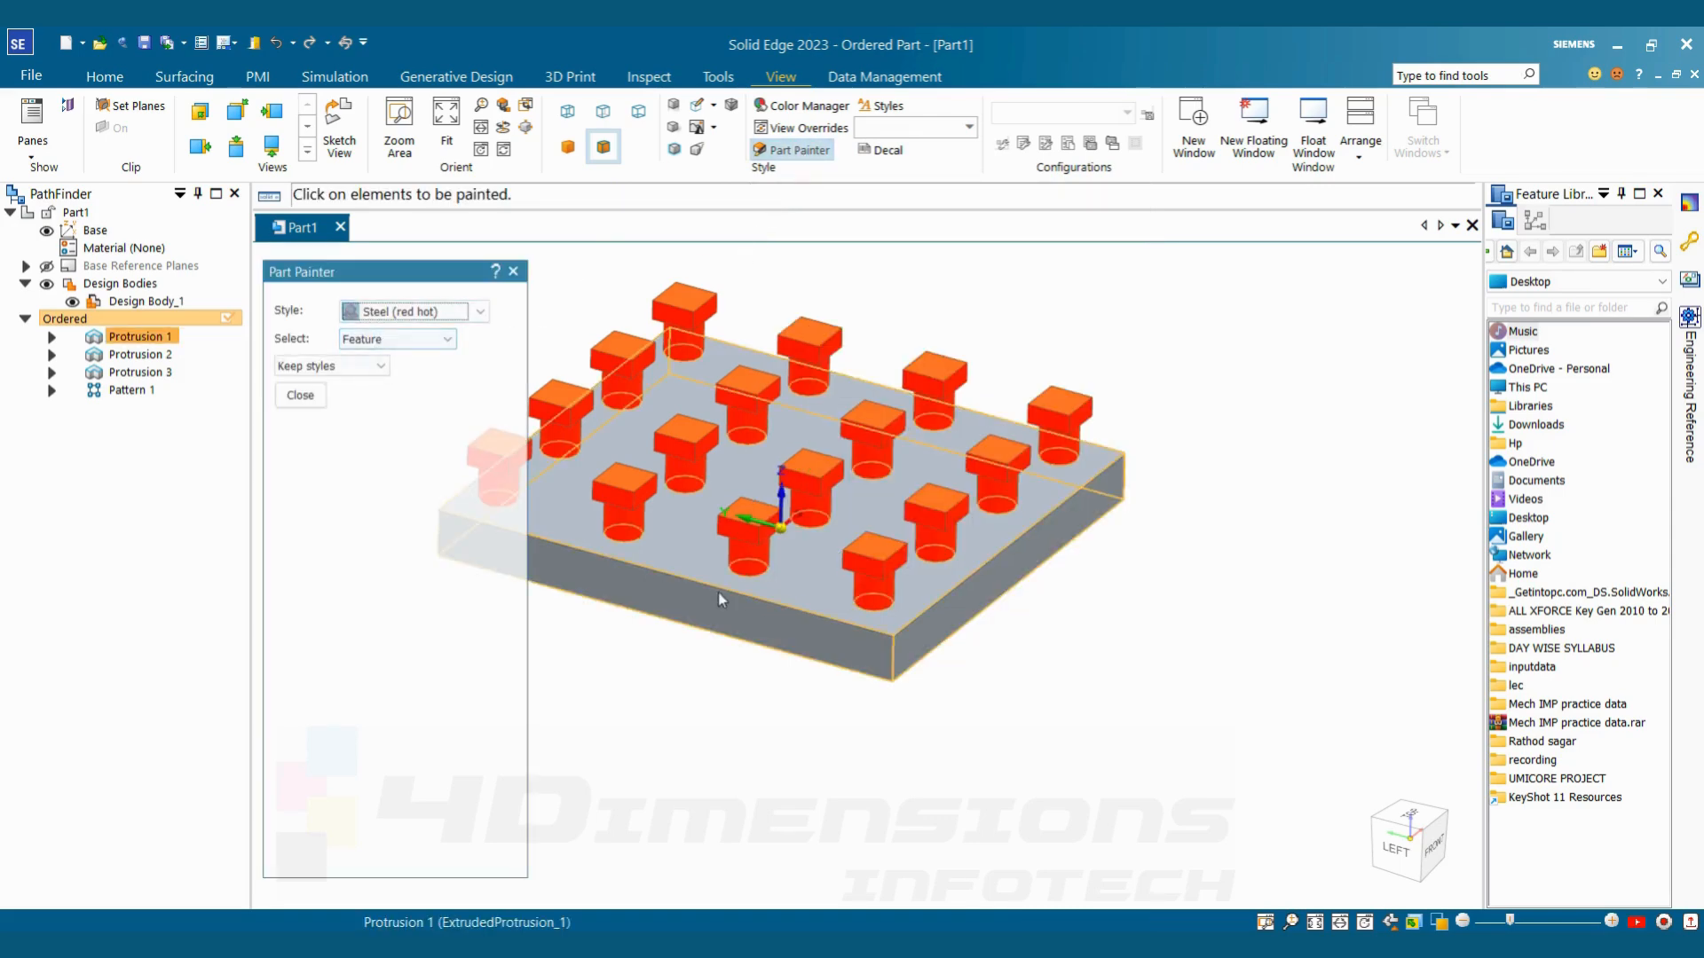
left_click(700, 557)
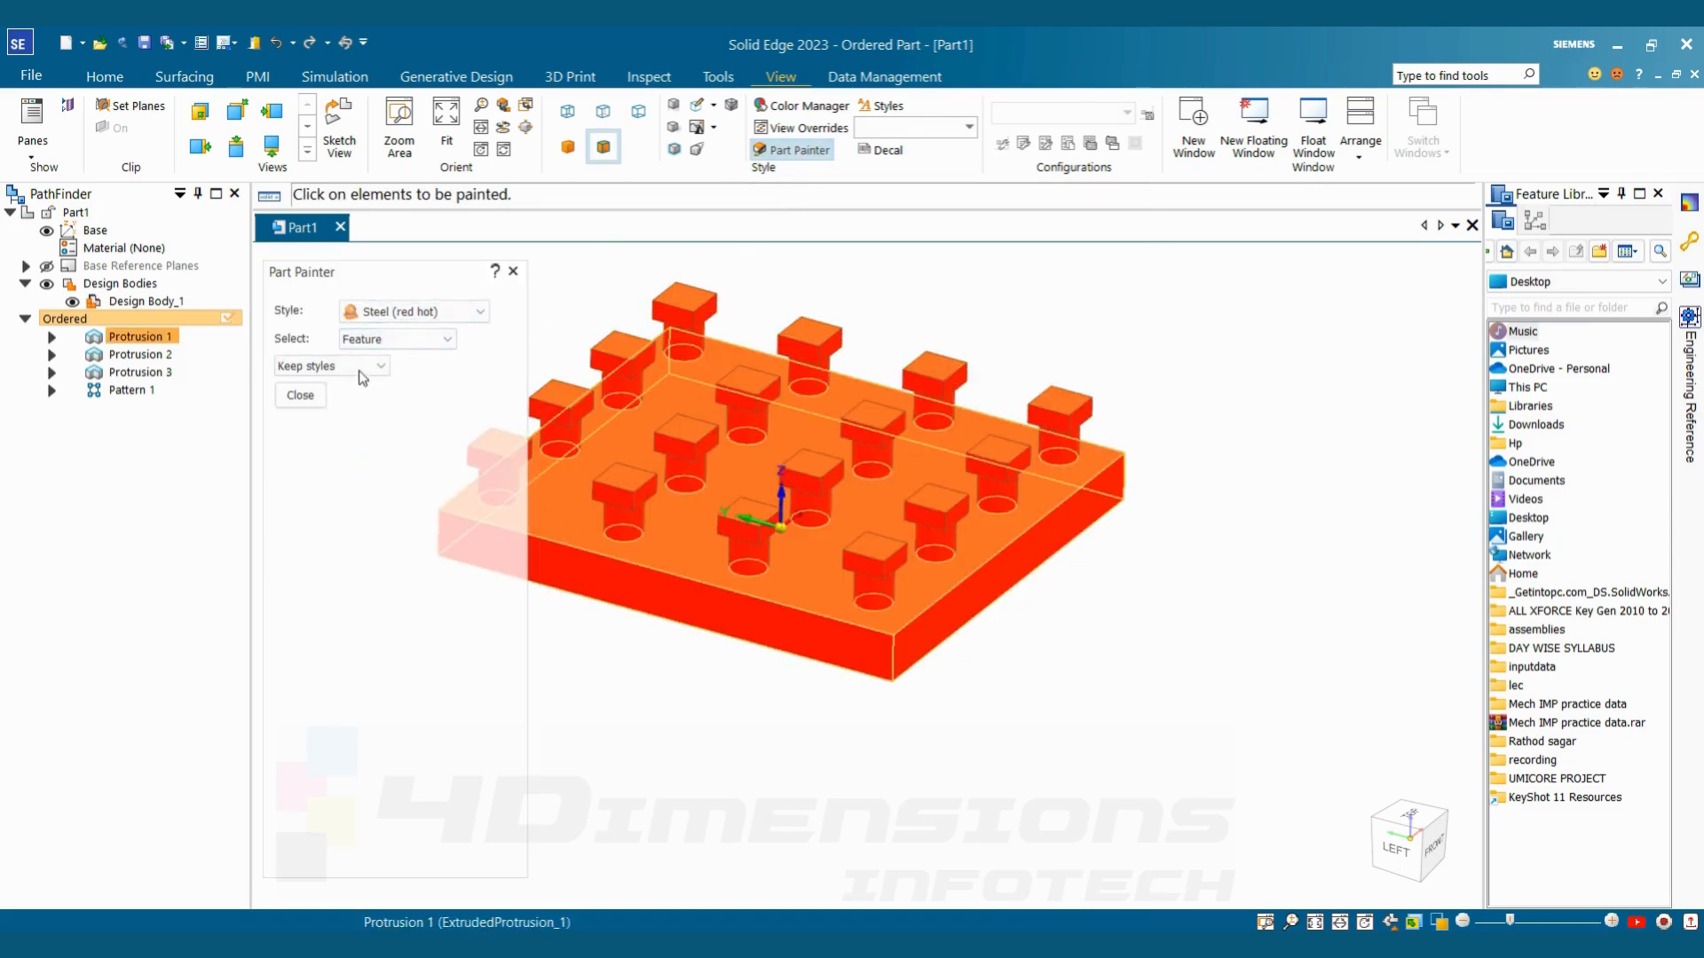
left_click(406, 313)
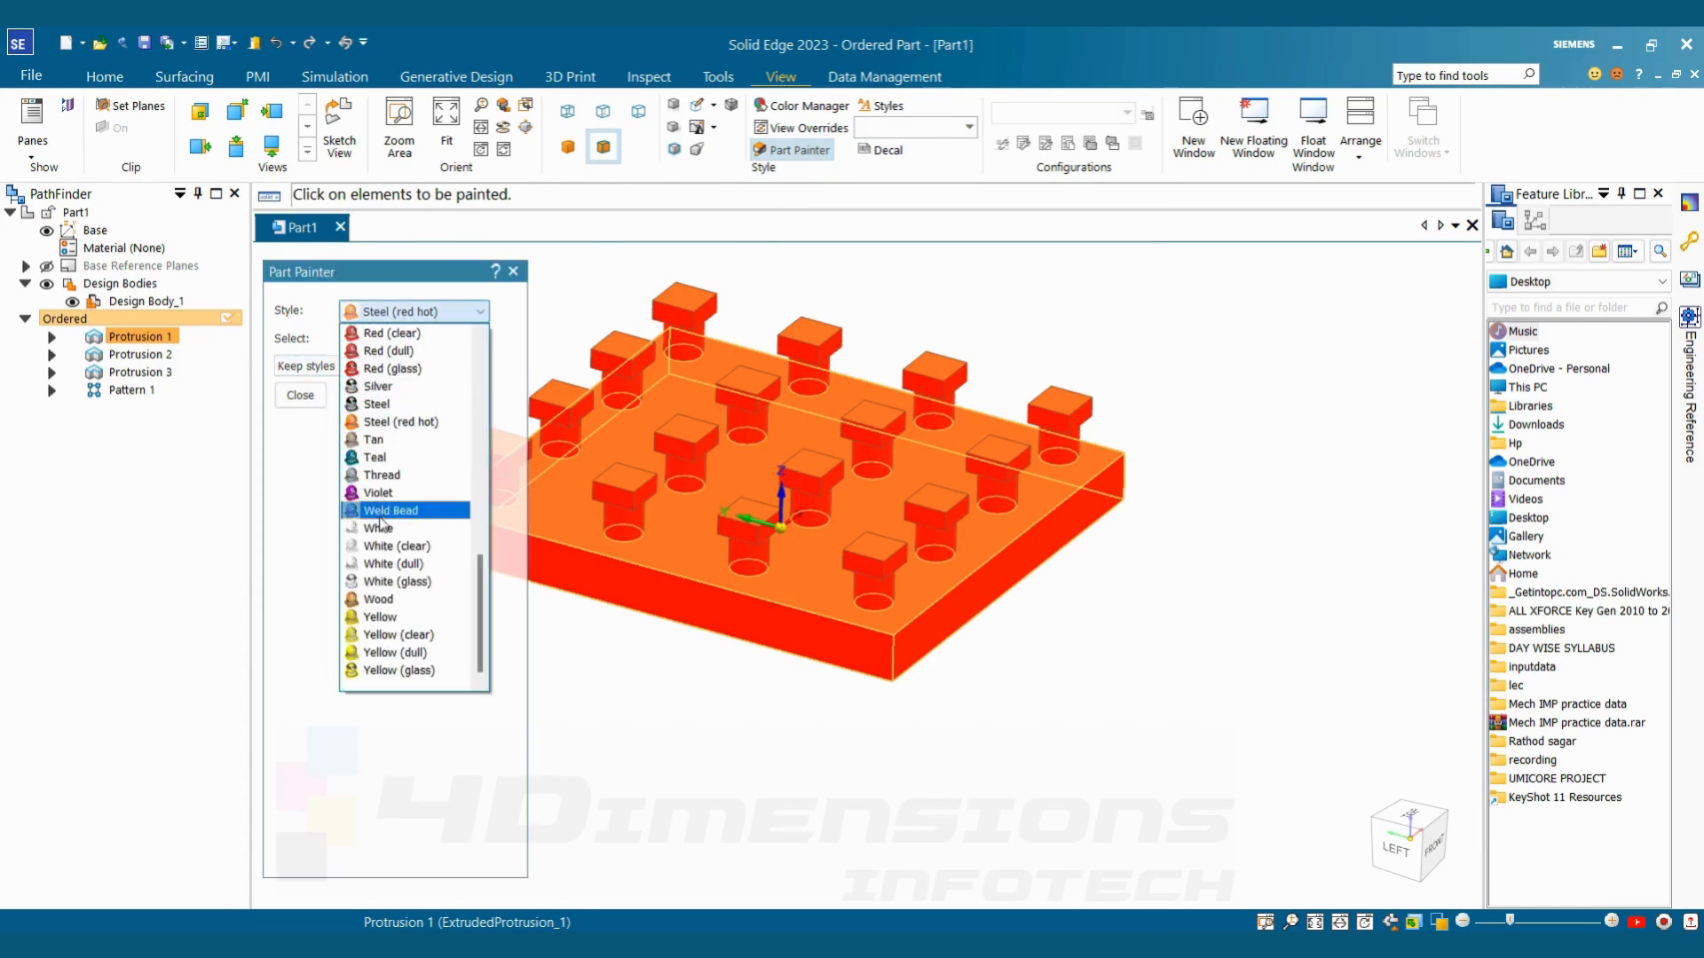
scroll(397, 537, "up", 6)
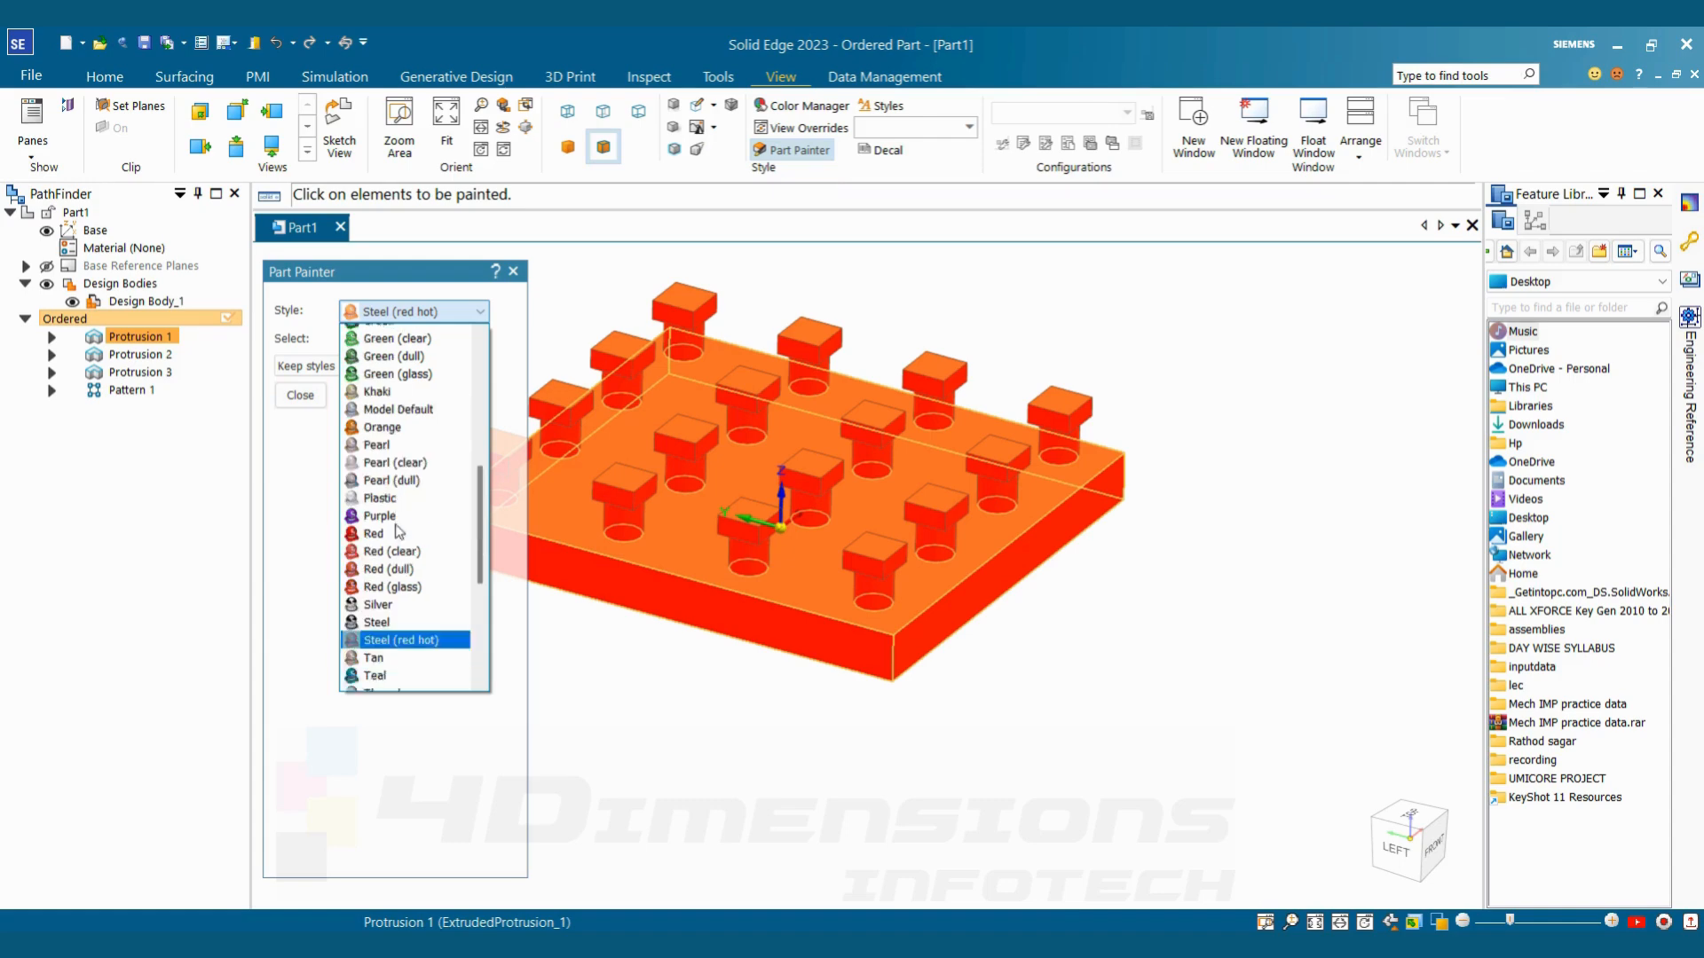
scroll(398, 531, "up", 3)
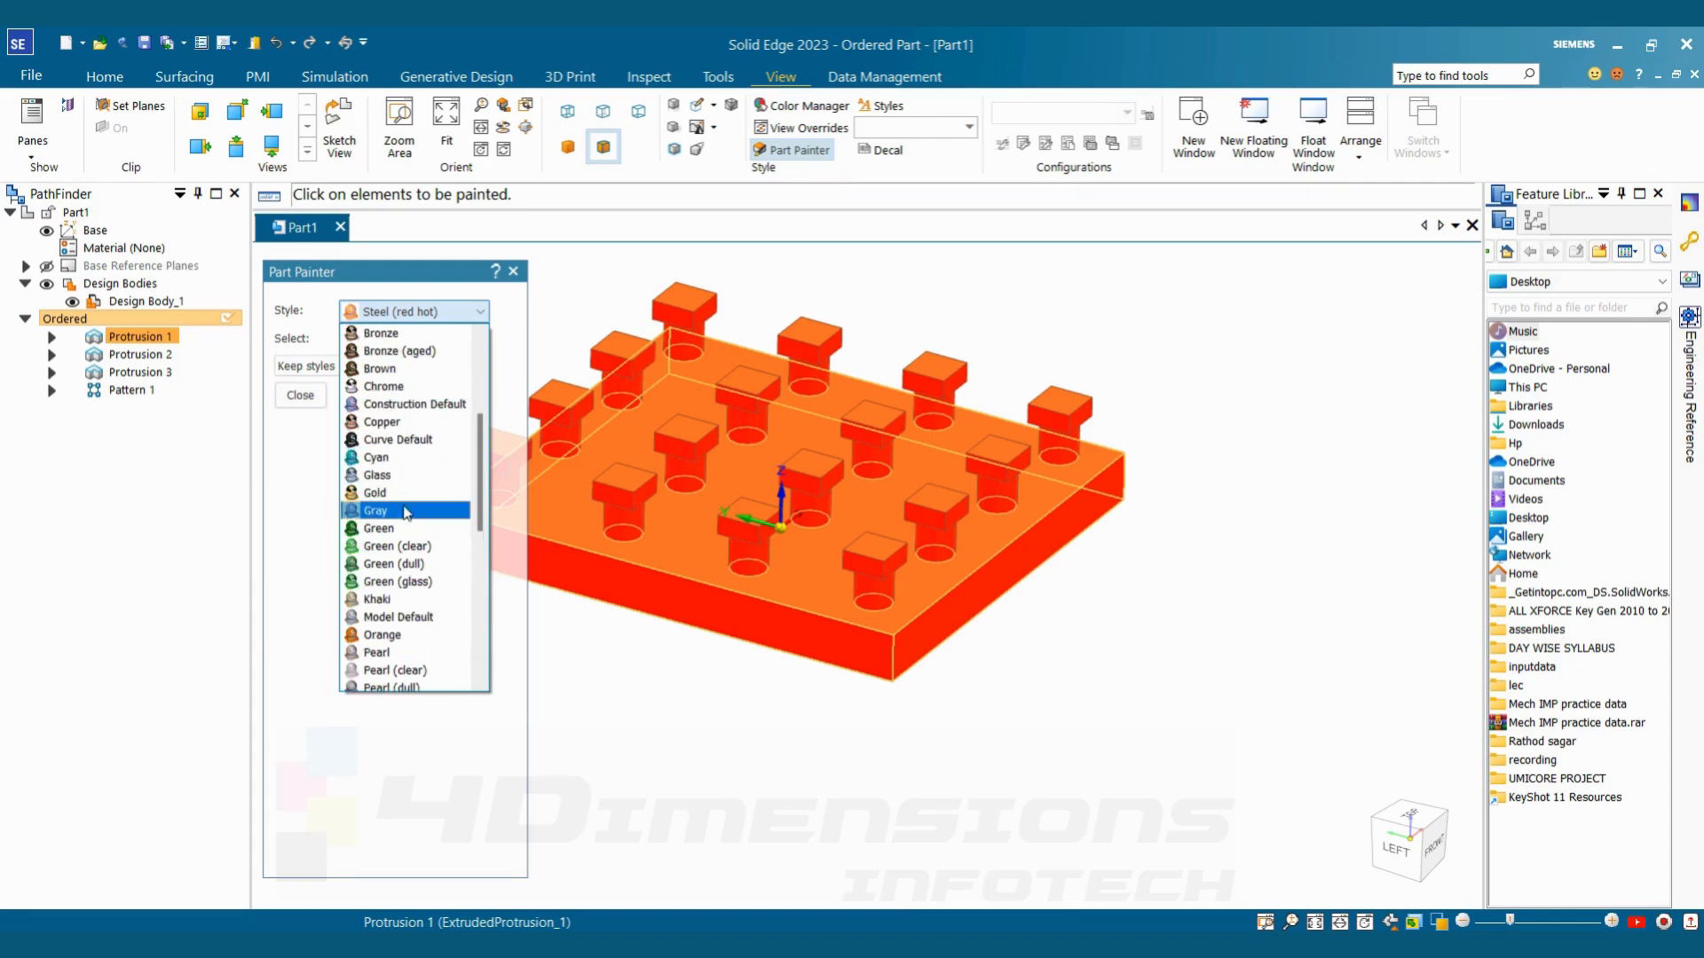
left_click(383, 423)
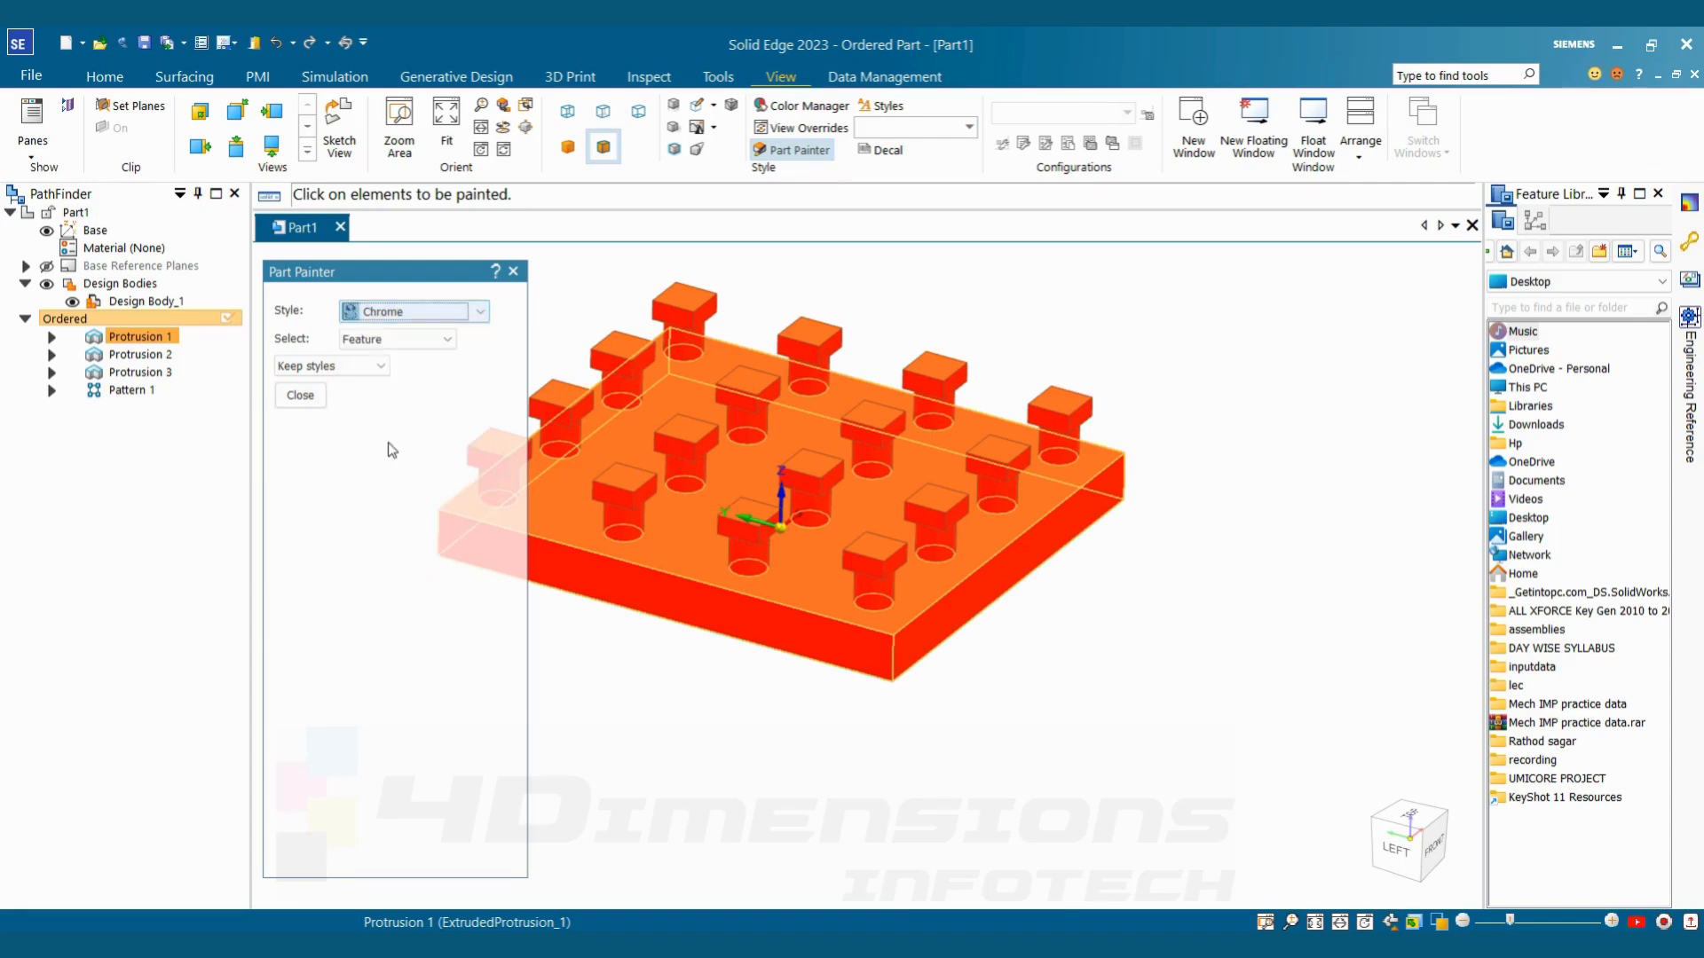
left_click(460, 526)
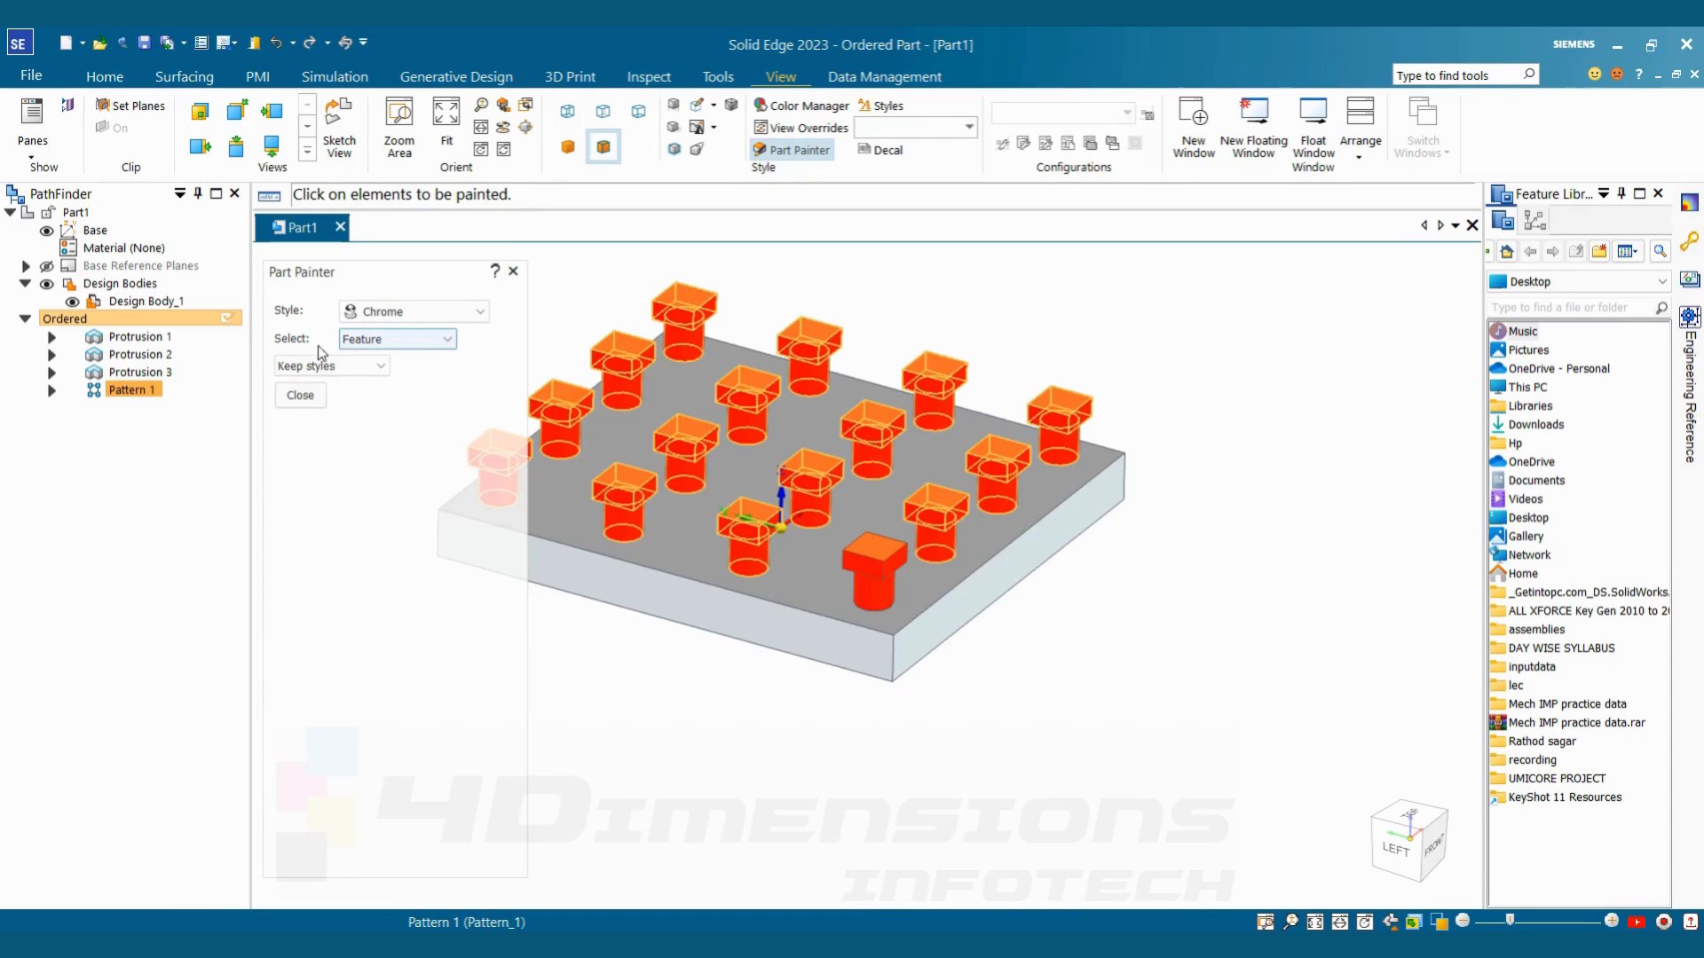
left_click(311, 394)
scroll(568, 528, "up", 1)
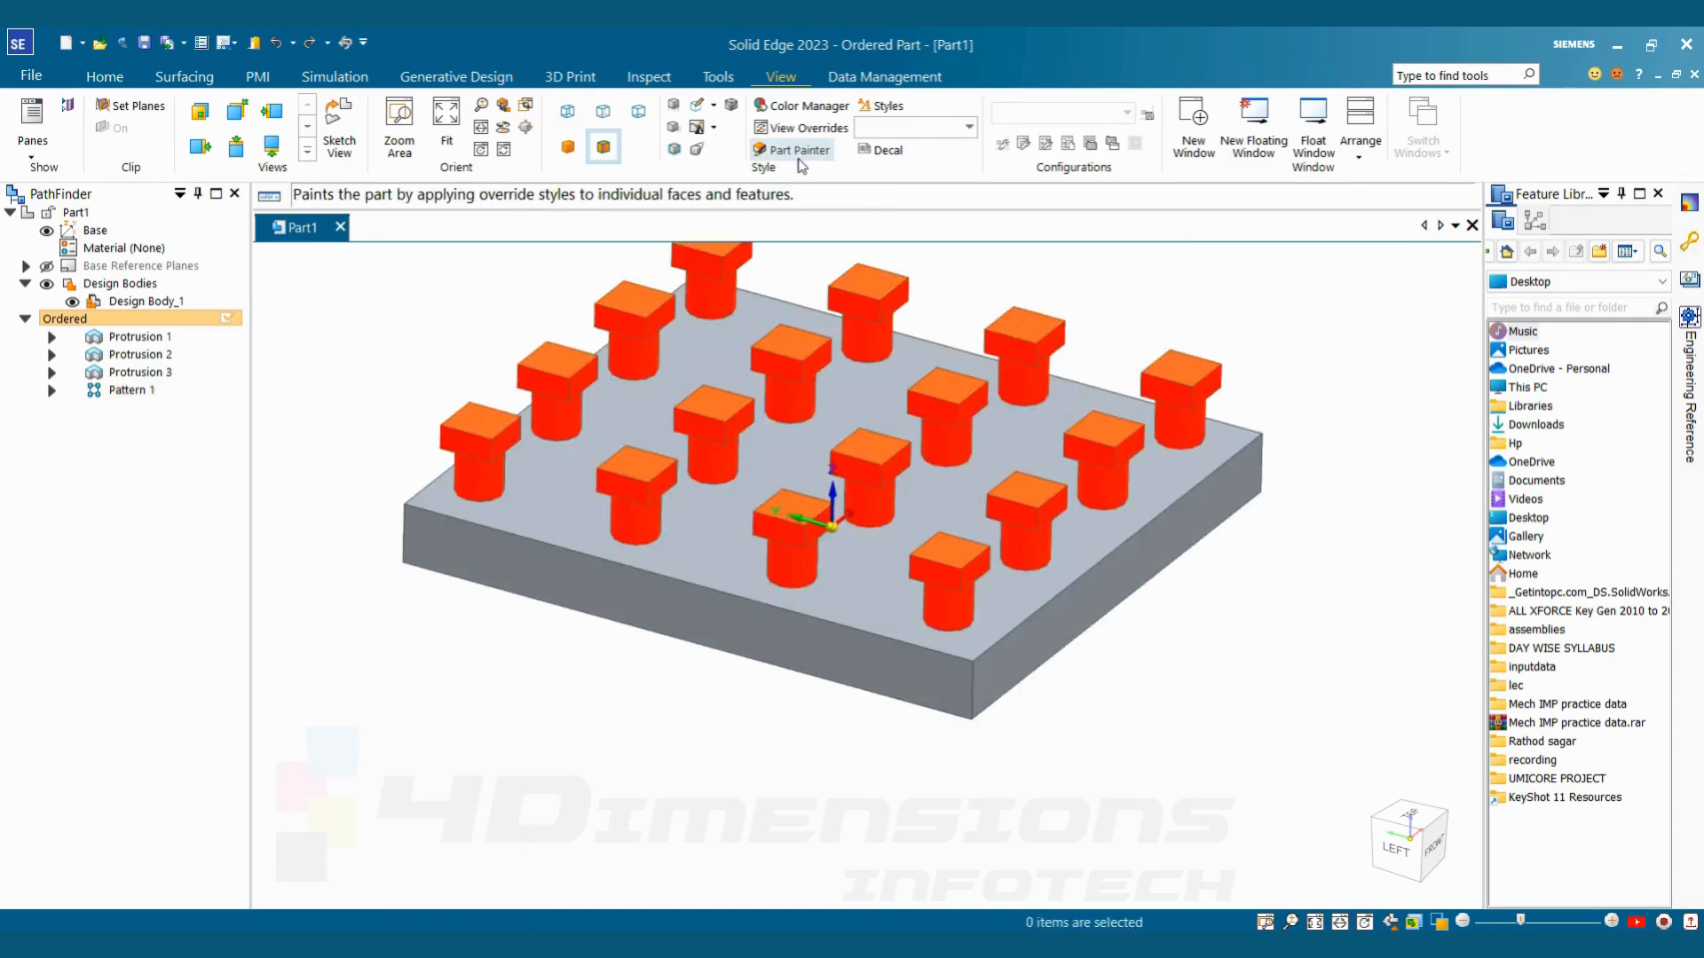
Try the Chrome and Gold styles on the base plate with Part Painter and repaint it in a neutral grey-brown style
left_click(797, 152)
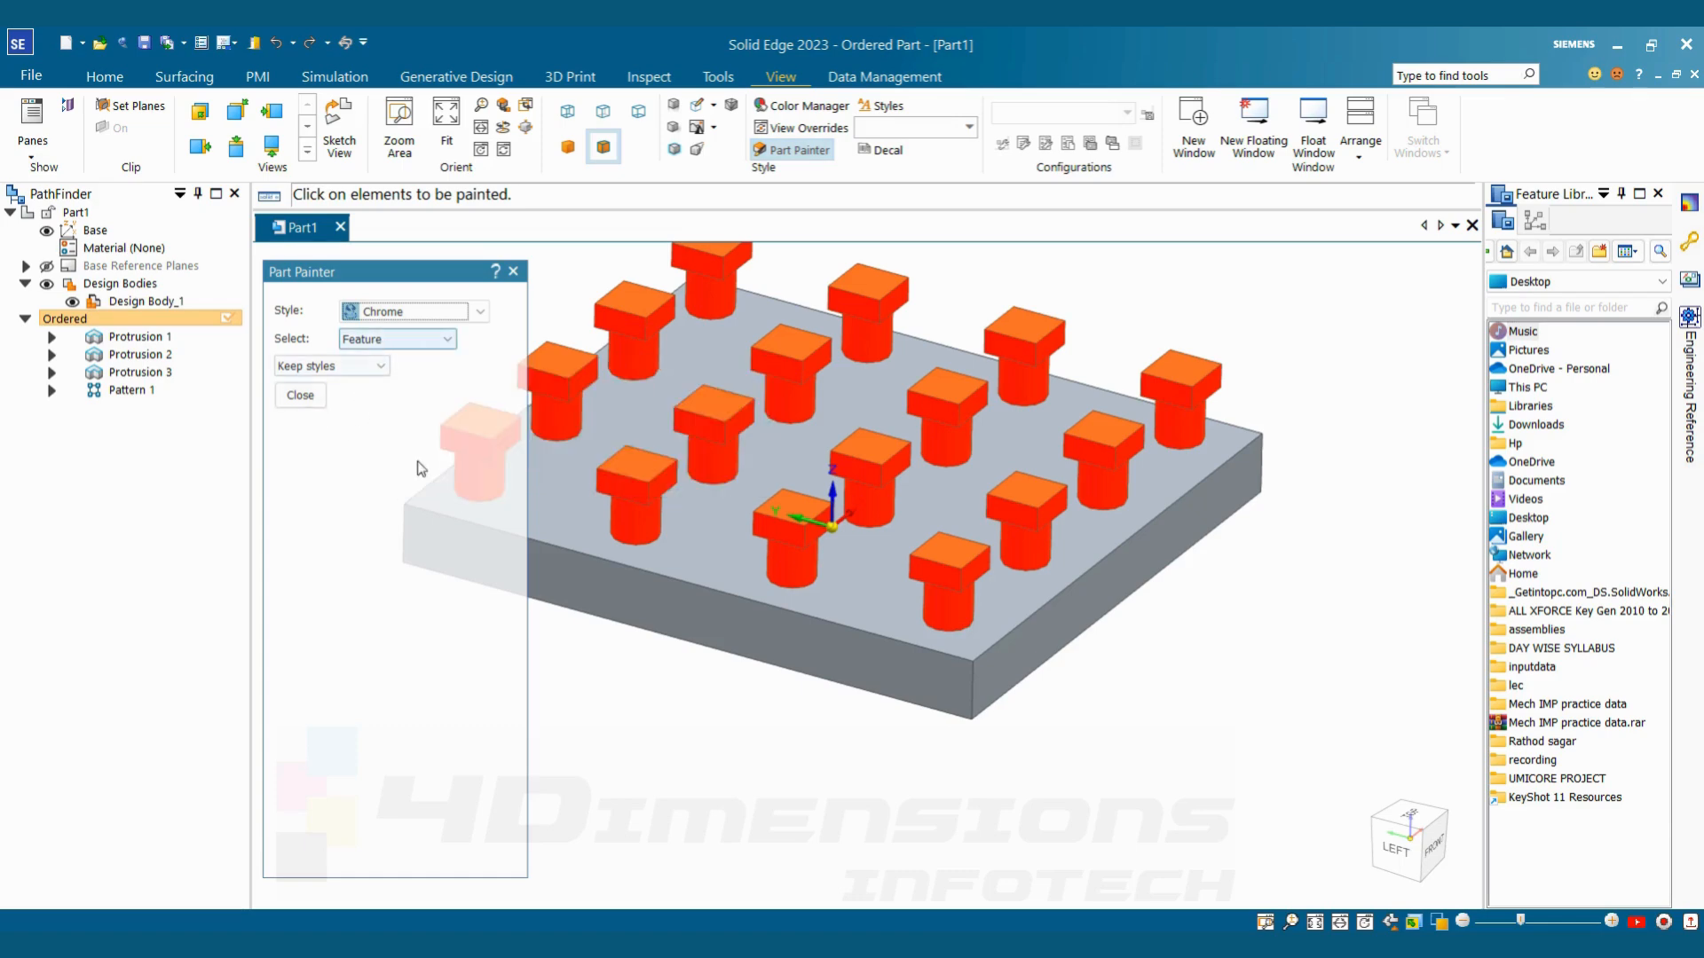
left_click(586, 534)
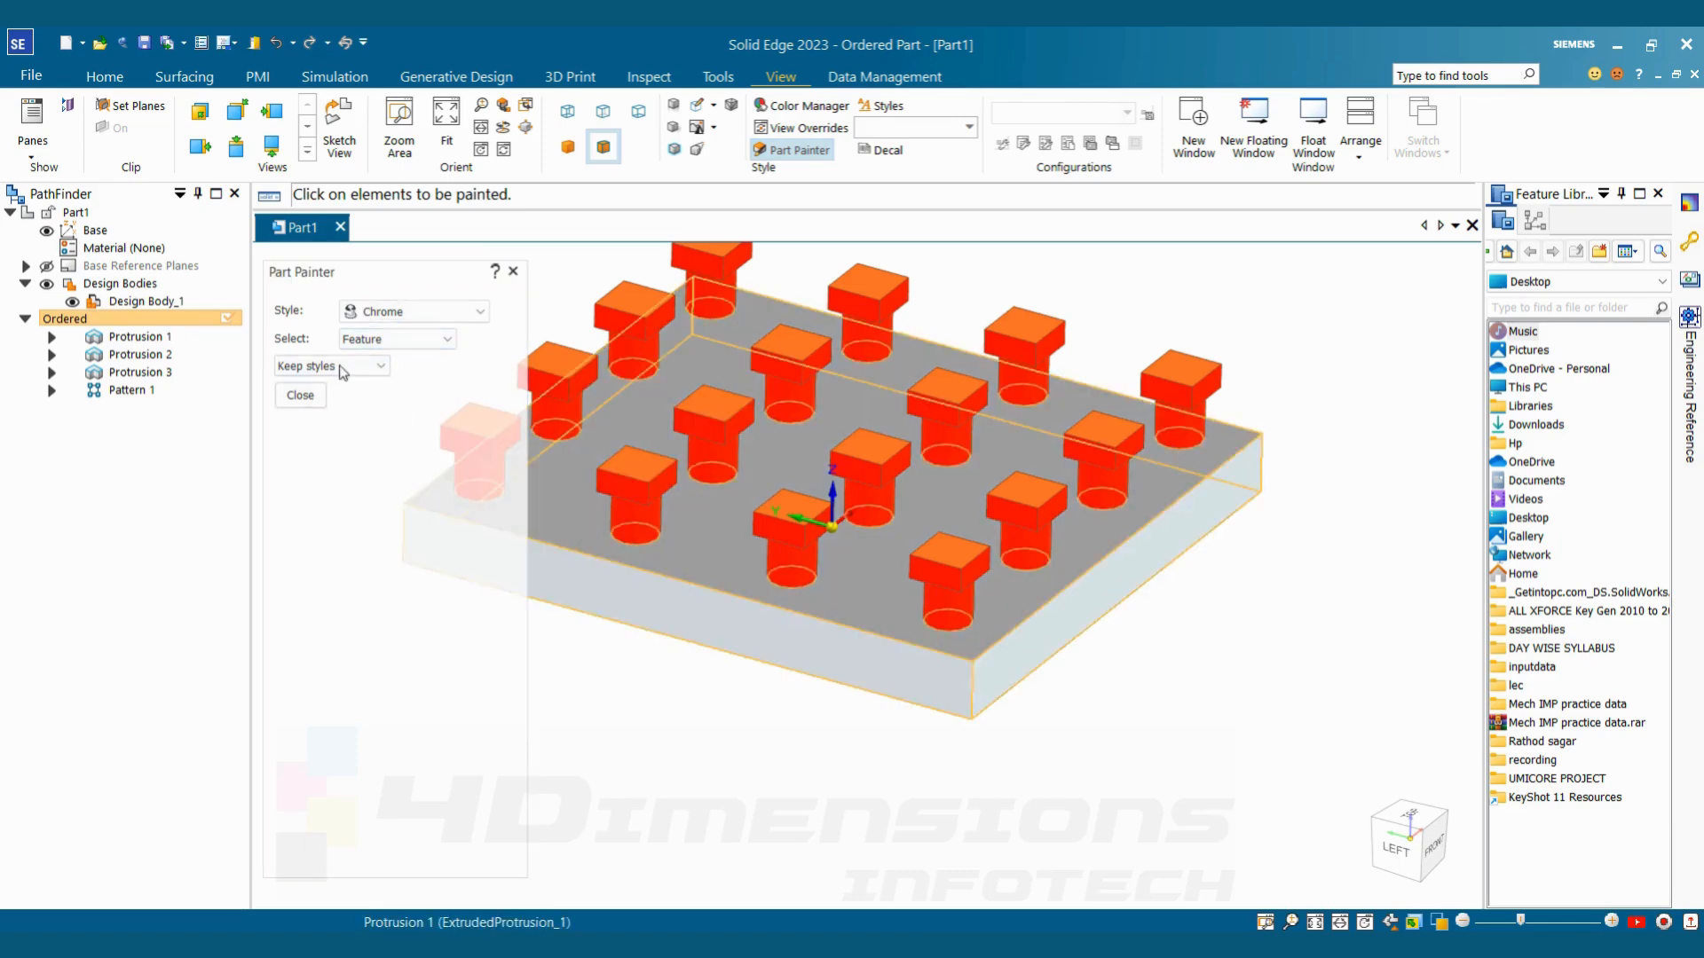
left_click(421, 321)
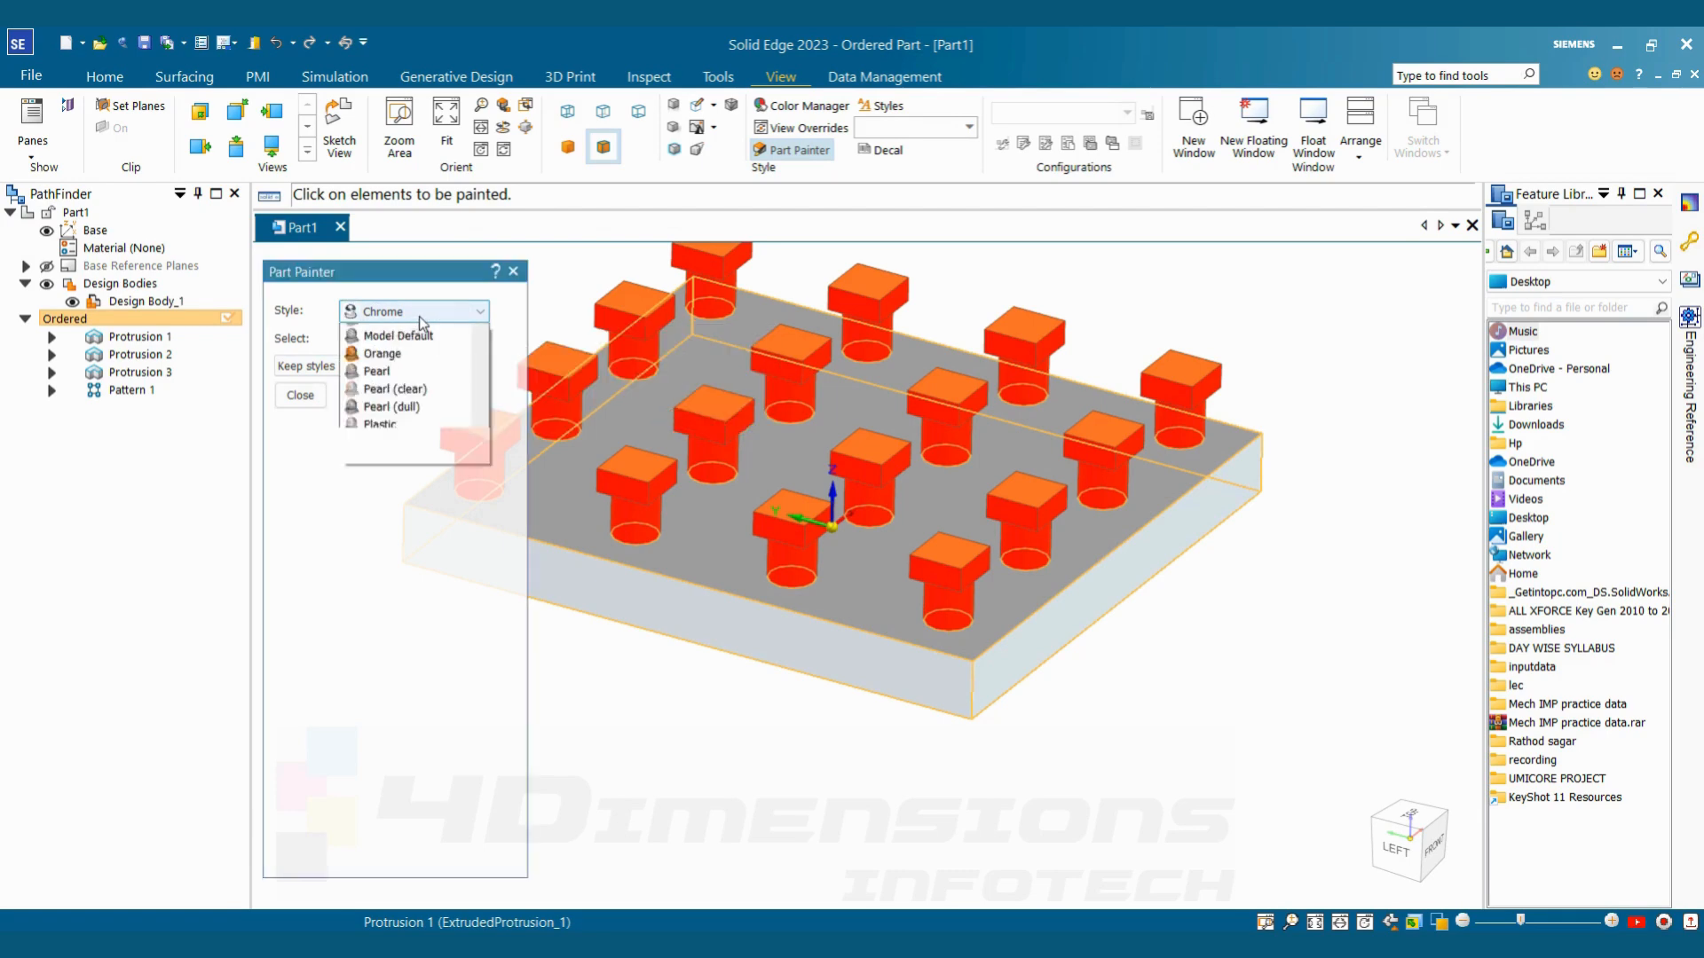
left_click(380, 441)
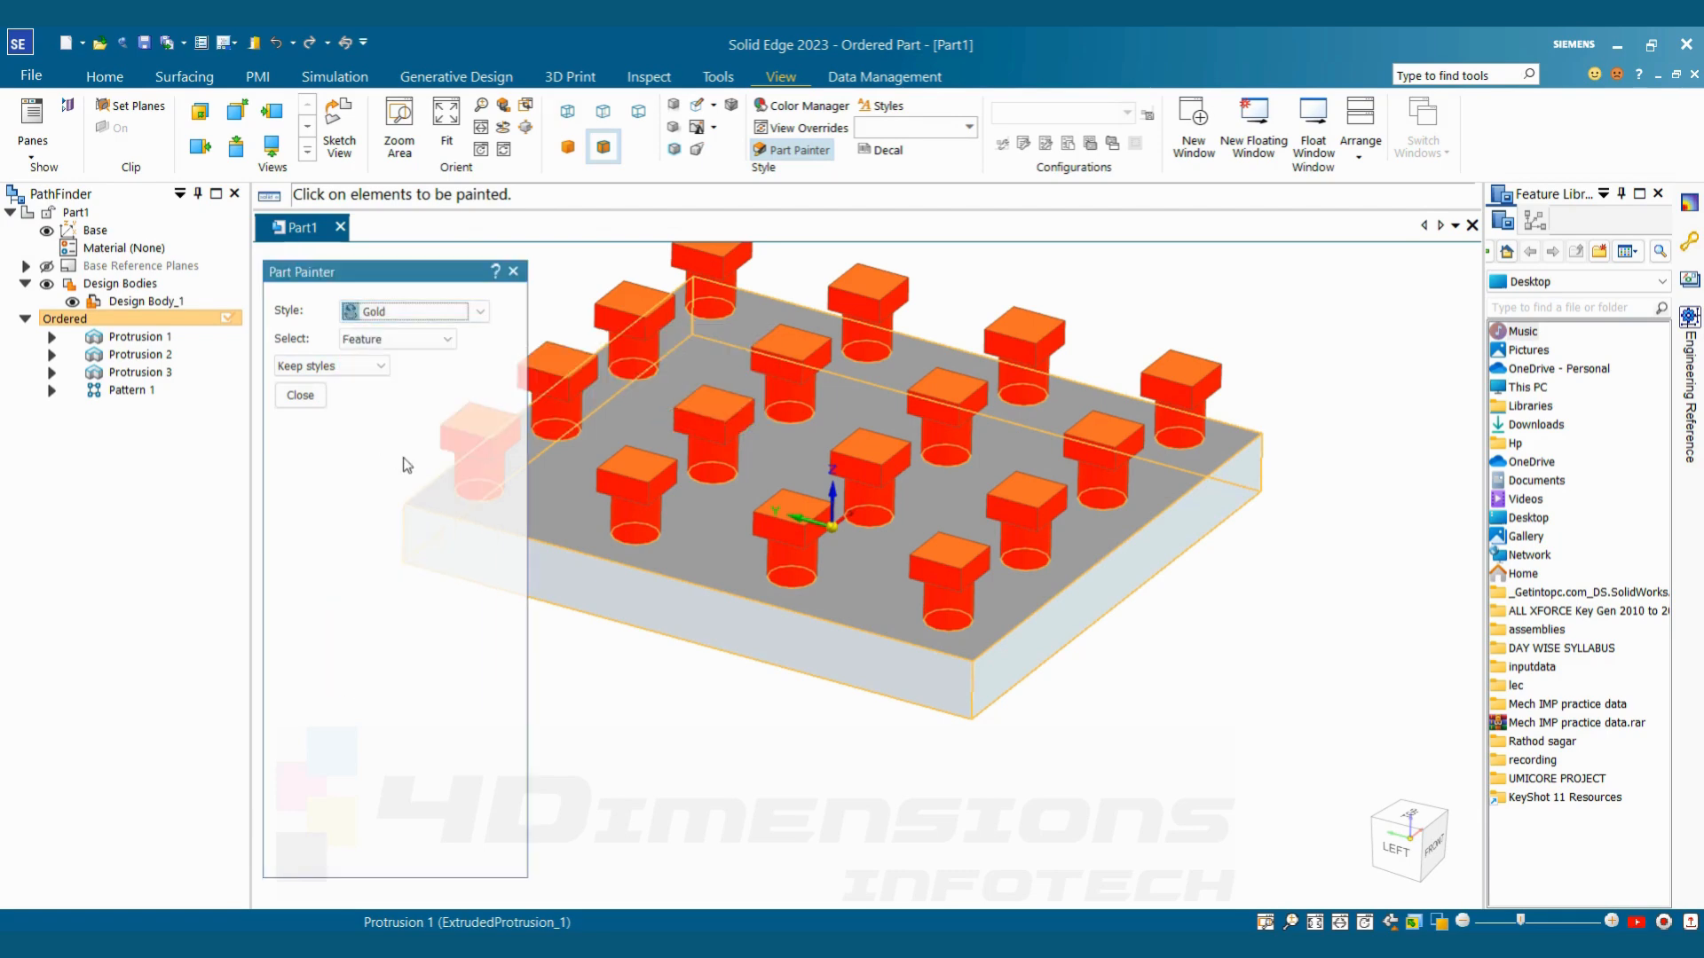
left_click(694, 607)
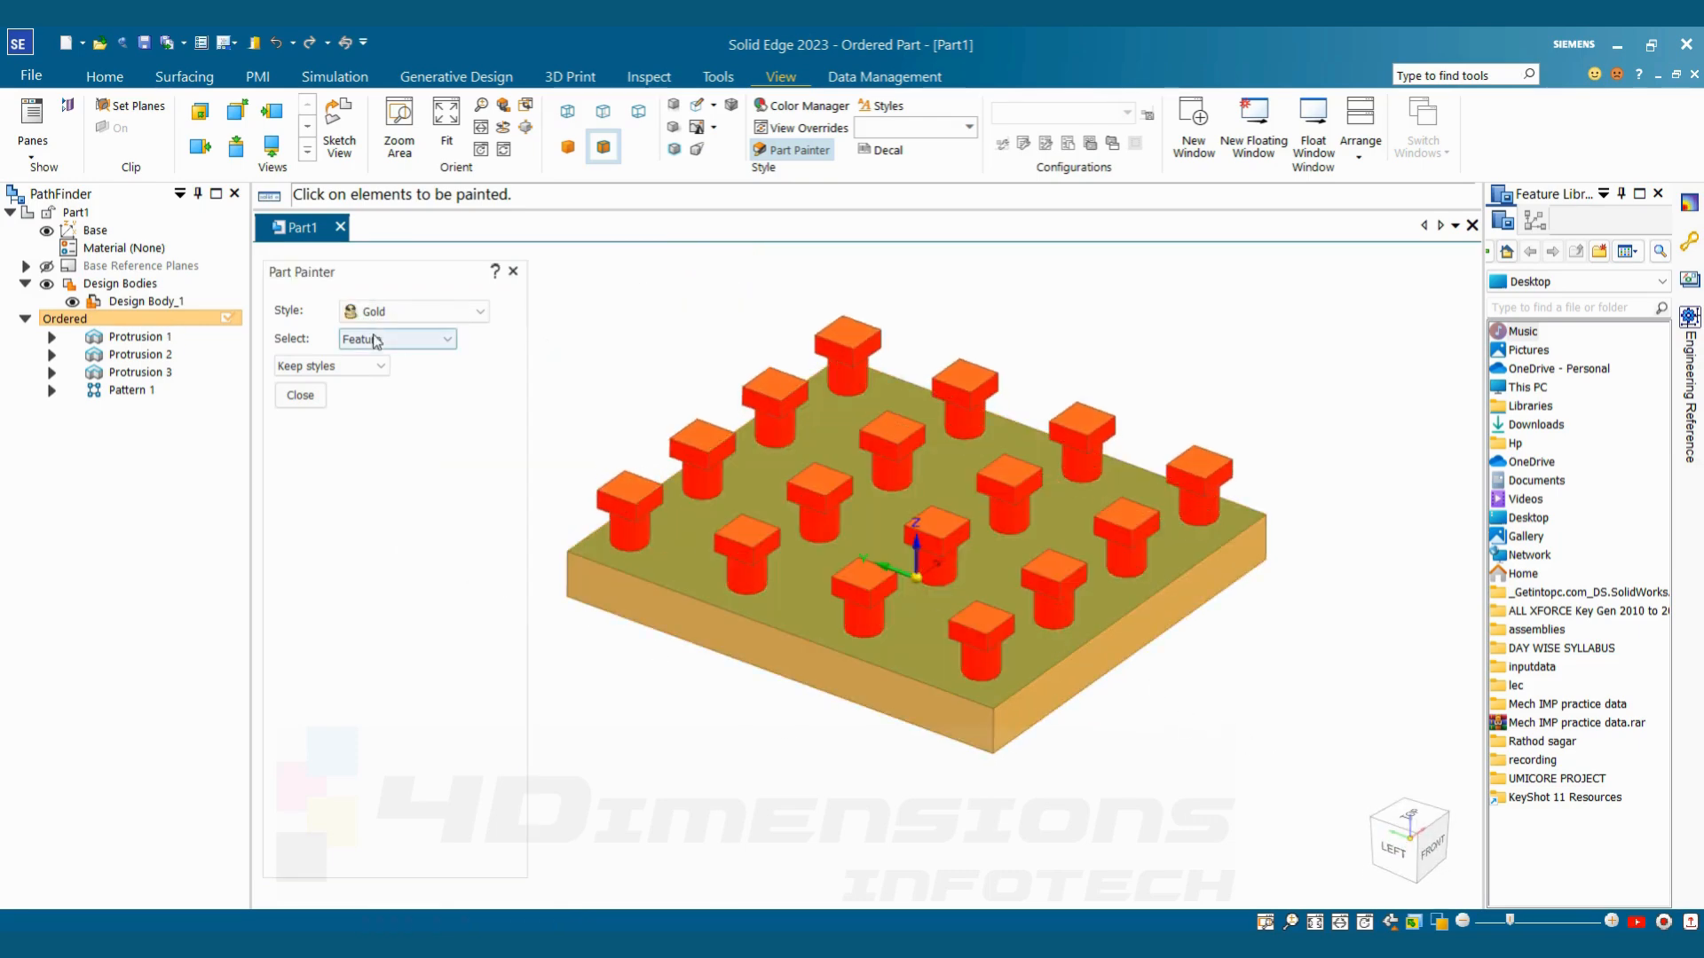
left_click(410, 311)
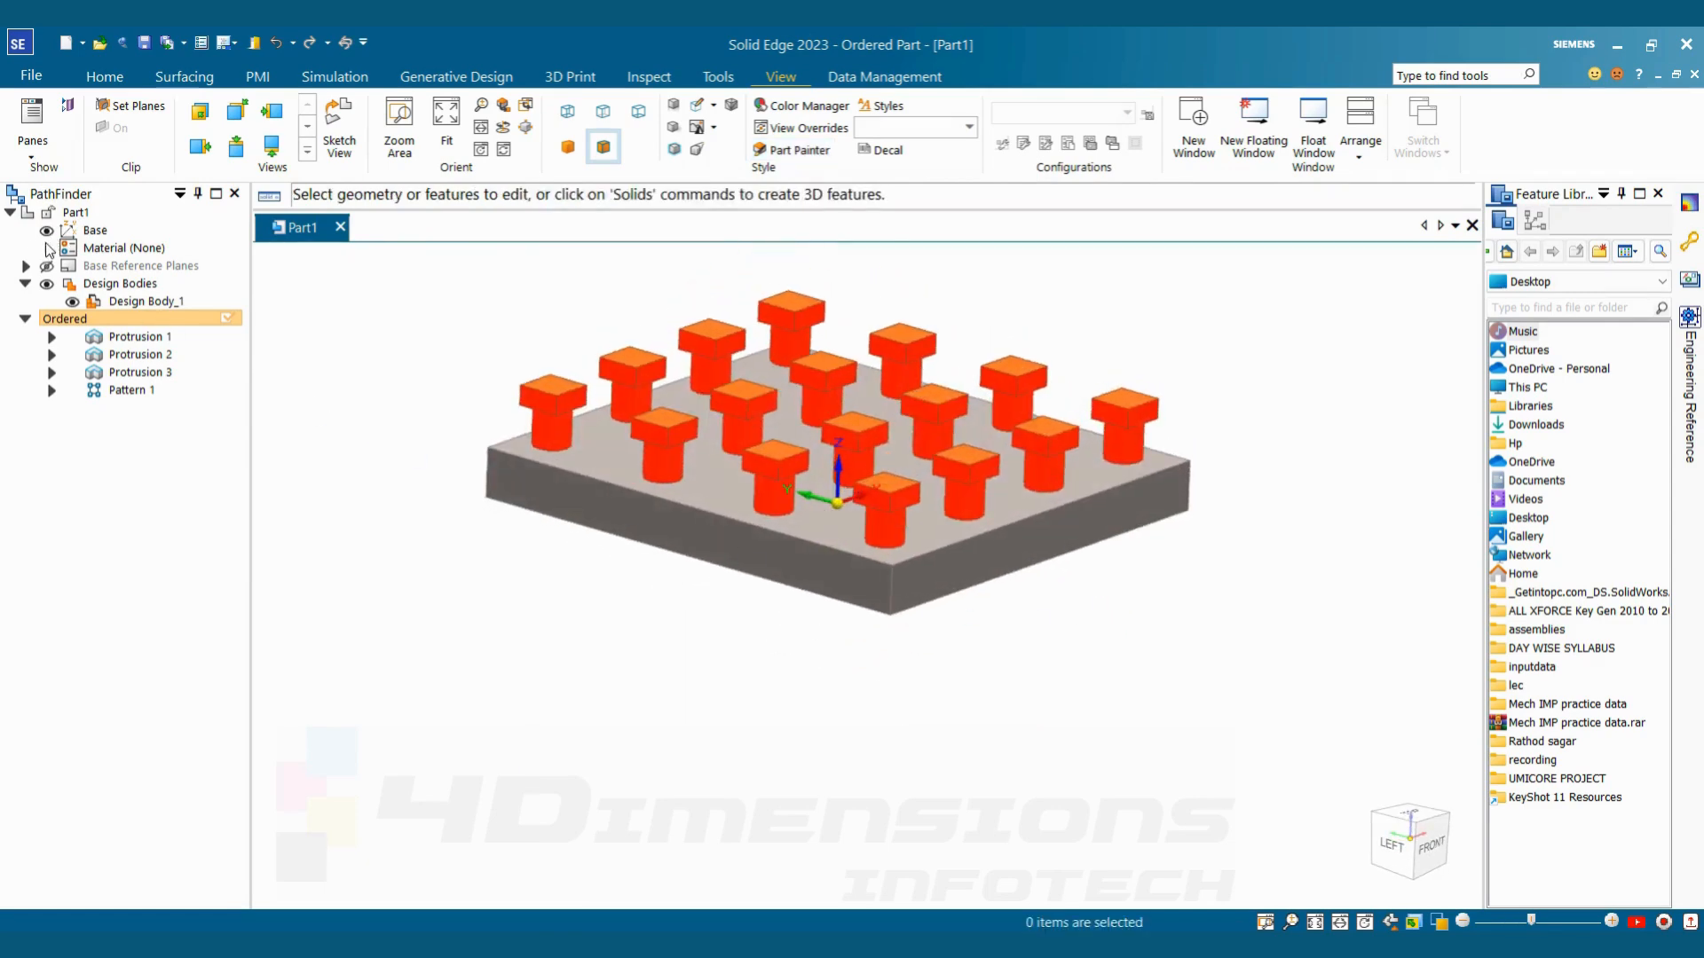
Hide the Base coordinate system and examine the coloured plate and studs from different angles
left_click(49, 234)
scroll(852, 648, "down", 5)
middle_click_drag(854, 634, 875, 684)
scroll(887, 691, "up", 4)
scroll(893, 686, "up", 2)
scroll(914, 699, "down", 5)
scroll(888, 728, "up", 4)
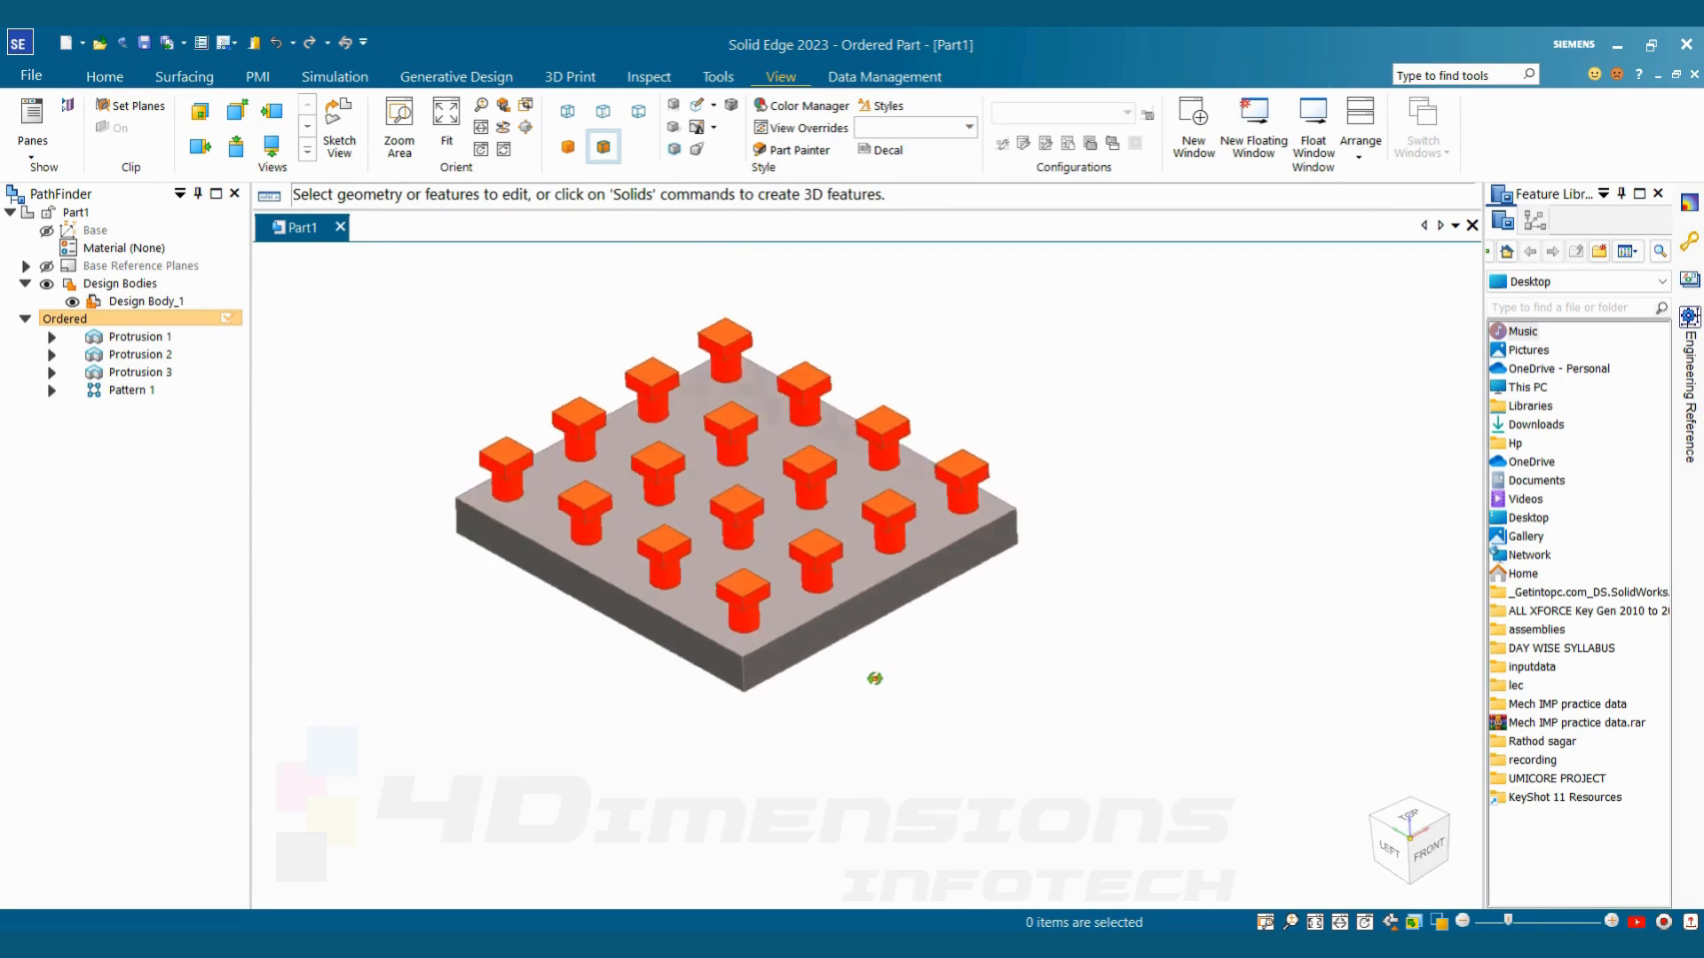
scroll(665, 488, "up", 3)
scroll(805, 640, "down", 3)
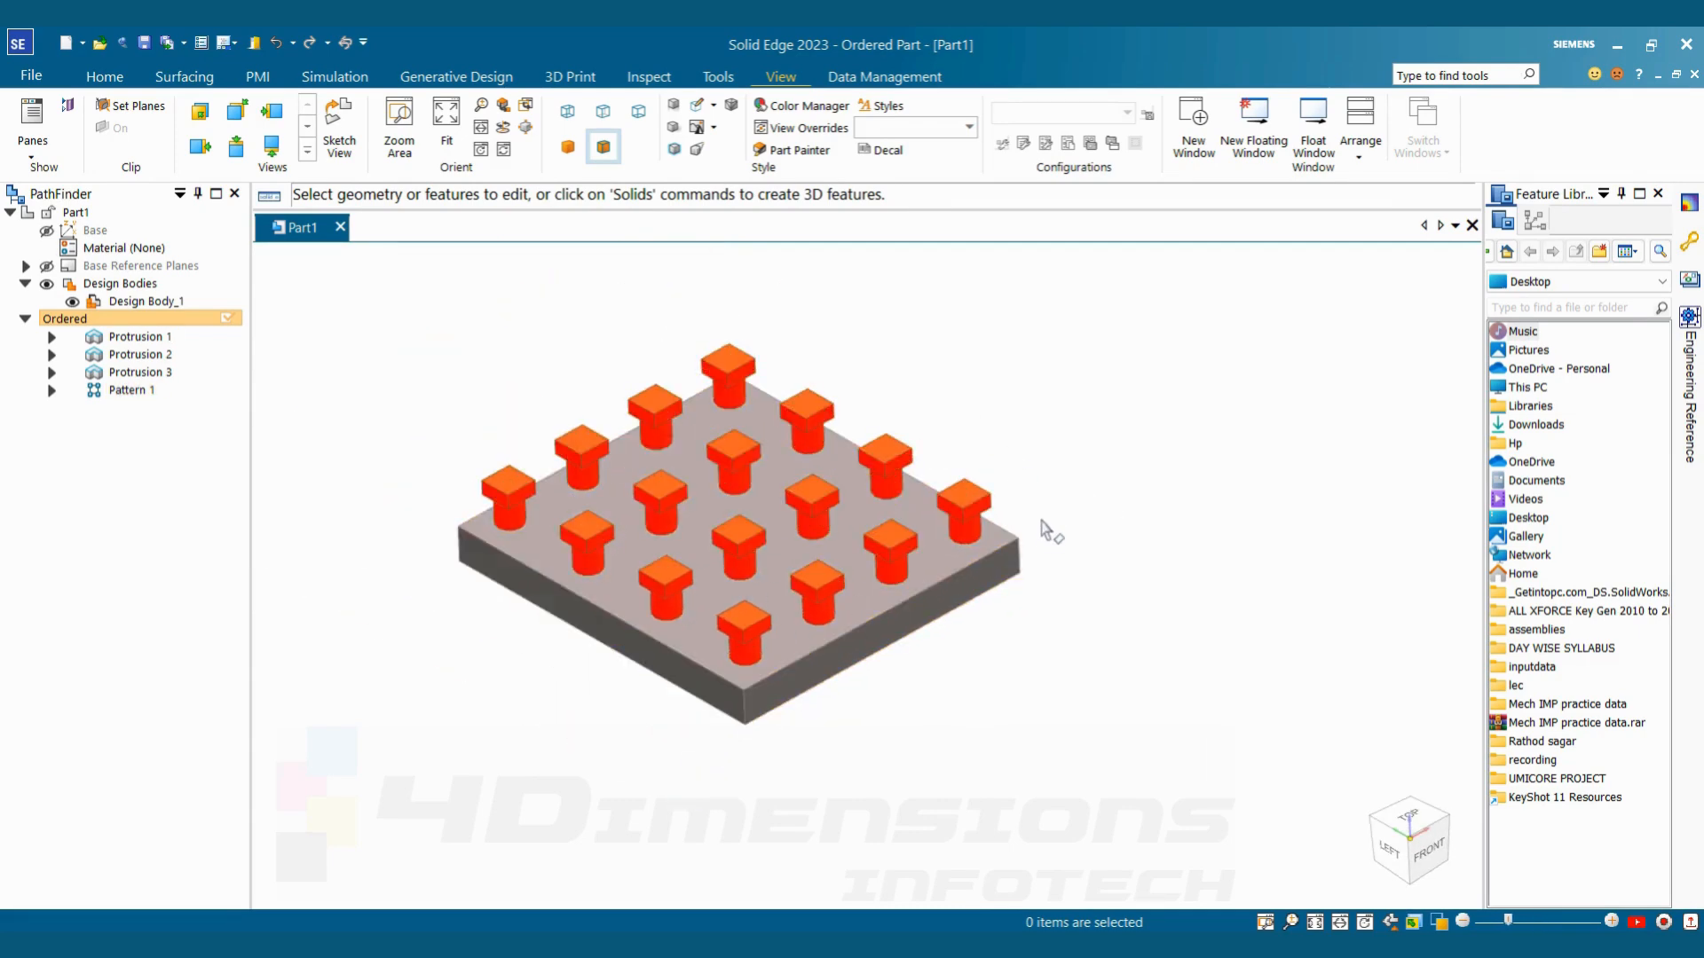
middle_click_drag(1039, 521, 1043, 520)
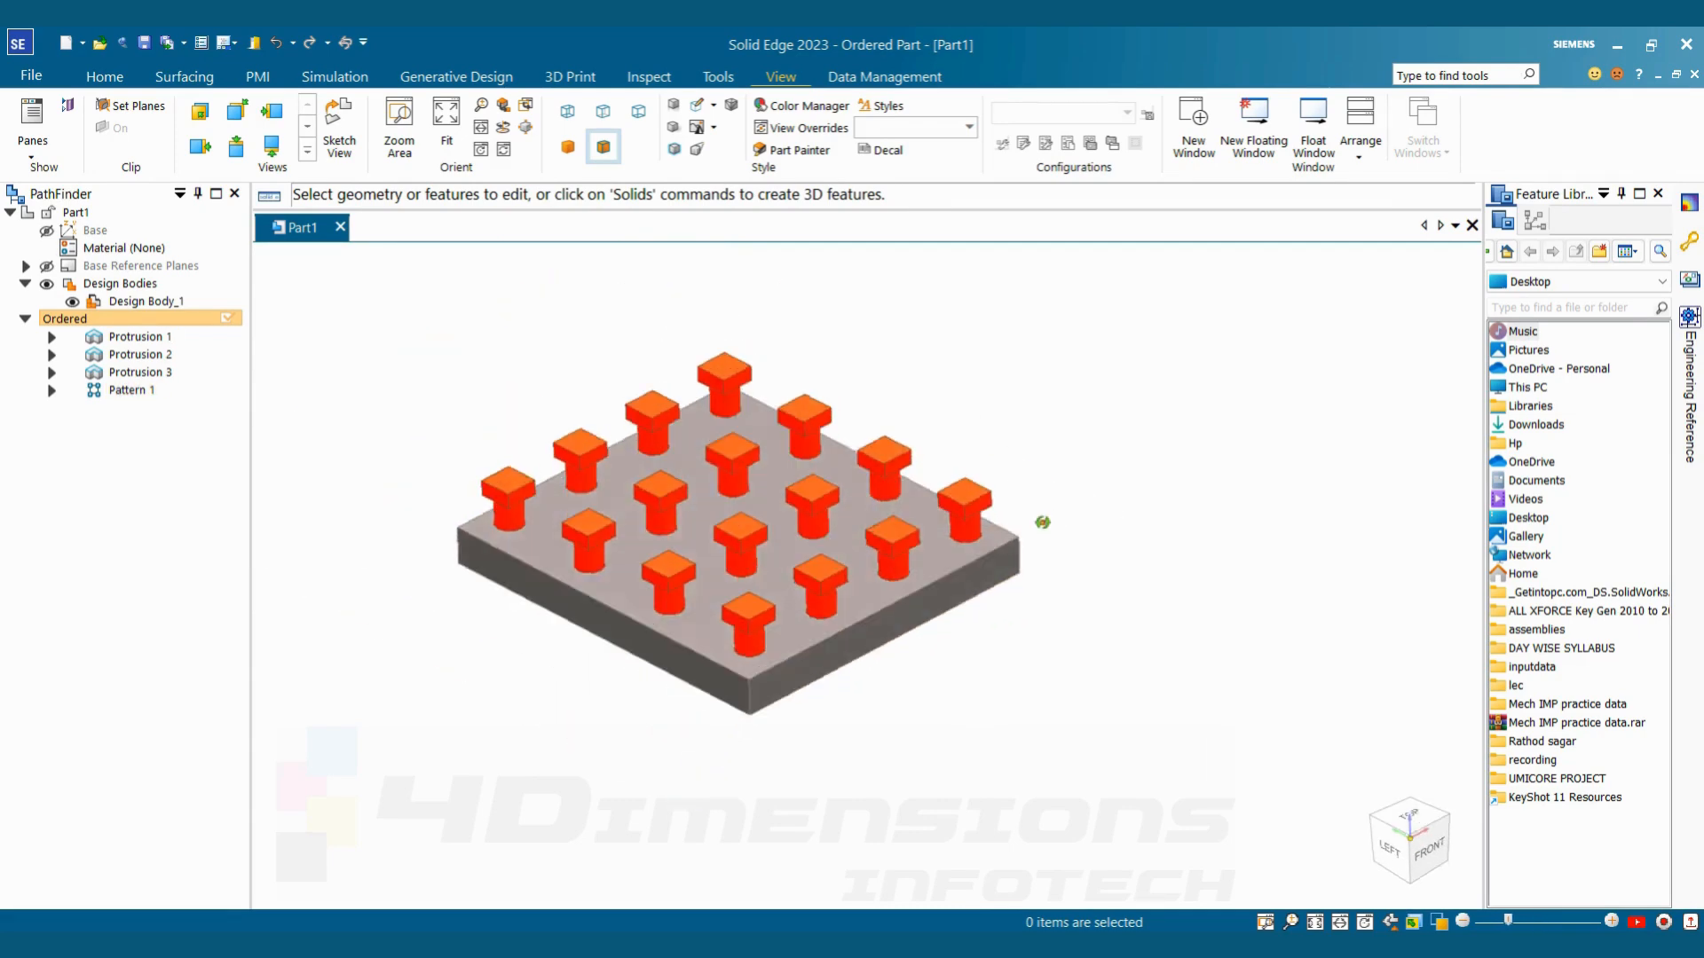
Edit the definition of Pattern 1, open its profile sketch and select all of the sketch's objects
left_click(138, 387)
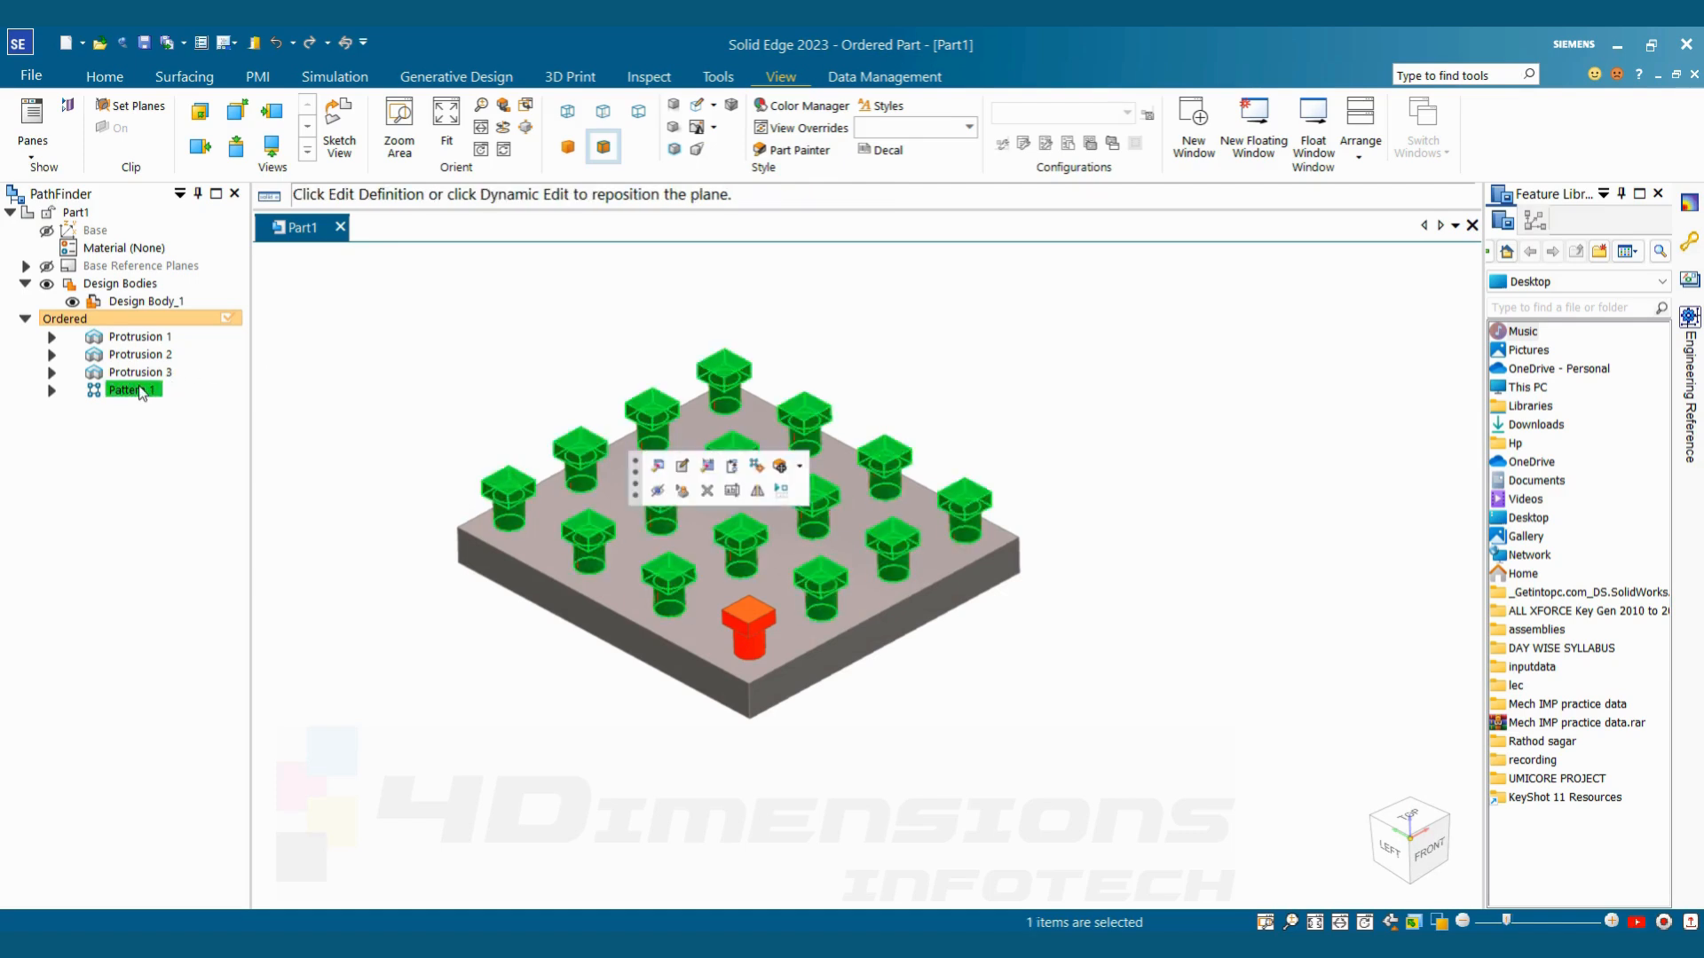
left_click(658, 465)
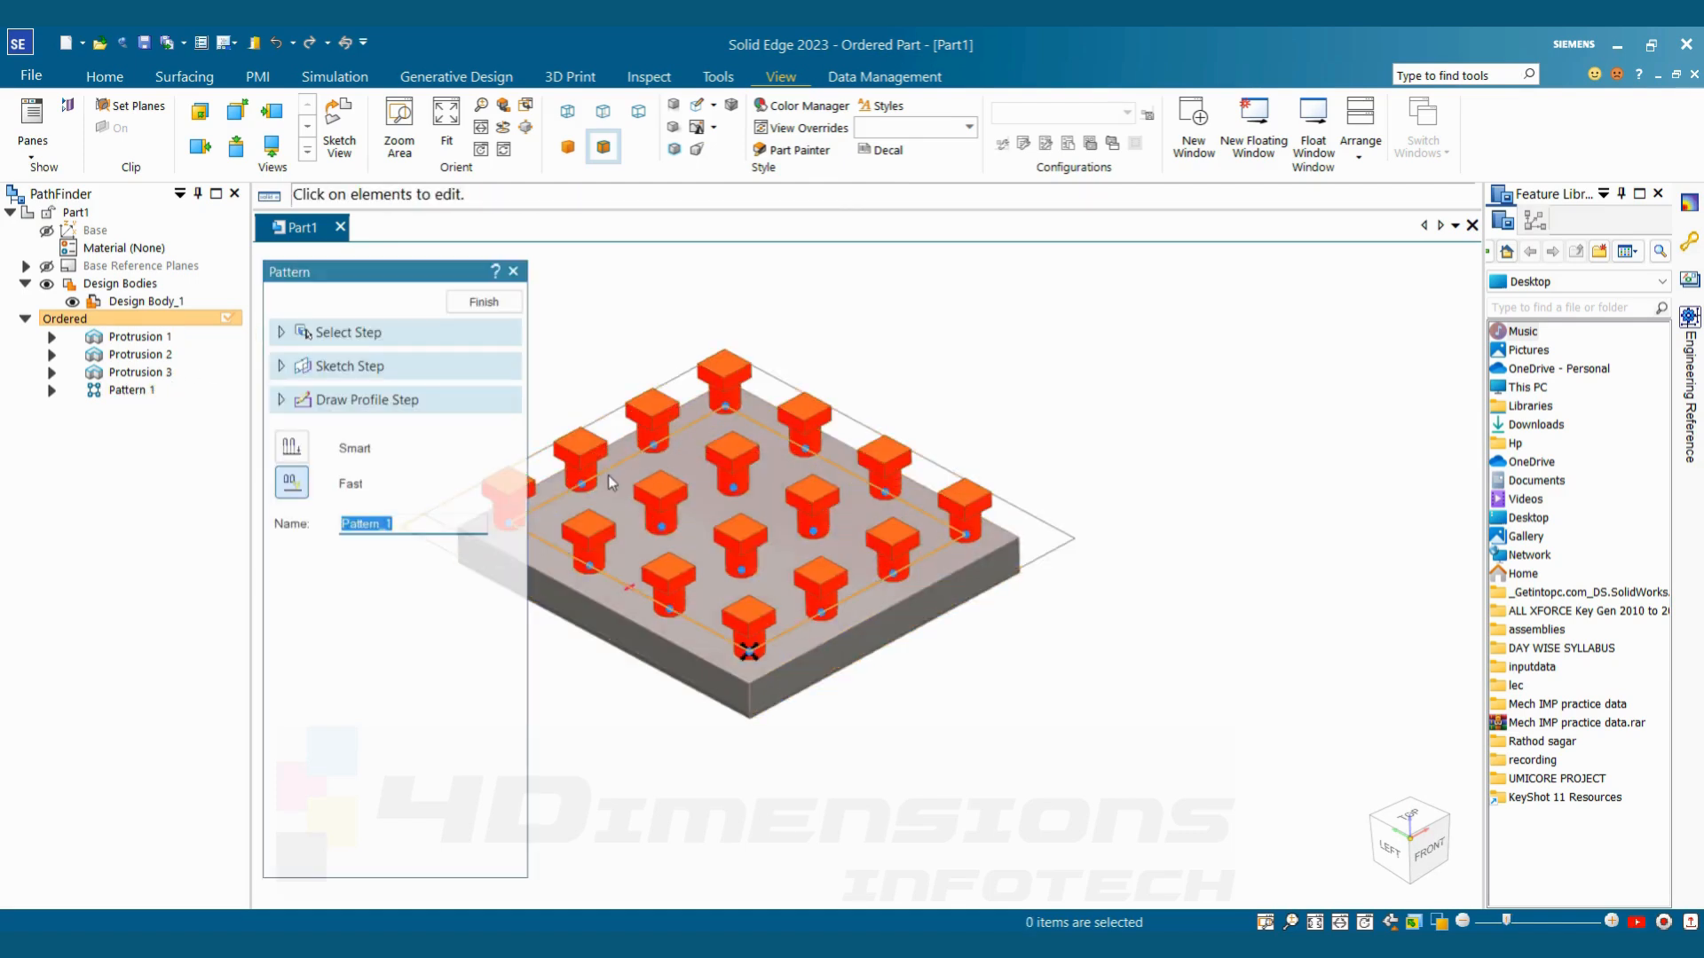
left_click(366, 400)
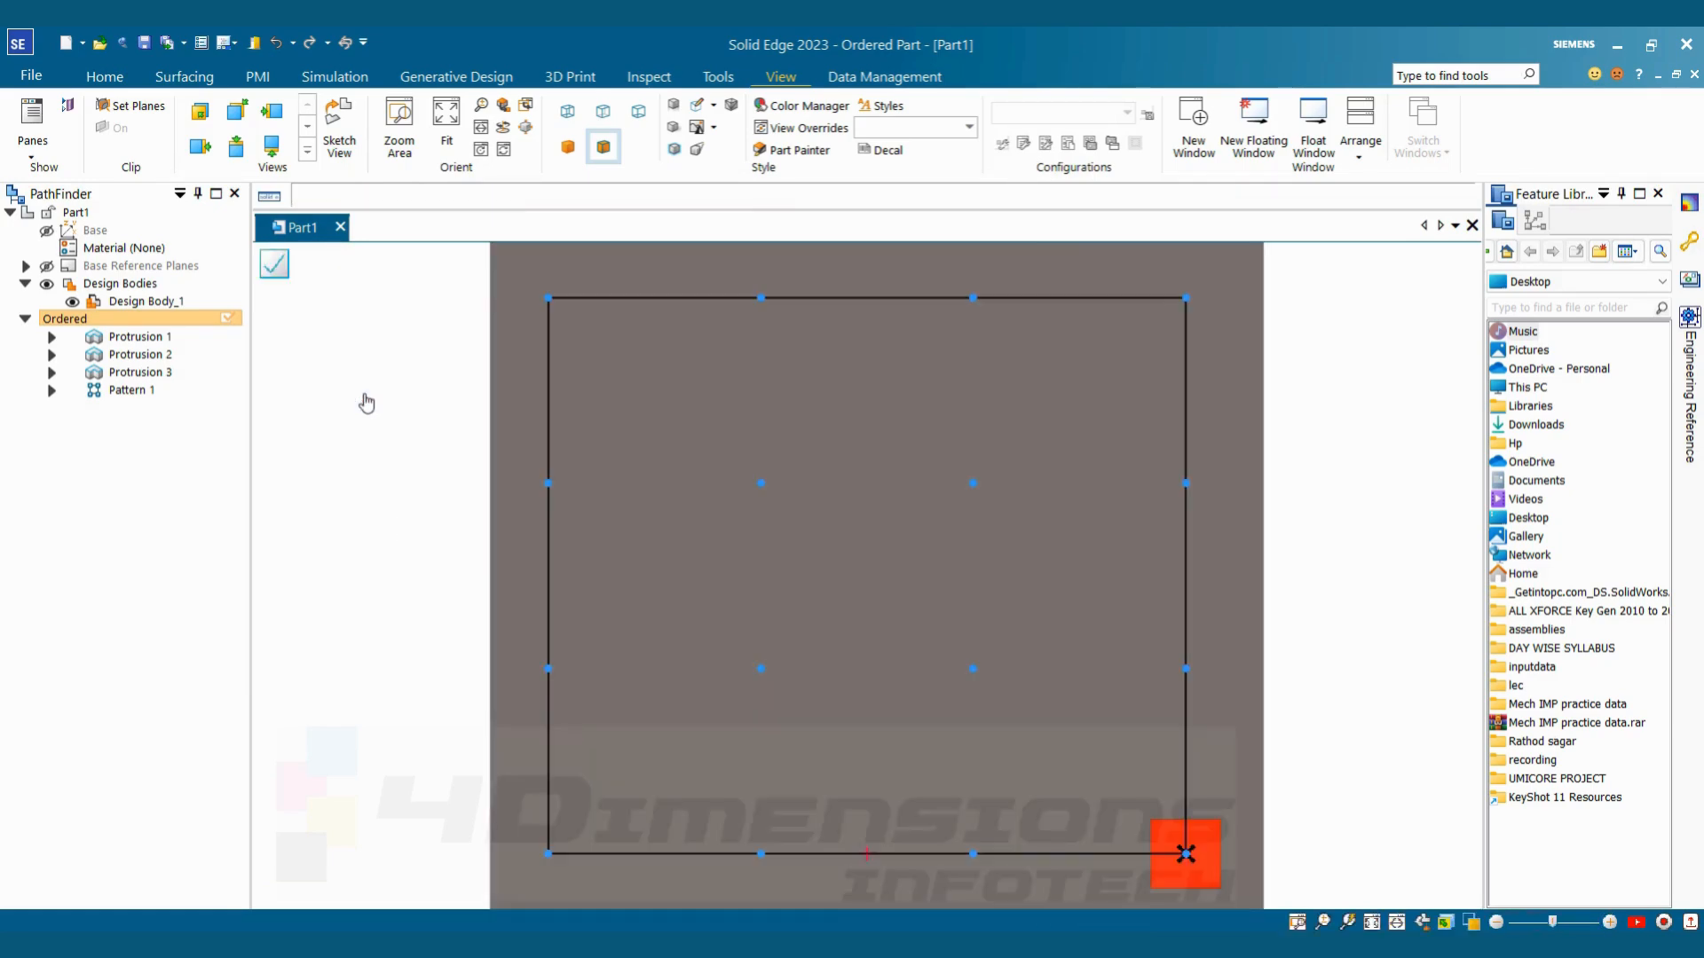
scroll(862, 540, "down", 4)
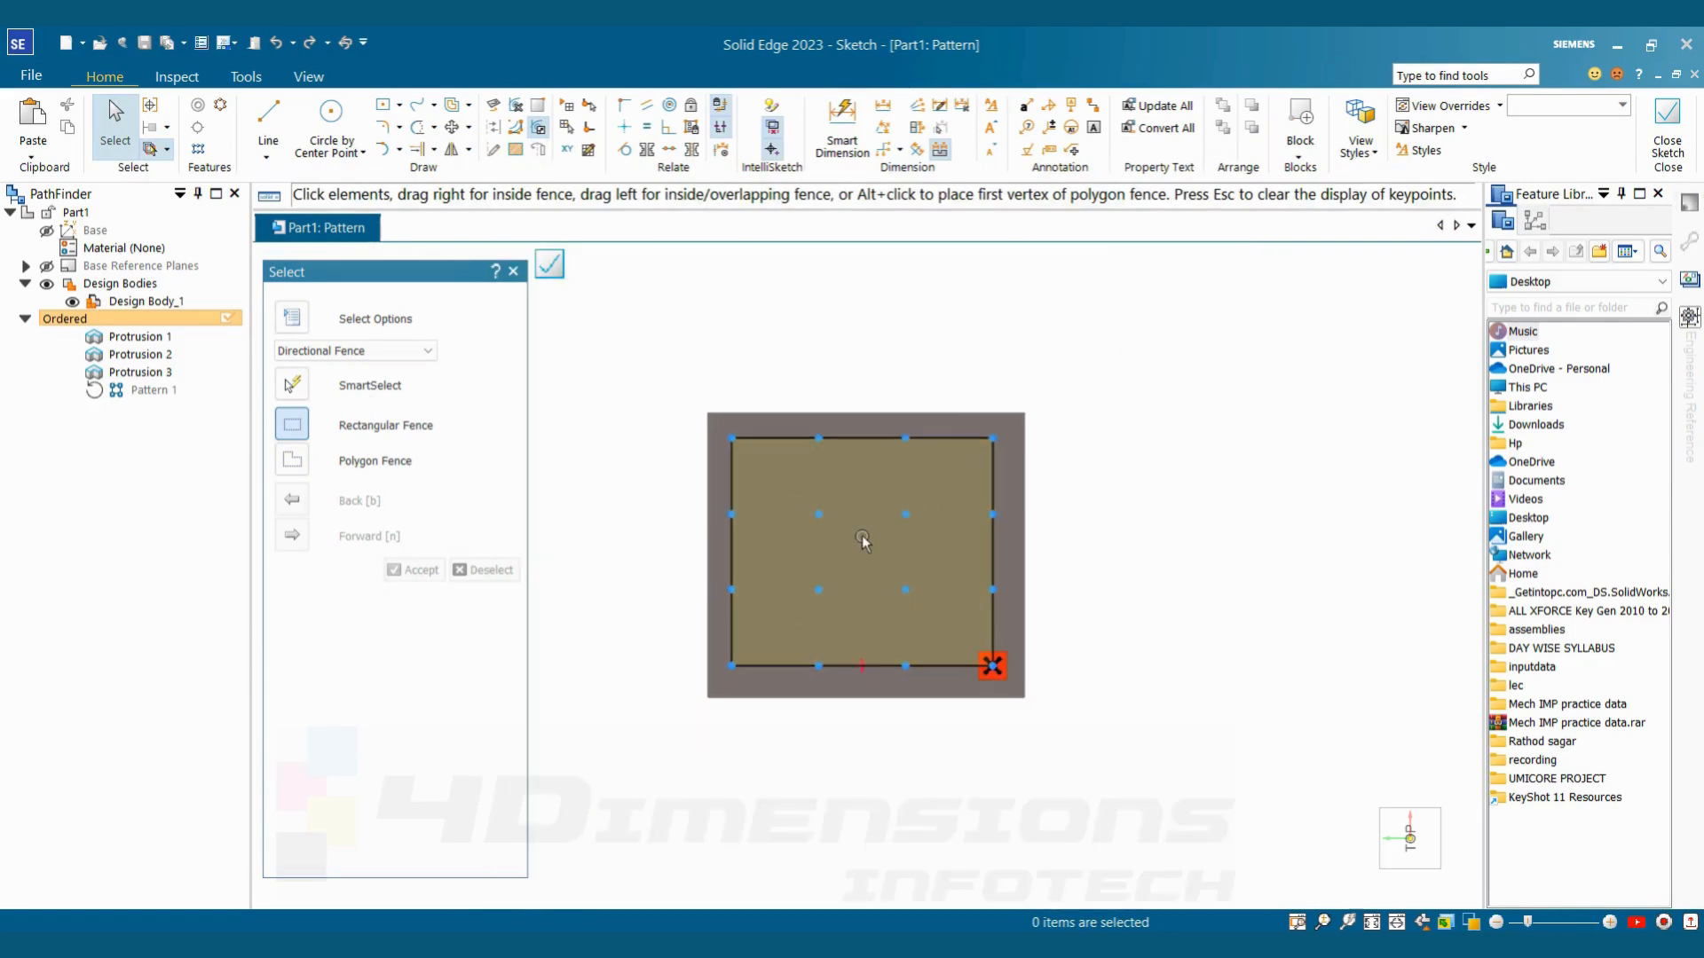
scroll(863, 540, "up", 2)
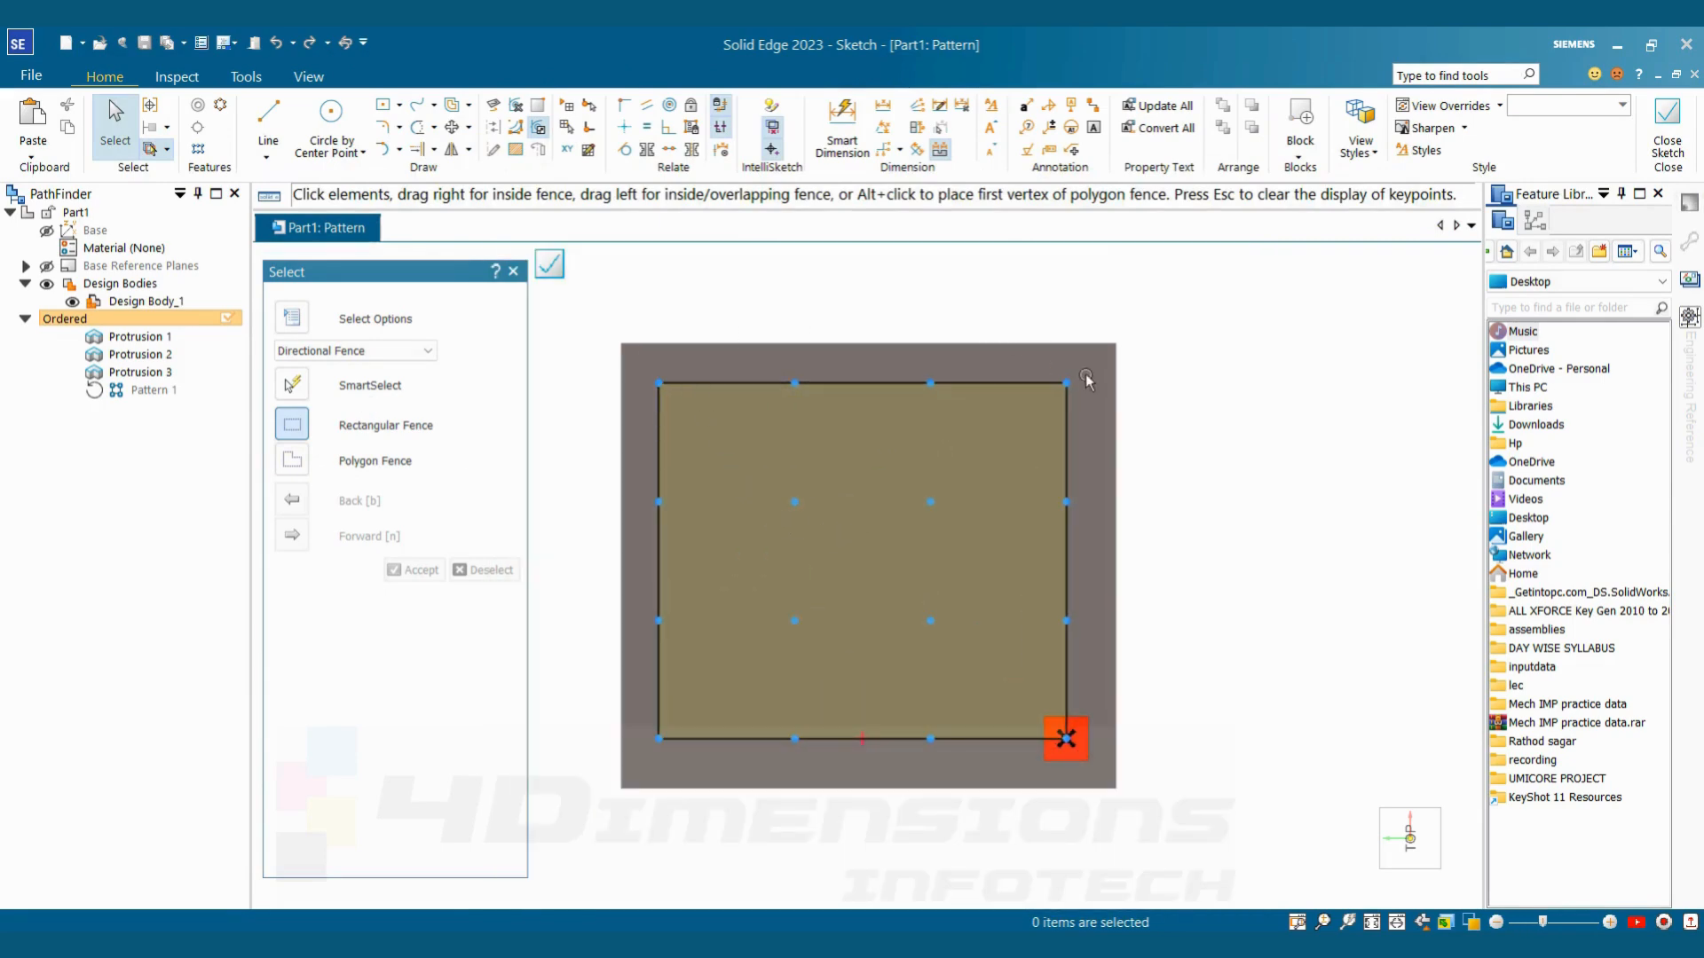
left_click(150, 113)
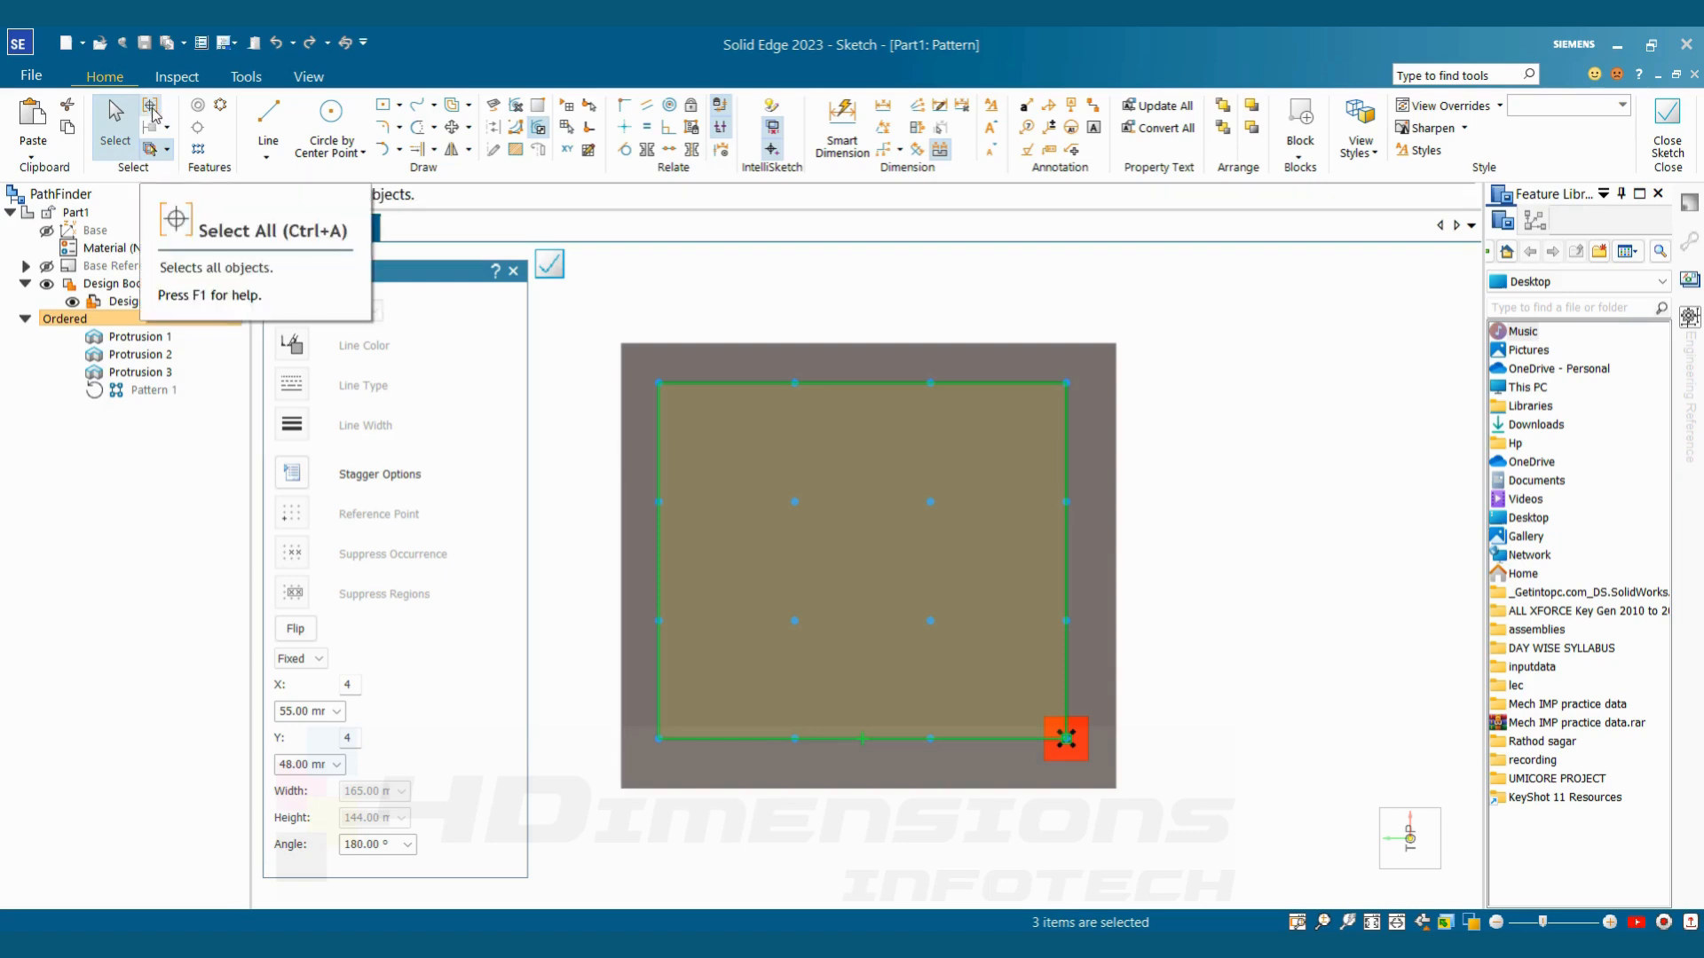
left_click_drag(388, 278, 389, 261)
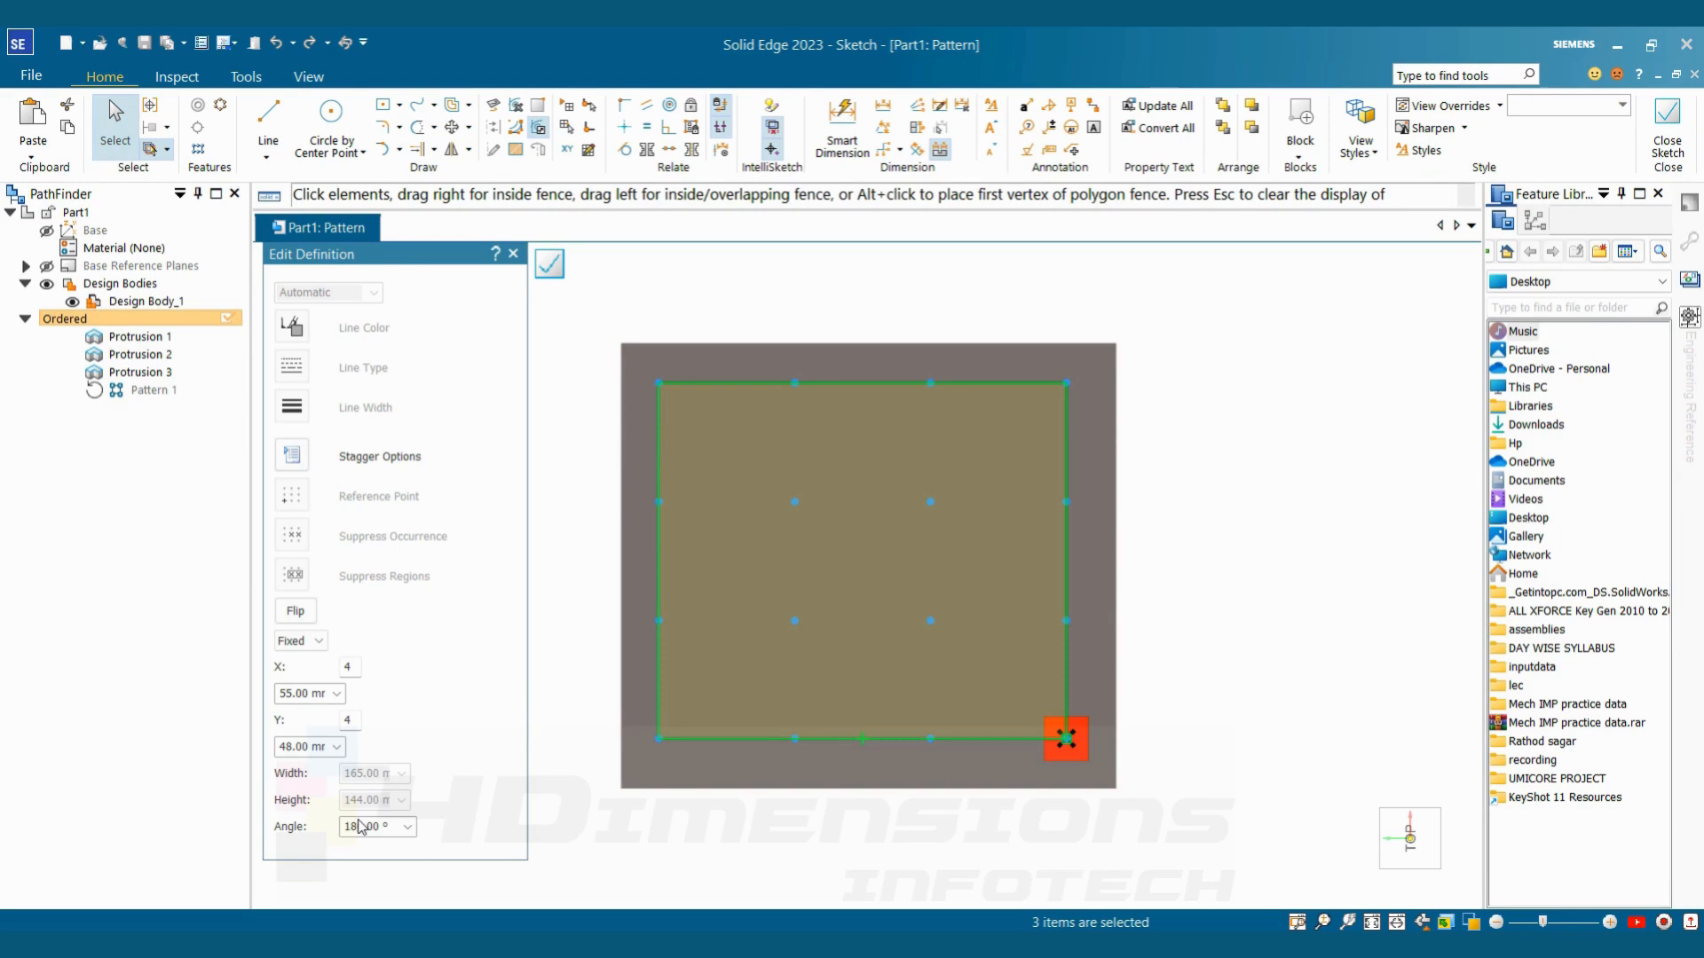
Try an X spacing of 50 mm for the rectangular pattern
left_click(308, 695)
type("50")
key("Tab")
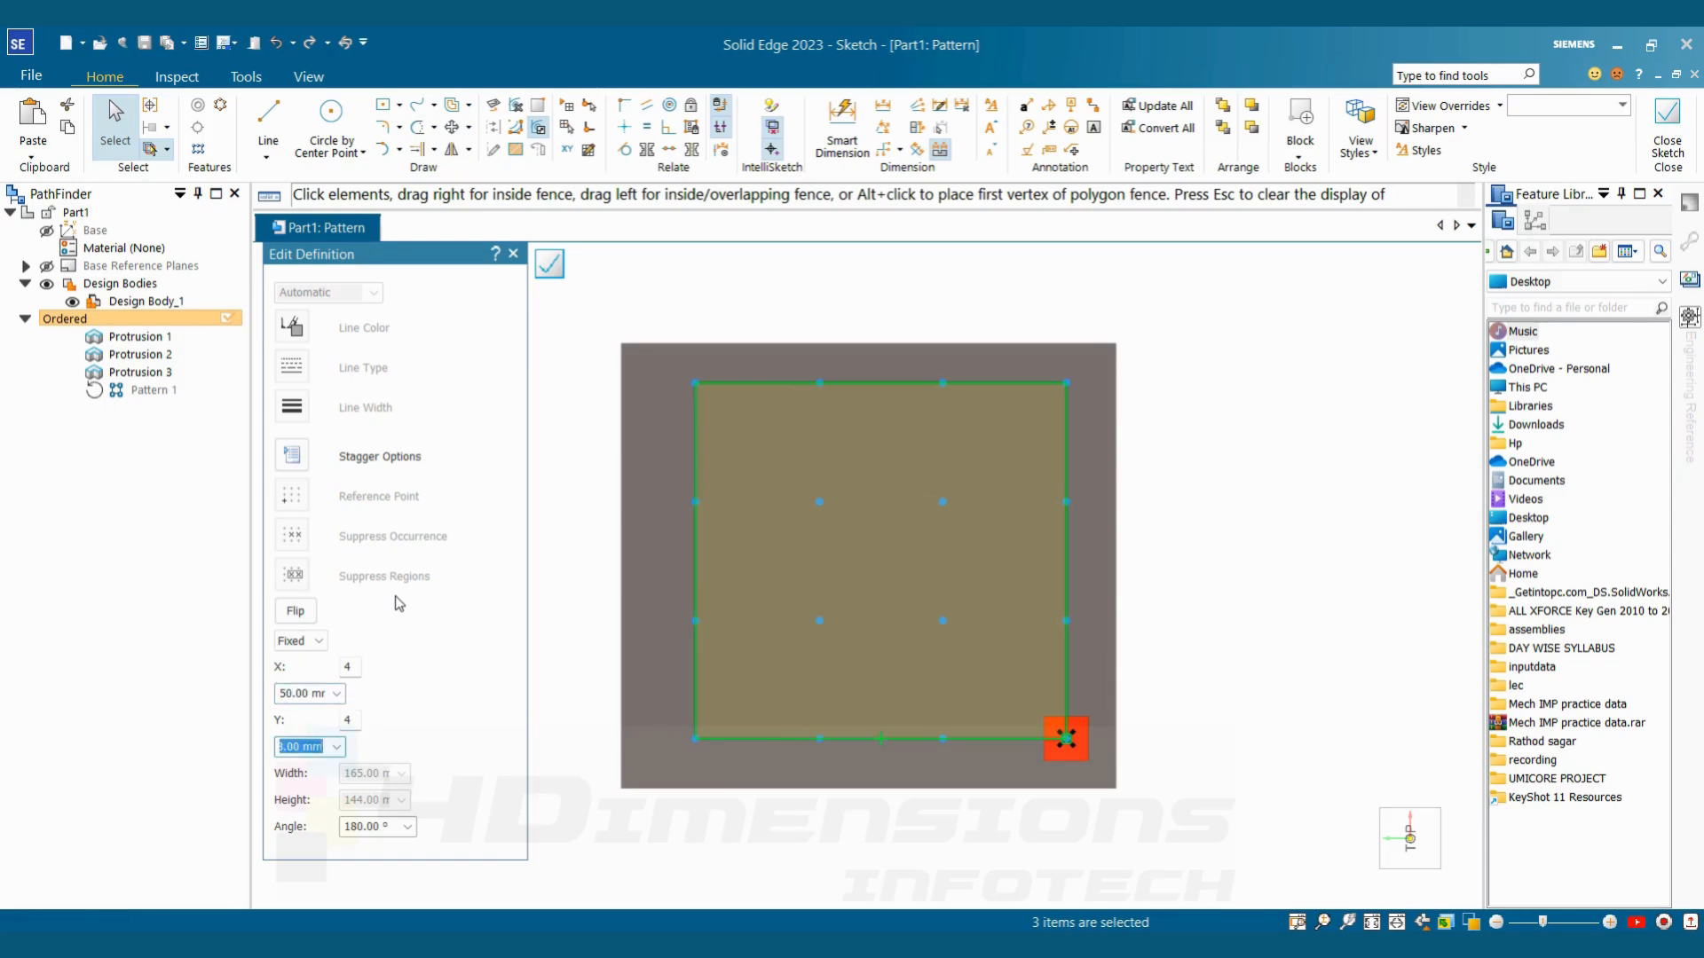
Set the rectangular pattern's X occurrence count to 5 with a spacing of 40 mm
left_click(354, 672)
left_click_drag(354, 672, 334, 668)
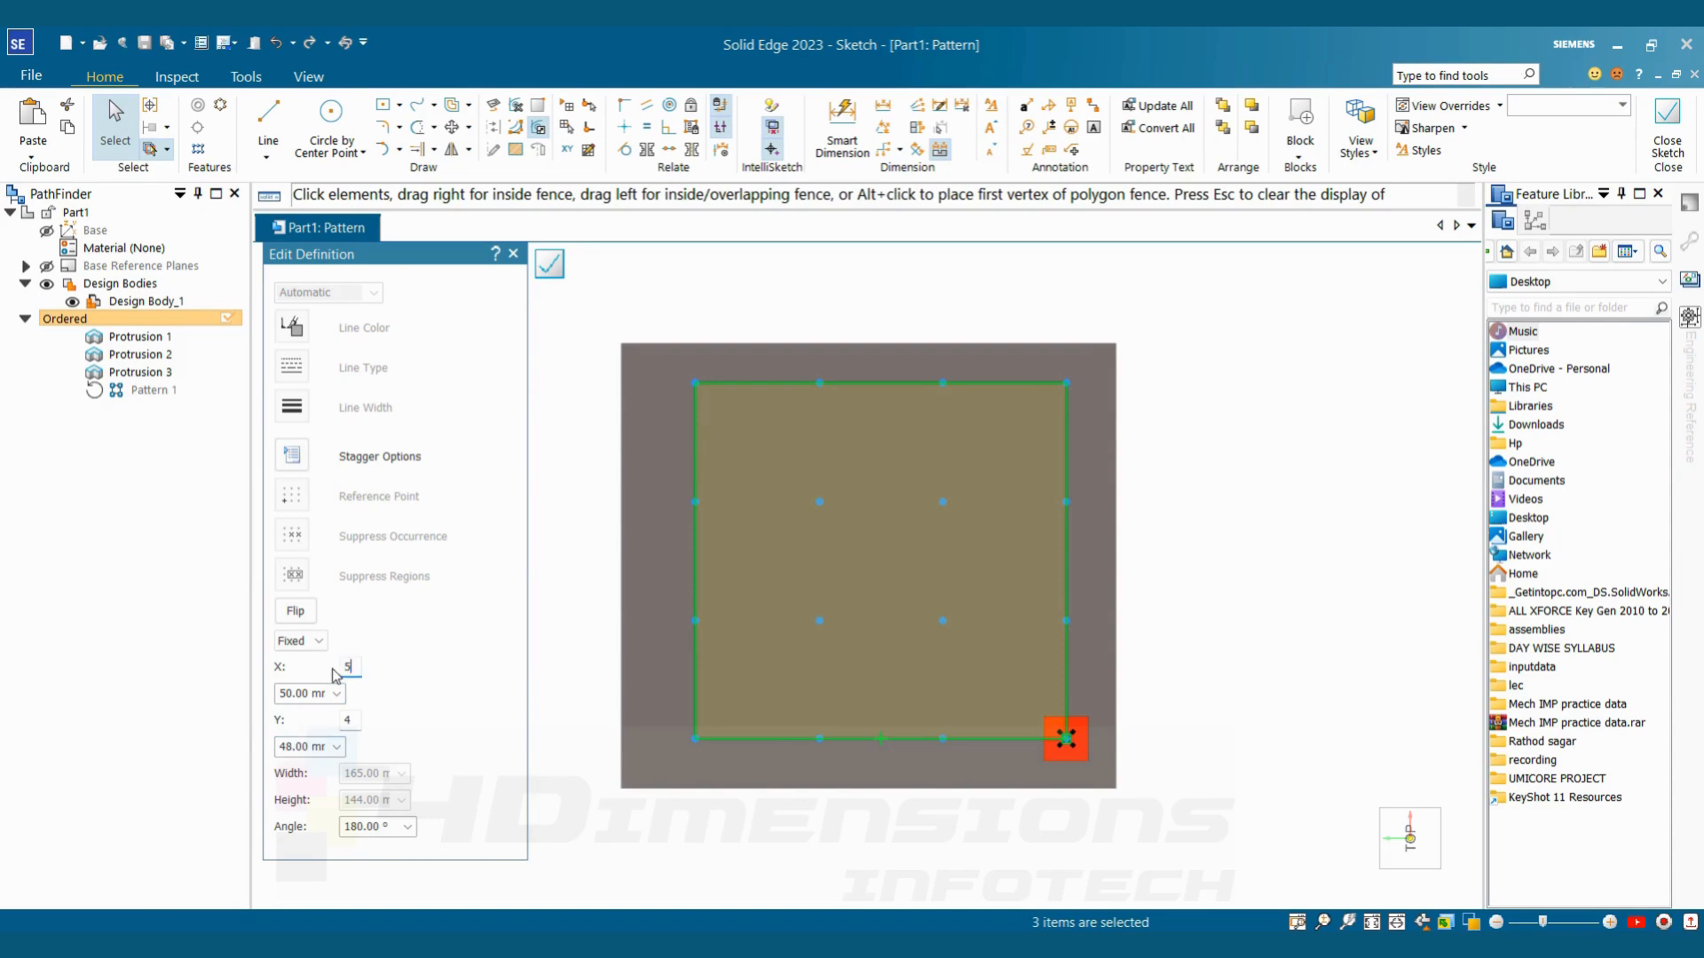
key("Tab")
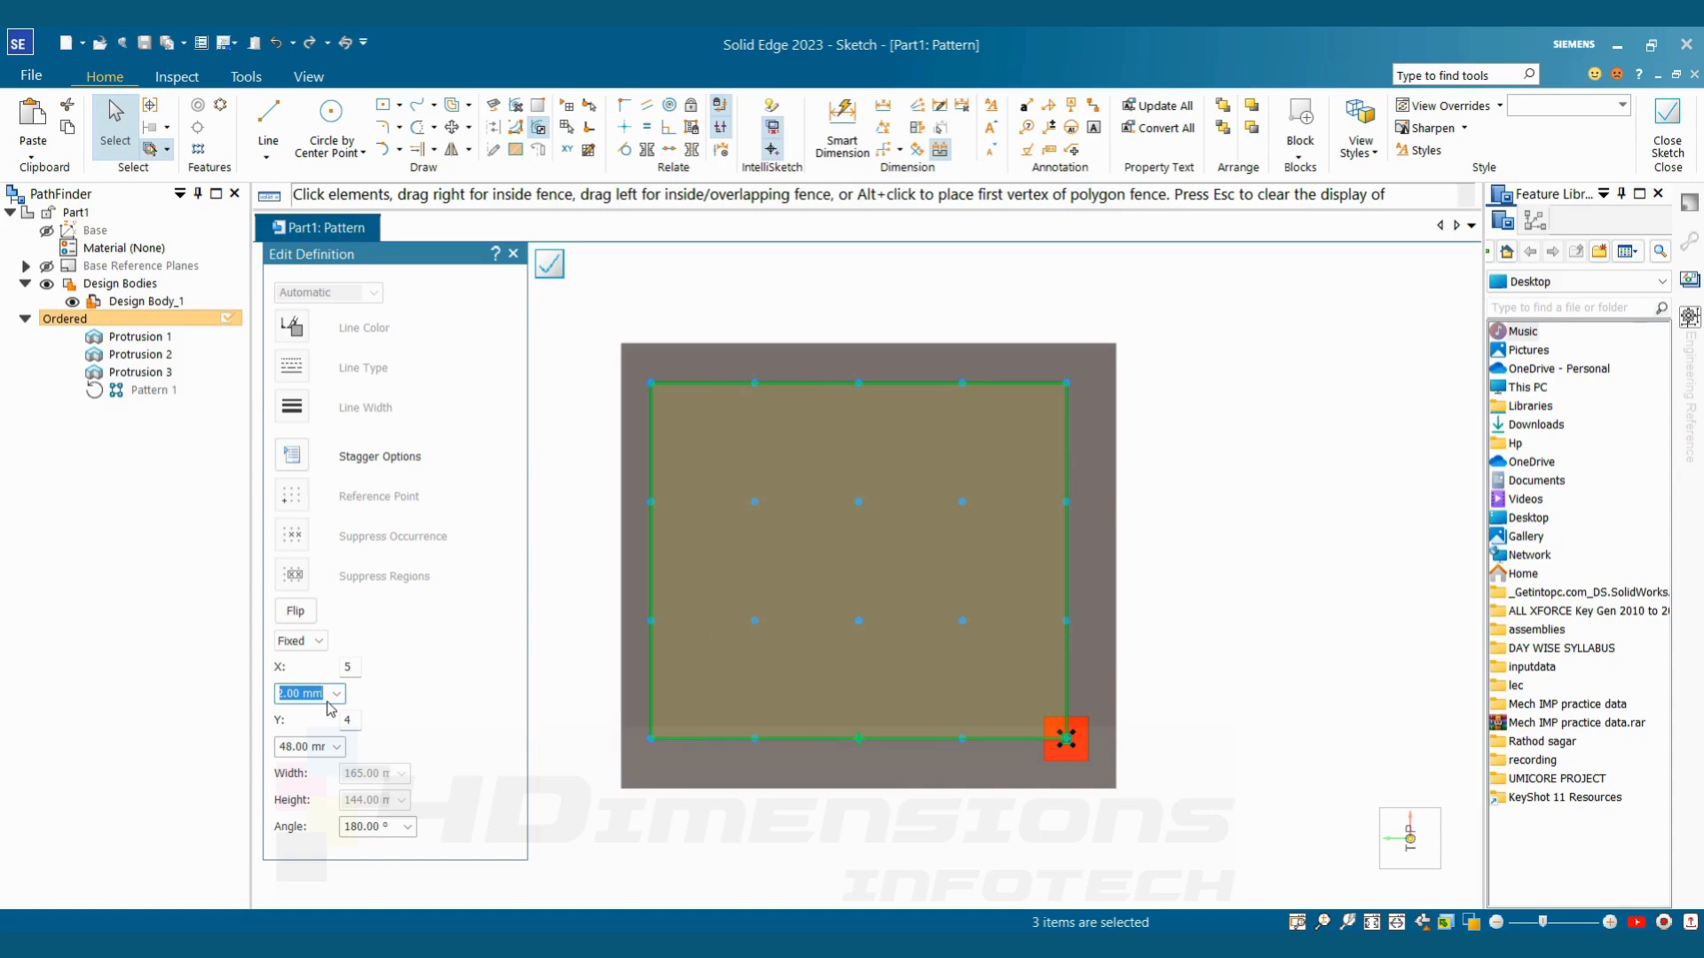
type("40")
key("Tab")
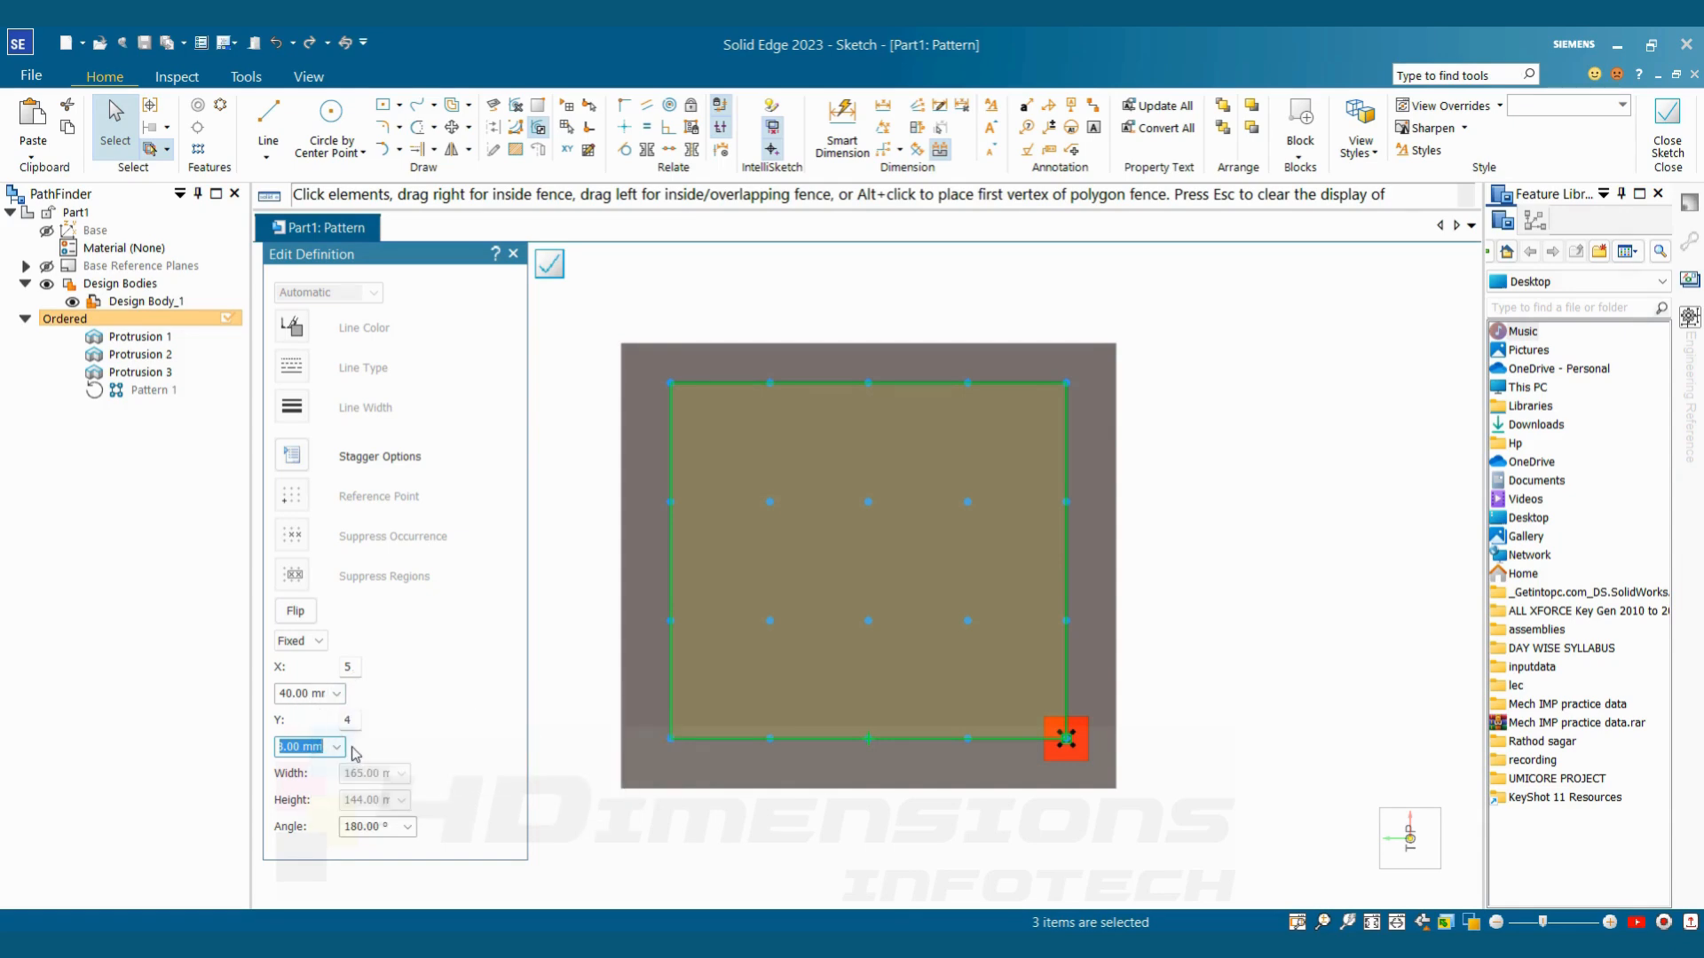
Set the rectangular pattern's Y spacing to 40 mm and its Y occurrence count to 5
left_click(353, 720)
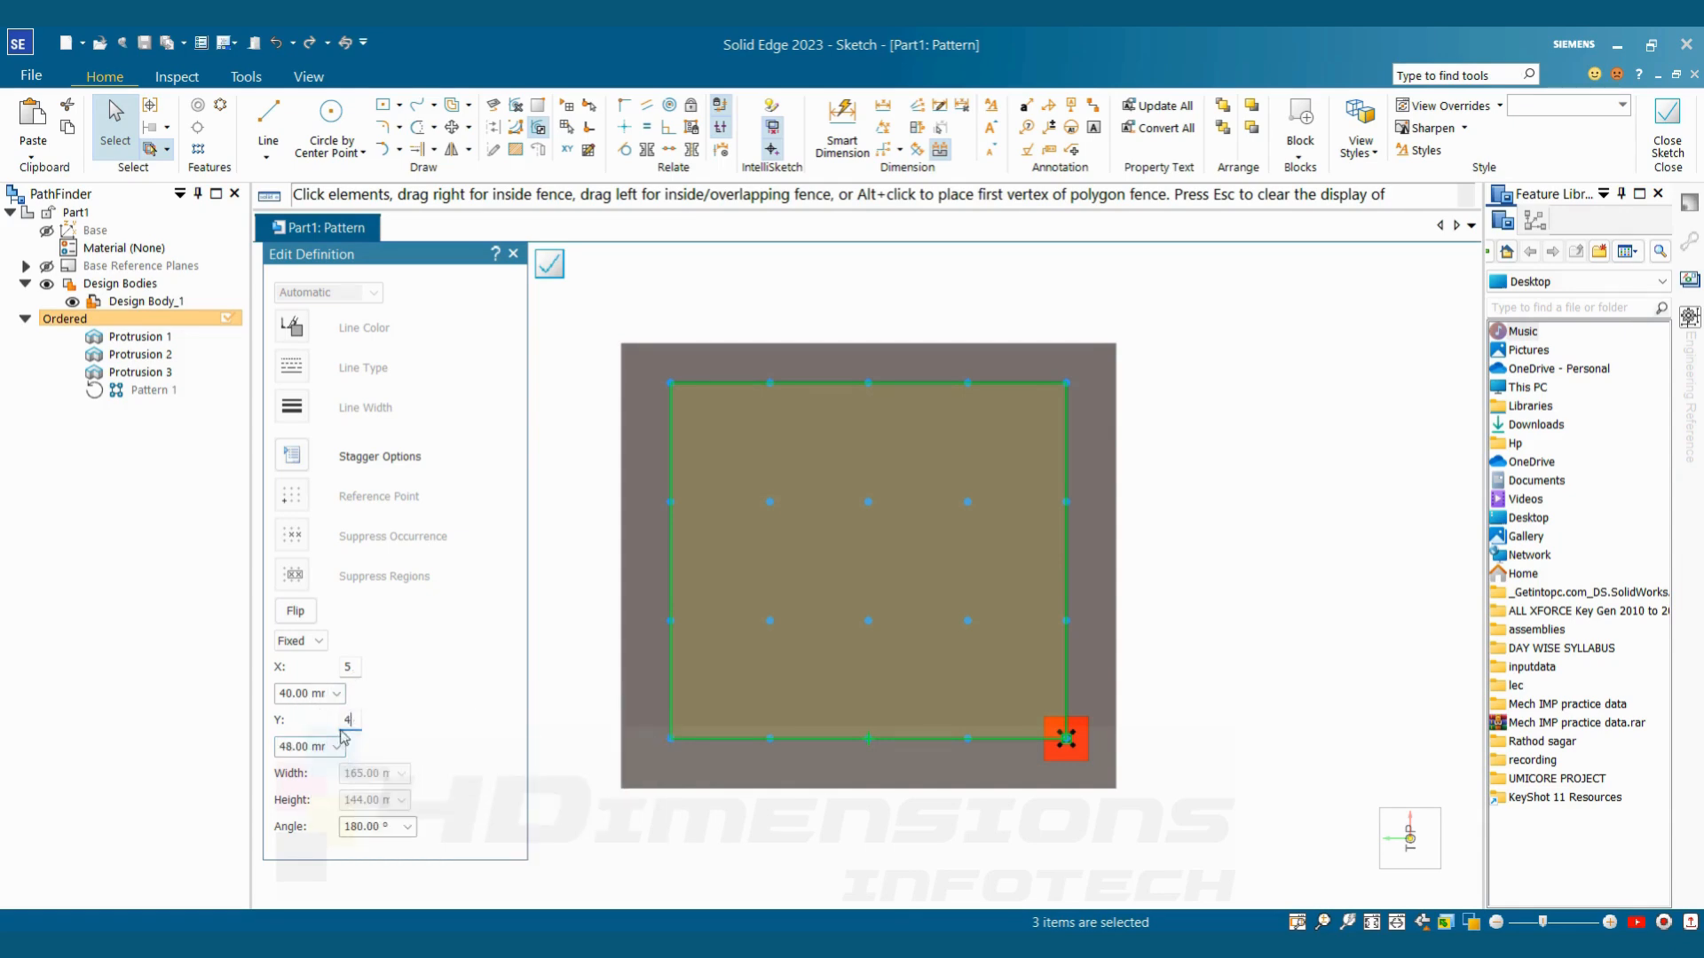
left_click(330, 755)
type("40")
key("Tab")
left_click(354, 721)
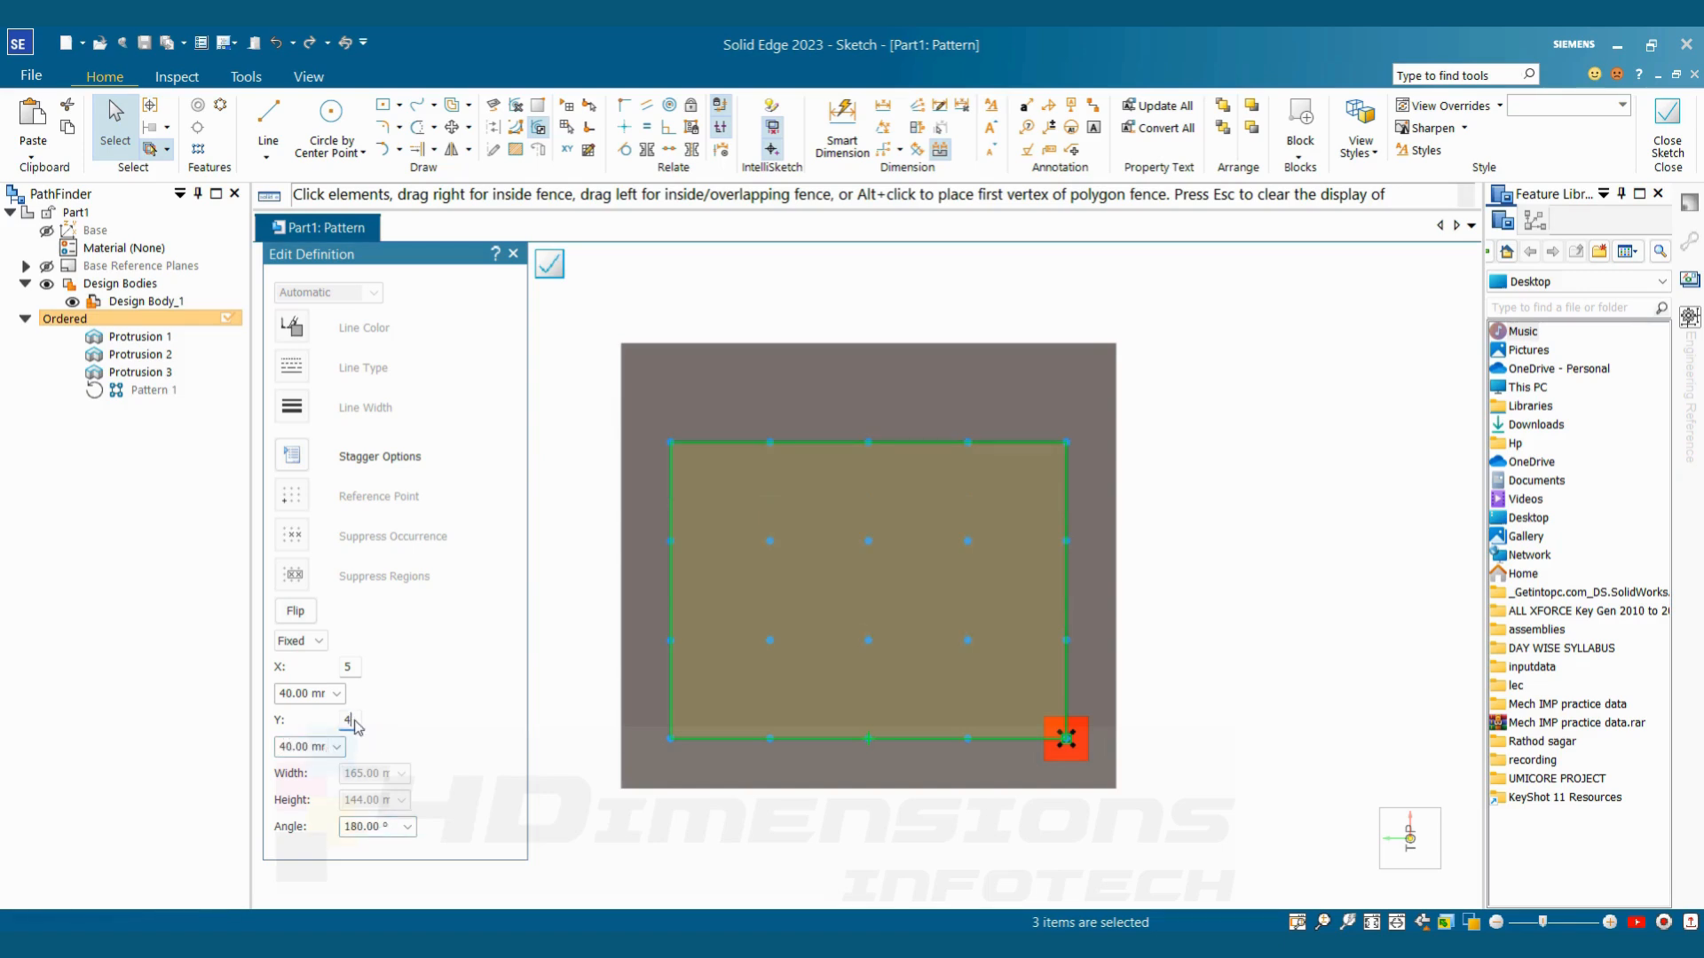
type("5")
Set the rectangular pattern's Y spacing to 36 mm and finish the pattern edit
left_click(306, 746)
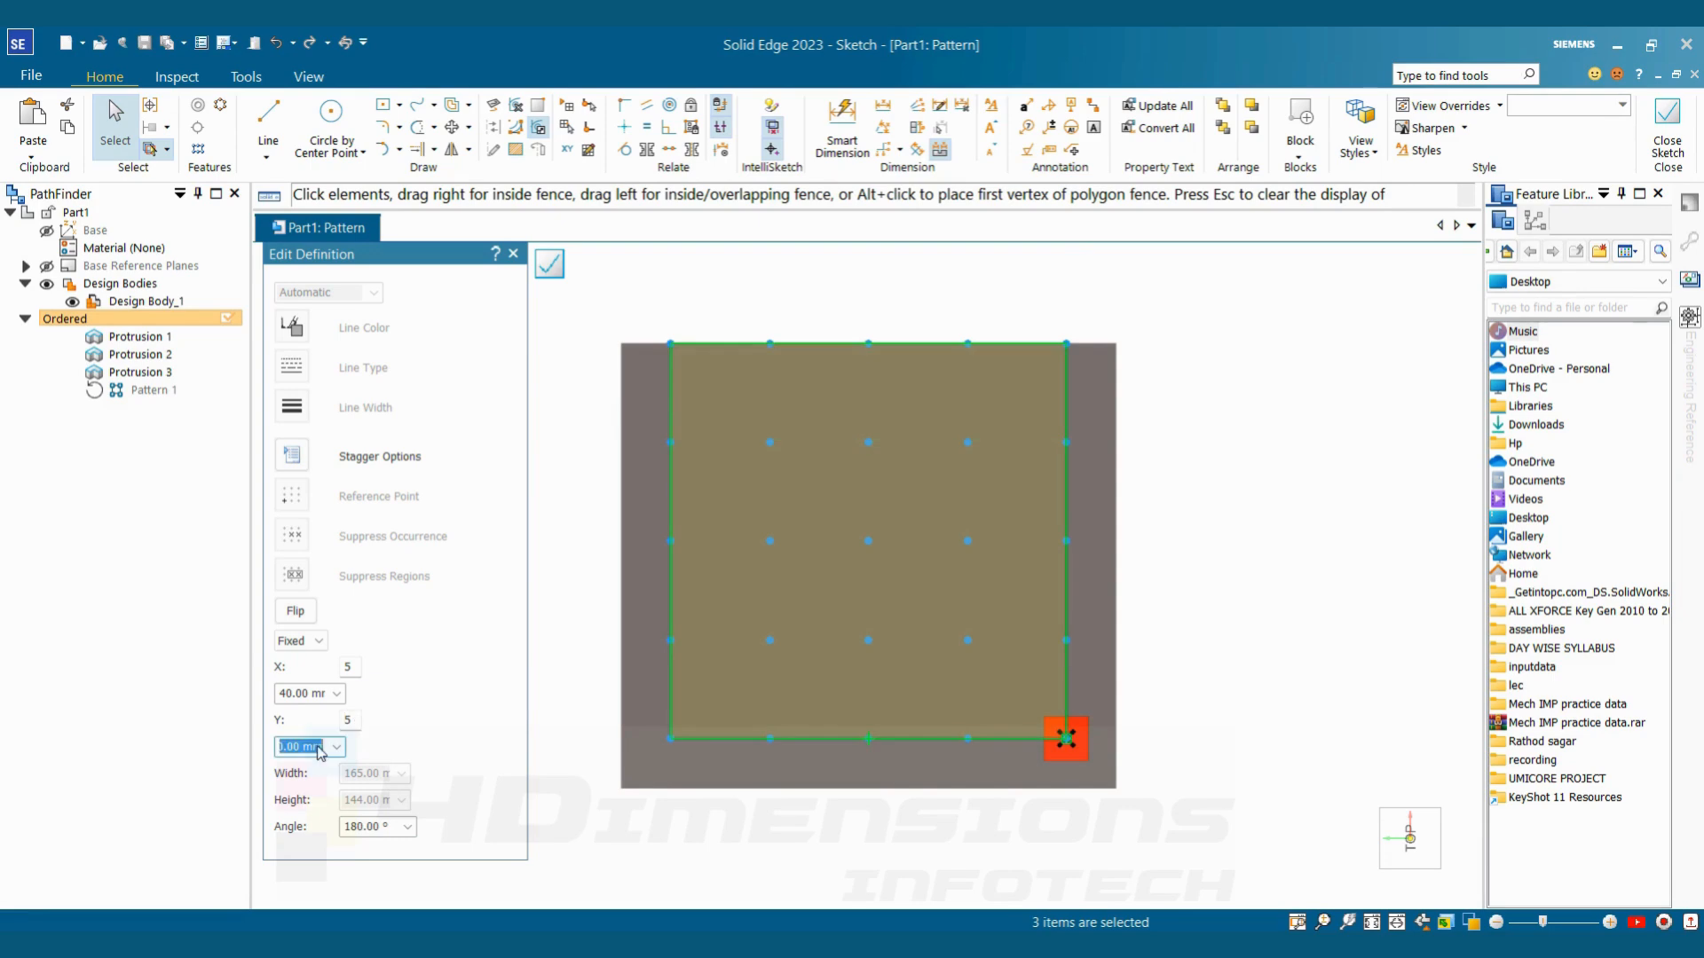
type("37")
key("Tab")
left_click(317, 746)
type("36")
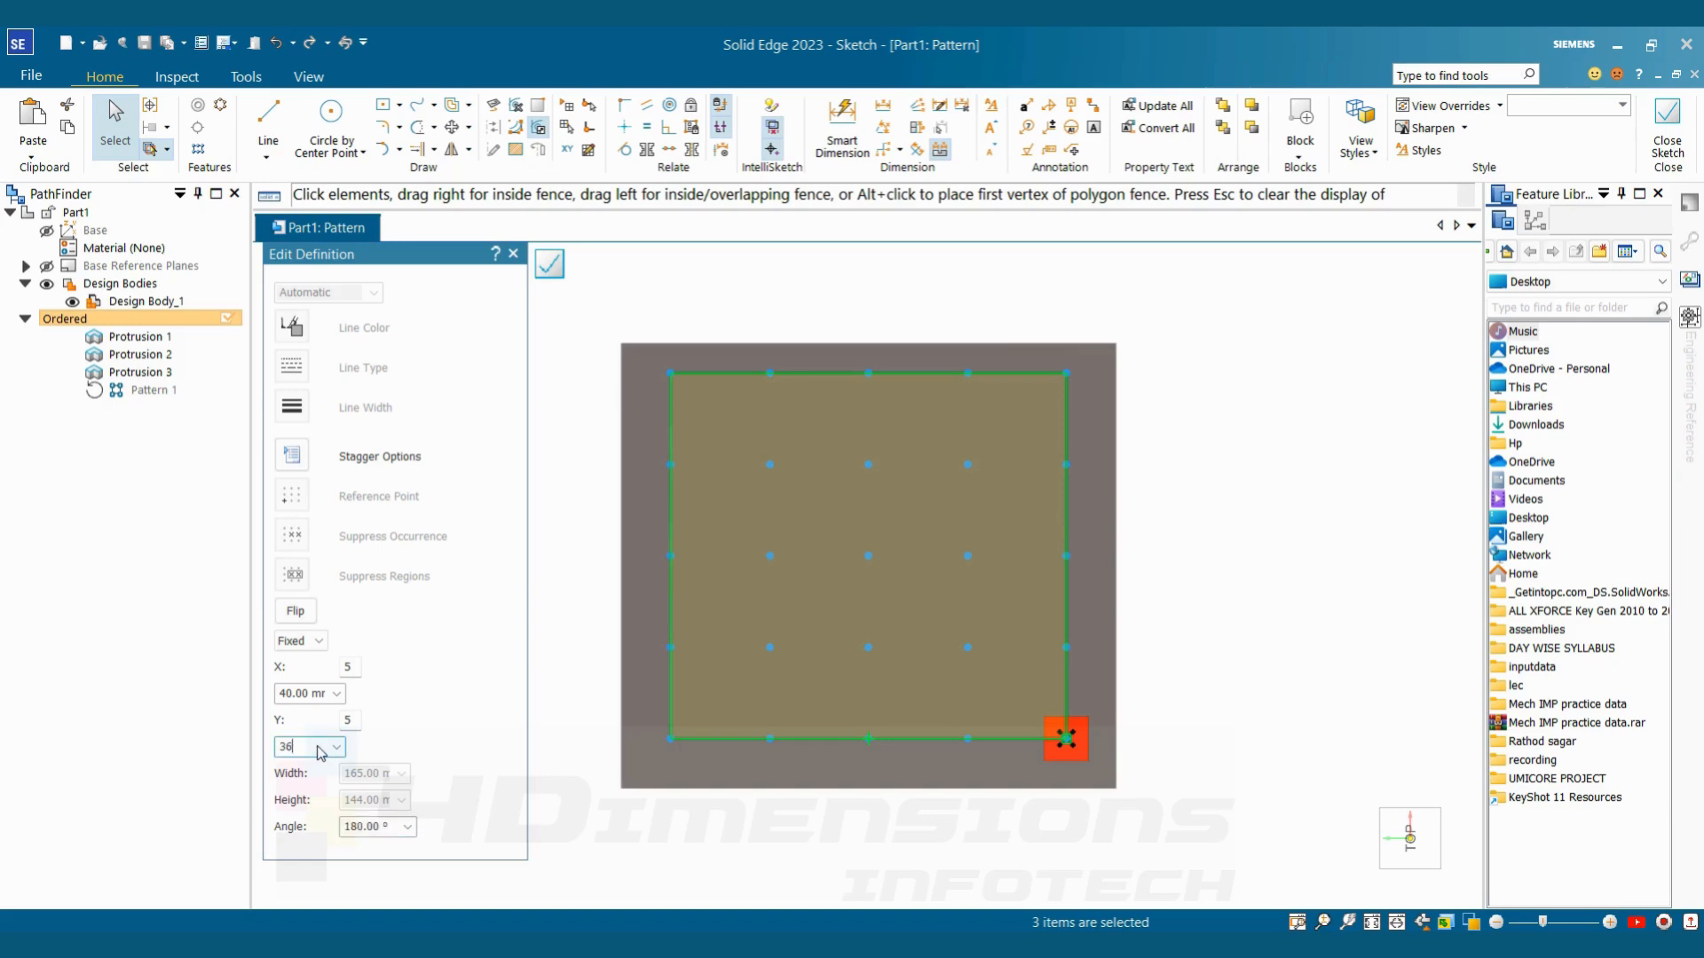
key("Tab")
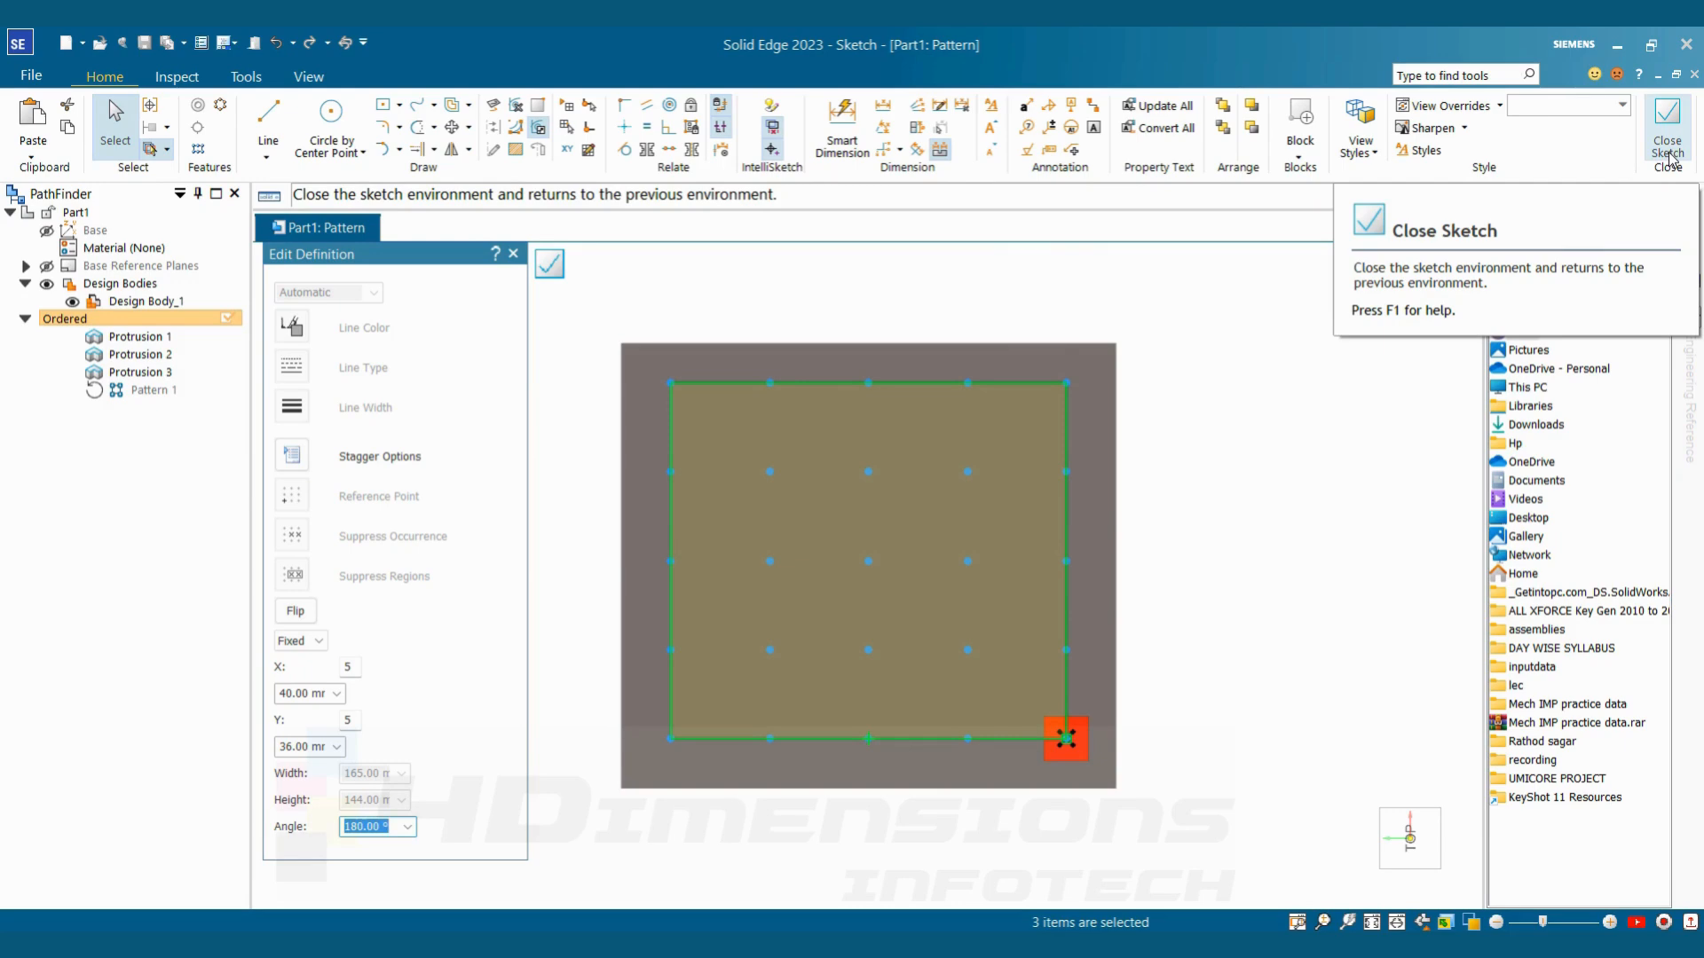
left_click(1669, 153)
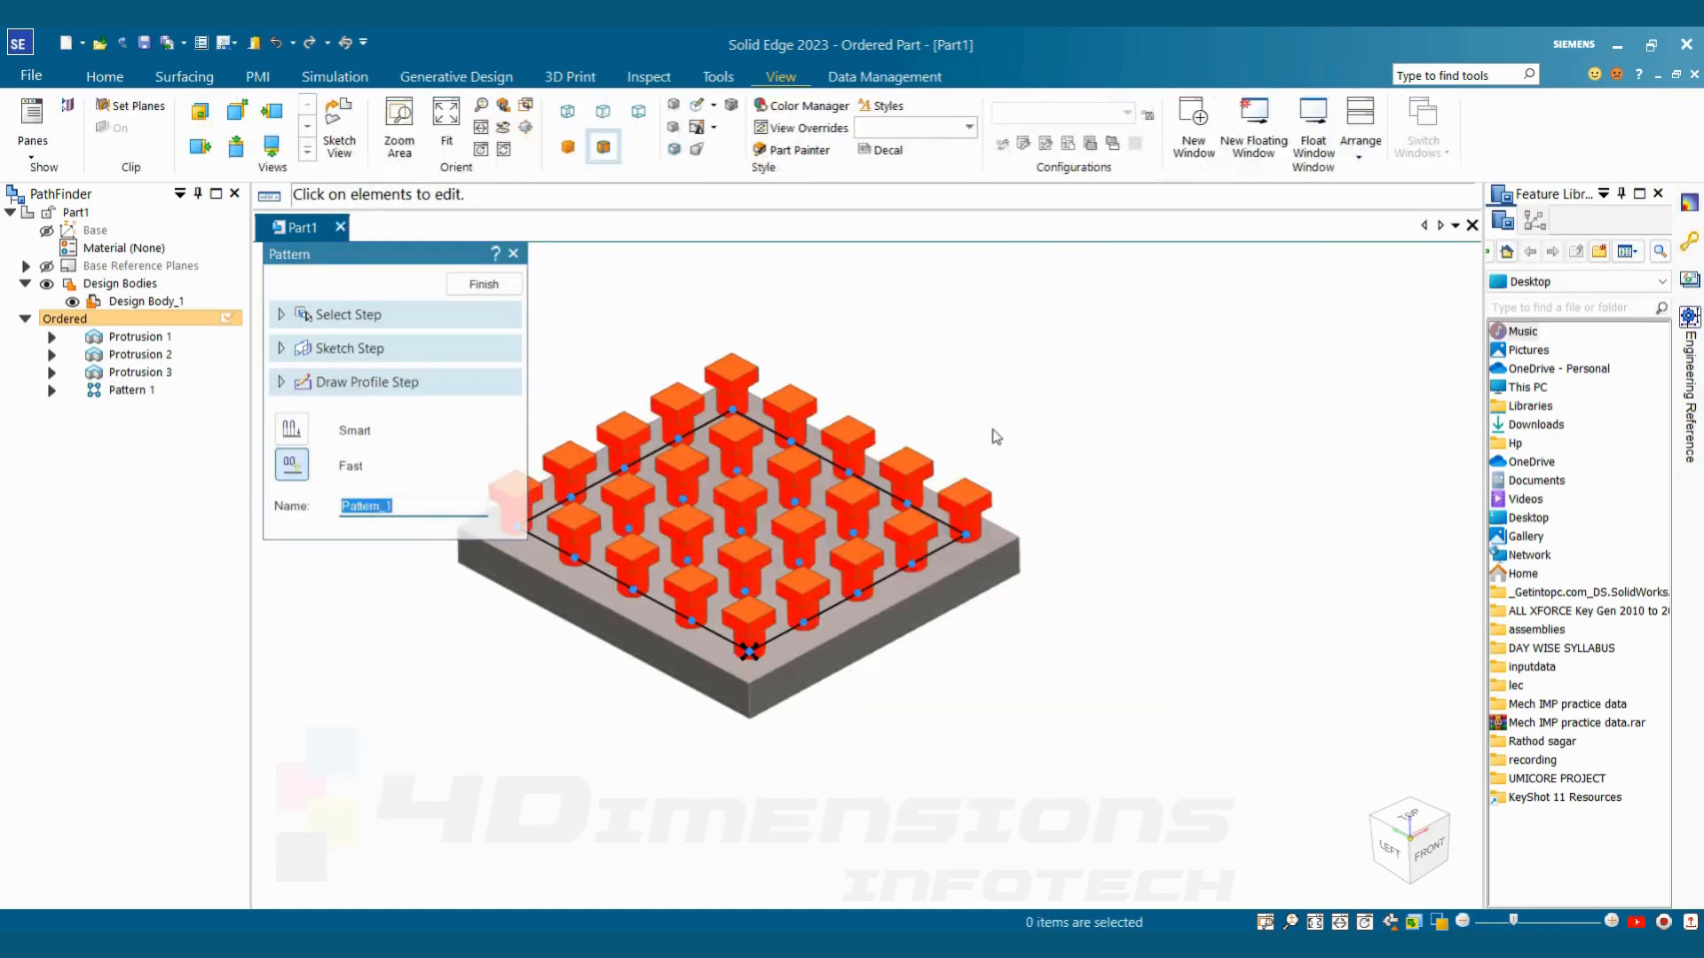
left_click(484, 284)
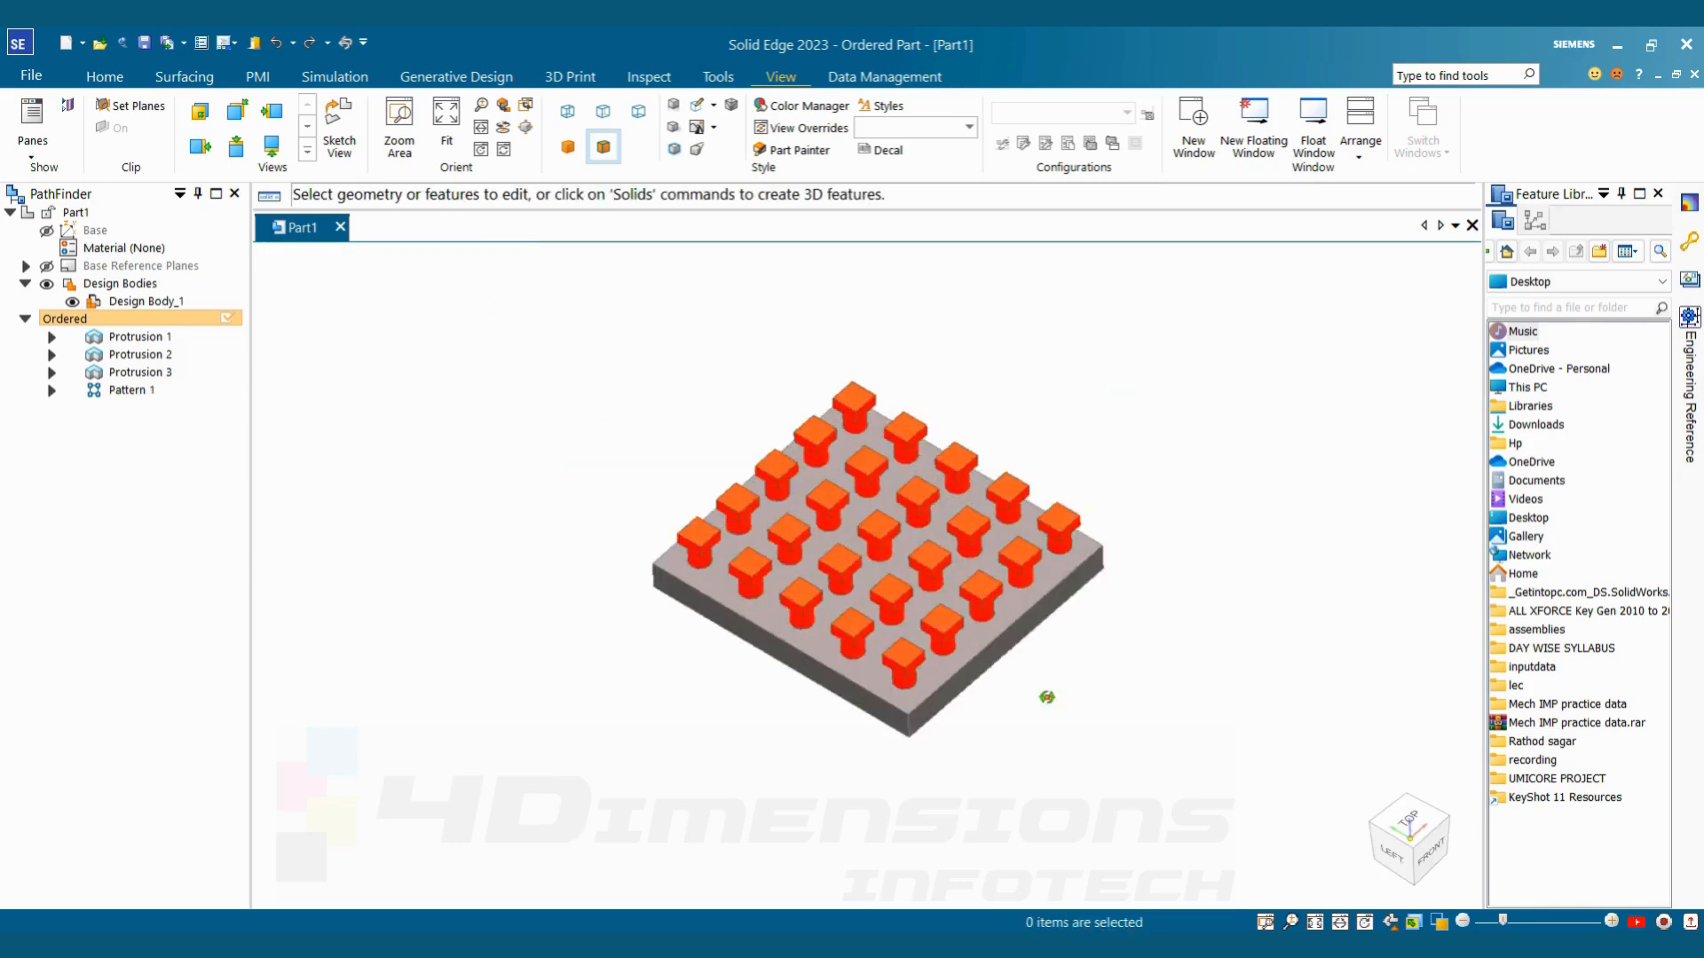
Reopen the definition of Pattern 1, enter its profile sketch and select all of the sketch's objects
scroll(1179, 595, "up", 3)
middle_click_drag(1178, 596, 1165, 559)
scroll(1168, 589, "down", 3)
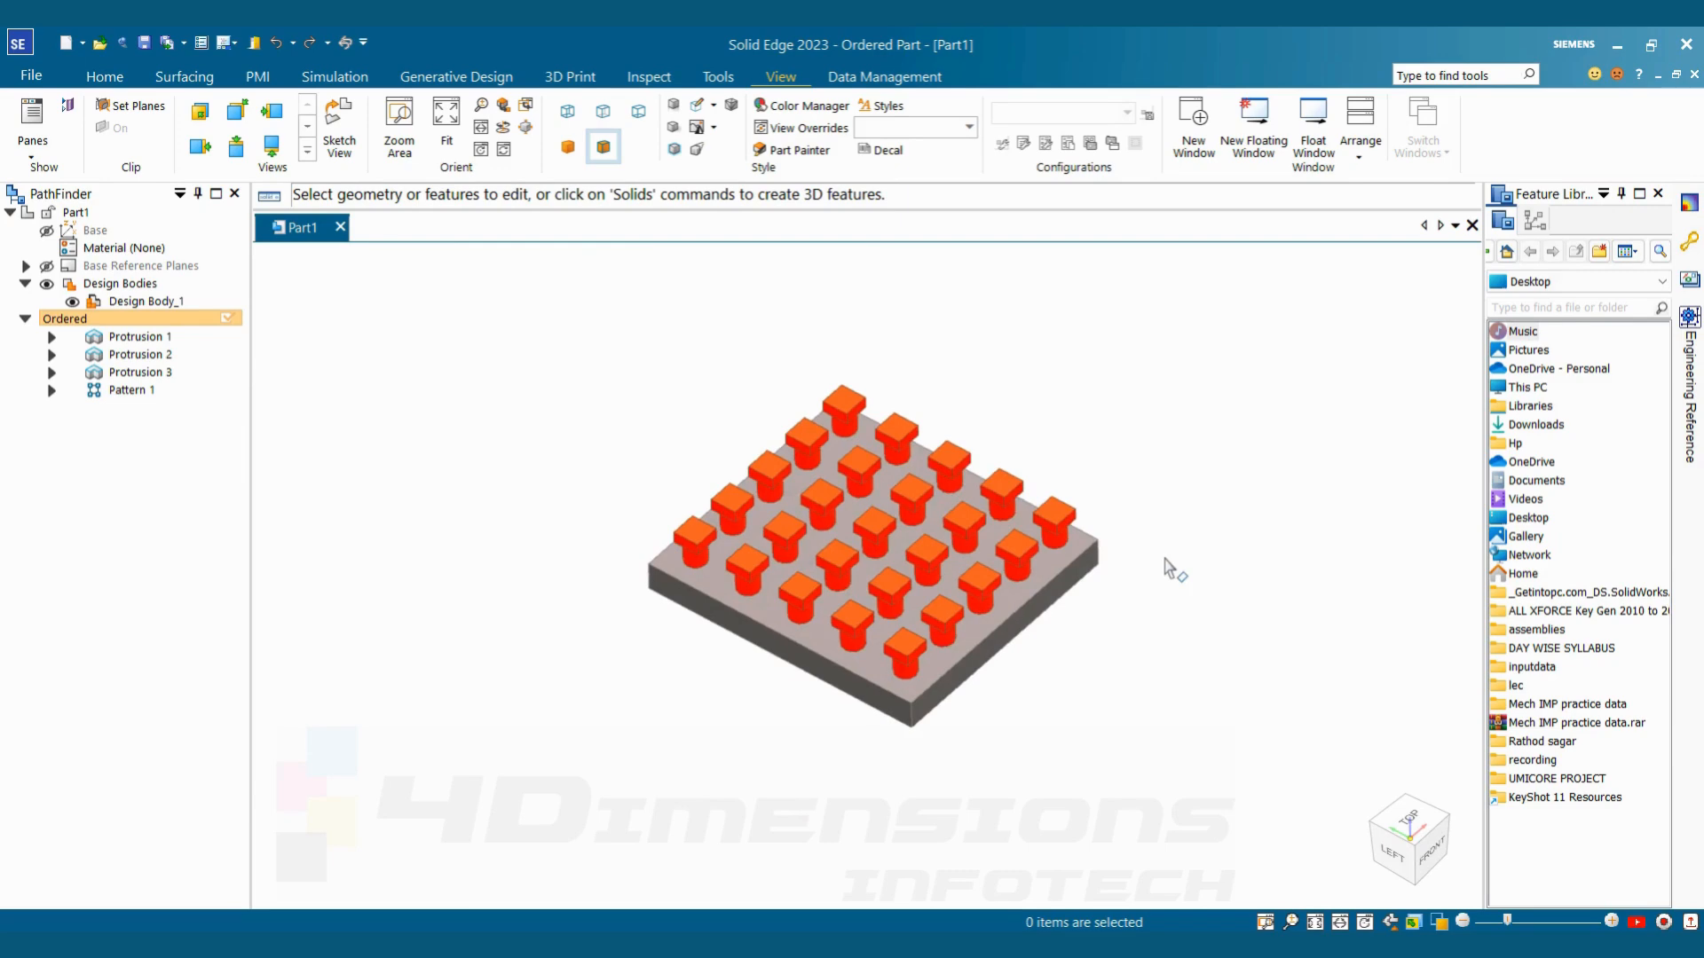
scroll(1170, 568, "up", 1)
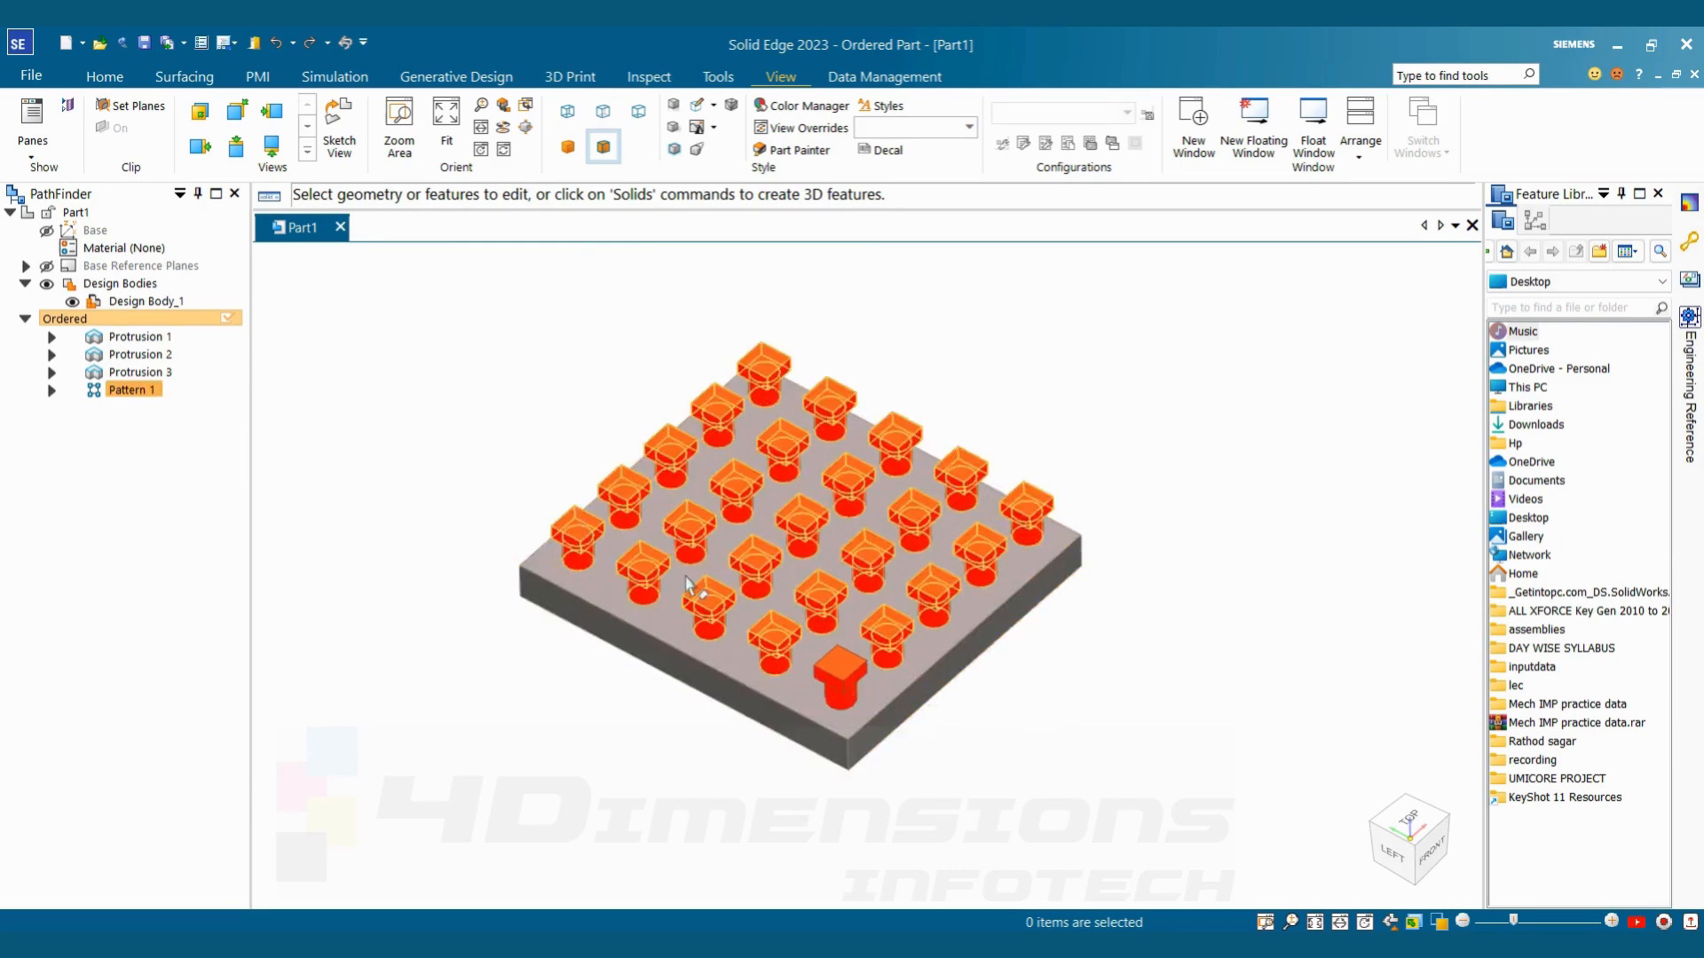
left_click(124, 390)
left_click(163, 316)
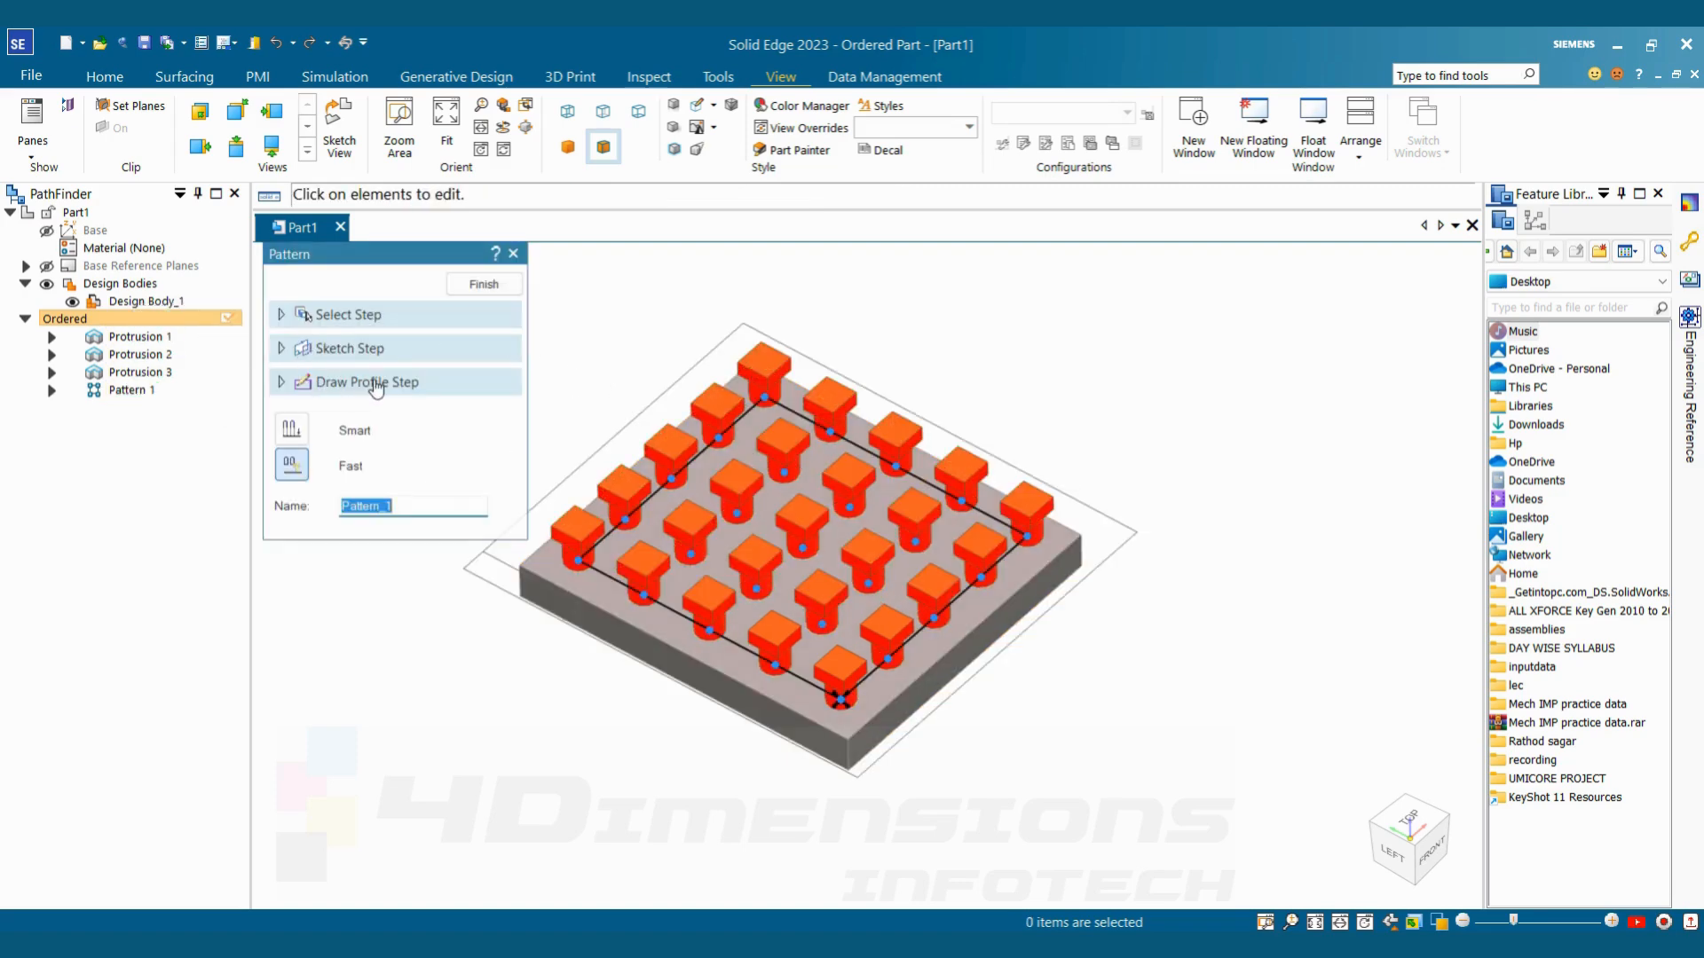
left_click(376, 384)
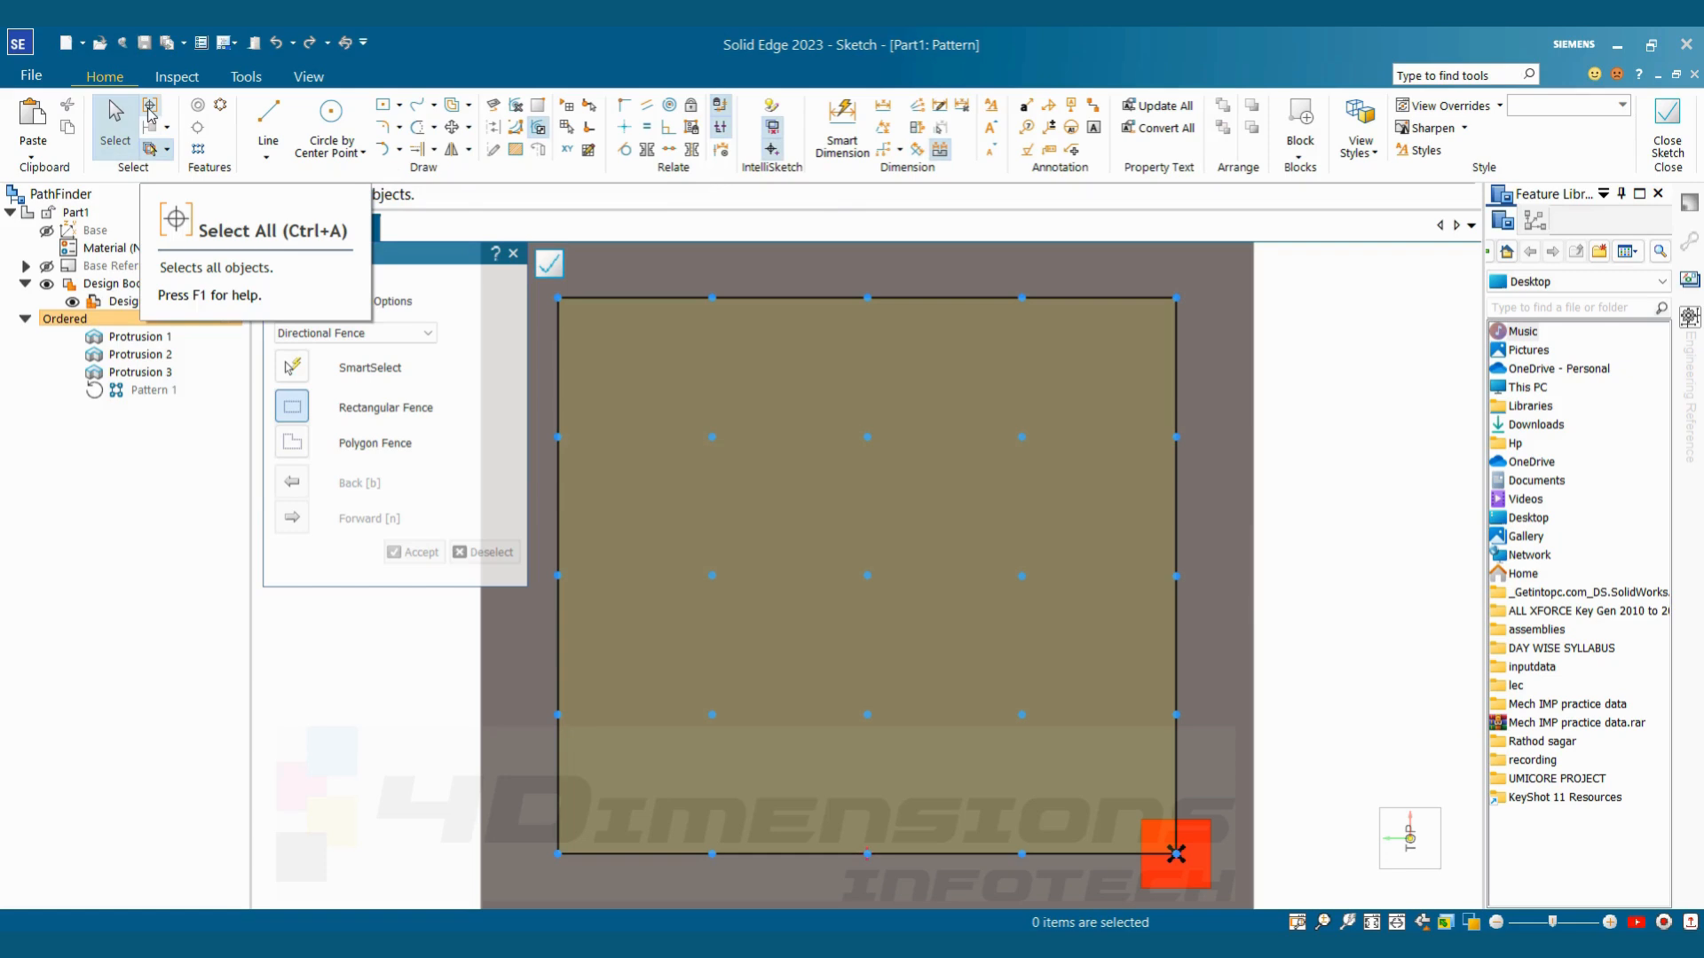
left_click(151, 113)
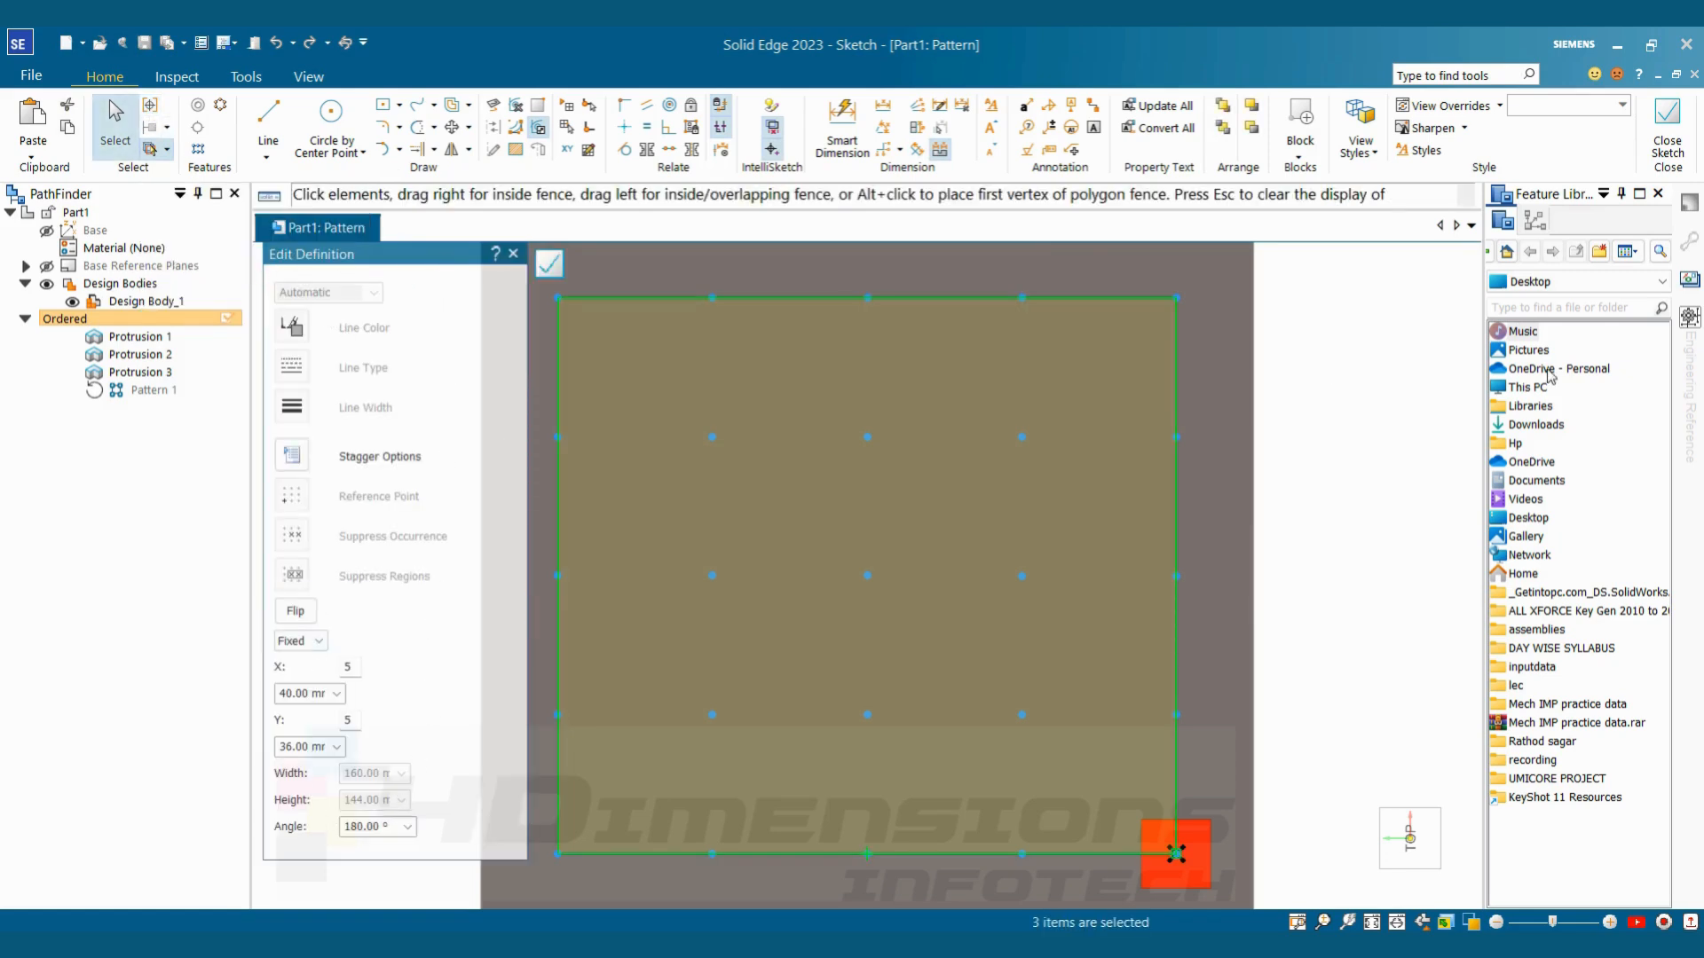
Stagger the rectangular pattern by row with a stagger distance of 6.67 mm and close its sketch
left_click(306, 462)
left_click(743, 408)
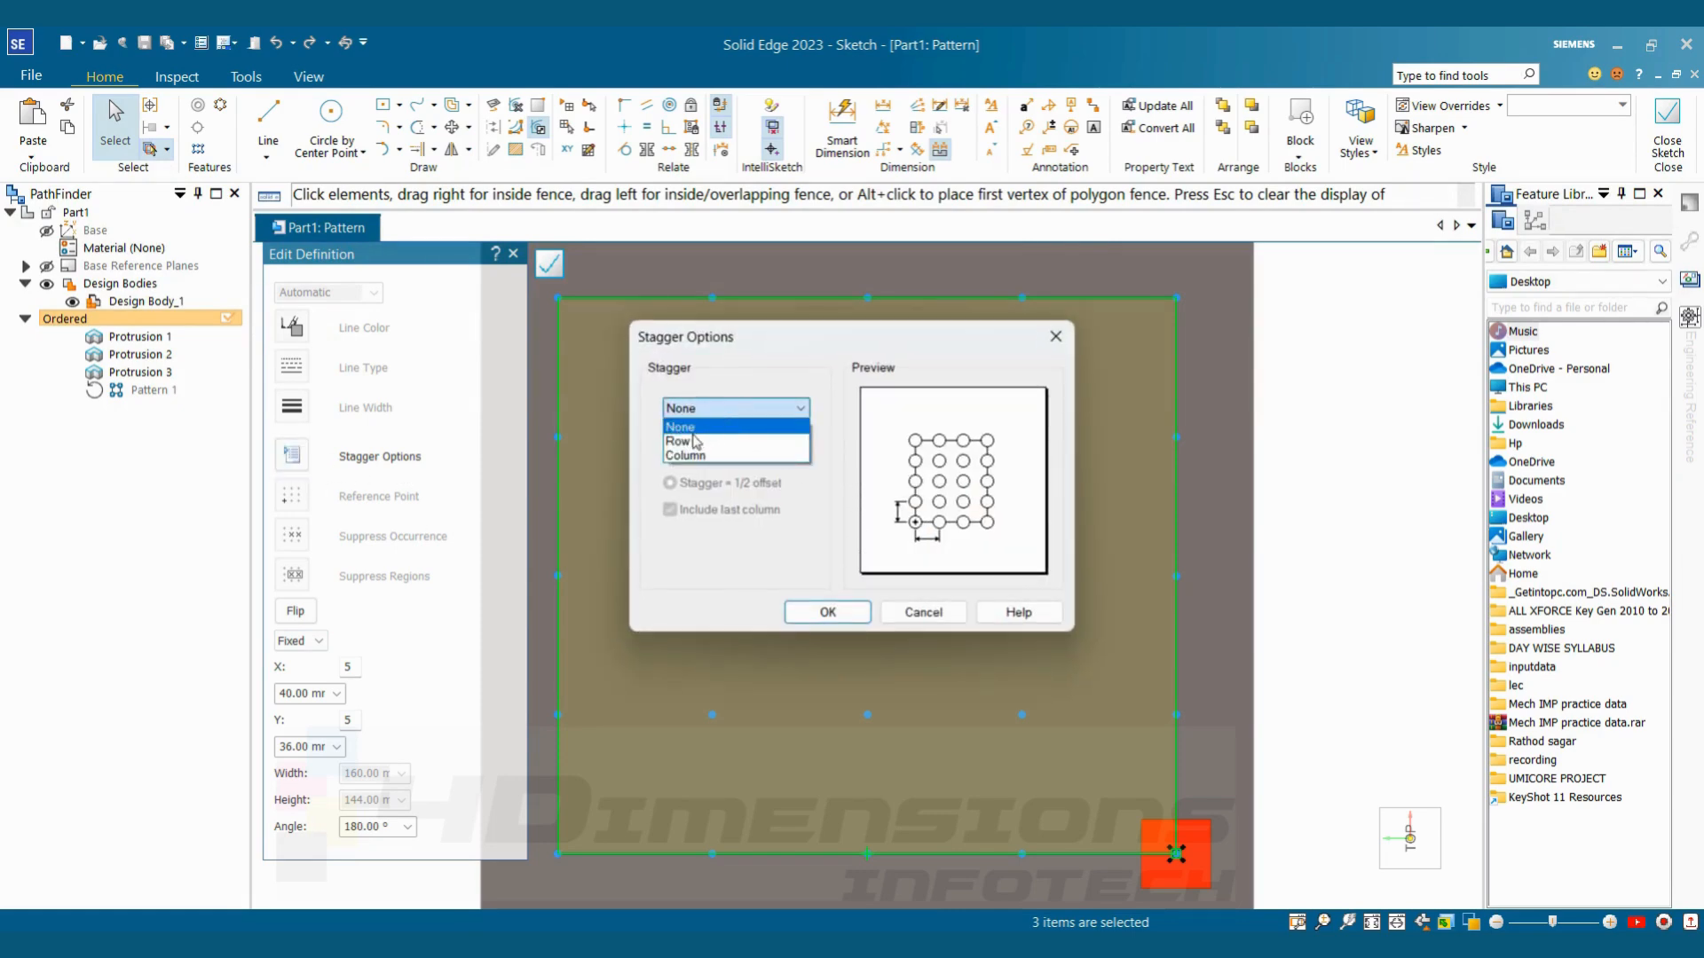
left_click(693, 441)
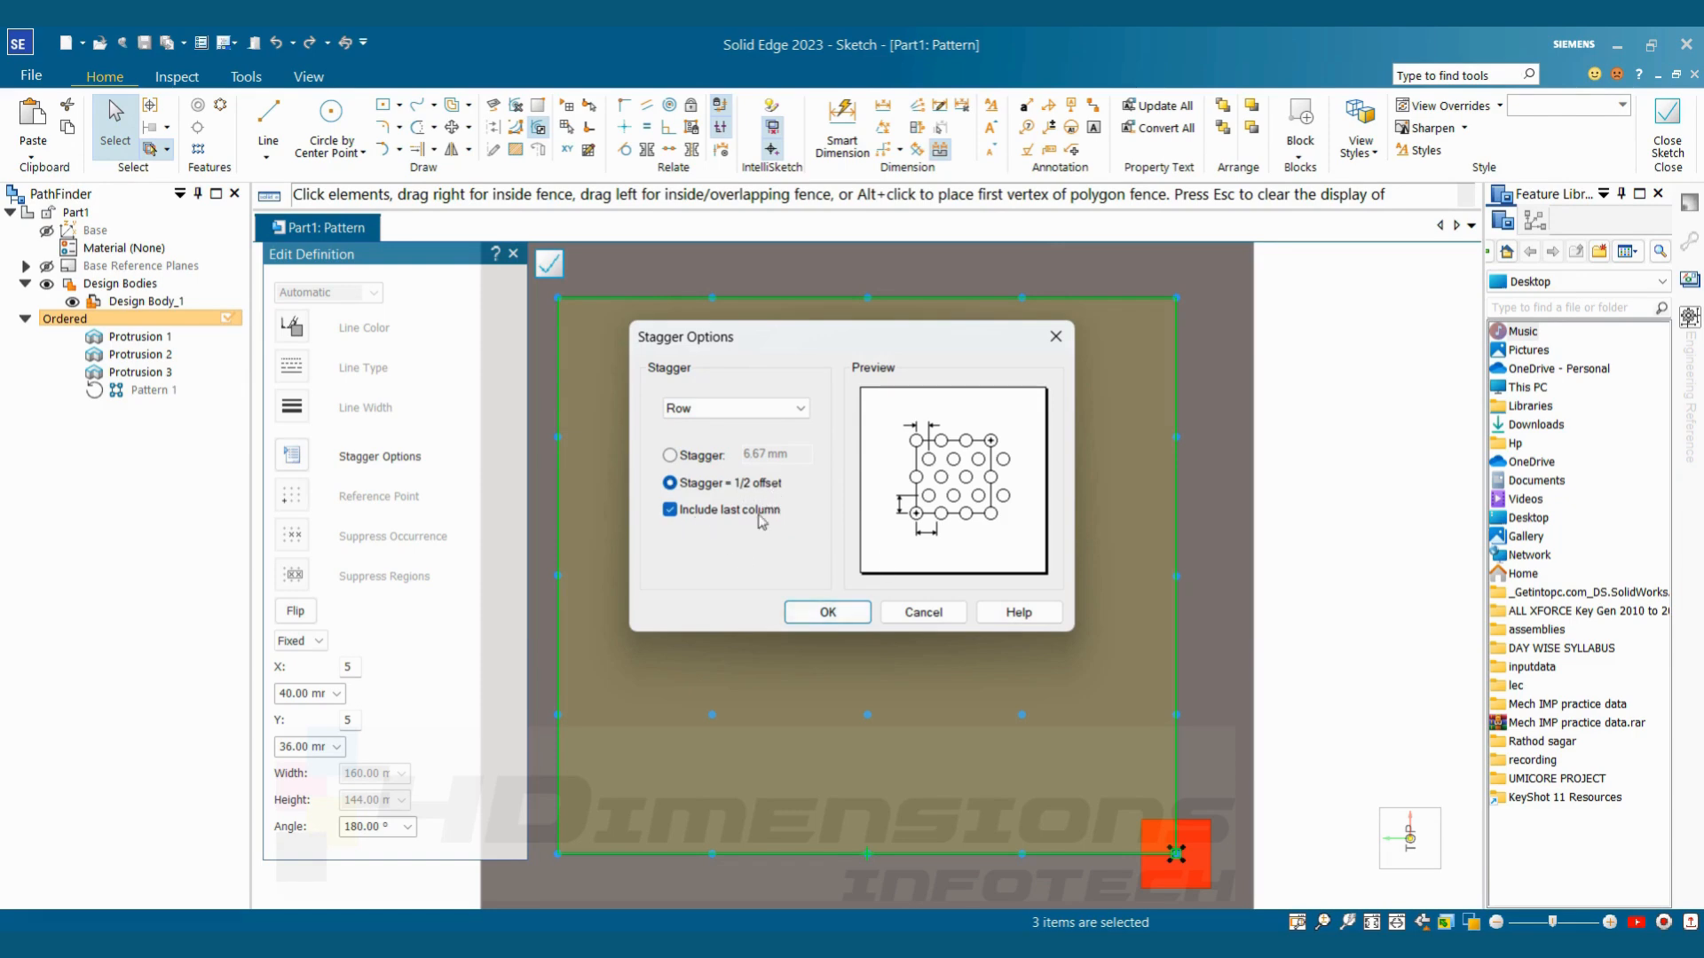
left_click(671, 456)
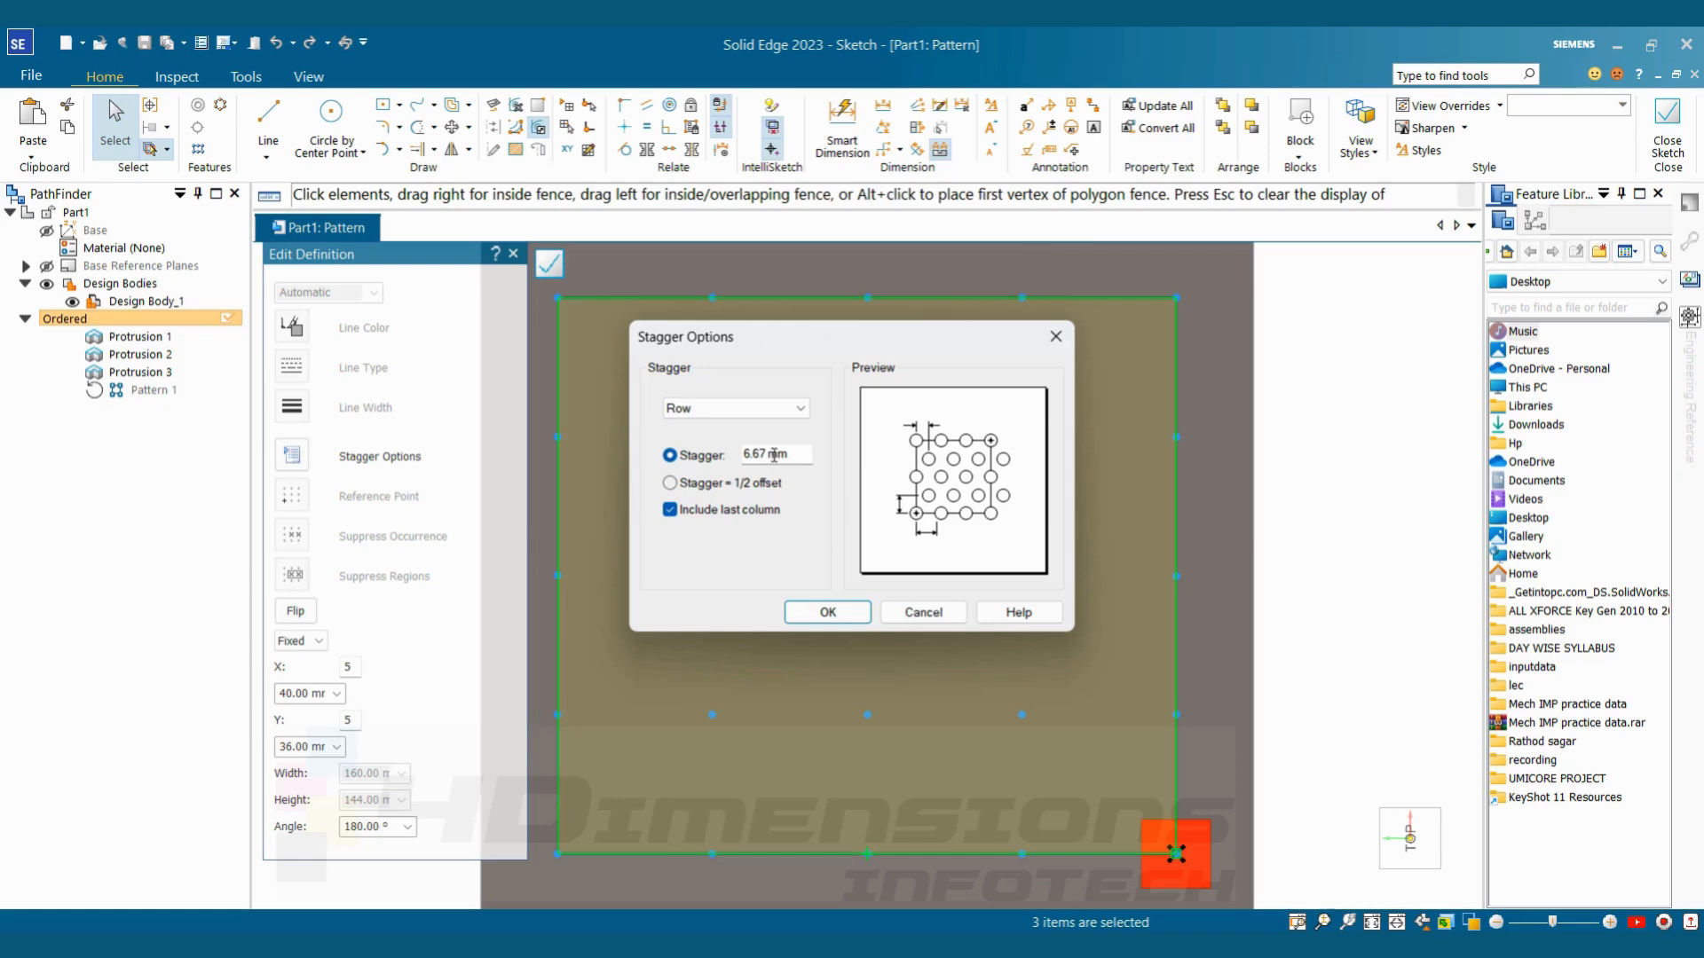
left_click_drag(791, 458, 724, 472)
type("7")
left_click(828, 612)
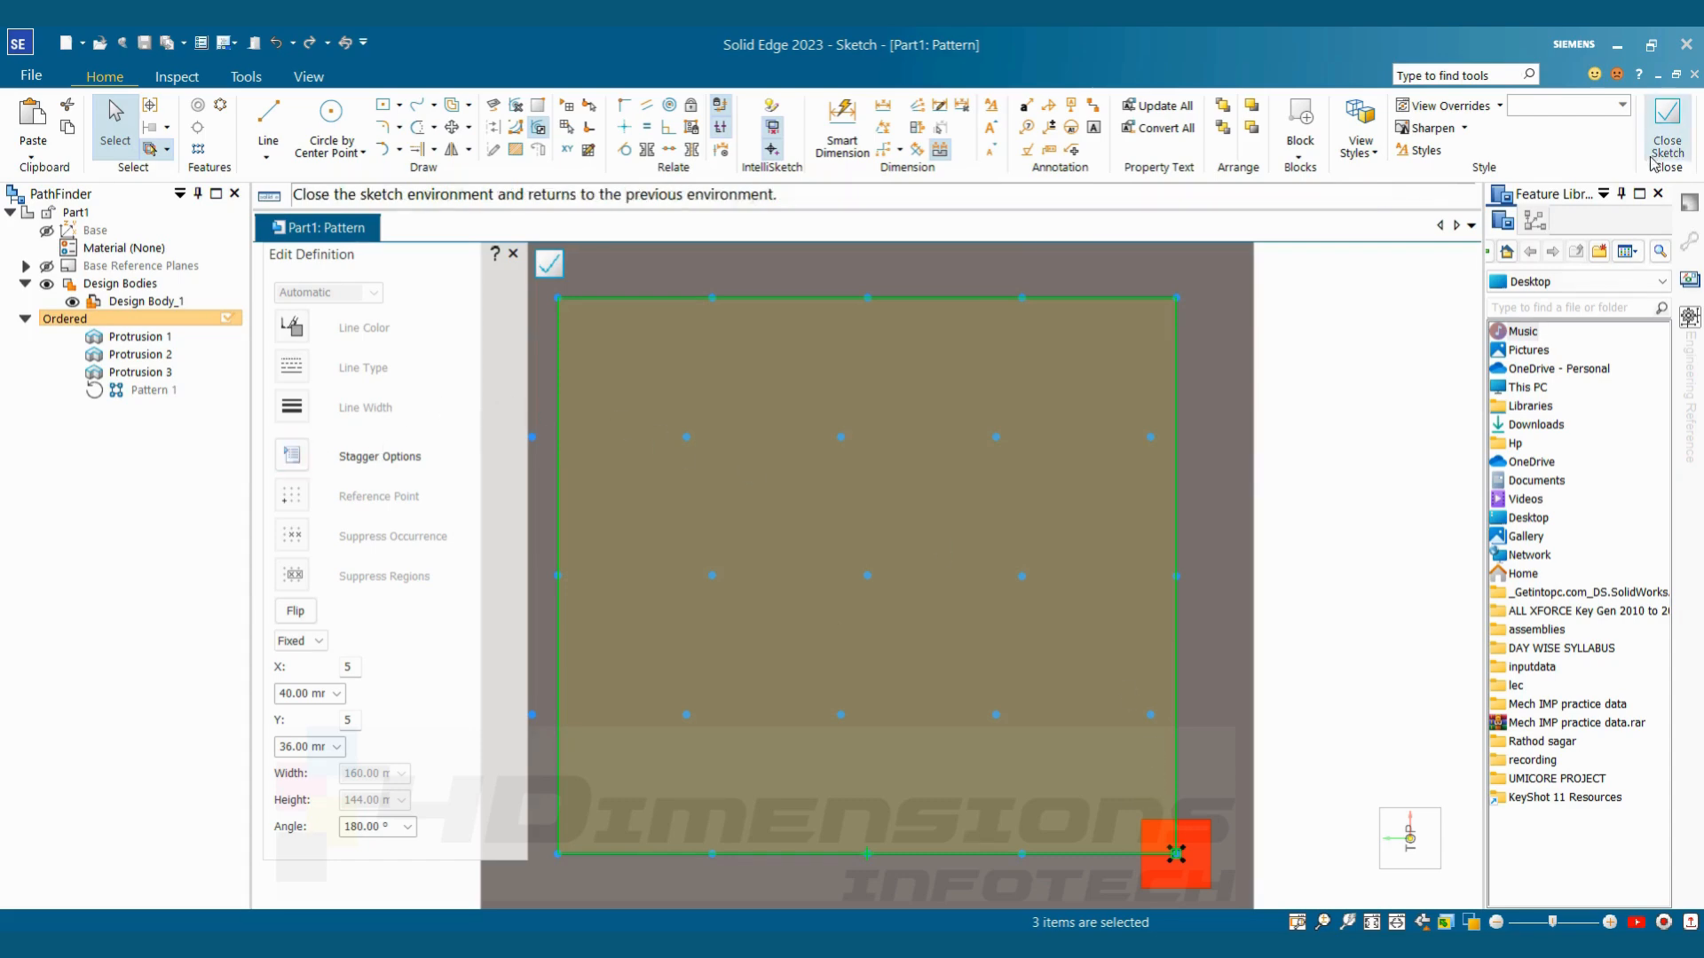
left_click(1665, 133)
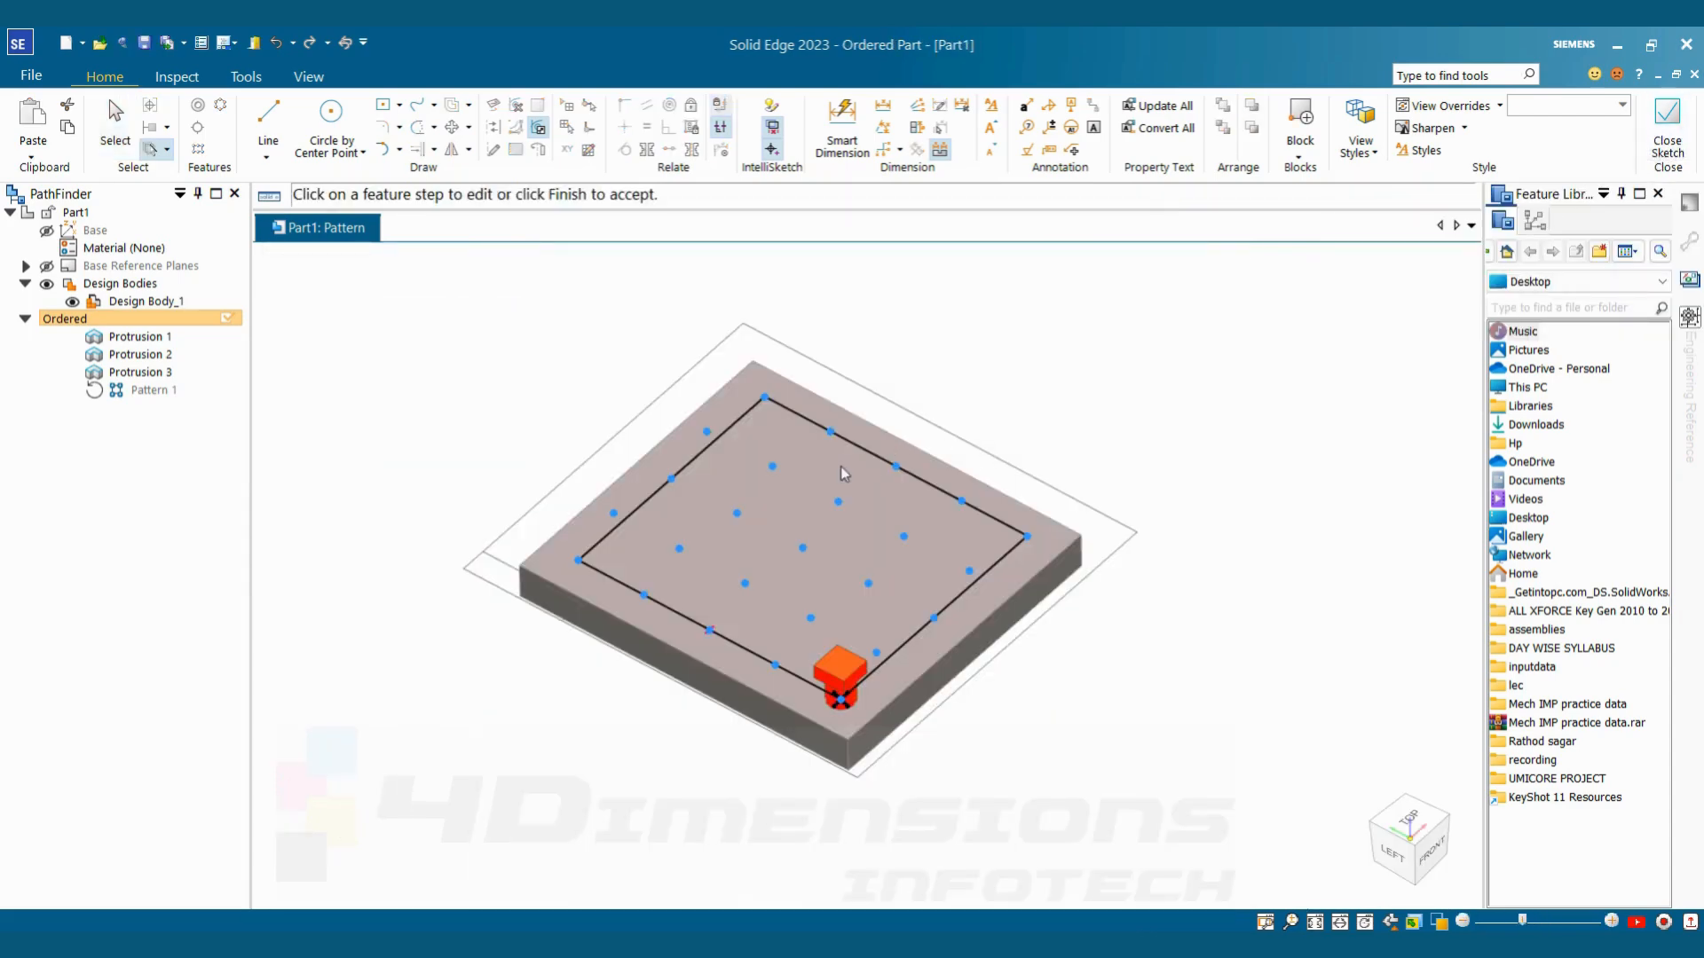
middle_click_drag(844, 476, 710, 460)
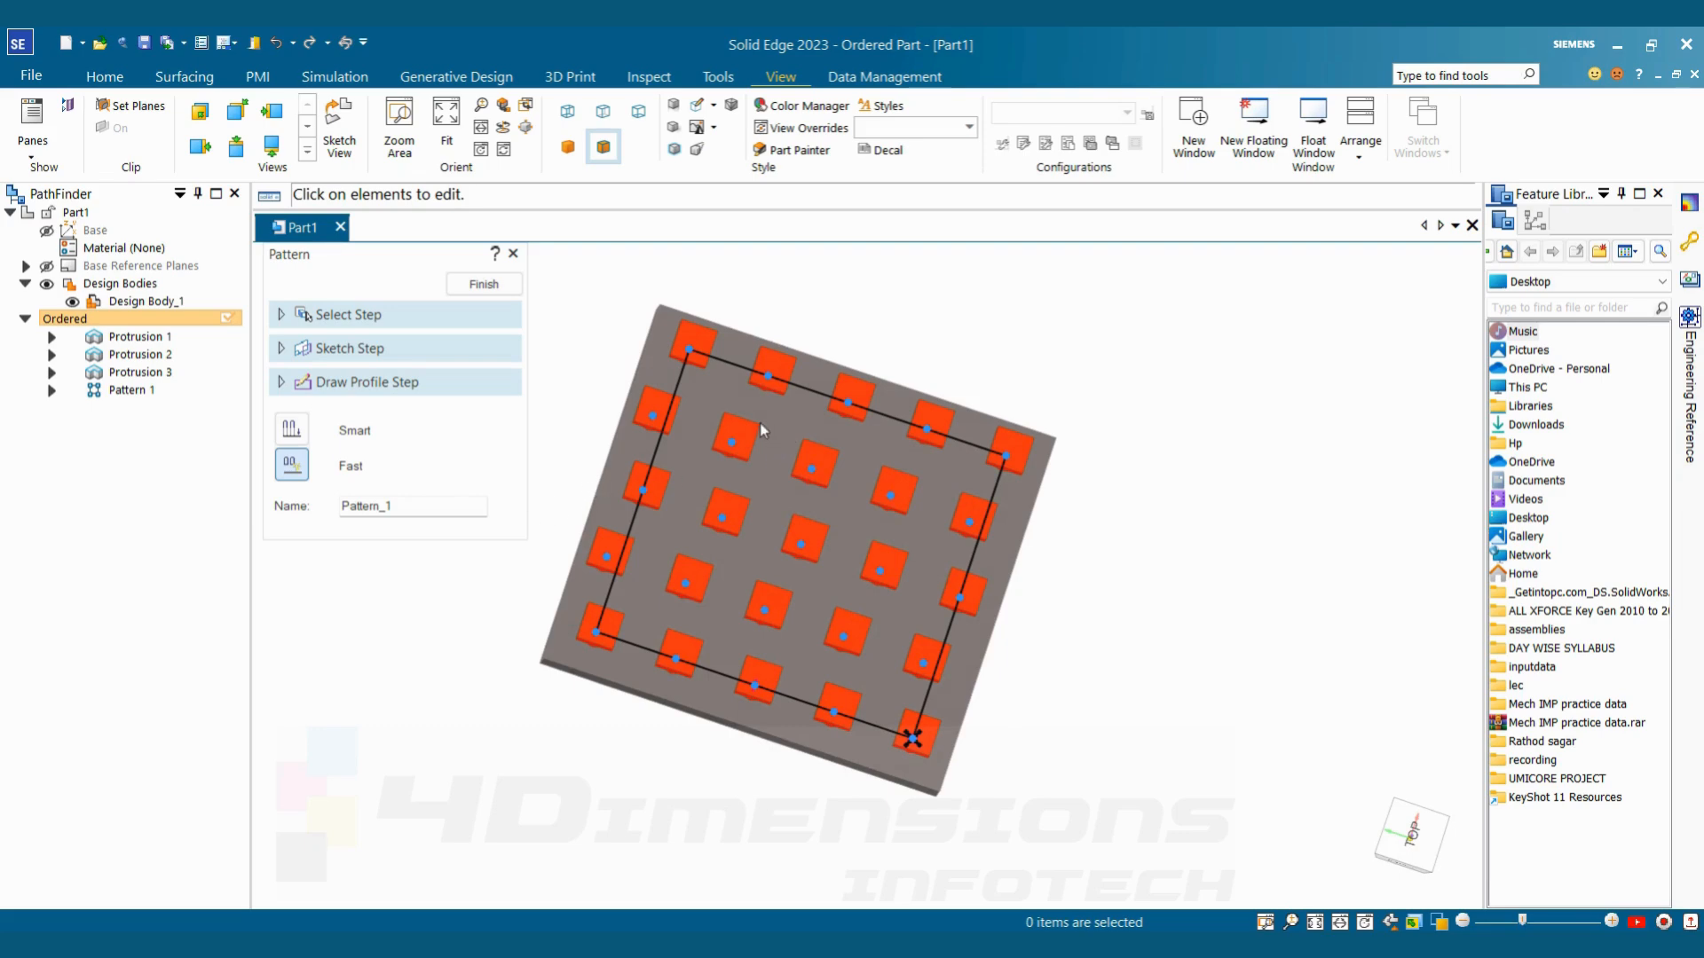
Edit the pattern's profile to stagger by column with a 1/2 offset, including the last column, and finish the pattern
left_click(346, 382)
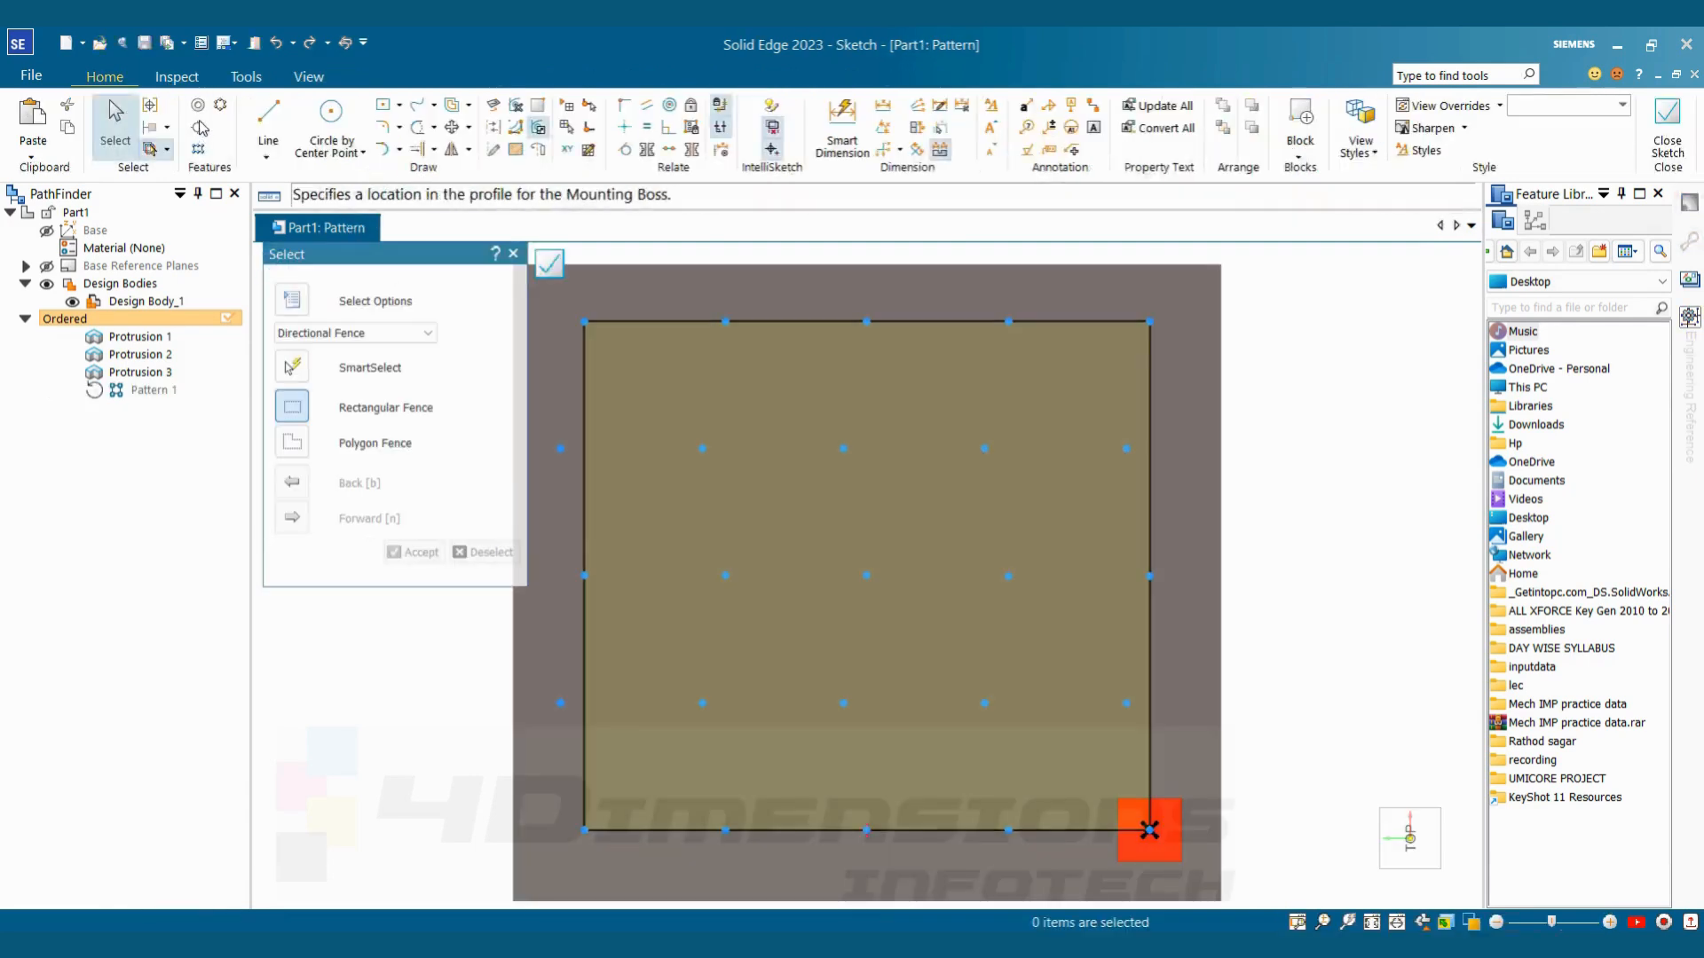
left_click(151, 106)
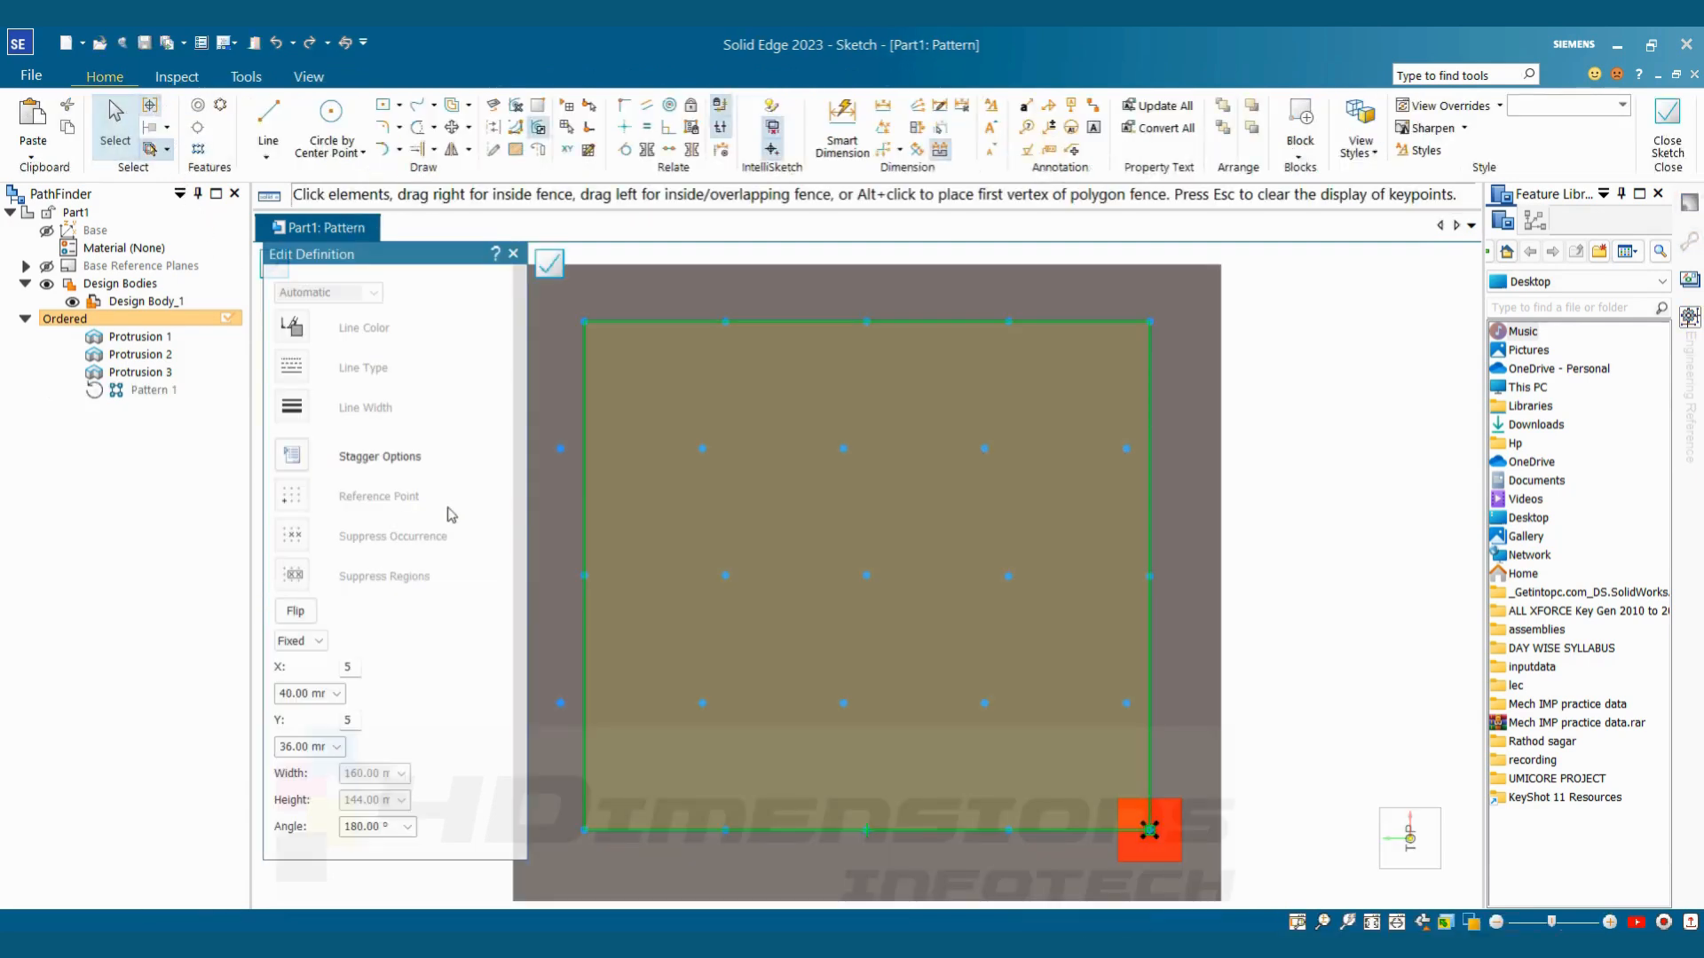
left_click(296, 463)
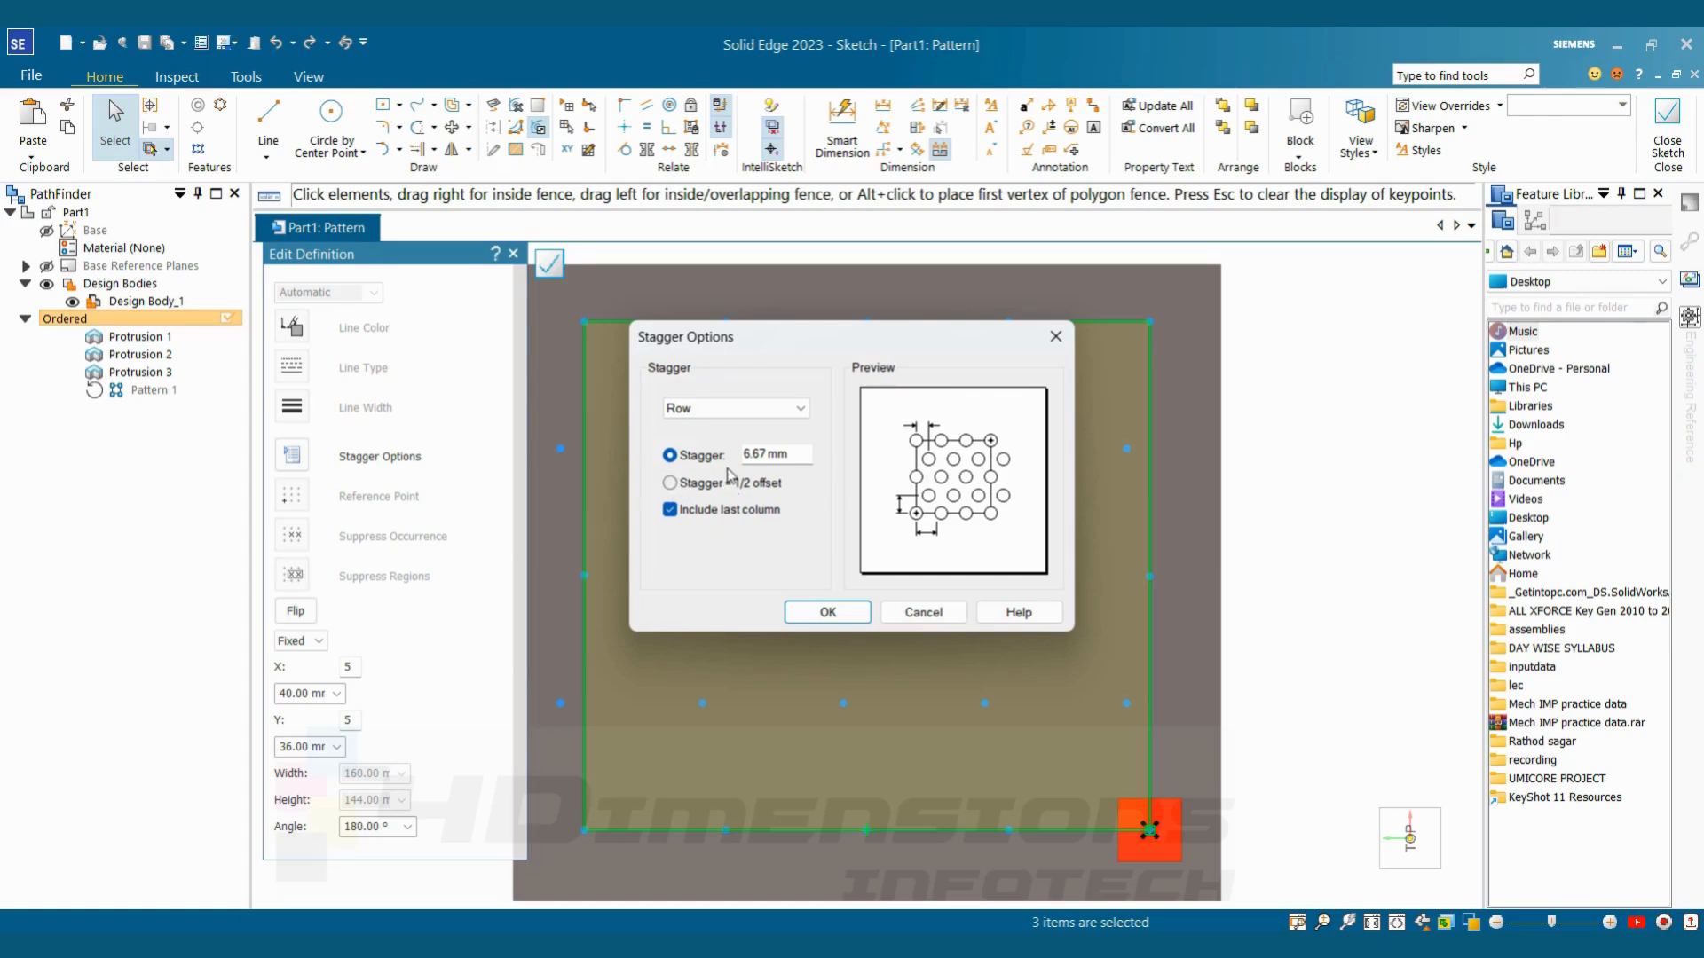
left_click(707, 488)
left_click(726, 410)
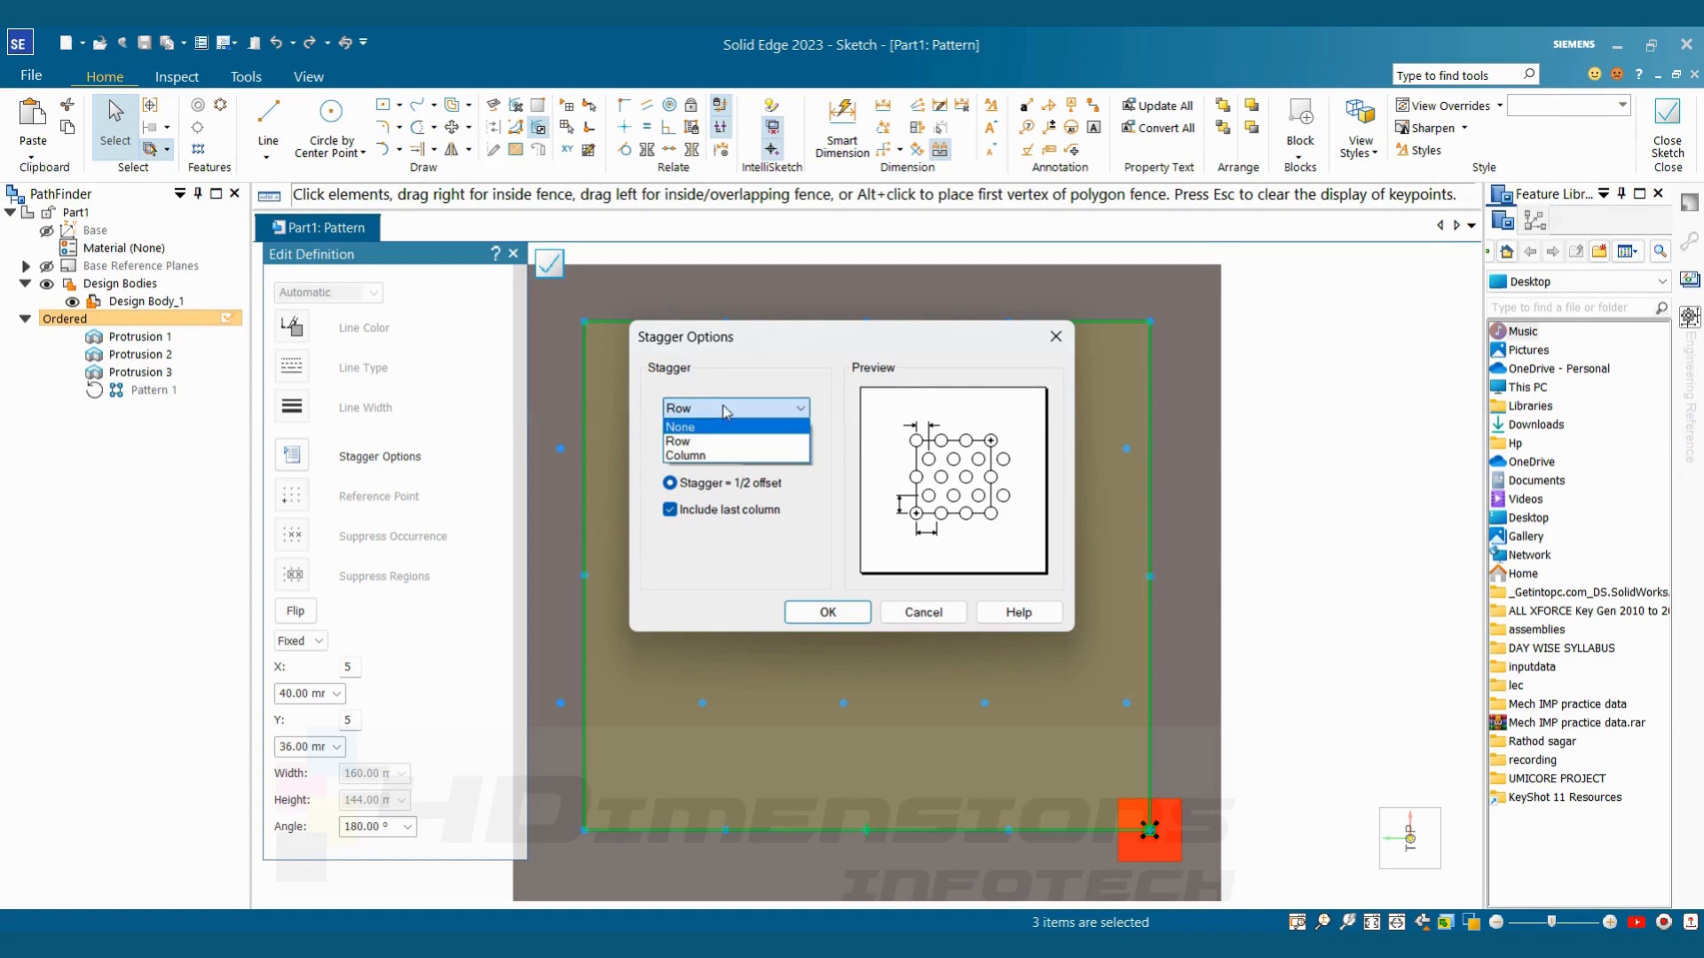
left_click(702, 457)
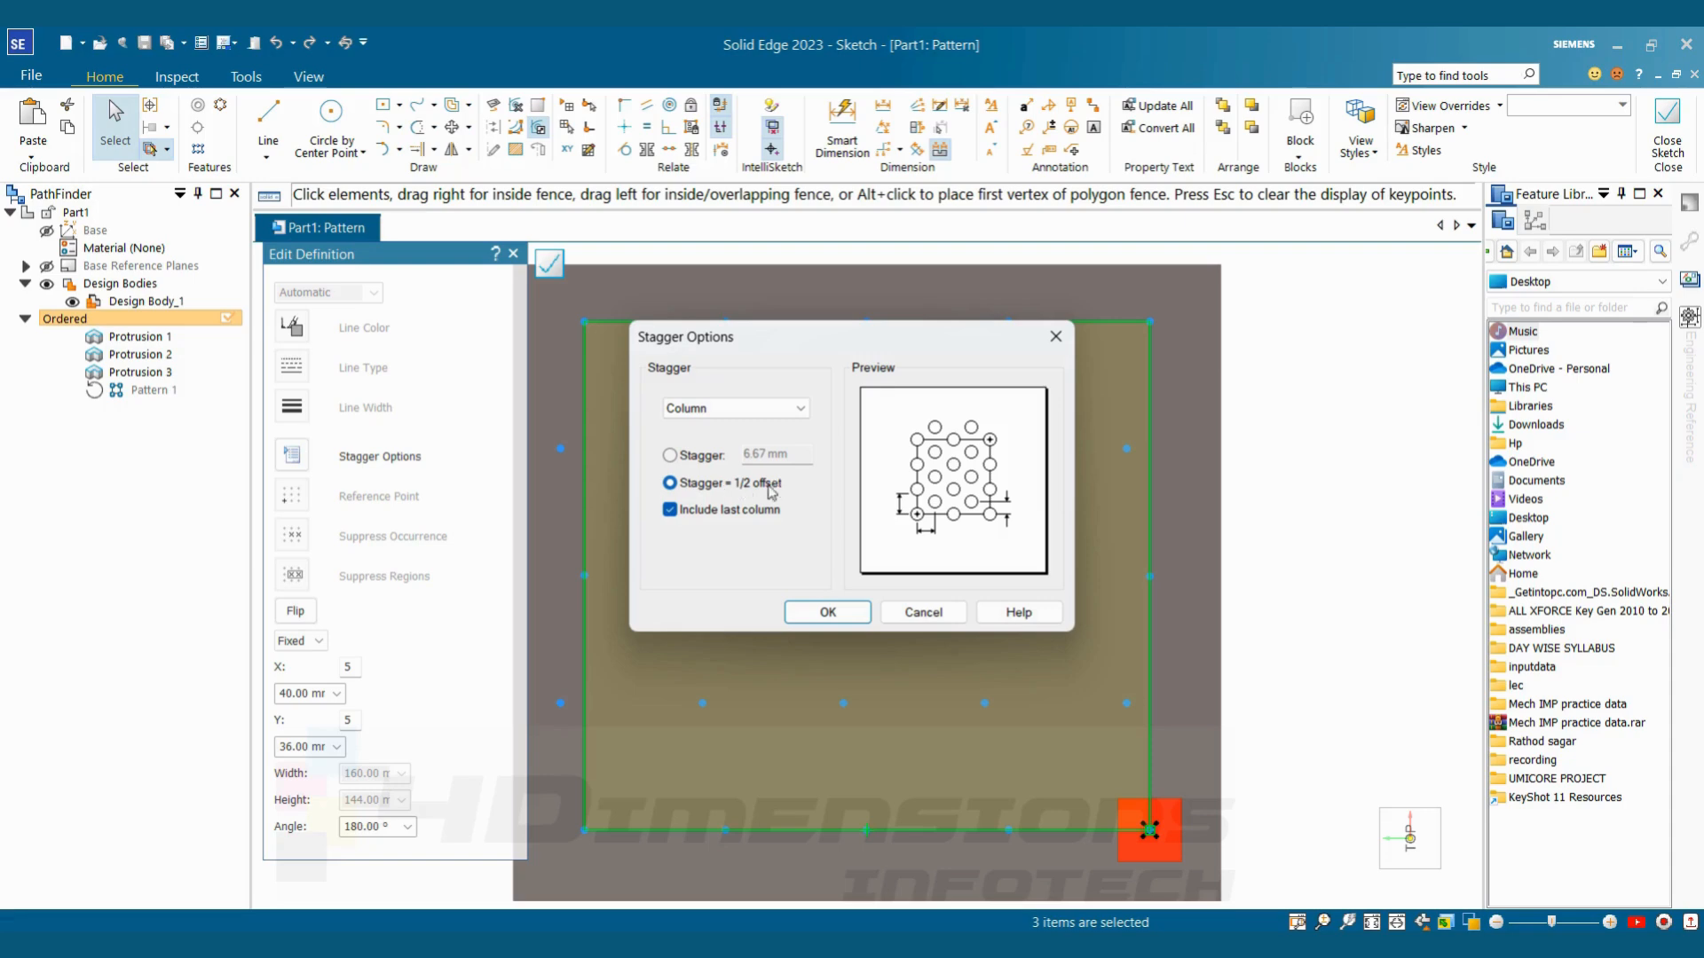
left_click(822, 612)
left_click(1669, 142)
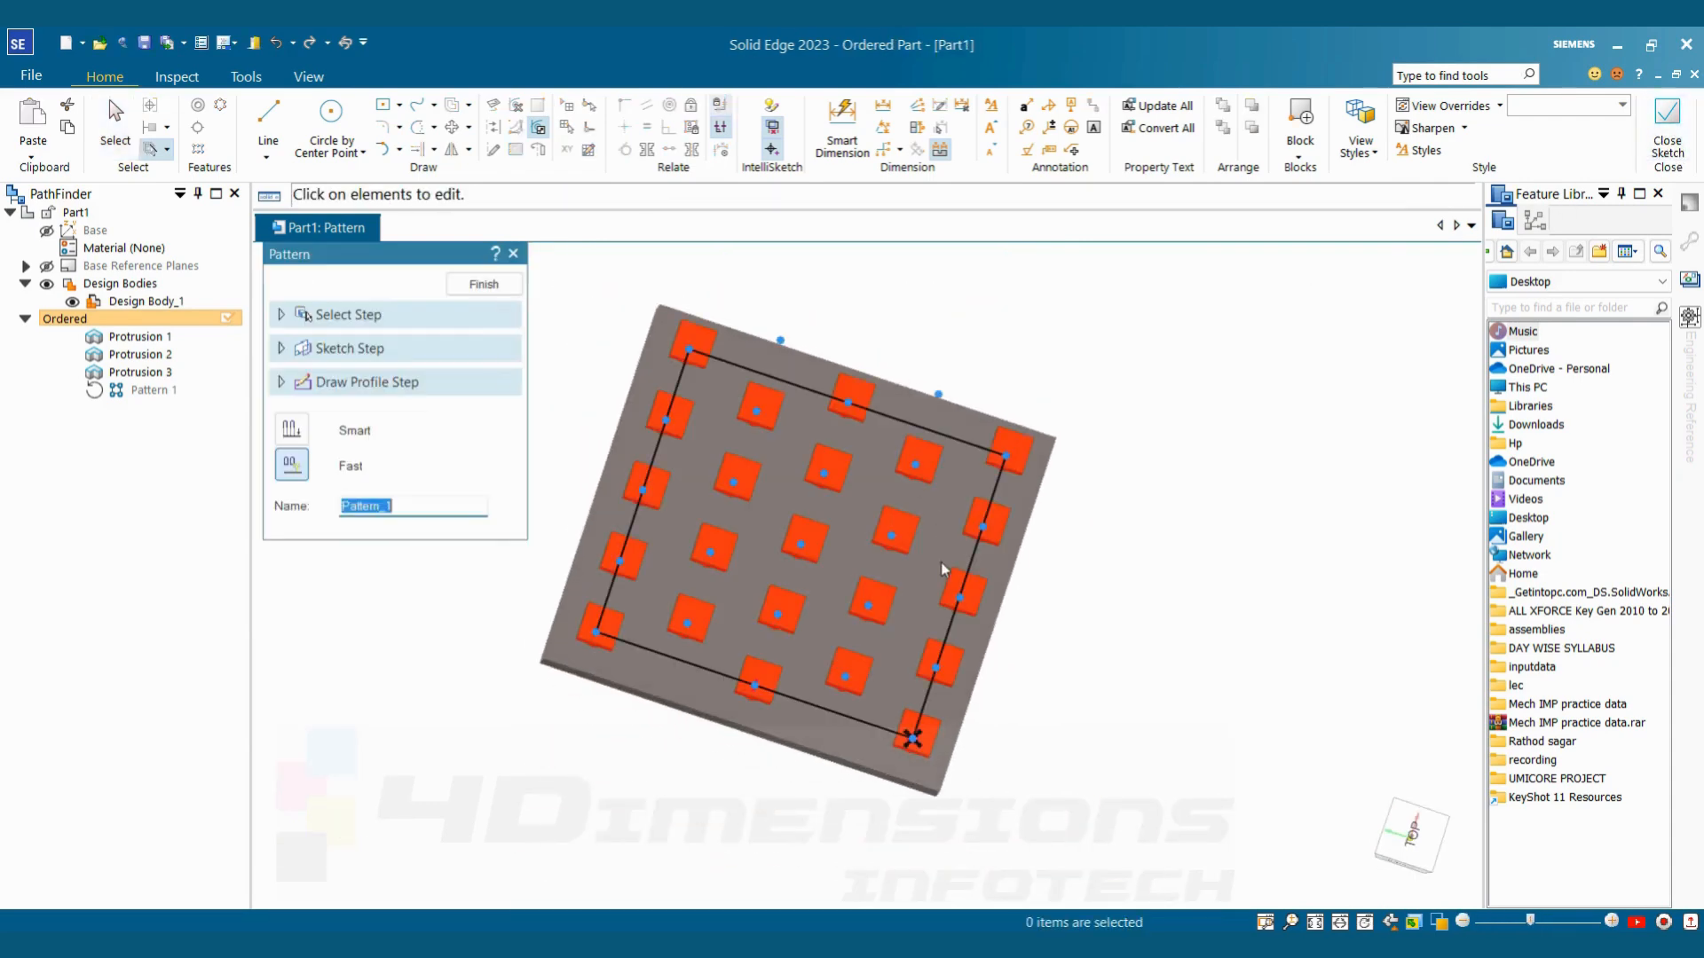
middle_click_drag(921, 533, 906, 557)
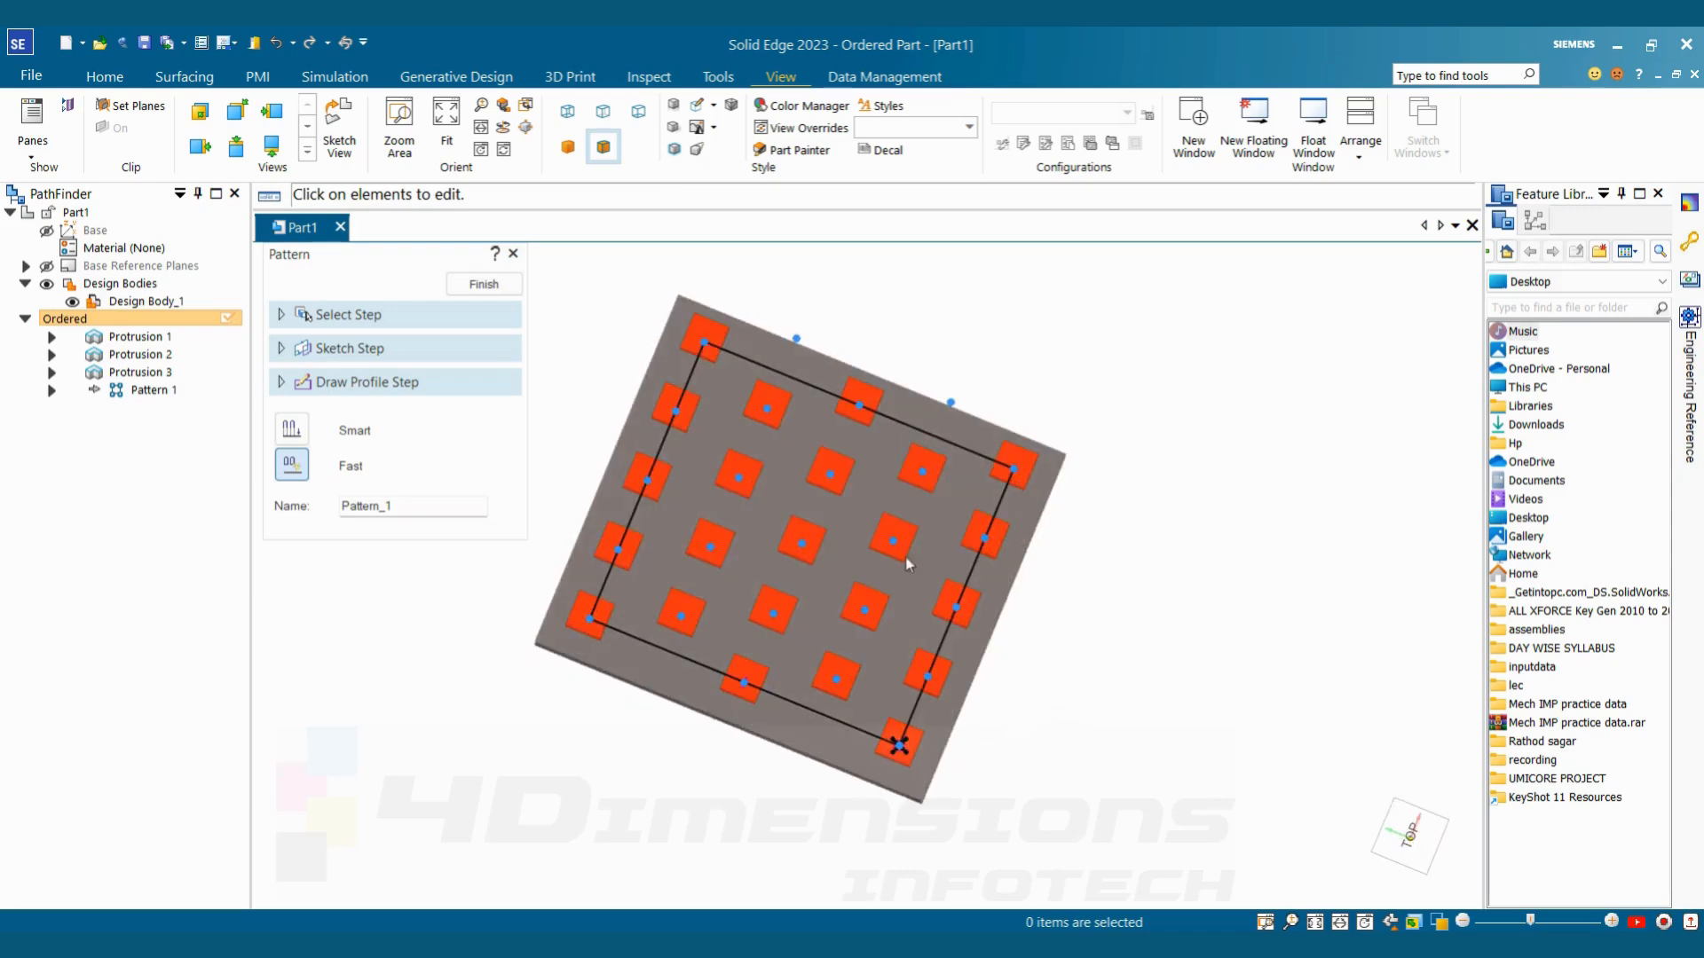
mouse_move(1018, 636)
middle_mouse_down()
mouse_move(1008, 557)
mouse_move(1034, 645)
middle_mouse_up()
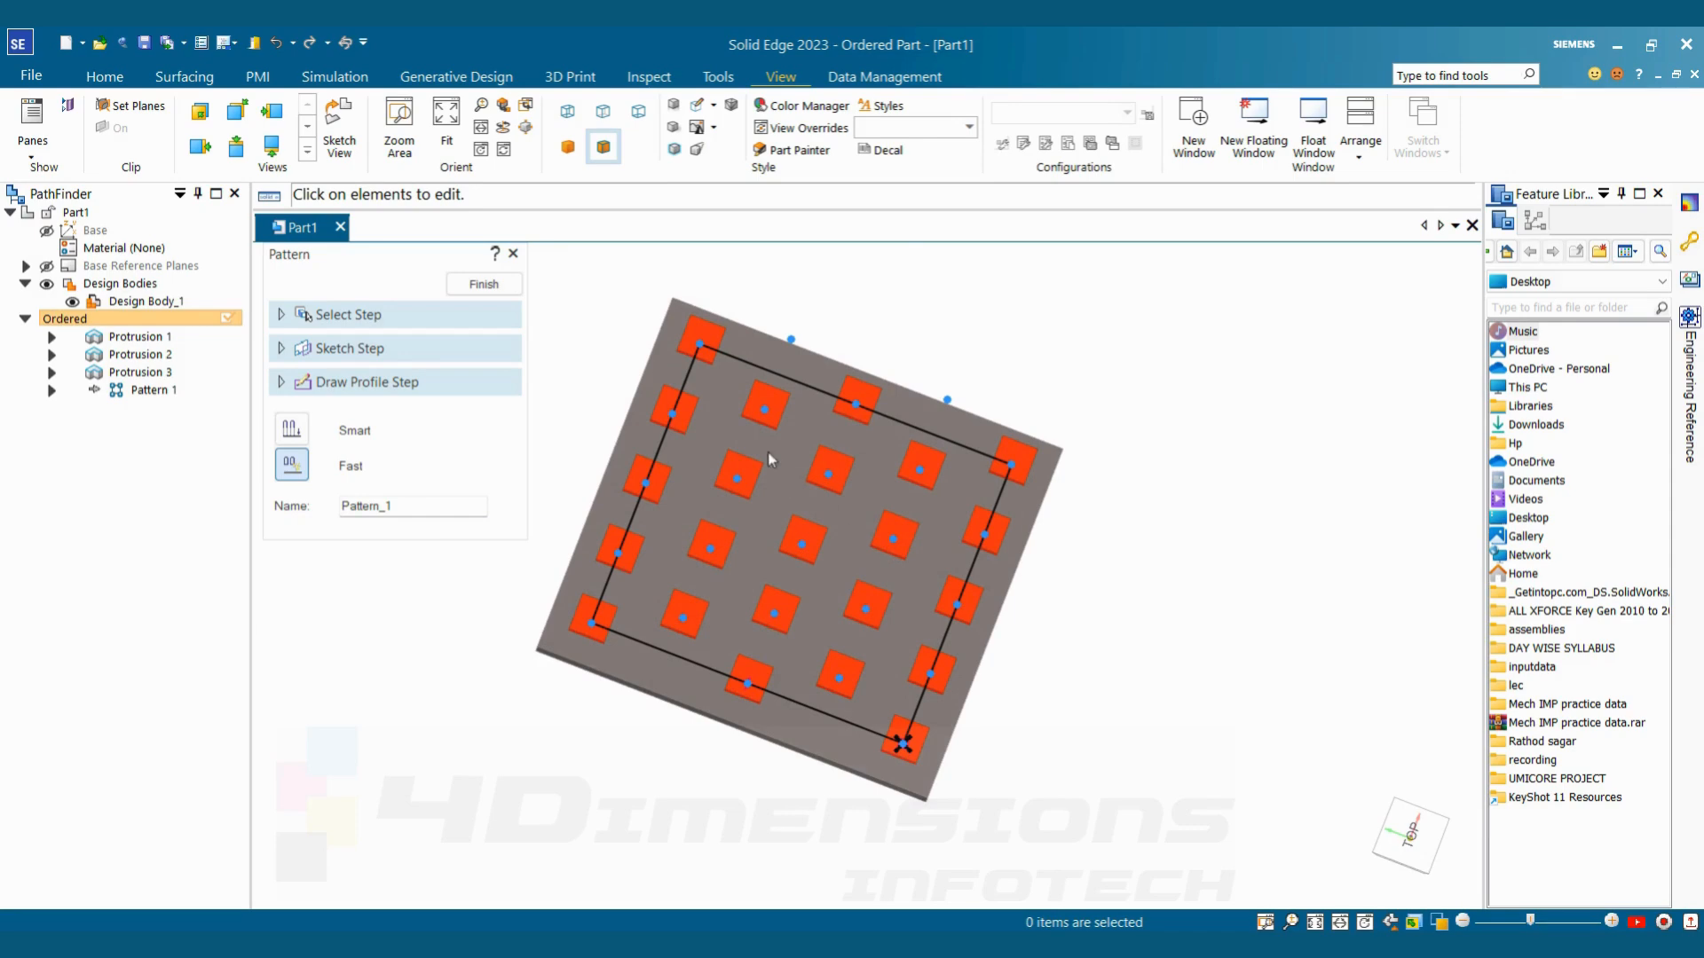
left_click(484, 284)
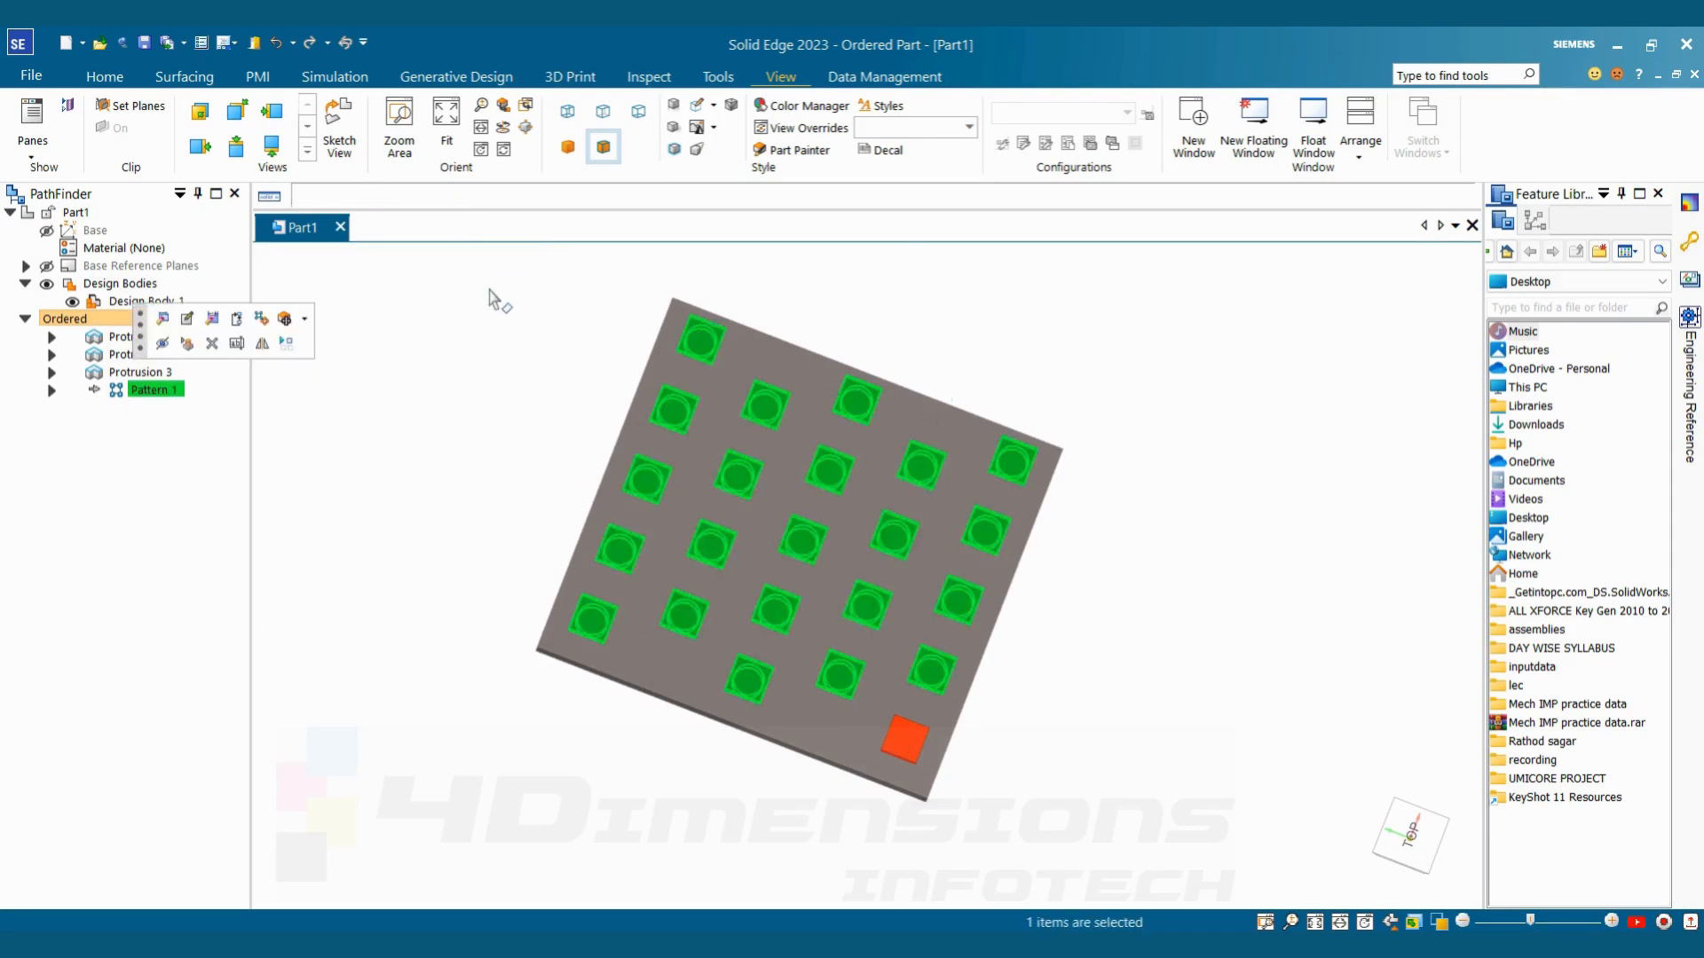
Delete Pattern 1, keeping only the plate and the original headed stud
middle_click_drag(1269, 533, 1177, 500)
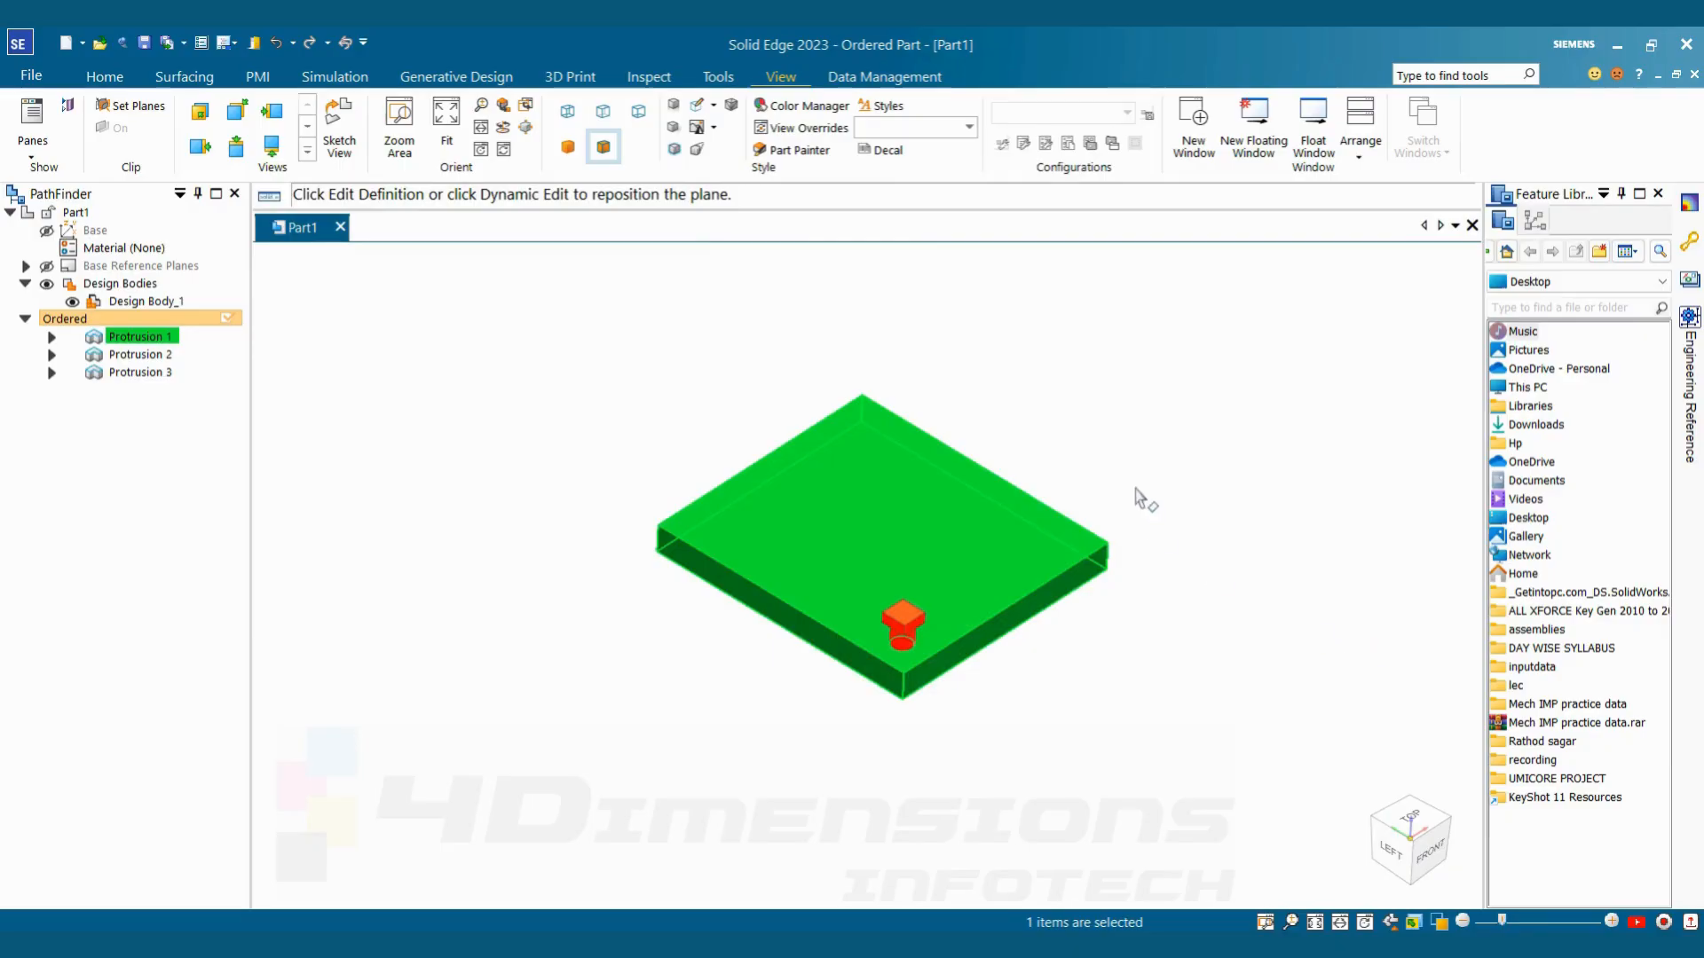
scroll(1131, 495, "up", 3)
left_click(1219, 614)
scroll(1221, 619, "down", 3)
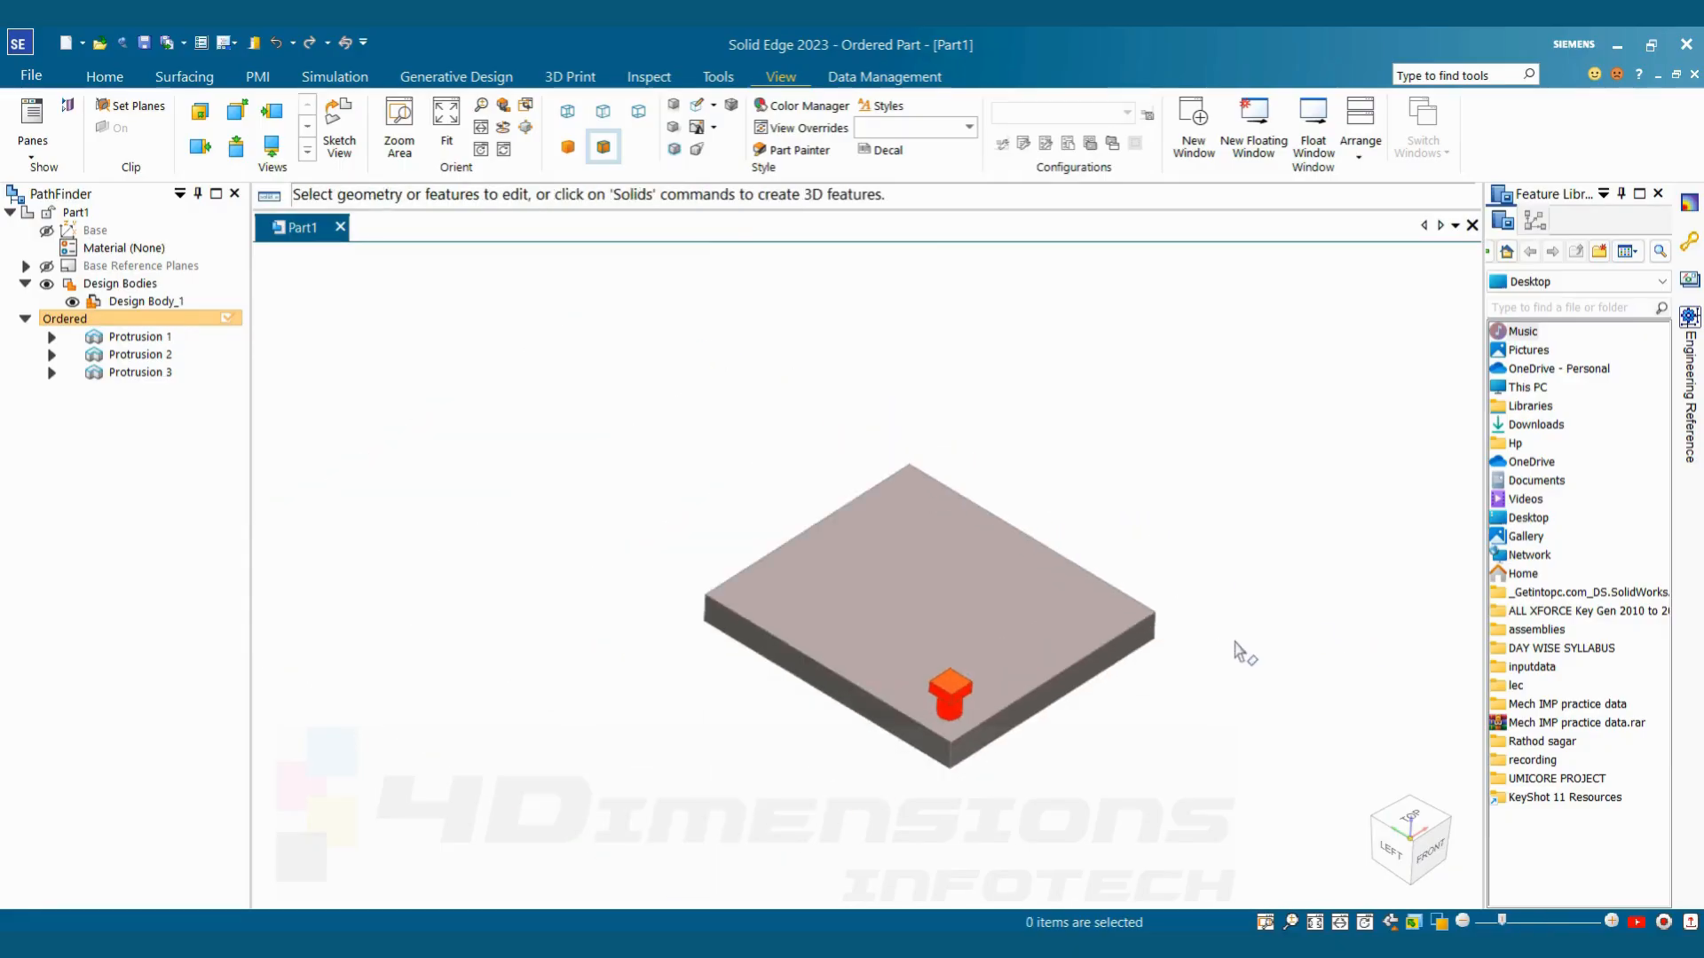
middle_click_drag(1236, 646, 1230, 641)
scroll(1230, 642, "down", 1)
scroll(930, 719, "up", 2)
scroll(1302, 533, "up", 3)
mouse_move(1300, 534)
middle_mouse_down()
mouse_move(1288, 481)
mouse_move(1296, 507)
middle_mouse_up()
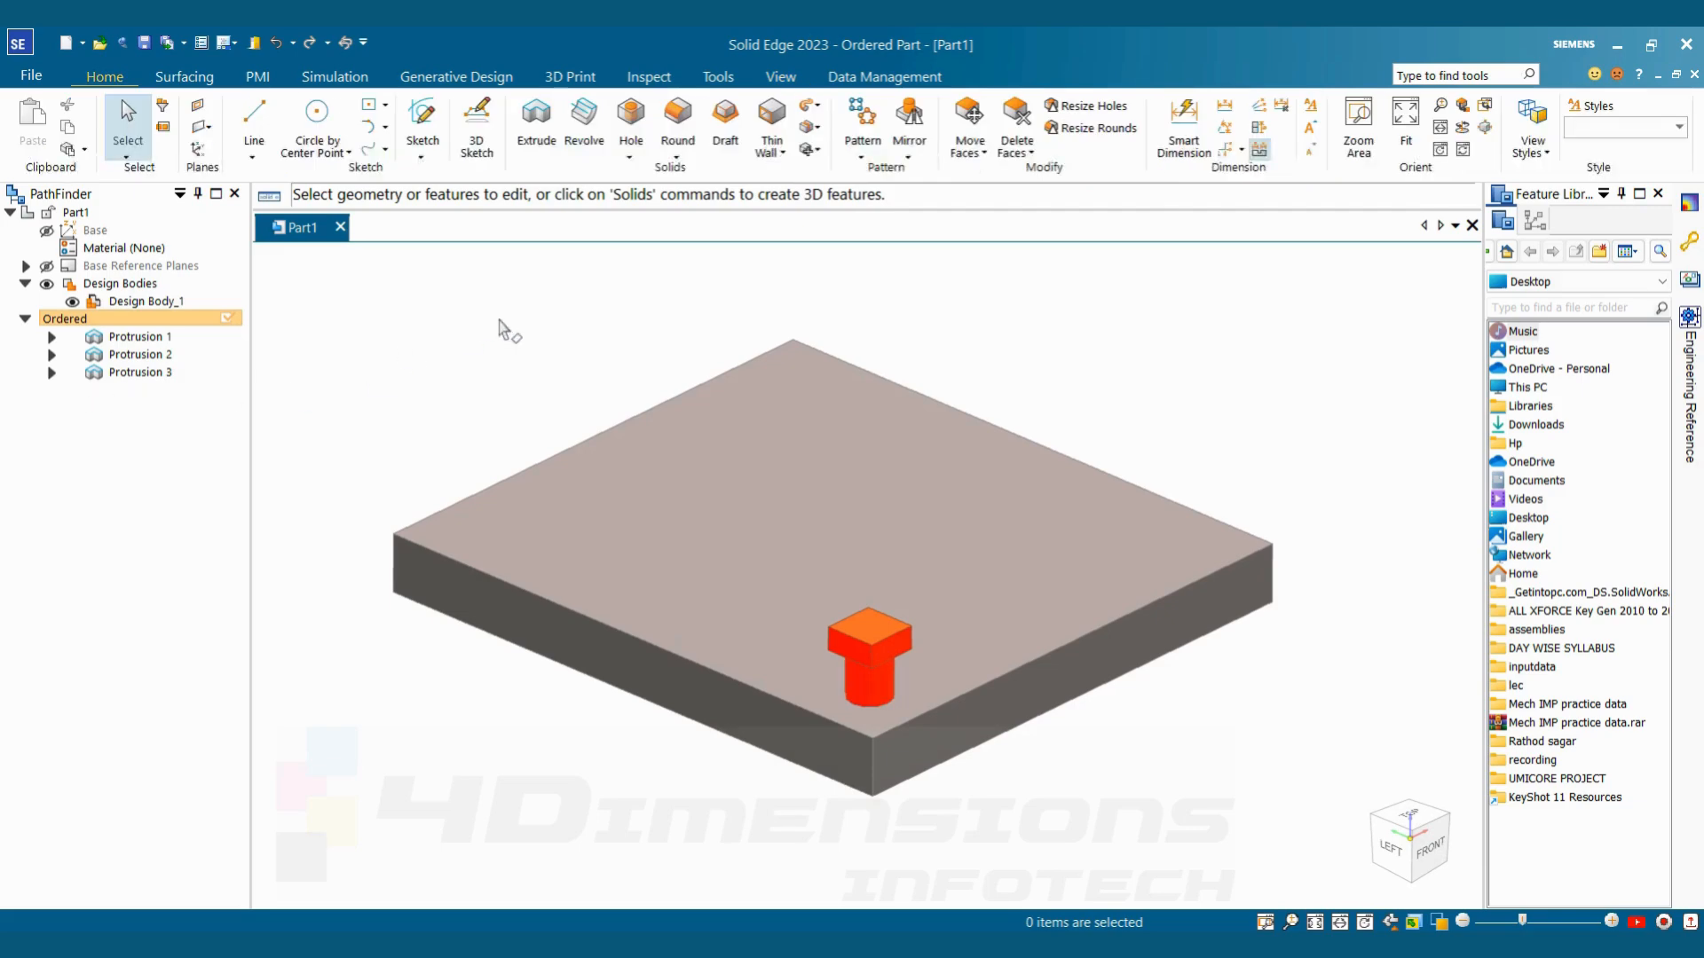
Start a Fast pattern of Protrusion 2 and Protrusion 3 and open its profile sketch on the plate's top face
left_click(864, 124)
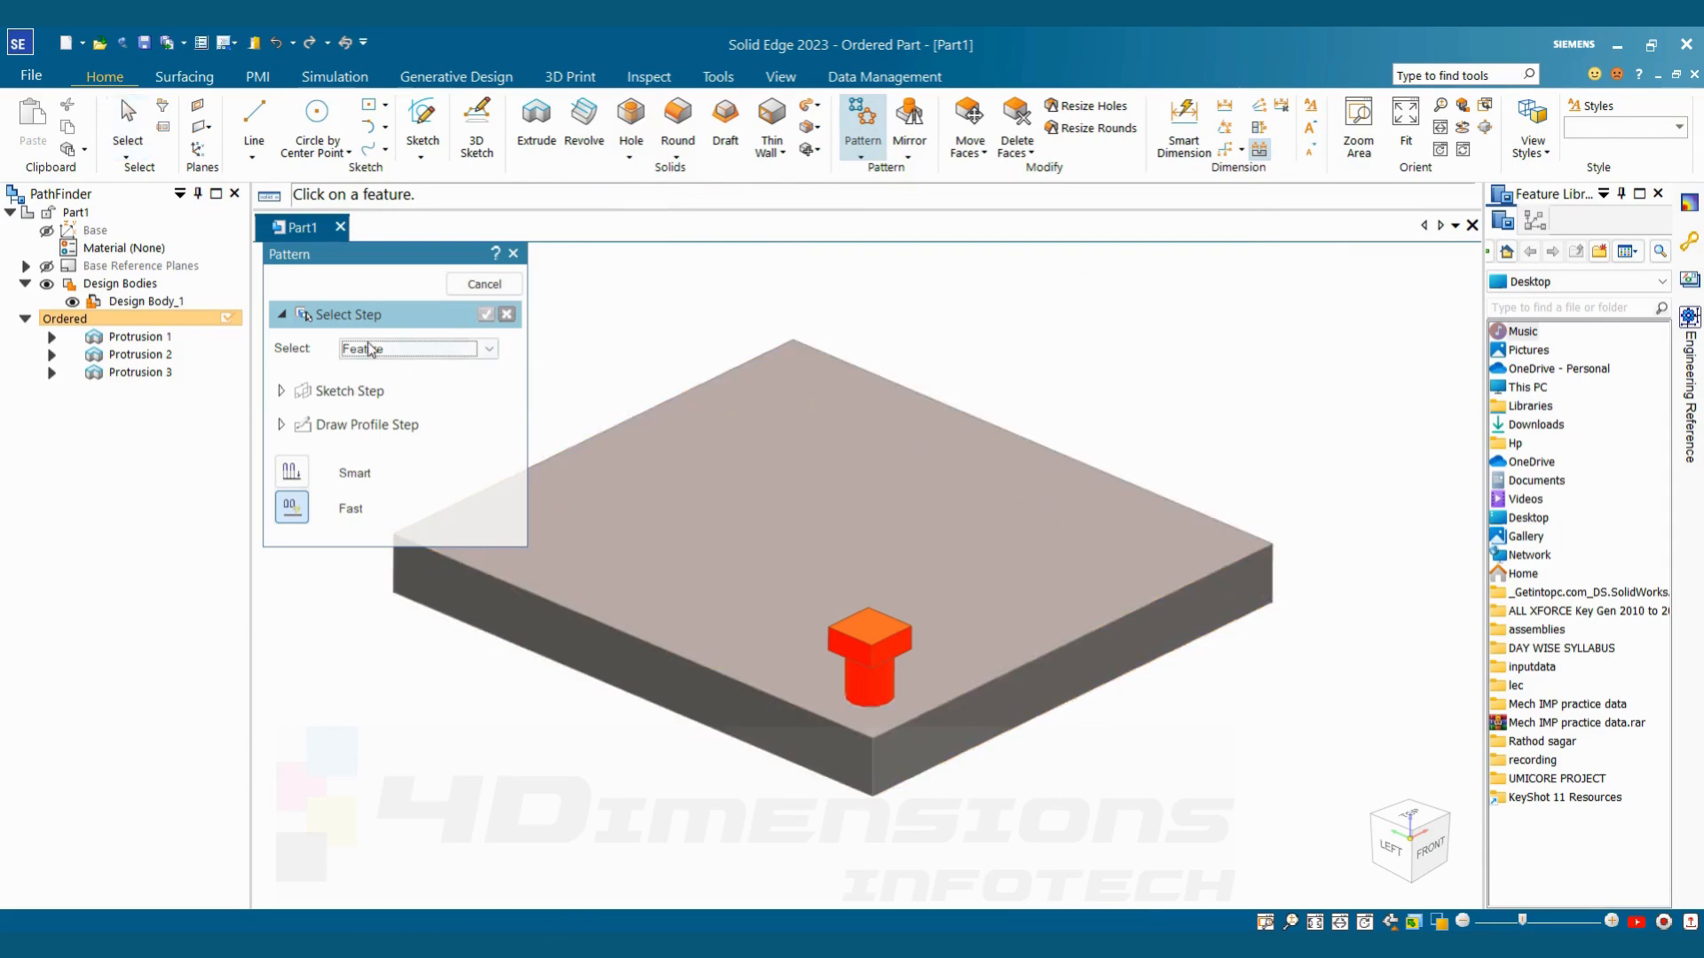
left_click(883, 679)
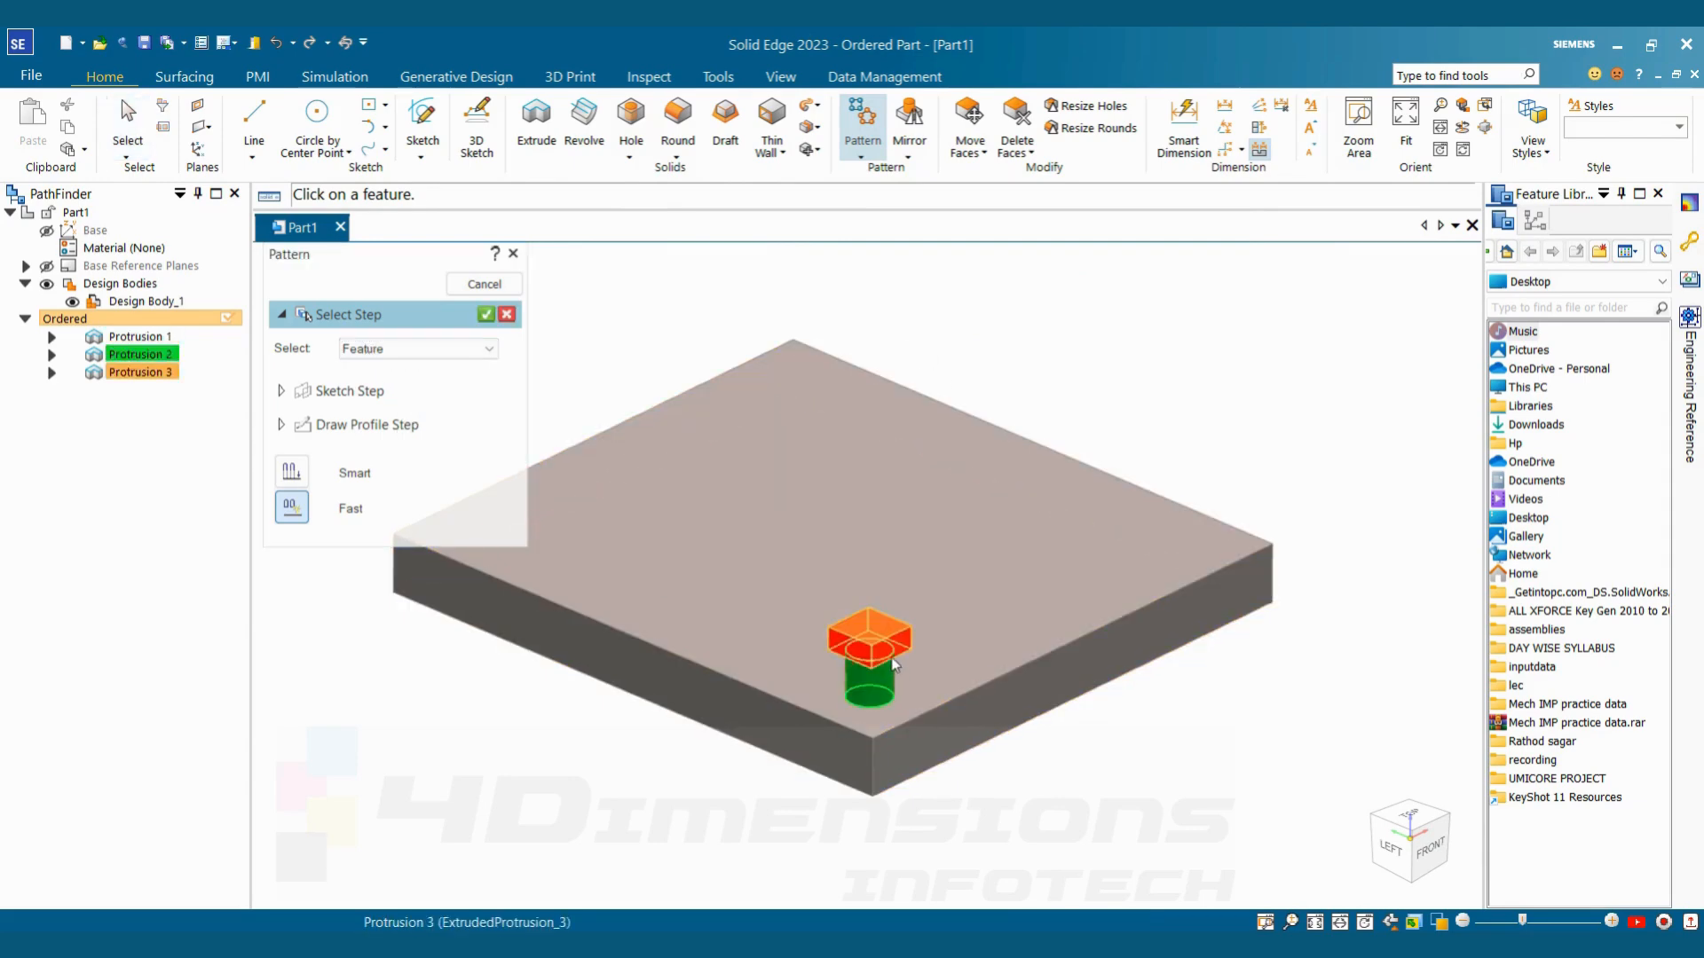
left_click(895, 664)
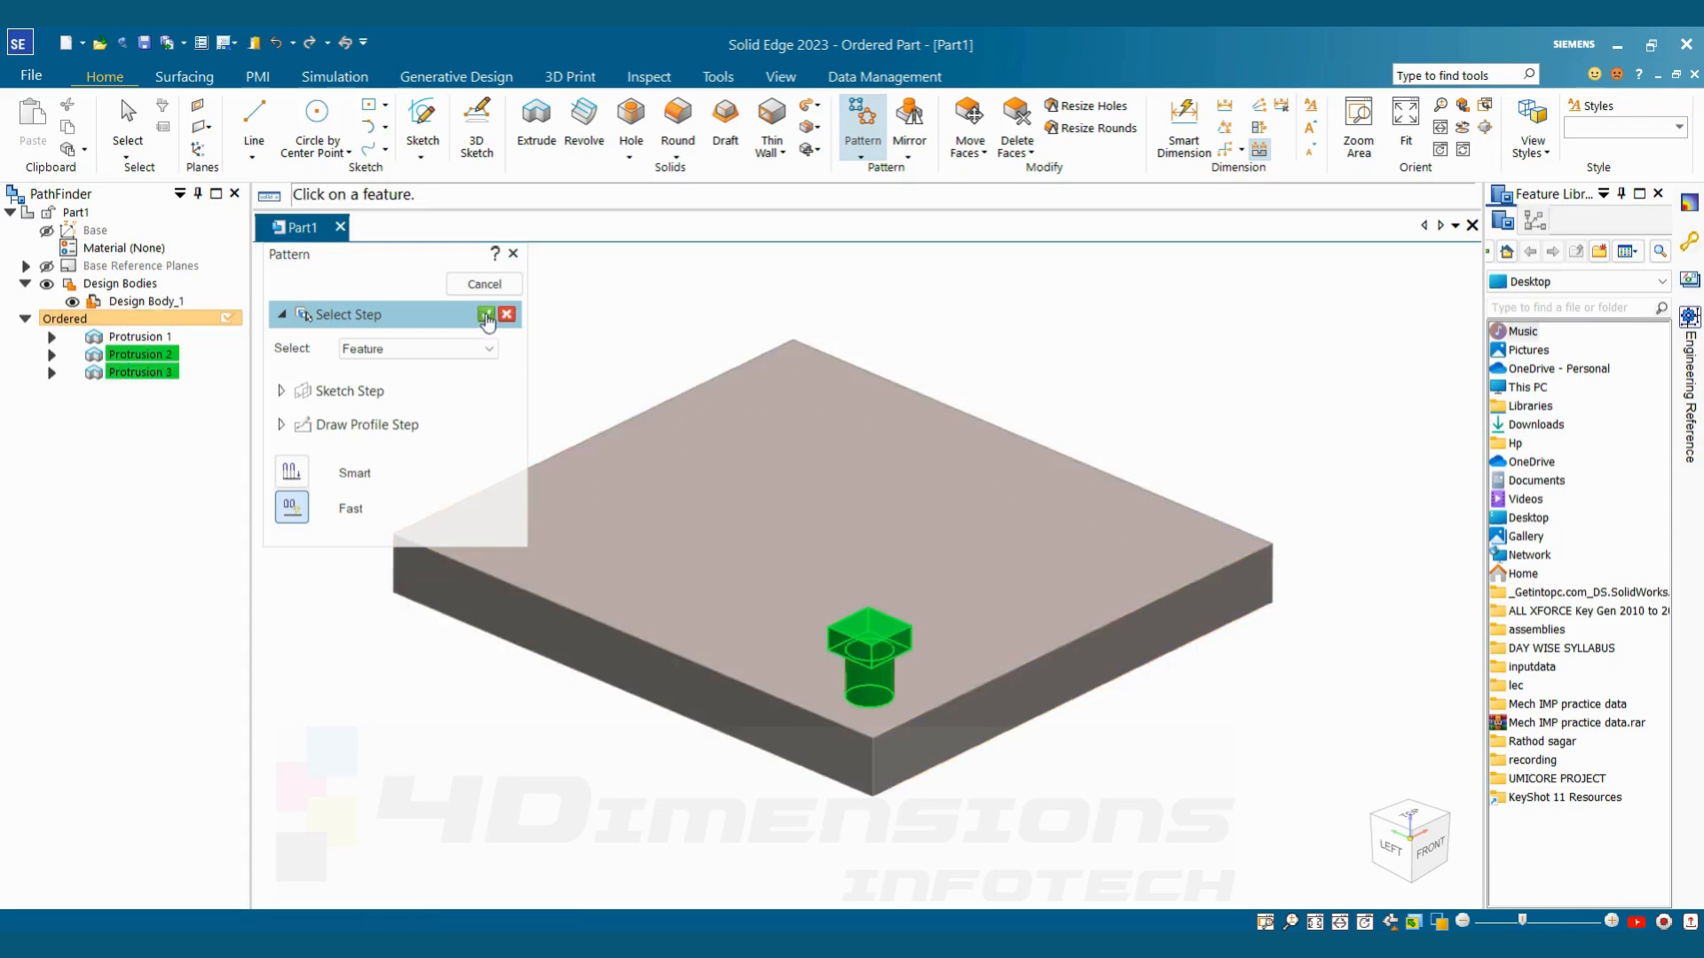
left_click(486, 316)
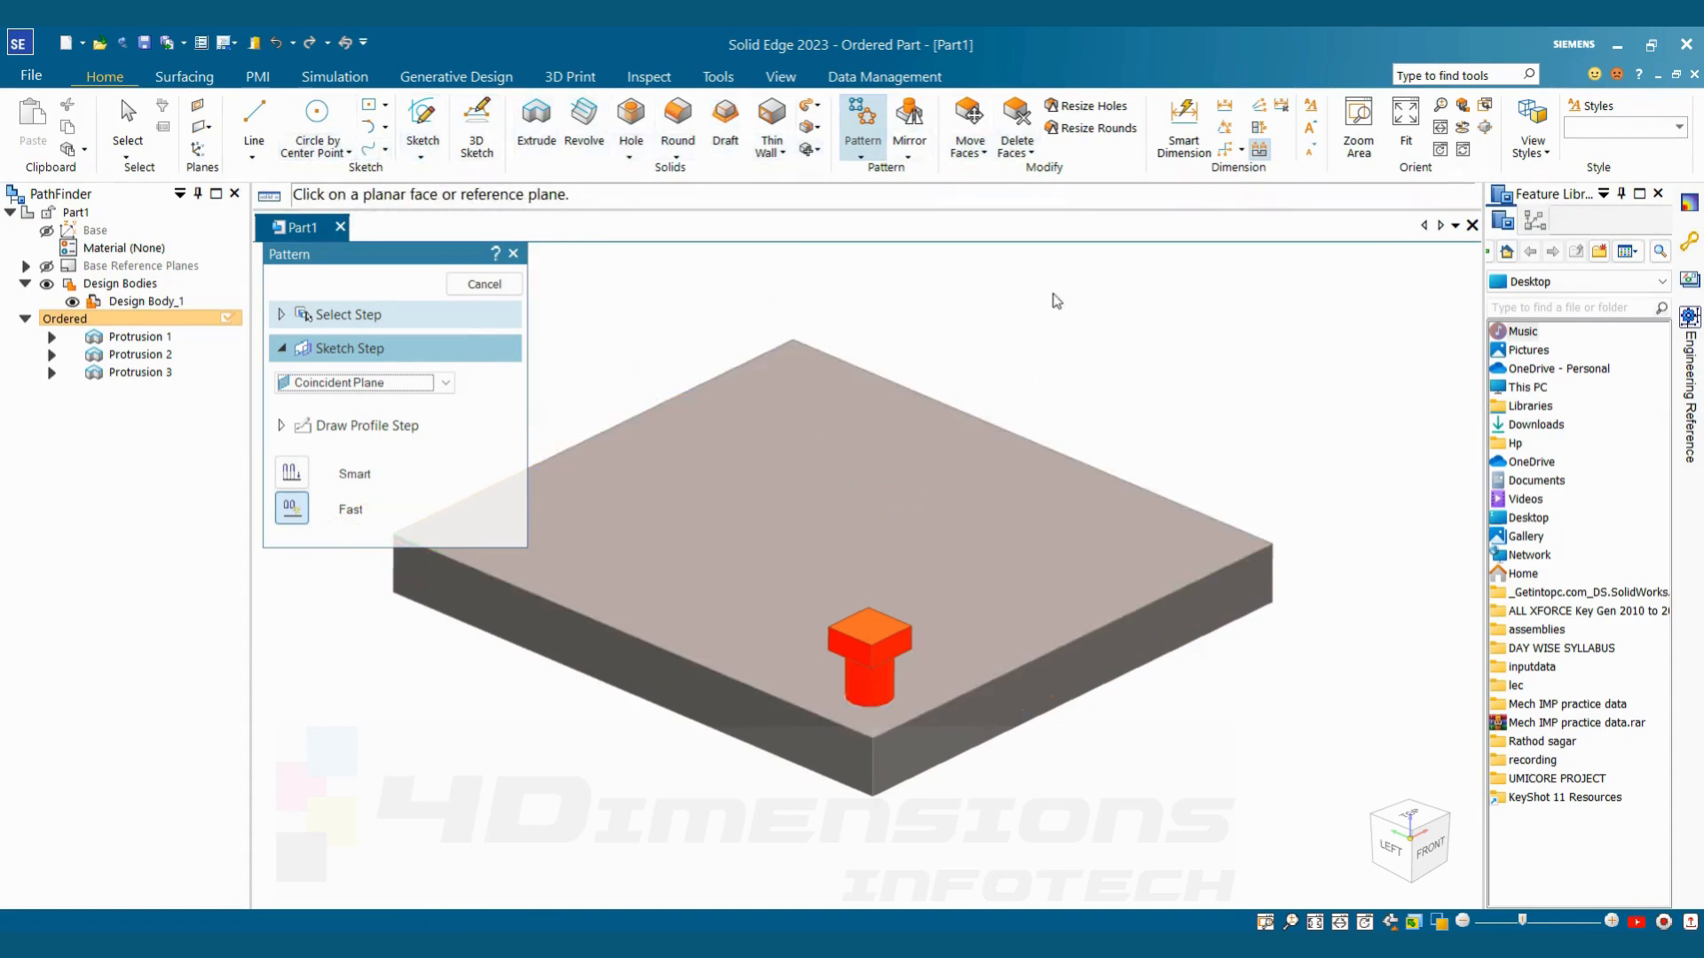
left_click(1008, 546)
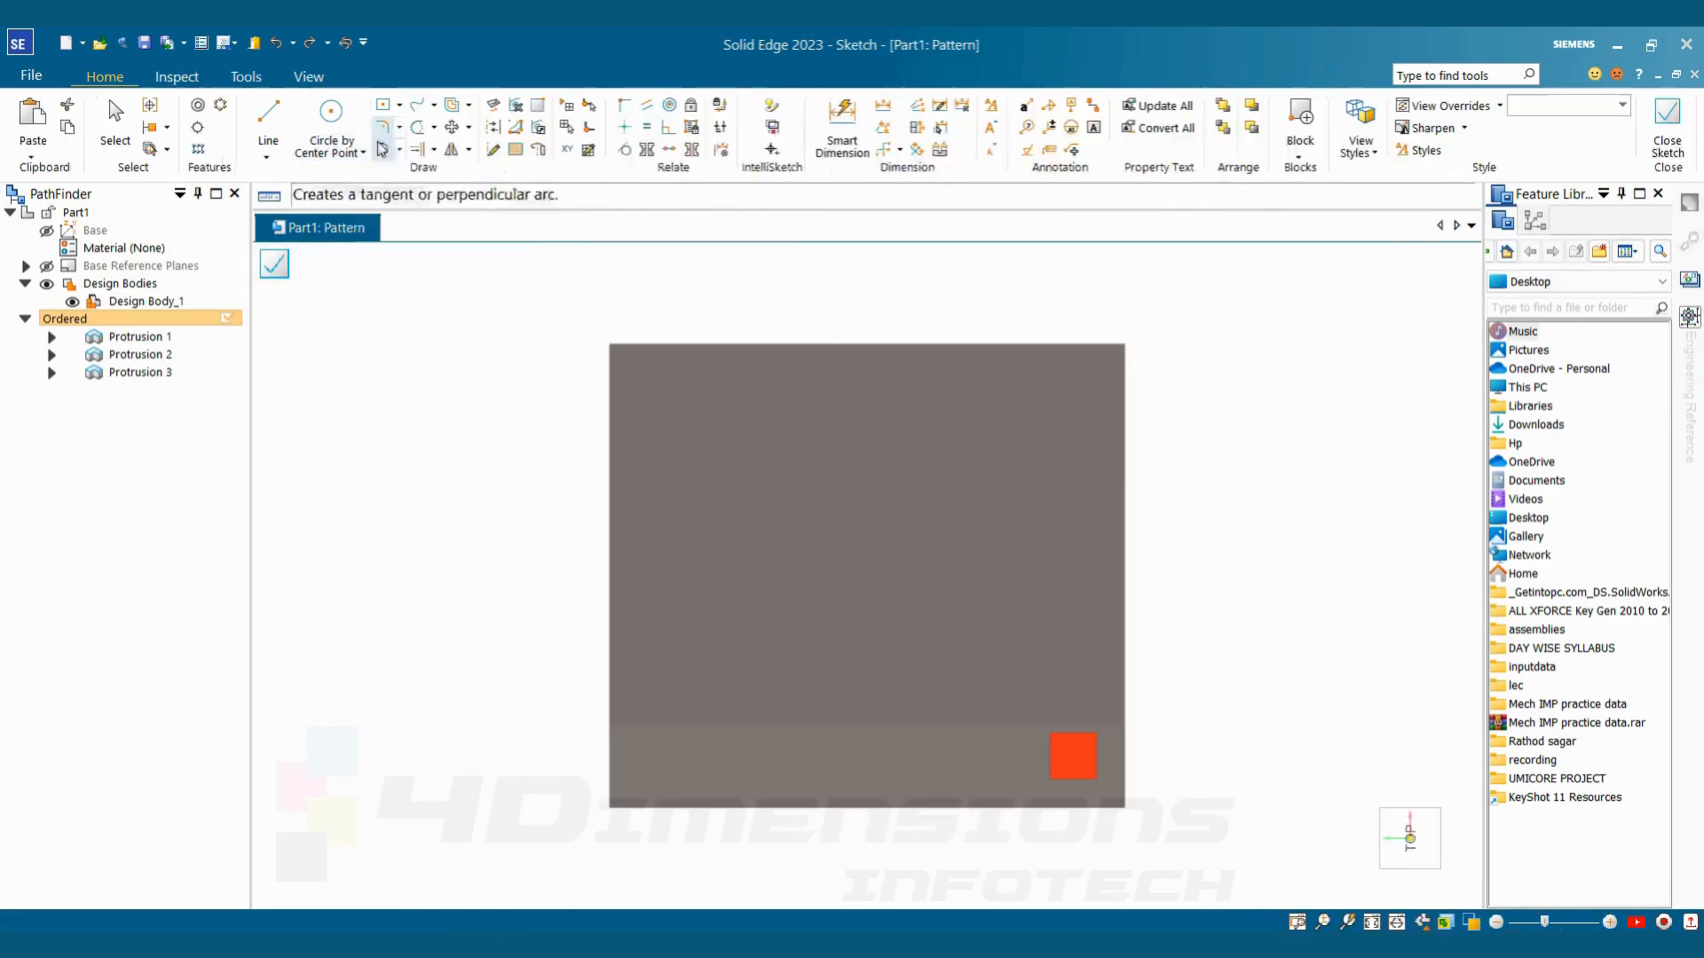
Draw a 4 by 4 rectangular pattern from the stud's centre, about 162 by 143 mm, and set its spacing mode to Fixed
left_click(198, 150)
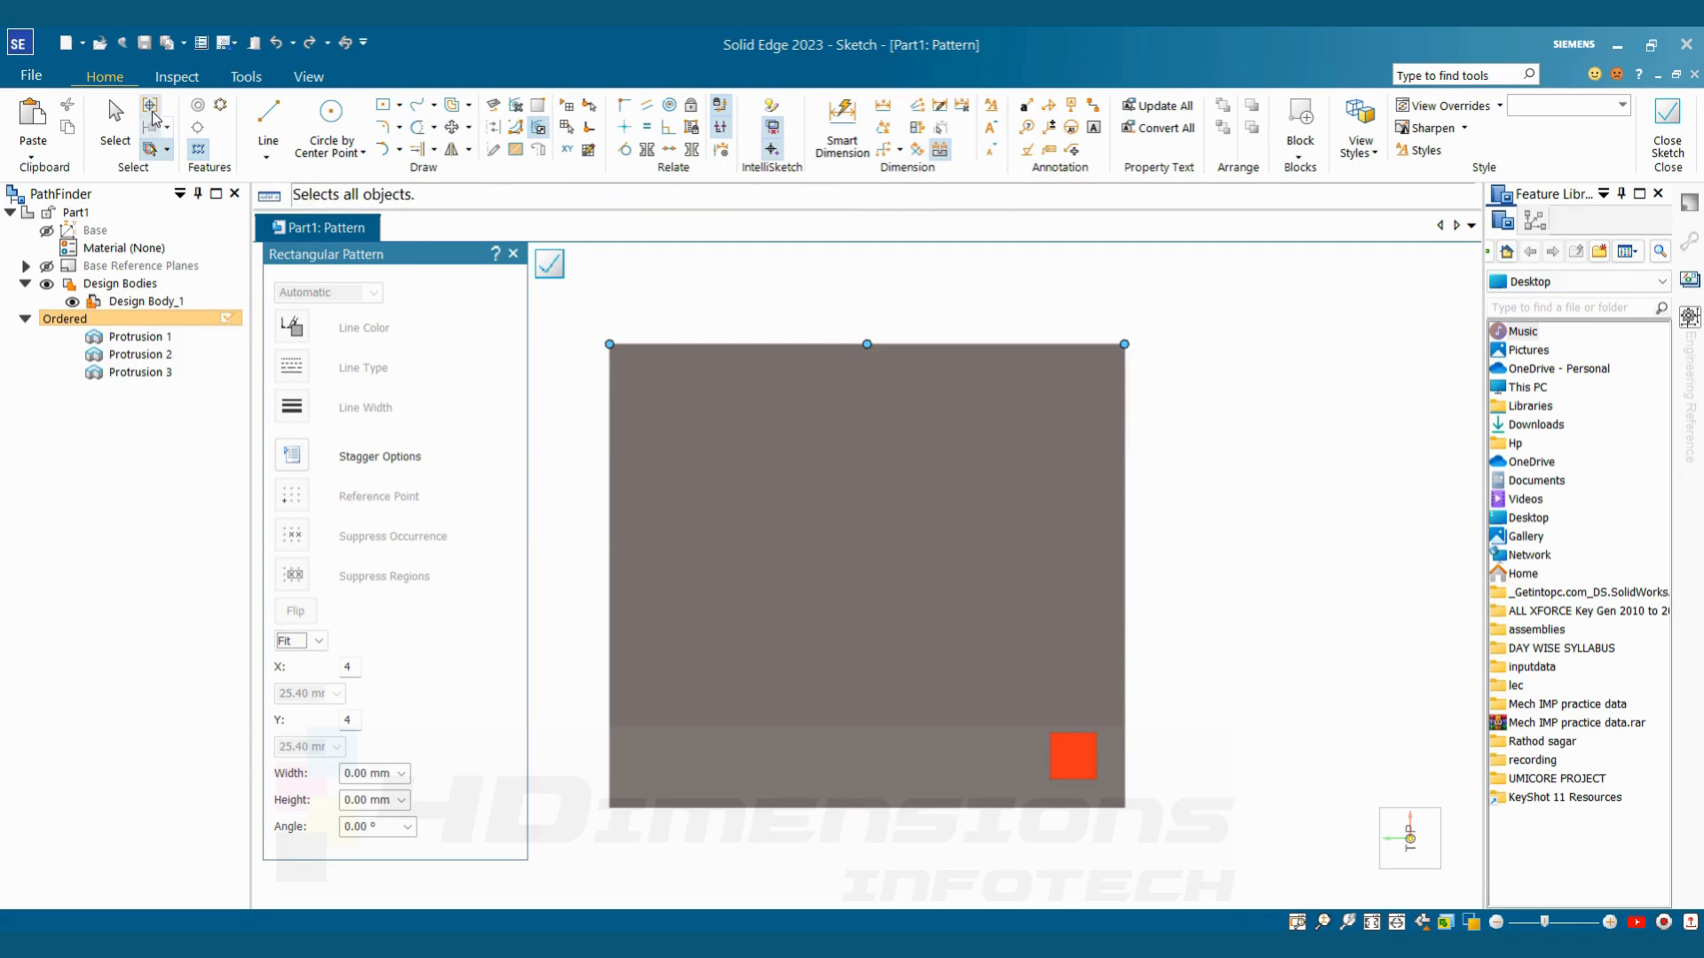
left_click(199, 152)
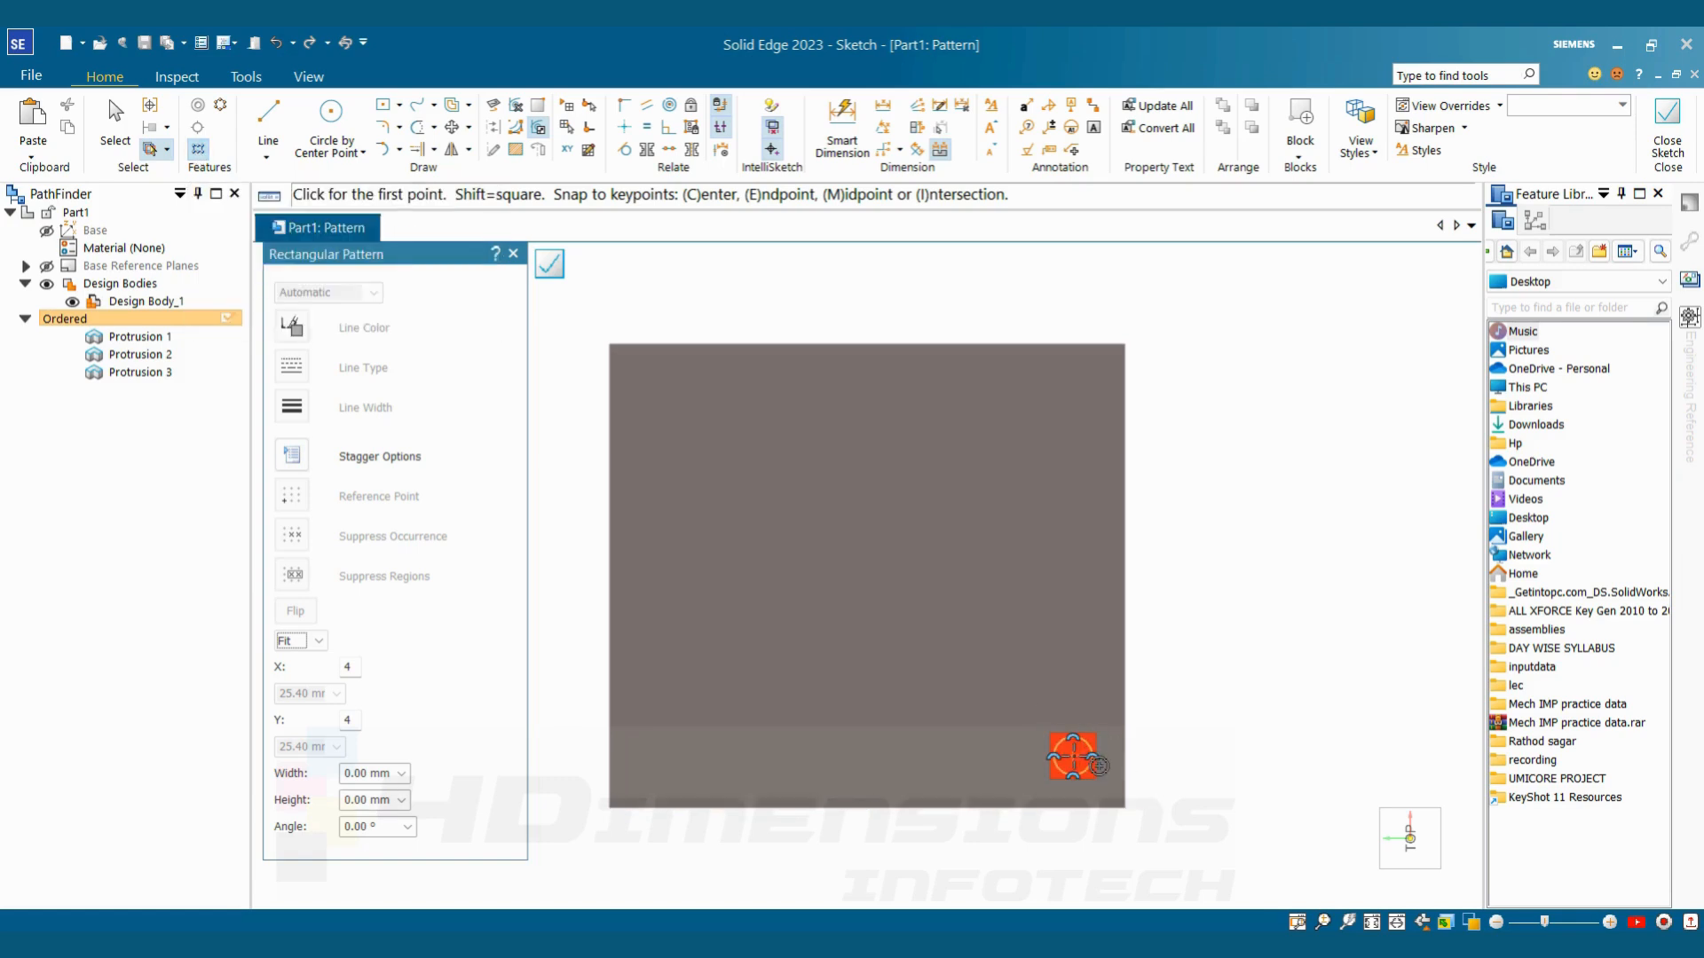
left_click(1073, 756)
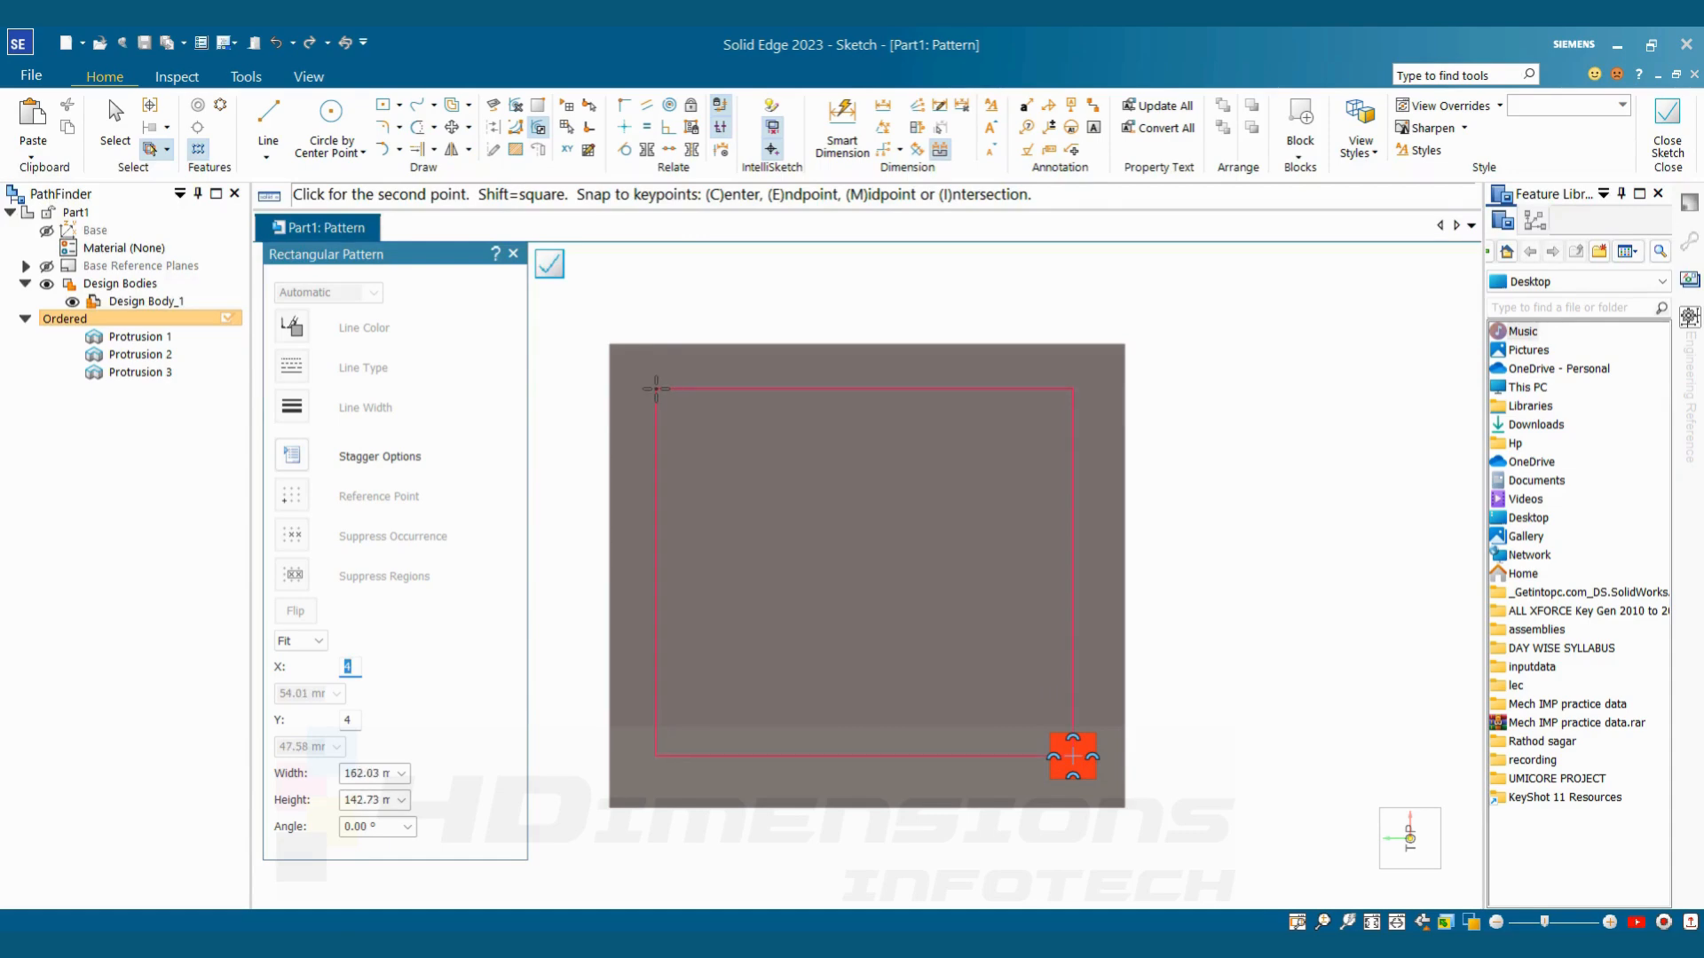
left_click(656, 388)
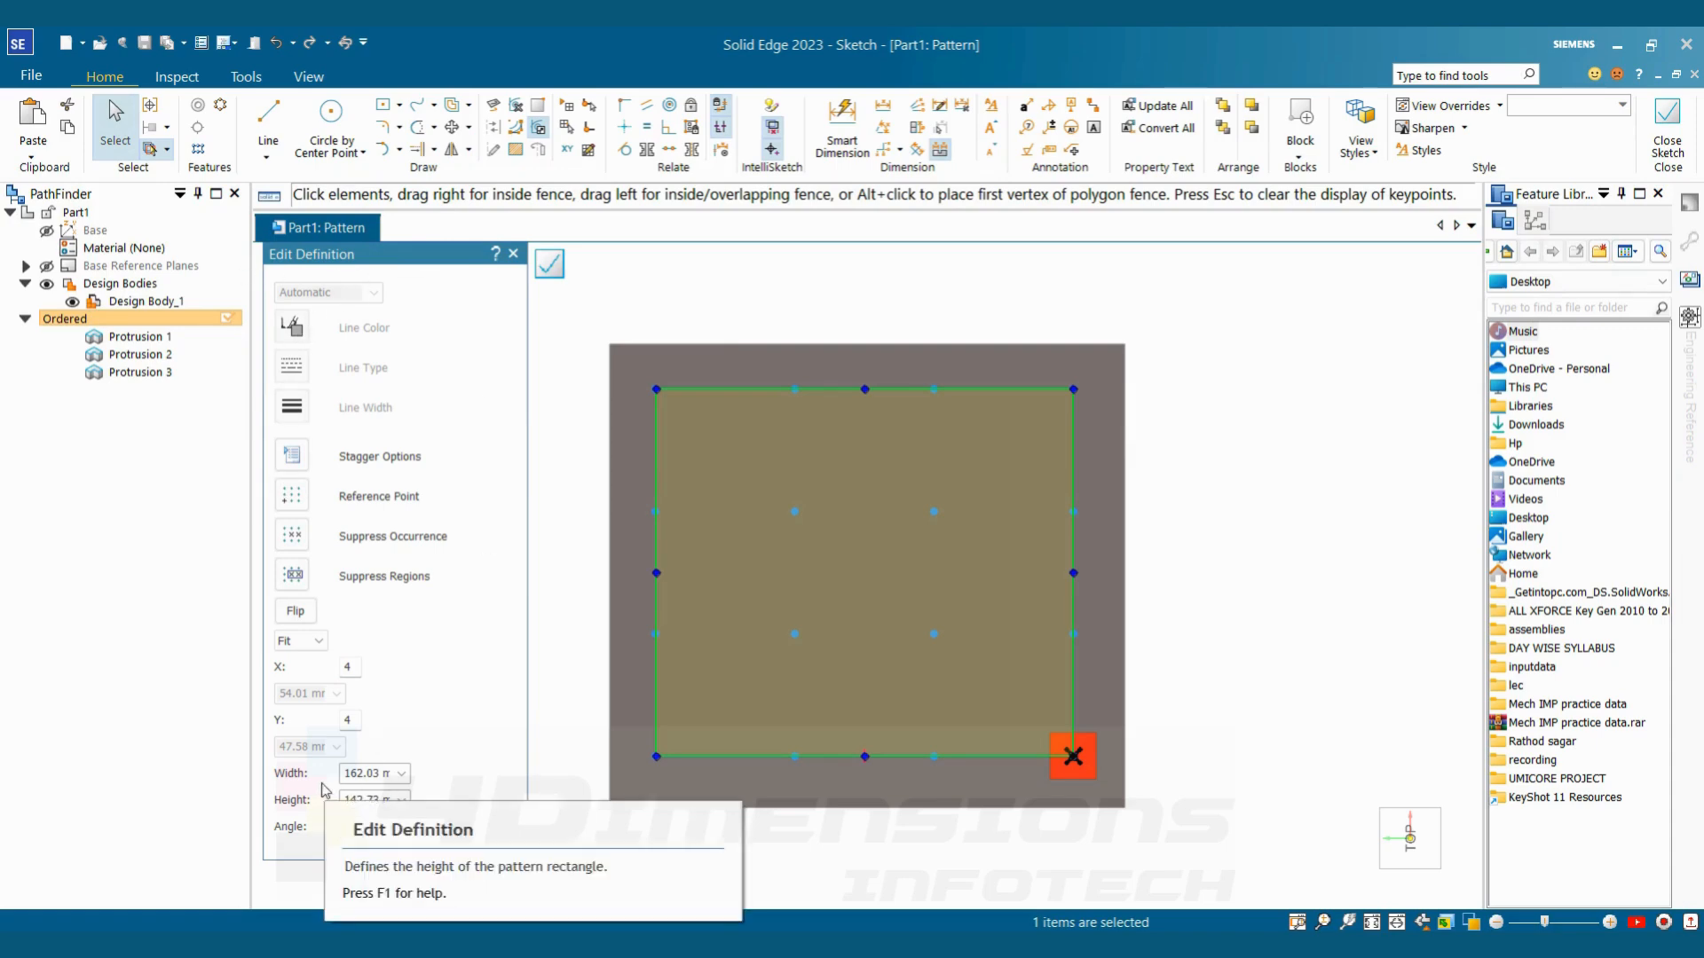
left_click(316, 643)
left_click(293, 688)
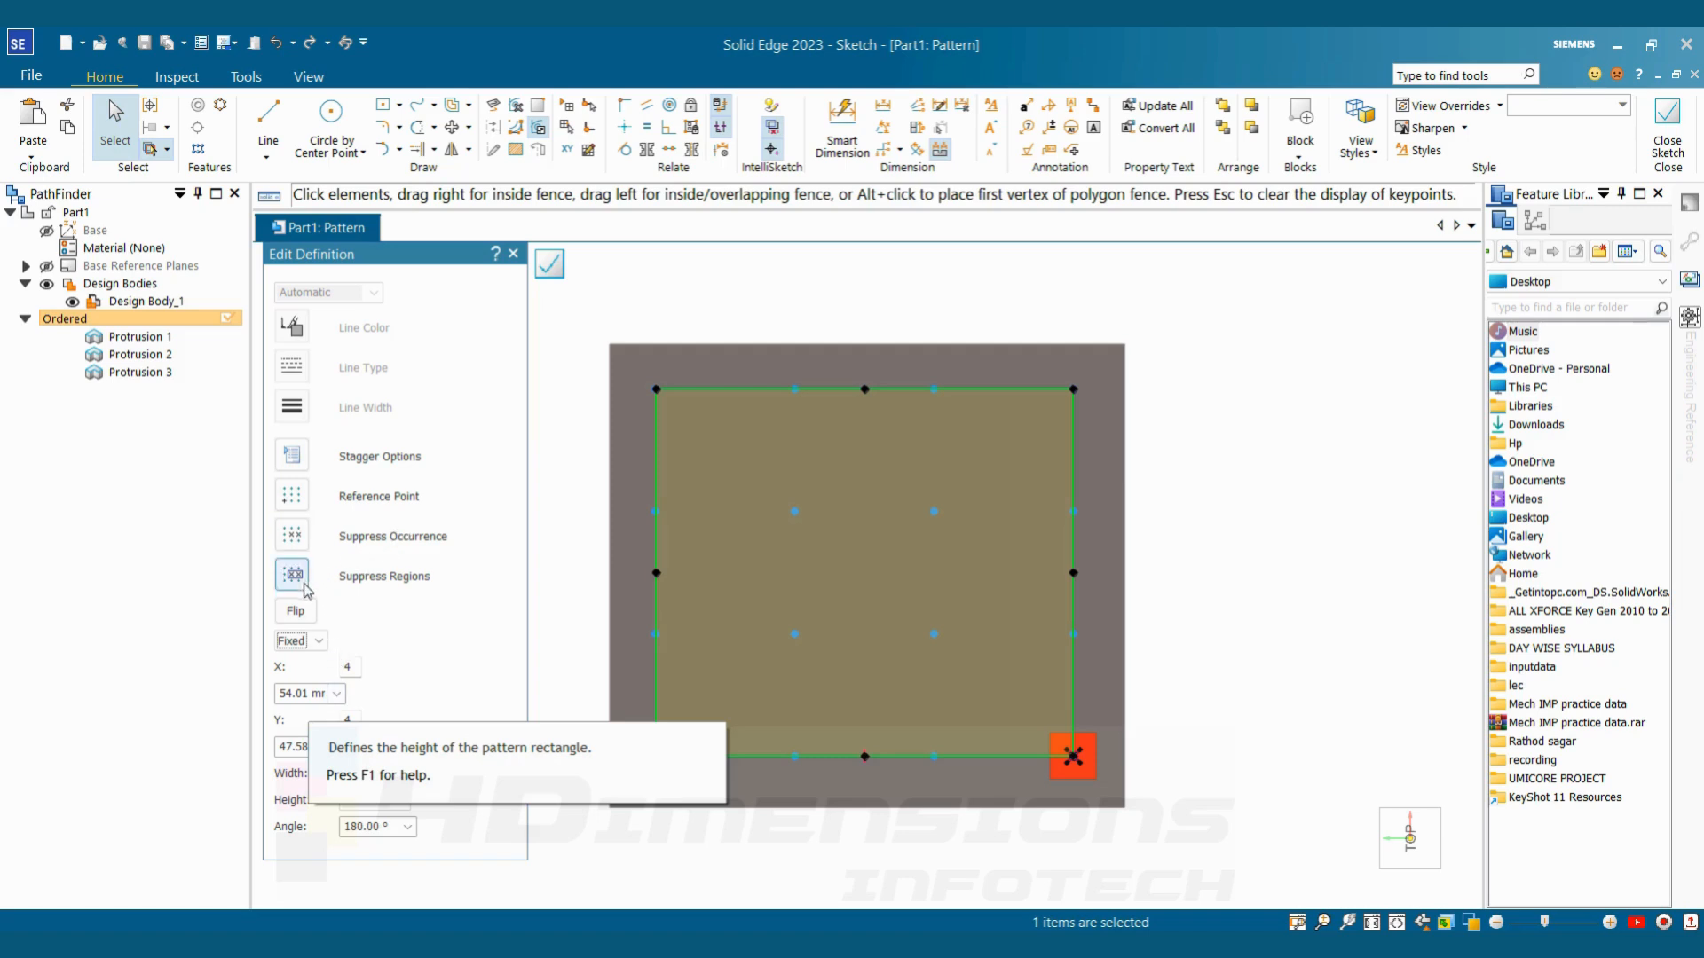
Suppress the four inner occurrences of the rectangular pattern, close its sketch and finish the pattern
left_click(293, 536)
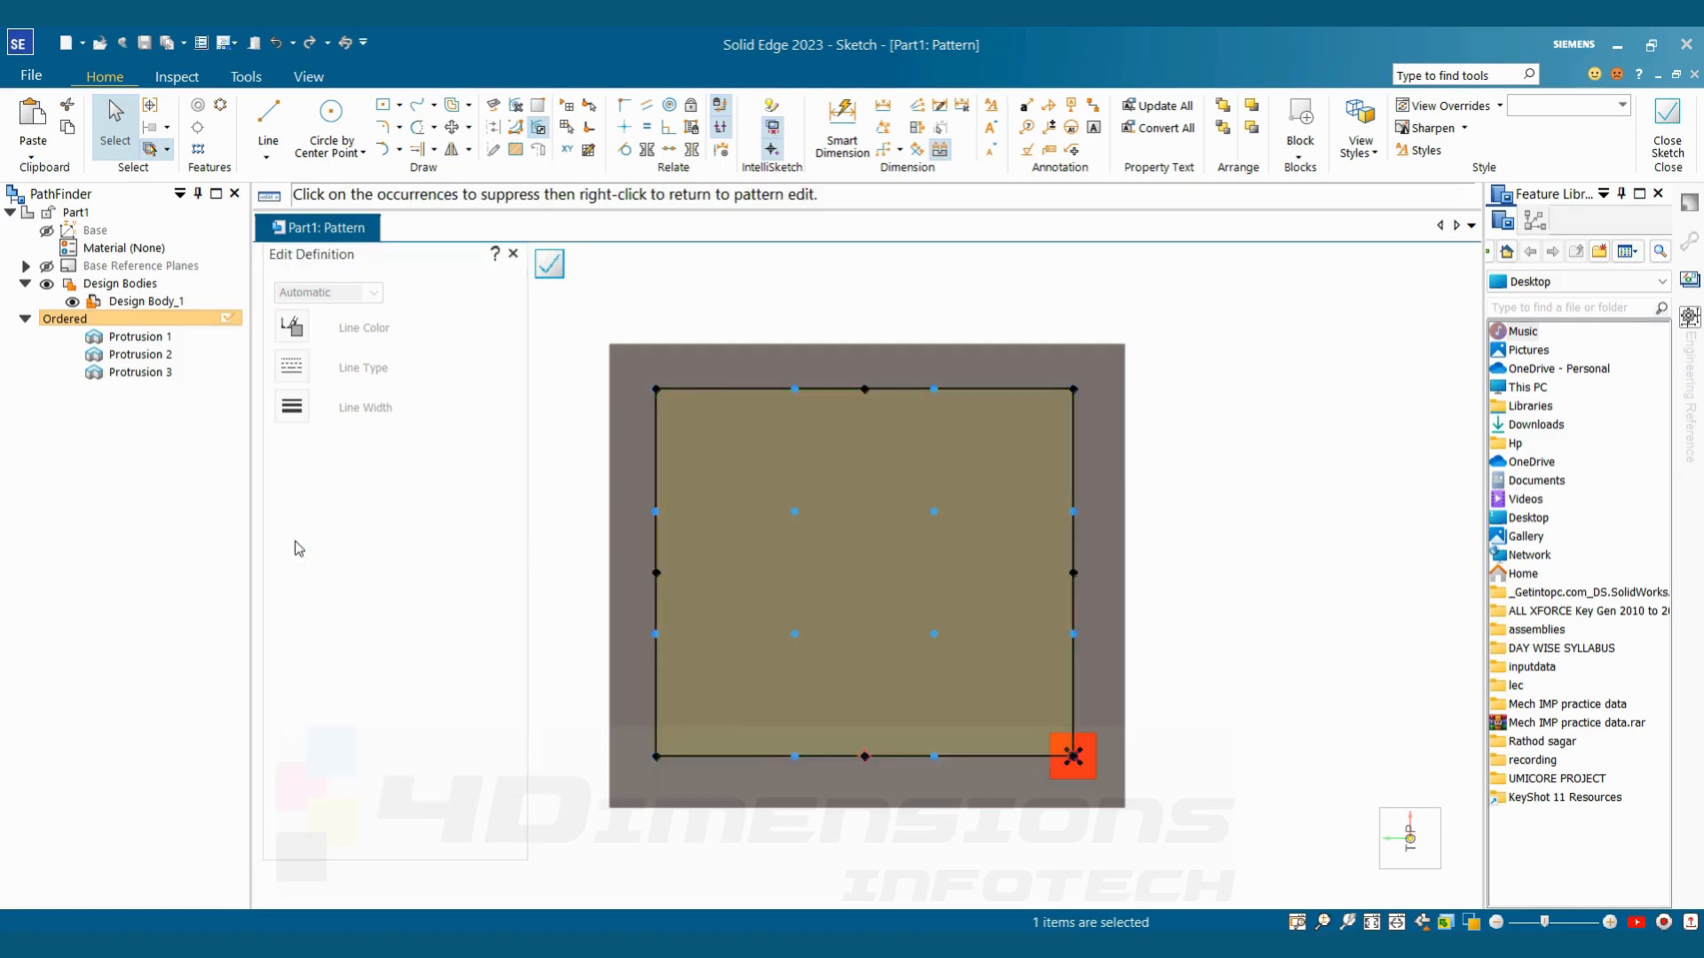
left_click(796, 512)
left_click(151, 110)
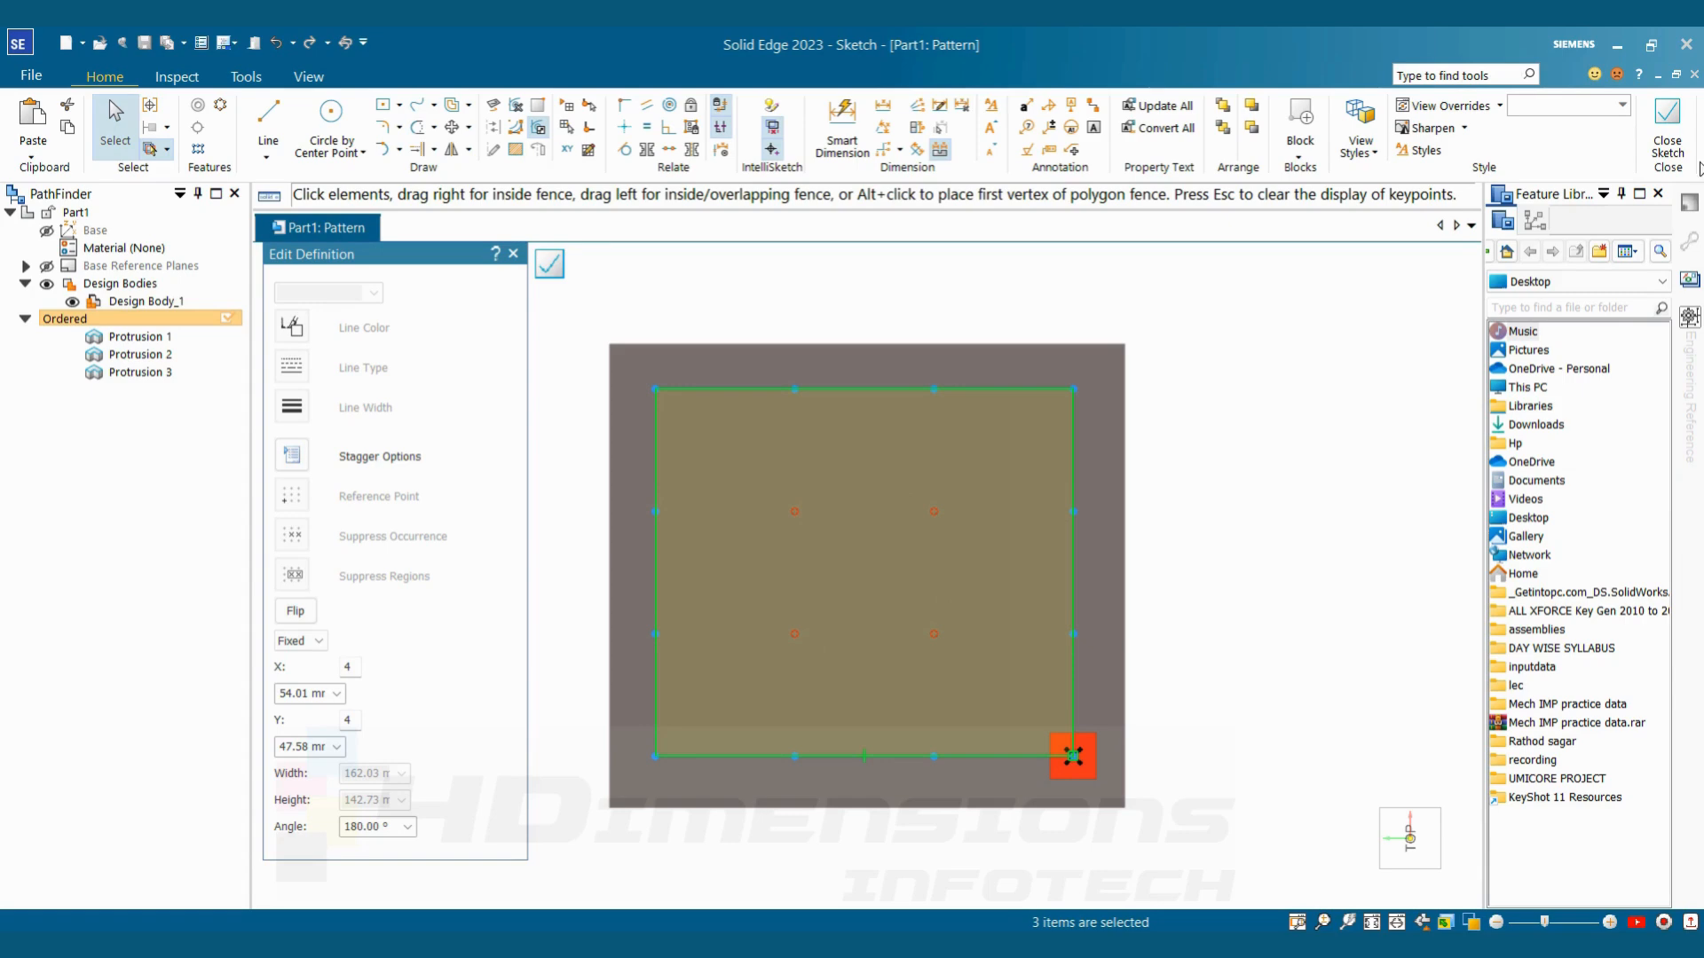
left_click(1667, 129)
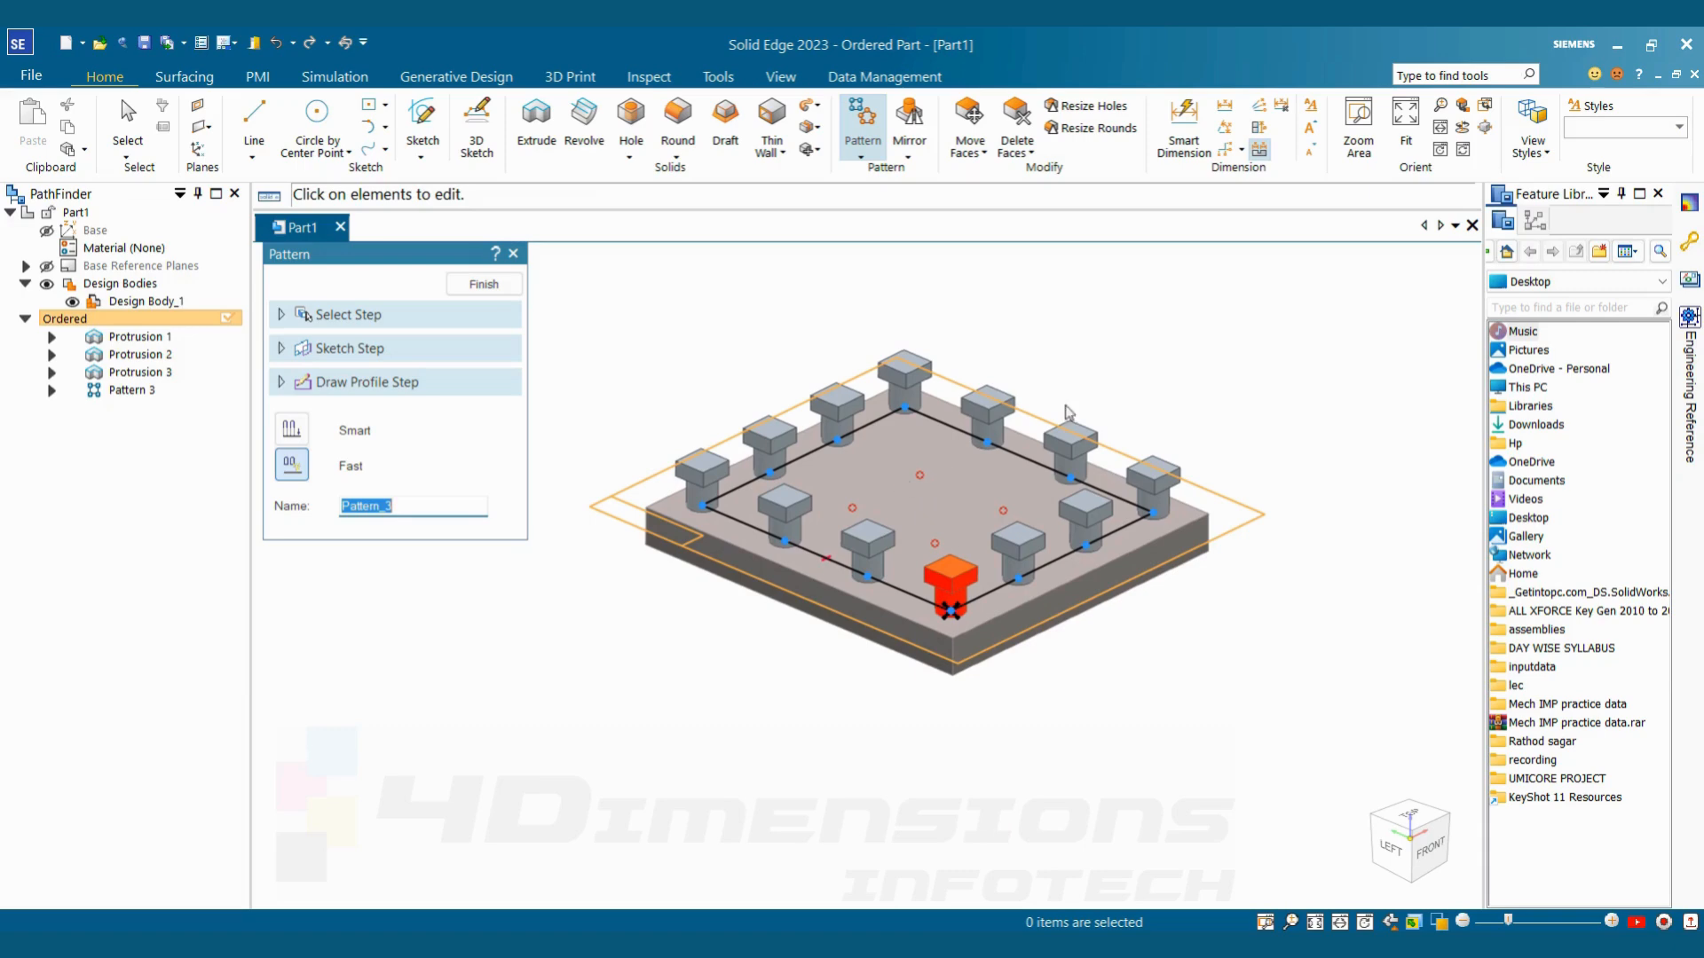
middle_click_drag(1064, 406, 1072, 445)
scroll(939, 456, "down", 2)
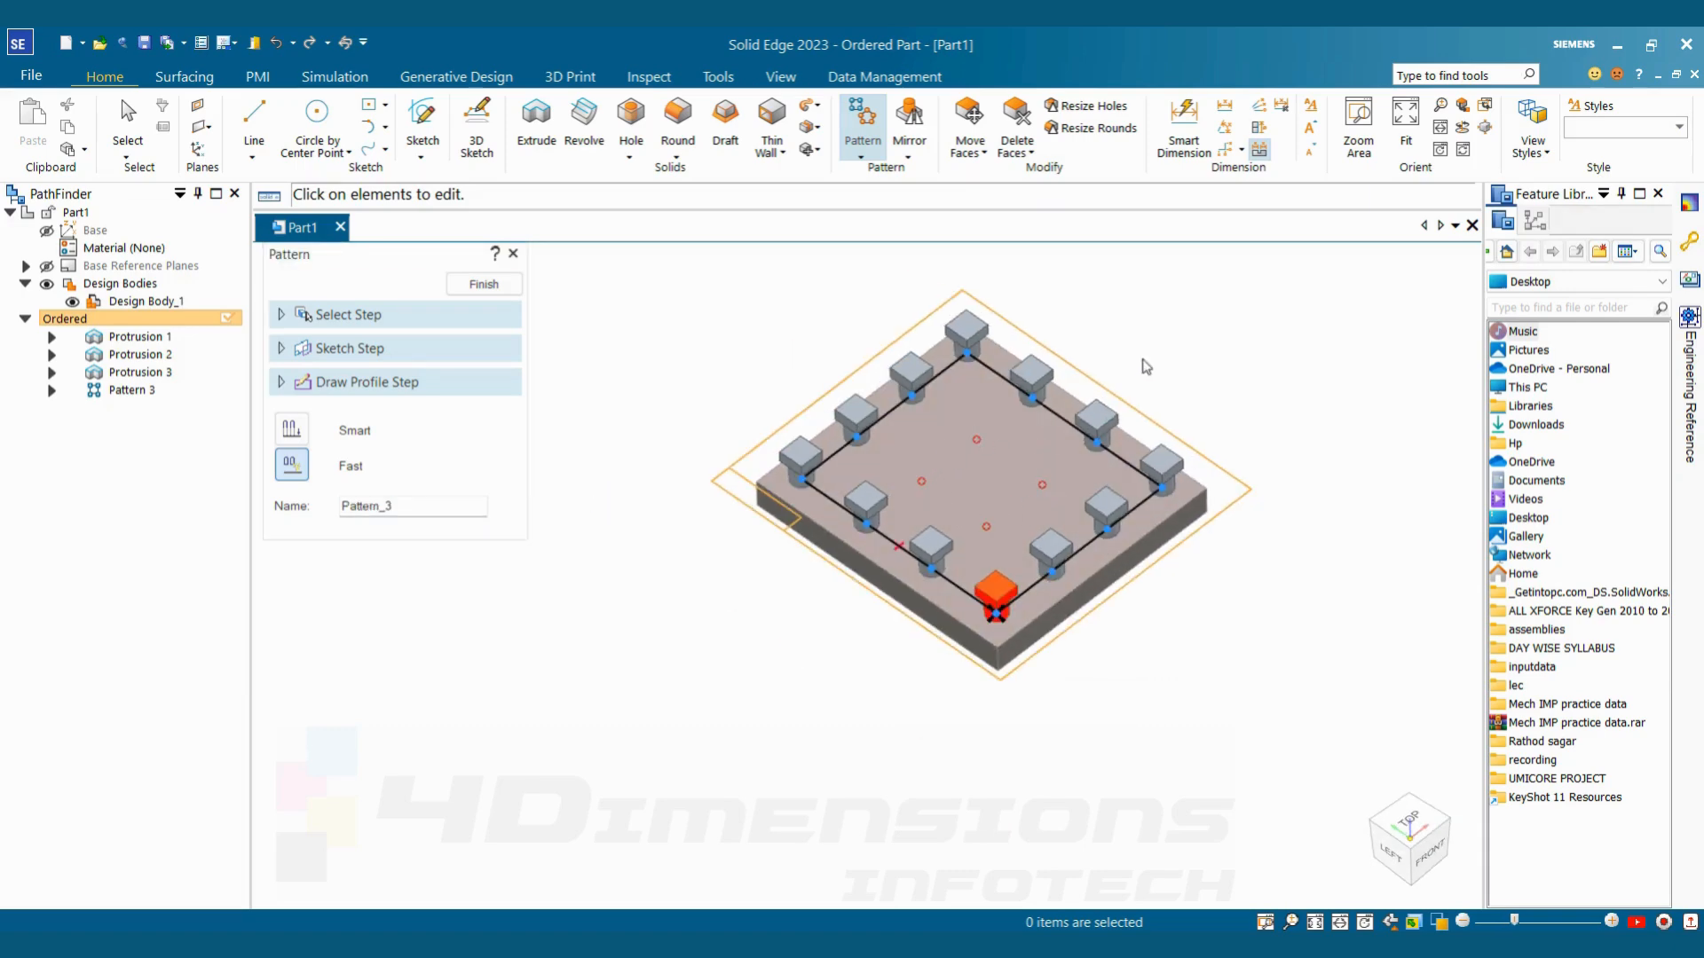
scroll(1046, 495, "up", 2)
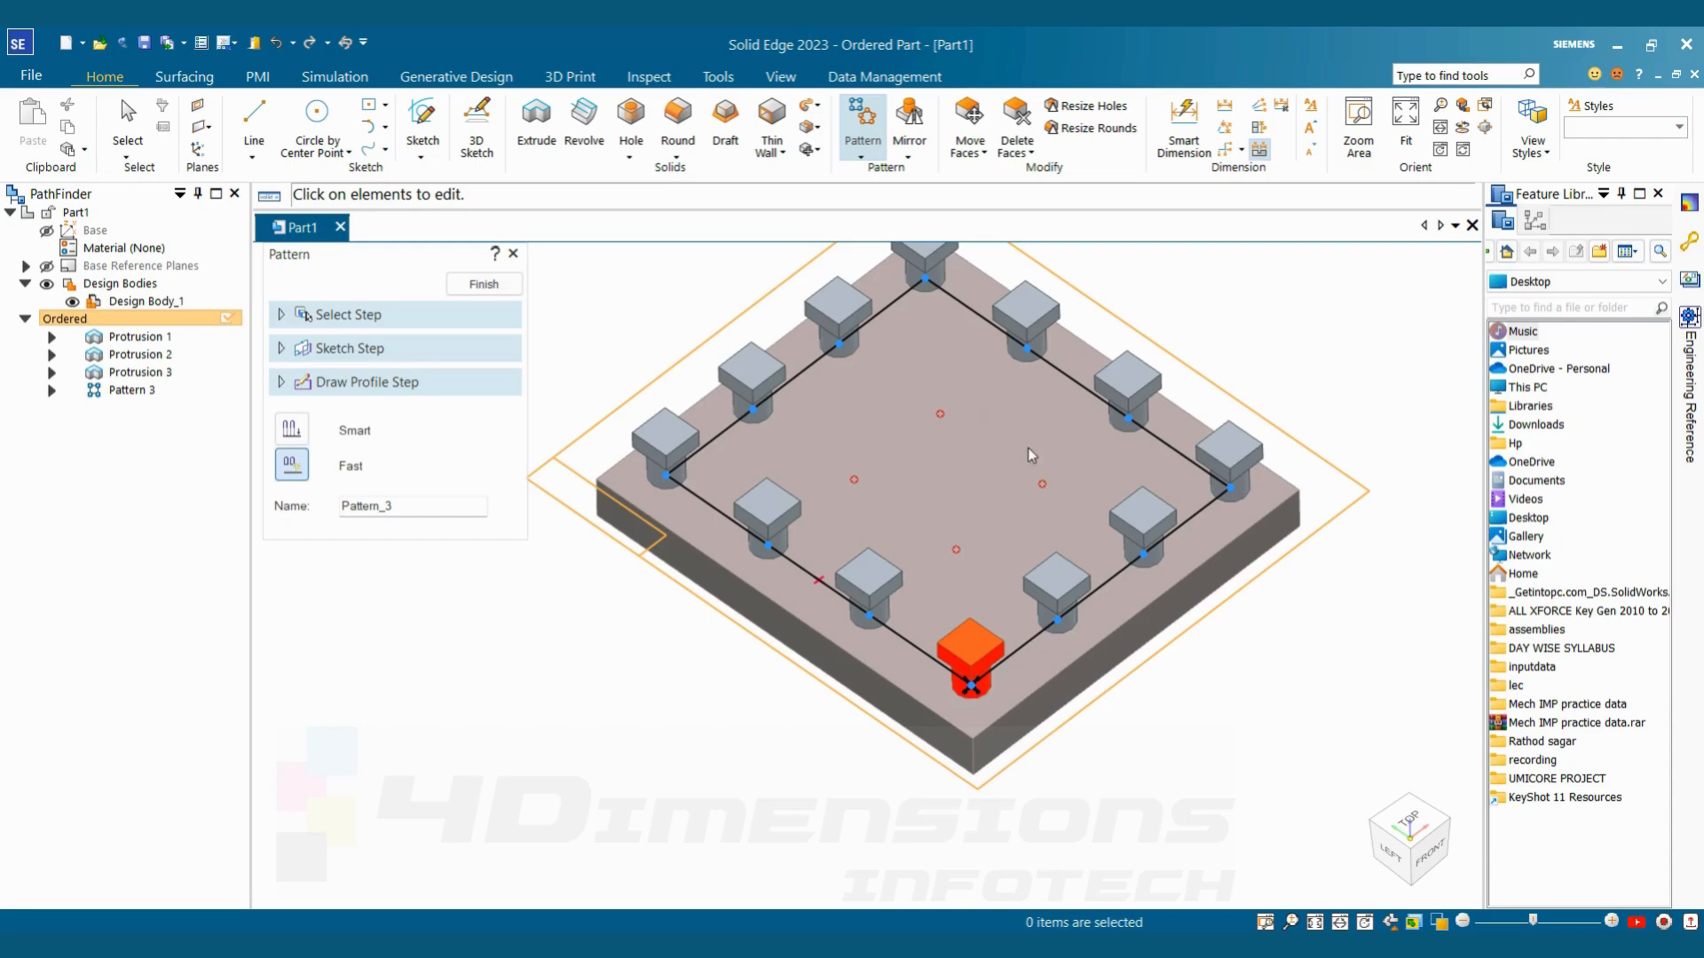
scroll(959, 524, "down", 3)
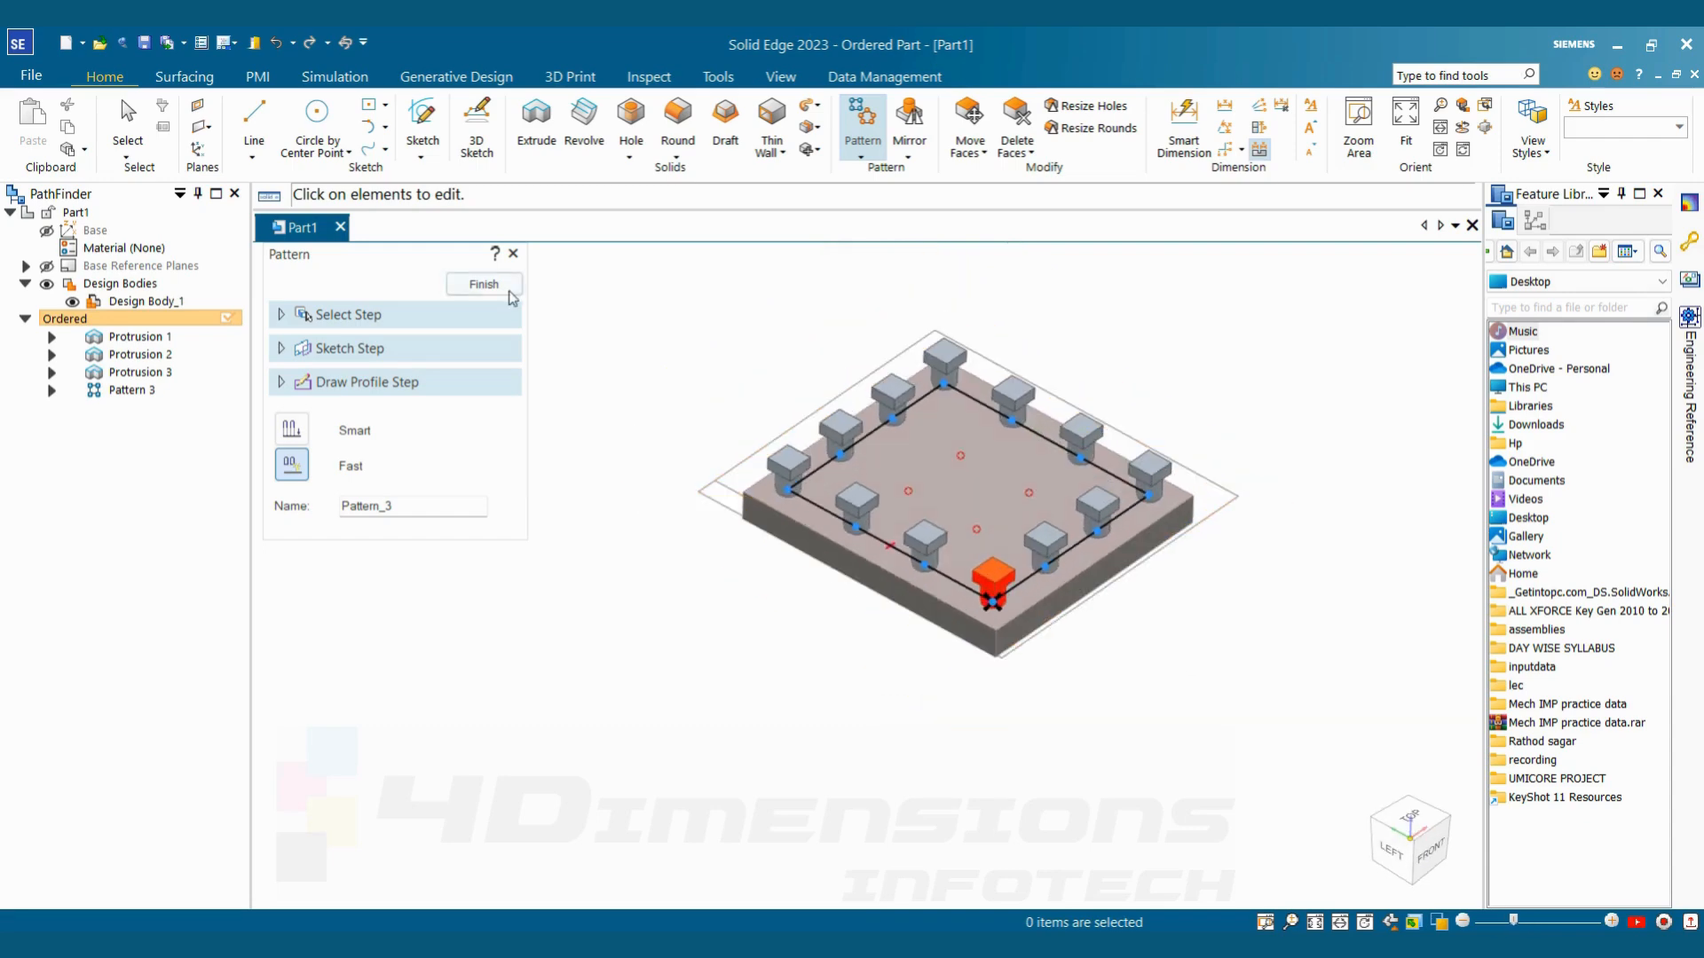
left_click(483, 284)
Reopen Pattern 3's profile to examine its suppressed occurrences and pattern settings, and finish without editing it
scroll(905, 444, "up", 2)
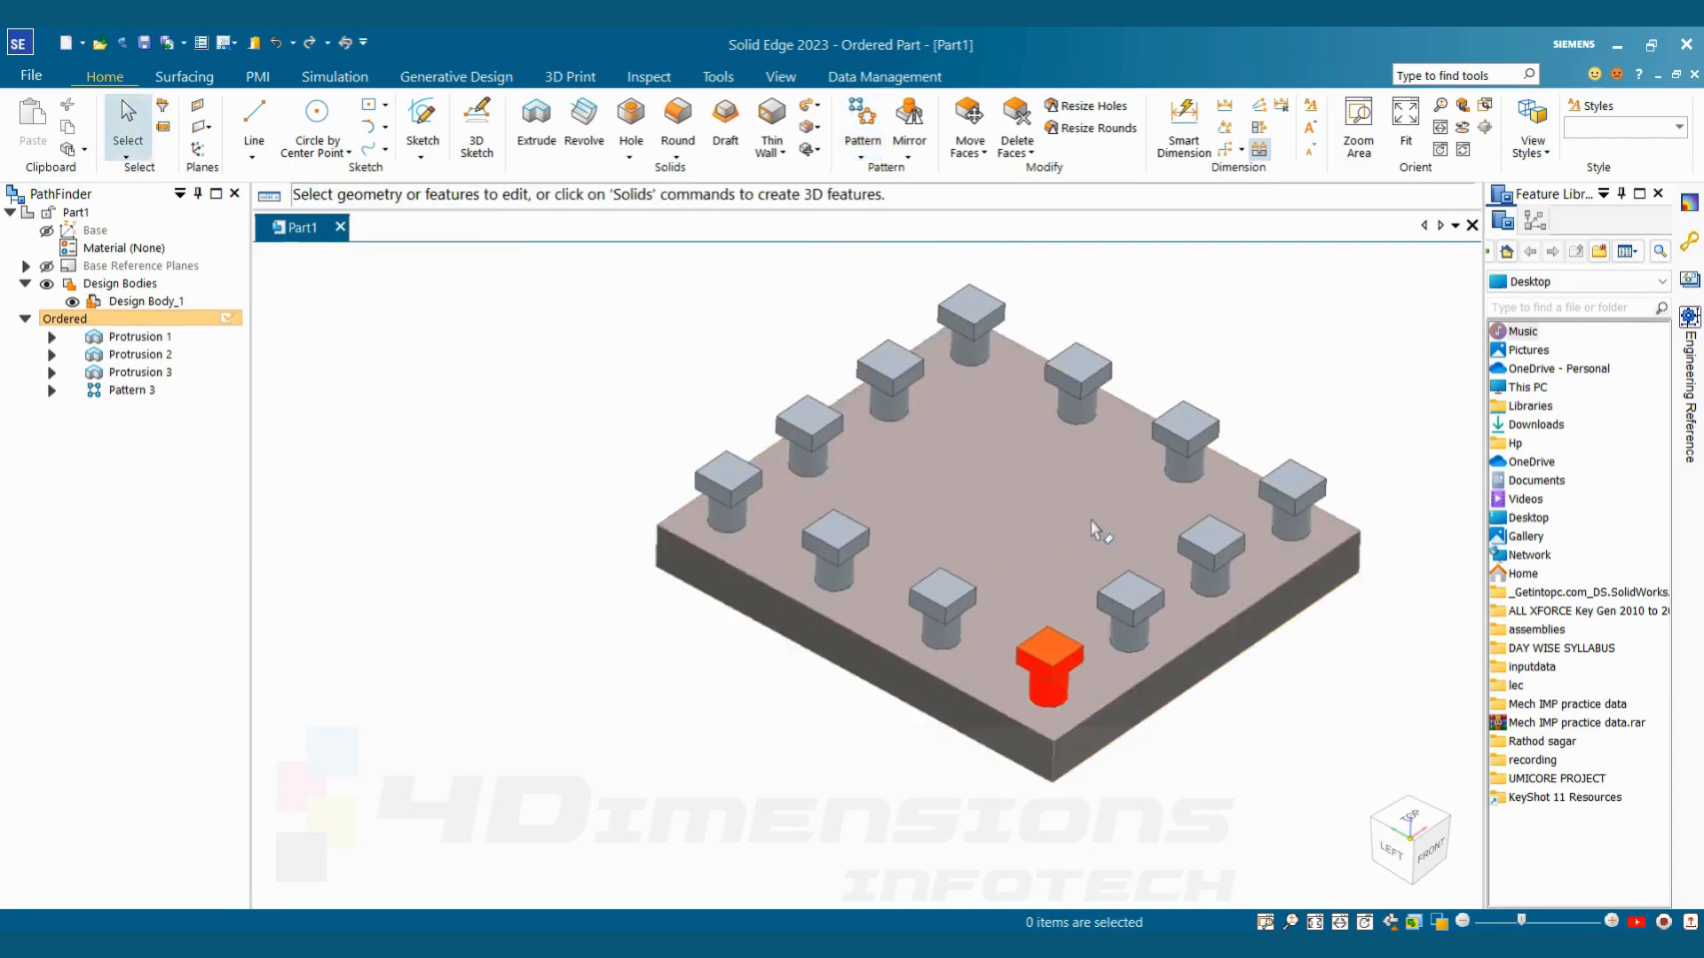
scroll(1097, 531, "down", 1)
middle_click_drag(1097, 532, 1295, 374)
scroll(1301, 380, "down", 1)
scroll(1304, 384, "up", 2)
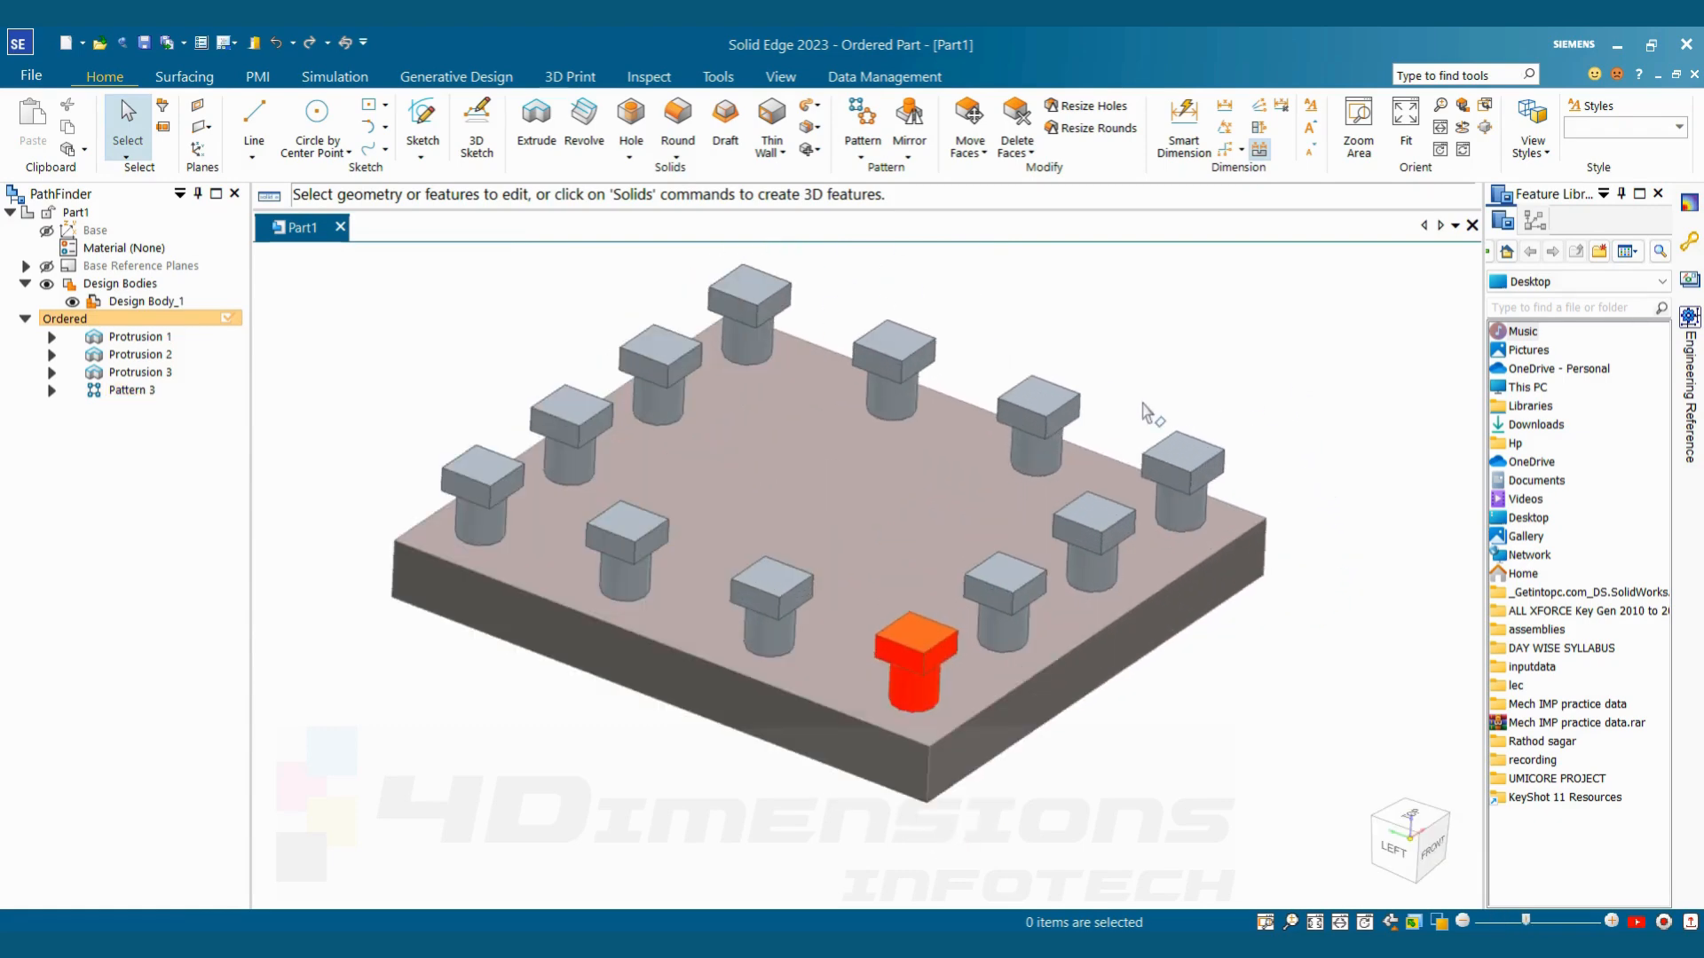
left_click(127, 391)
left_click(165, 318)
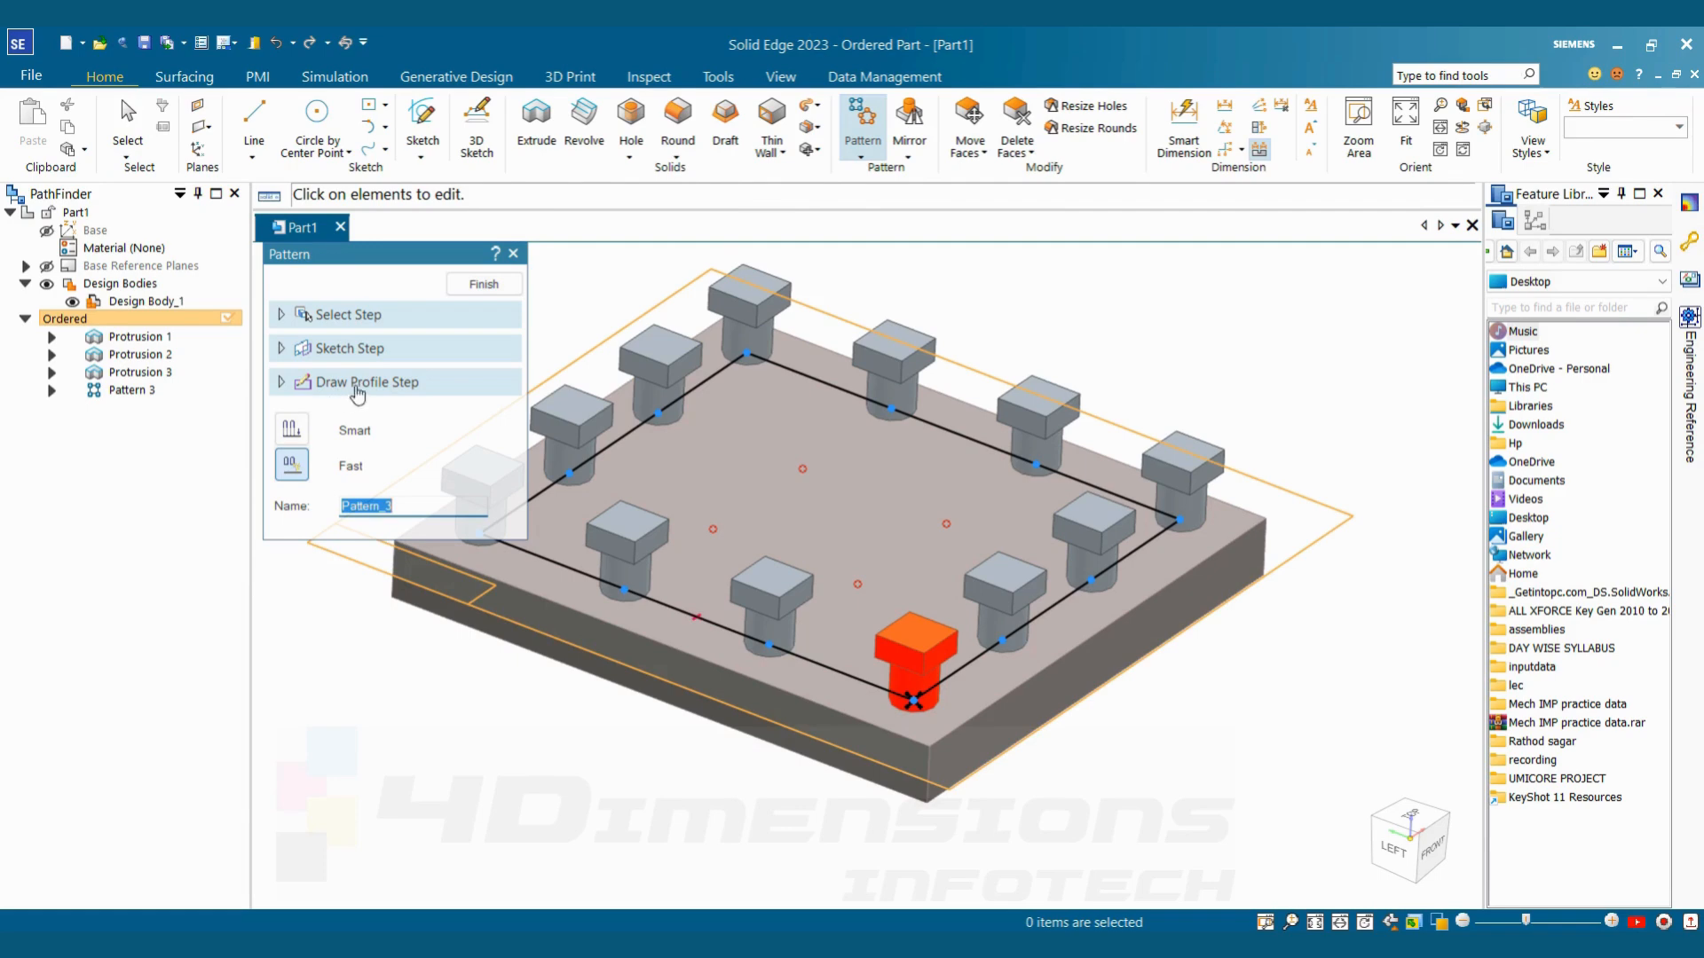
left_click(379, 383)
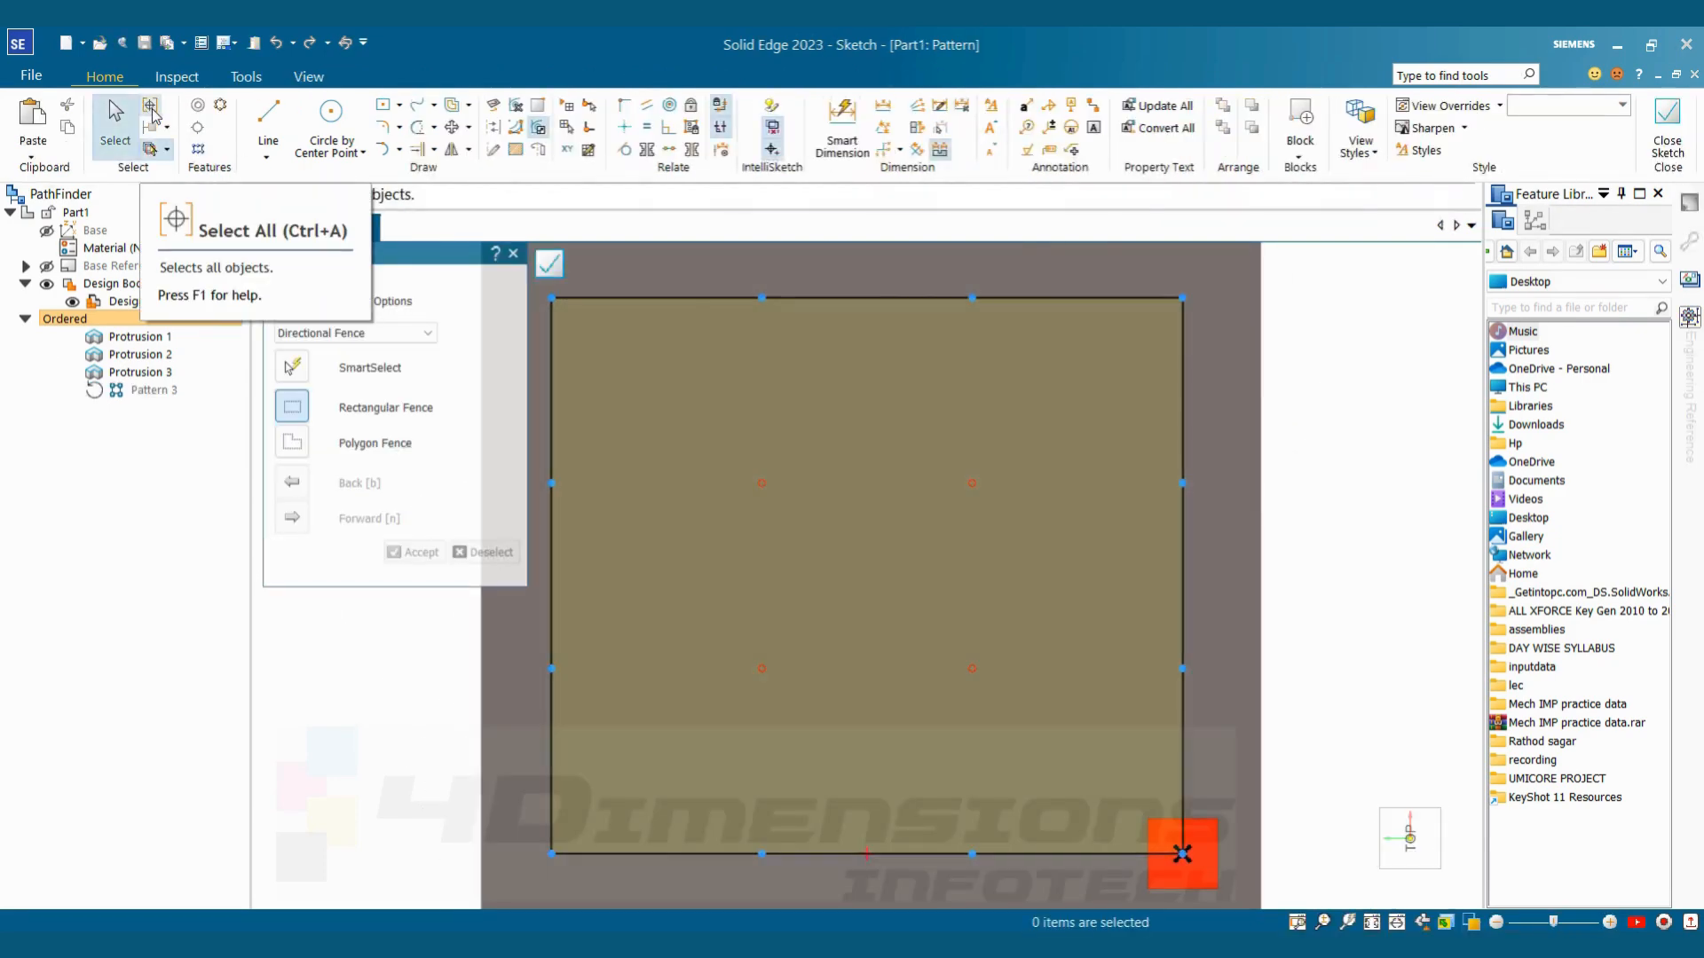
left_click(151, 113)
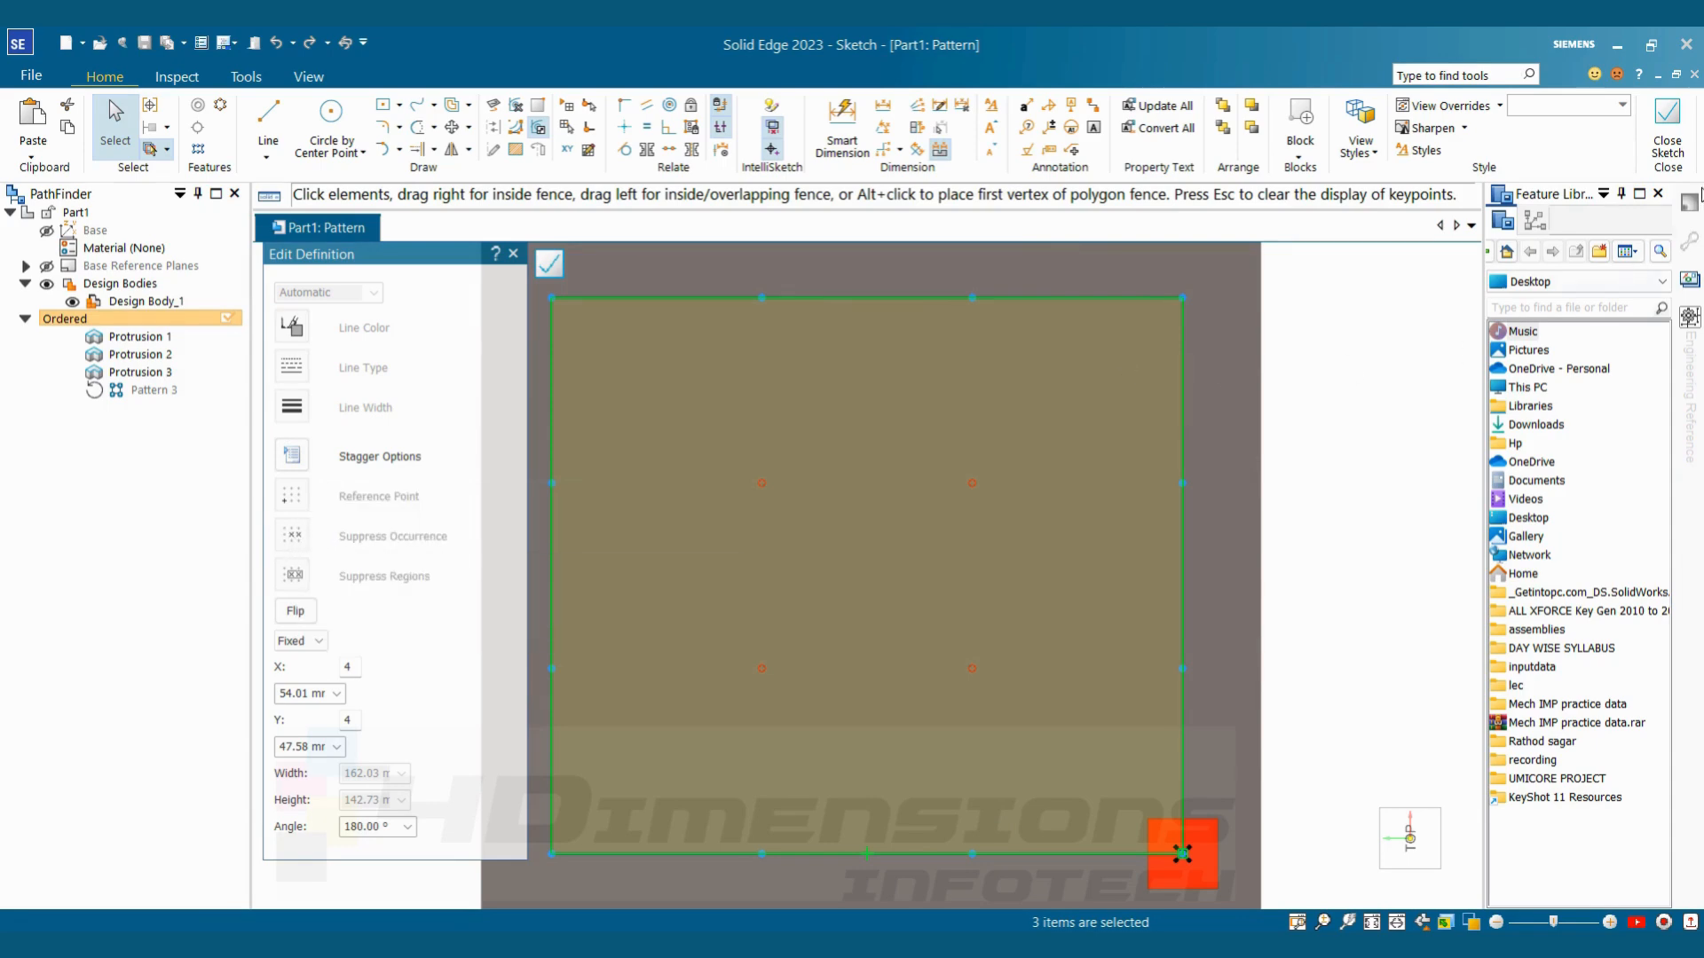
left_click(1669, 133)
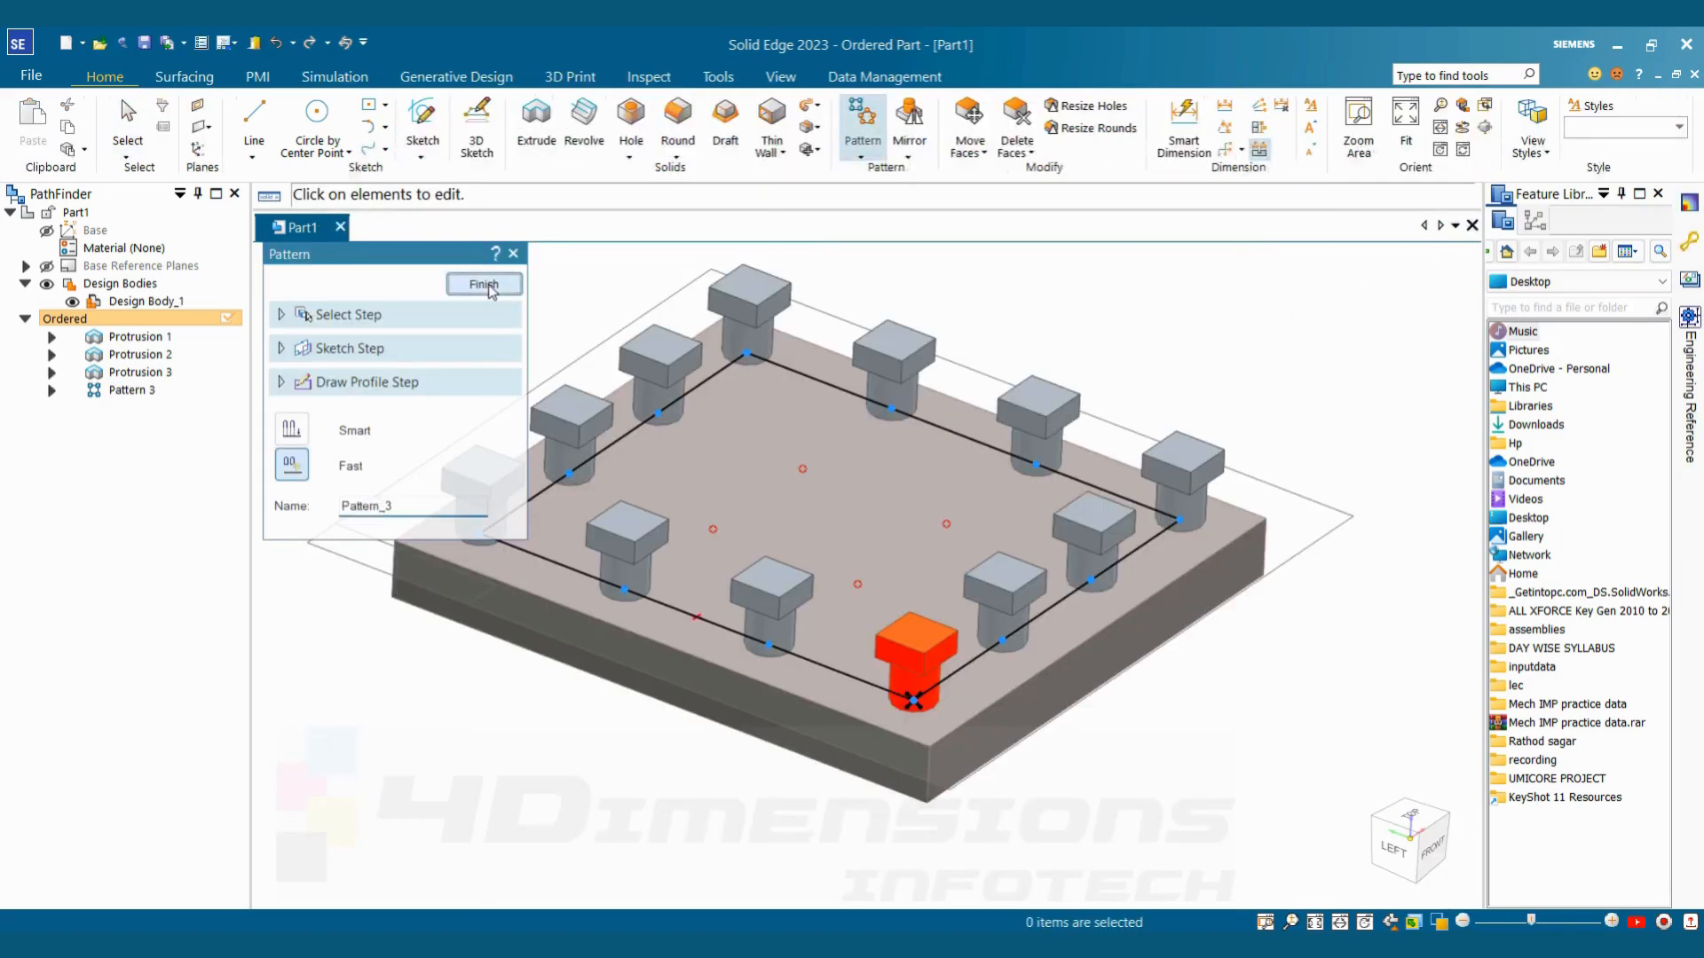
left_click(487, 286)
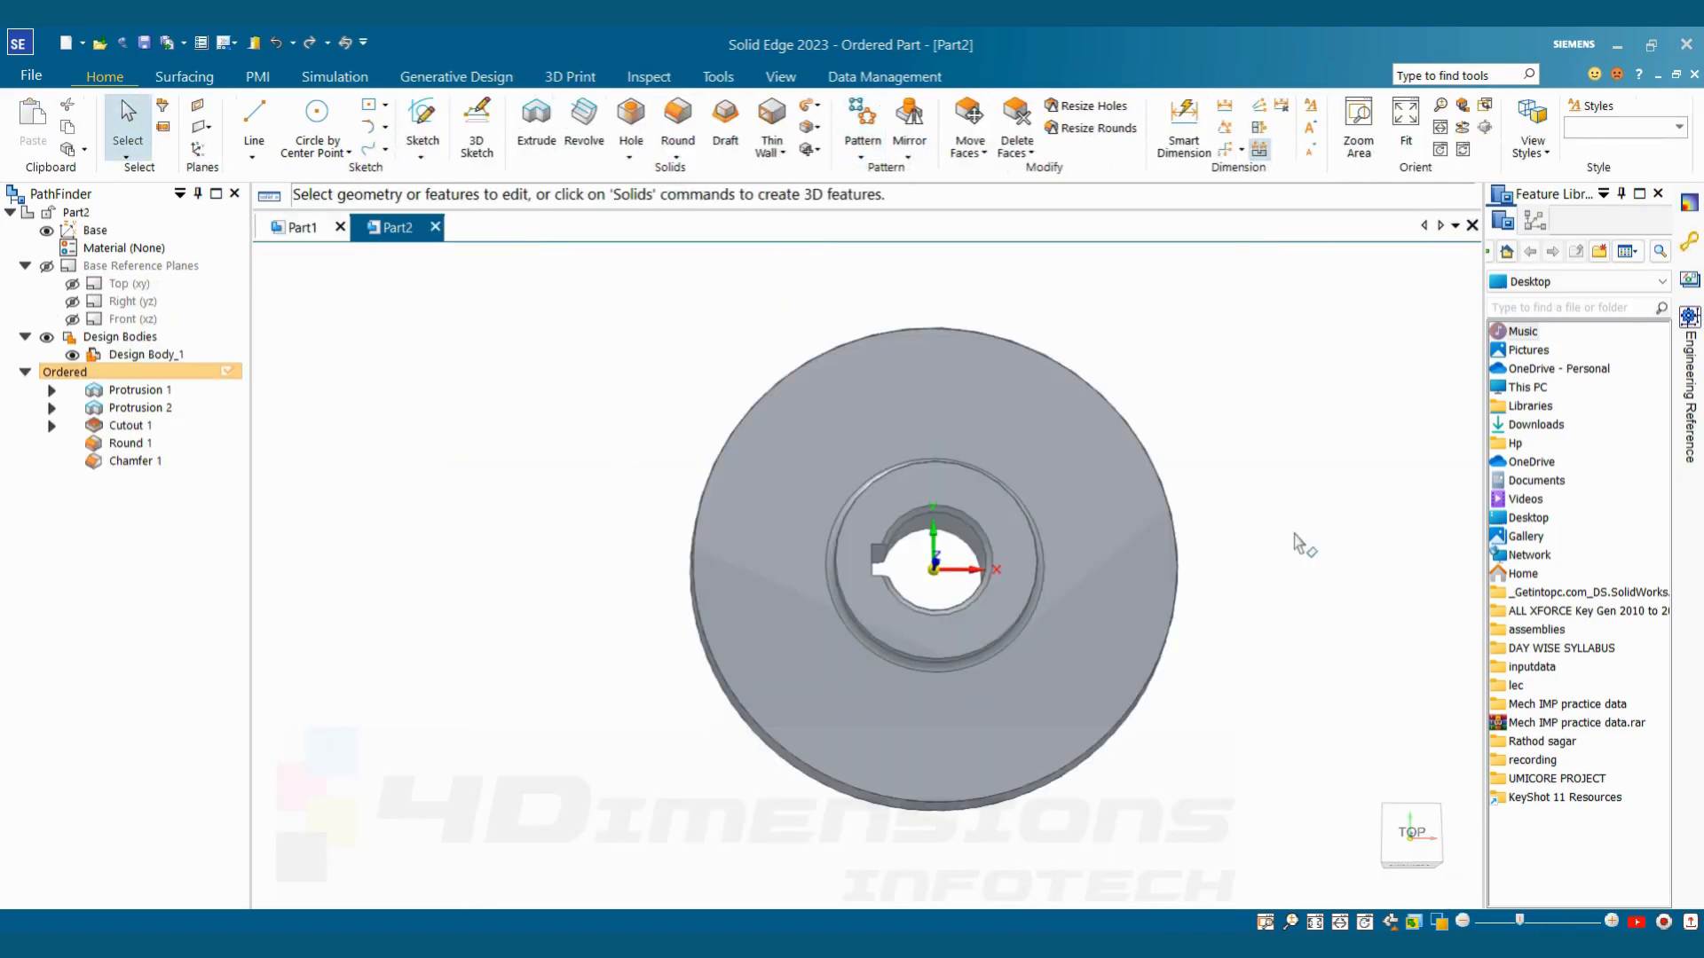
Examine the disc and hub in Part2 from several angles and compare them with the toothed wheel's reference drawing
middle_click_drag(1289, 487, 1247, 417)
scroll(1248, 422, "down", 3)
scroll(1245, 409, "up", 4)
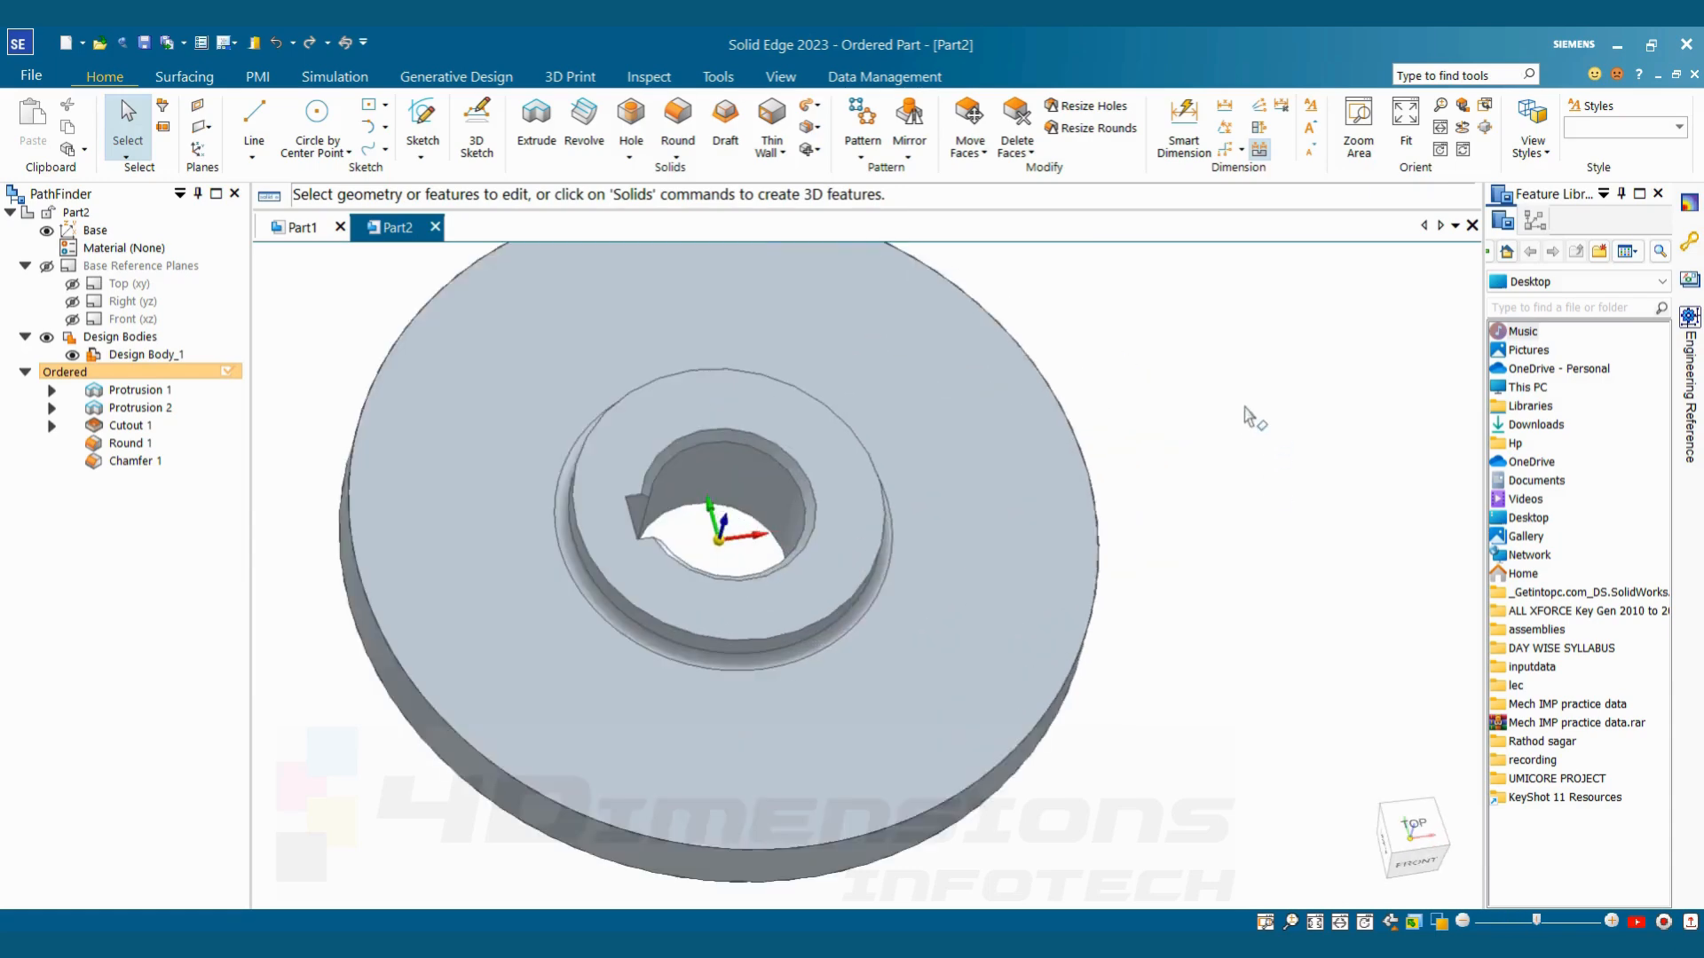
scroll(1247, 417, "down", 2)
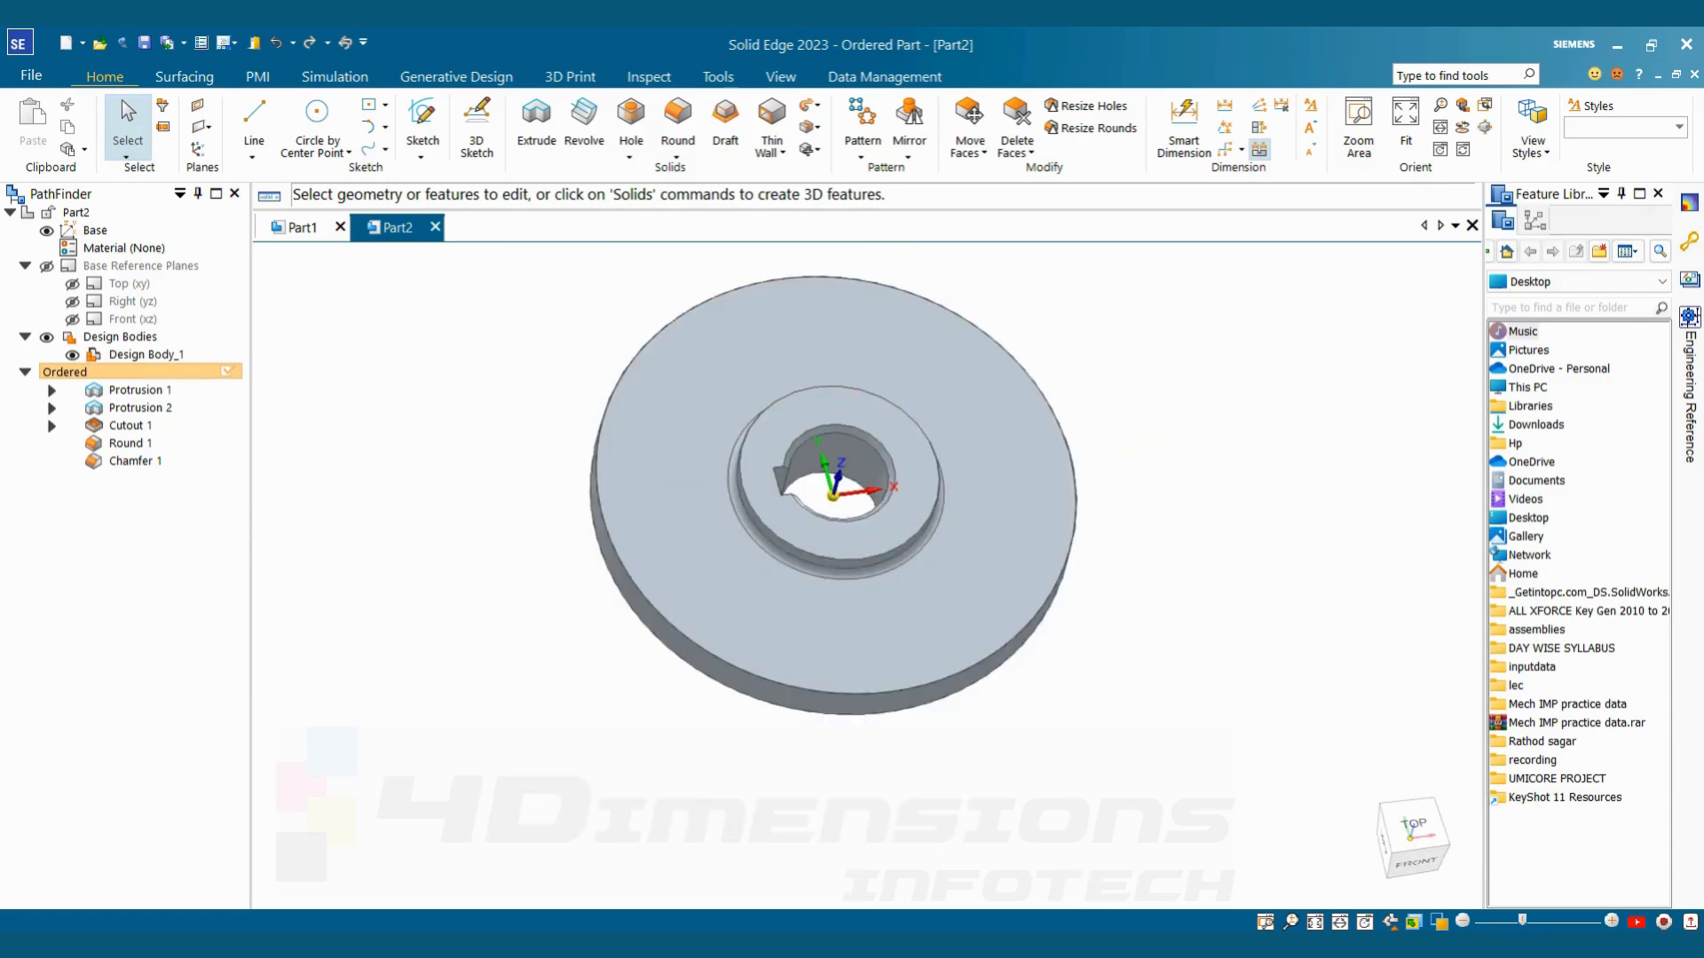
key("alt+Tab")
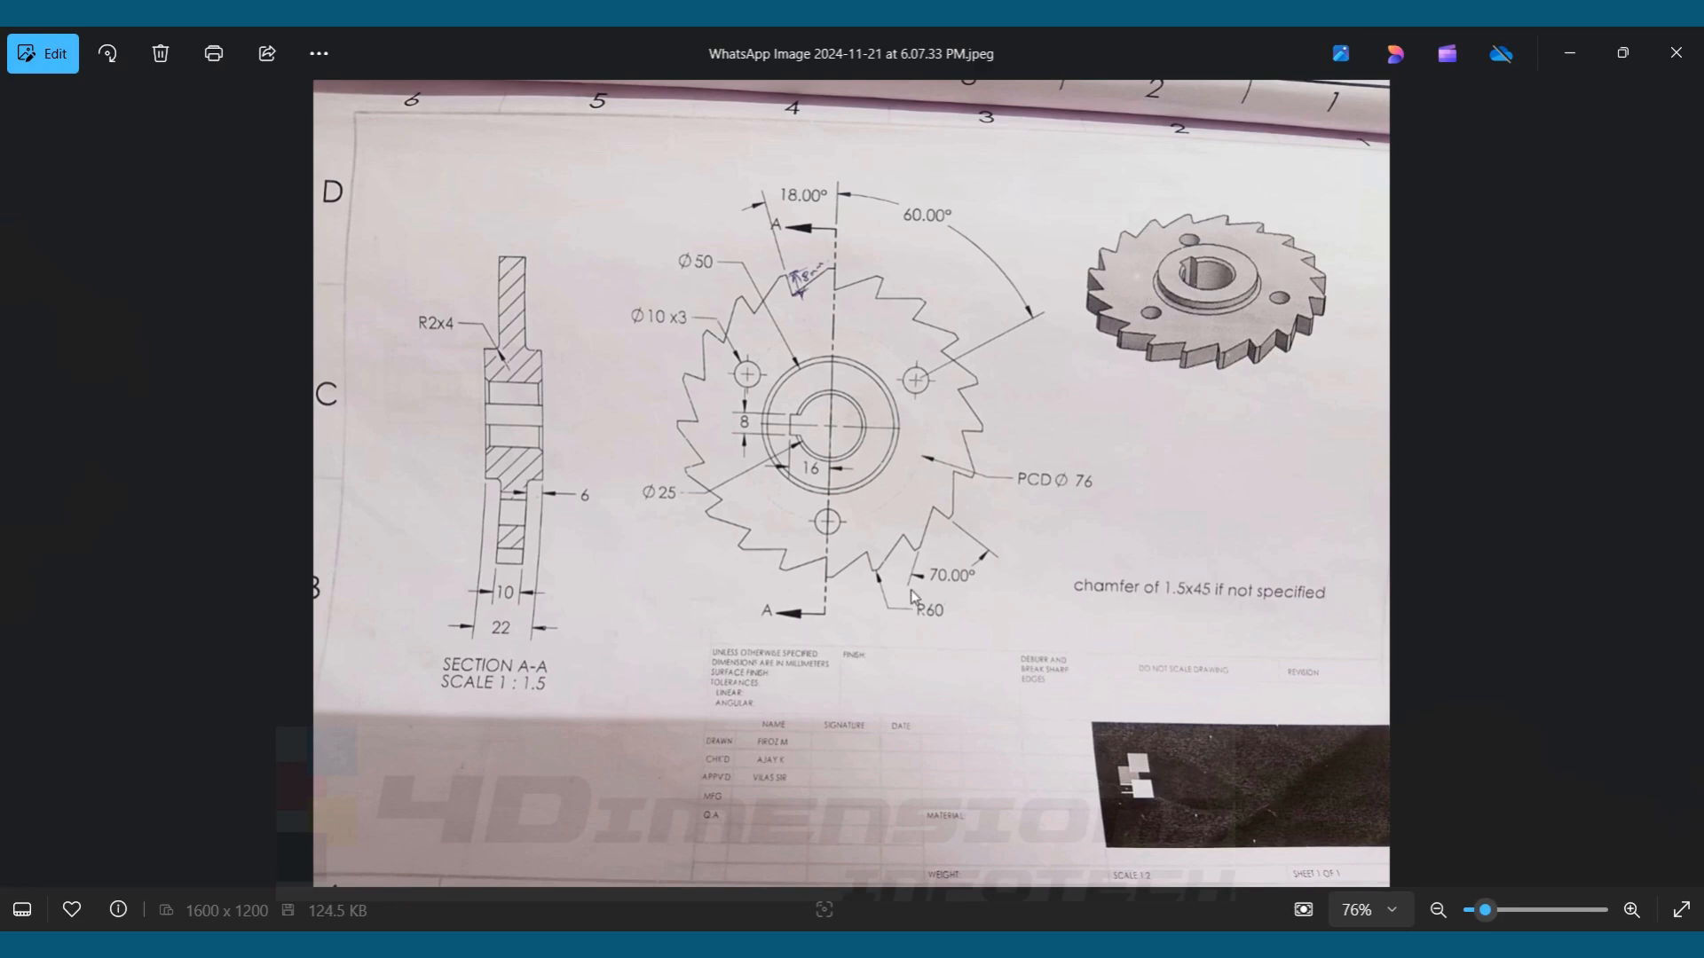
key("alt+Tab")
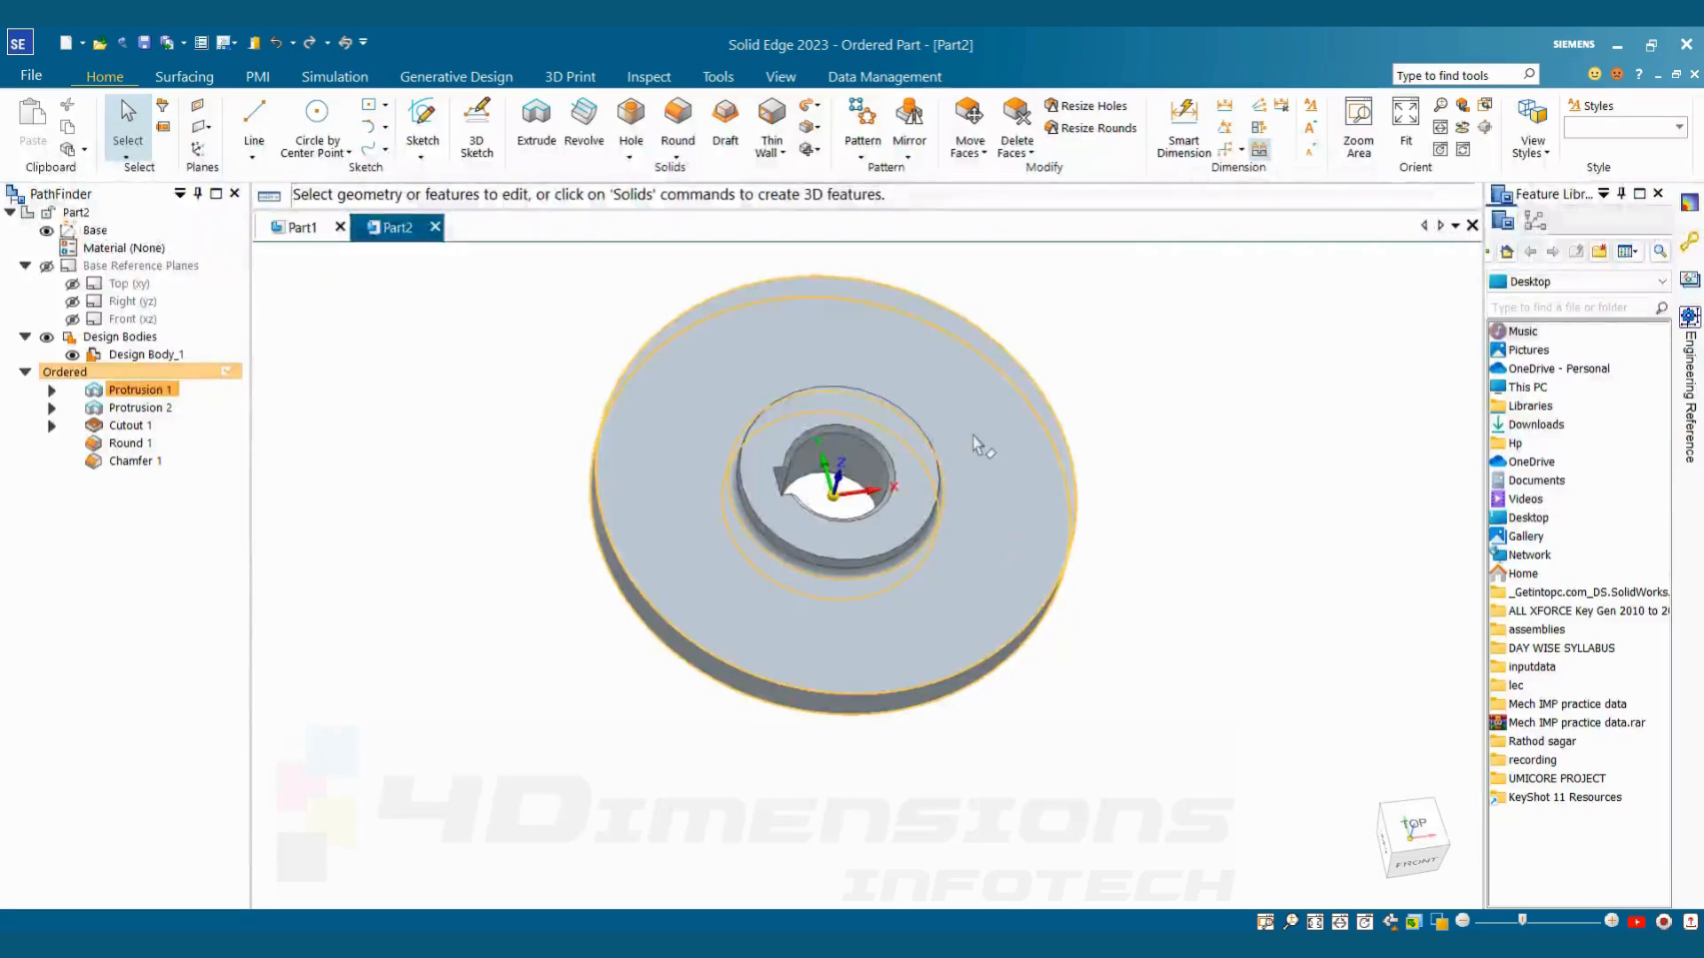
mouse_move(1082, 592)
middle_mouse_down()
mouse_move(1163, 503)
mouse_move(1173, 563)
mouse_move(1126, 556)
mouse_move(860, 647)
mouse_move(997, 587)
mouse_move(981, 628)
mouse_move(977, 495)
mouse_move(1008, 577)
mouse_move(923, 504)
middle_mouse_up()
scroll(923, 504, "up", 3)
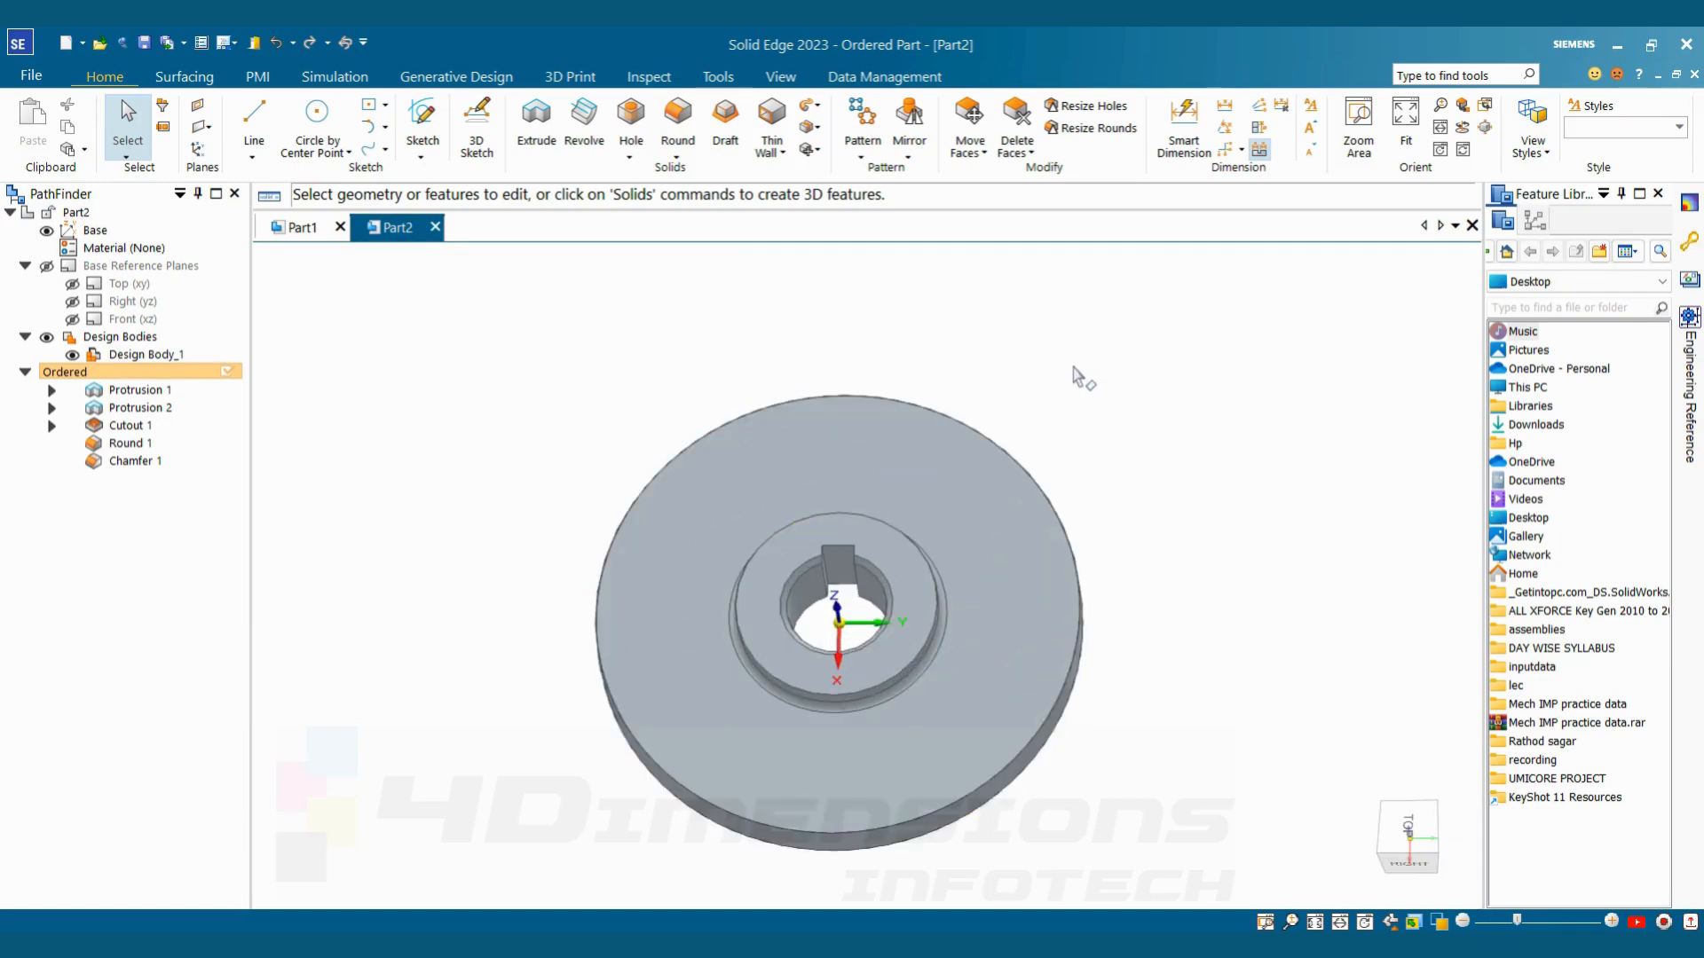
scroll(1154, 550, "down", 2)
middle_click_drag(1164, 567, 1016, 331)
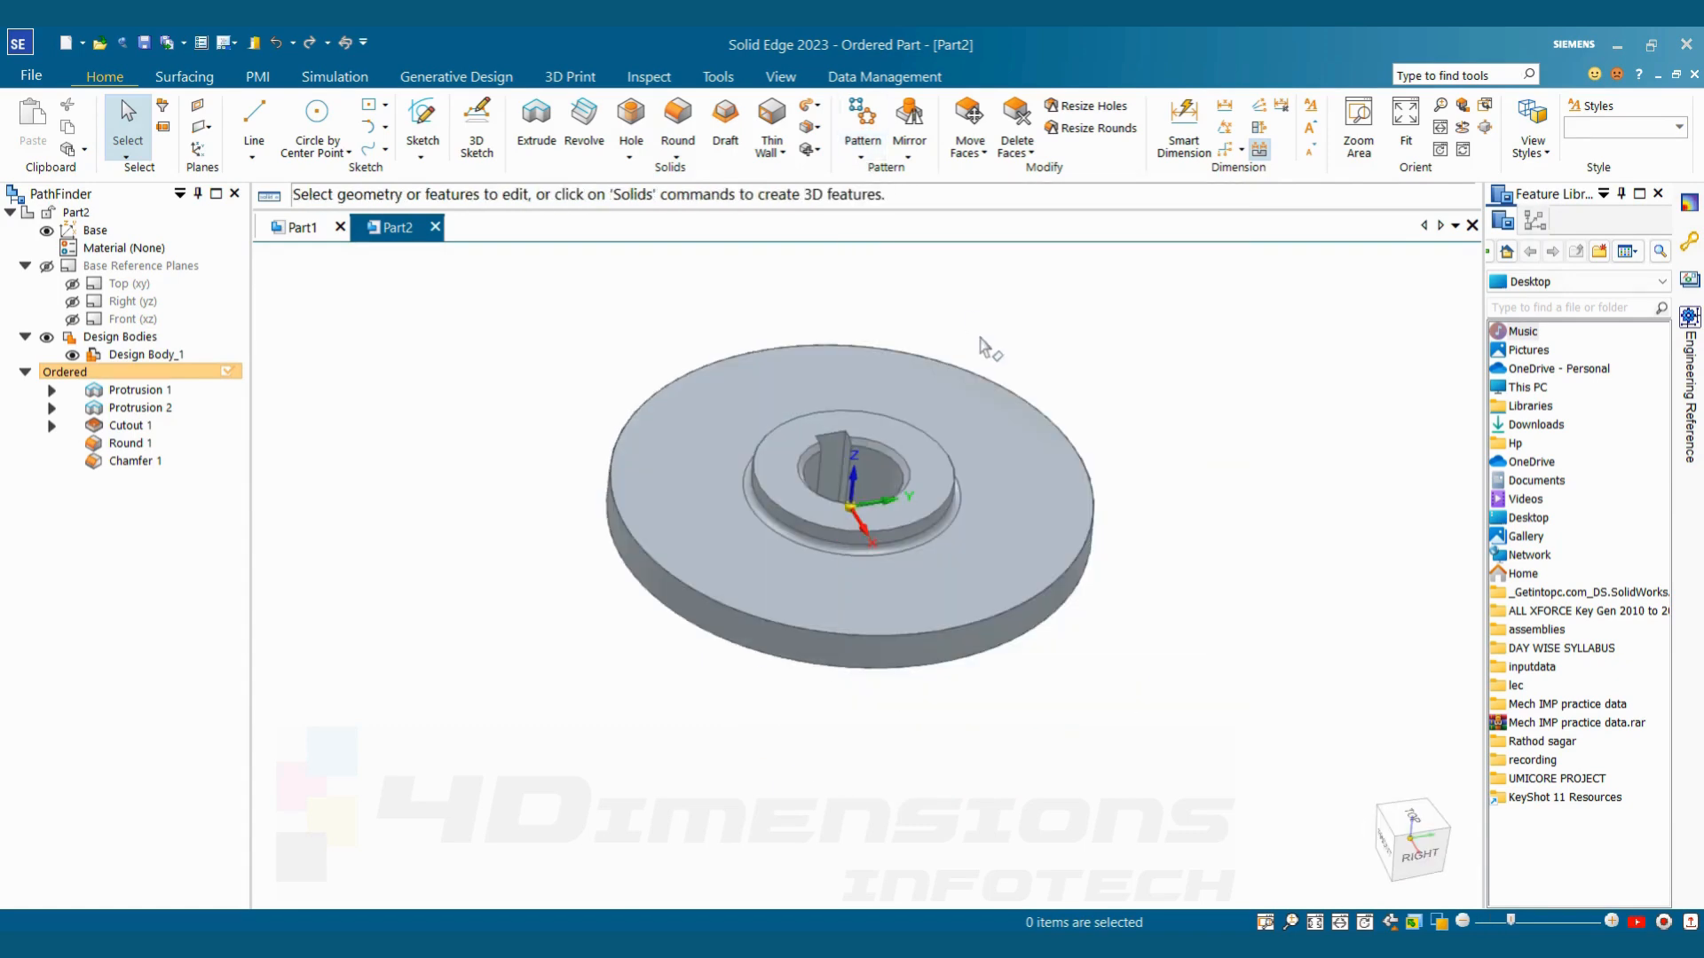
key("alt+Tab")
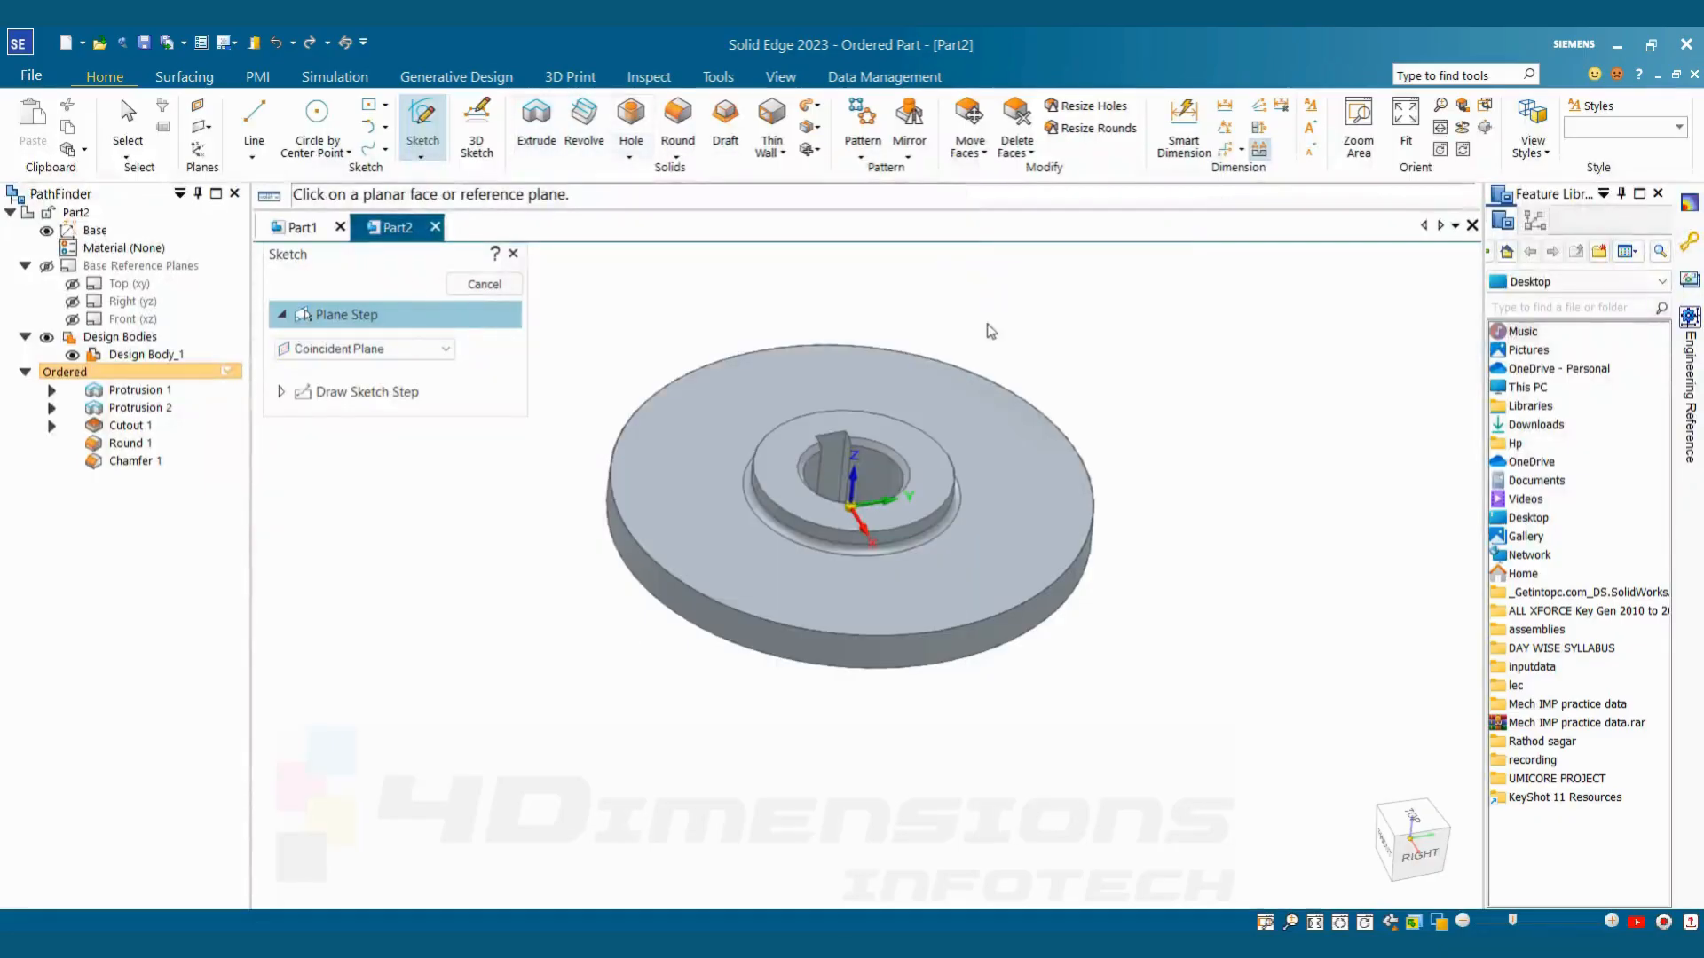
Start an Extrude profile on the disc's flat face and draw a vertical line from the centre to the outer edge
left_click(465, 291)
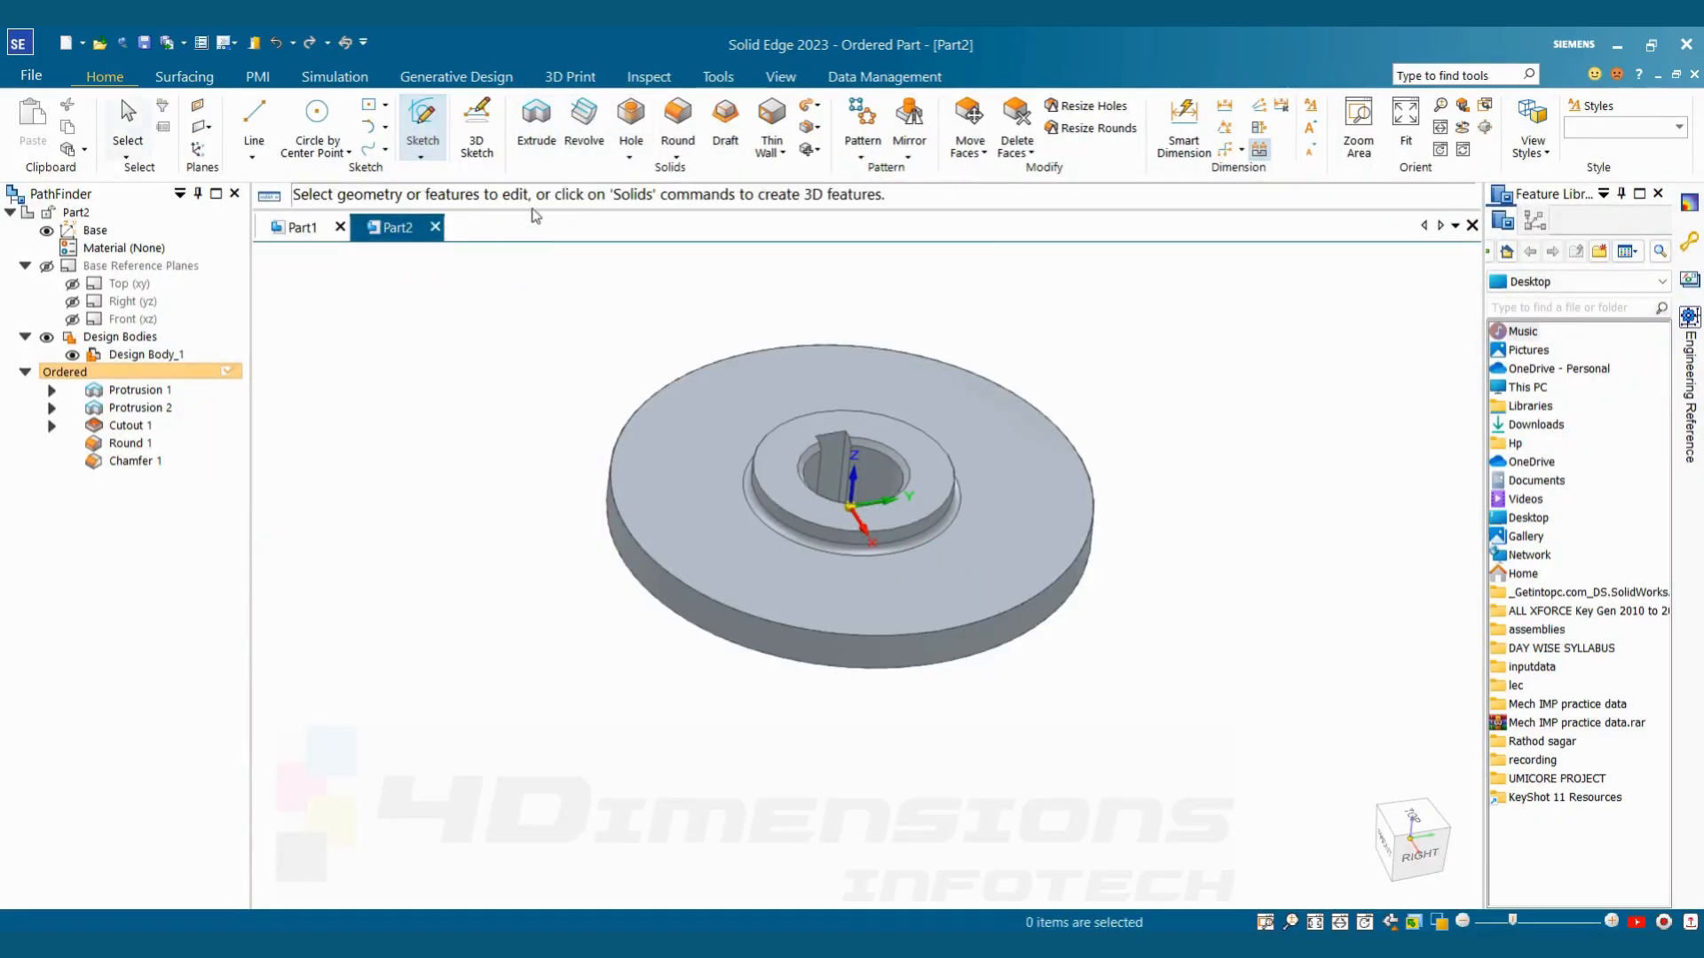
left_click(536, 124)
left_click(948, 406)
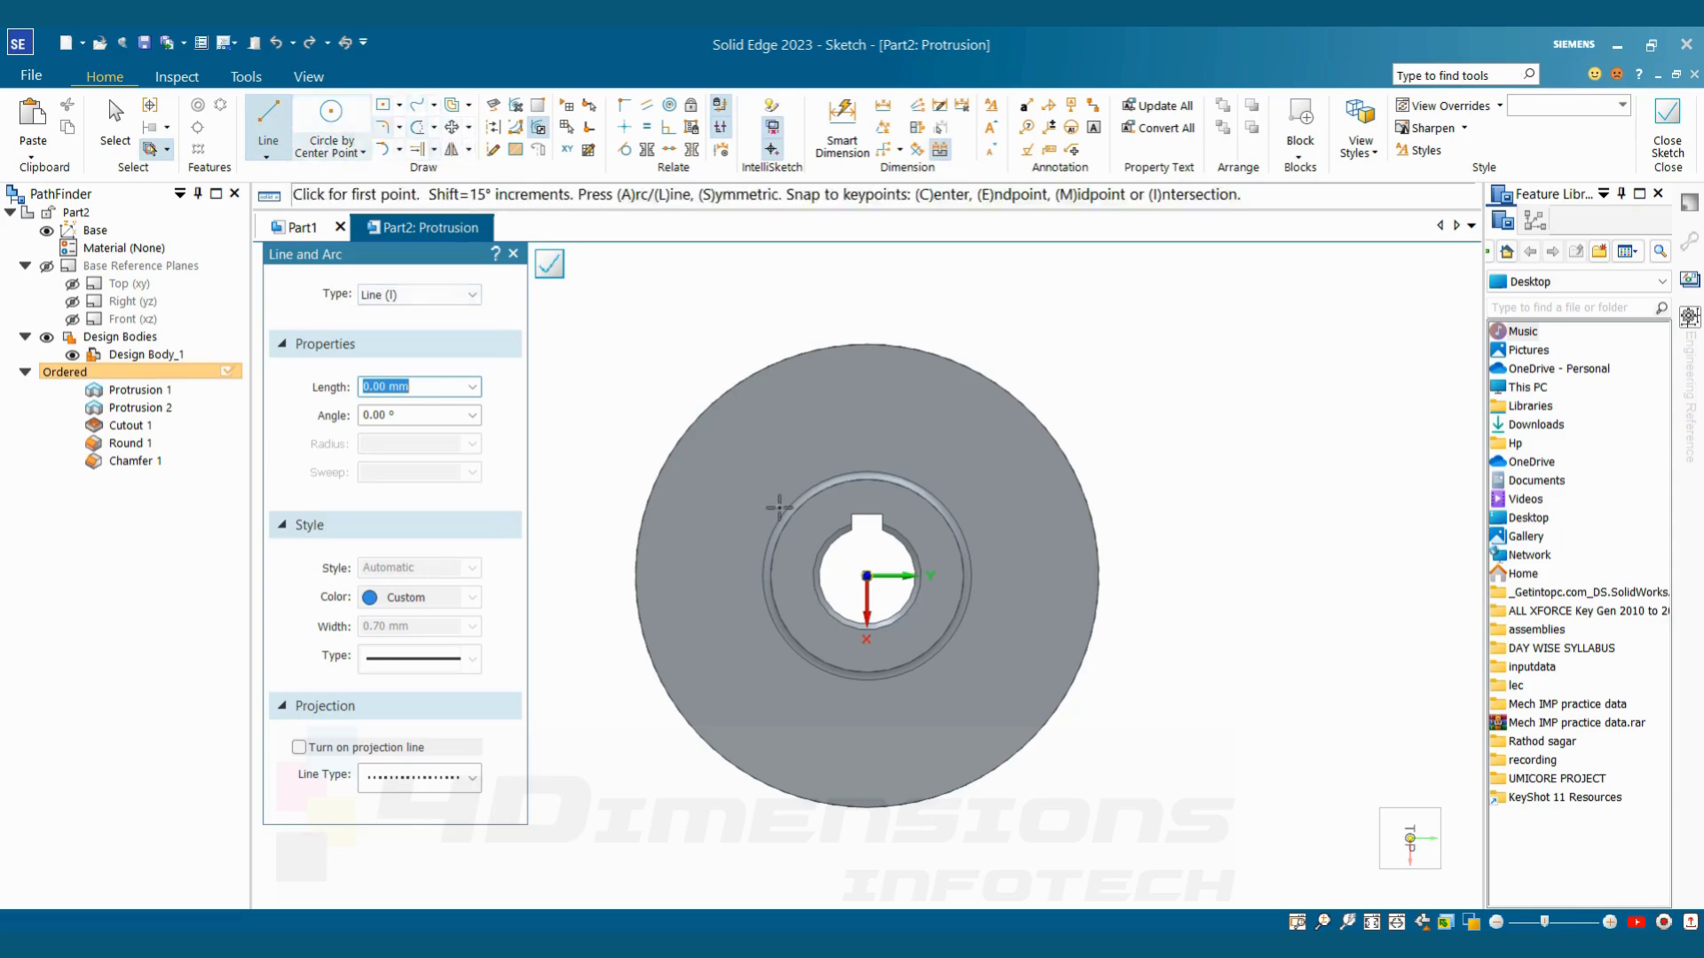
left_click(867, 576)
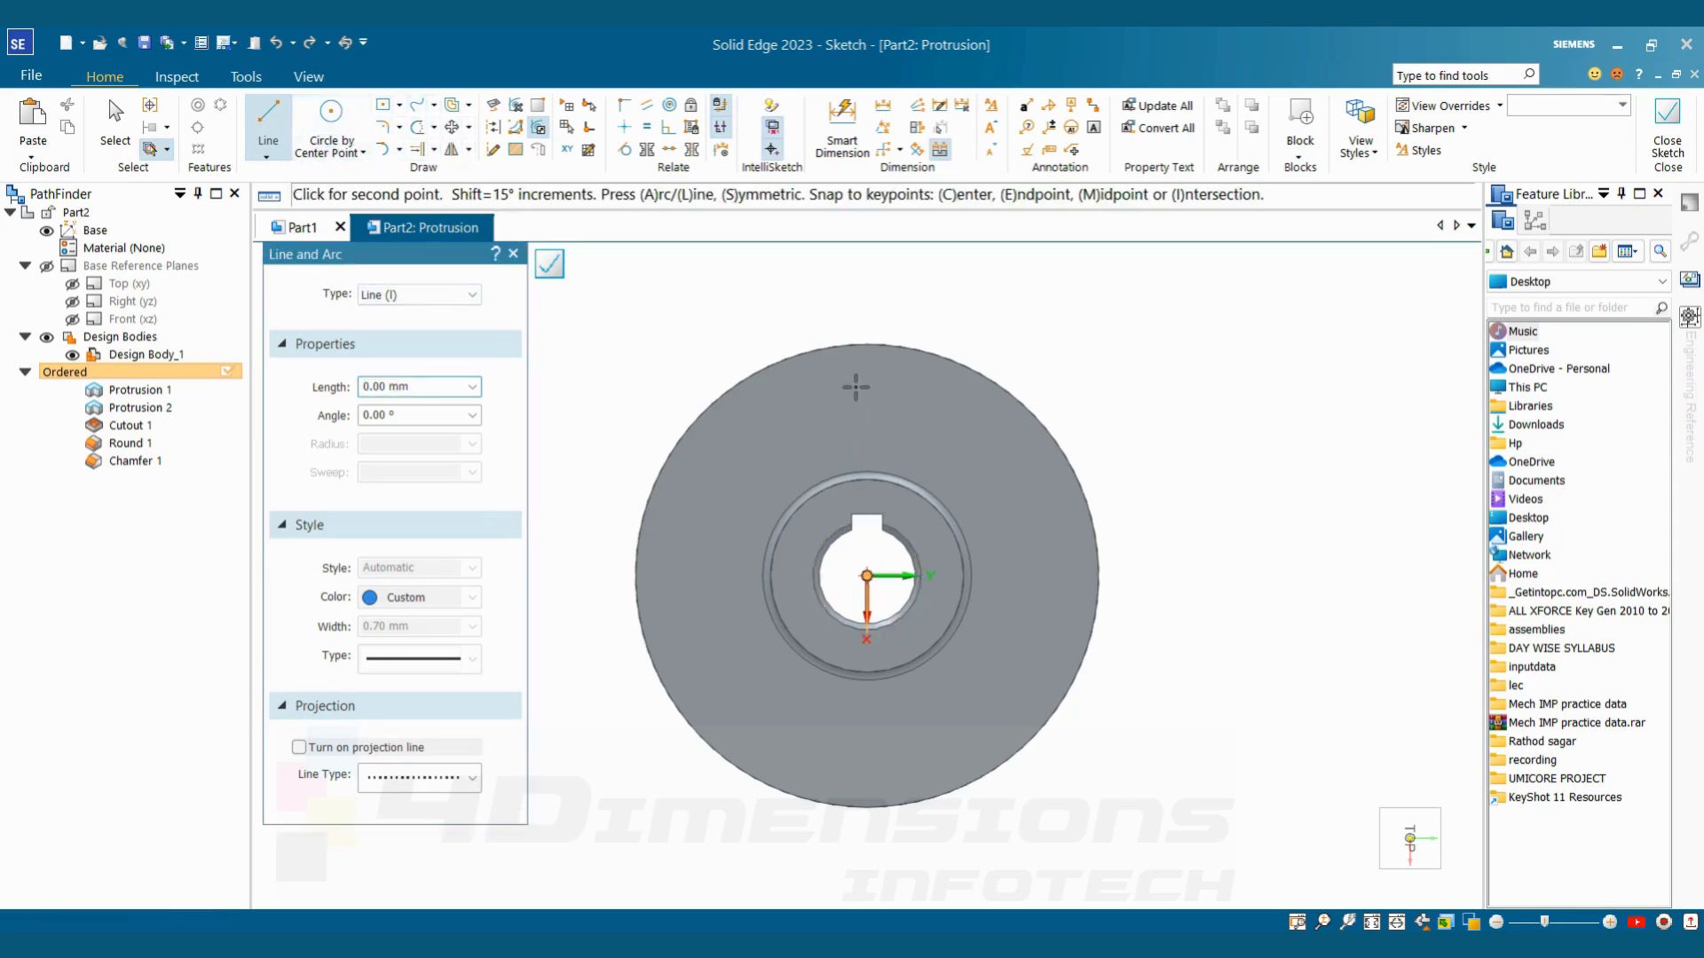
left_click(867, 343)
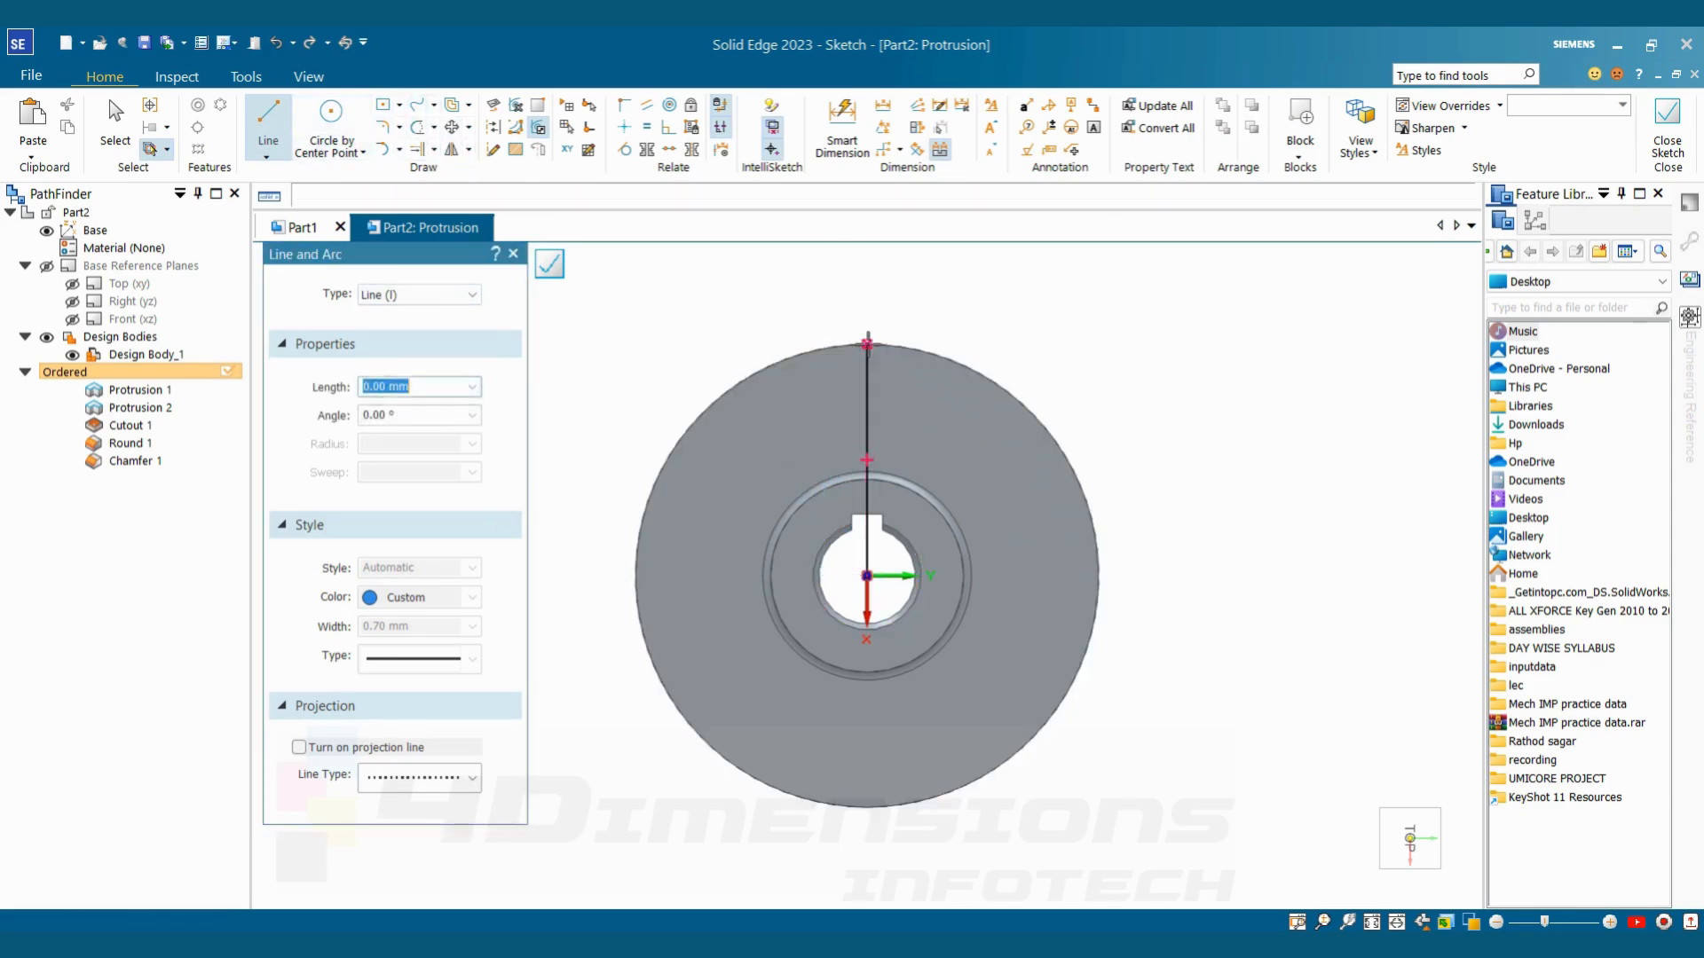
key("Escape")
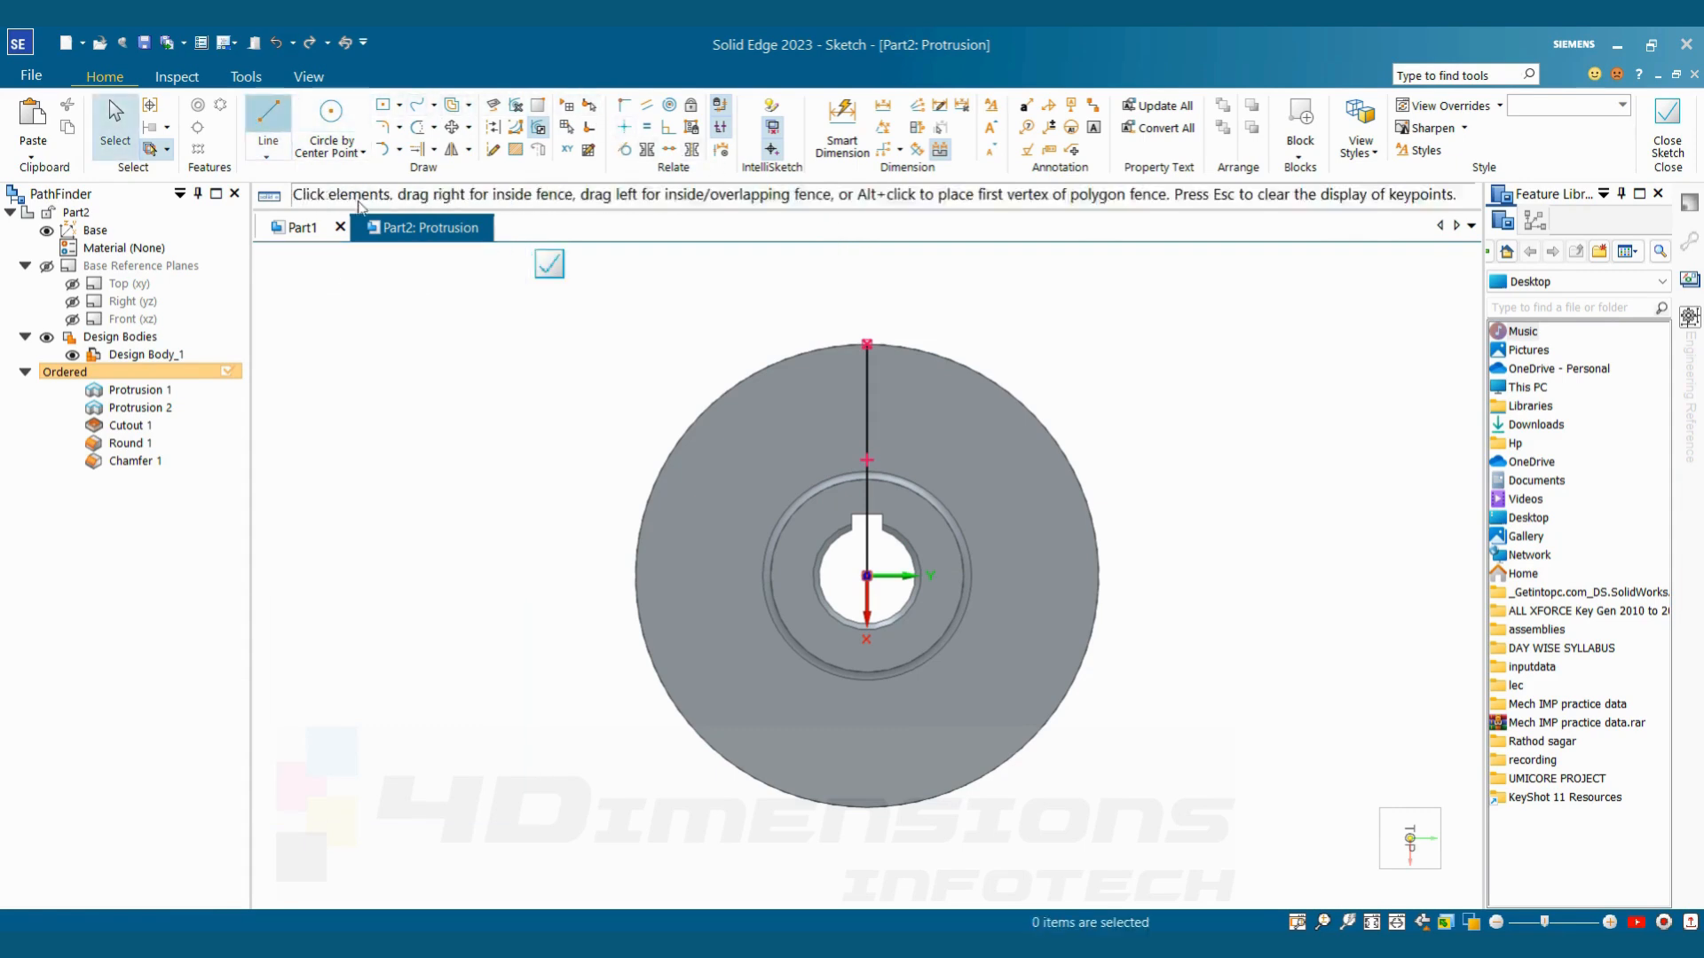
Draw a second line from the disc's centre to its outer edge at about 112° and check the tooth angle in the reference drawing
key("l")
left_click(867, 575)
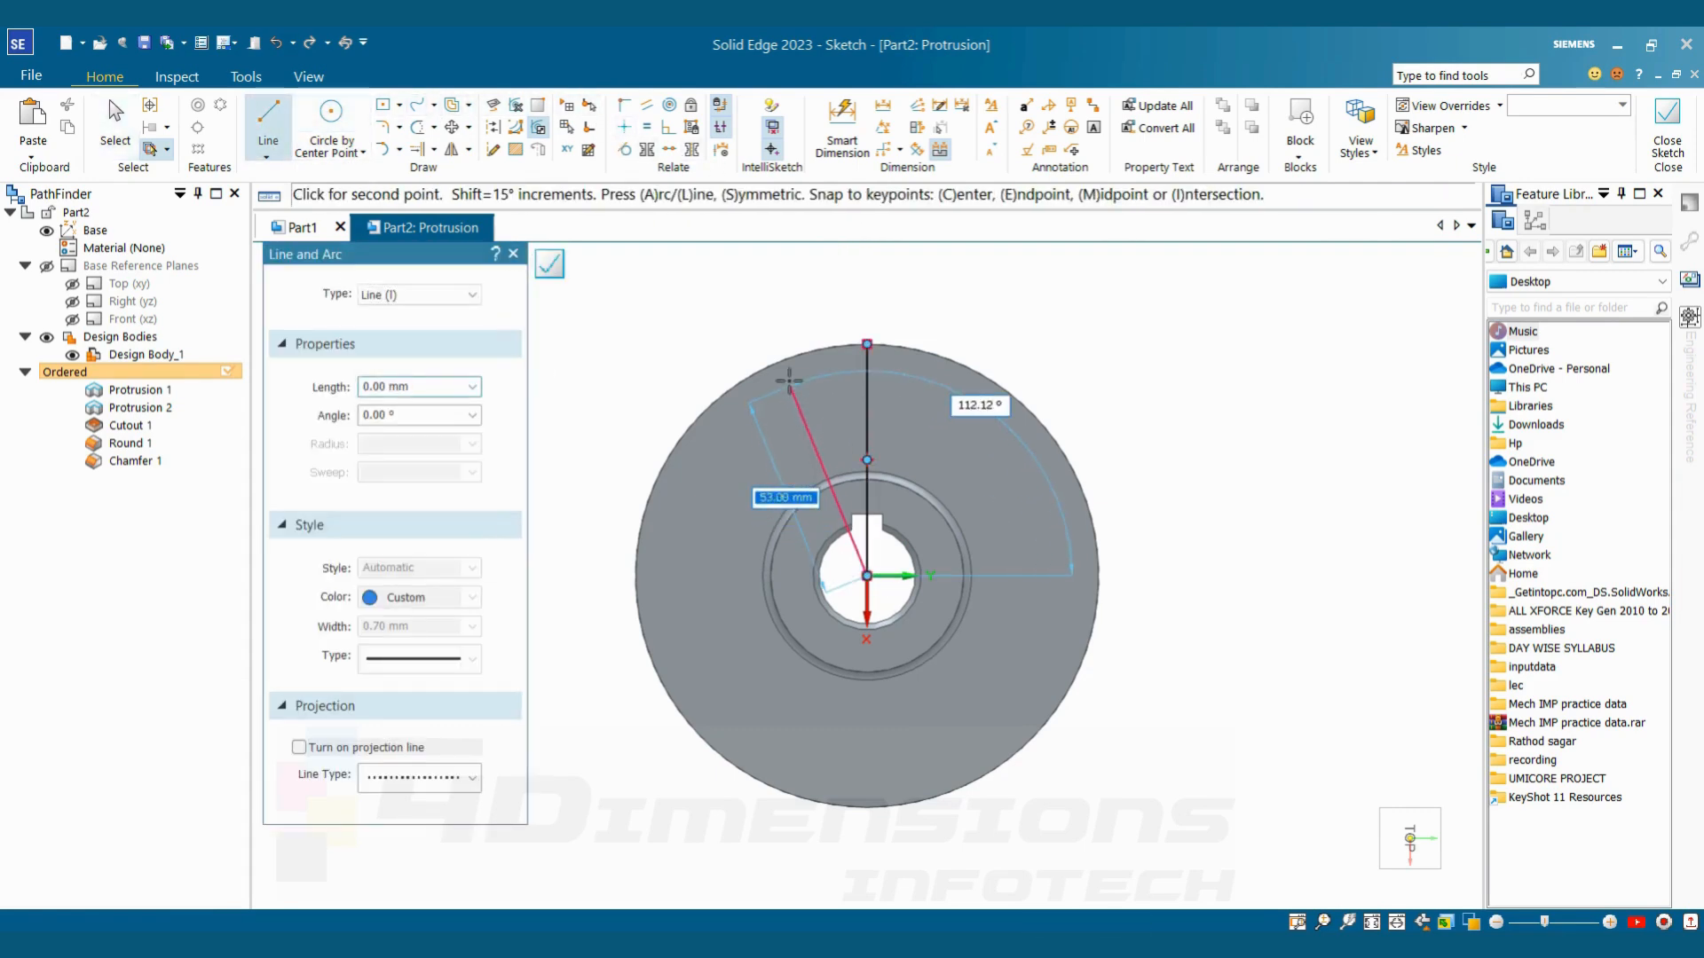
left_click(780, 361)
key("Escape")
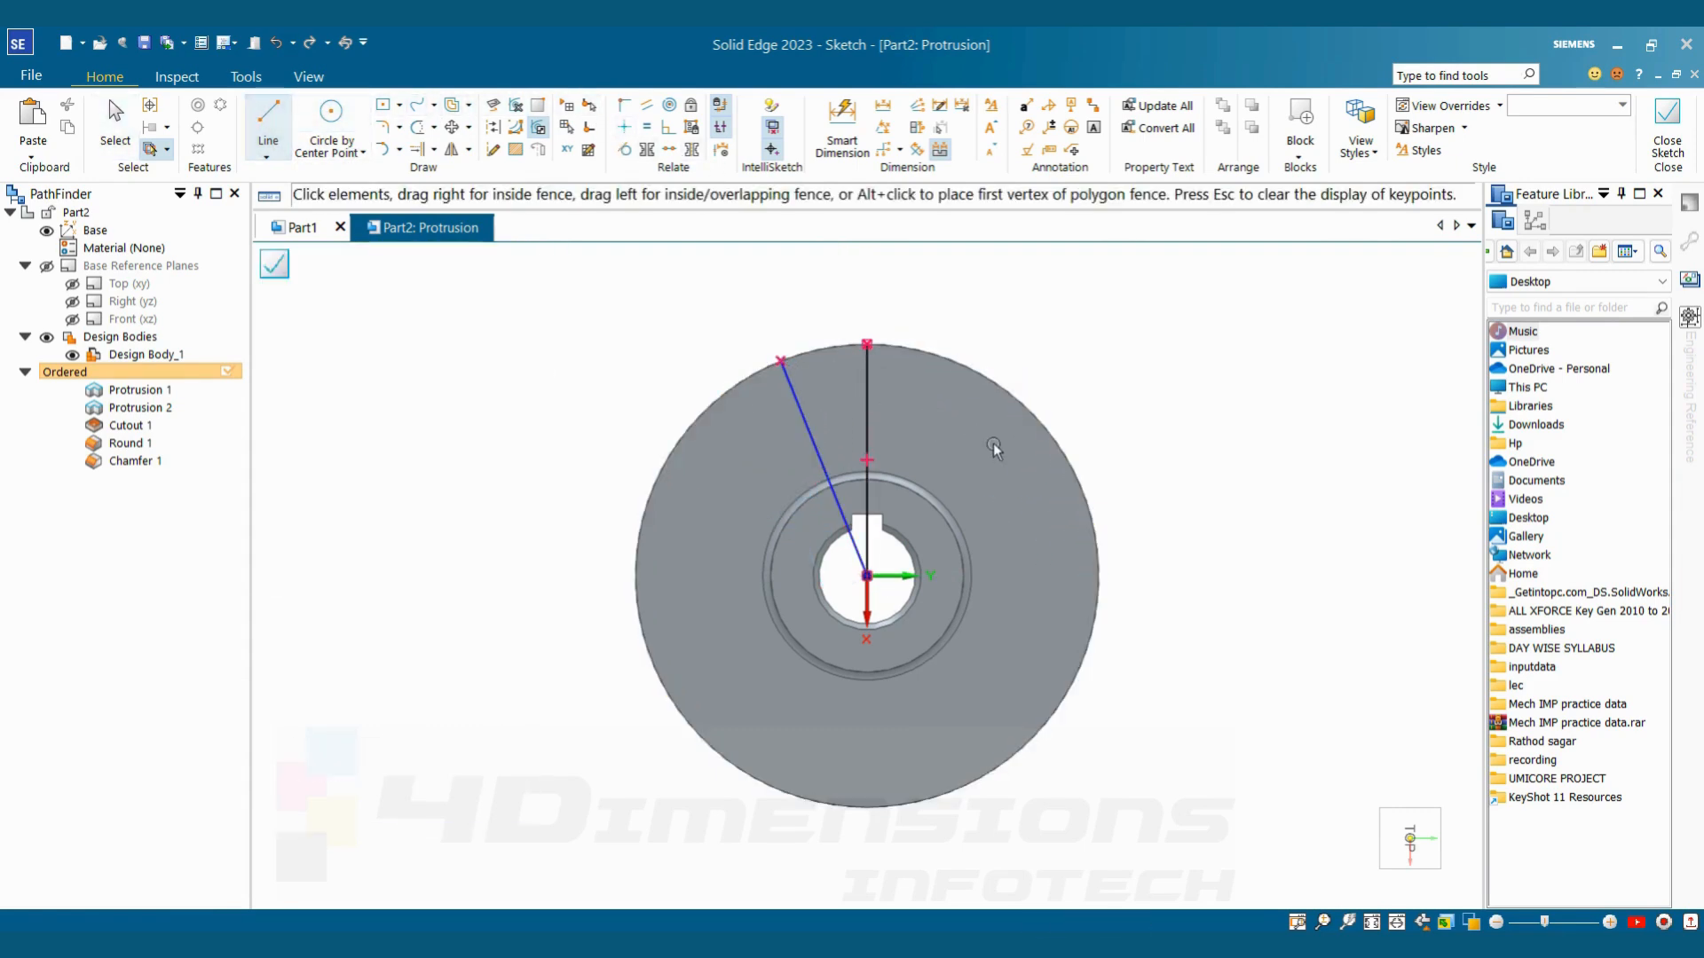
key("alt+Tab")
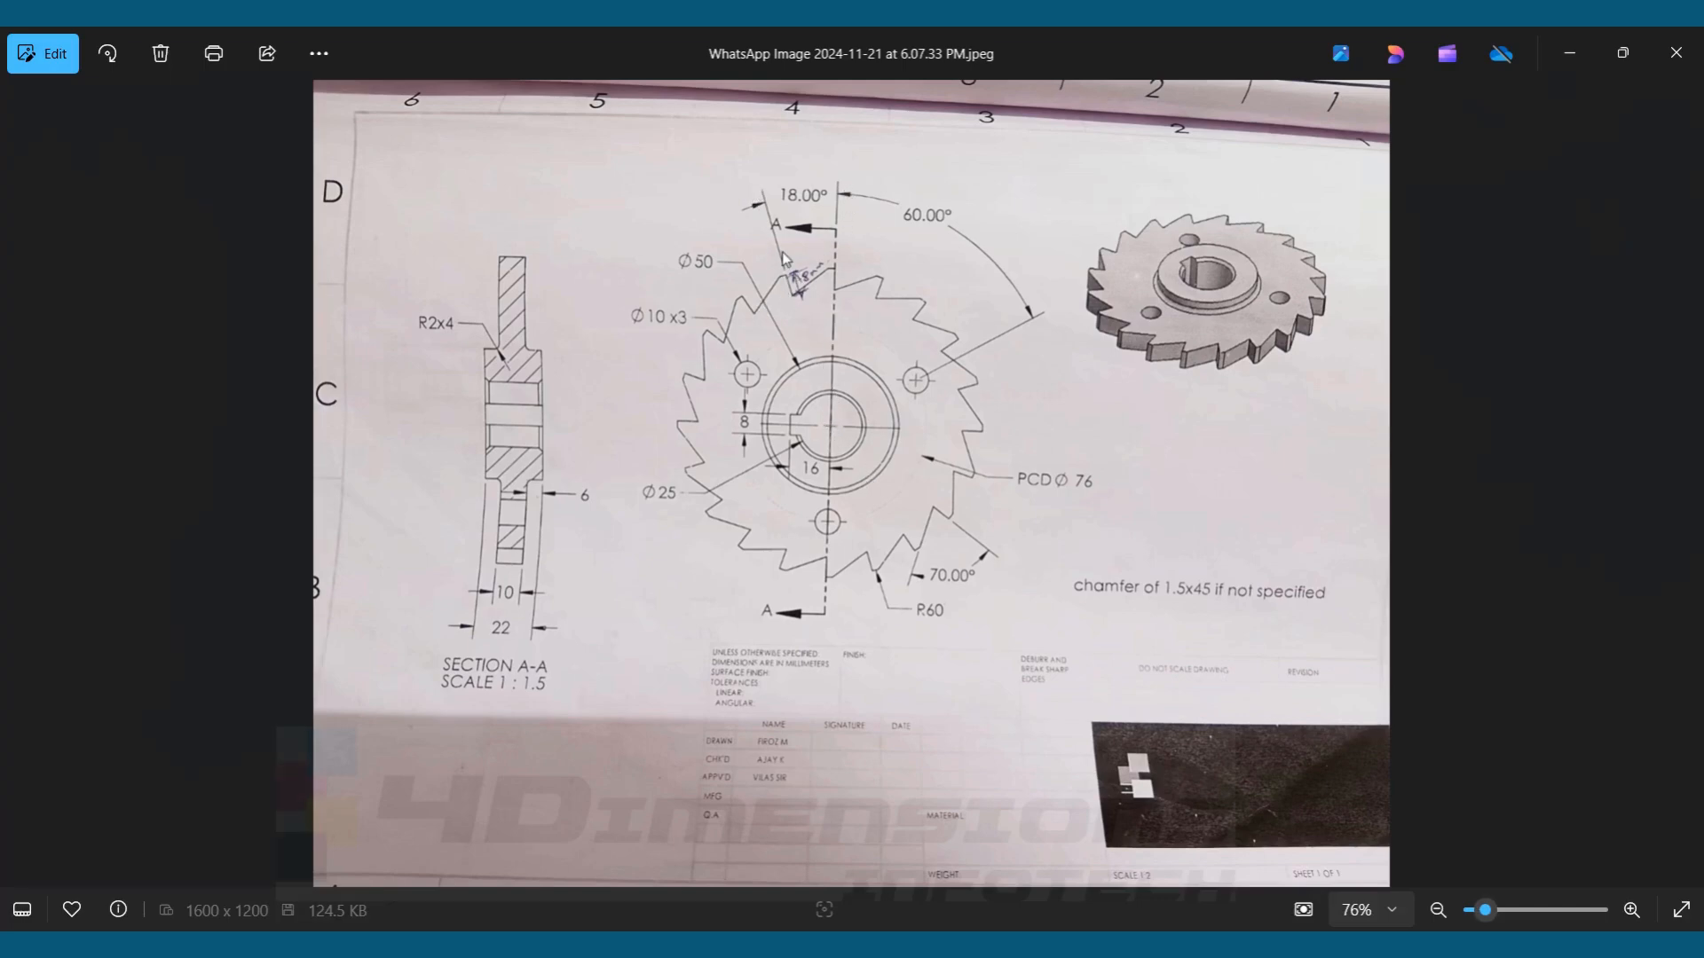
key("alt+Tab")
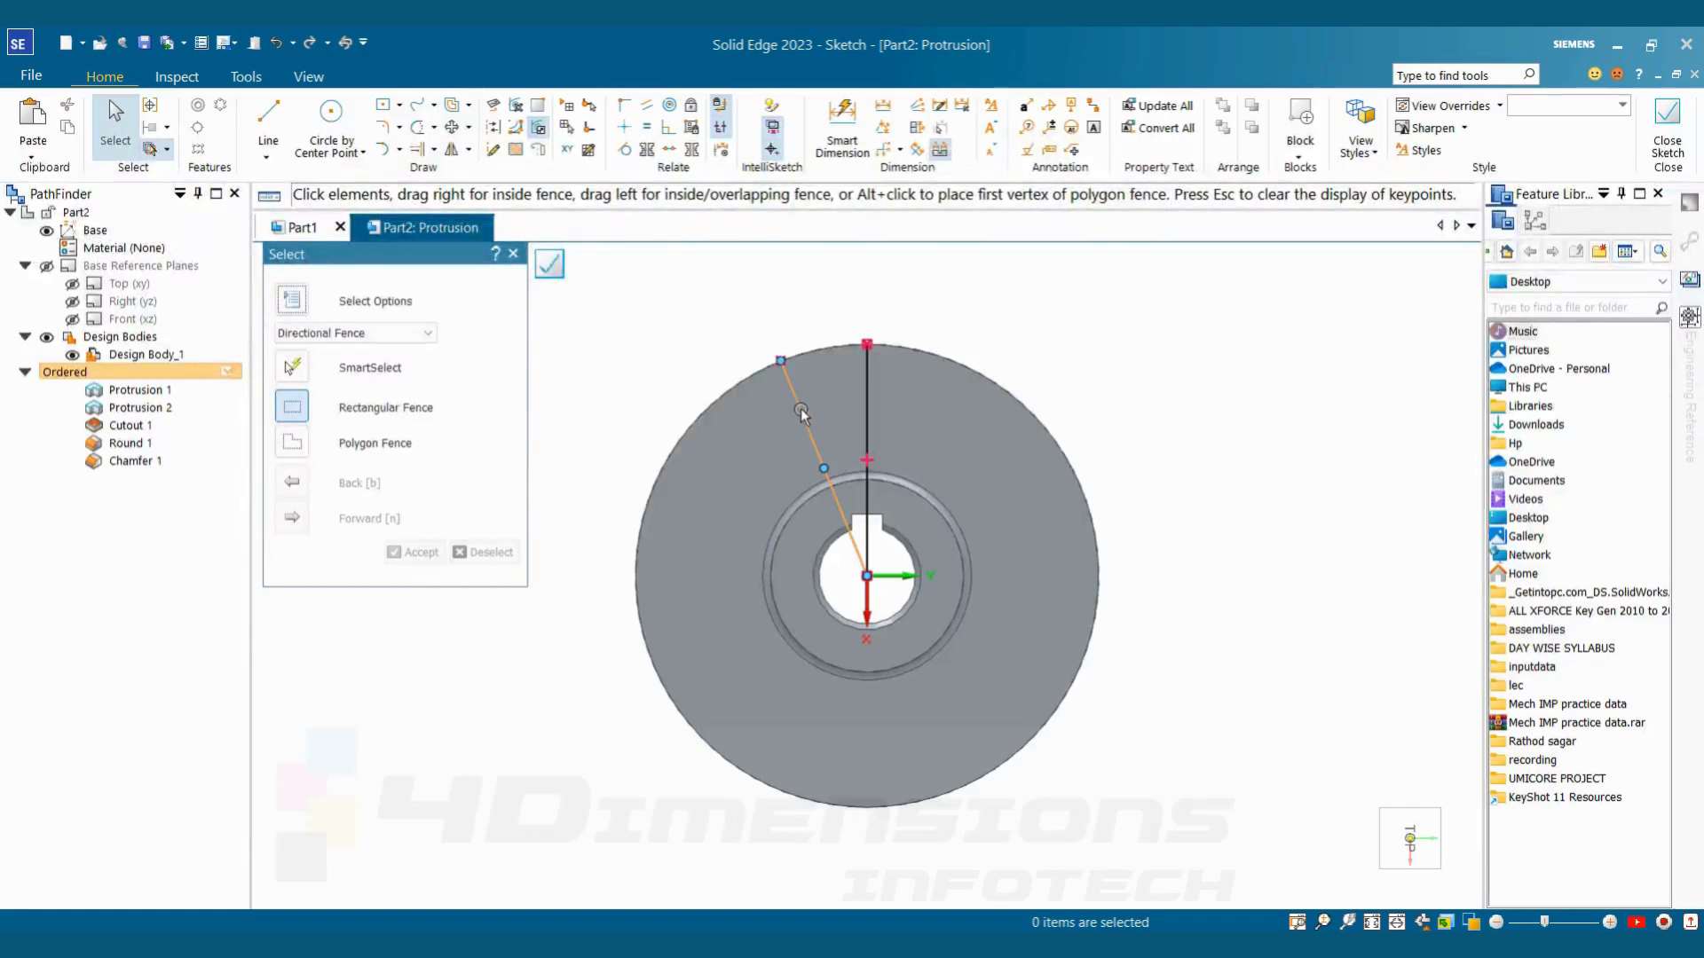
Convert the vertical and slanted centre-to-edge lines of the disc profile to construction geometry
left_click(492, 127)
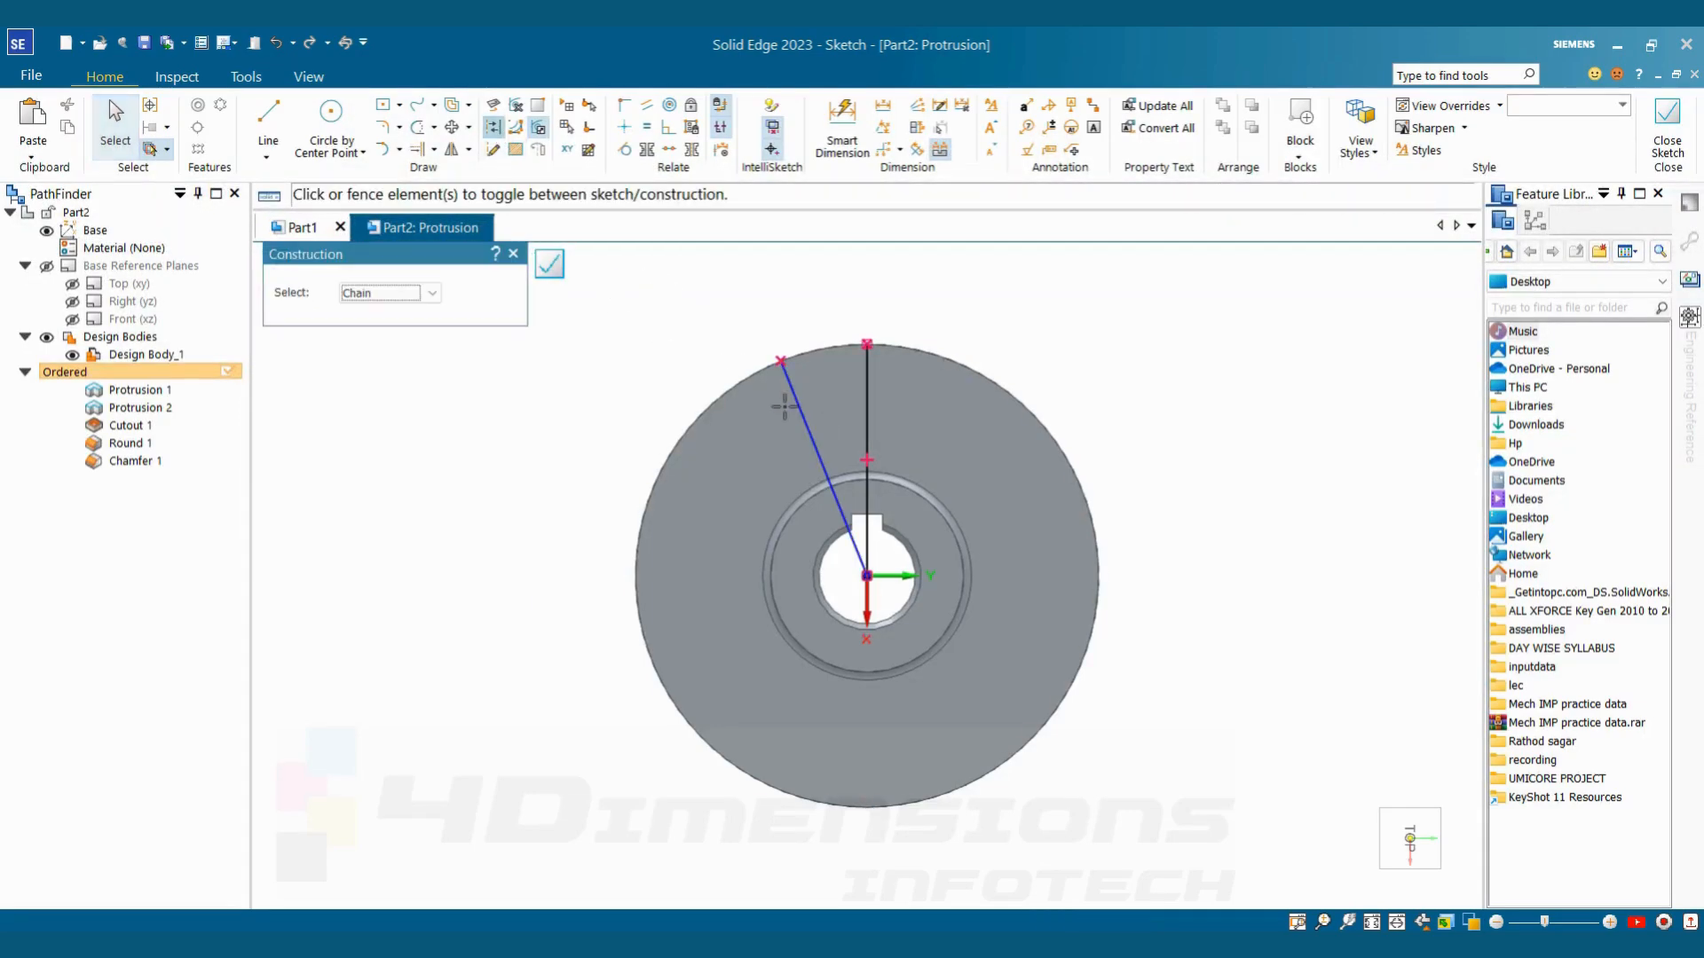
left_click(867, 409)
left_click(794, 401)
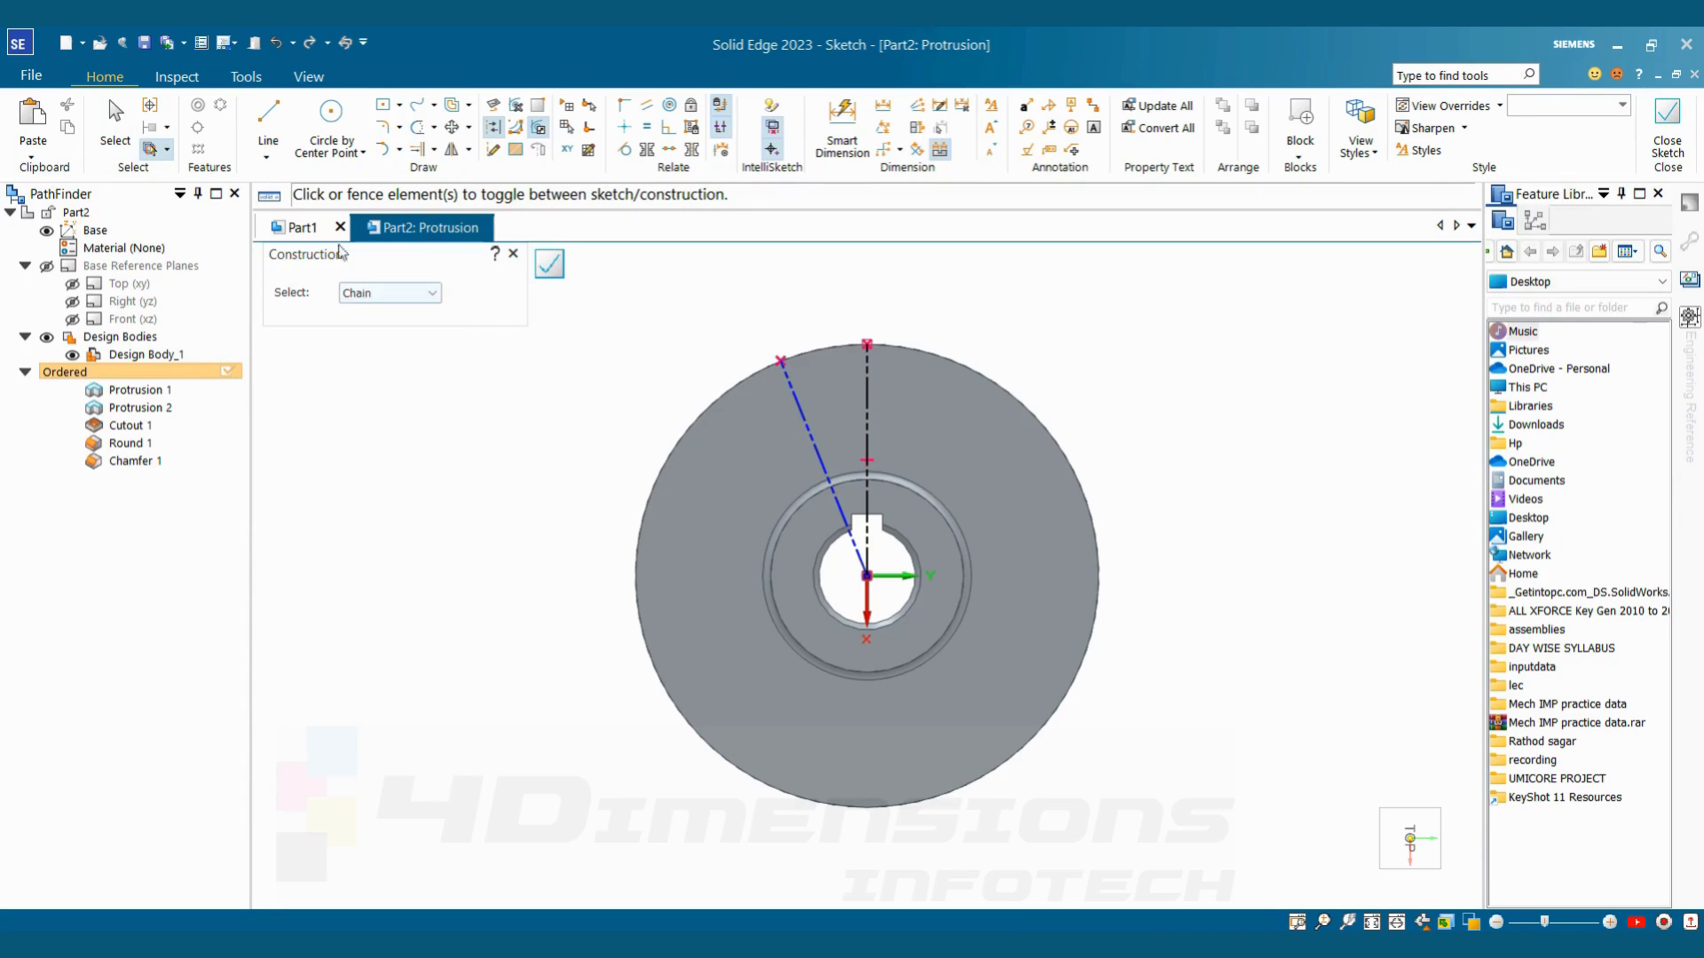
Dimension the angle between the two construction lines and set it to 18°
left_click(883, 127)
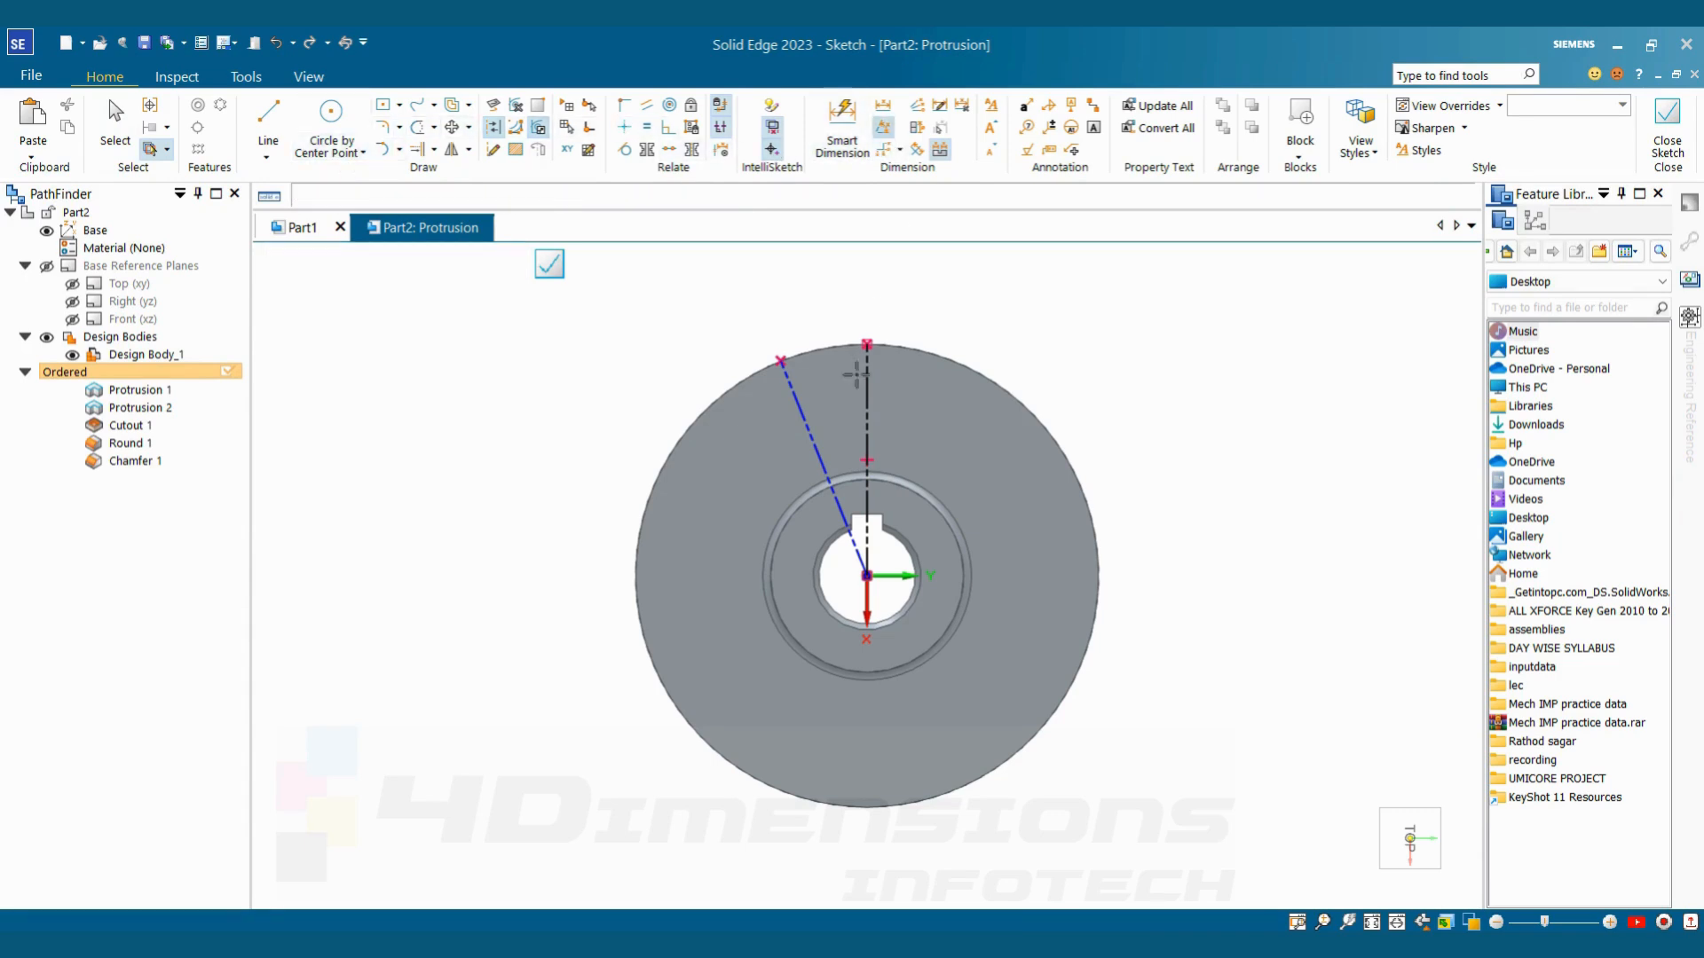
left_click(795, 399)
left_click(867, 392)
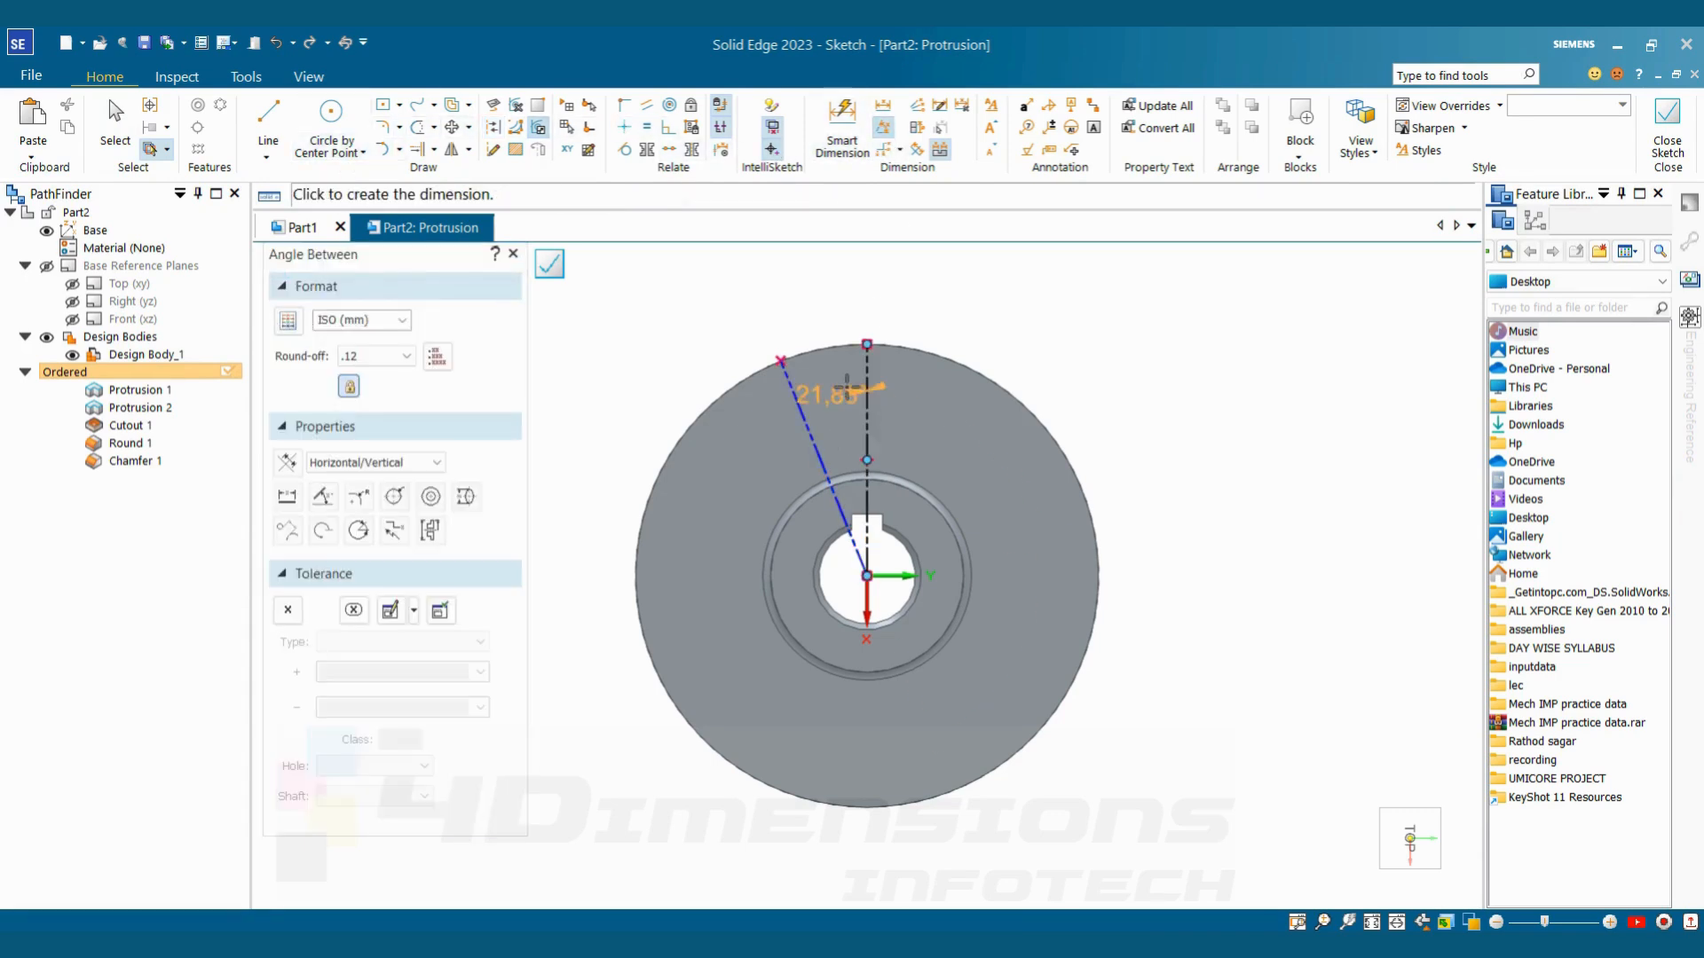
left_click(847, 384)
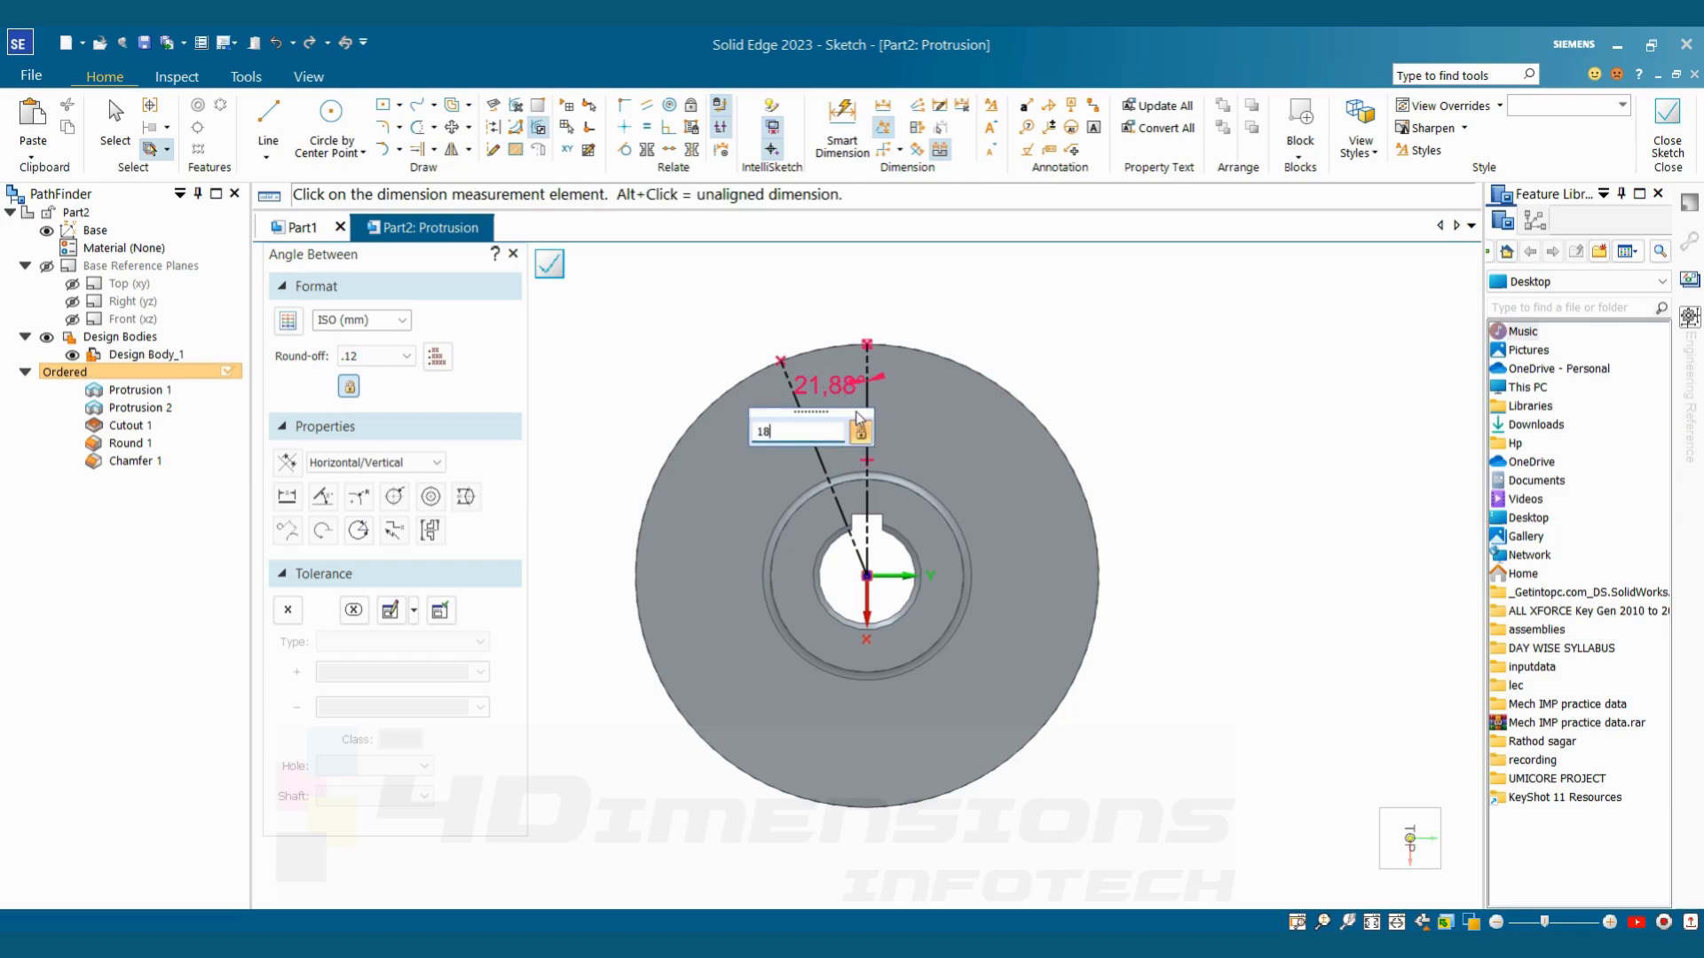
key("Return")
key("Escape")
Draw a line about 11 mm long inward along the slanted construction line, starting at its end on the disc's outer edge
scroll(845, 396, "up", 1)
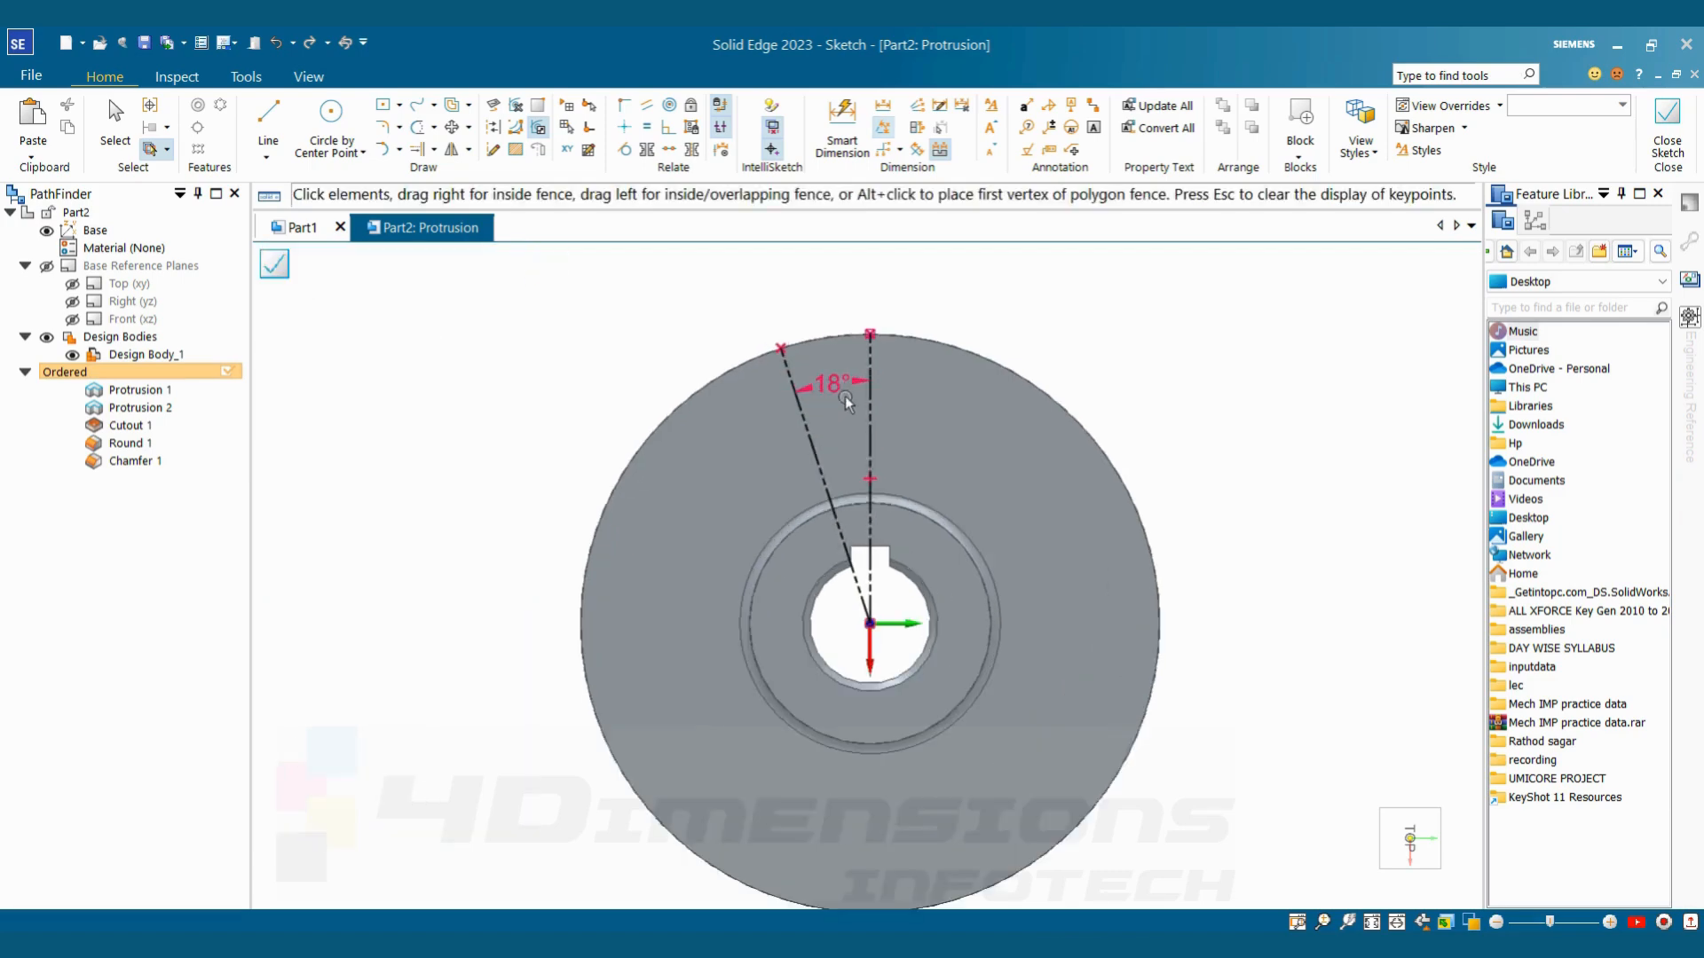
scroll(845, 396, "up", 1)
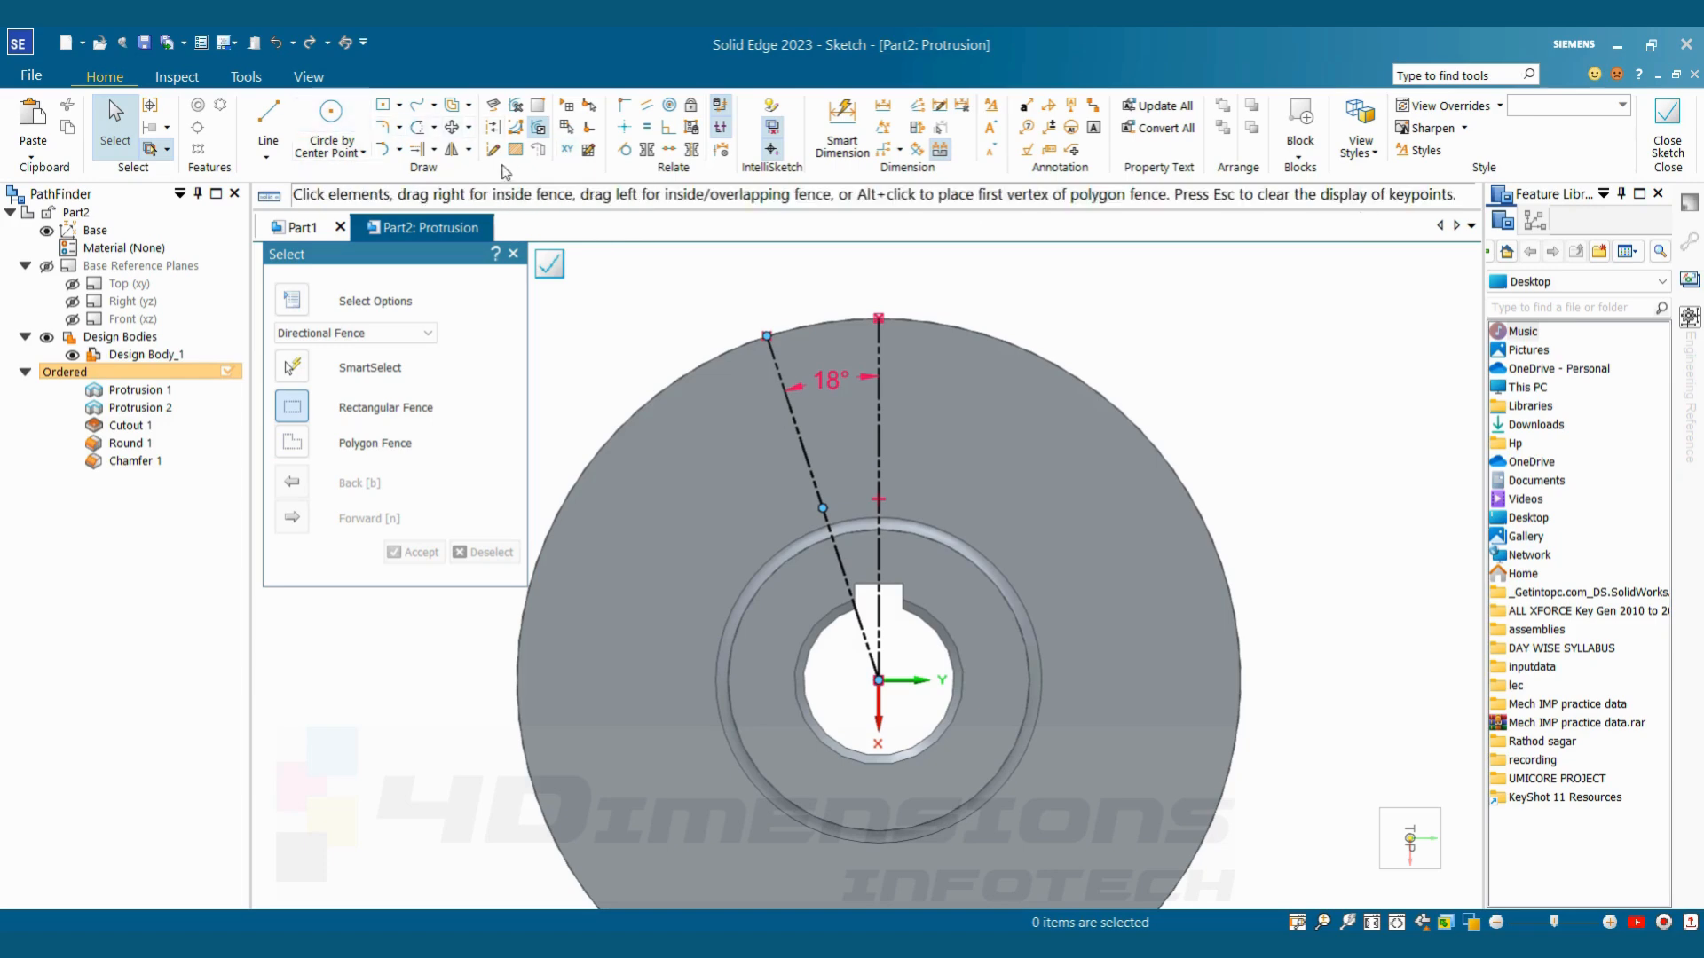
left_click(268, 120)
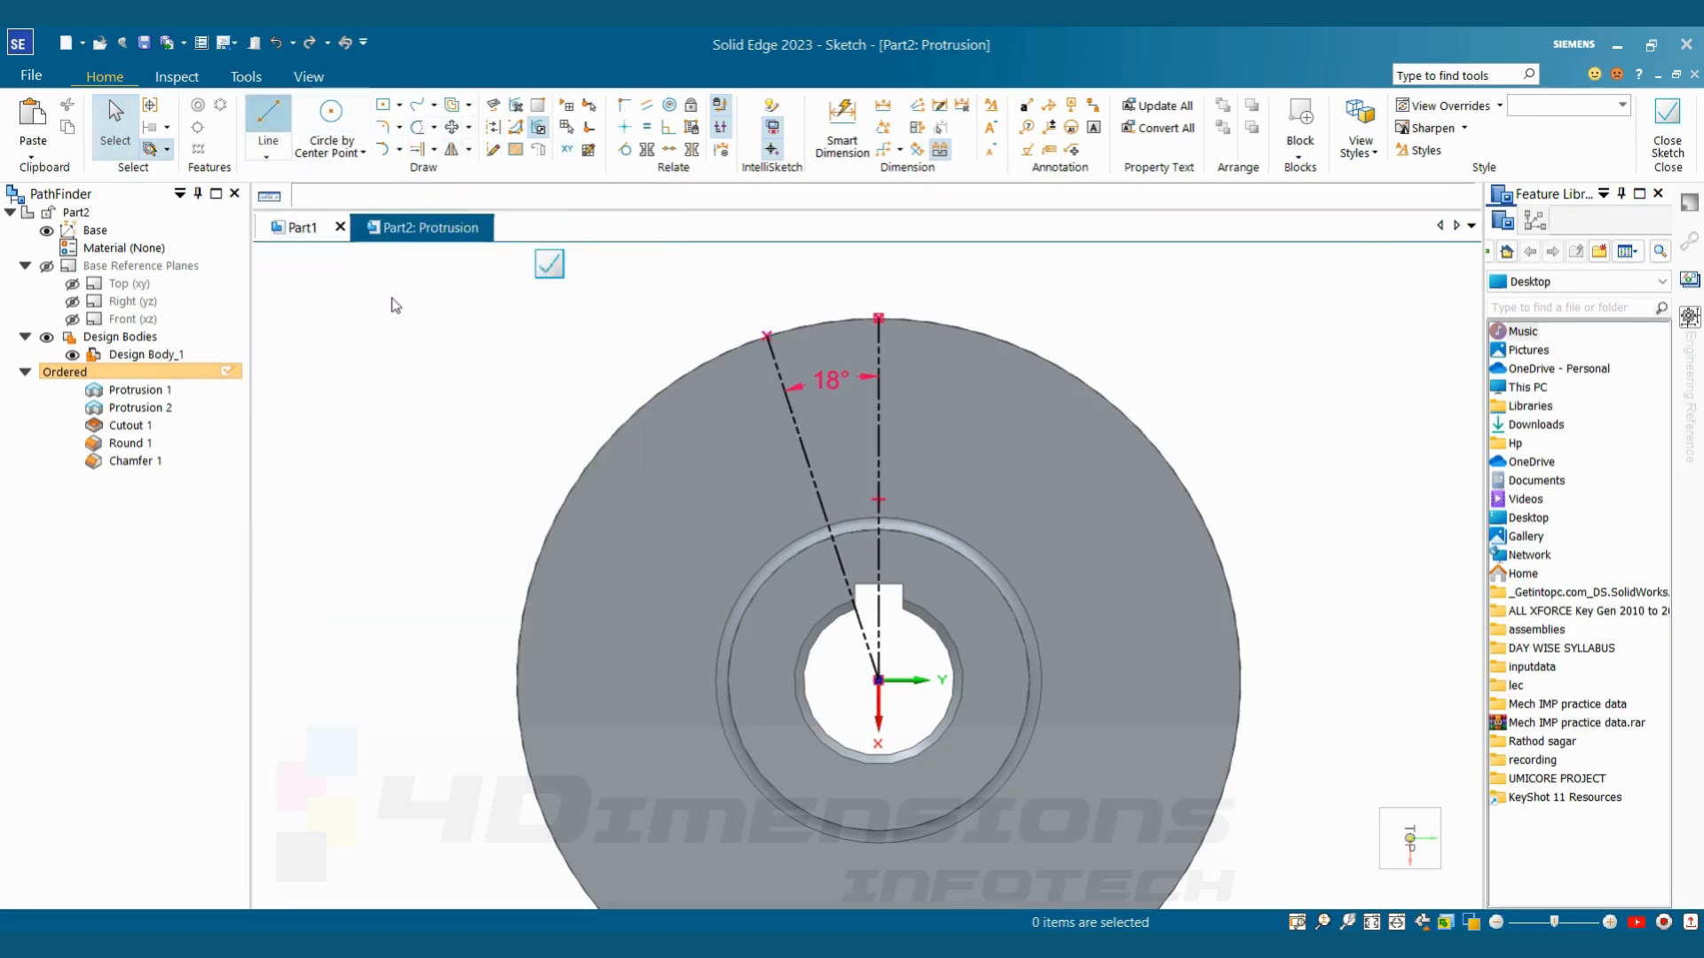
left_click(767, 336)
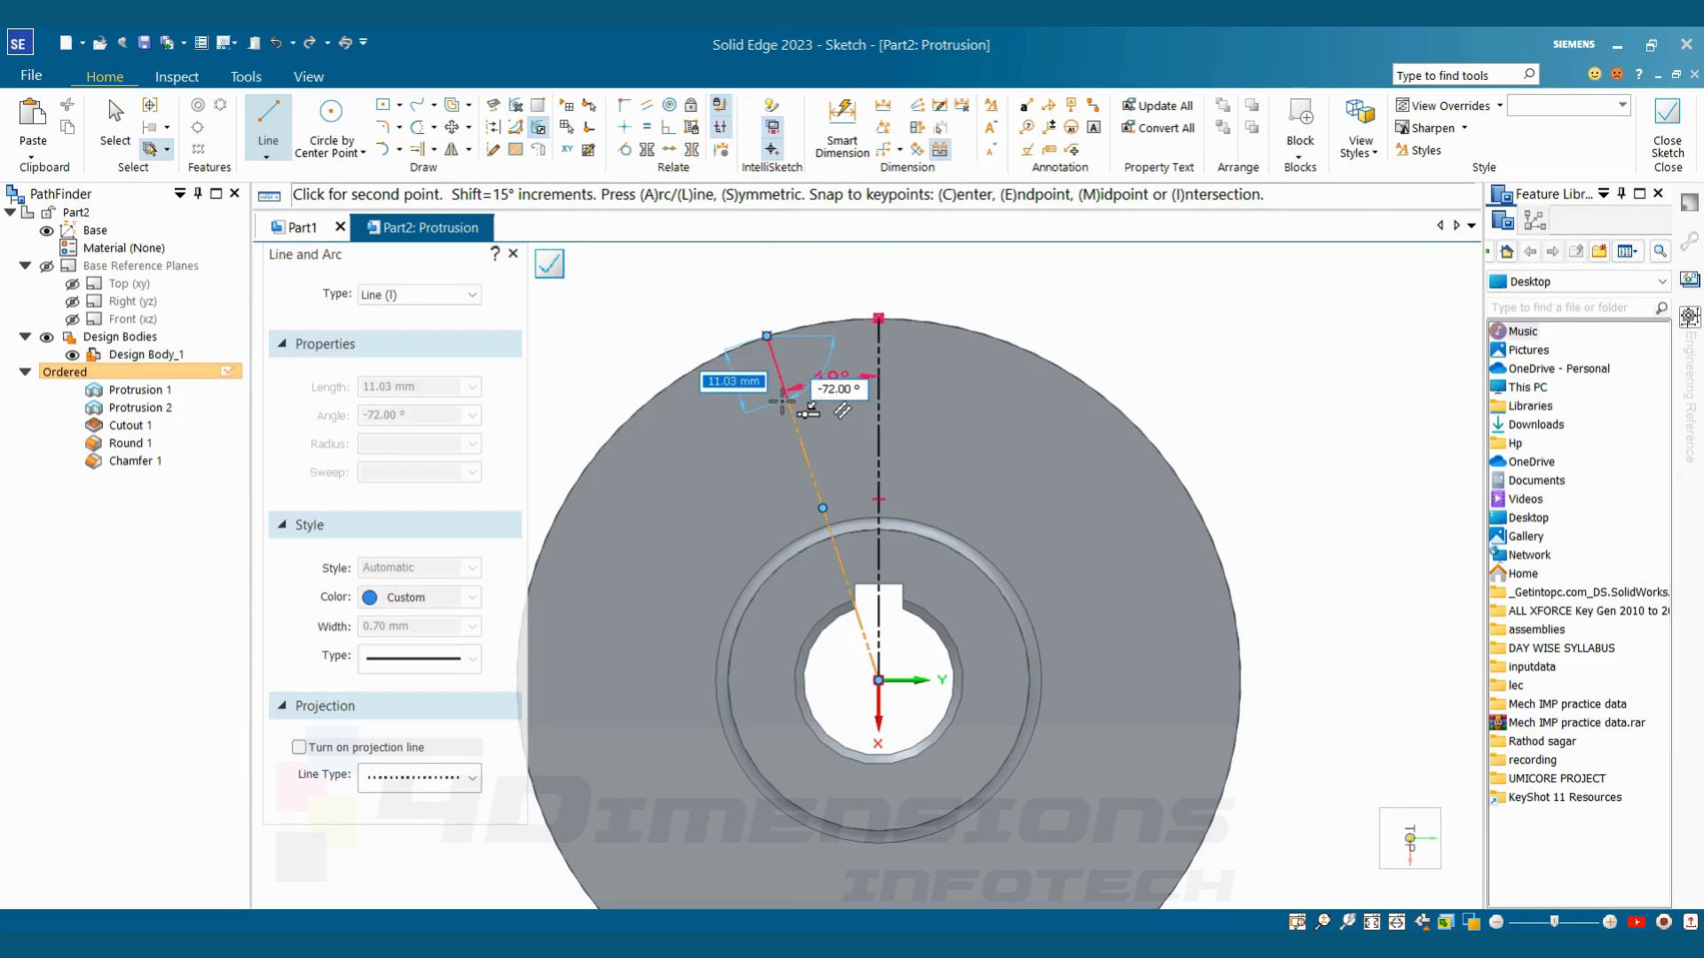
left_click(784, 399)
key("Escape")
Dimension the short line's true length with the By 2 Points orientation and set it to 8 mm
left_click(842, 124)
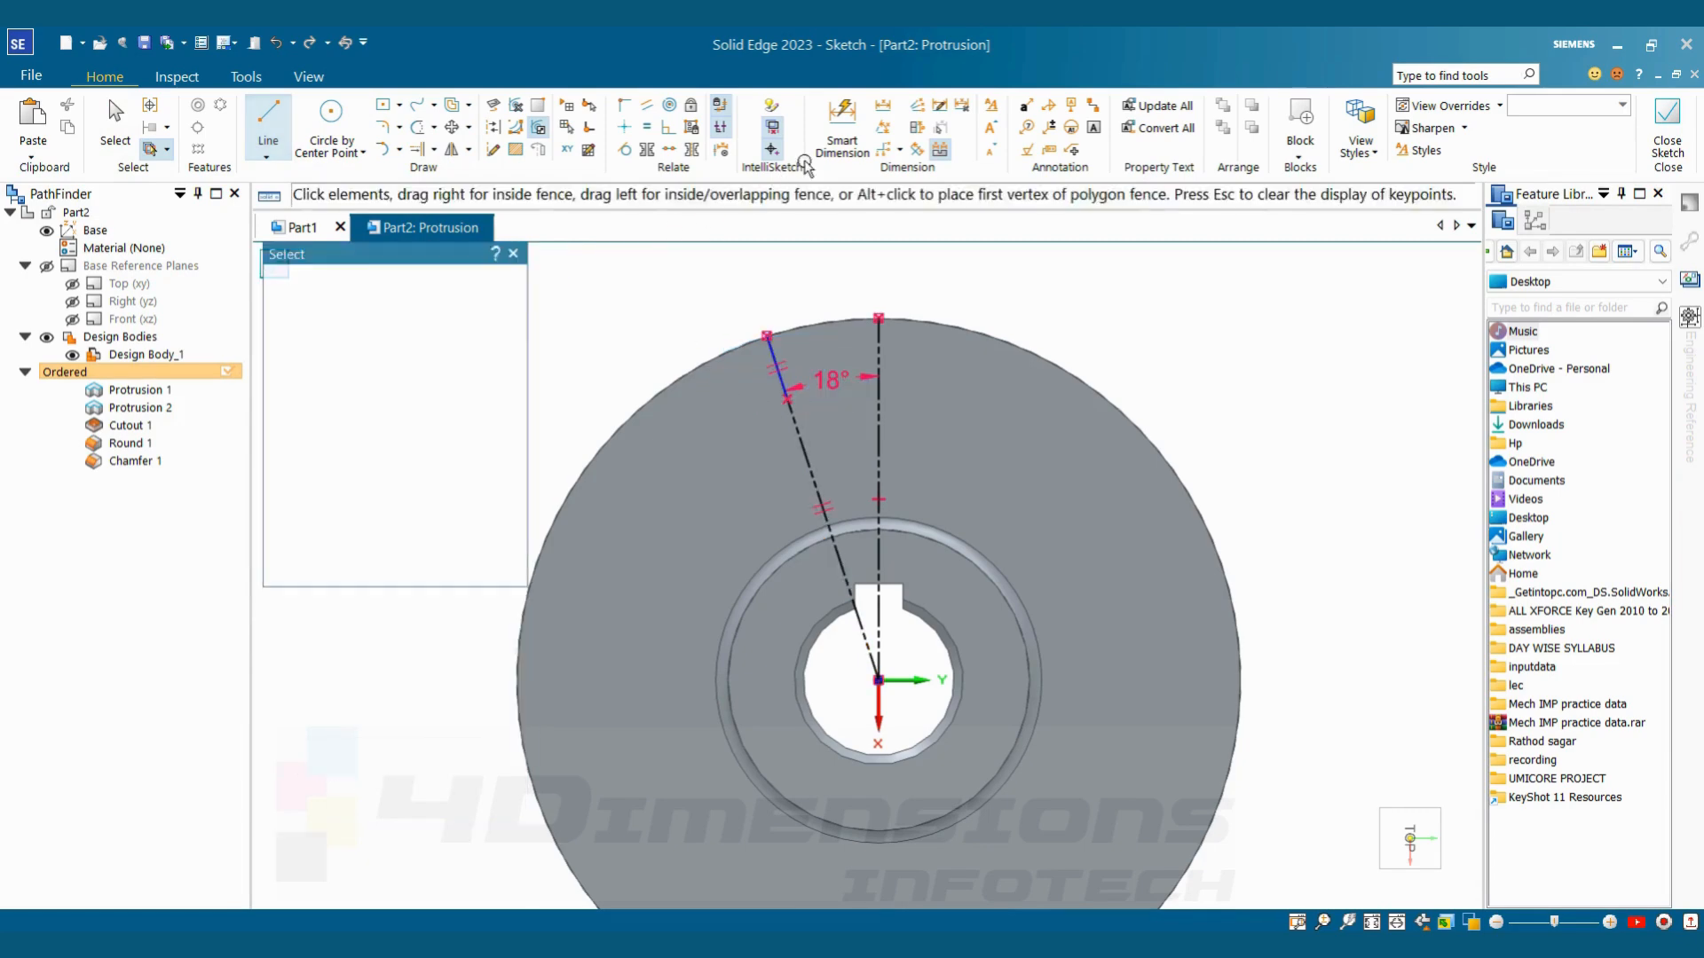
left_click(778, 377)
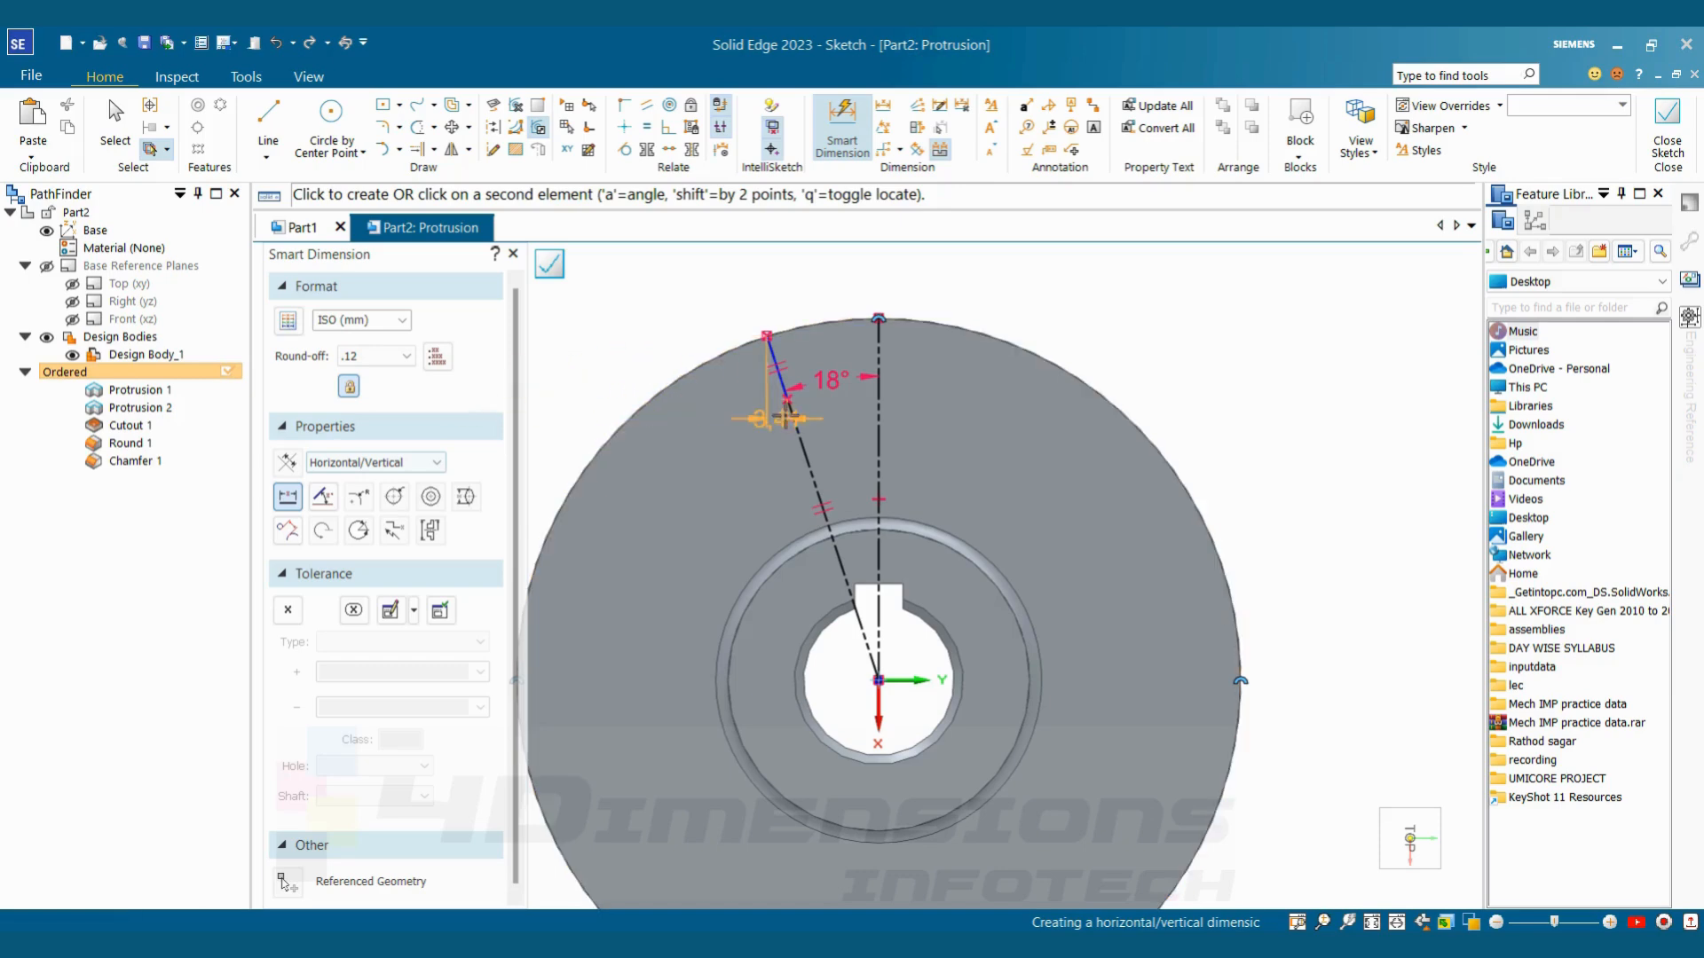
left_click(437, 463)
left_click(359, 495)
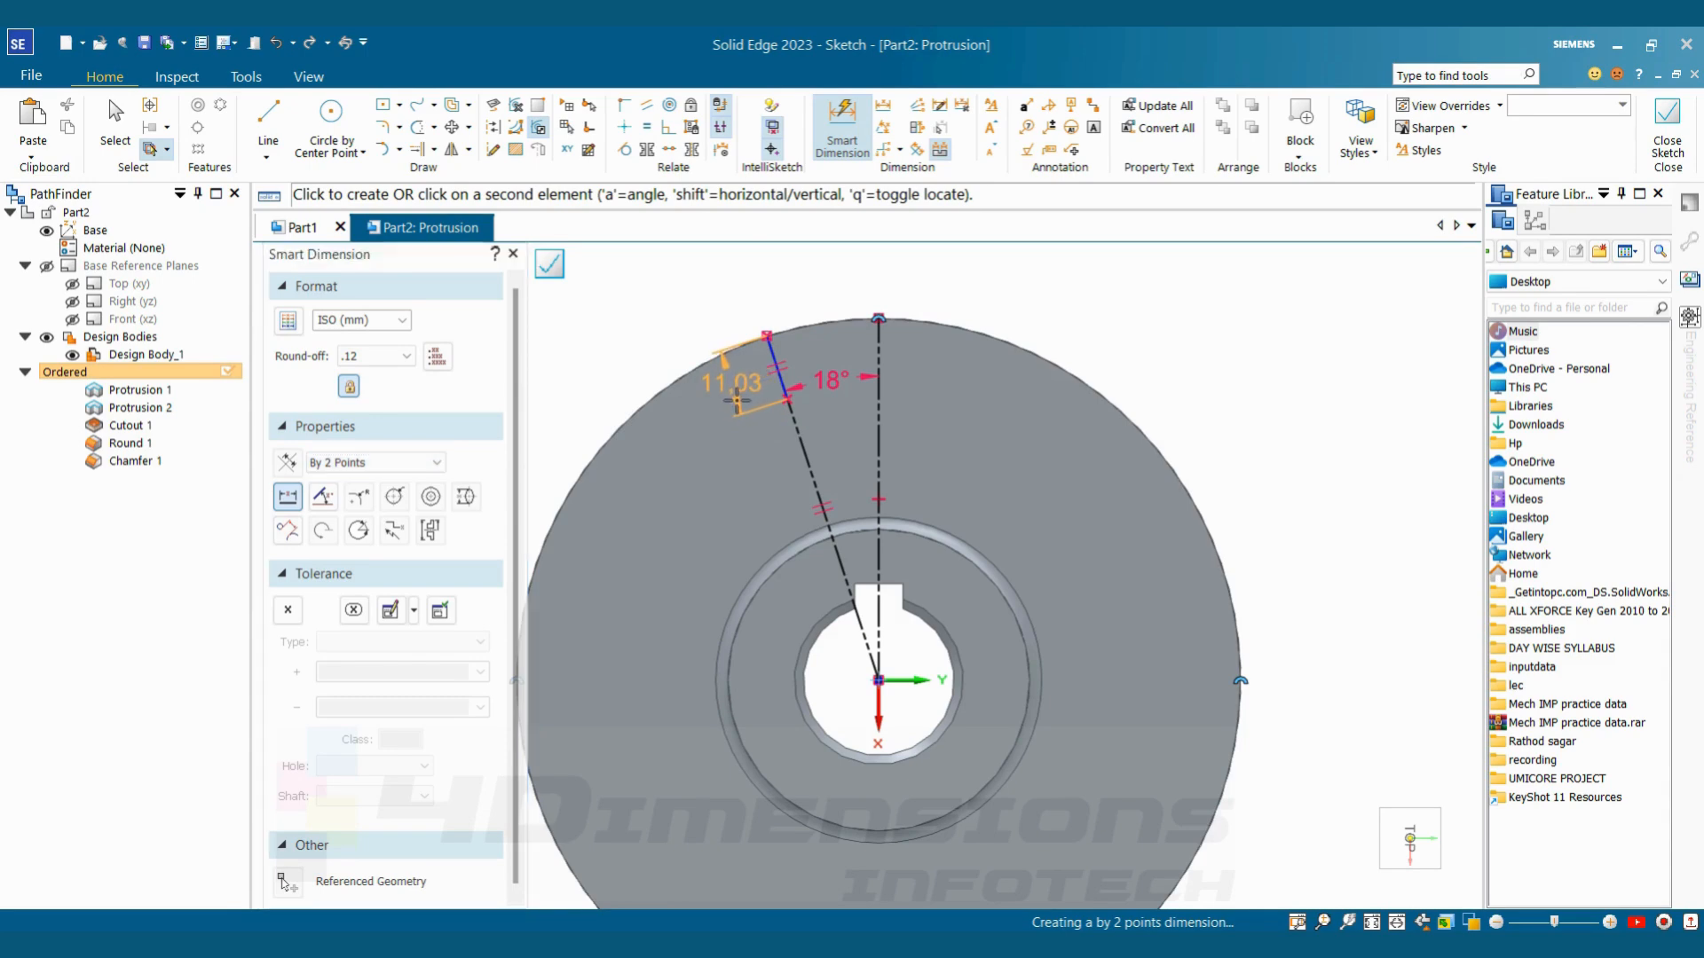
left_click(736, 400)
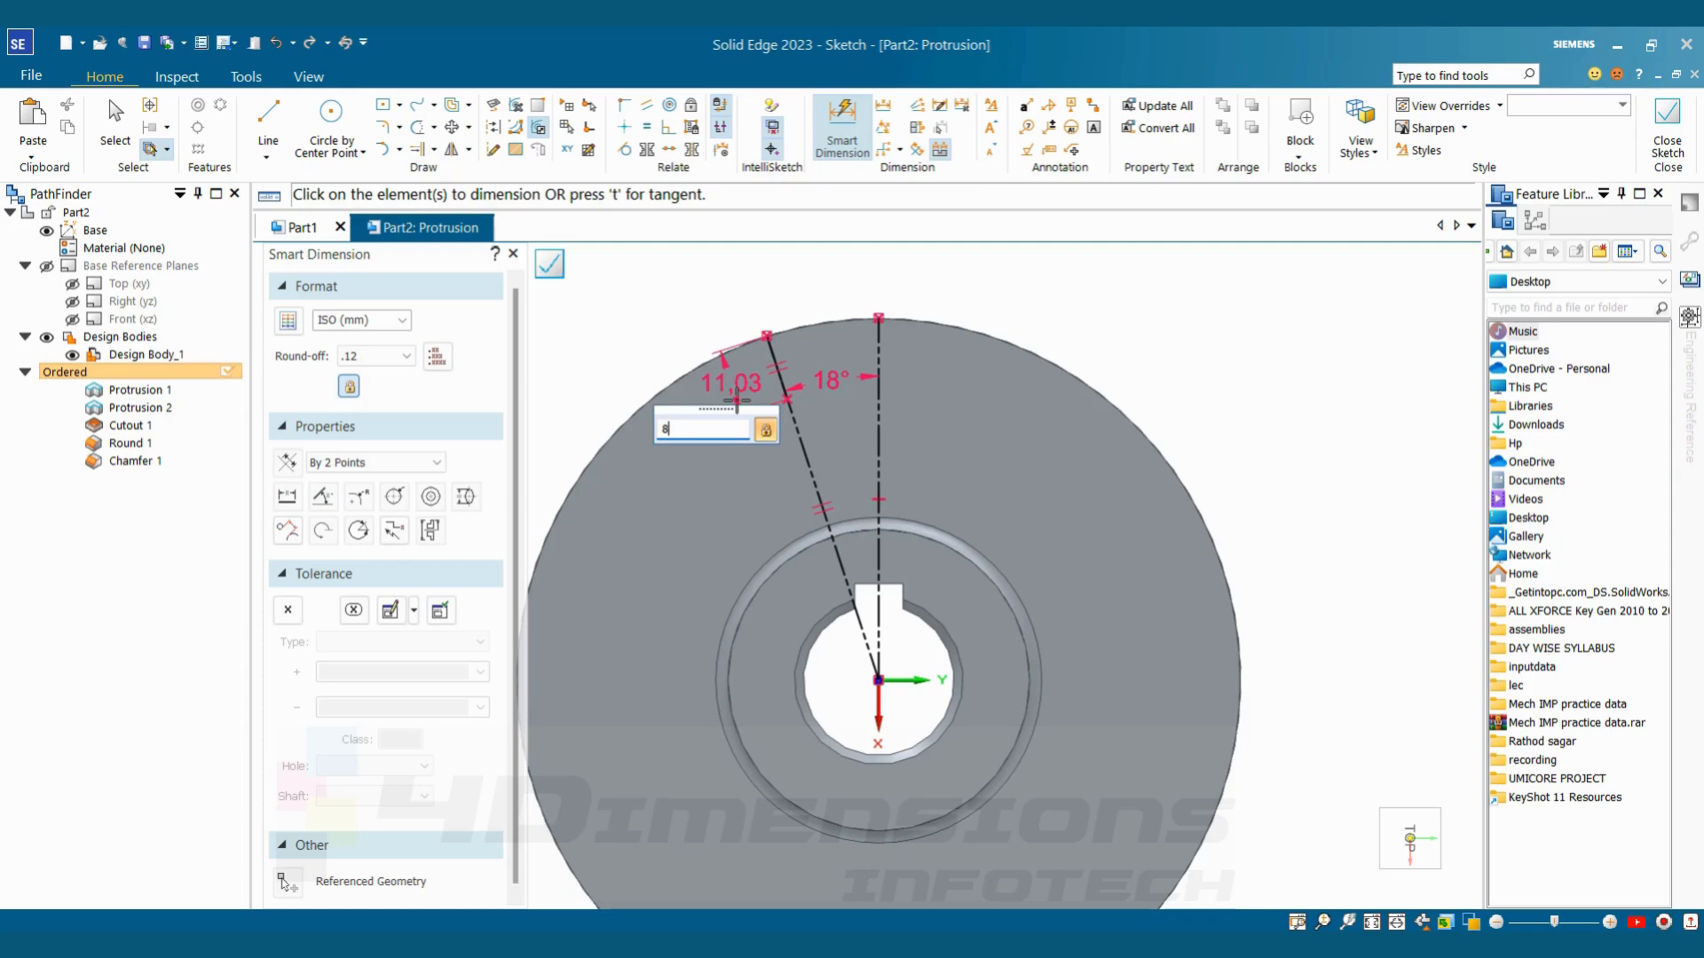
type("8")
key("Return")
scroll(840, 383, "up", 3)
key("Escape")
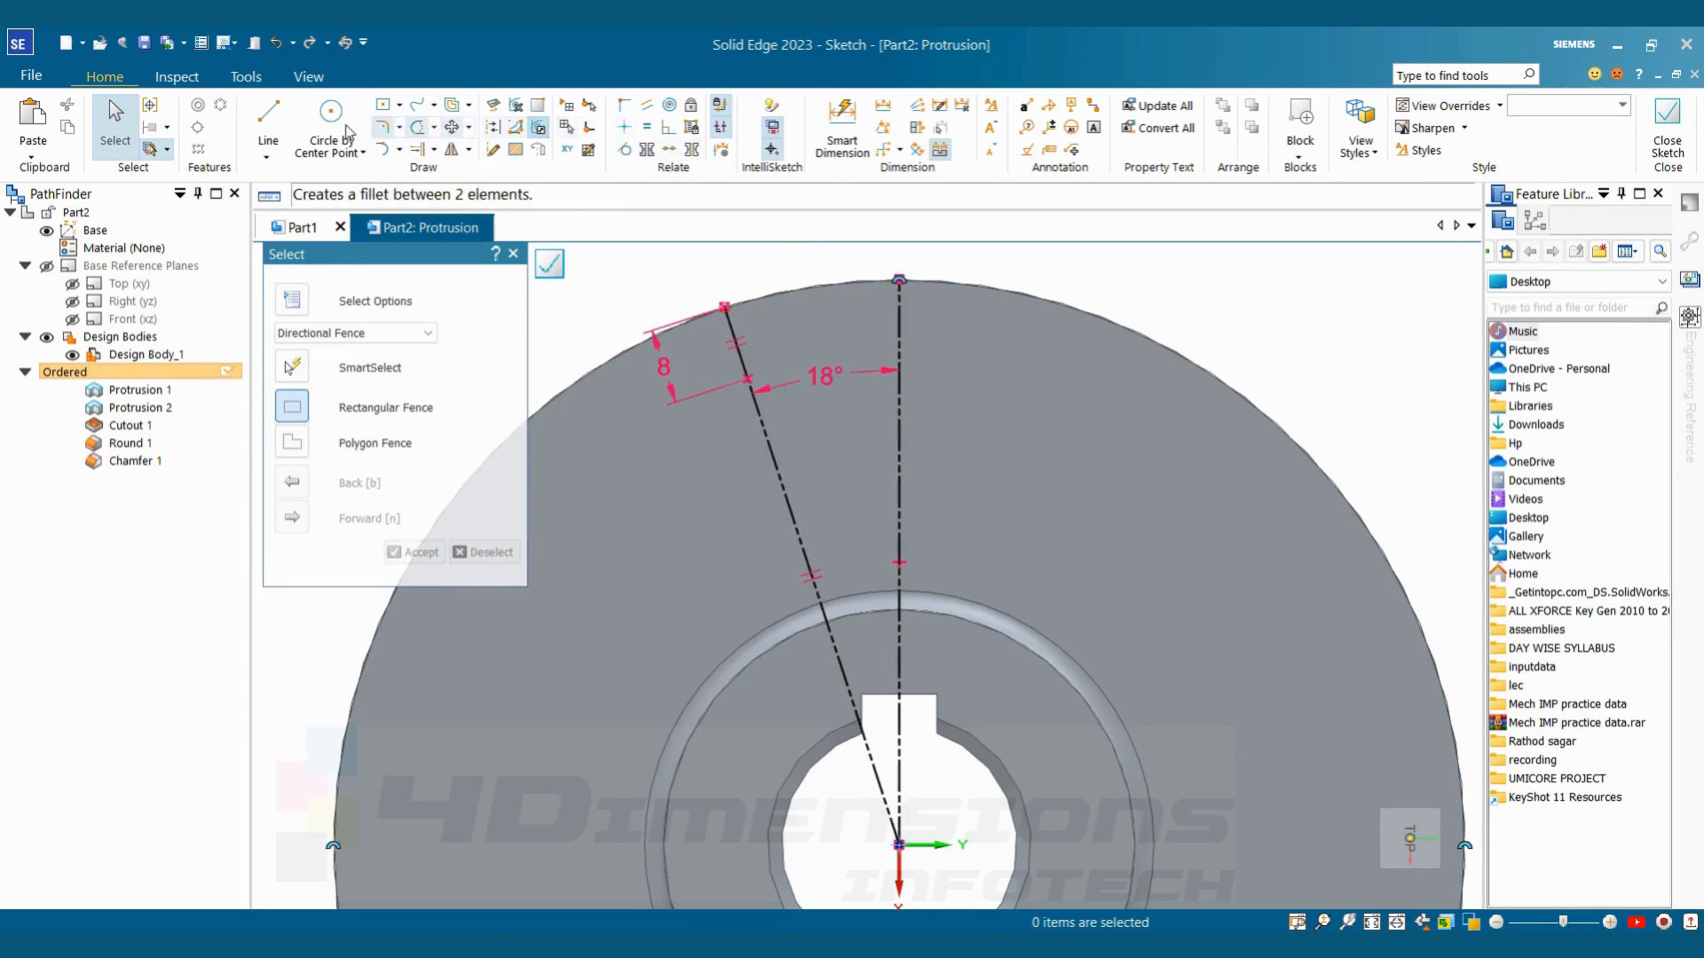
Draw the tooth's slanted flank from the inner end of the 8 mm line to just beyond the disc's outer edge
left_click(268, 115)
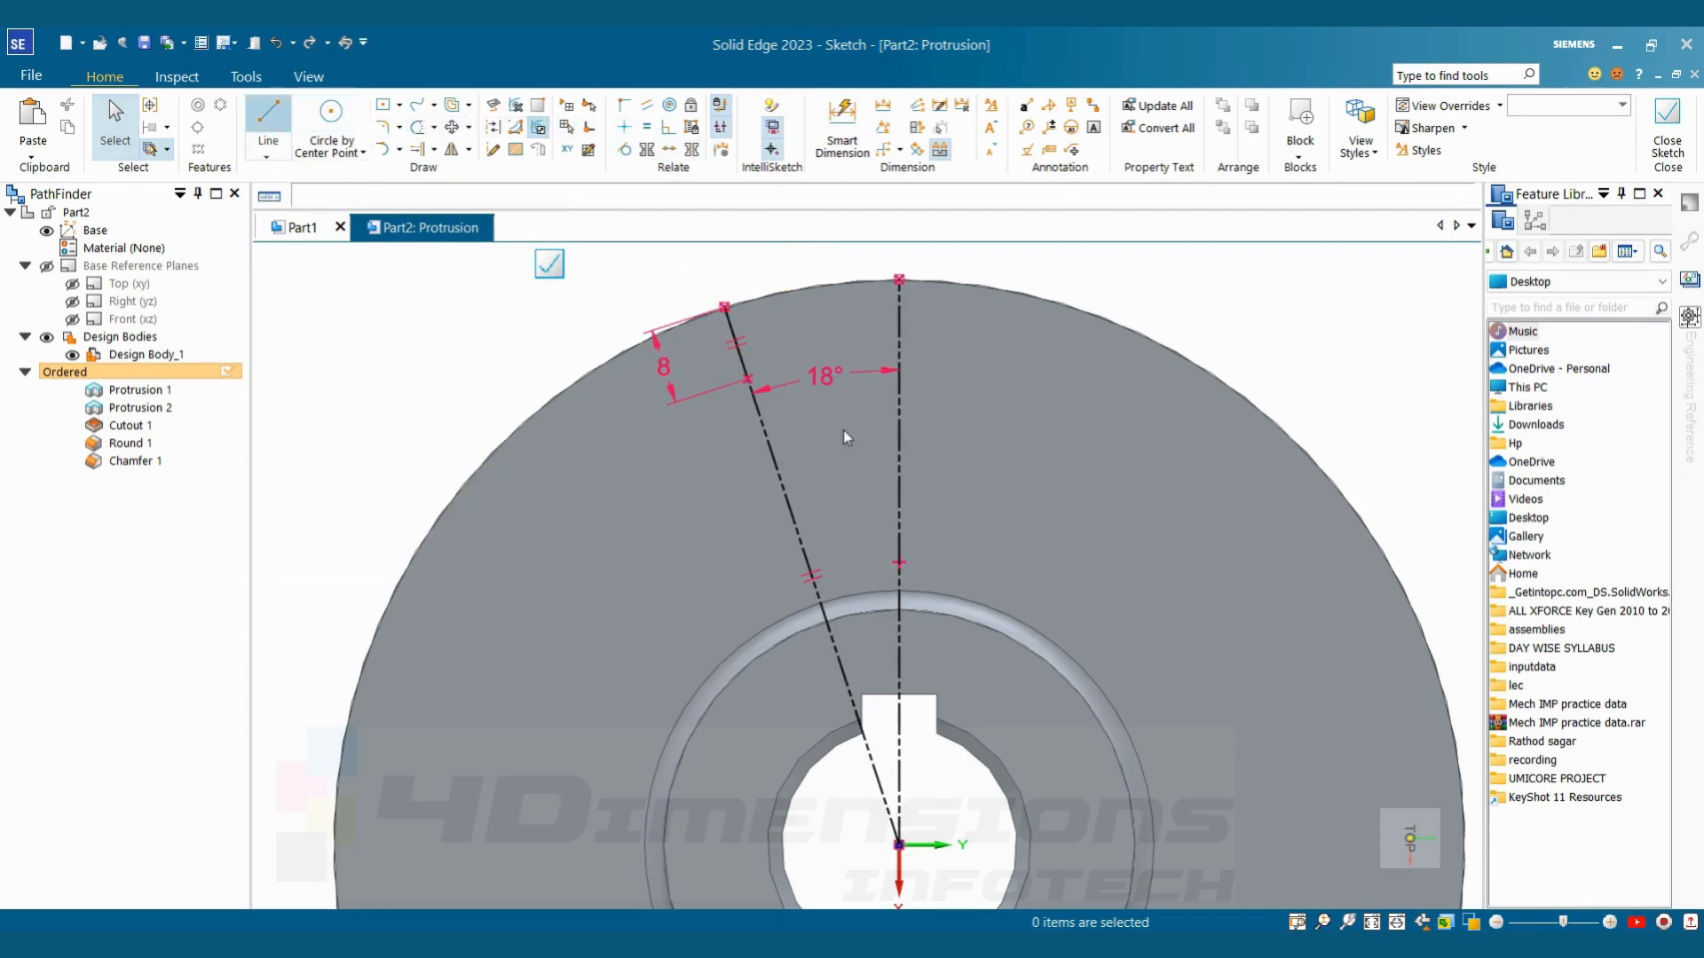
left_click(748, 379)
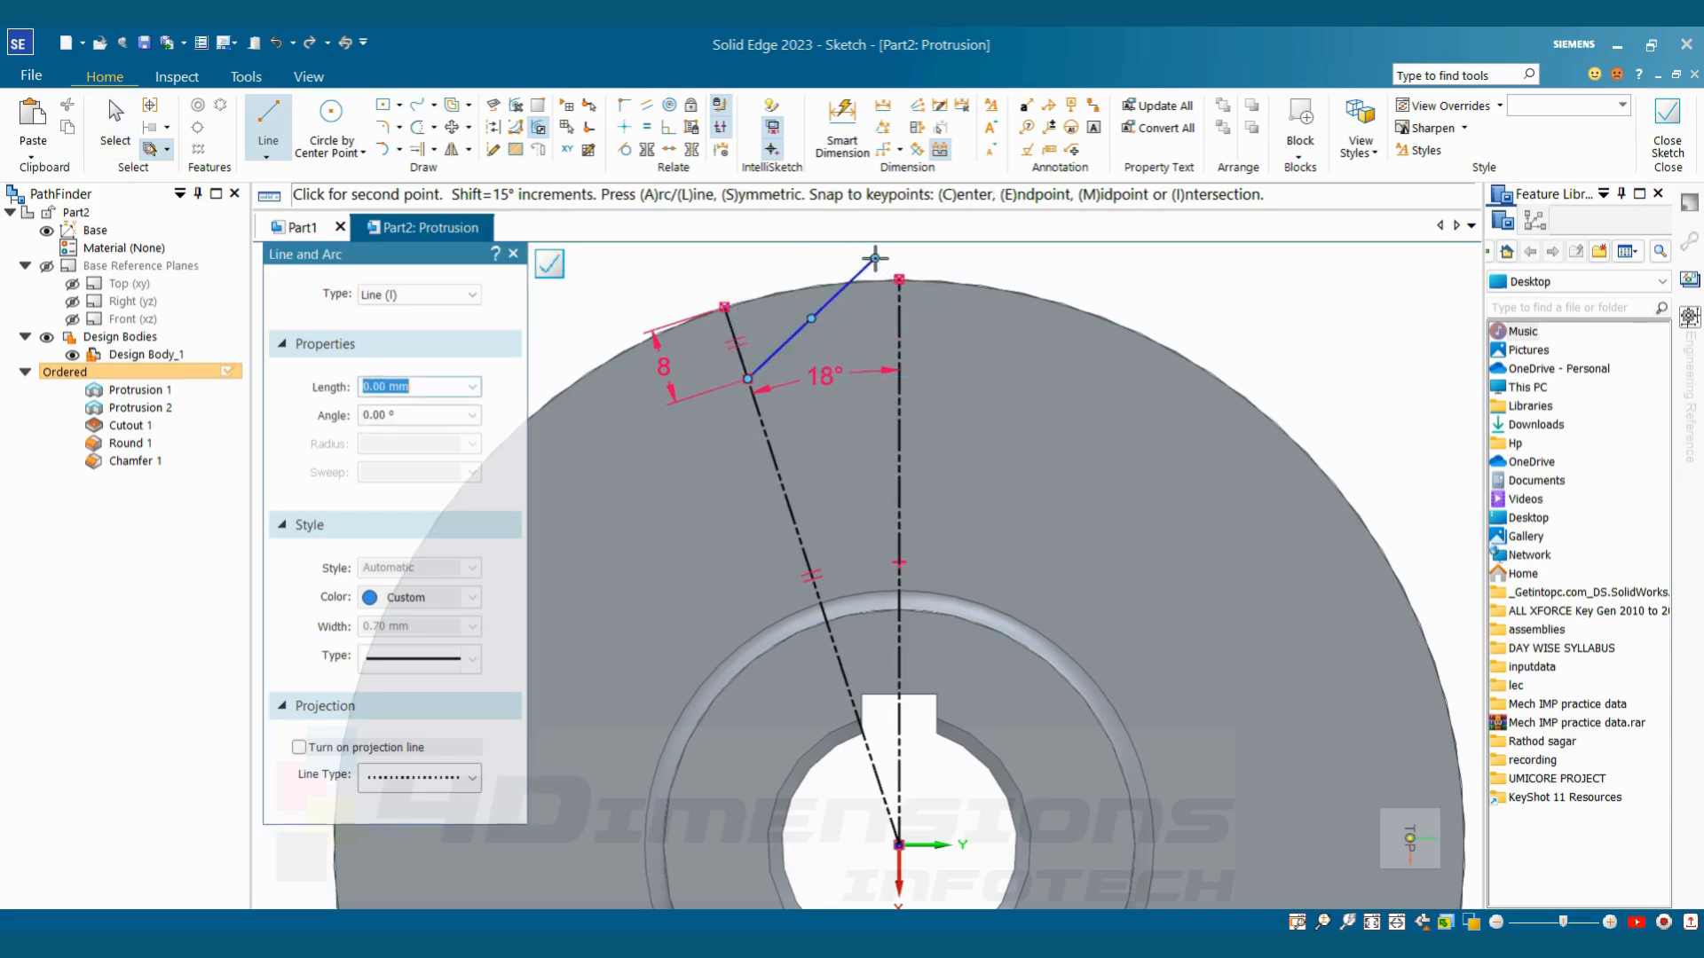
left_click(875, 259)
key("Escape")
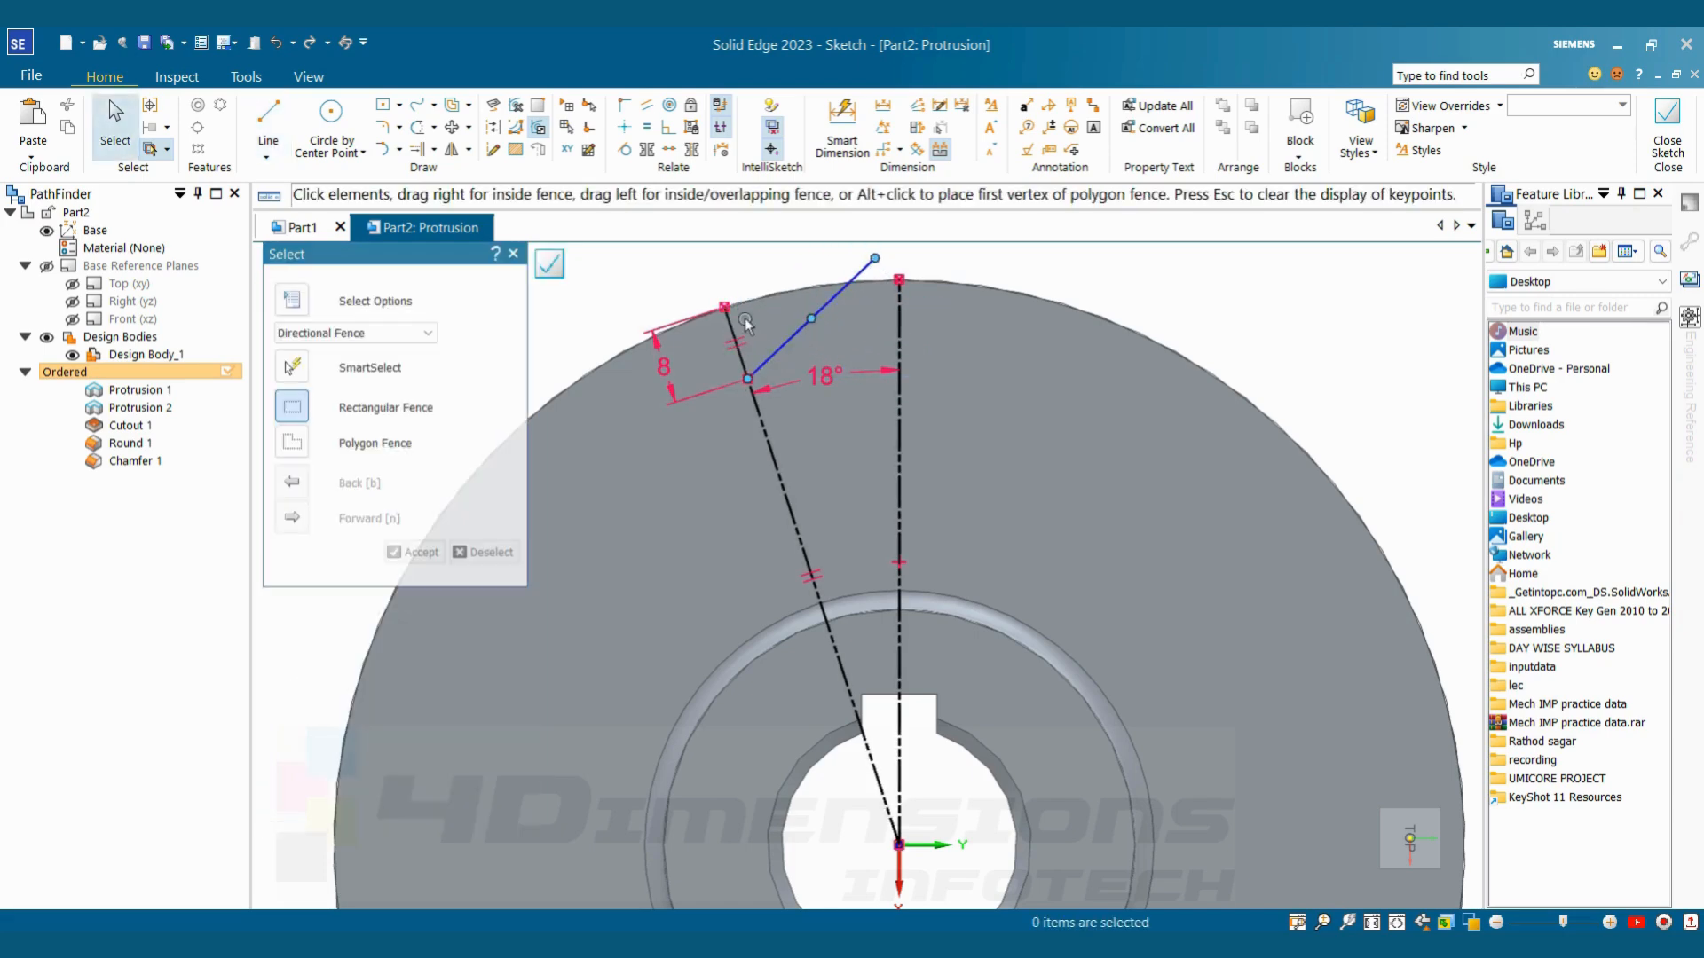
Check the tooth angle in the reference drawing and set the angle between the slanted flank and the 8 mm line to 70°
key("alt+Tab")
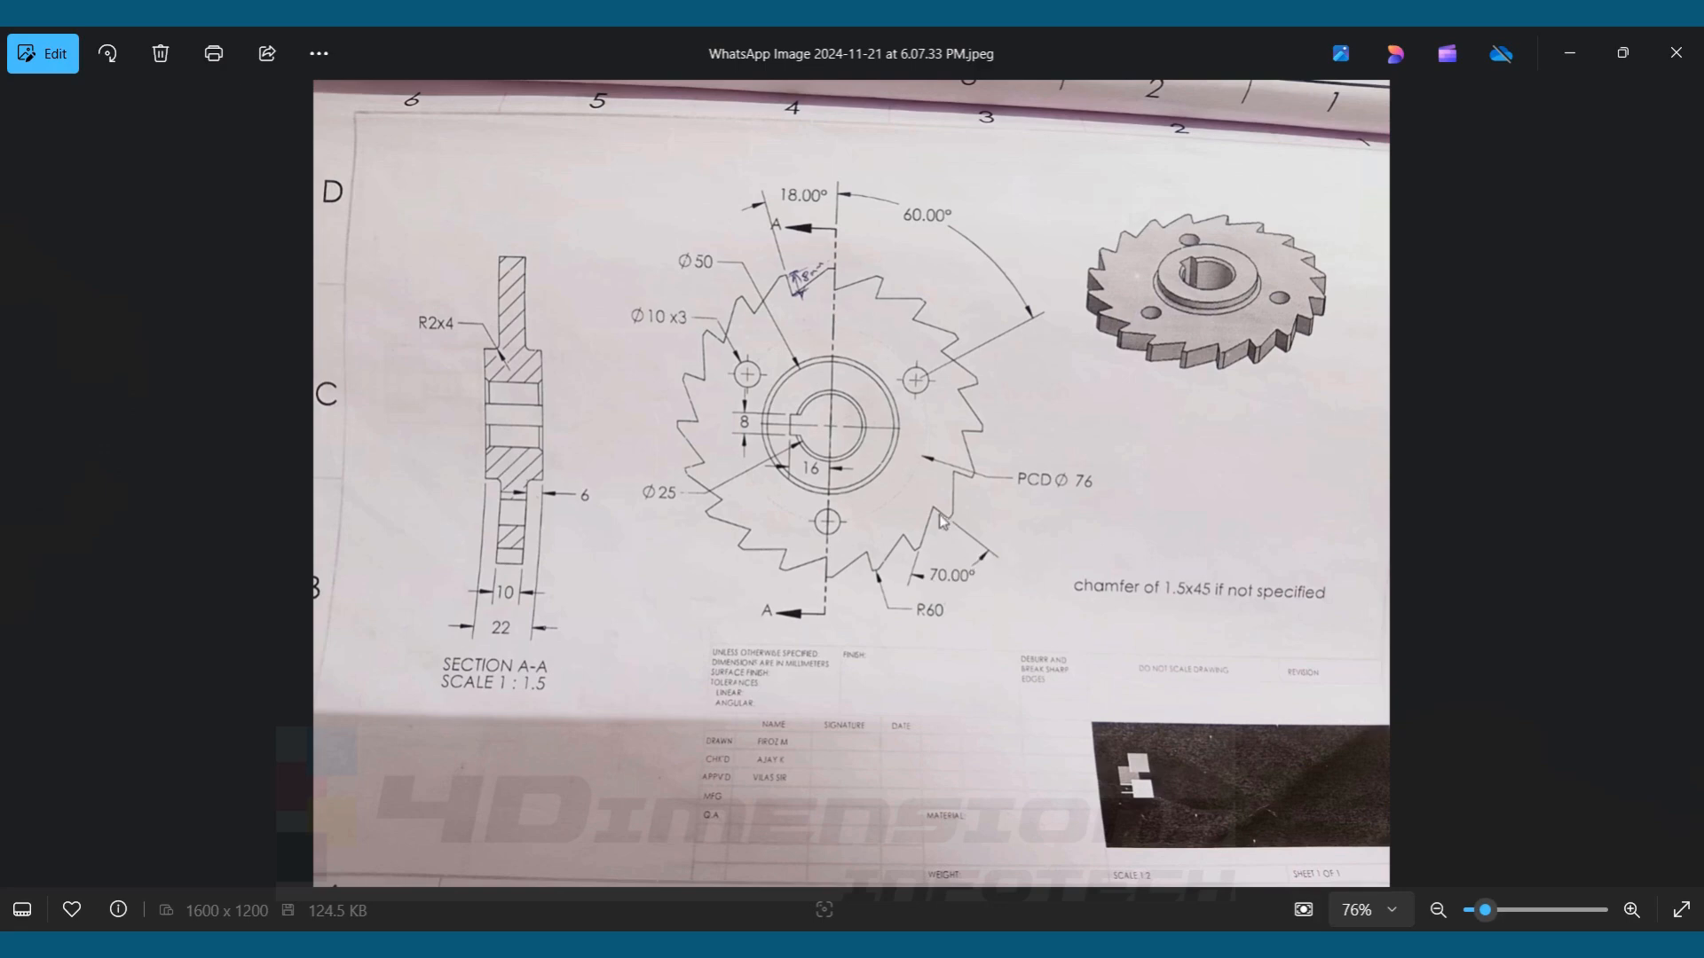
key("alt+Tab")
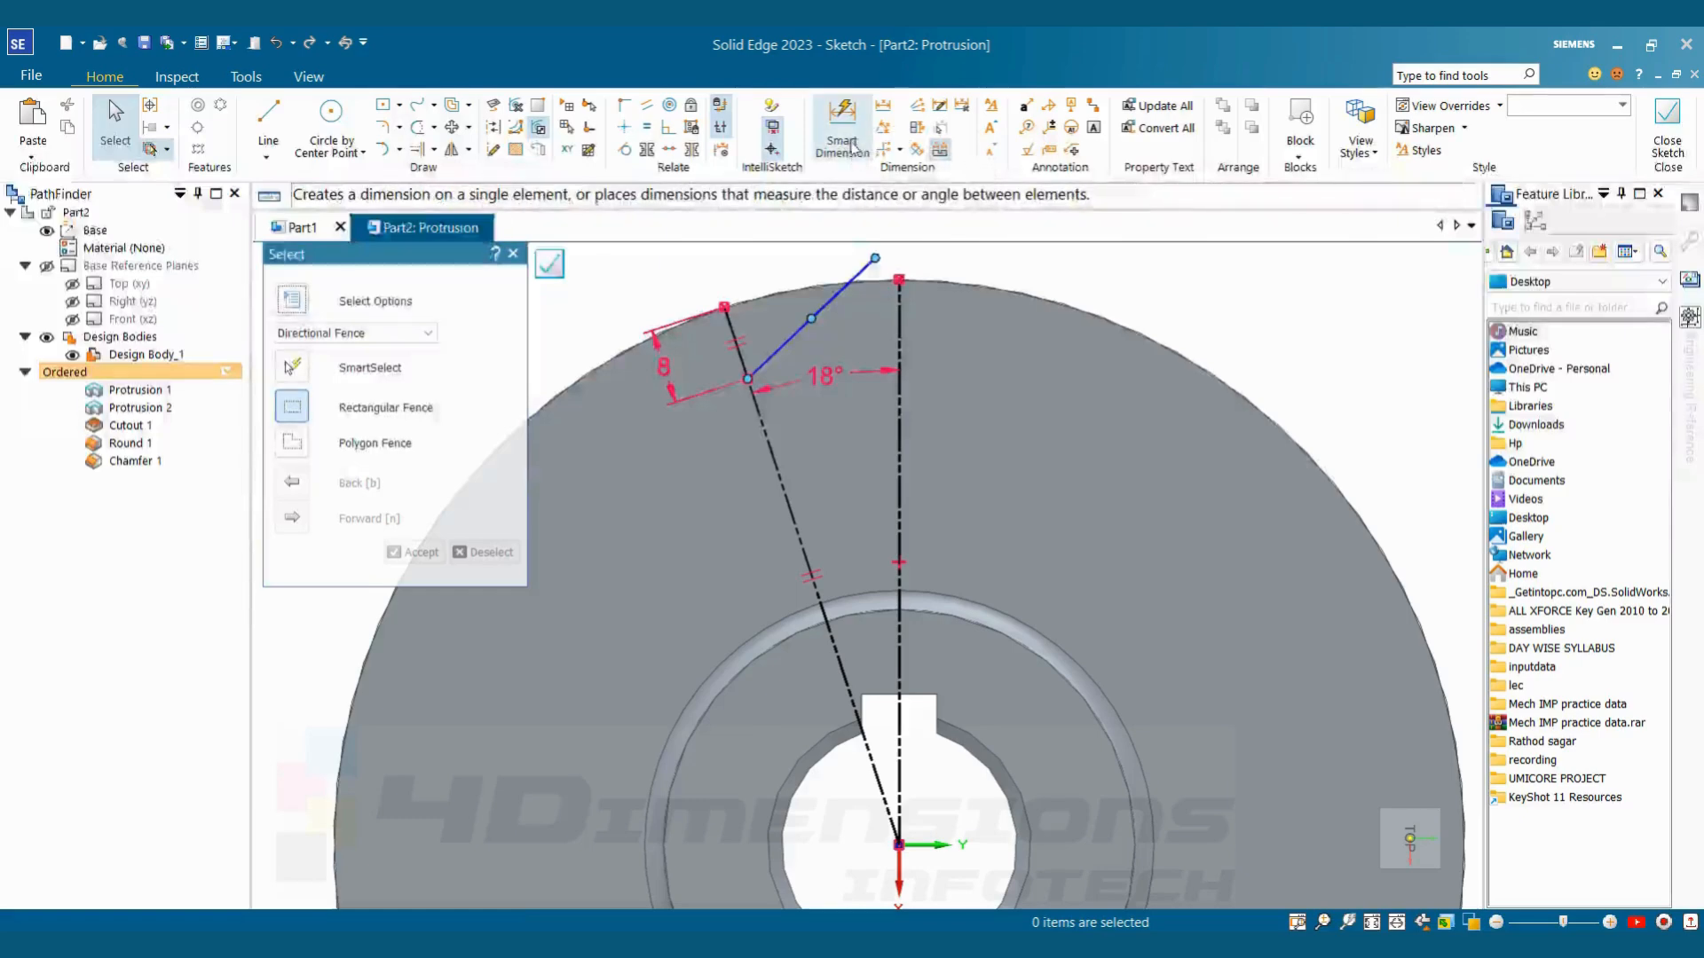
left_click(800, 329)
left_click(739, 322)
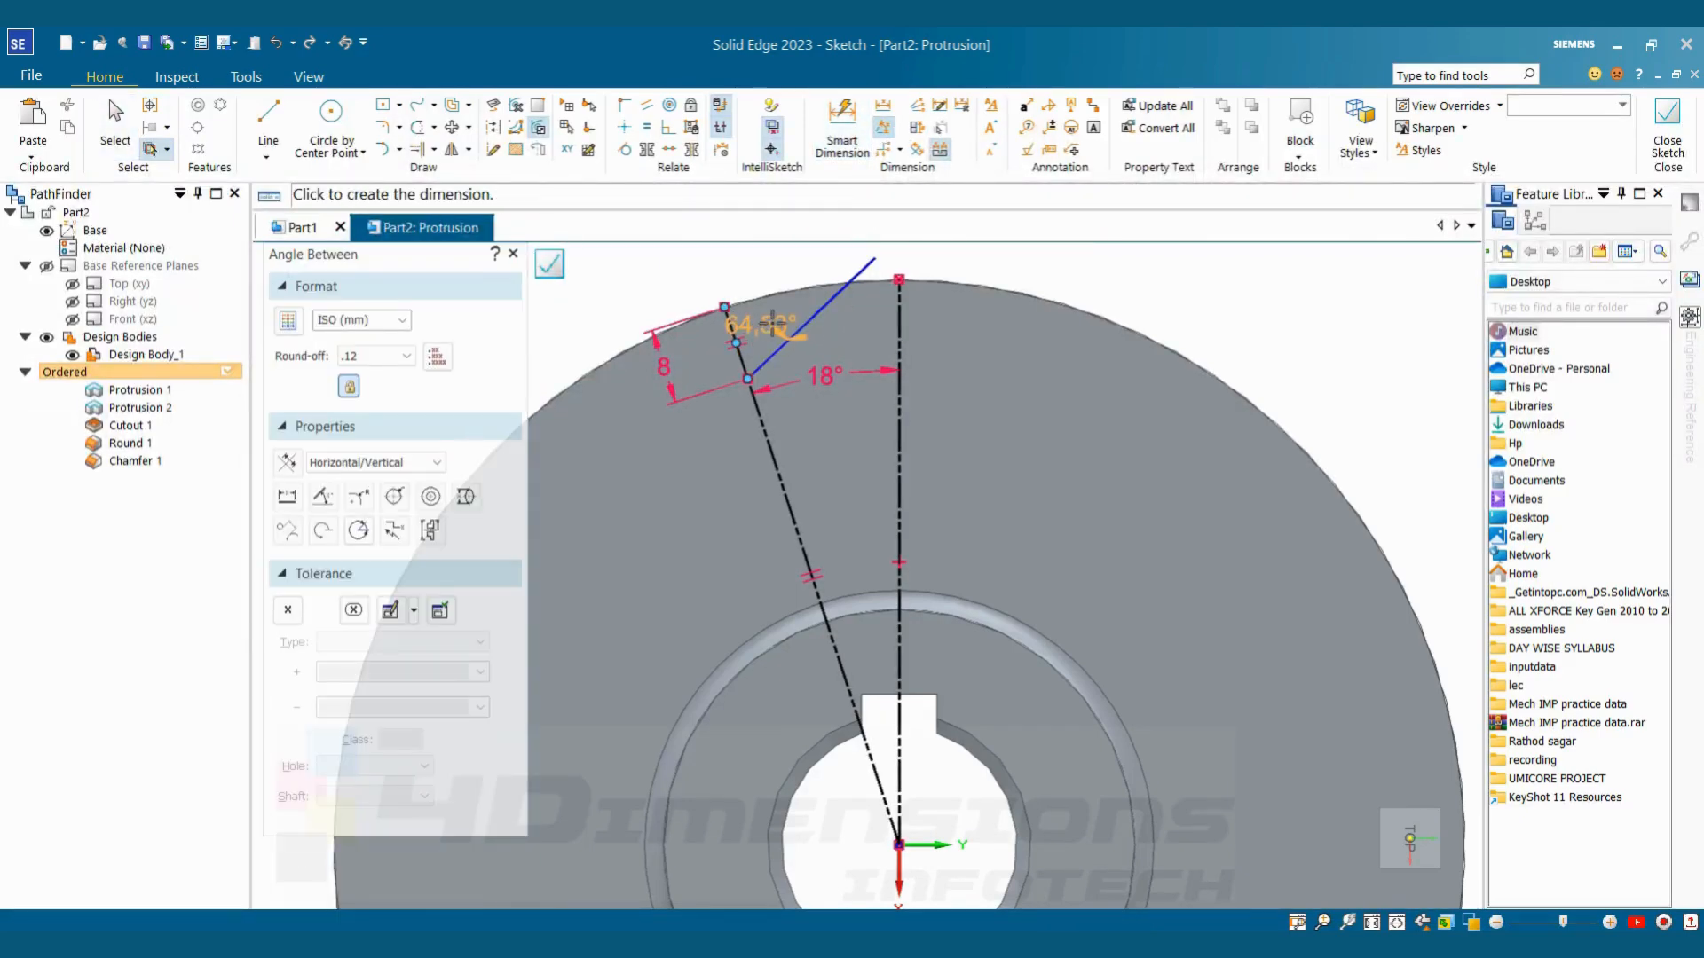
left_click(763, 324)
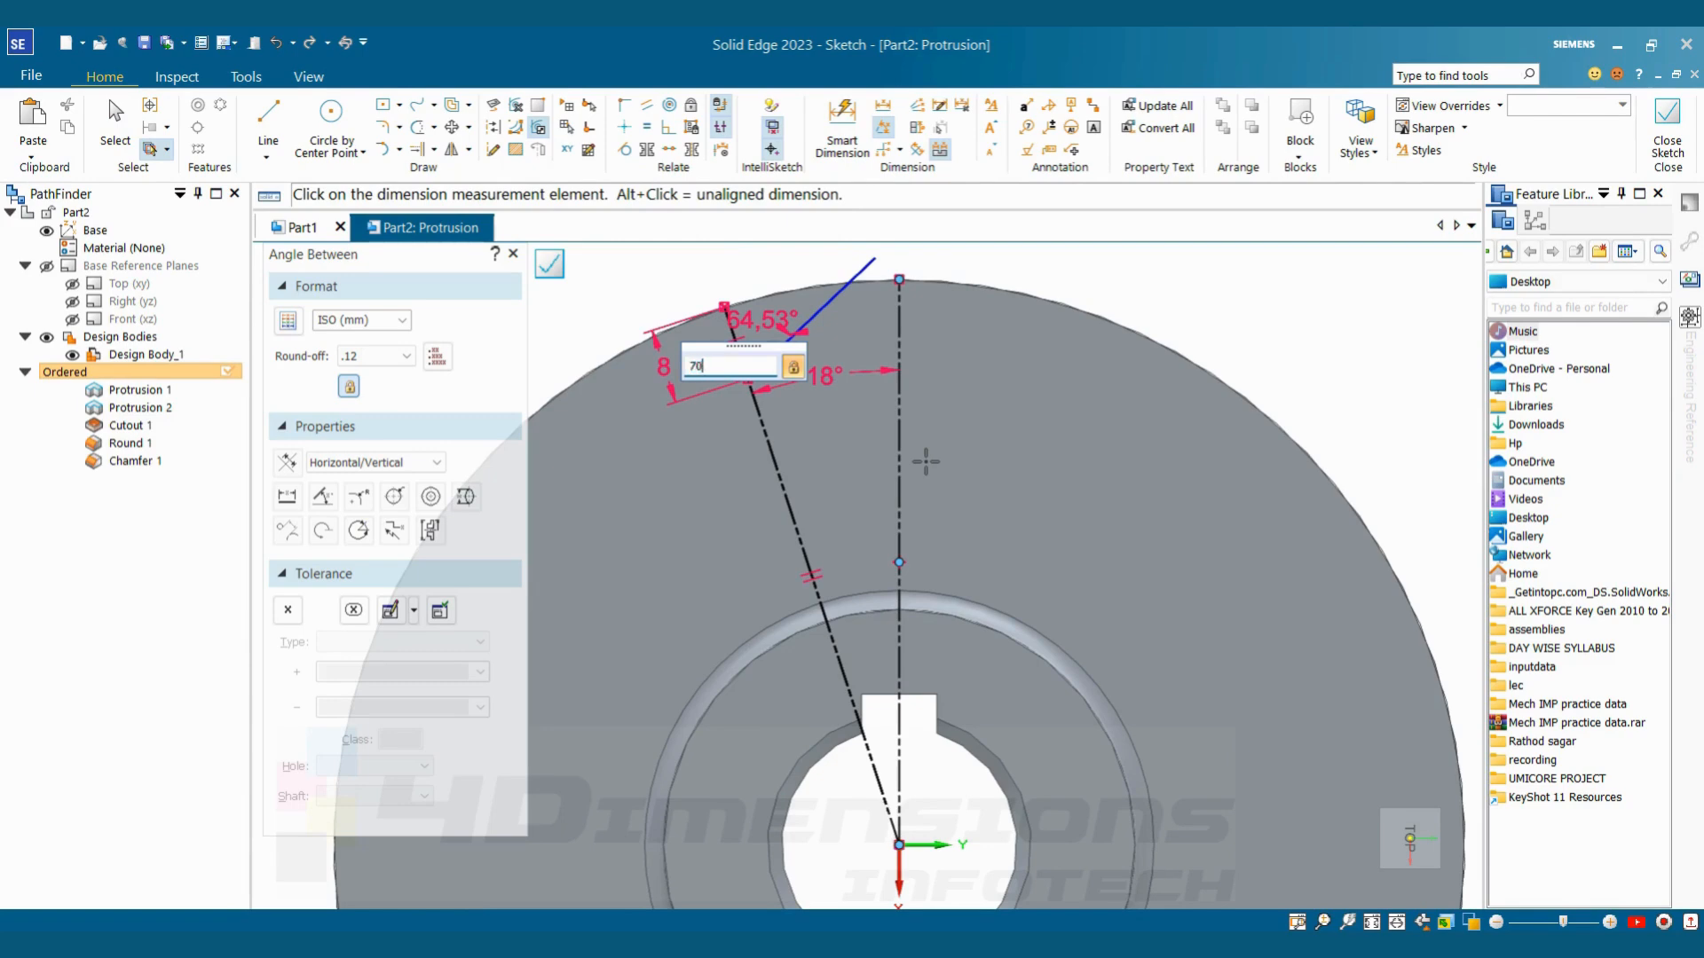
type("70")
key("Return")
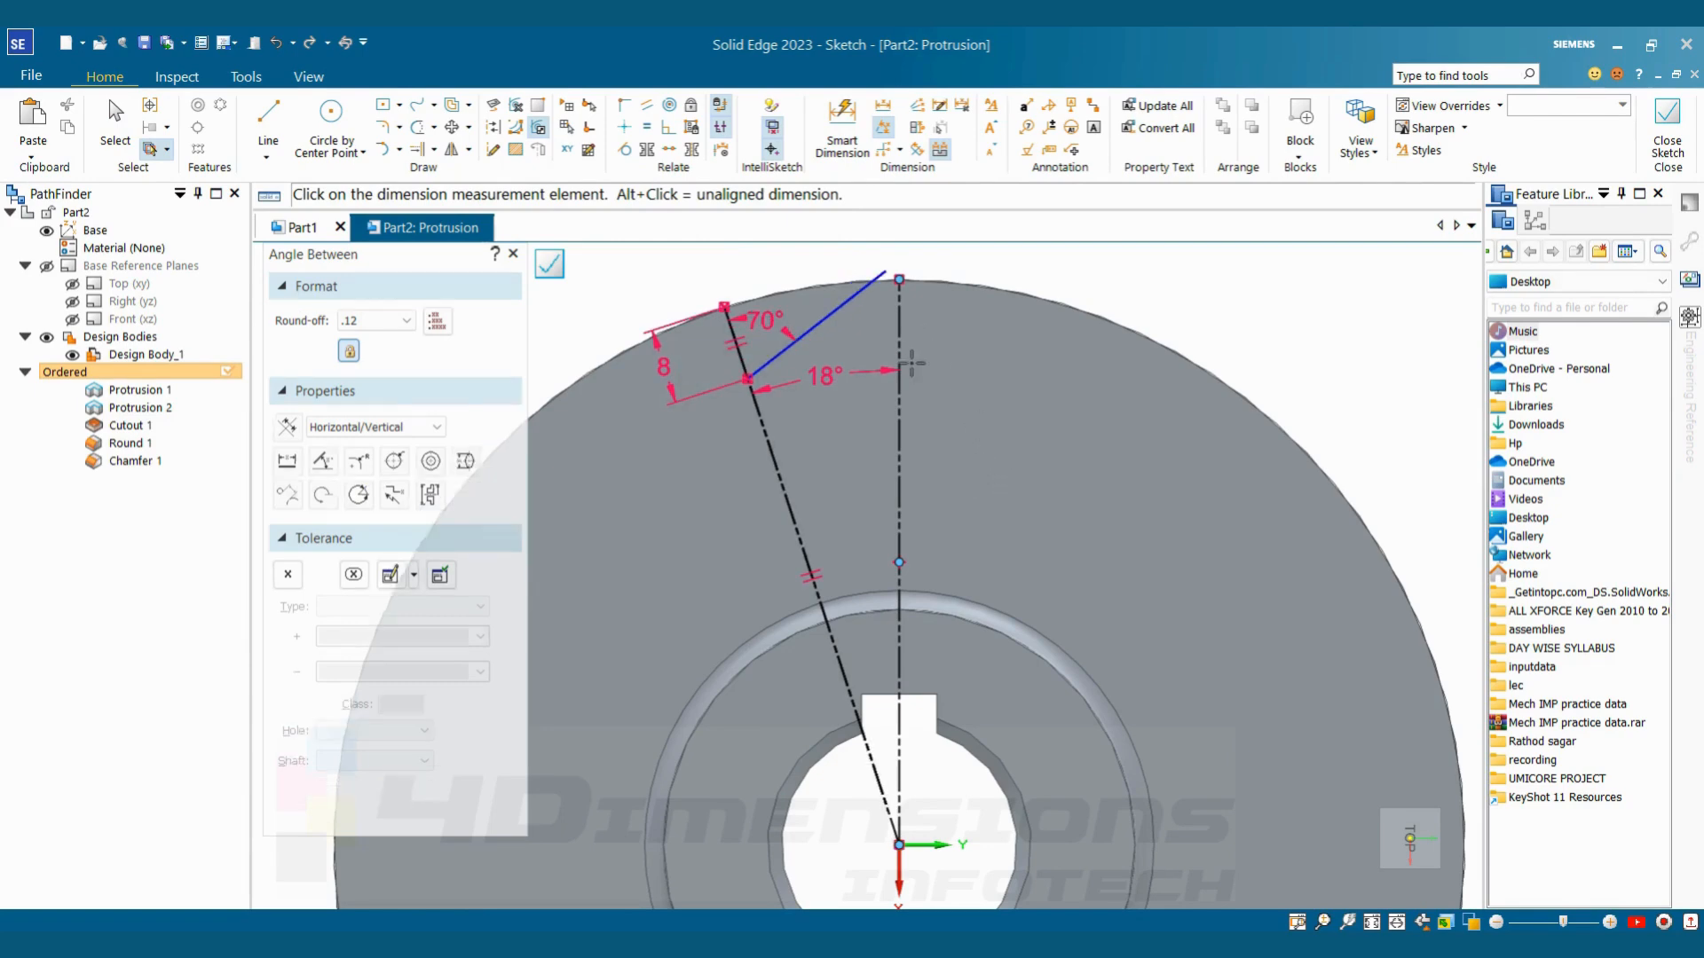
key("Escape")
Project the disc's outer circular edge into the sketch using the Single Wireframe selection
scroll(896, 282, "up", 2)
scroll(1153, 332, "down", 4)
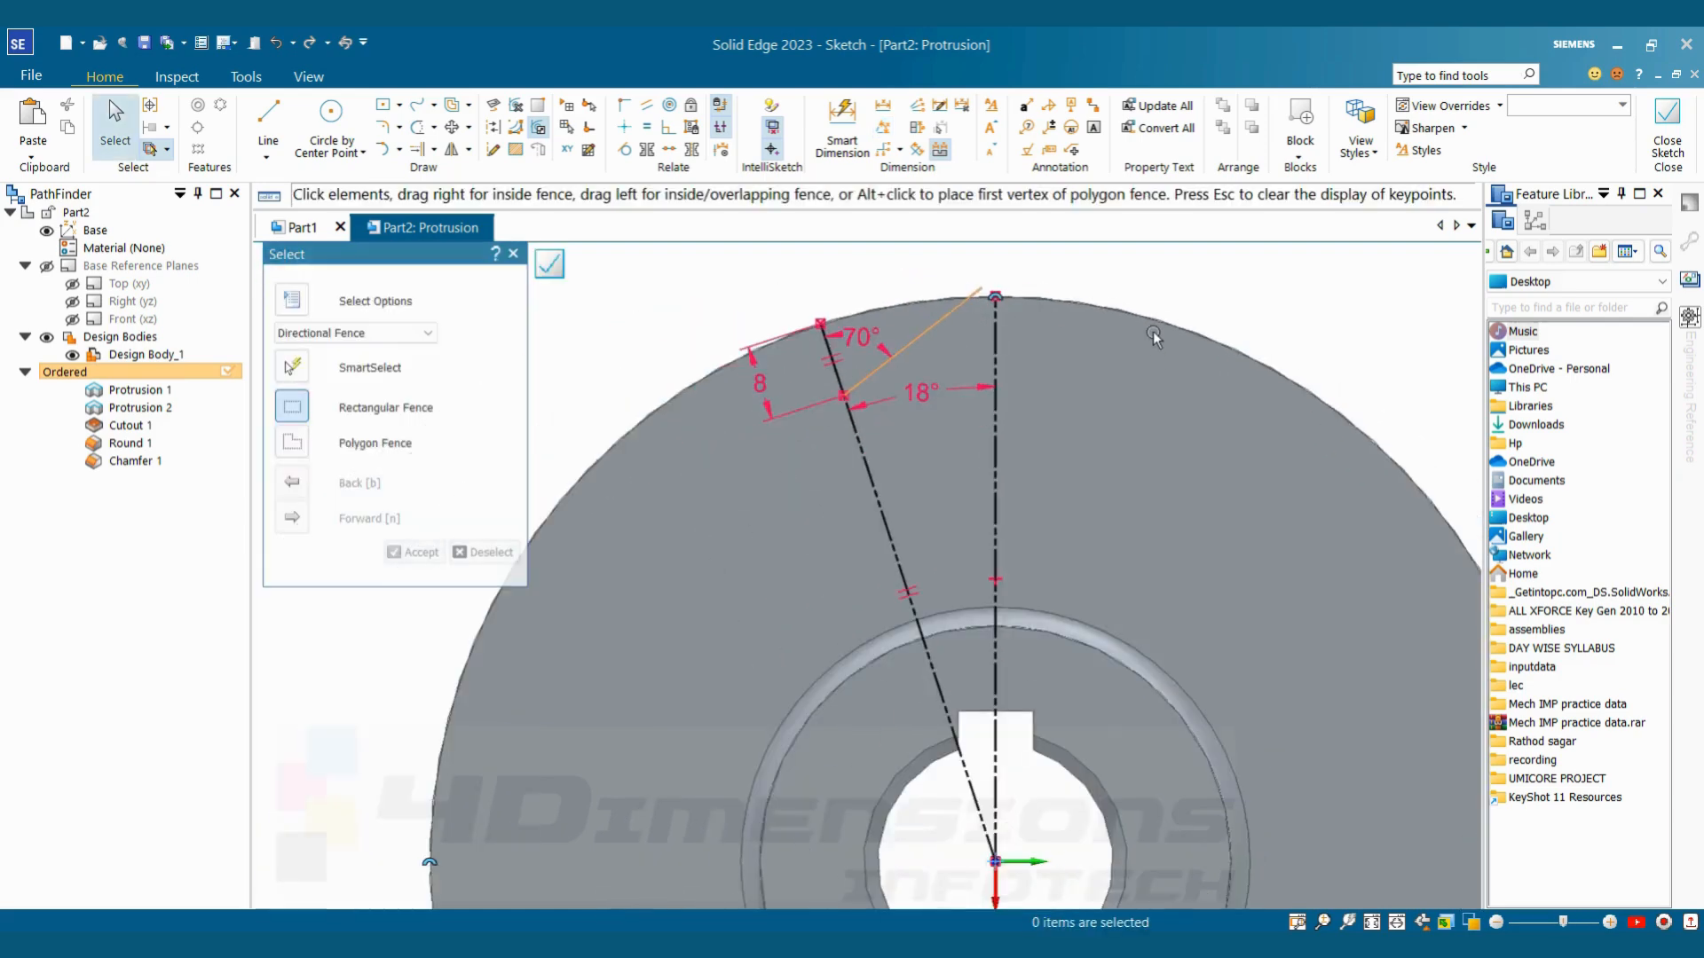
scroll(1190, 345, "down", 2)
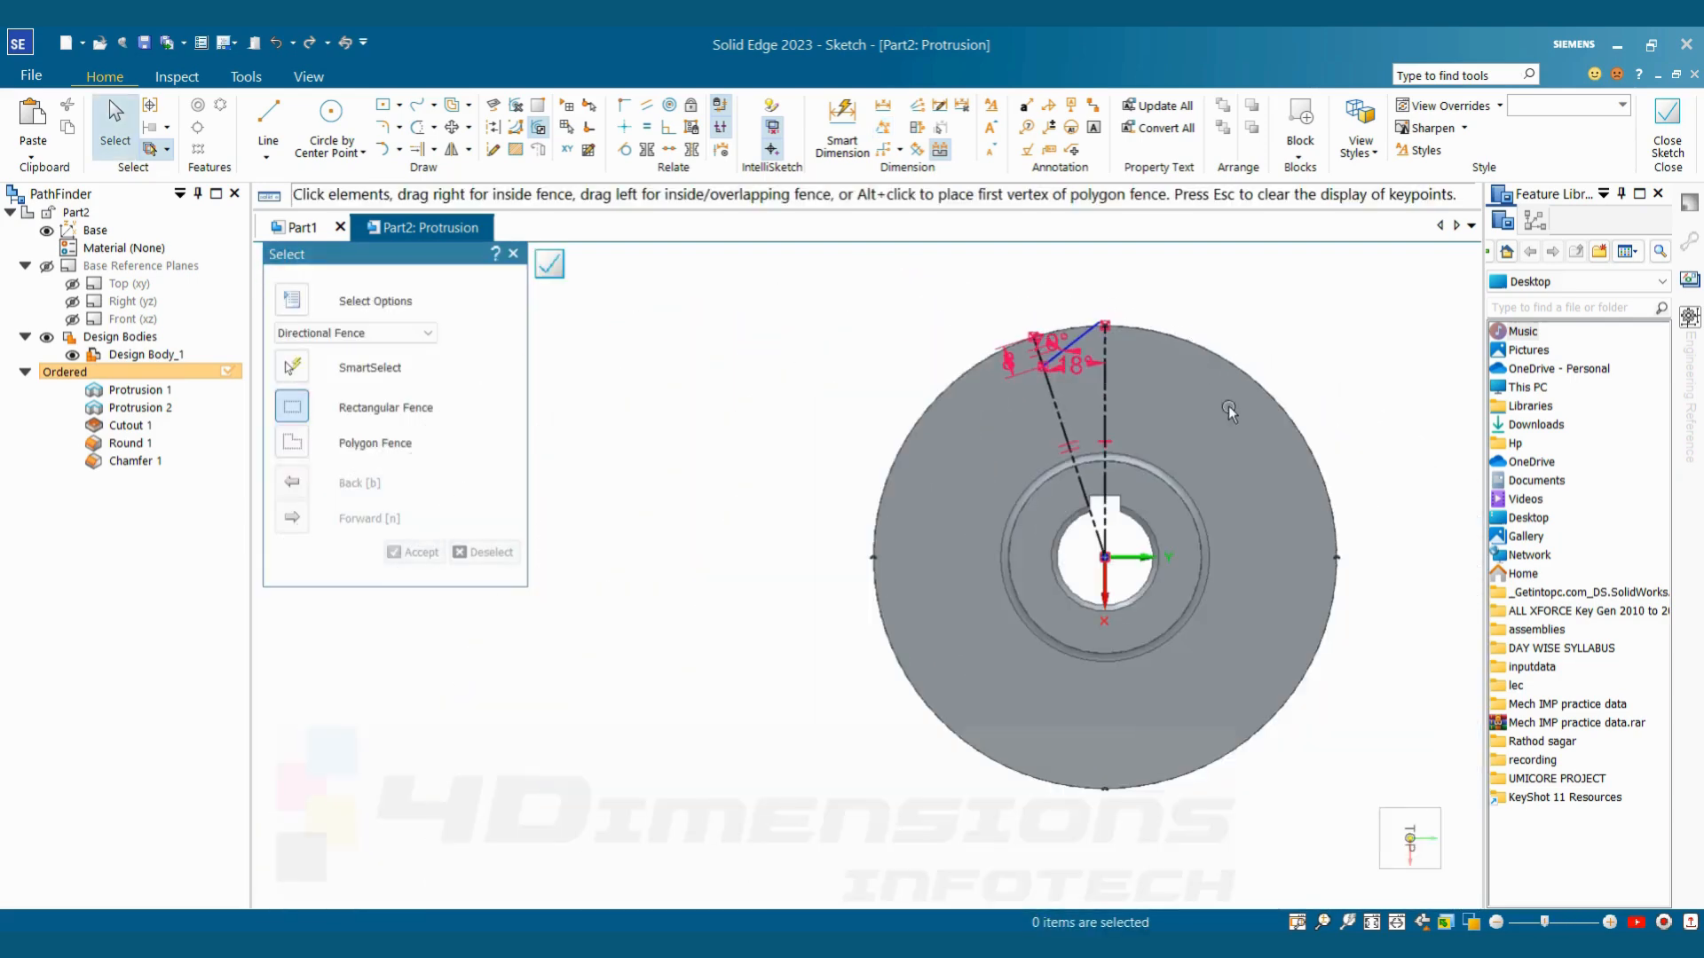
scroll(1324, 354, "up", 2)
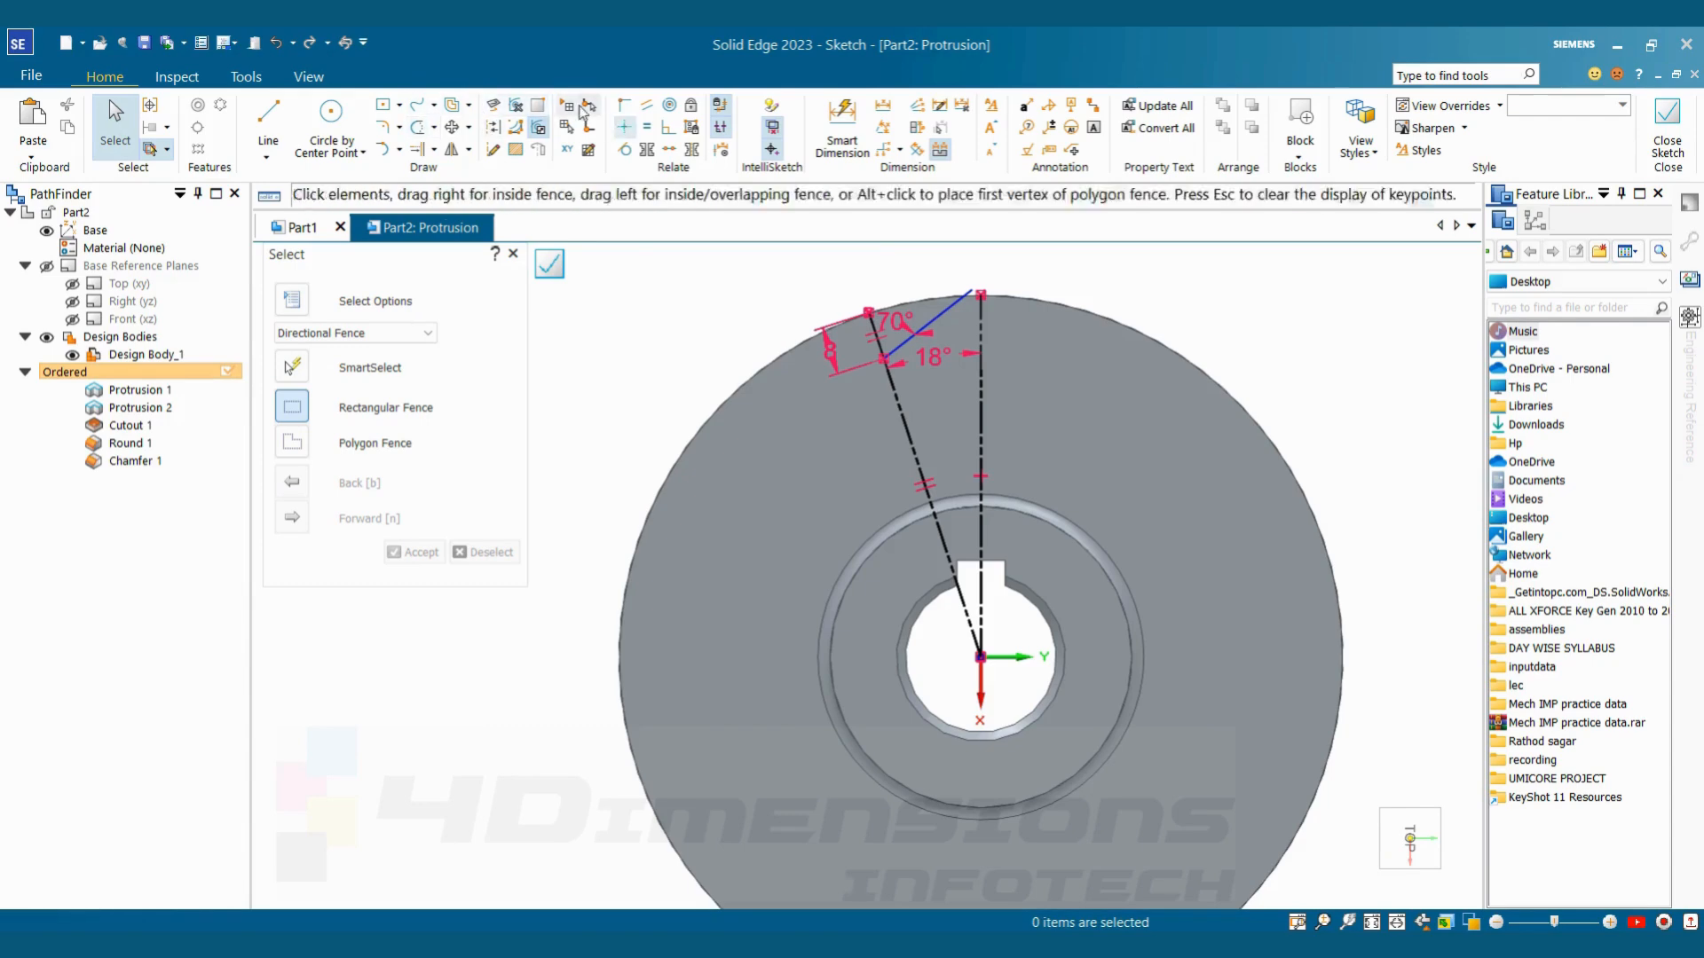
left_click(493, 107)
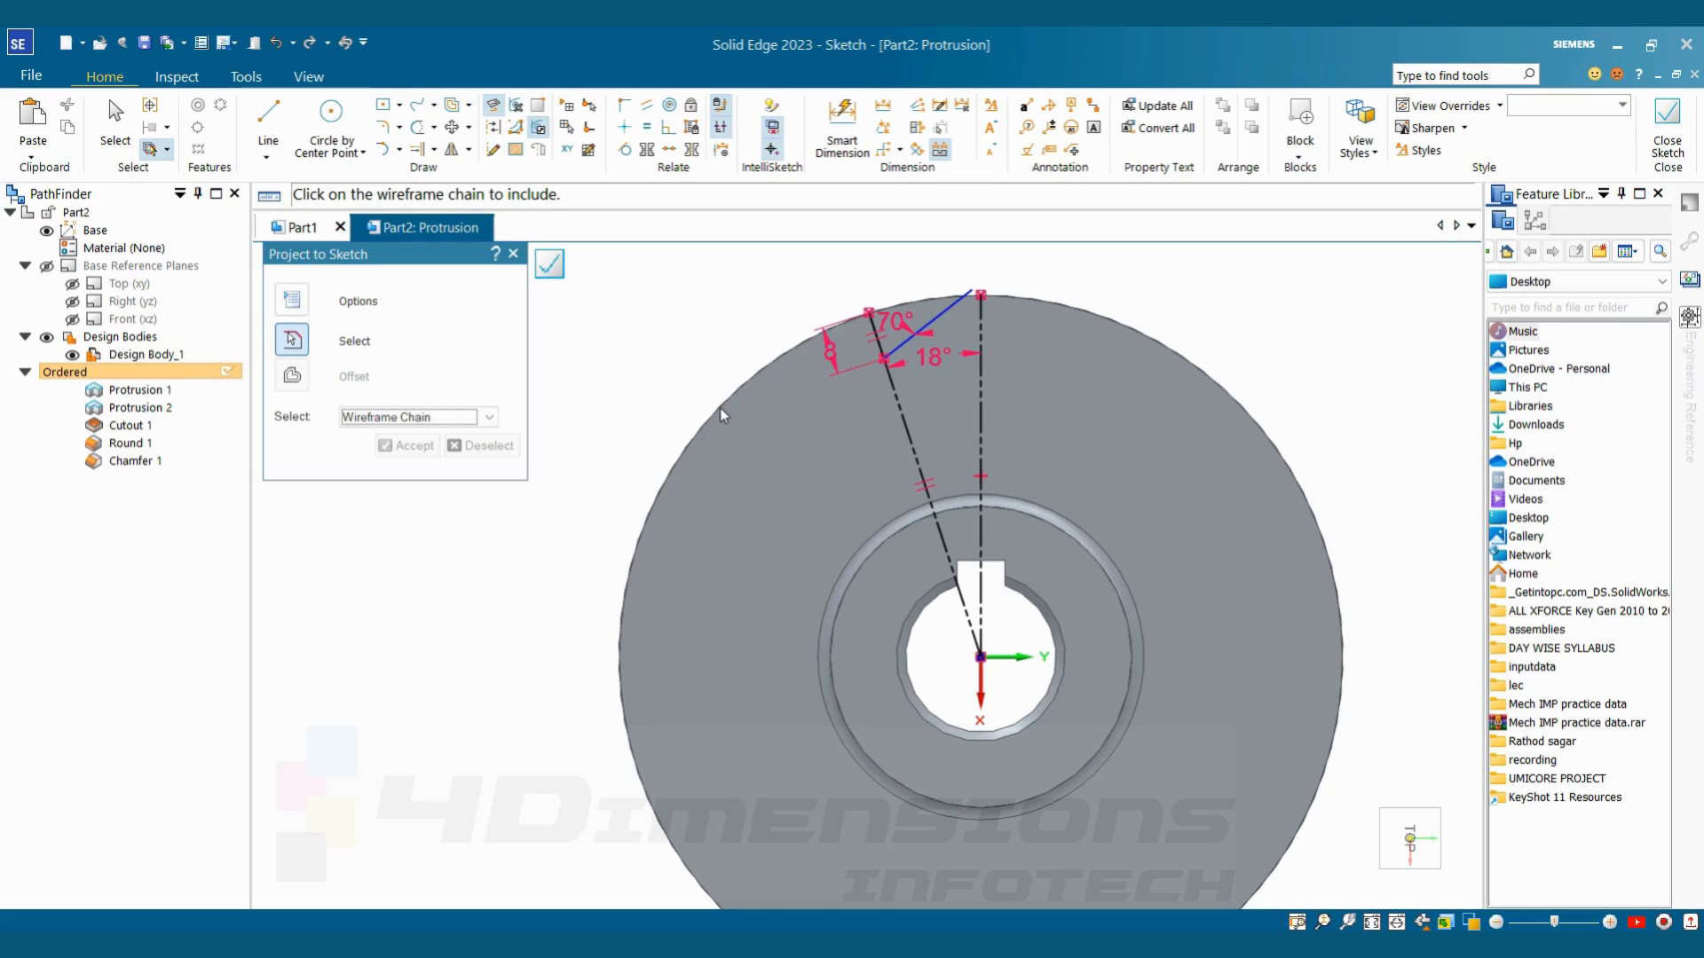
left_click(433, 419)
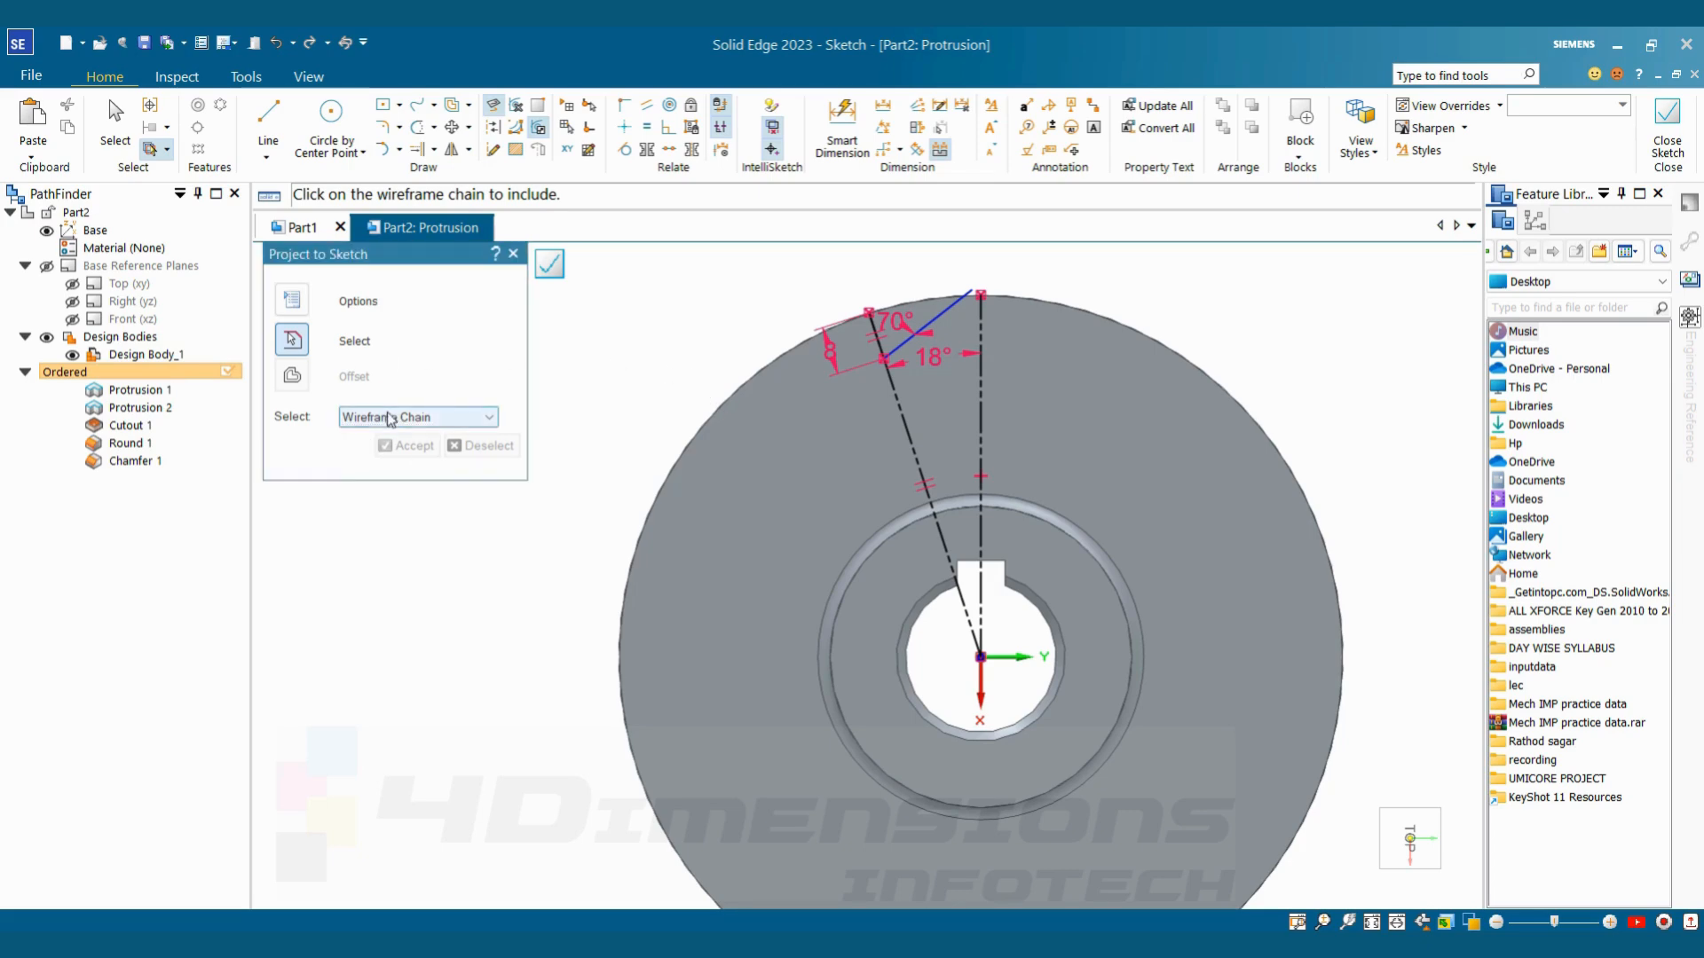
left_click(383, 435)
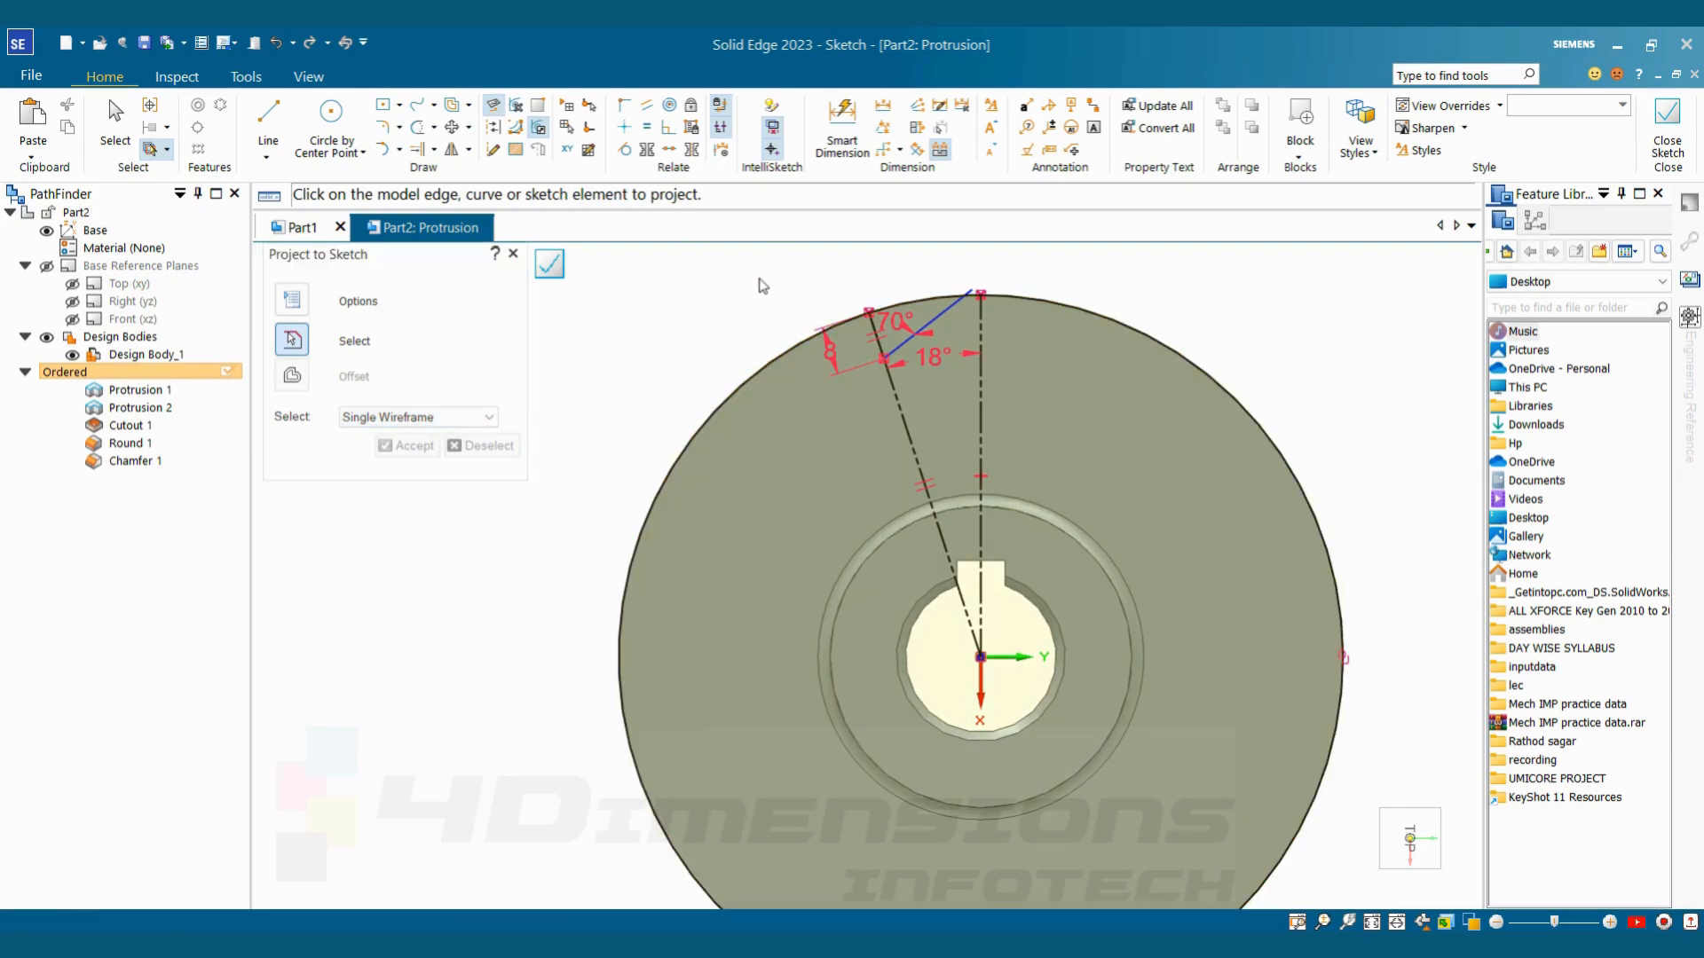
scroll(976, 316, "up", 2)
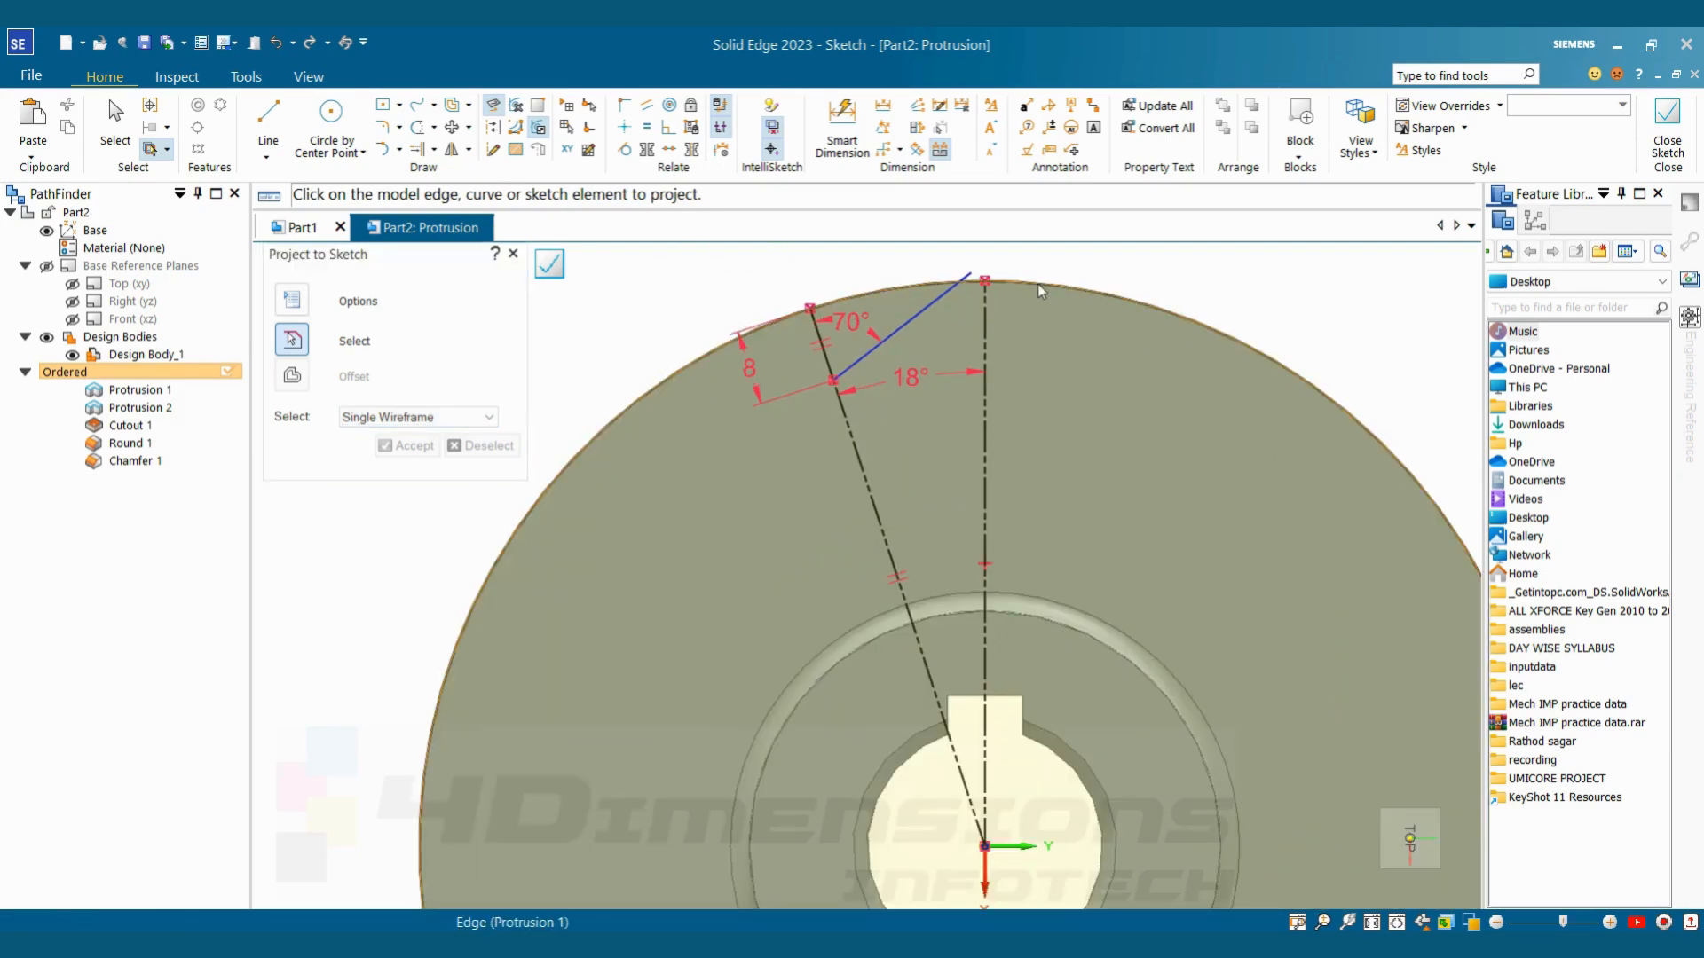
scroll(985, 273, "up", 3)
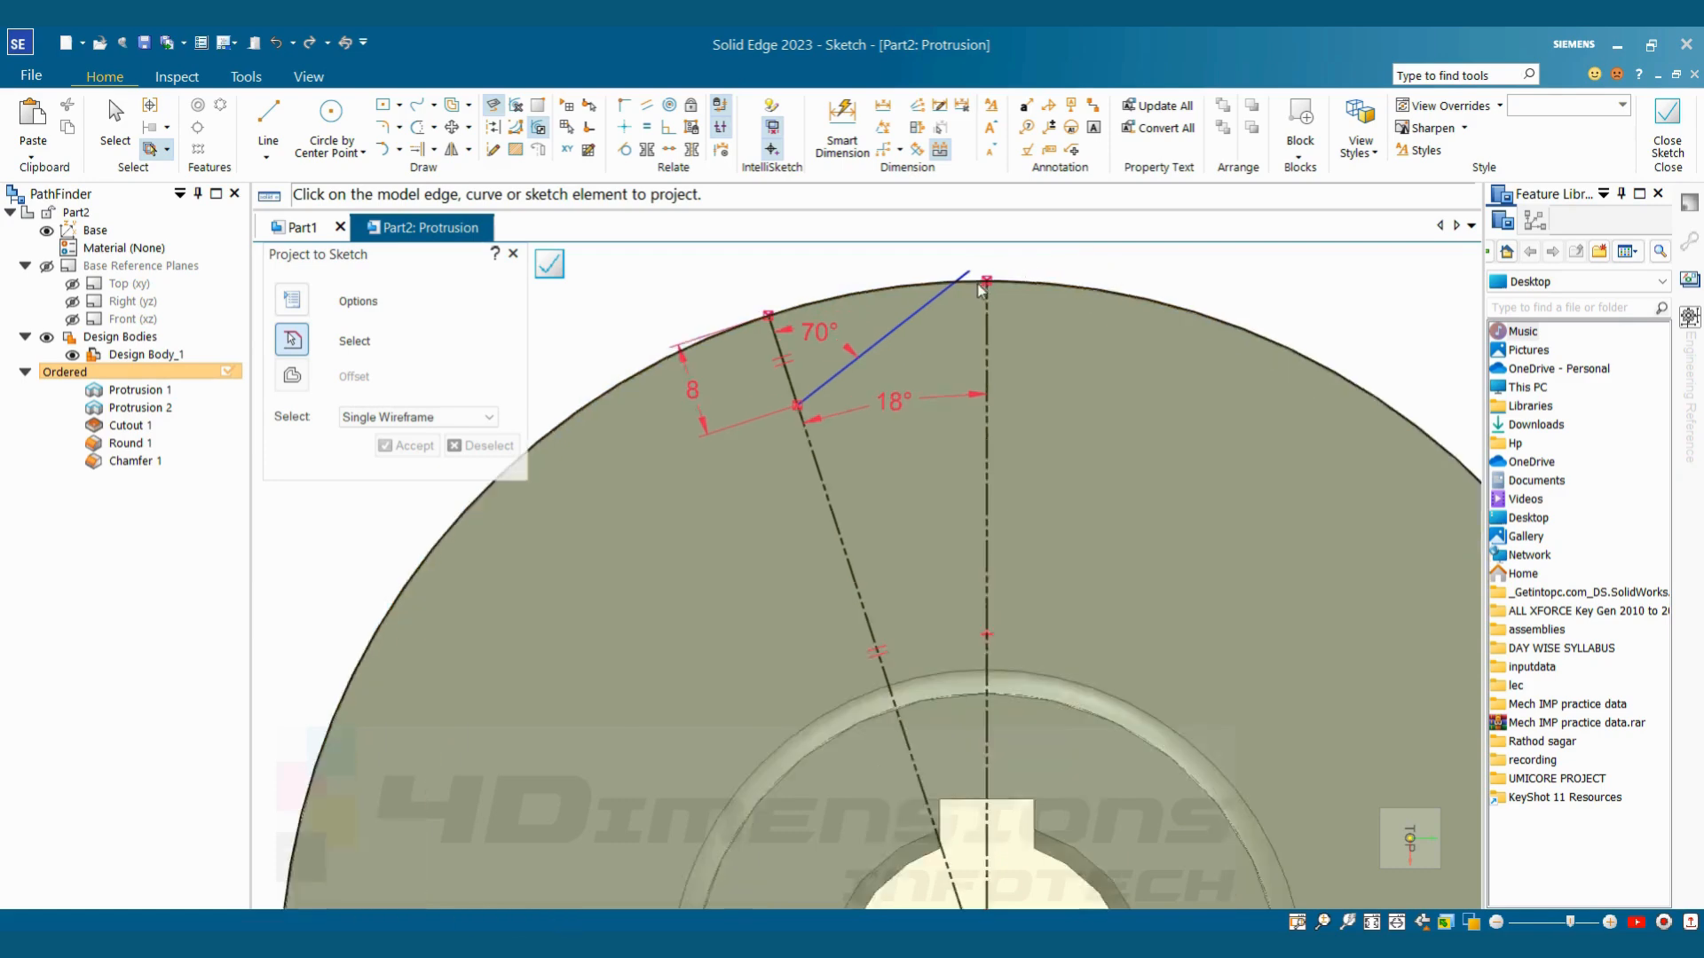
Trim the end of the slanted flank that extends beyond the disc's projected outer edge
left_click(417, 133)
scroll(972, 262, "up", 3)
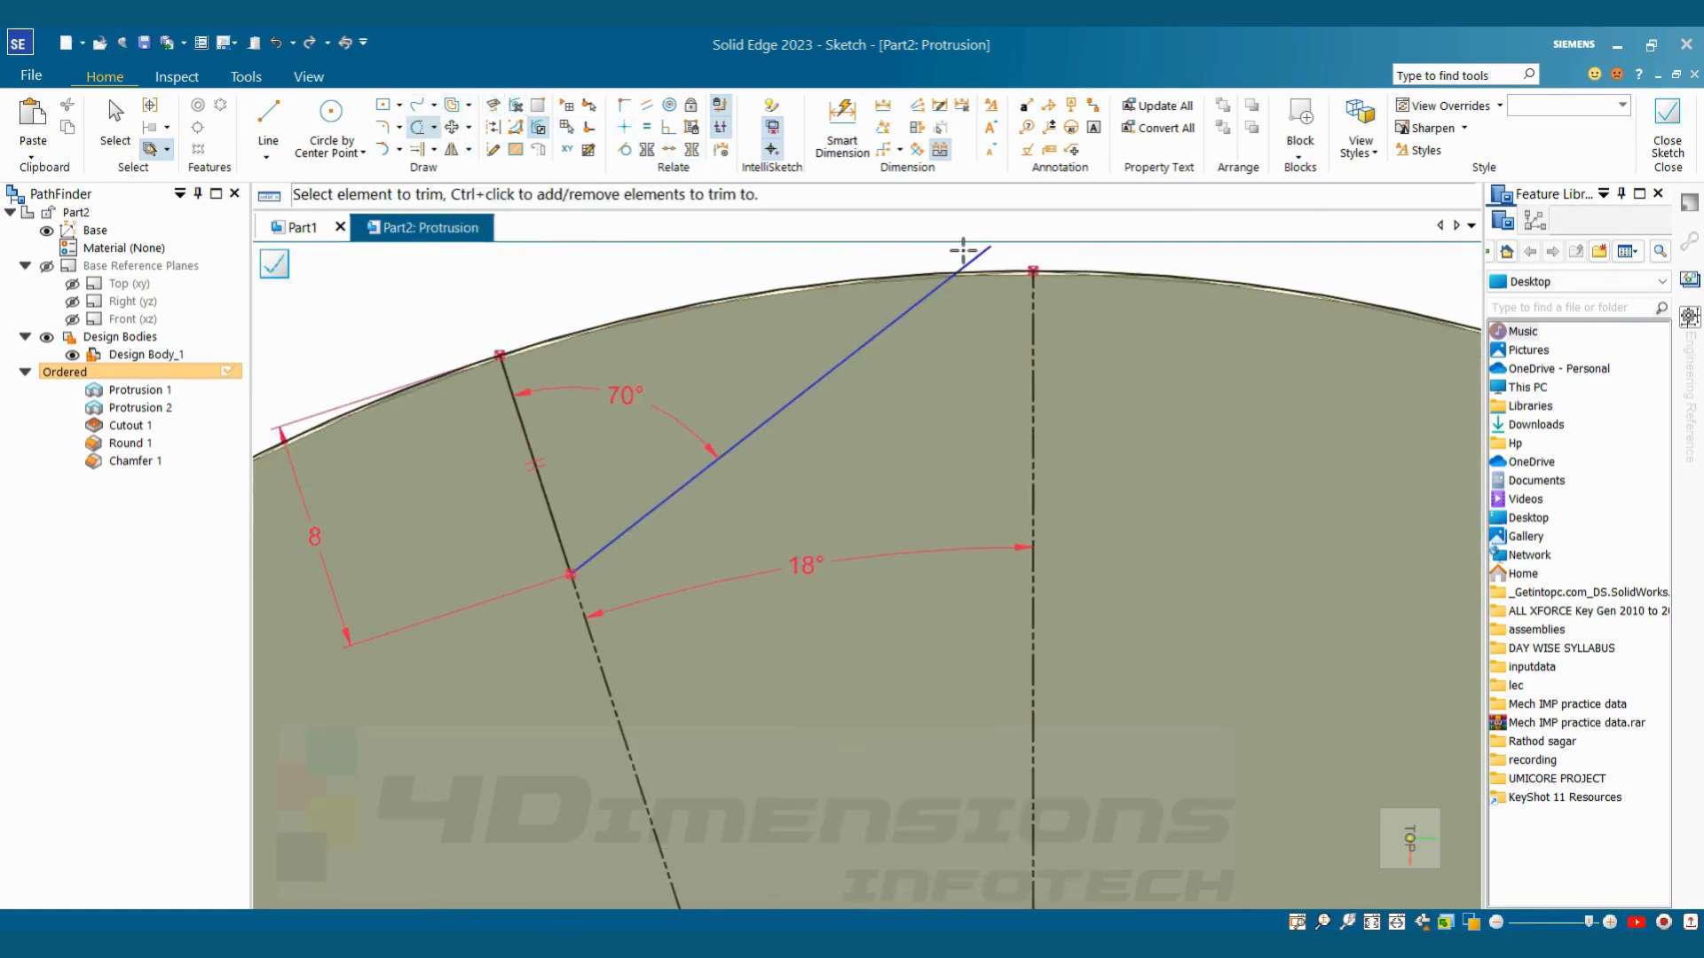
left_click_drag(974, 251, 980, 260)
scroll(952, 286, "down", 2)
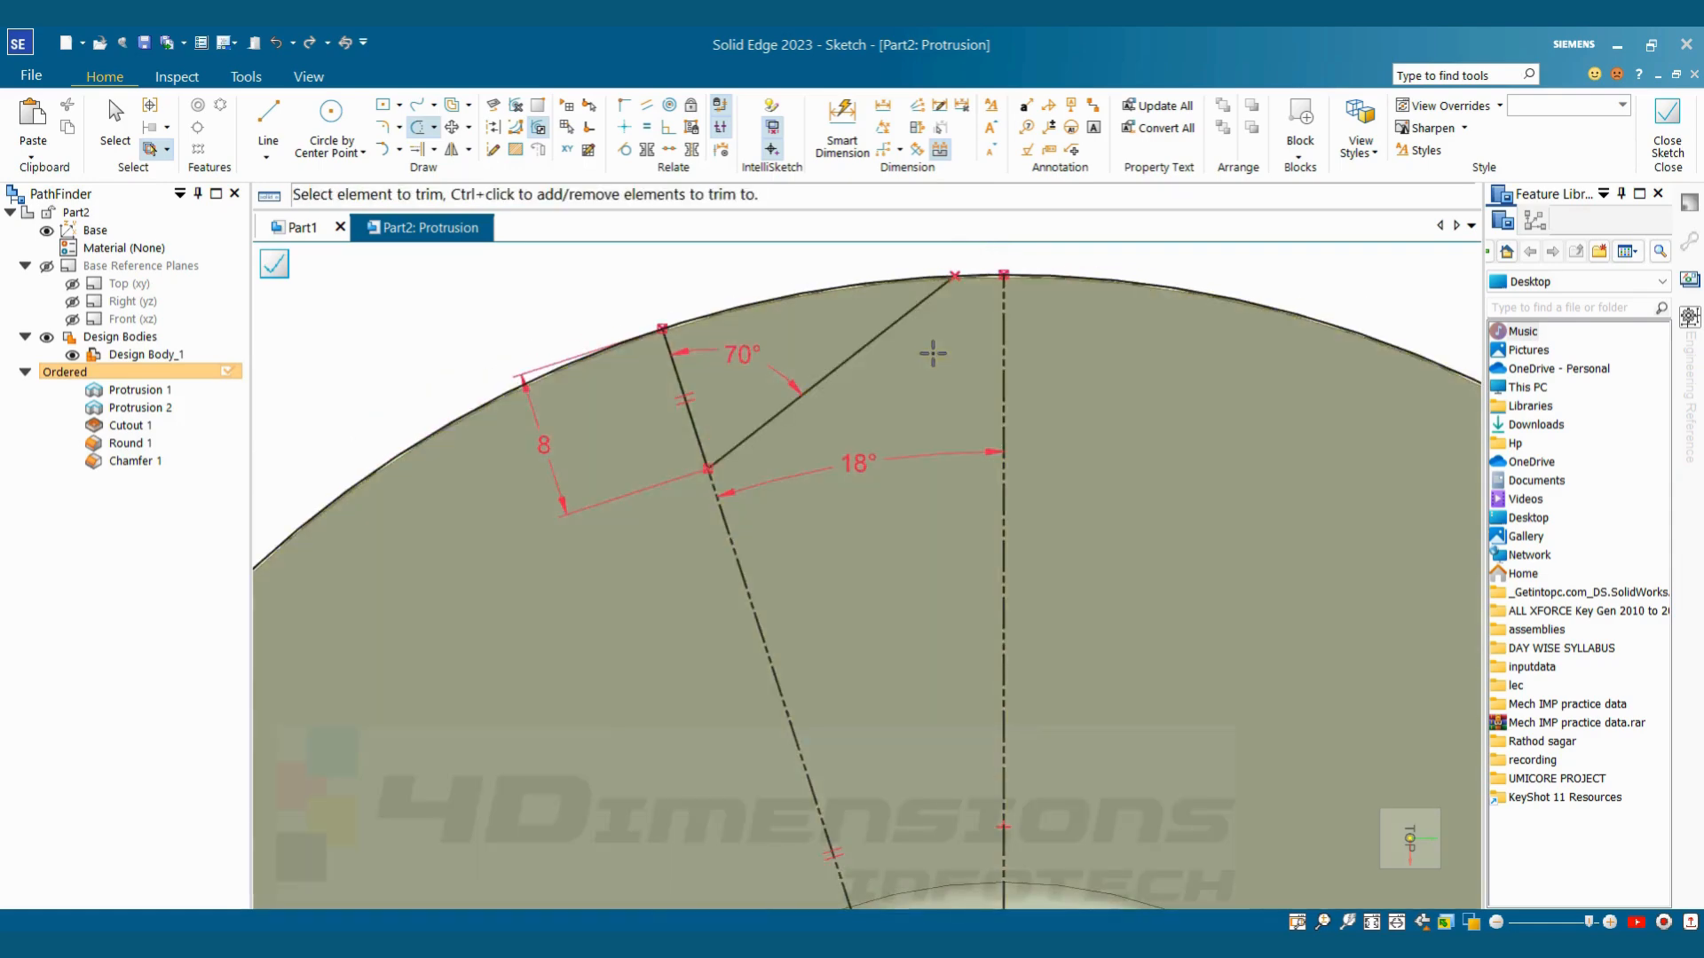
key("Escape")
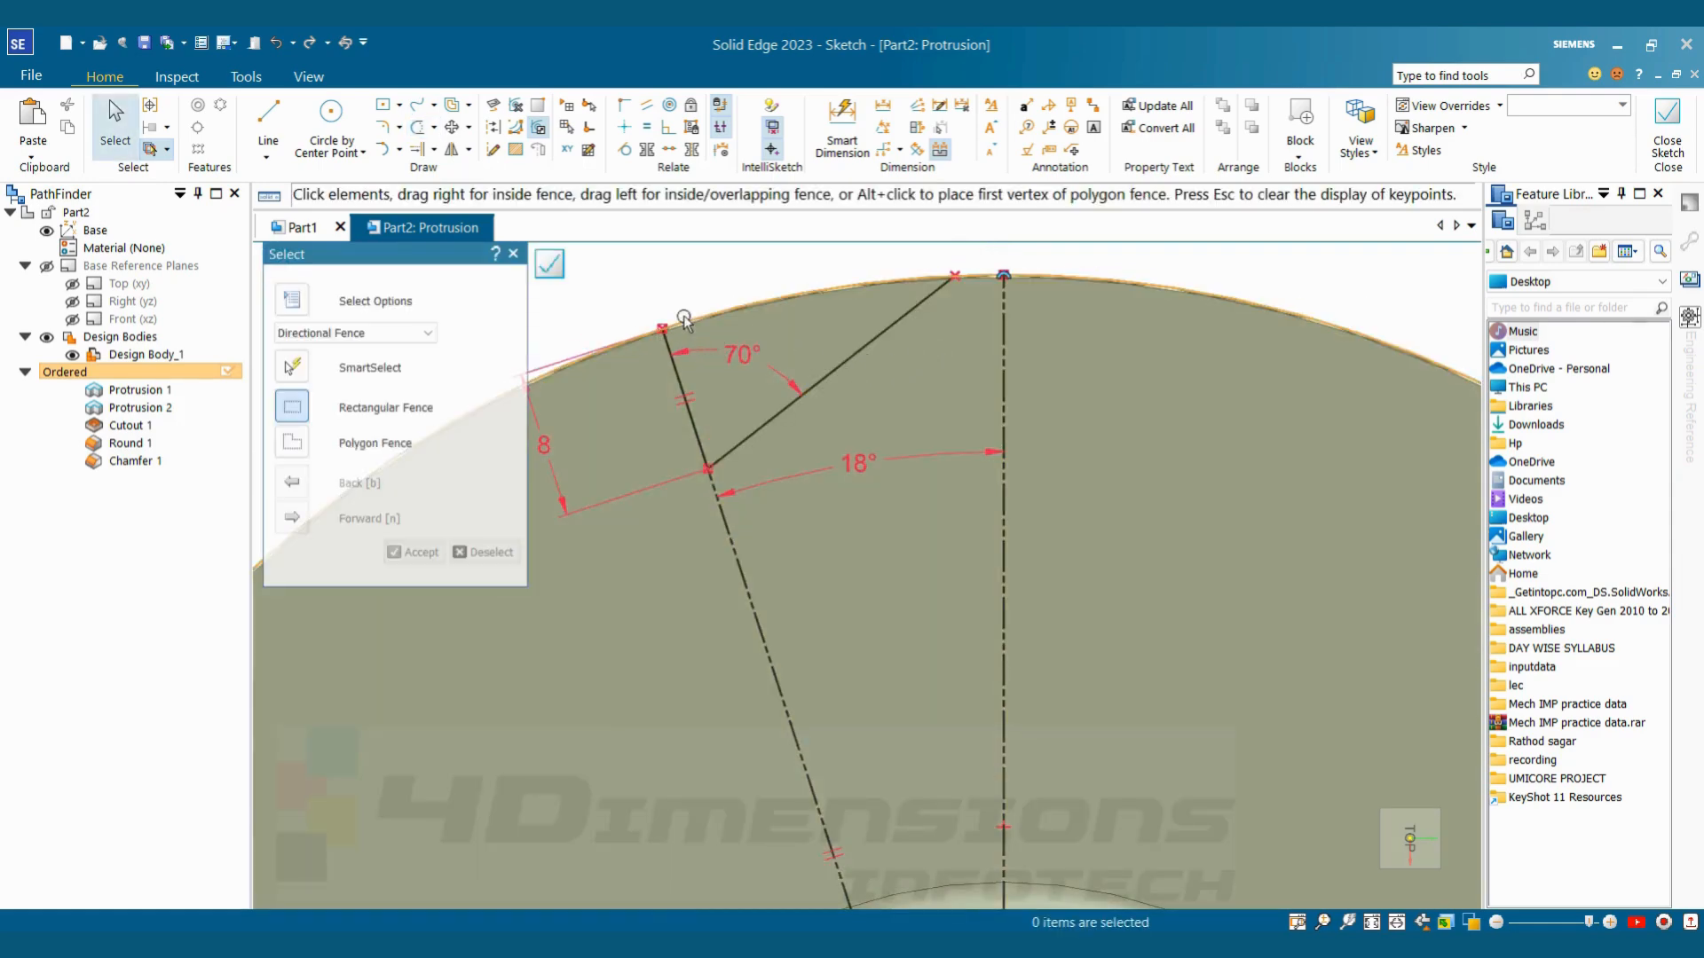
Trim the projected outer circle down to the arc between the two construction lines
scroll(771, 286, "down", 1)
scroll(772, 288, "down", 1)
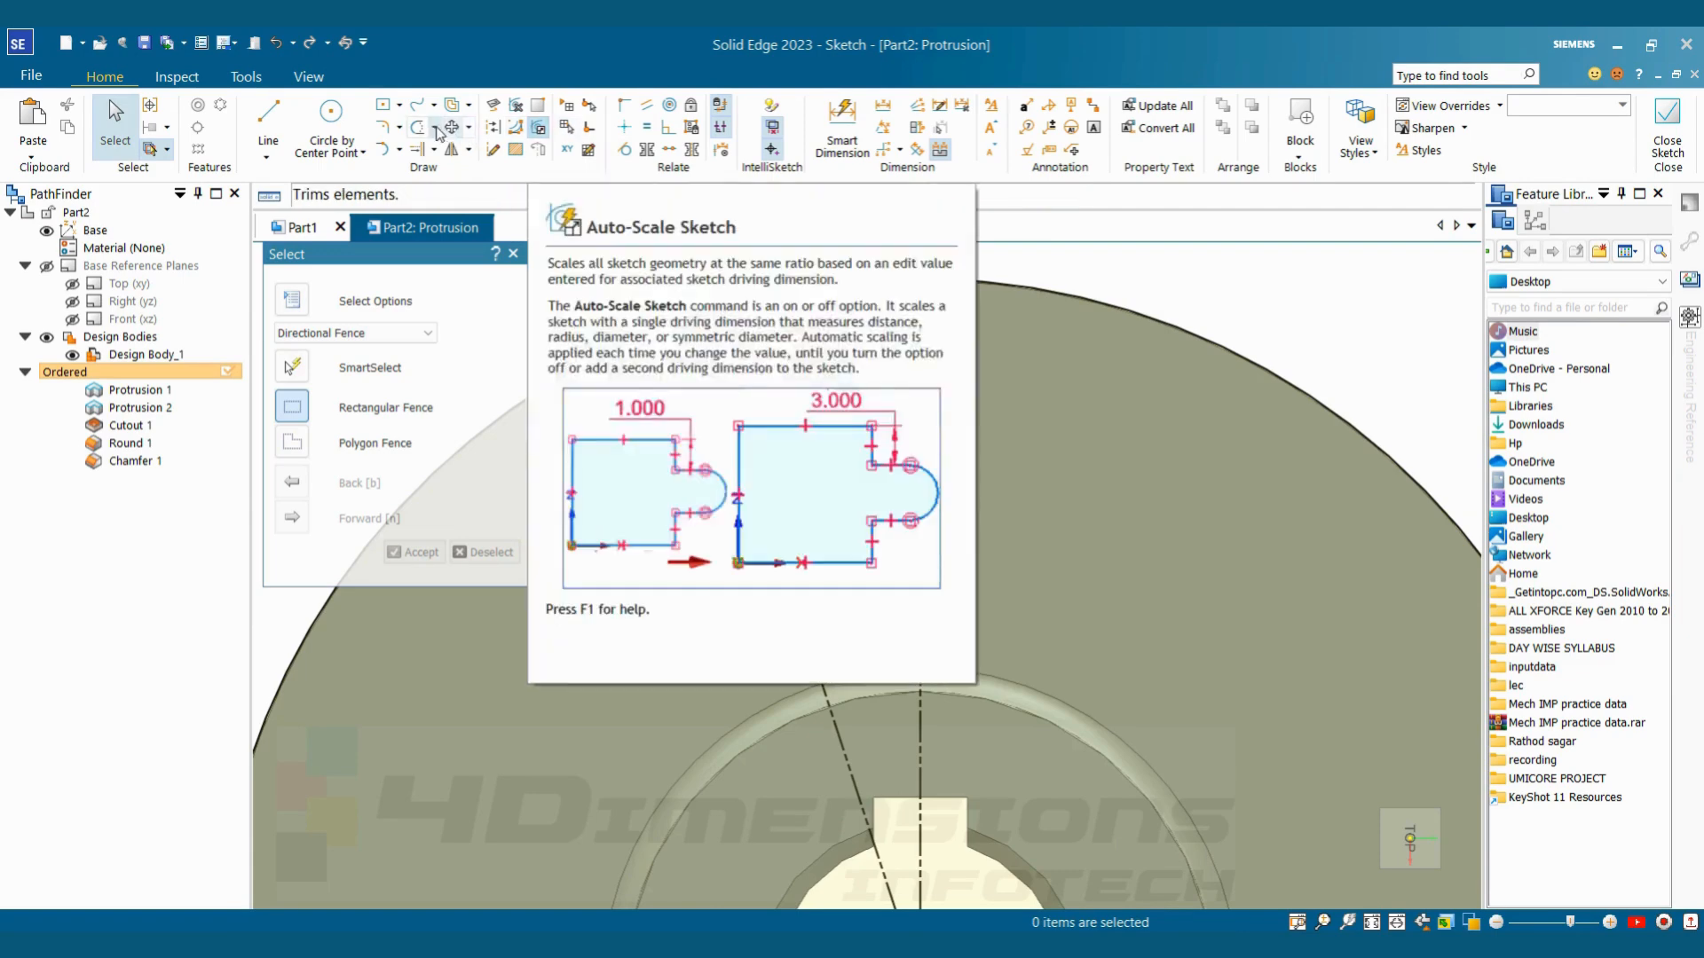
left_click(421, 131)
left_click_drag(1113, 280, 1091, 347)
key("Escape")
scroll(829, 366, "up", 2)
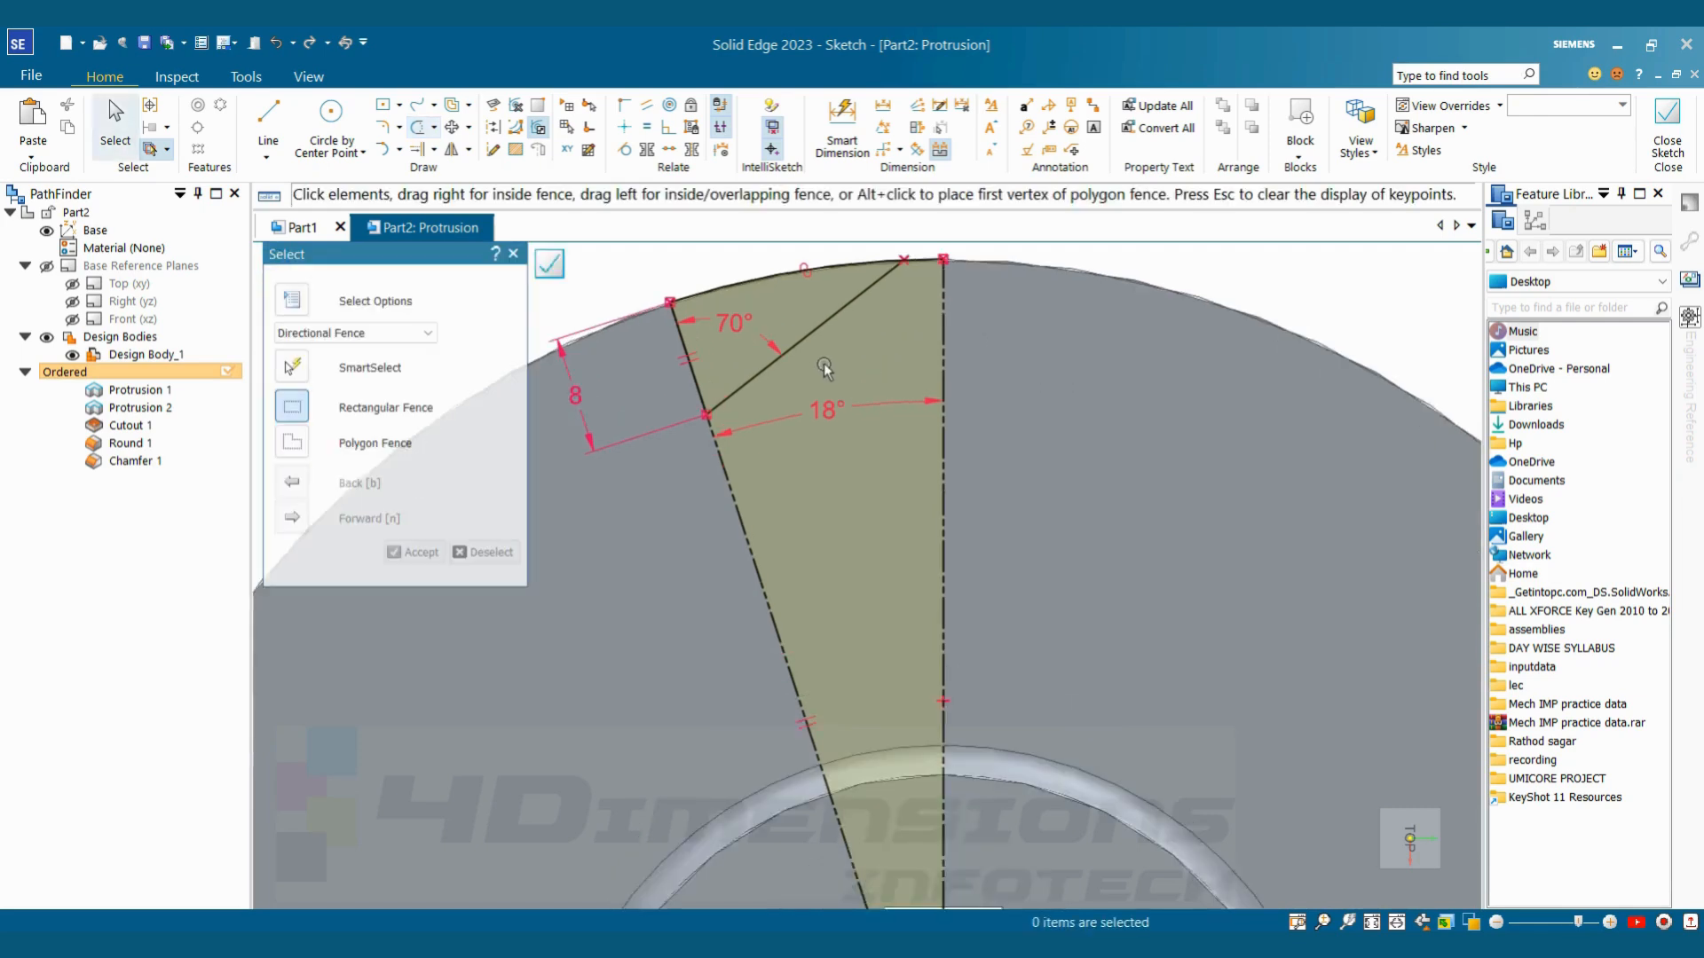
Trim away the short outer arc segment between the slanted flank's end and the vertical construction line
scroll(738, 438, "down", 2)
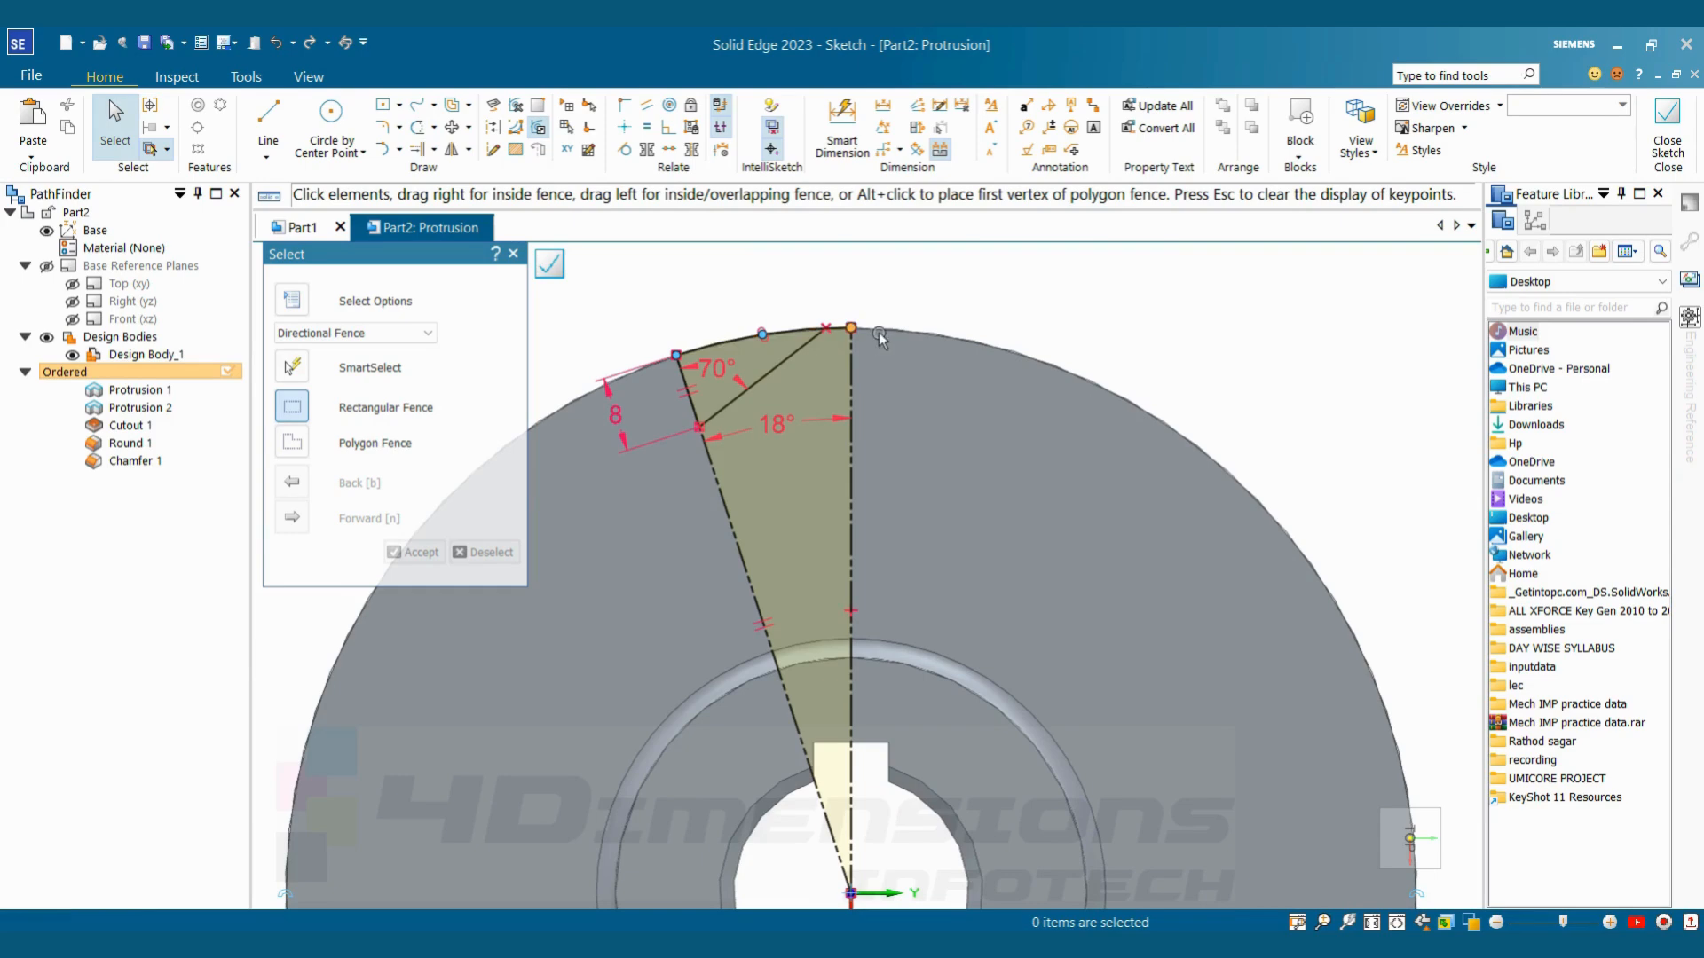
scroll(805, 315, "up", 2)
scroll(804, 315, "up", 2)
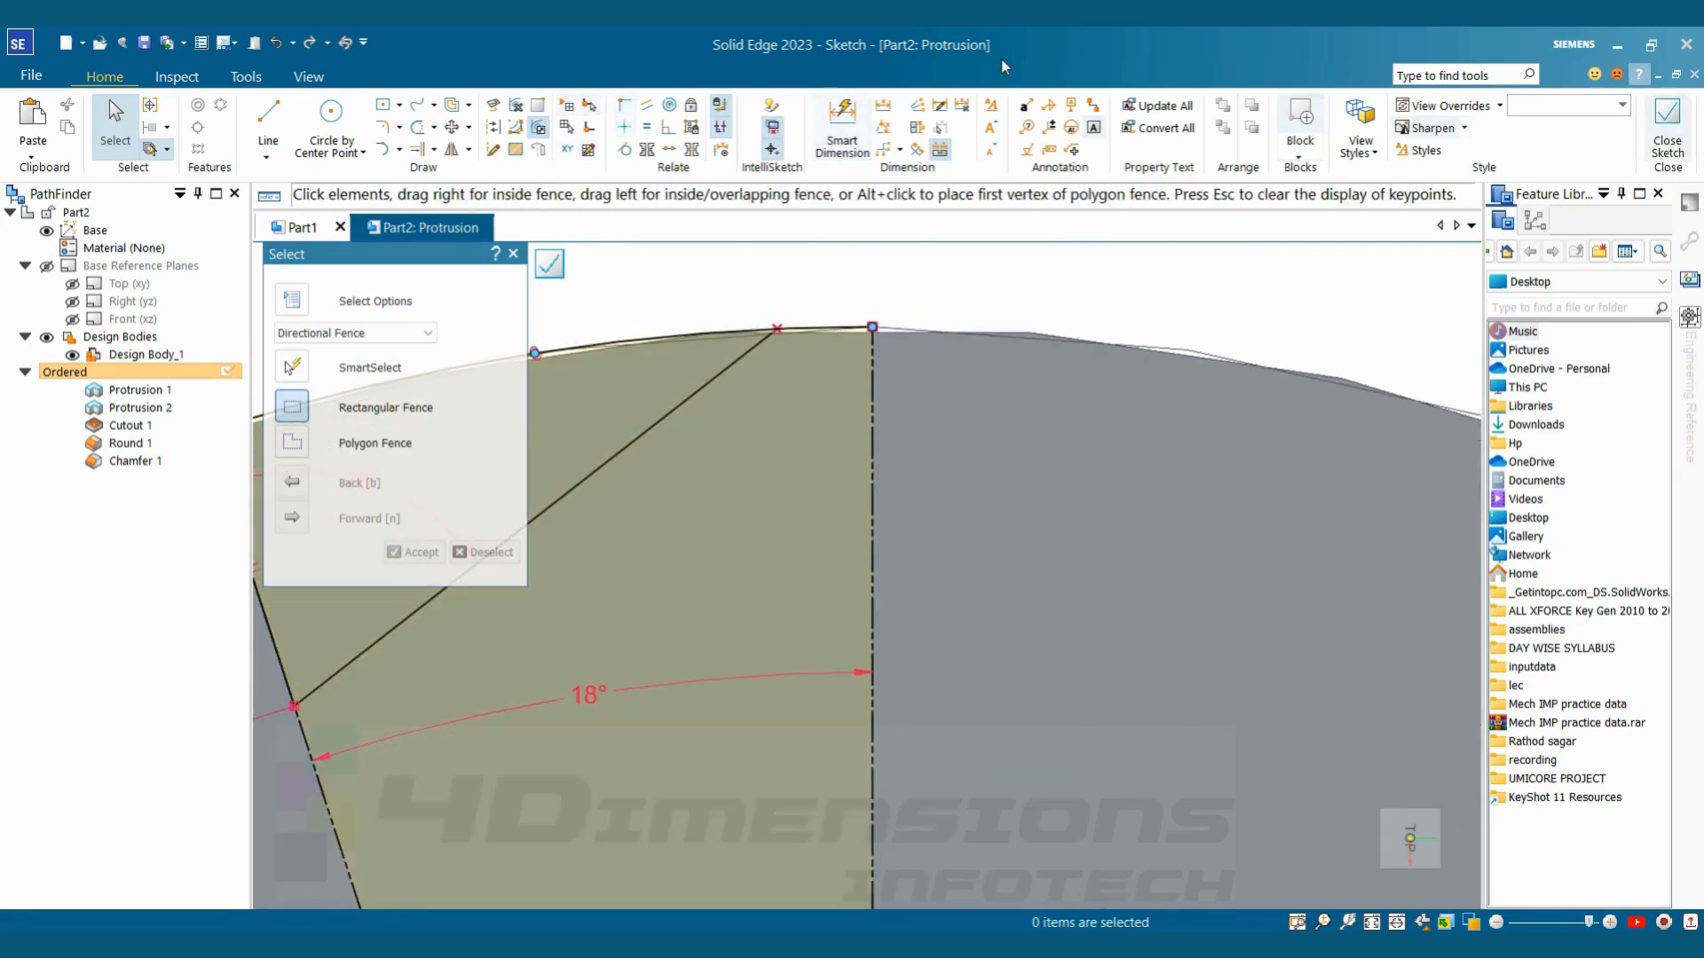
left_click(417, 127)
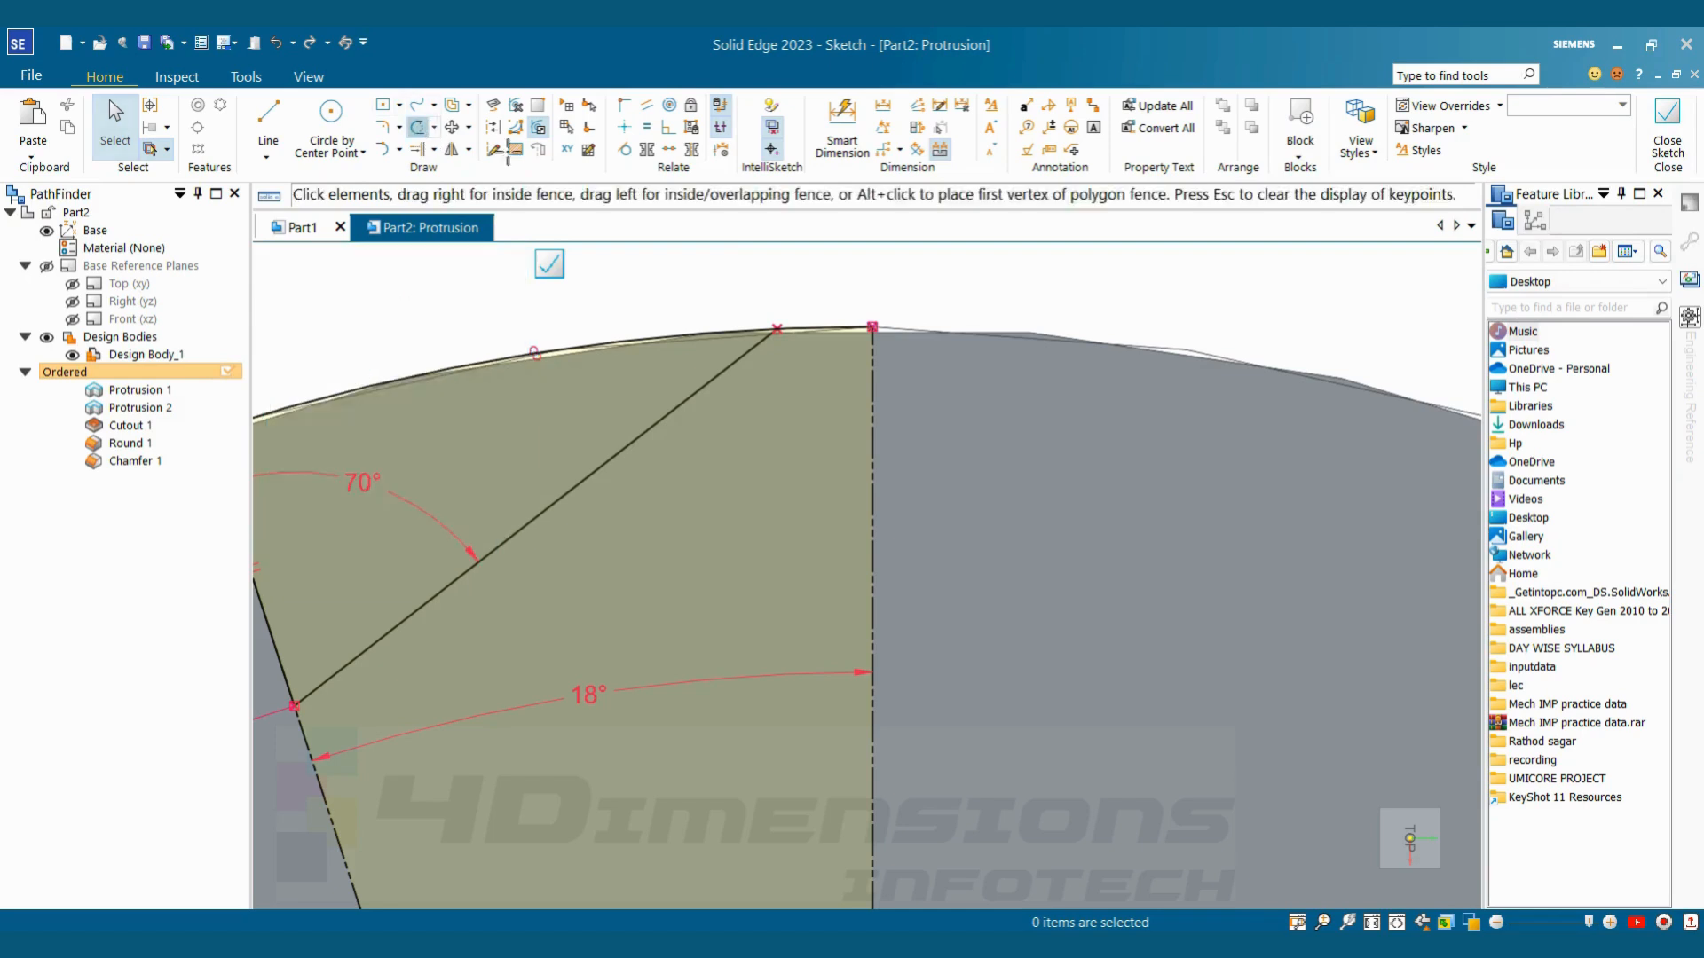
left_click_drag(831, 313, 826, 354)
scroll(857, 408, "down", 5)
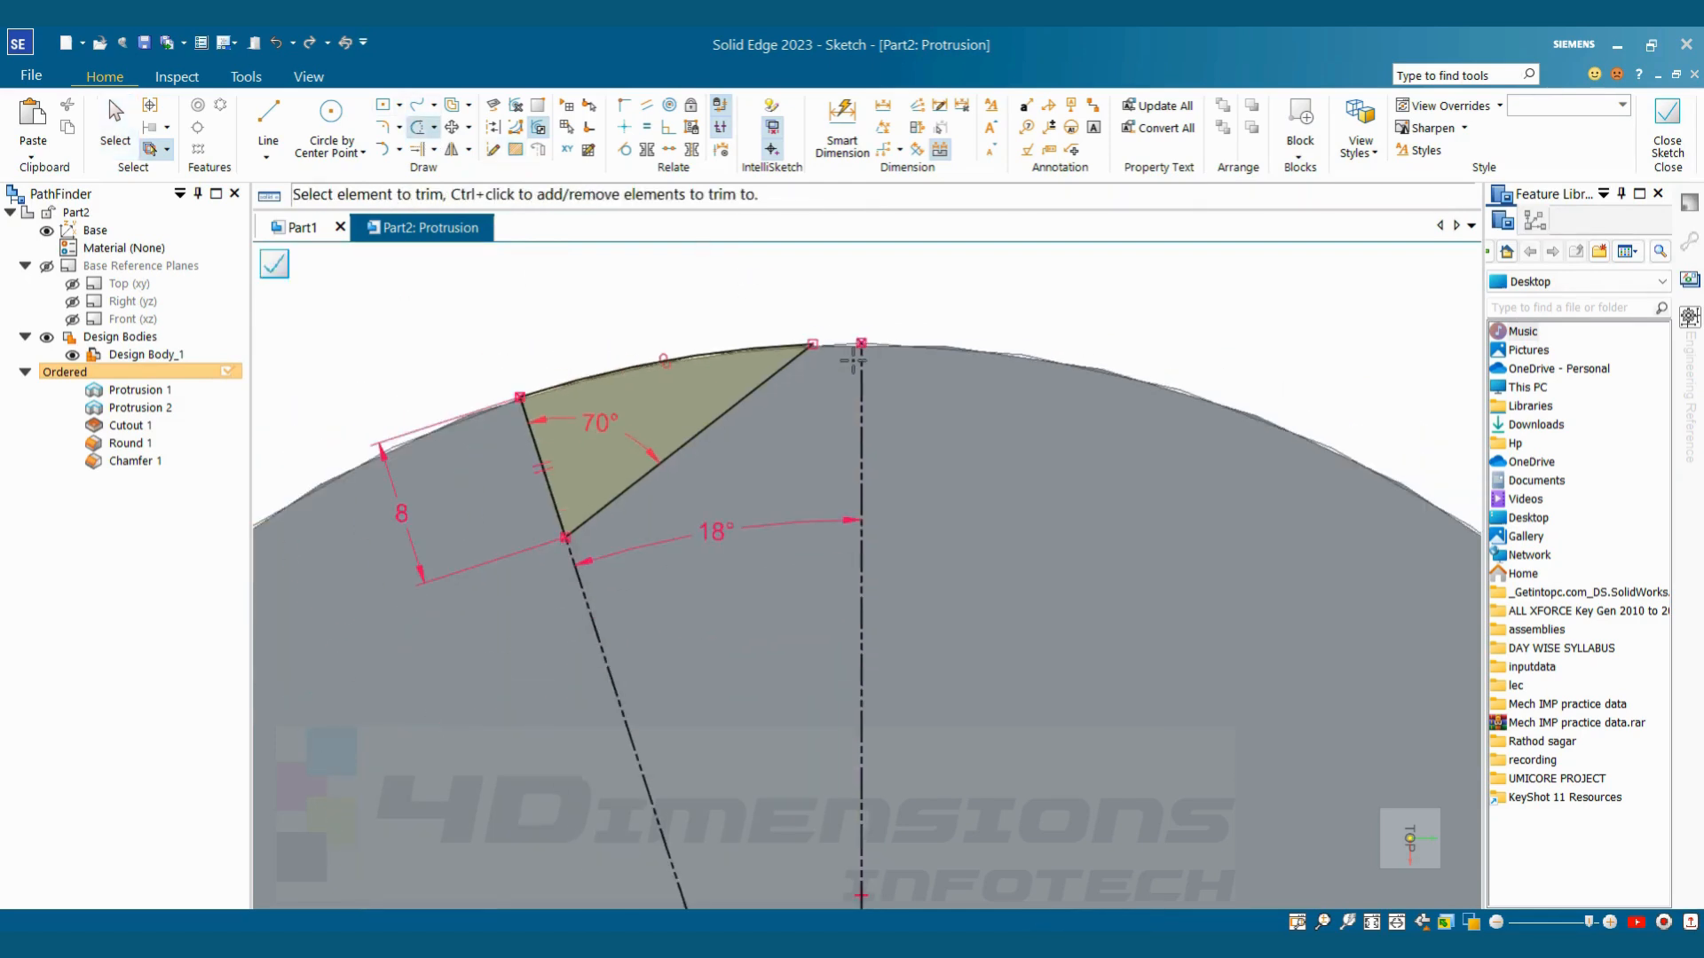
key("Escape")
scroll(674, 461, "up", 4)
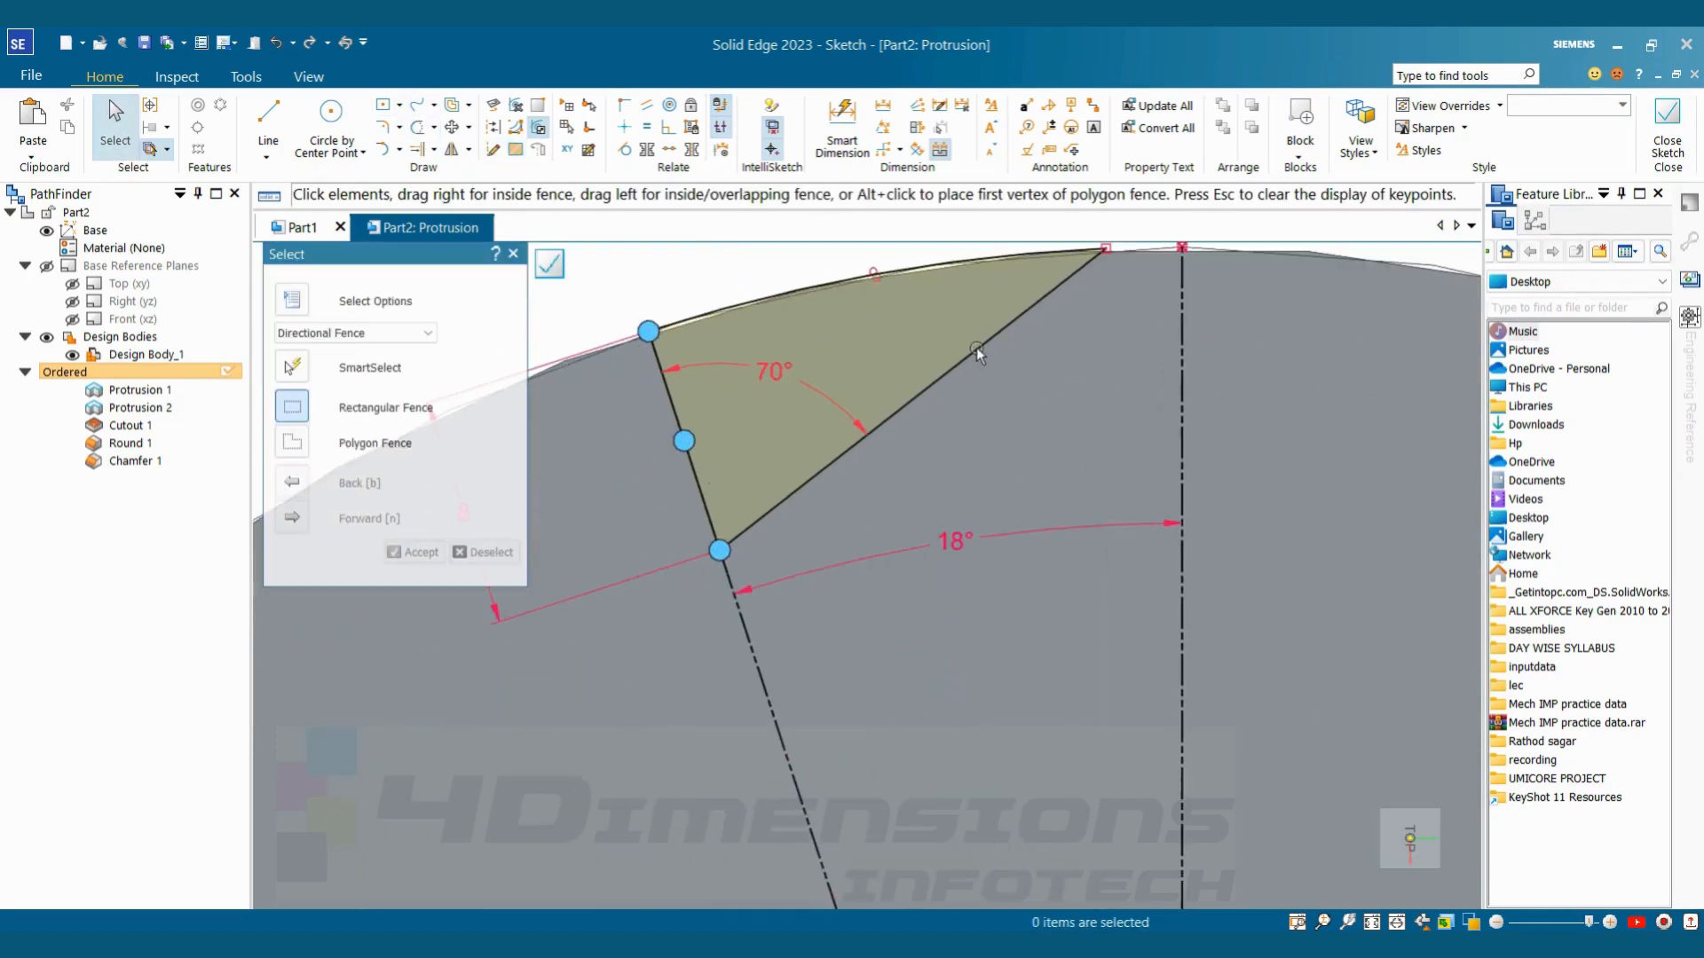
scroll(976, 353, "down", 5)
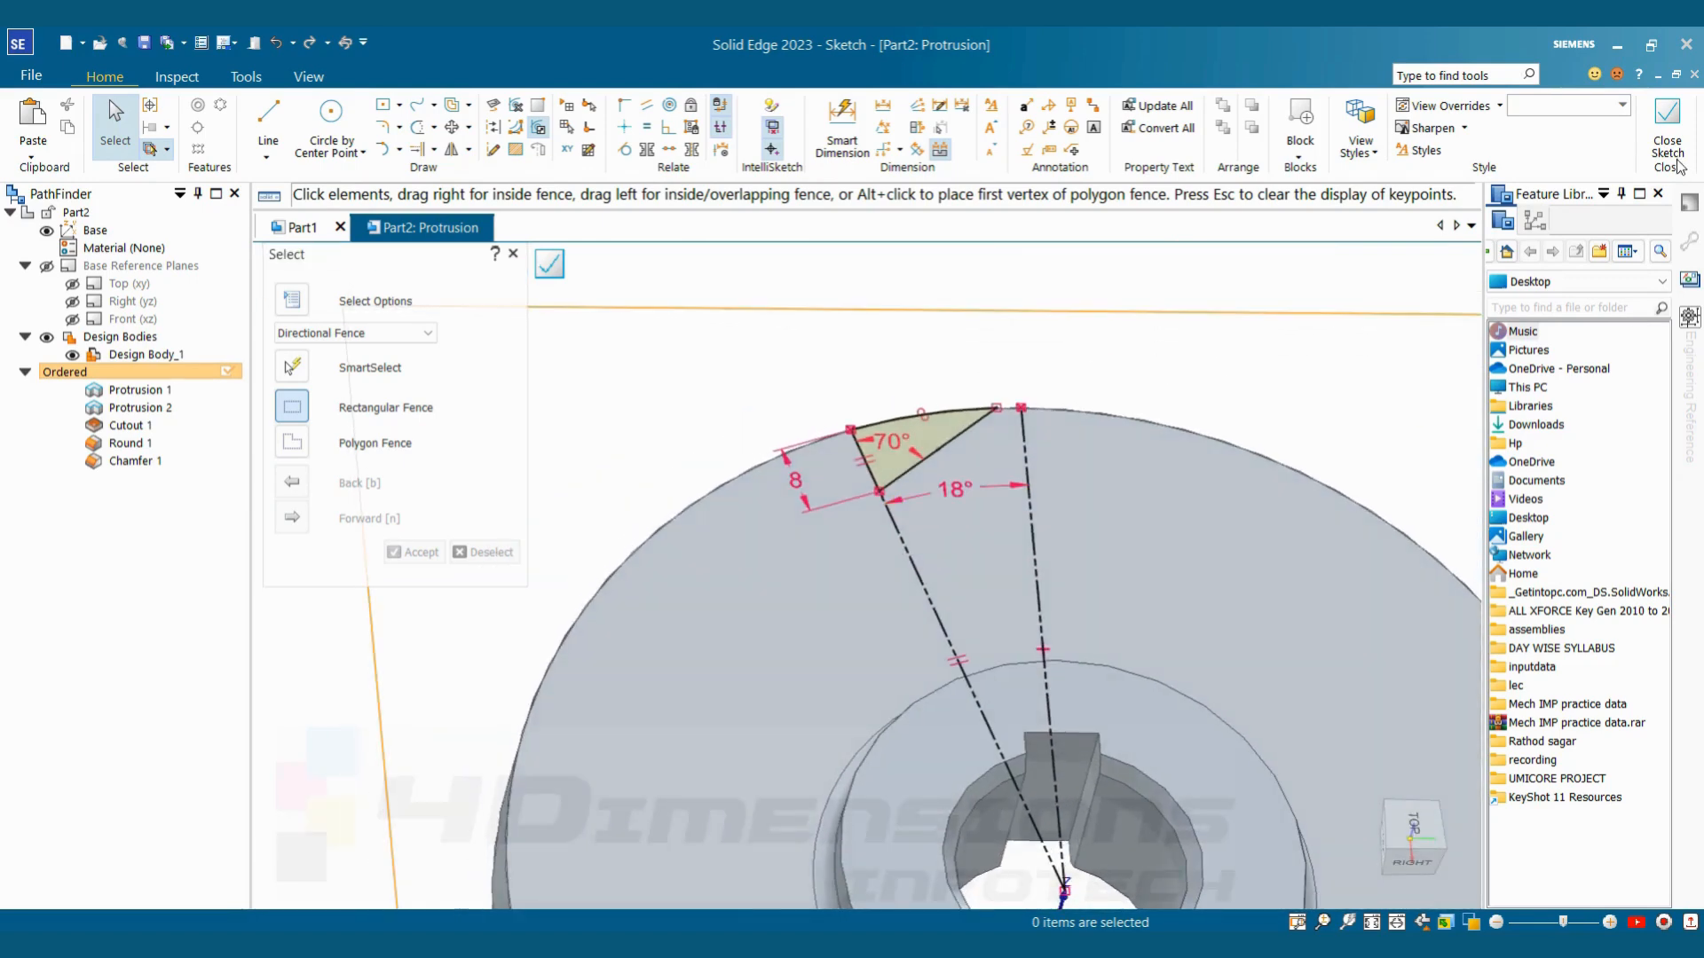
Close the sketch and cut the tooth profile downward through the disc with the Through All extent
left_click(1670, 151)
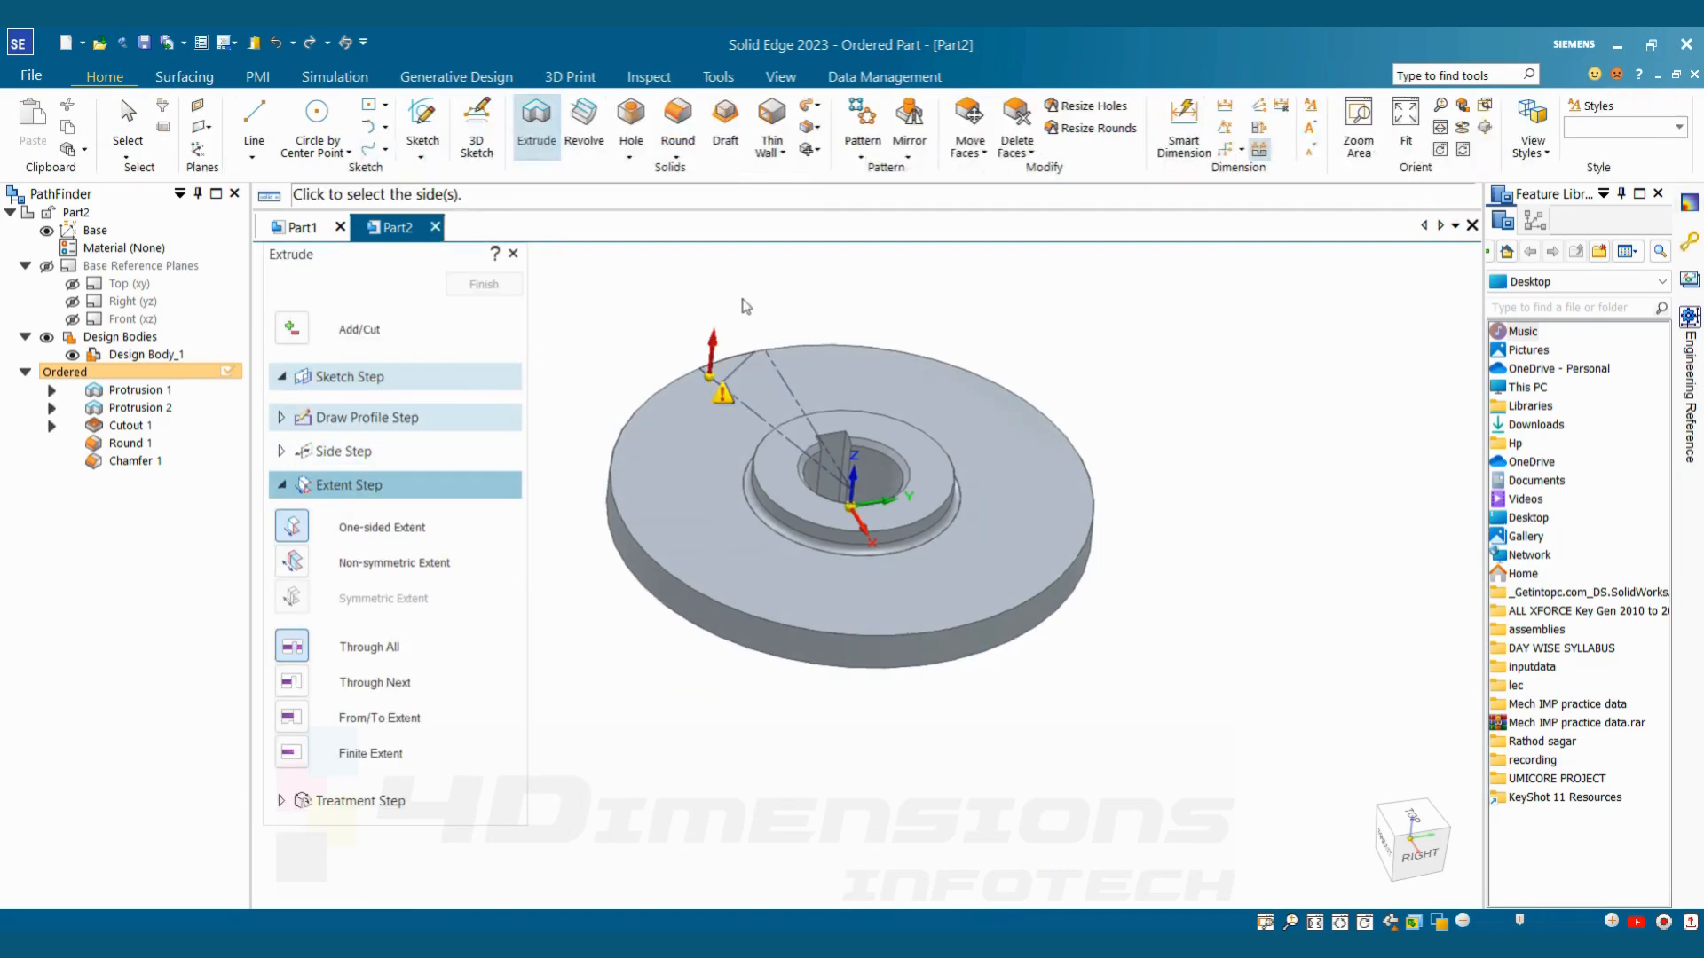
middle_click_drag(699, 434, 741, 514)
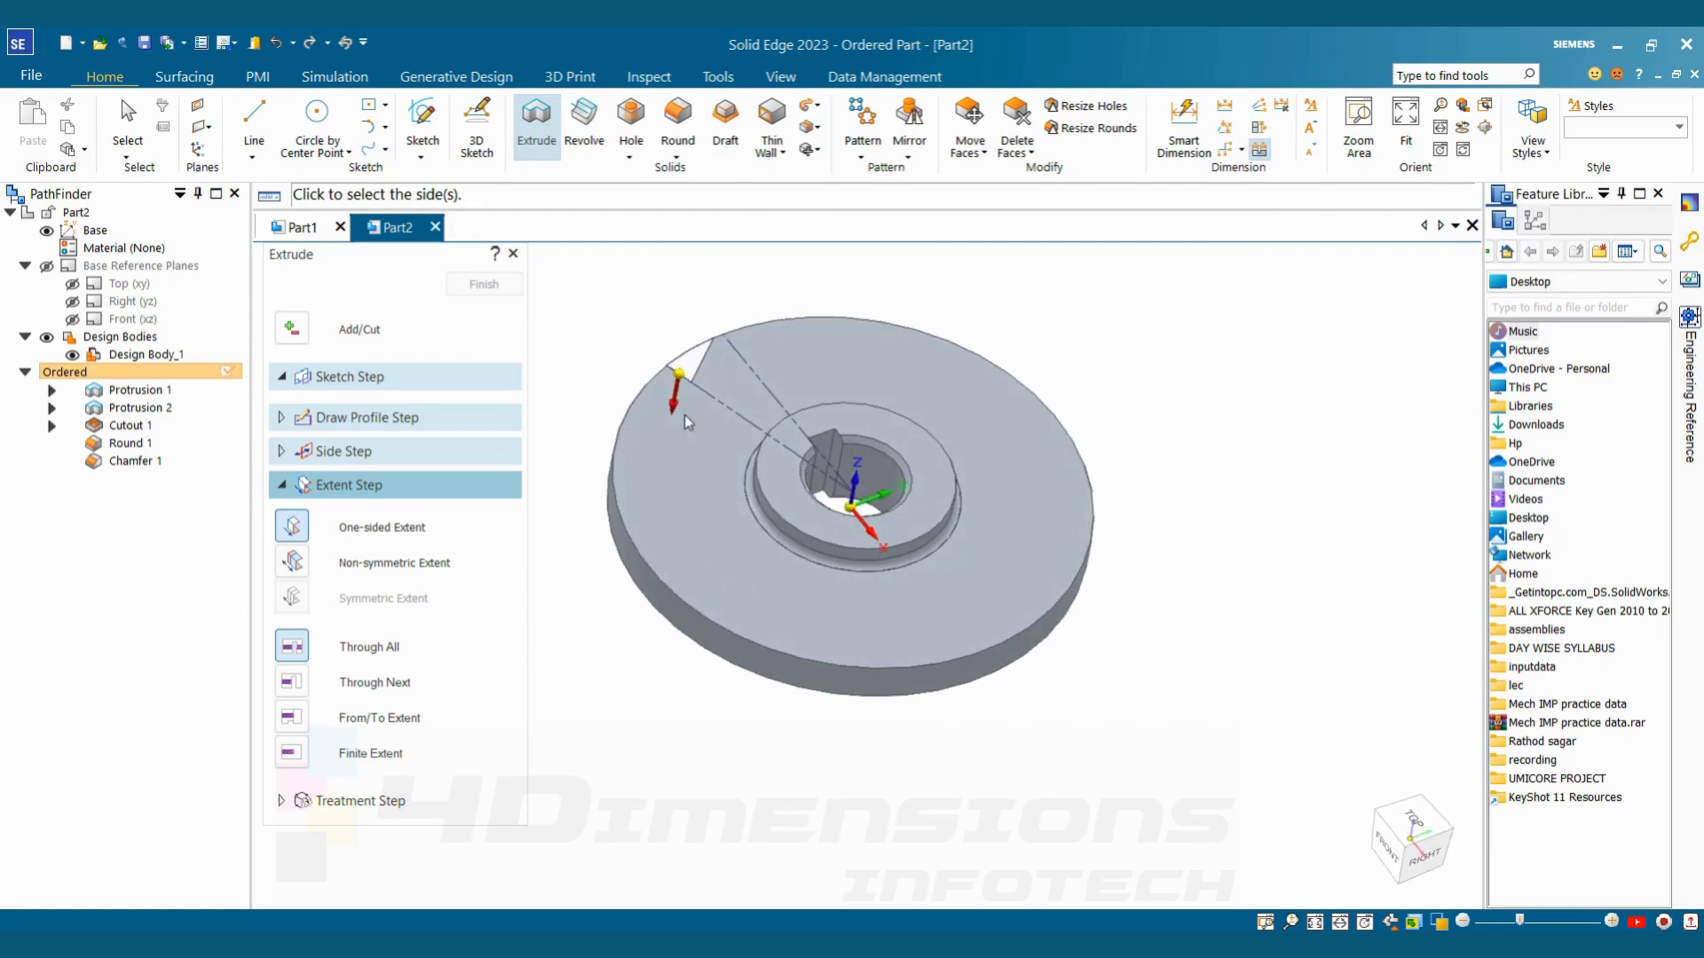
middle_click_drag(678, 629, 669, 621)
left_click(661, 637)
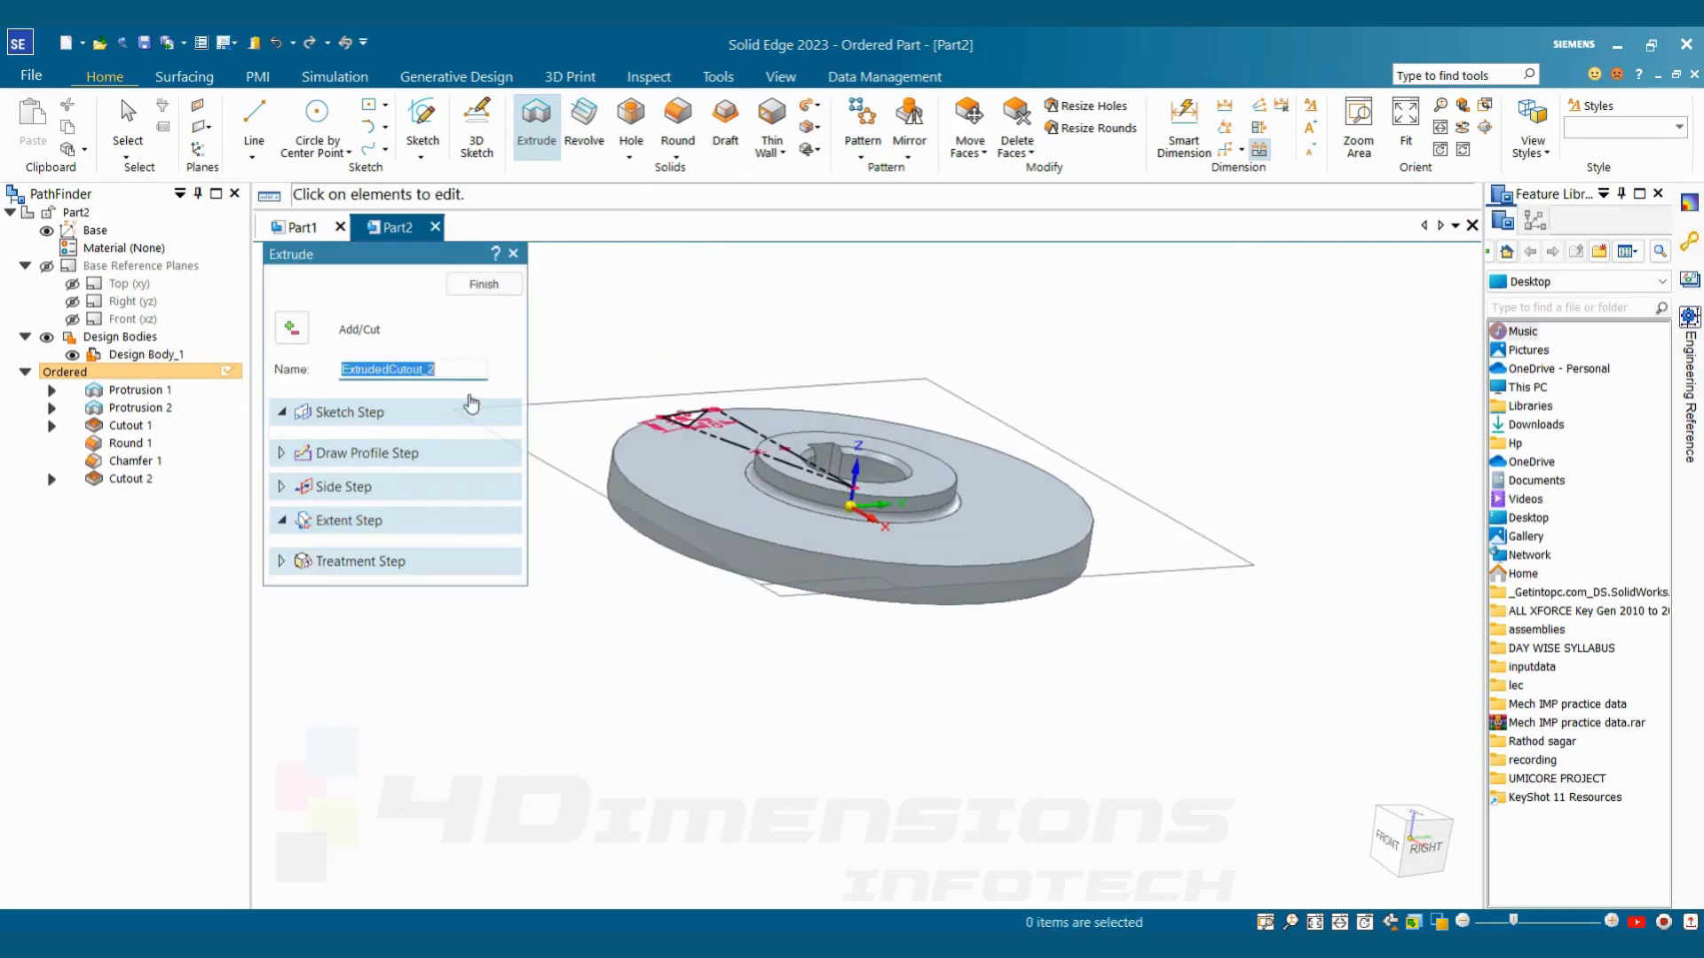
left_click(477, 292)
left_click(485, 291)
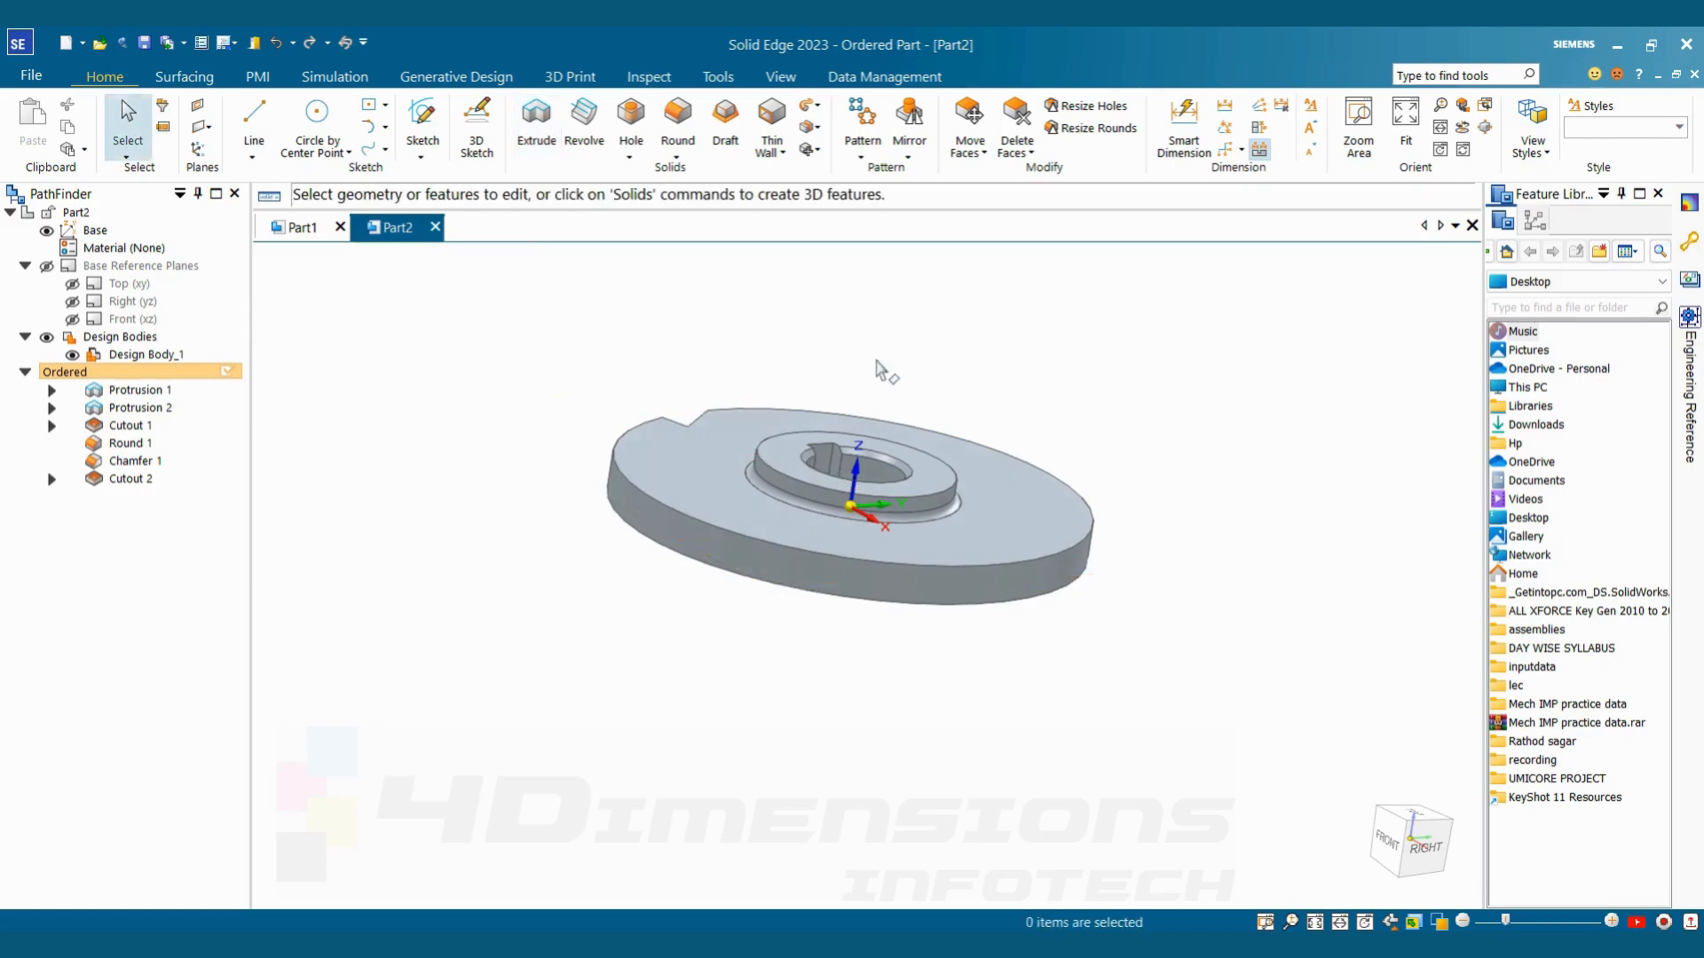
Check the teeth in the reference drawing and set up a feature pattern of the tooth cutout on the disc's flat face
mouse_move(884, 370)
middle_mouse_down()
mouse_move(828, 484)
mouse_move(841, 557)
mouse_move(826, 429)
mouse_move(885, 399)
mouse_move(852, 474)
mouse_move(917, 327)
mouse_move(861, 387)
middle_mouse_up()
scroll(885, 399, "down", 1)
scroll(855, 452, "up", 1)
scroll(885, 435, "down", 3)
scroll(861, 388, "up", 2)
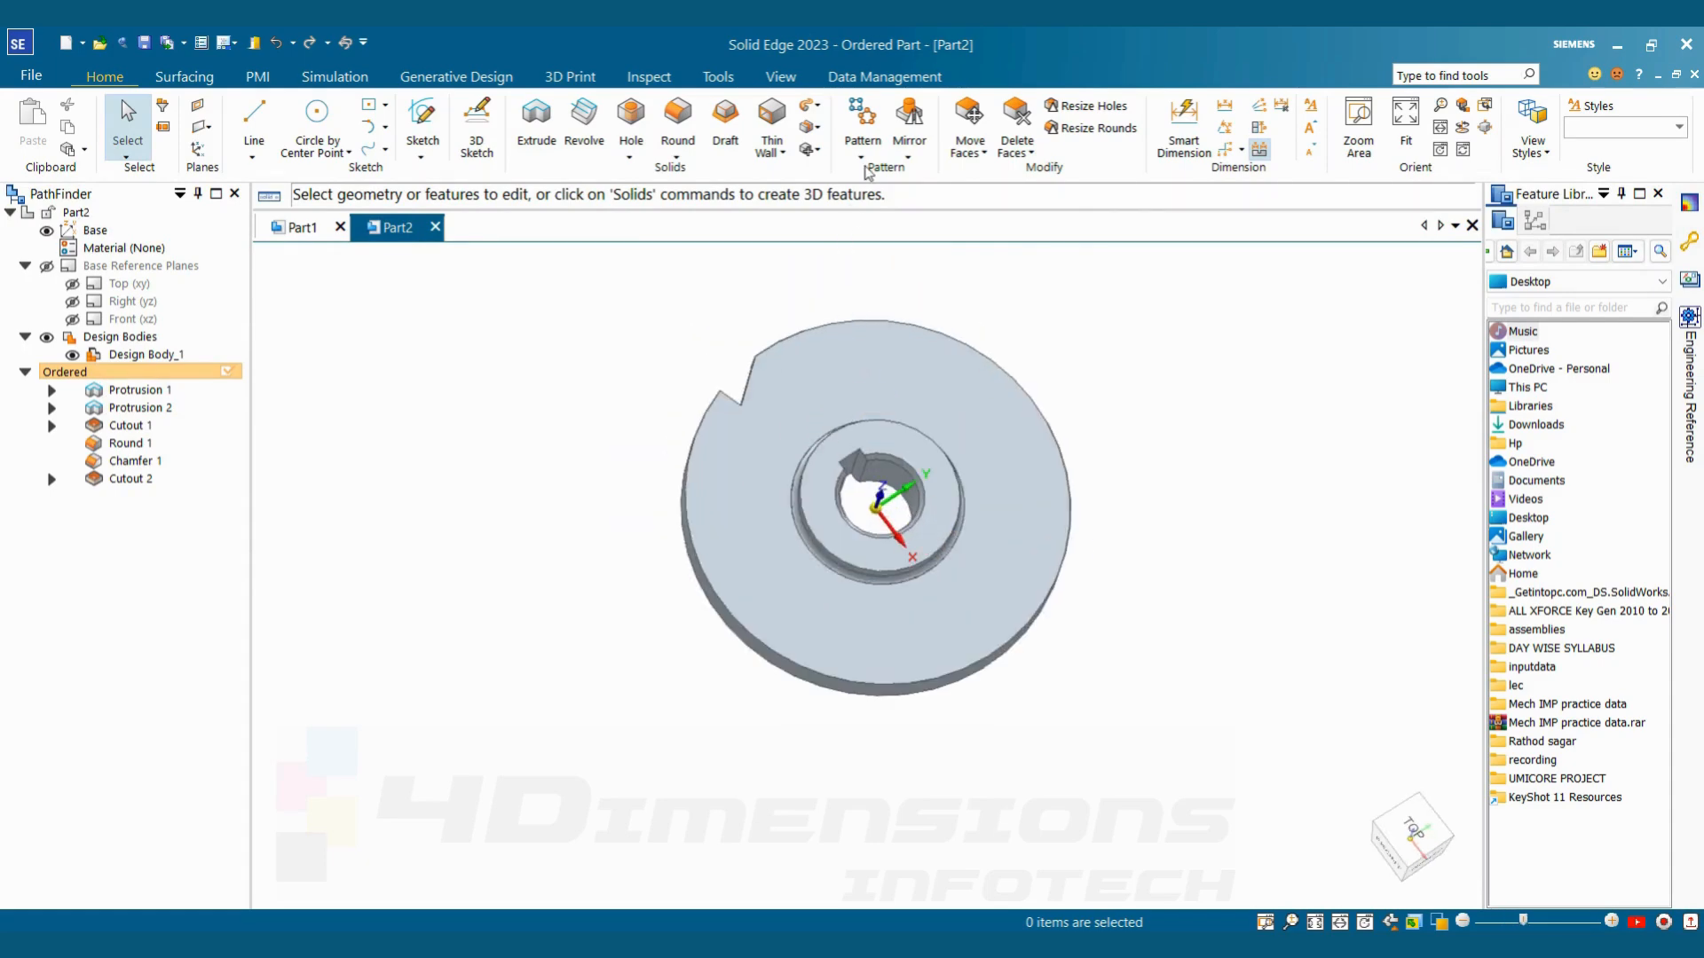
key("alt+Tab")
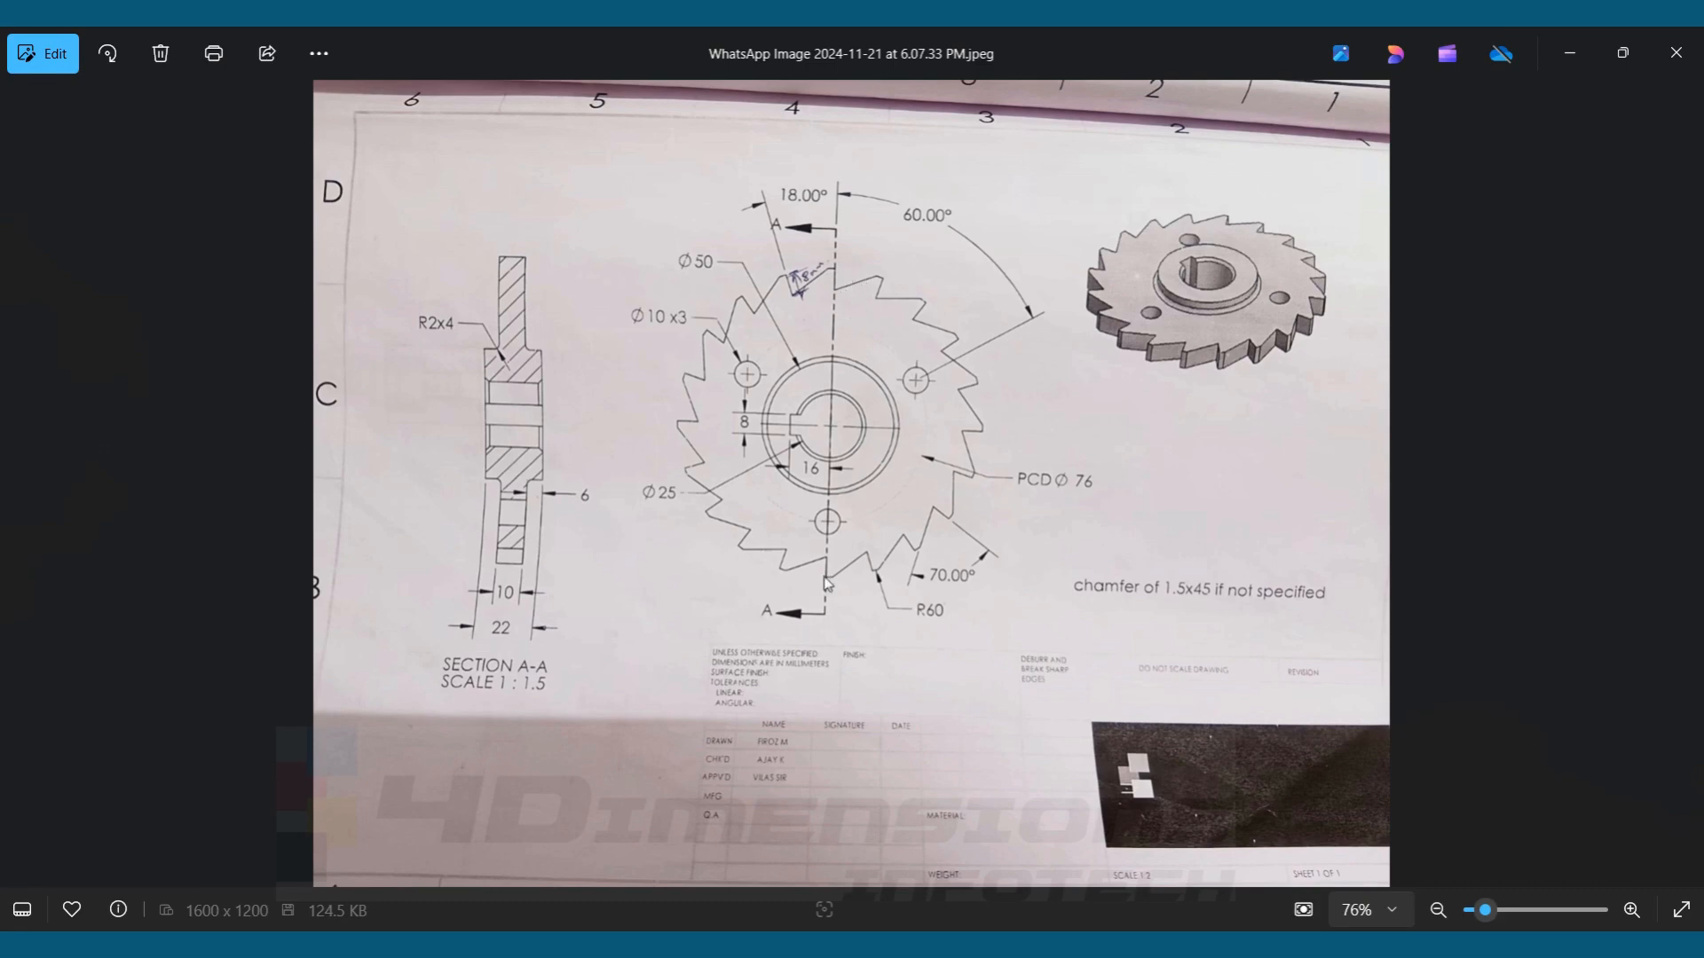
key("alt+Tab")
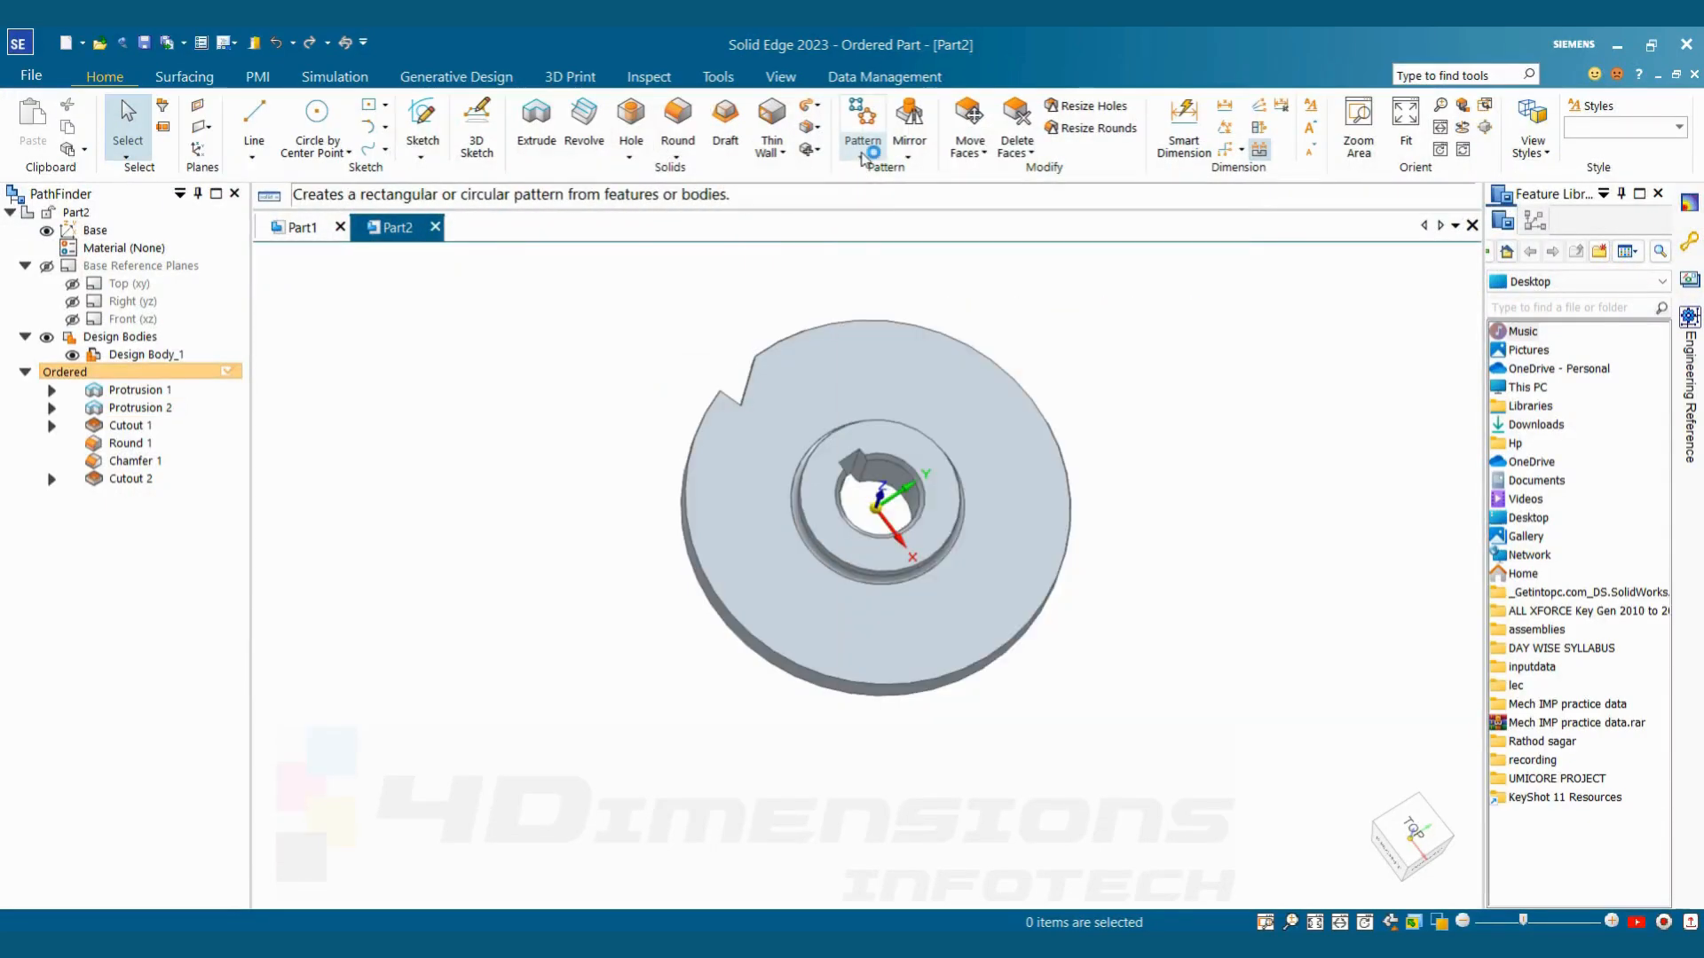
left_click(860, 158)
left_click(895, 182)
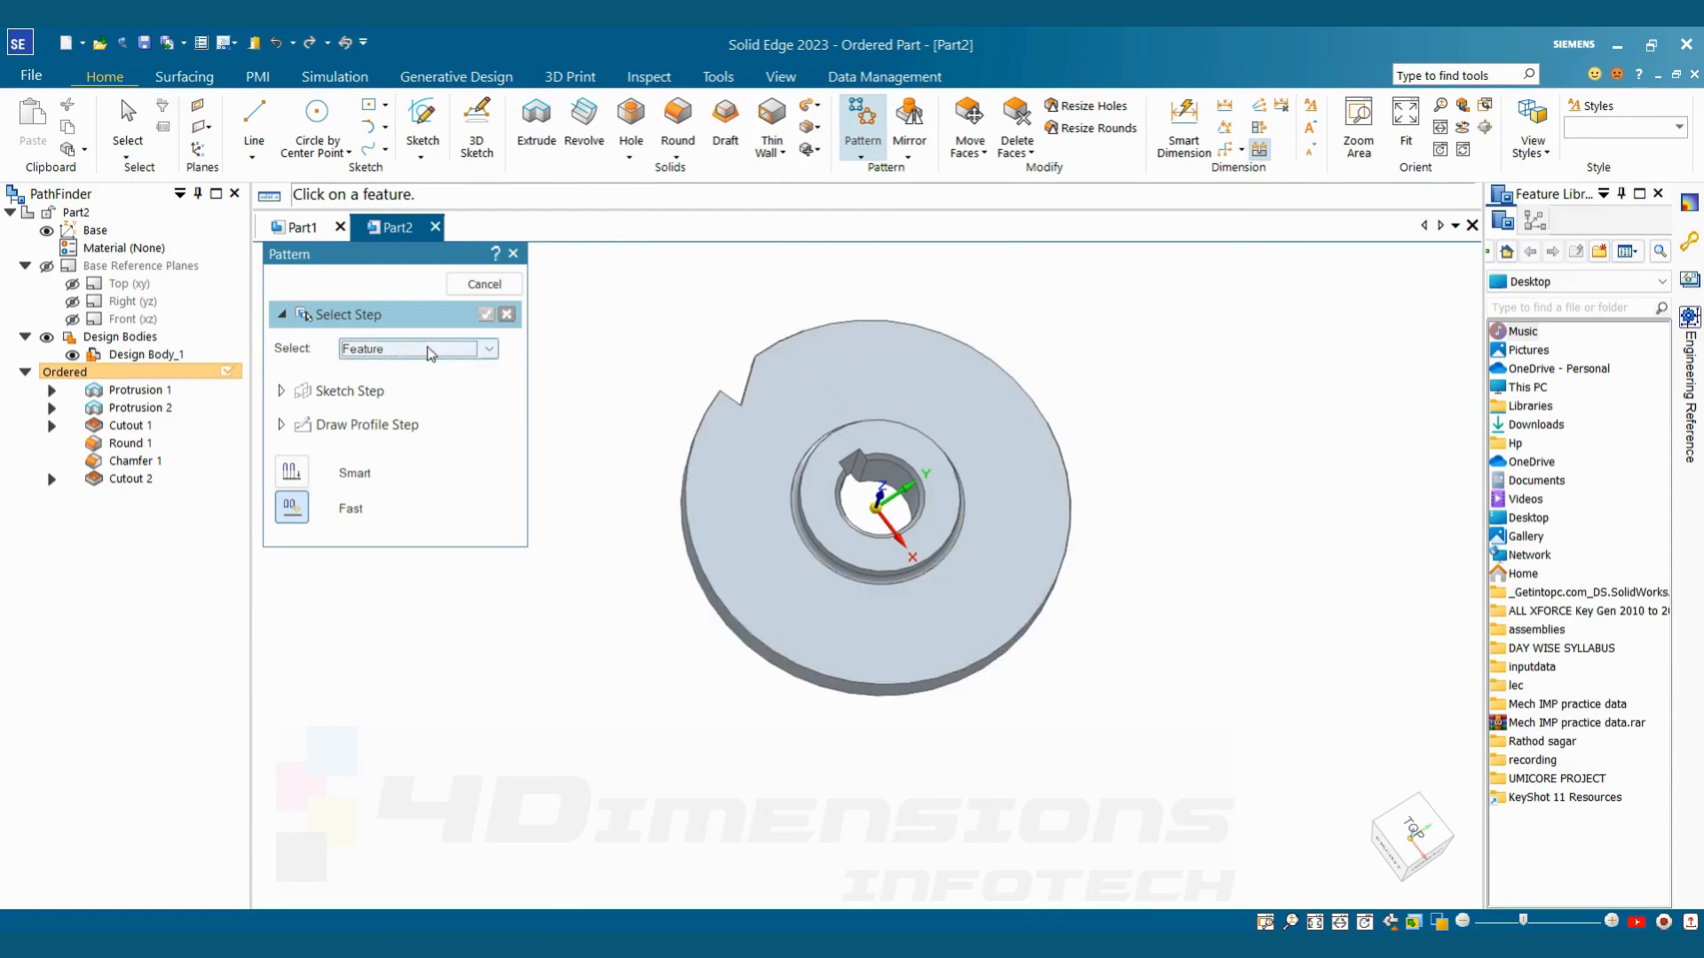
left_click(129, 480)
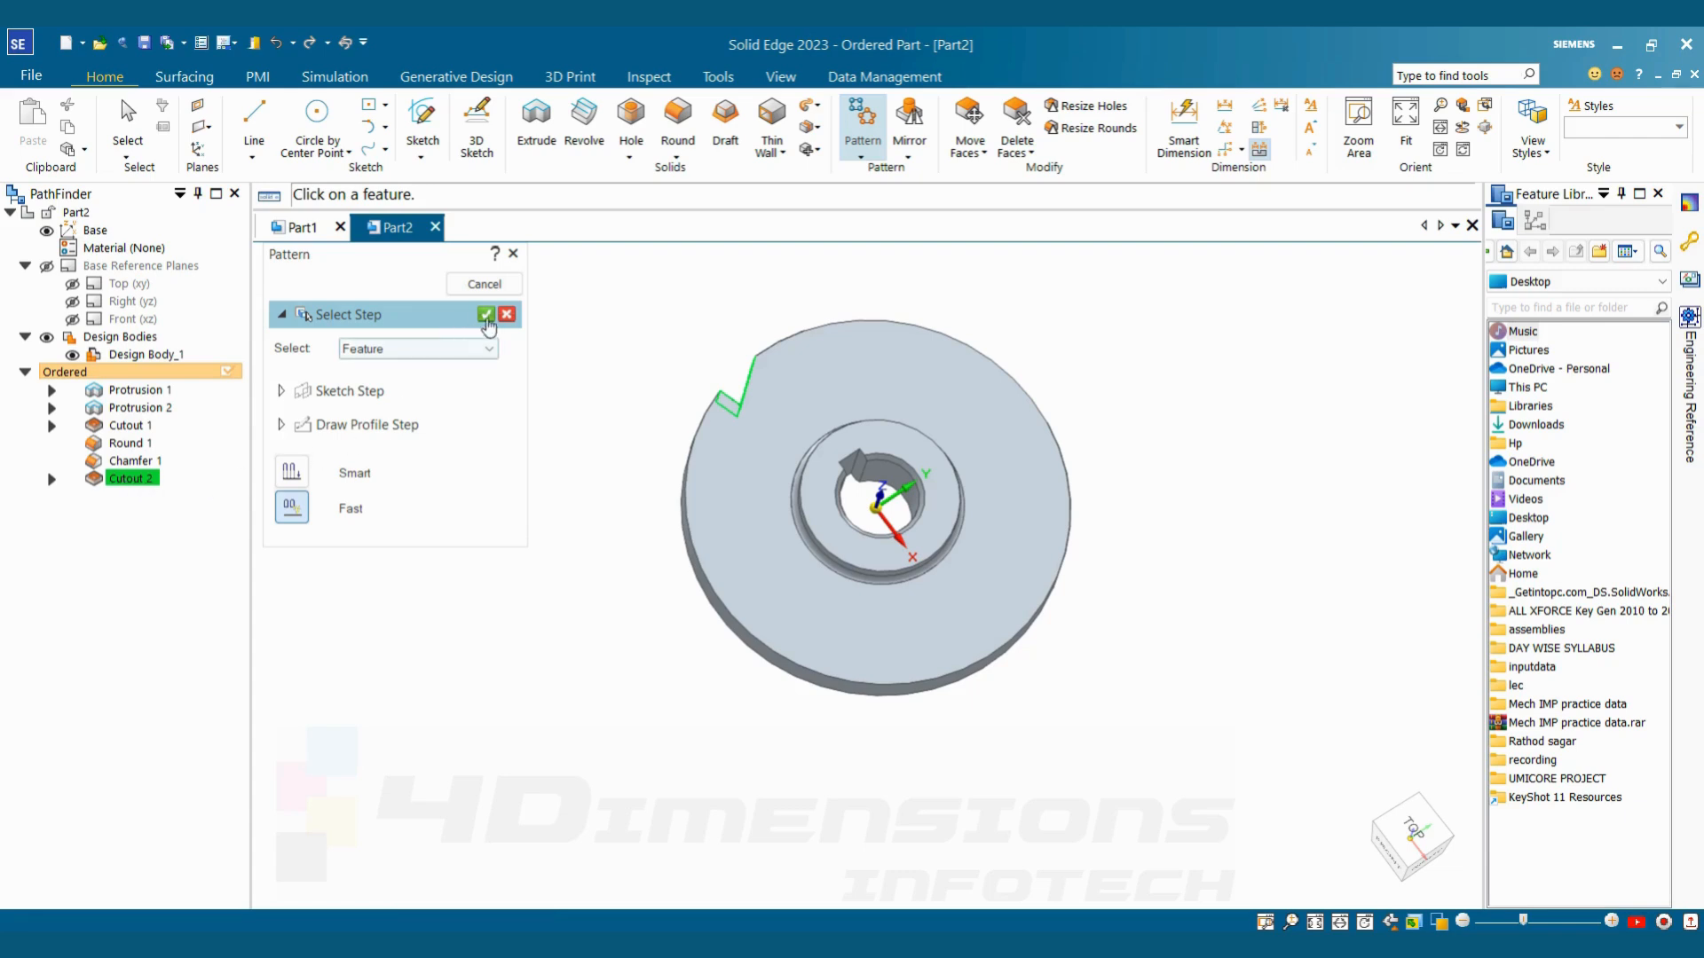
left_click(485, 314)
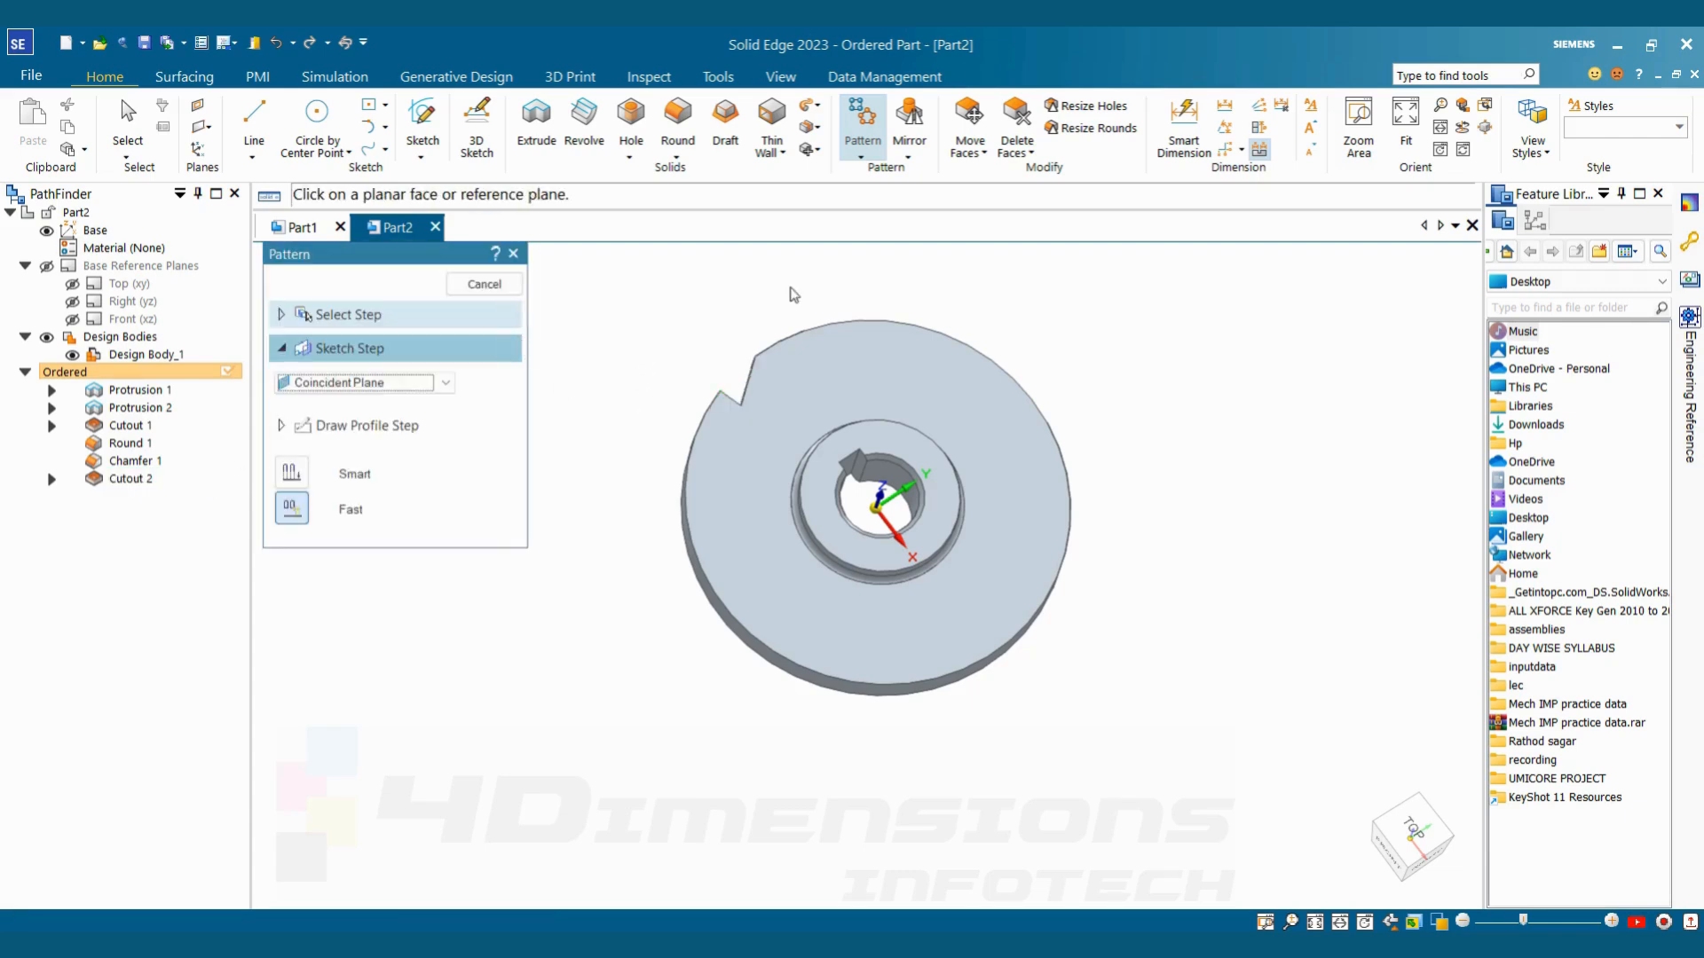
left_click(882, 383)
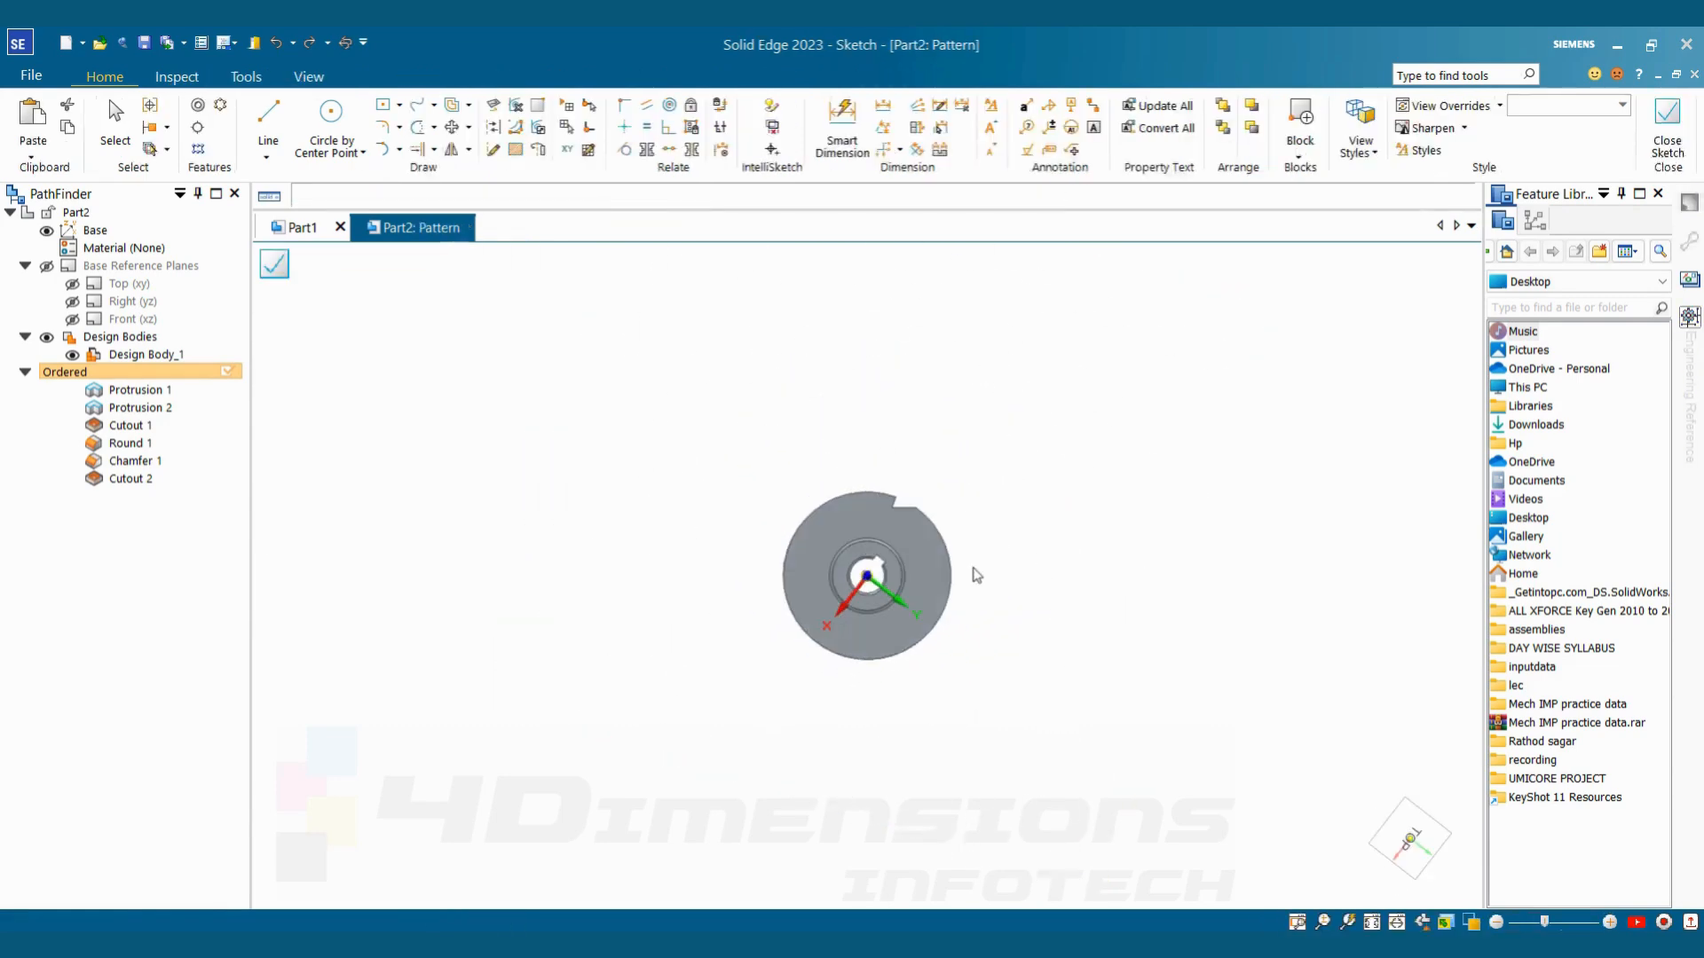
Create a full-circle circular pattern of 20 occurrences, centred on the disc with a 60 mm radius starting at the tooth cutout's outer corner
left_click(220, 108)
scroll(930, 619, "up", 3)
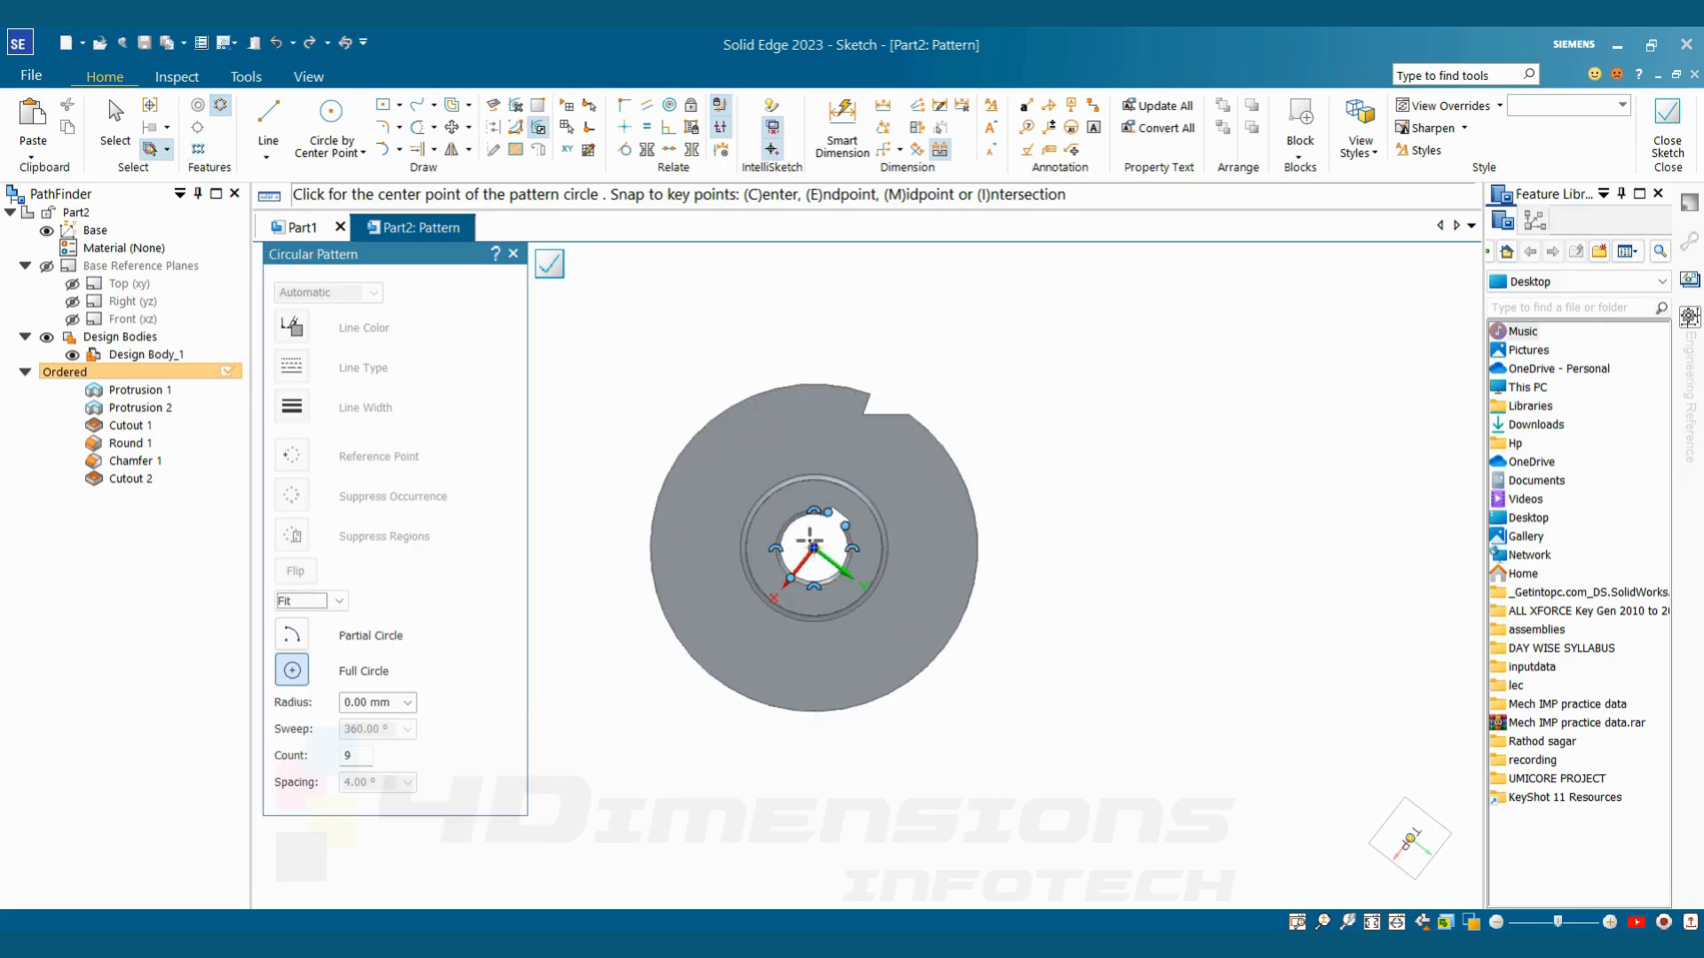
left_click(812, 548)
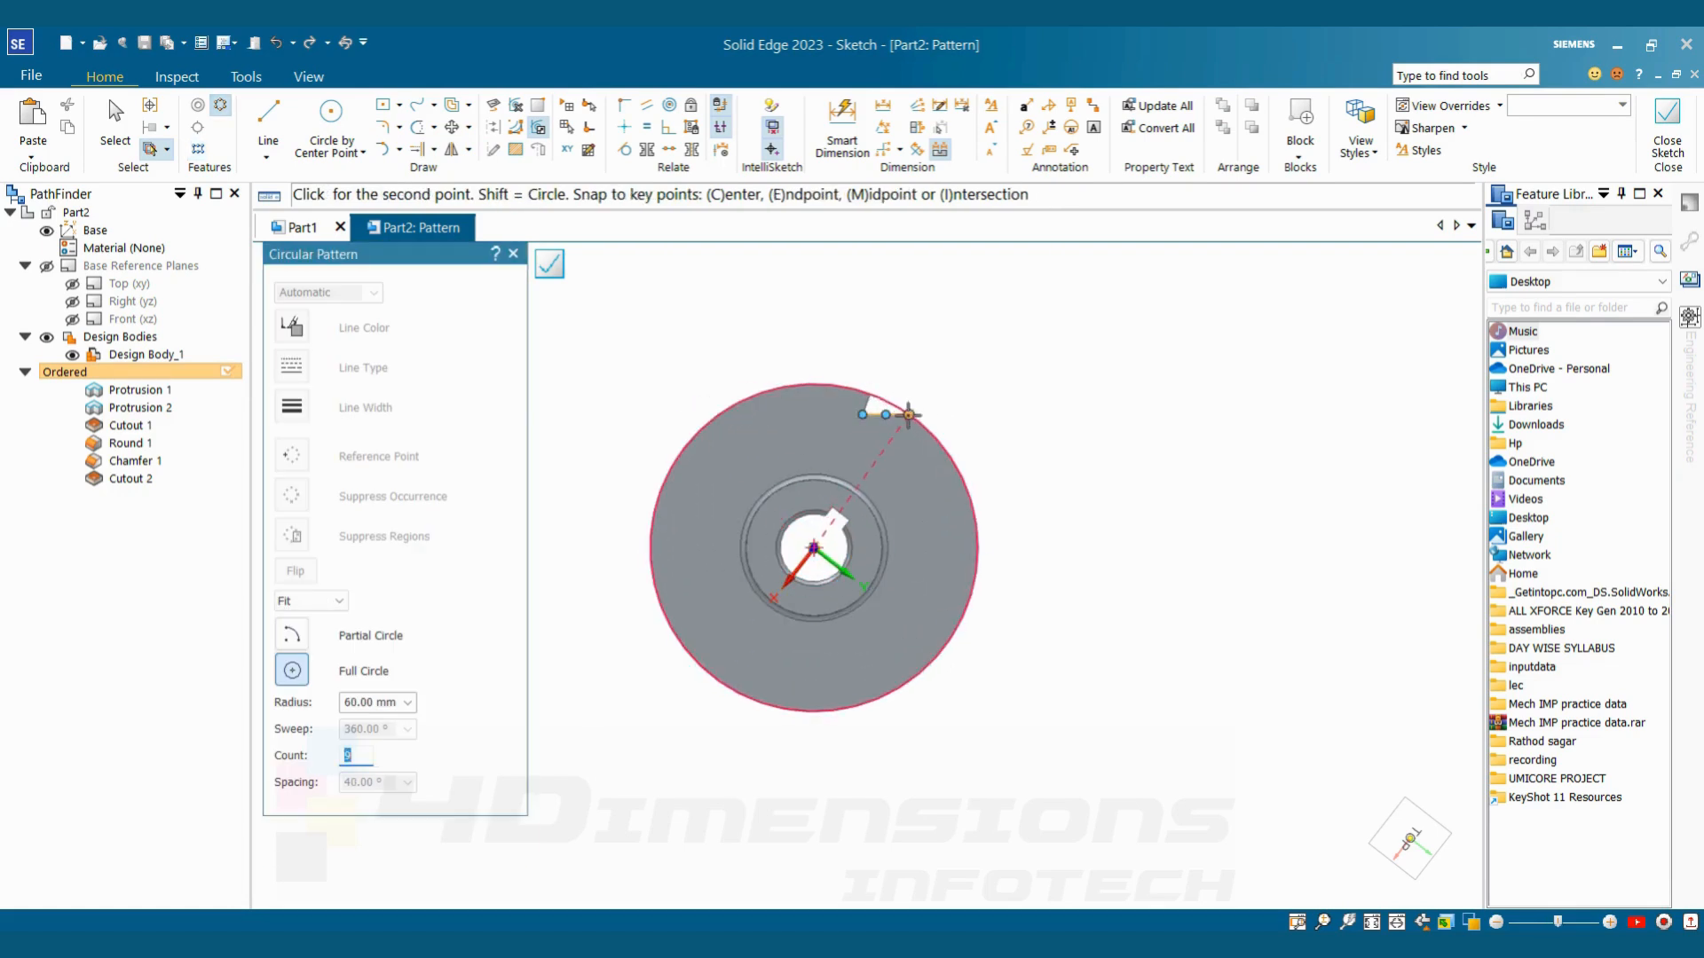
left_click(912, 416)
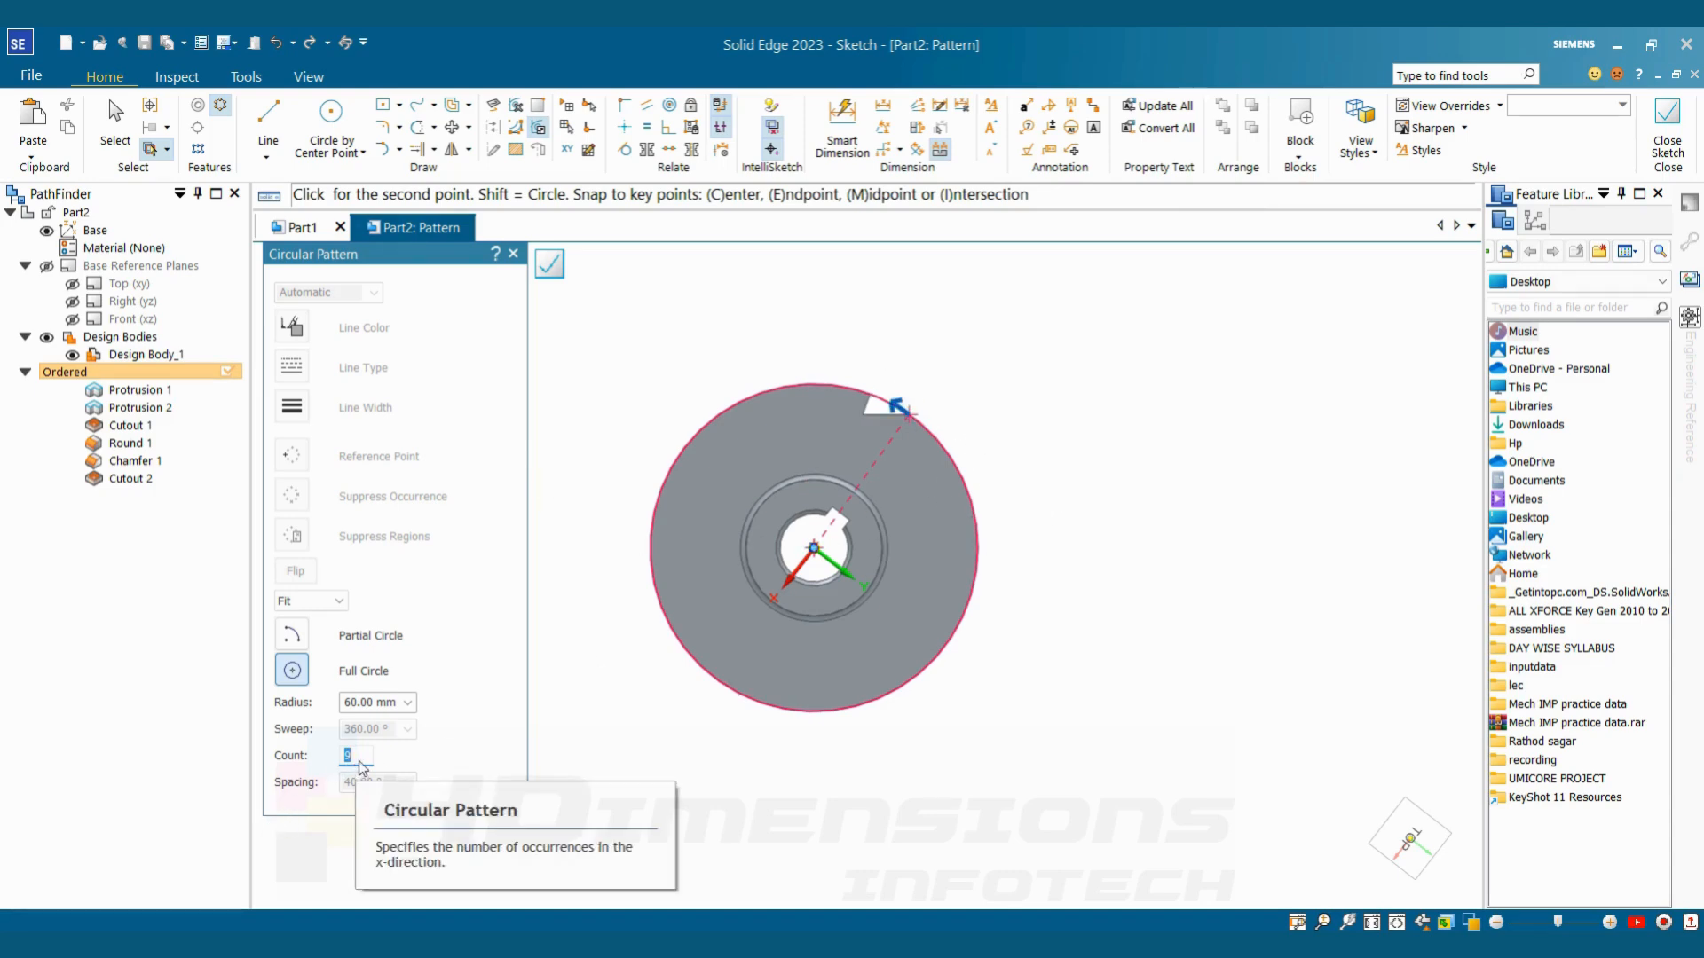
type("9")
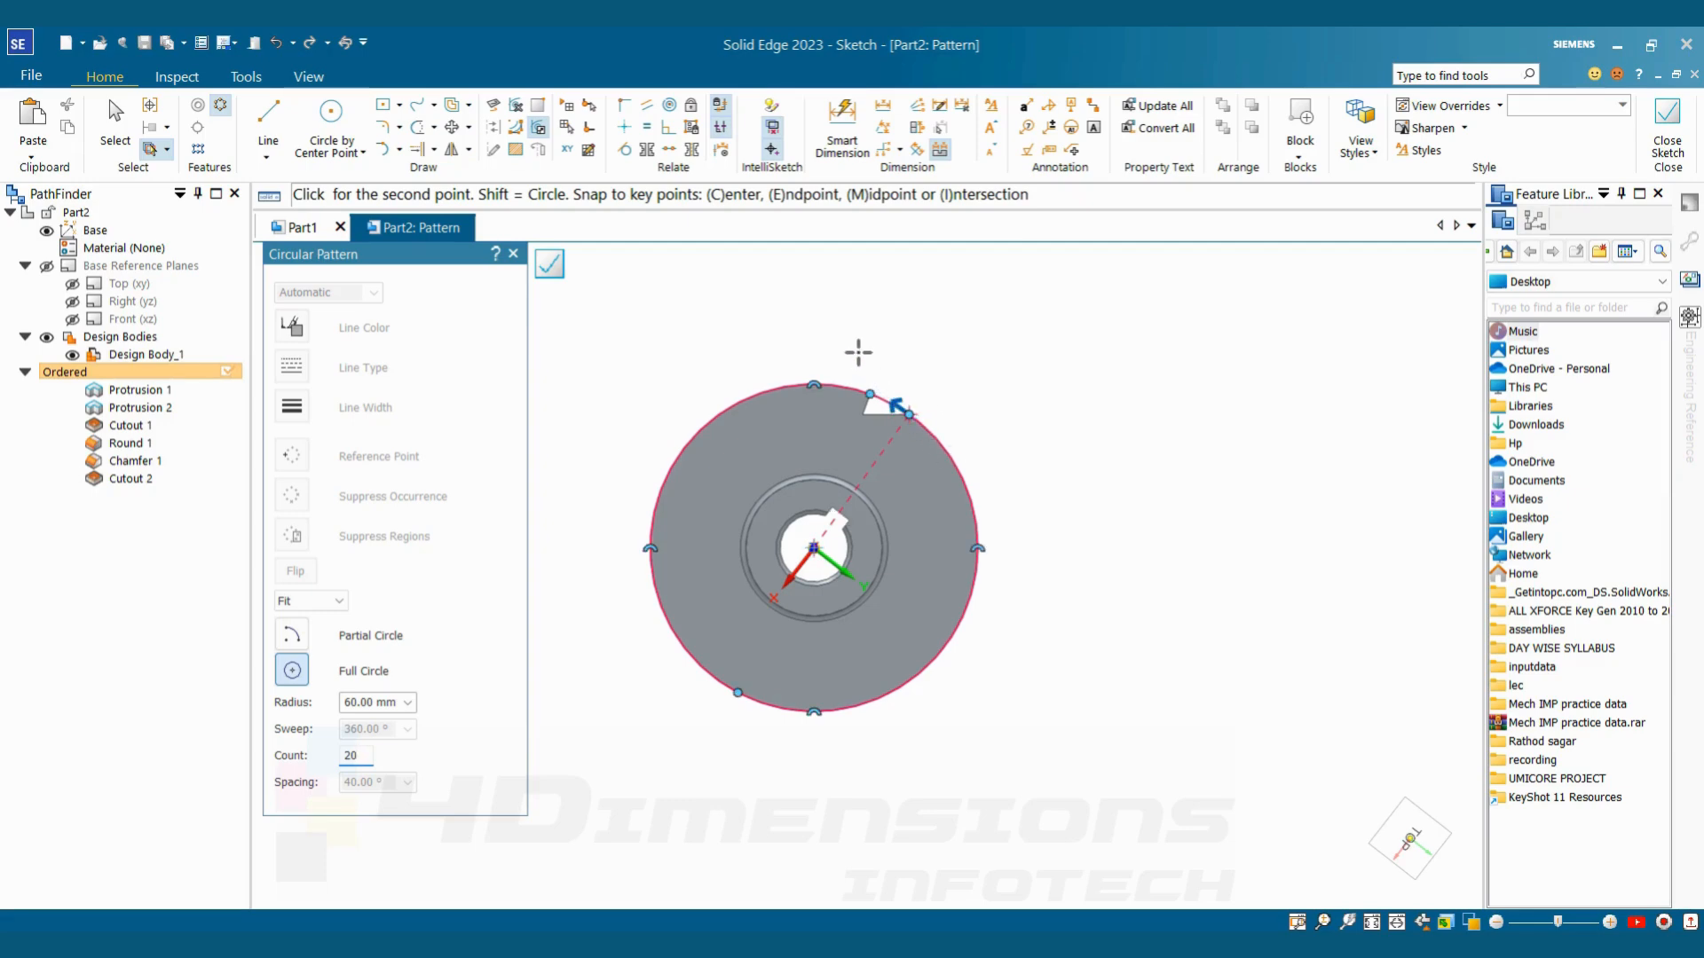
left_click(907, 412)
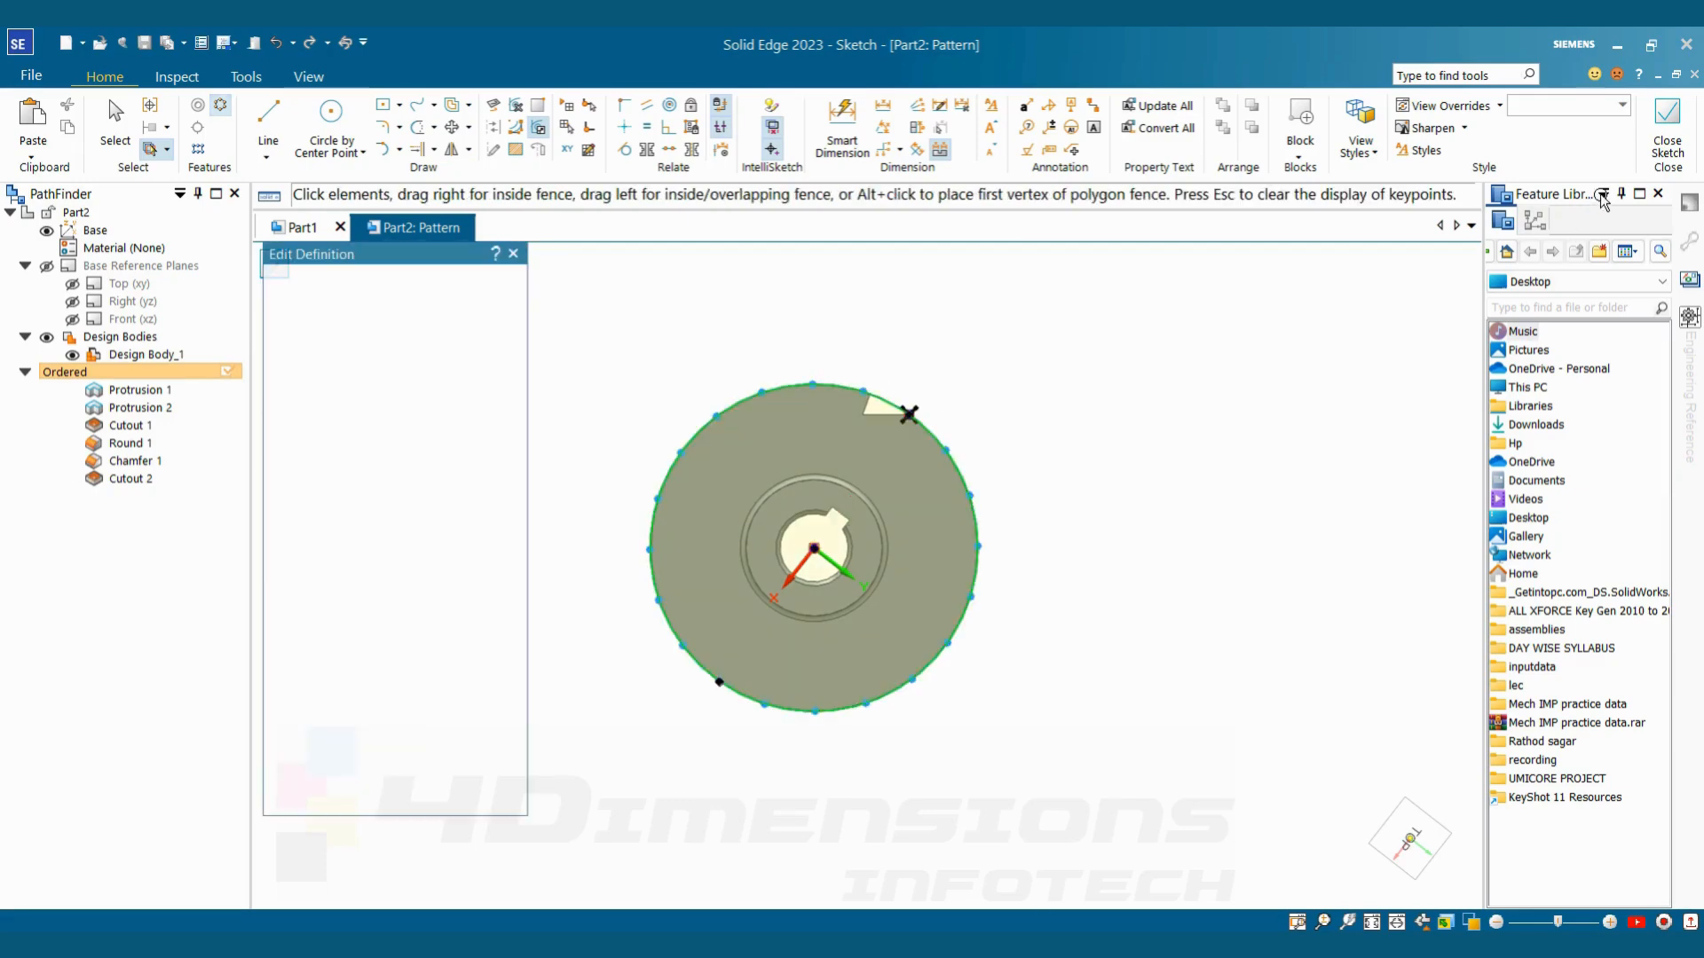
left_click(1668, 153)
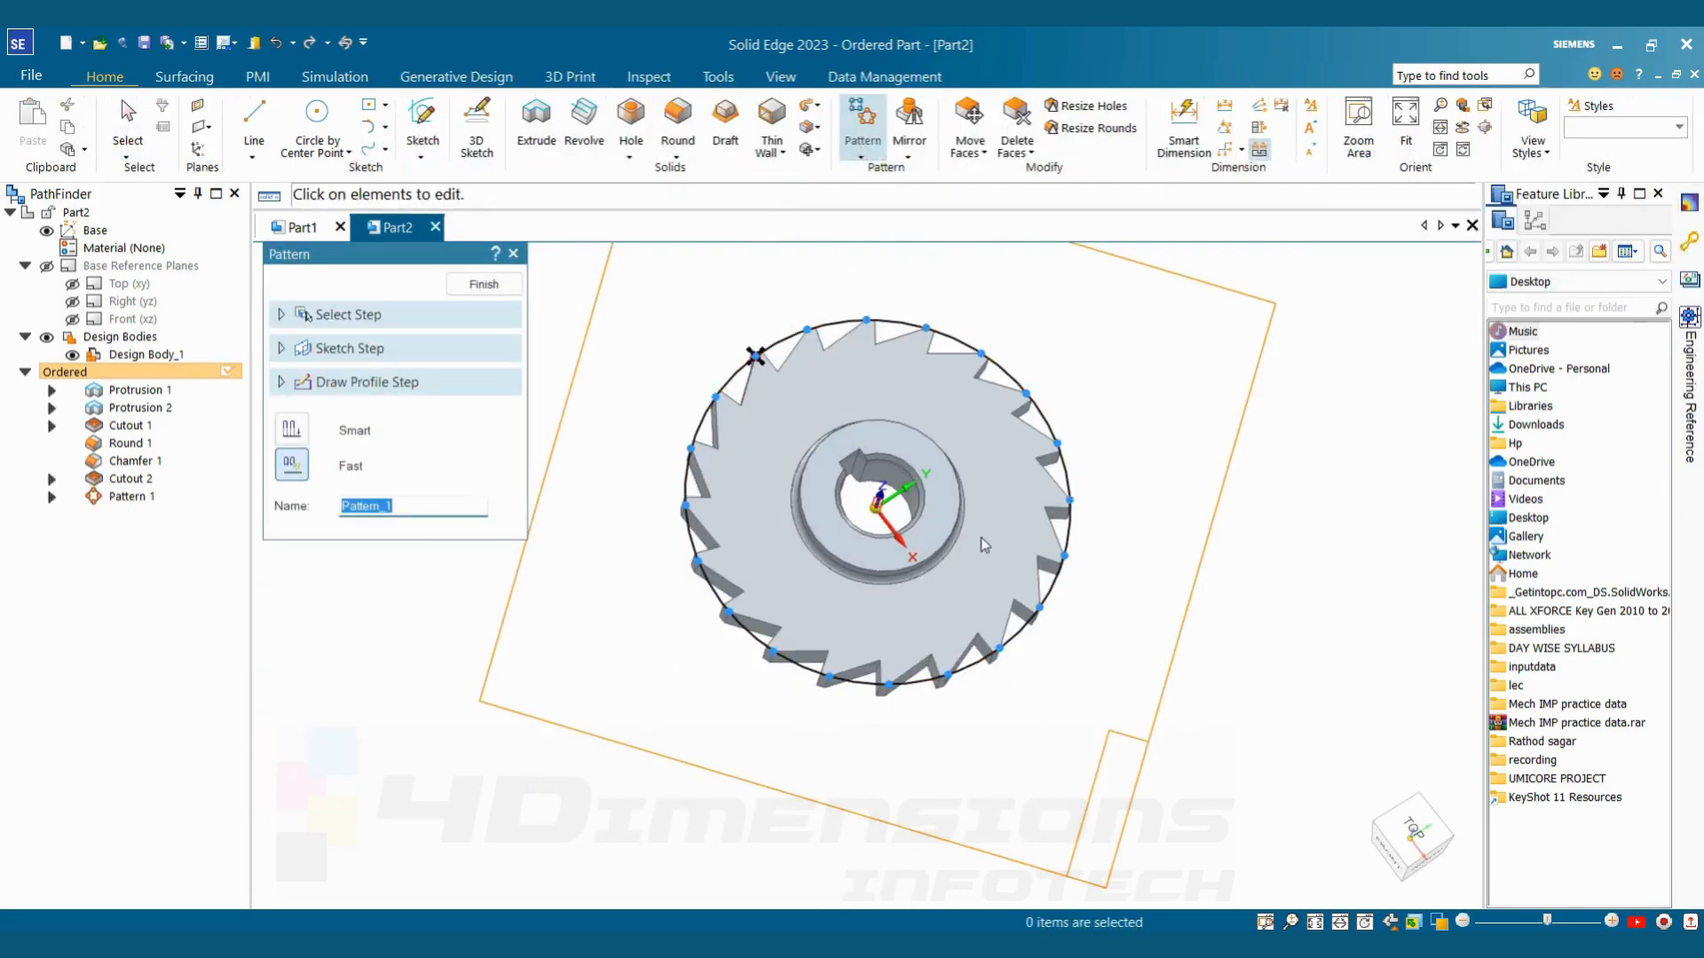
left_click(484, 284)
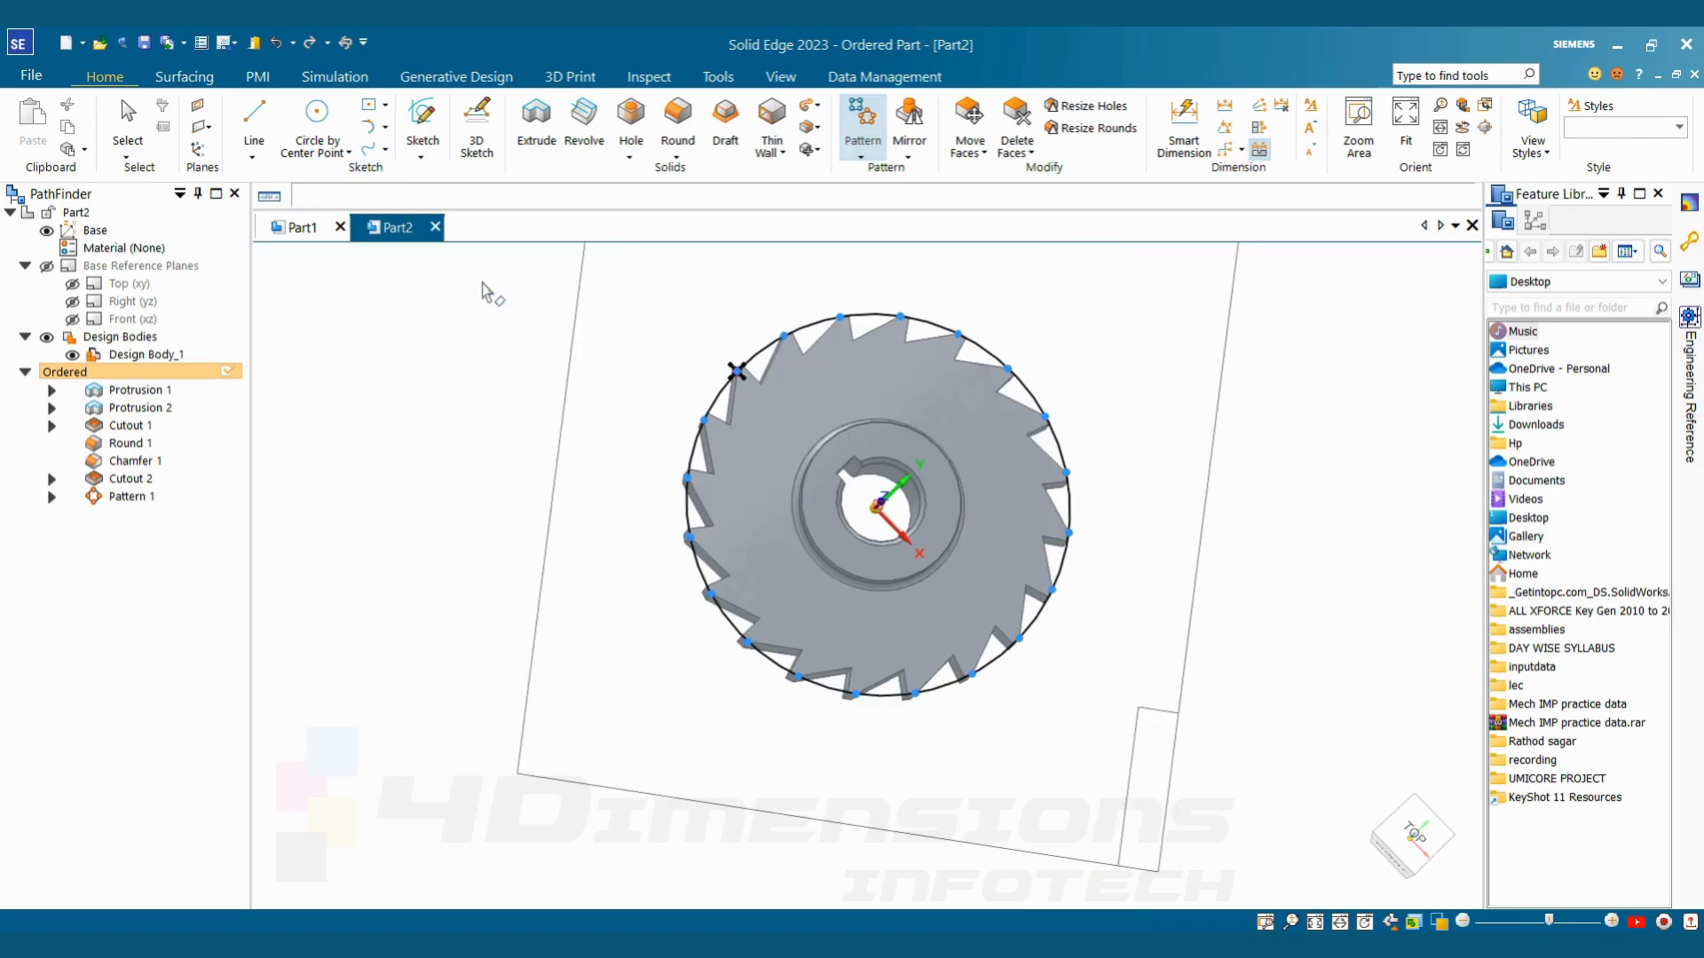
Paint the whole toothed wheel body with the Yellow (dull) style using Part Painter
scroll(937, 494, "down", 1)
middle_click_drag(937, 494, 1068, 456)
scroll(1013, 481, "up", 4)
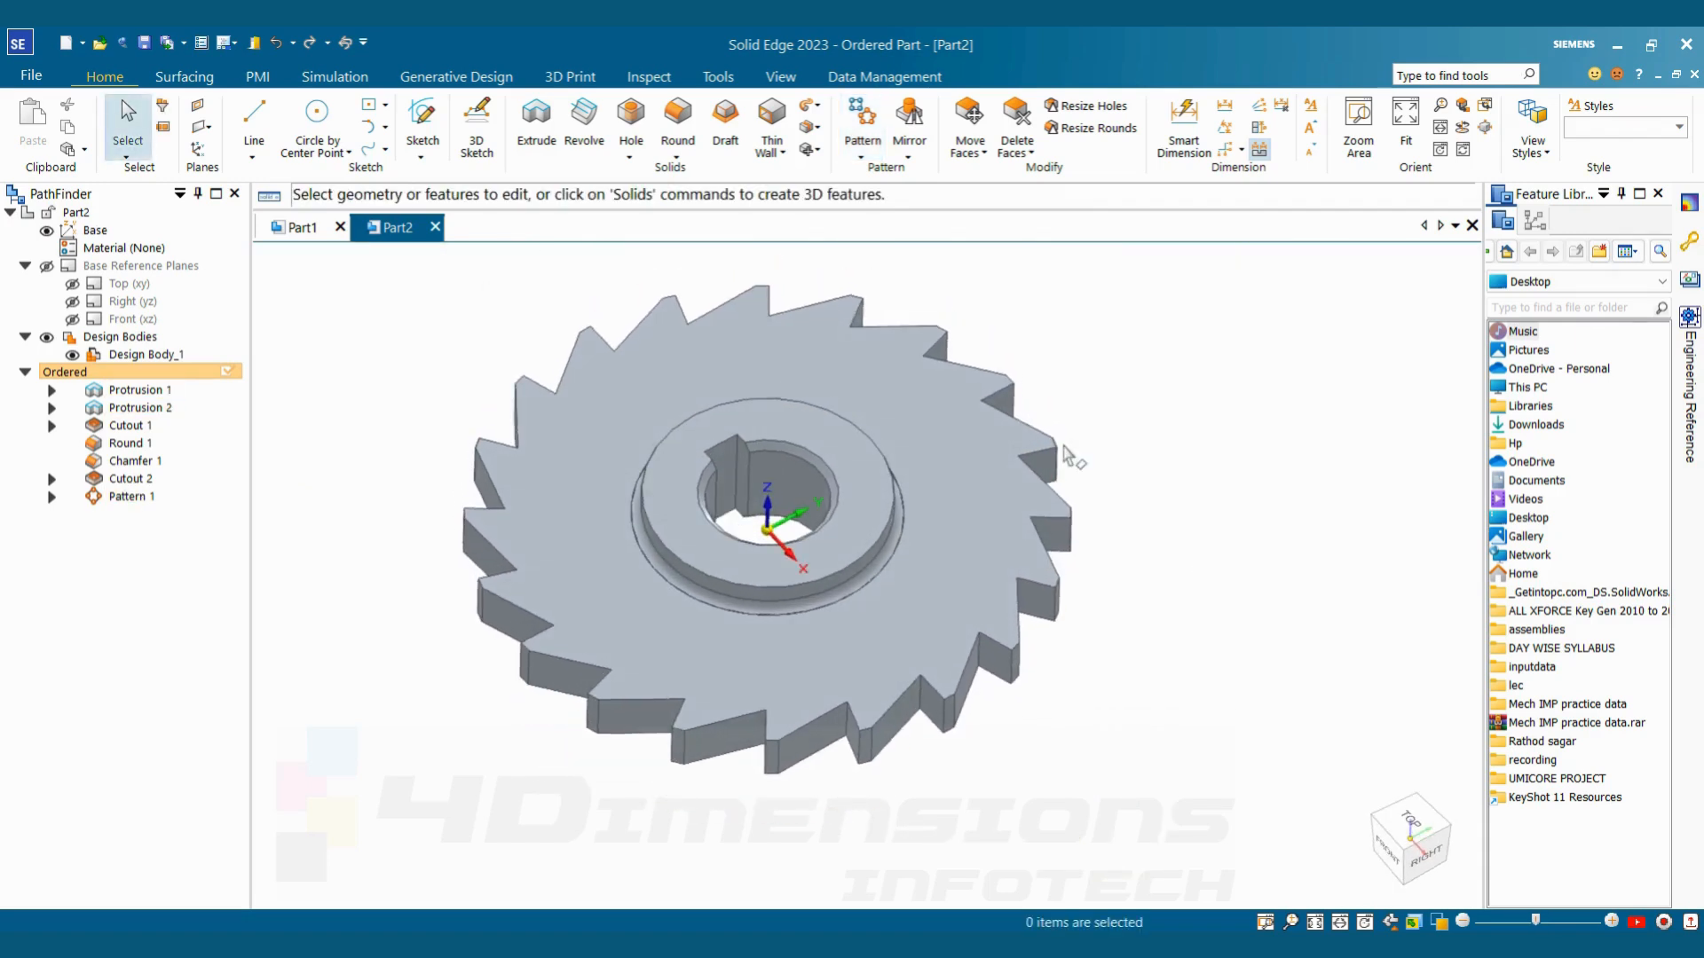
left_click(781, 76)
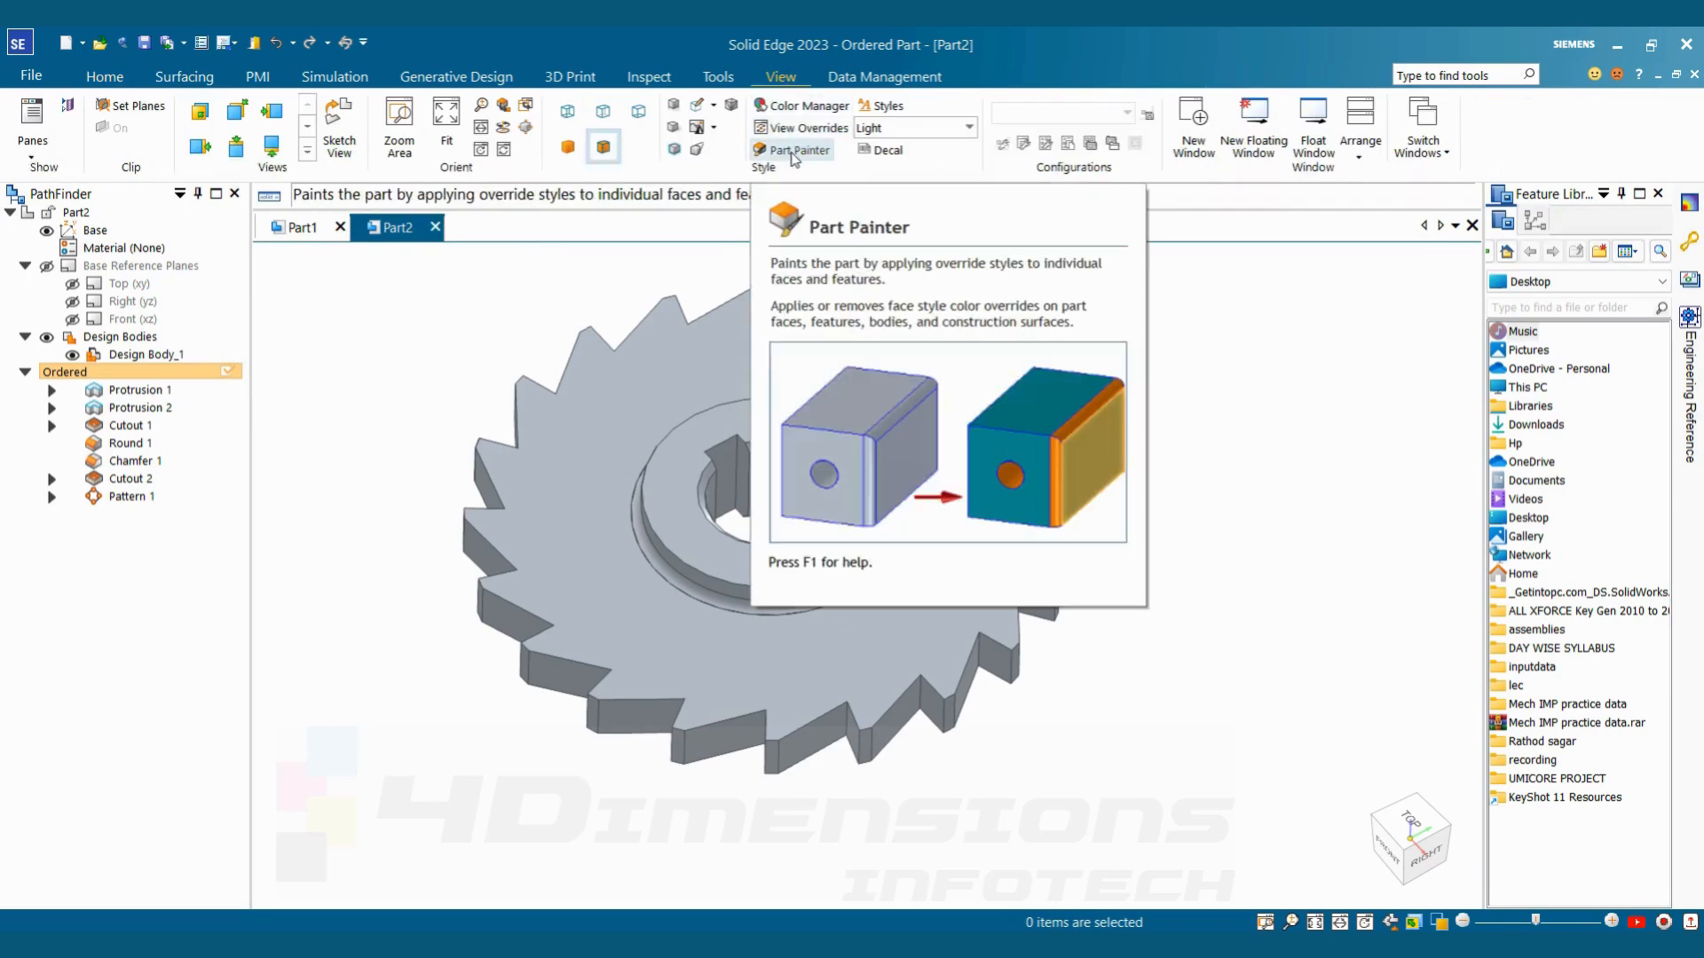
left_click(795, 152)
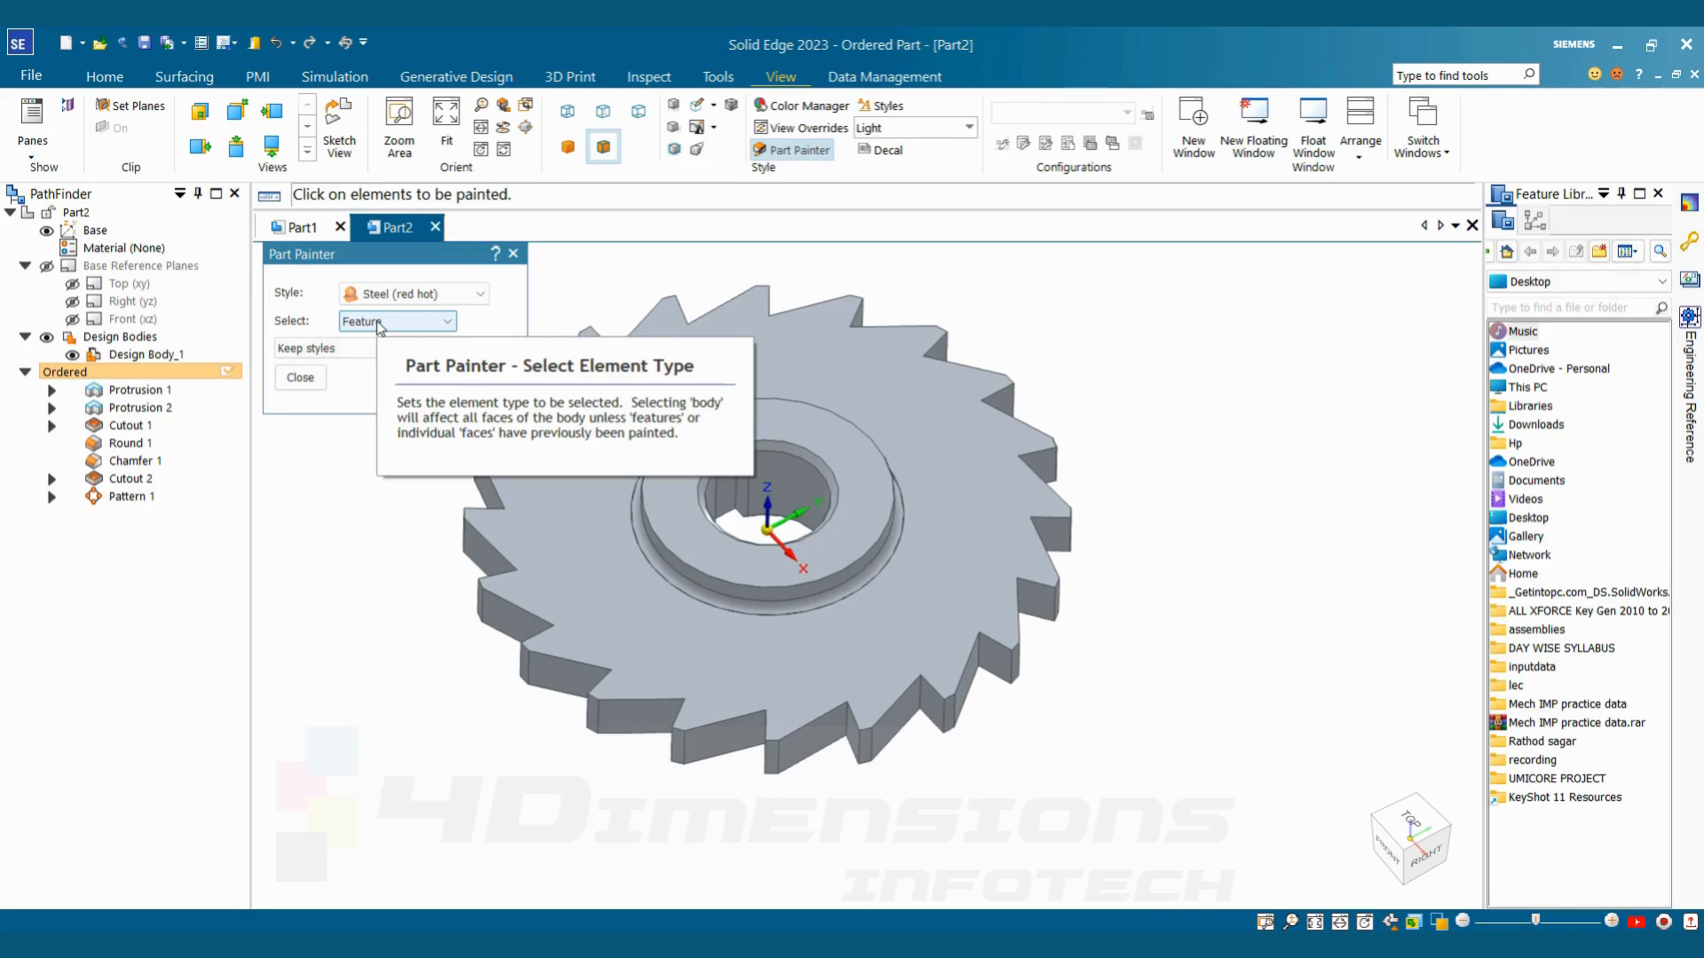
left_click(380, 324)
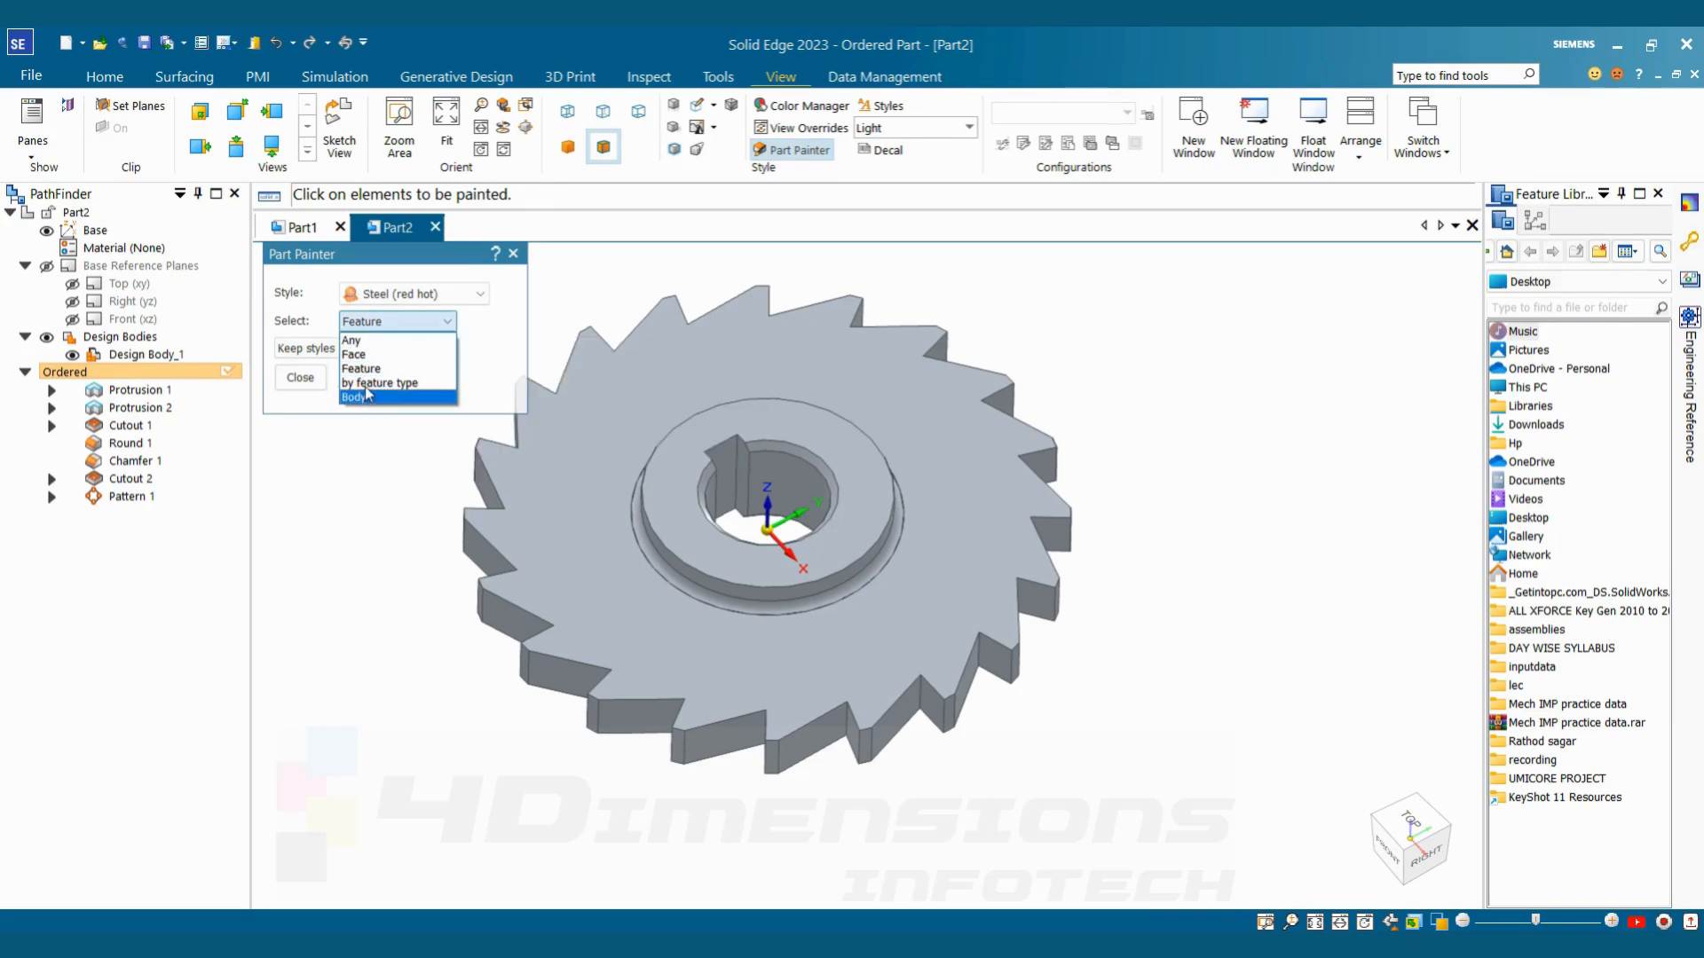
left_click(368, 397)
left_click(414, 294)
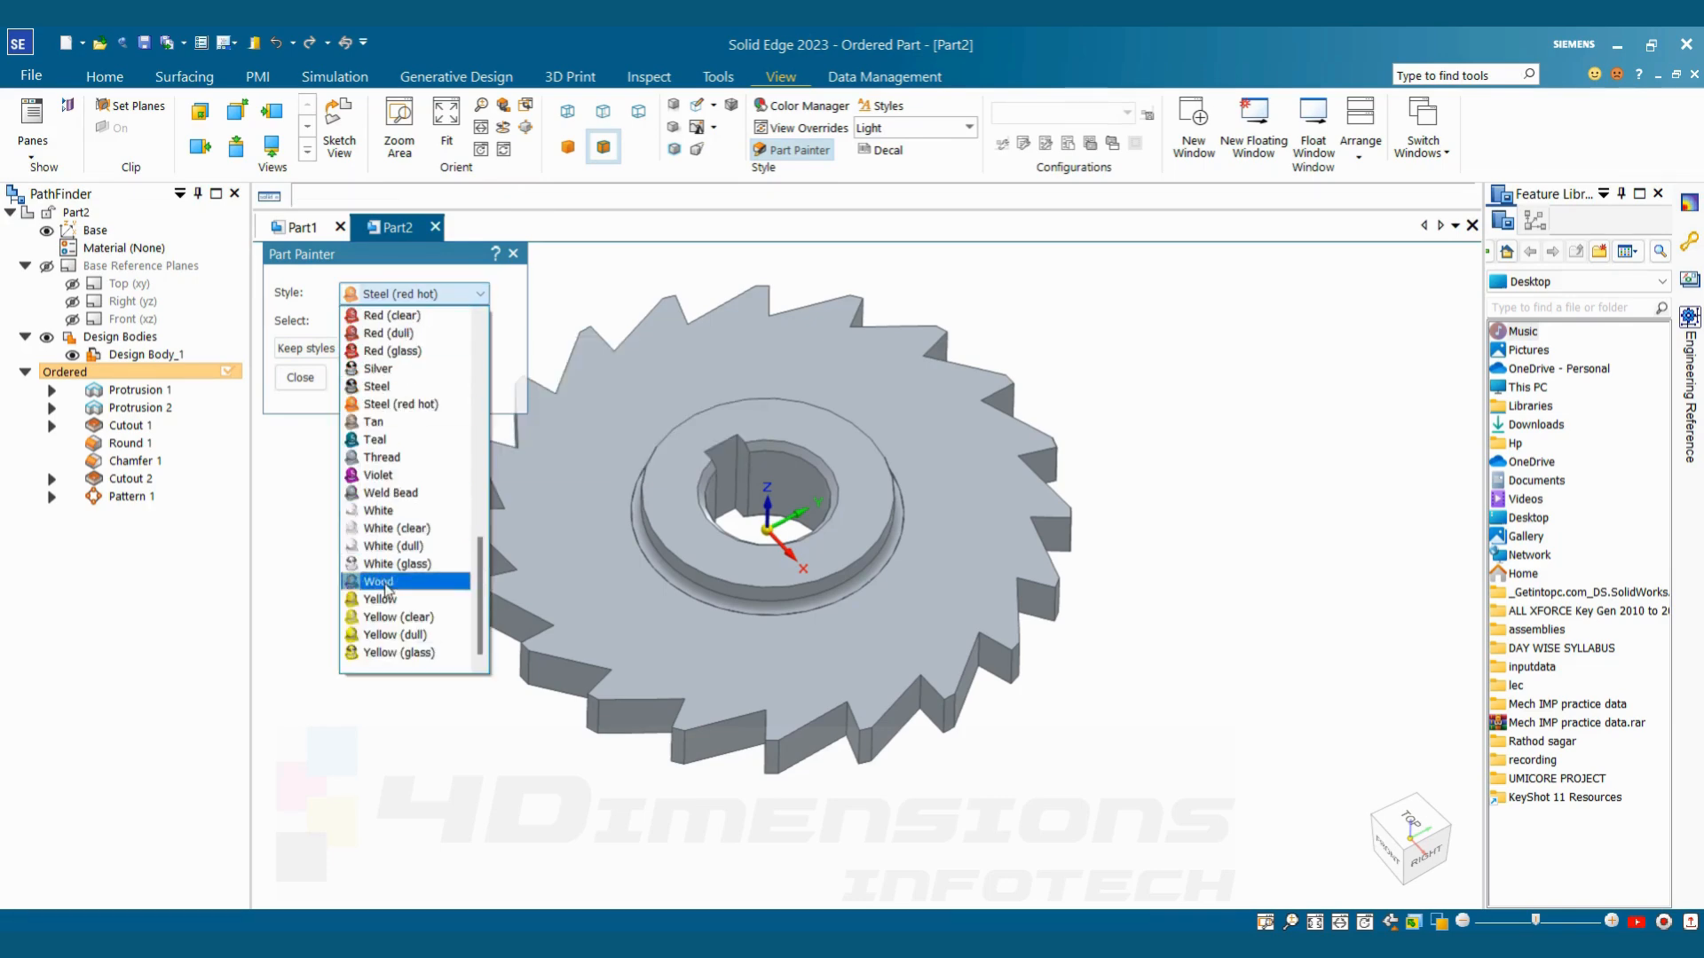
left_click(388, 653)
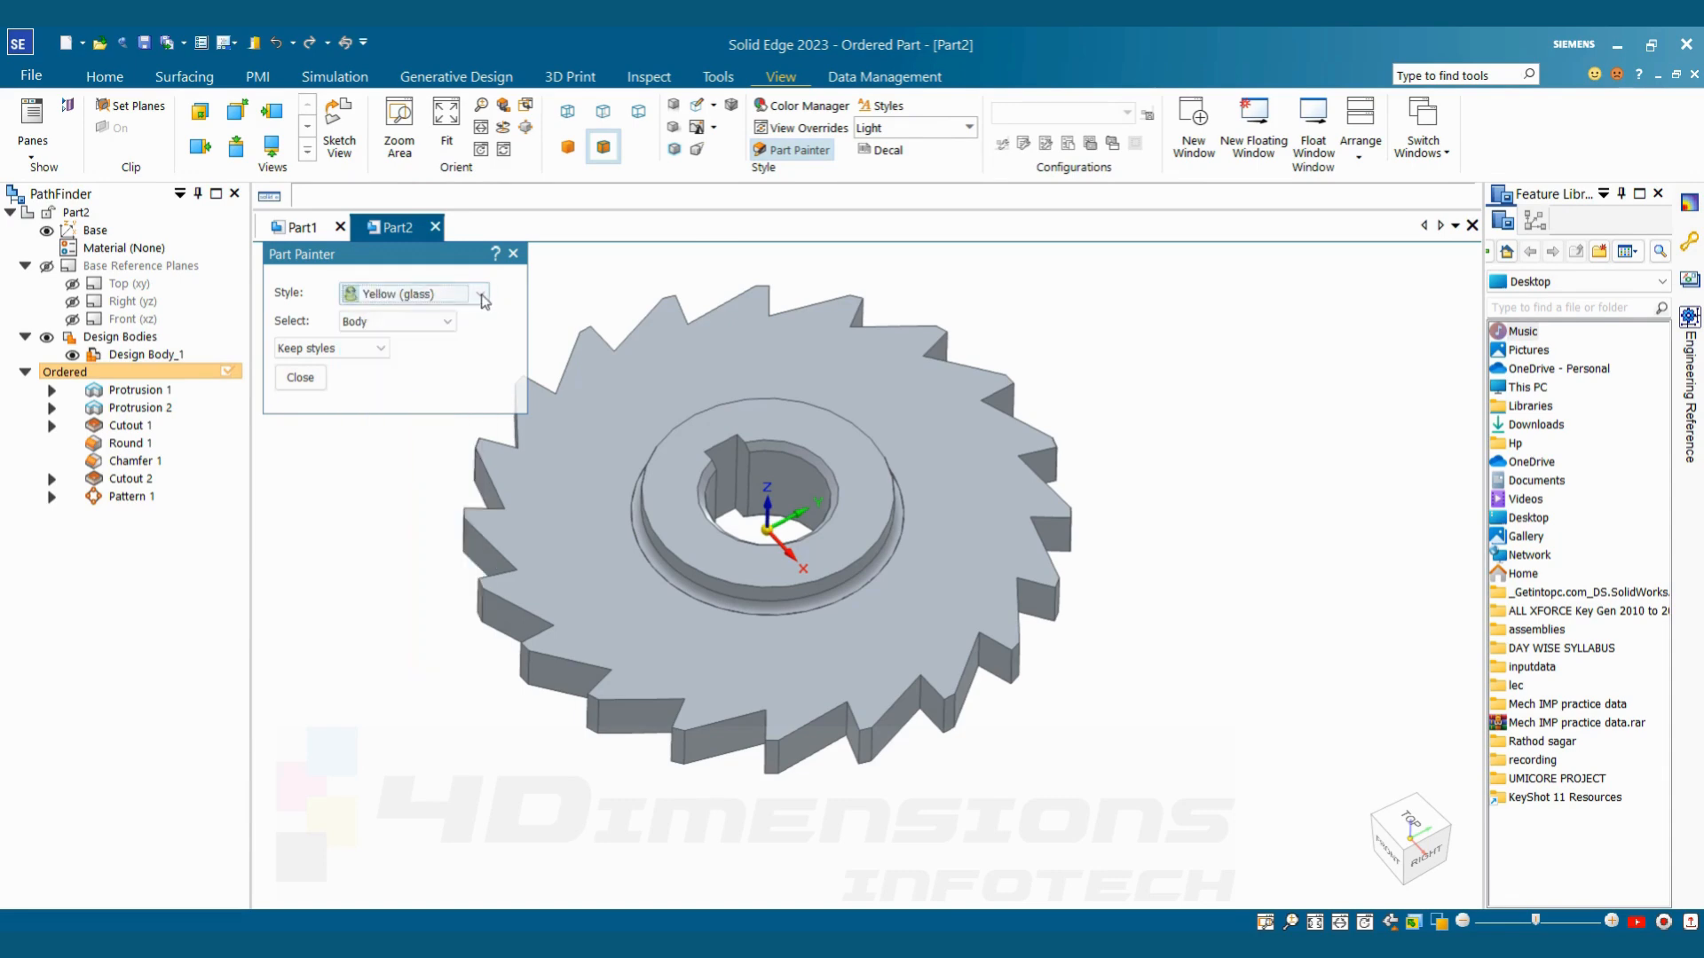
left_click(480, 293)
left_click(437, 603)
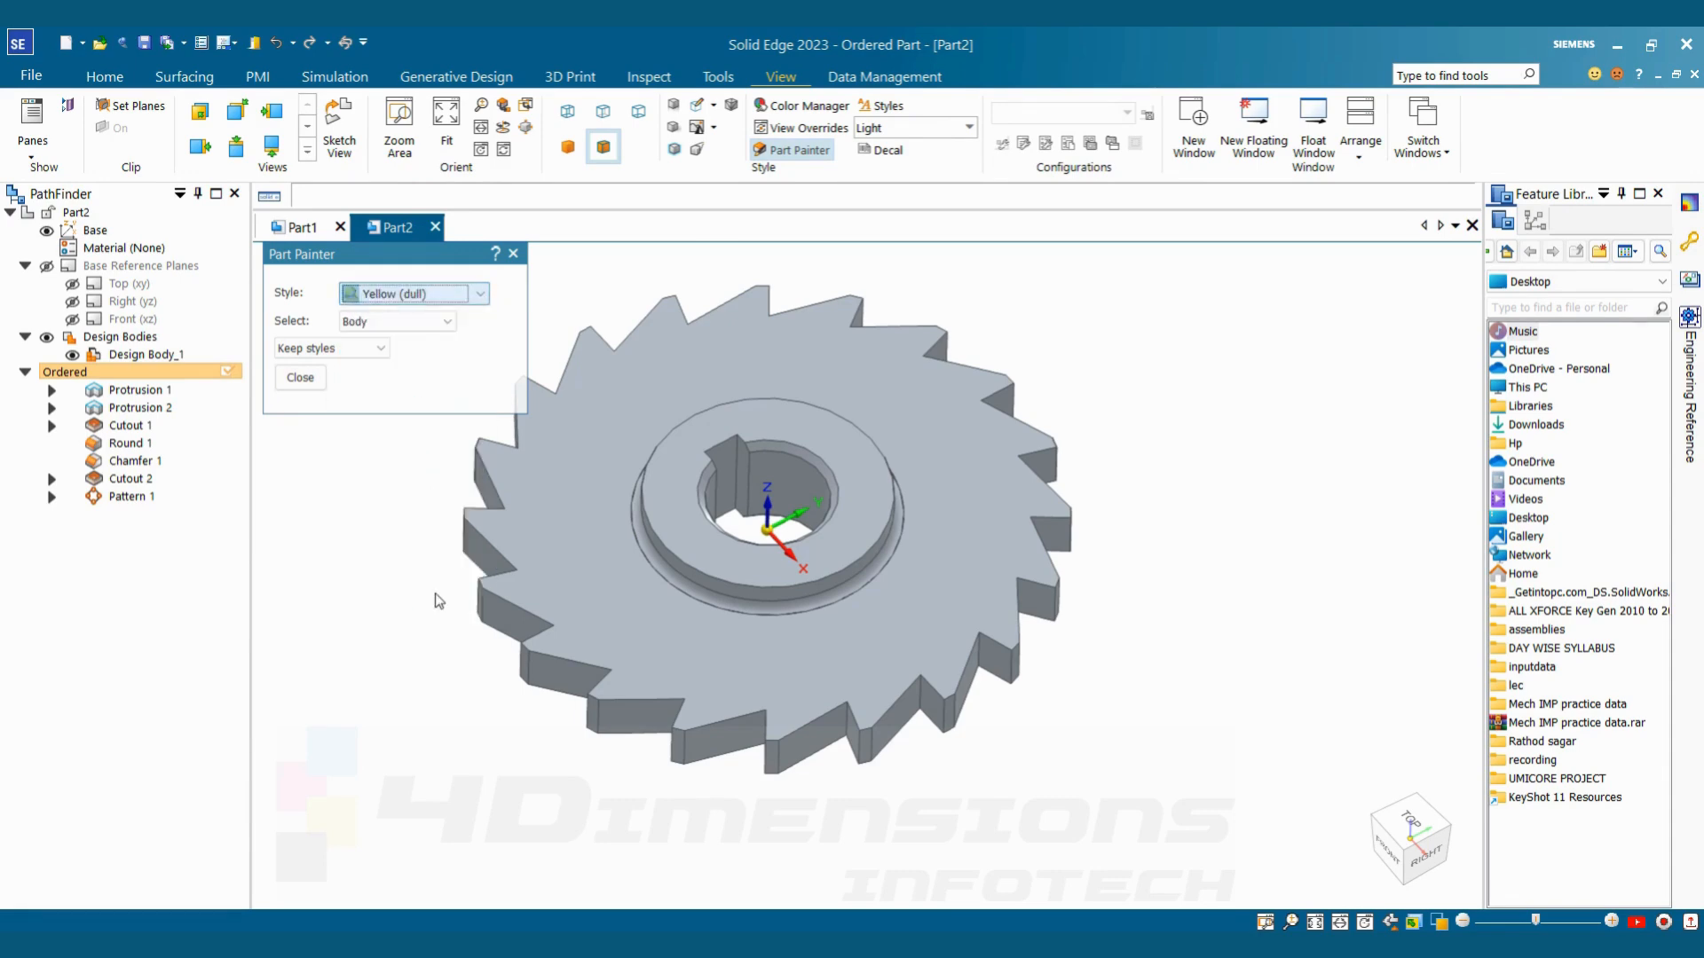
left_click(547, 500)
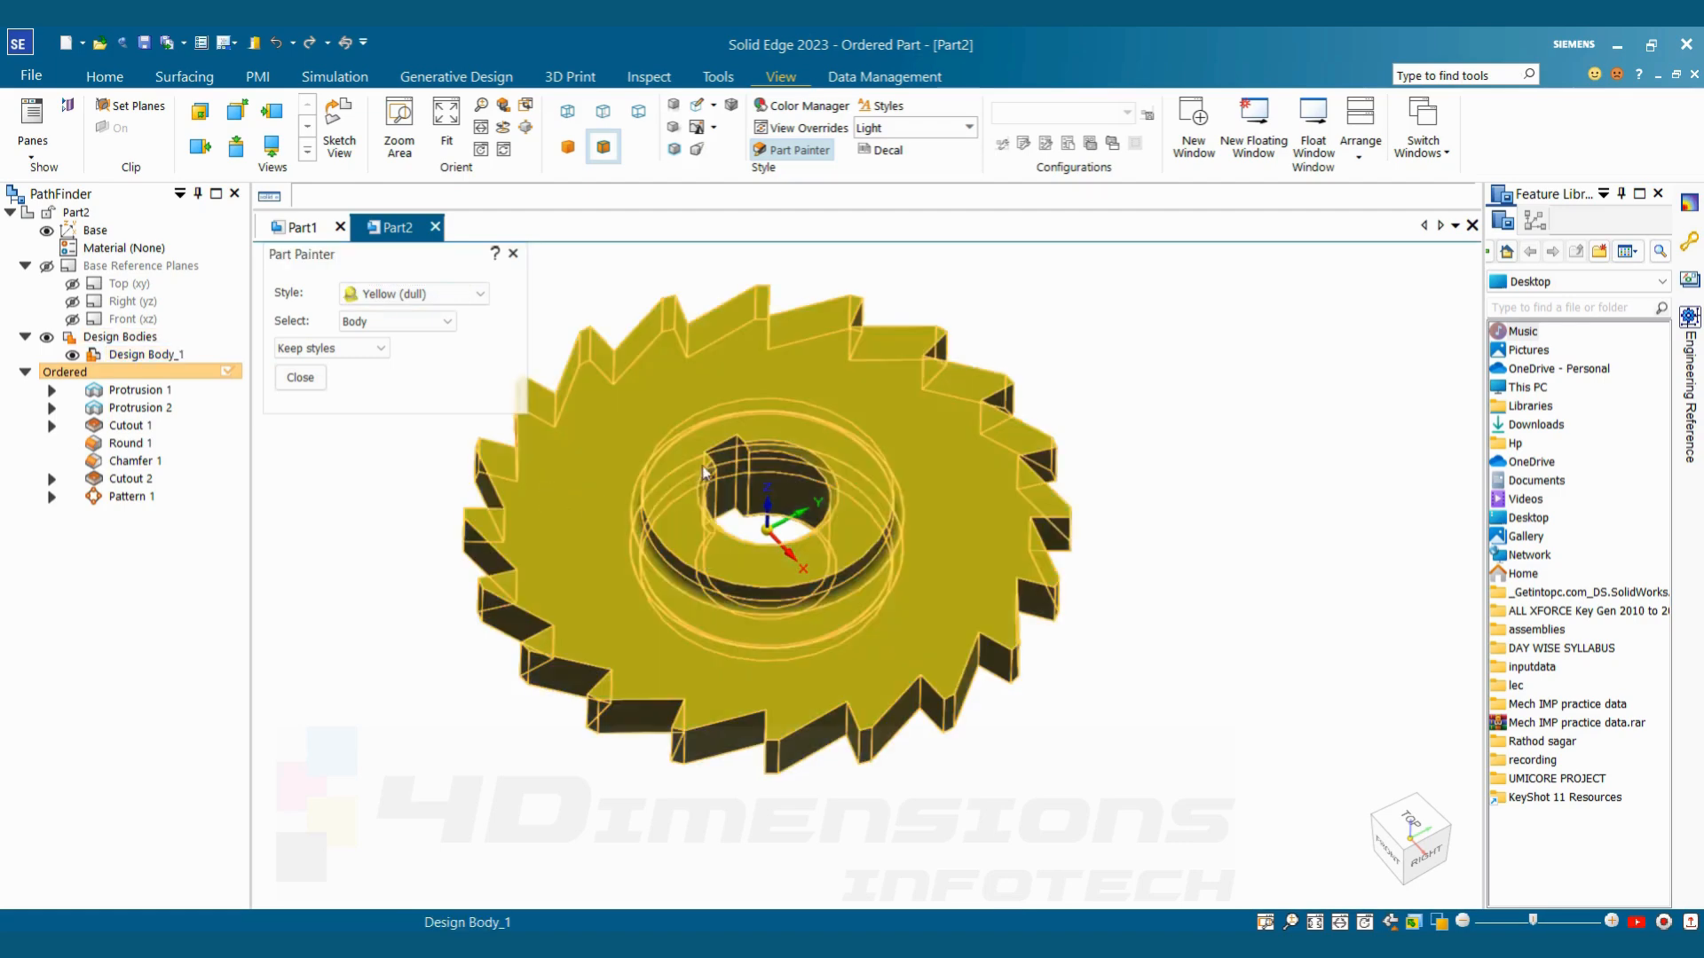
Repaint the wheel body with the Yellow style and close Part Painter
left_click(441, 299)
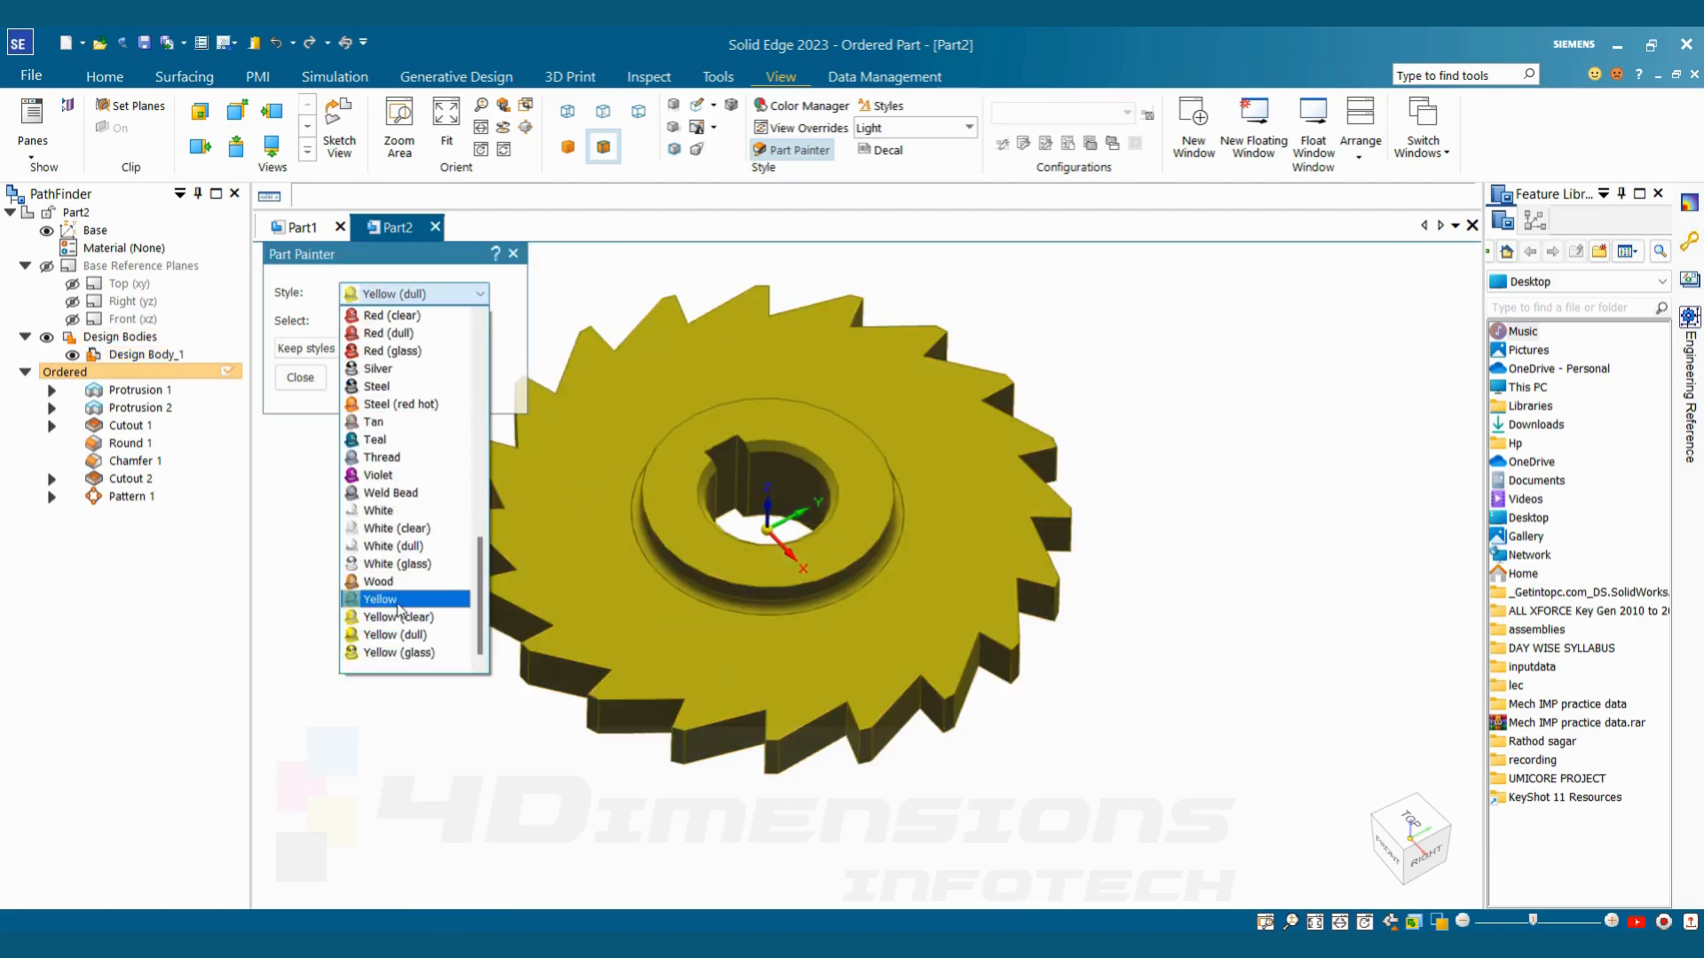
left_click(399, 601)
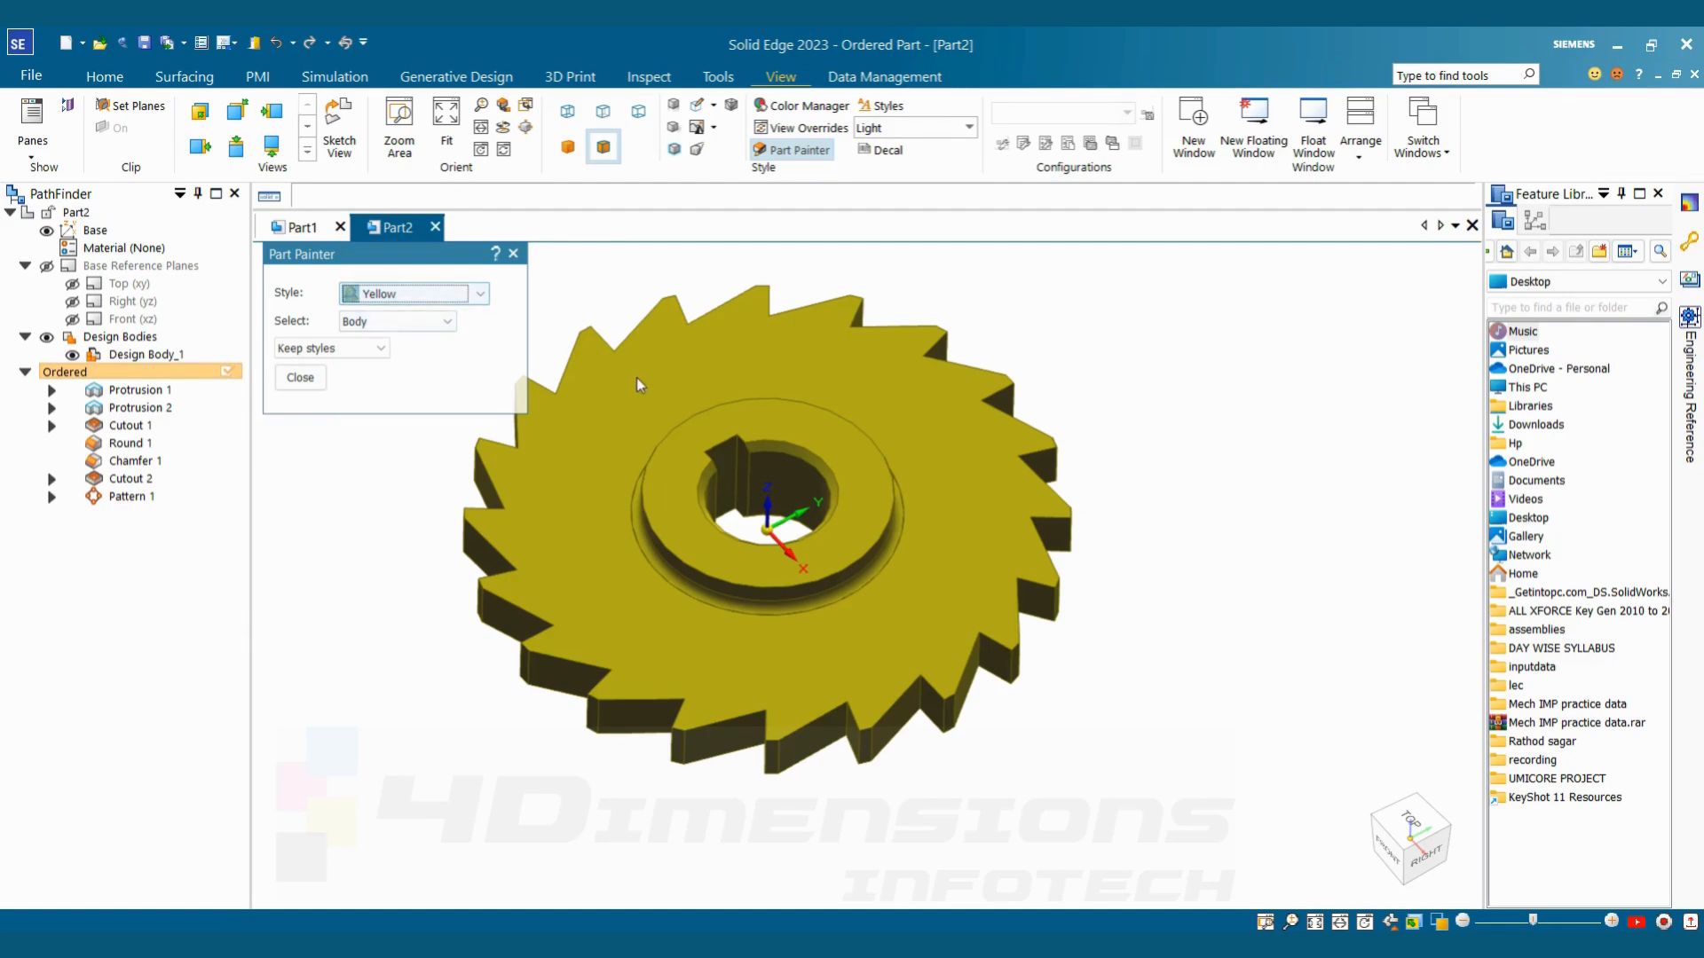
left_click(300, 377)
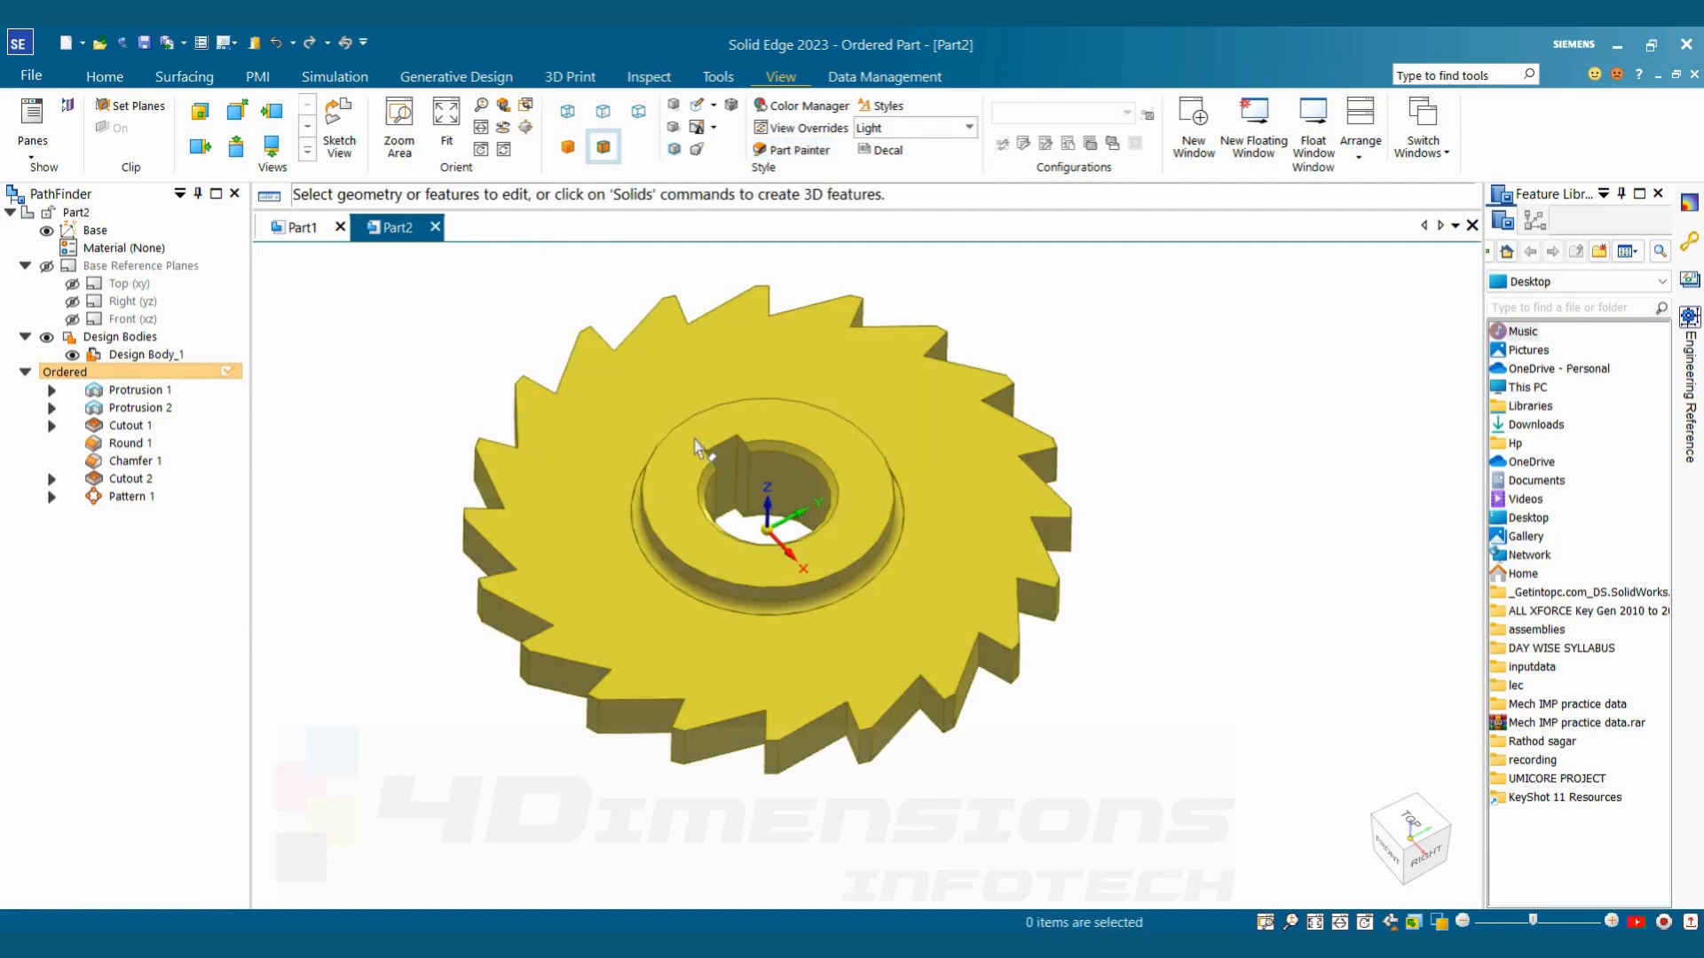
Delete the circular pattern of the tooth cutout from the wheel, leaving only the single cutout
middle_click_drag(695, 441, 1194, 434)
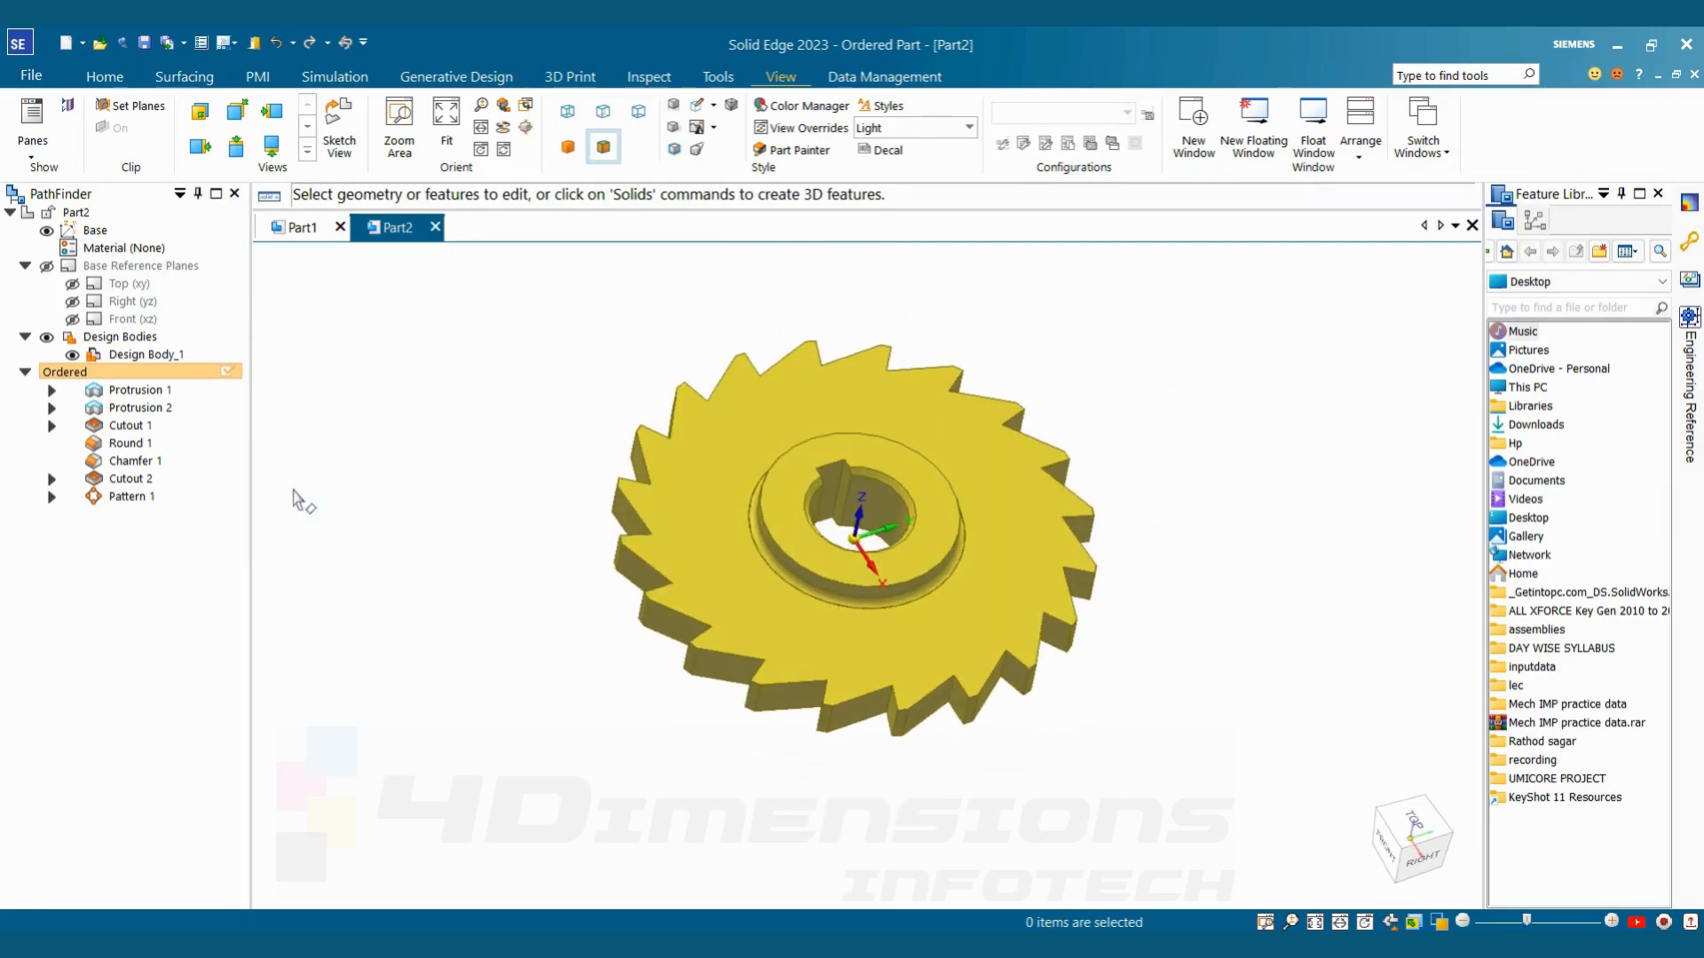
left_click(140, 498)
right_click(131, 500)
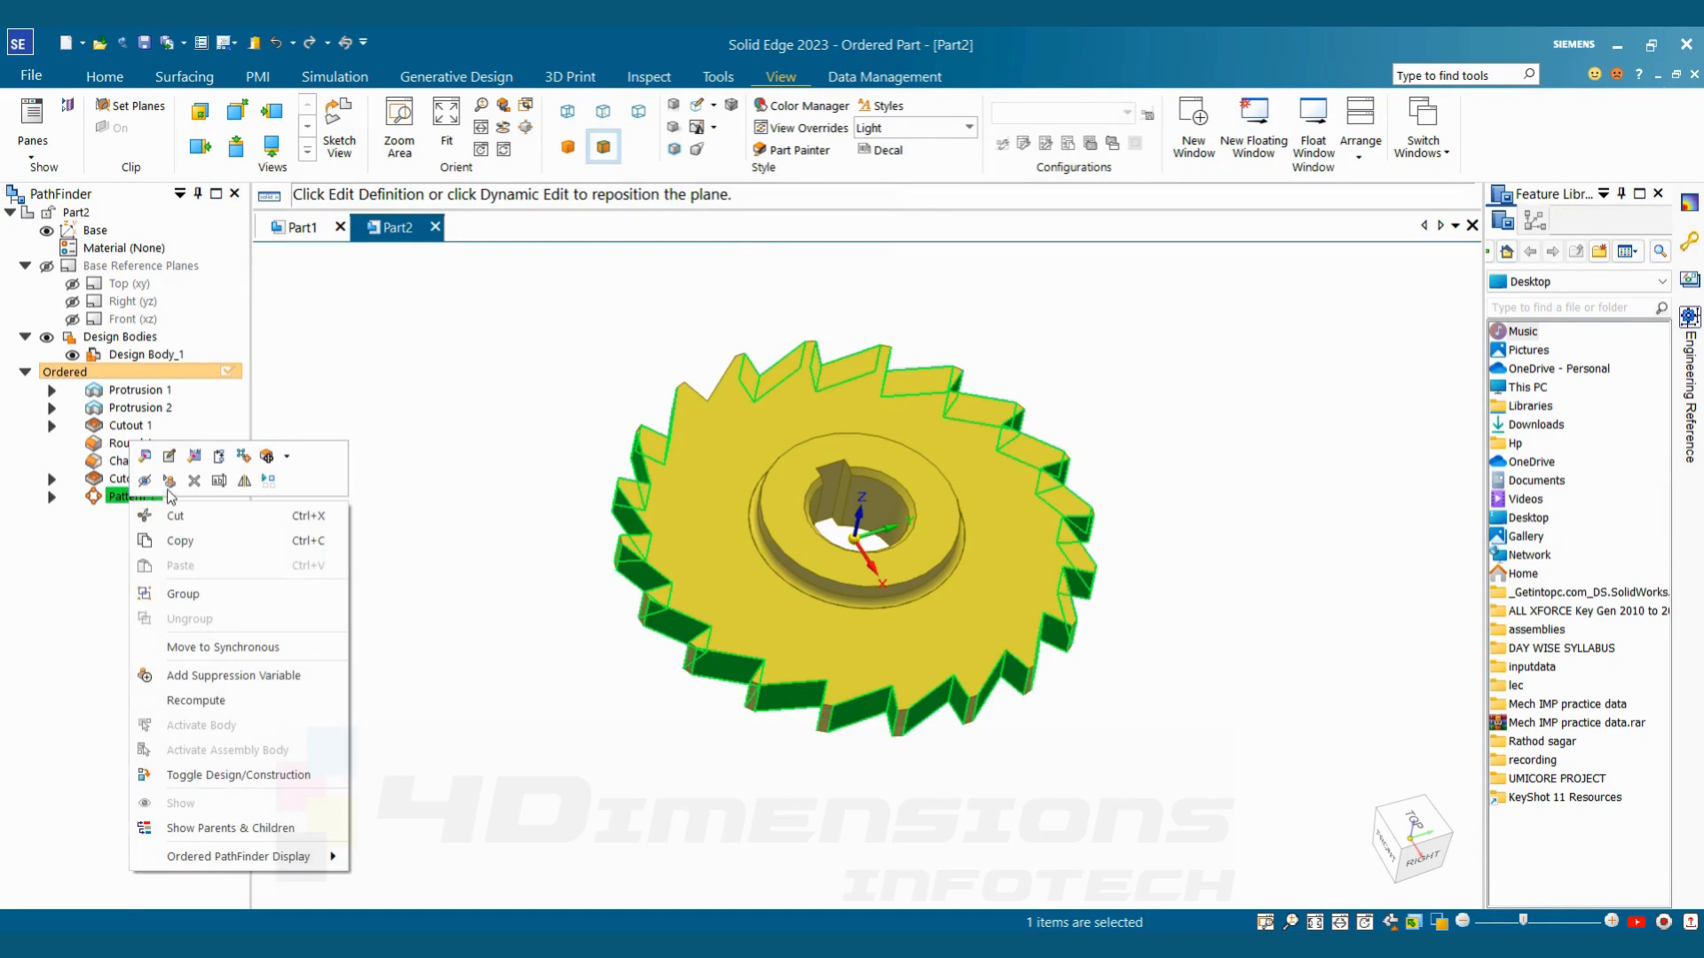
left_click(195, 481)
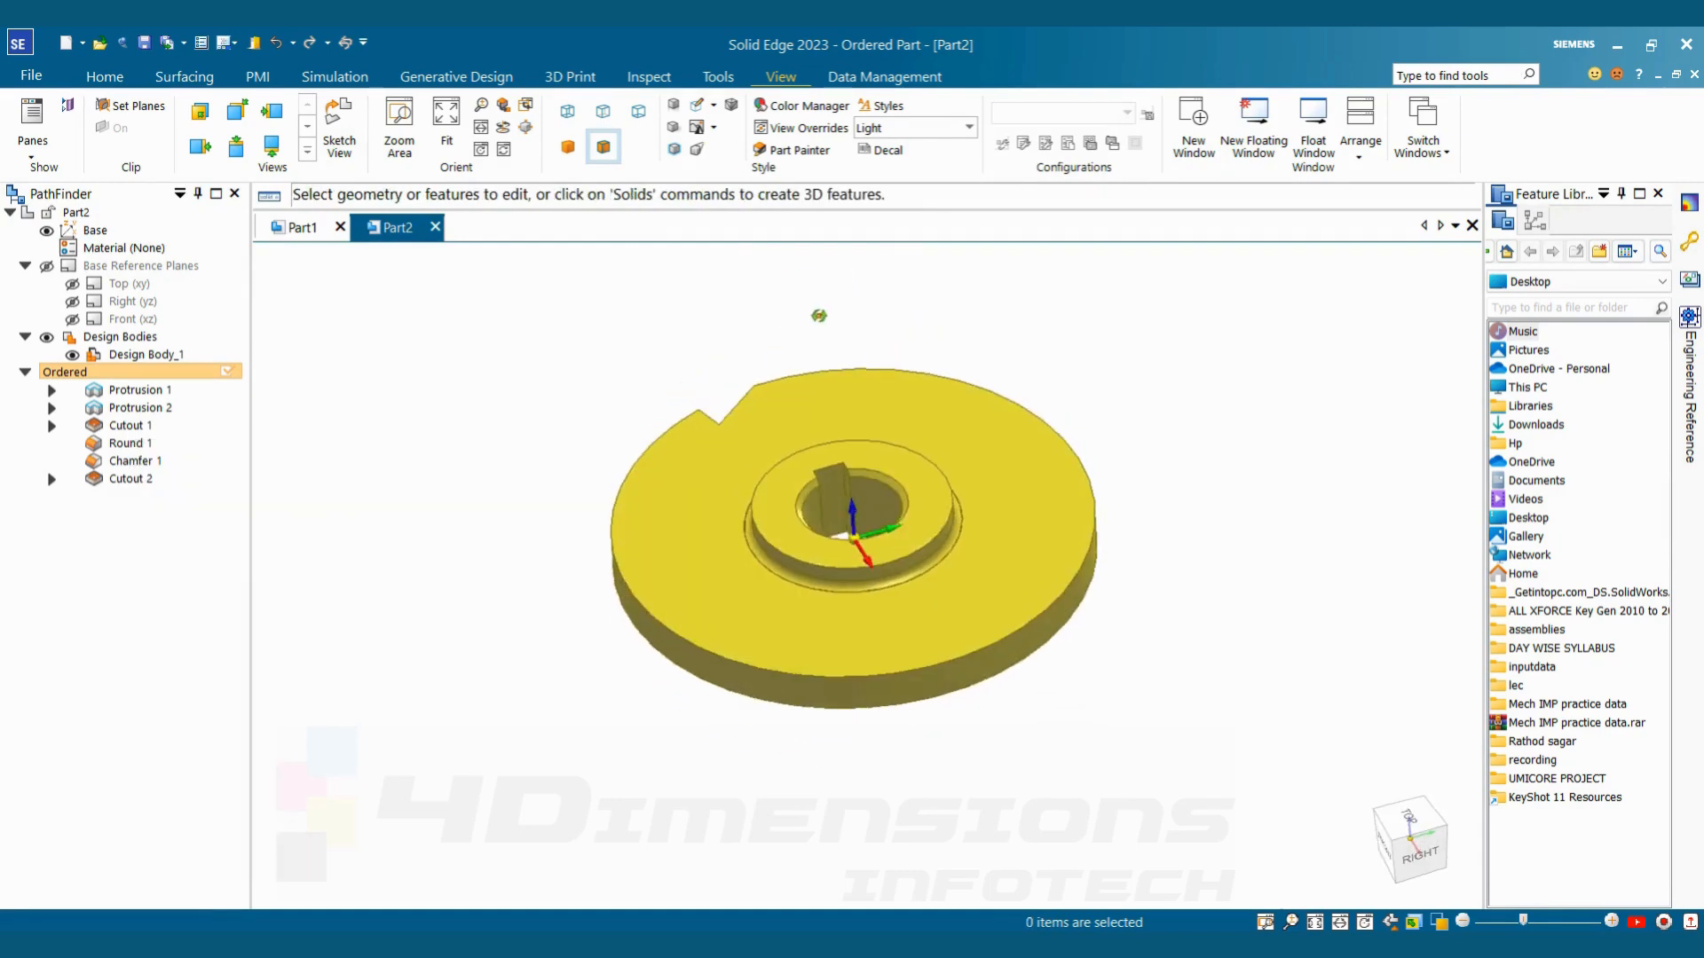
Set up a new feature pattern of the tooth cutout with its profile plane on the disc's flat face
left_click(105, 76)
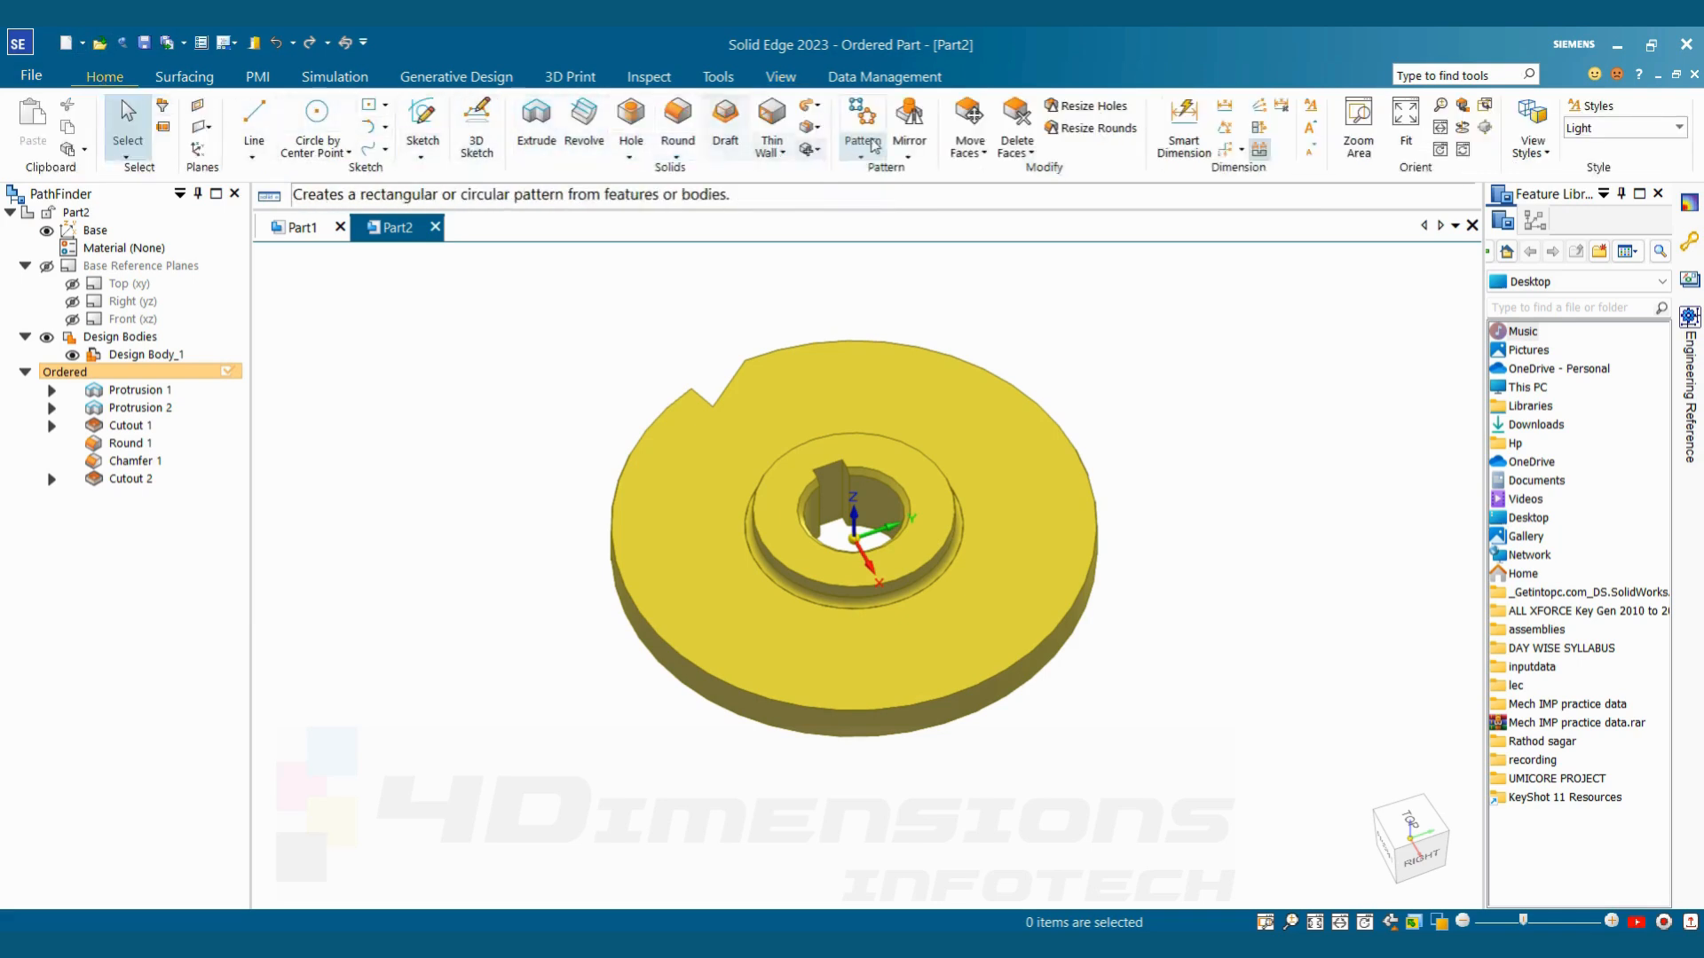
left_click(870, 149)
left_click(903, 177)
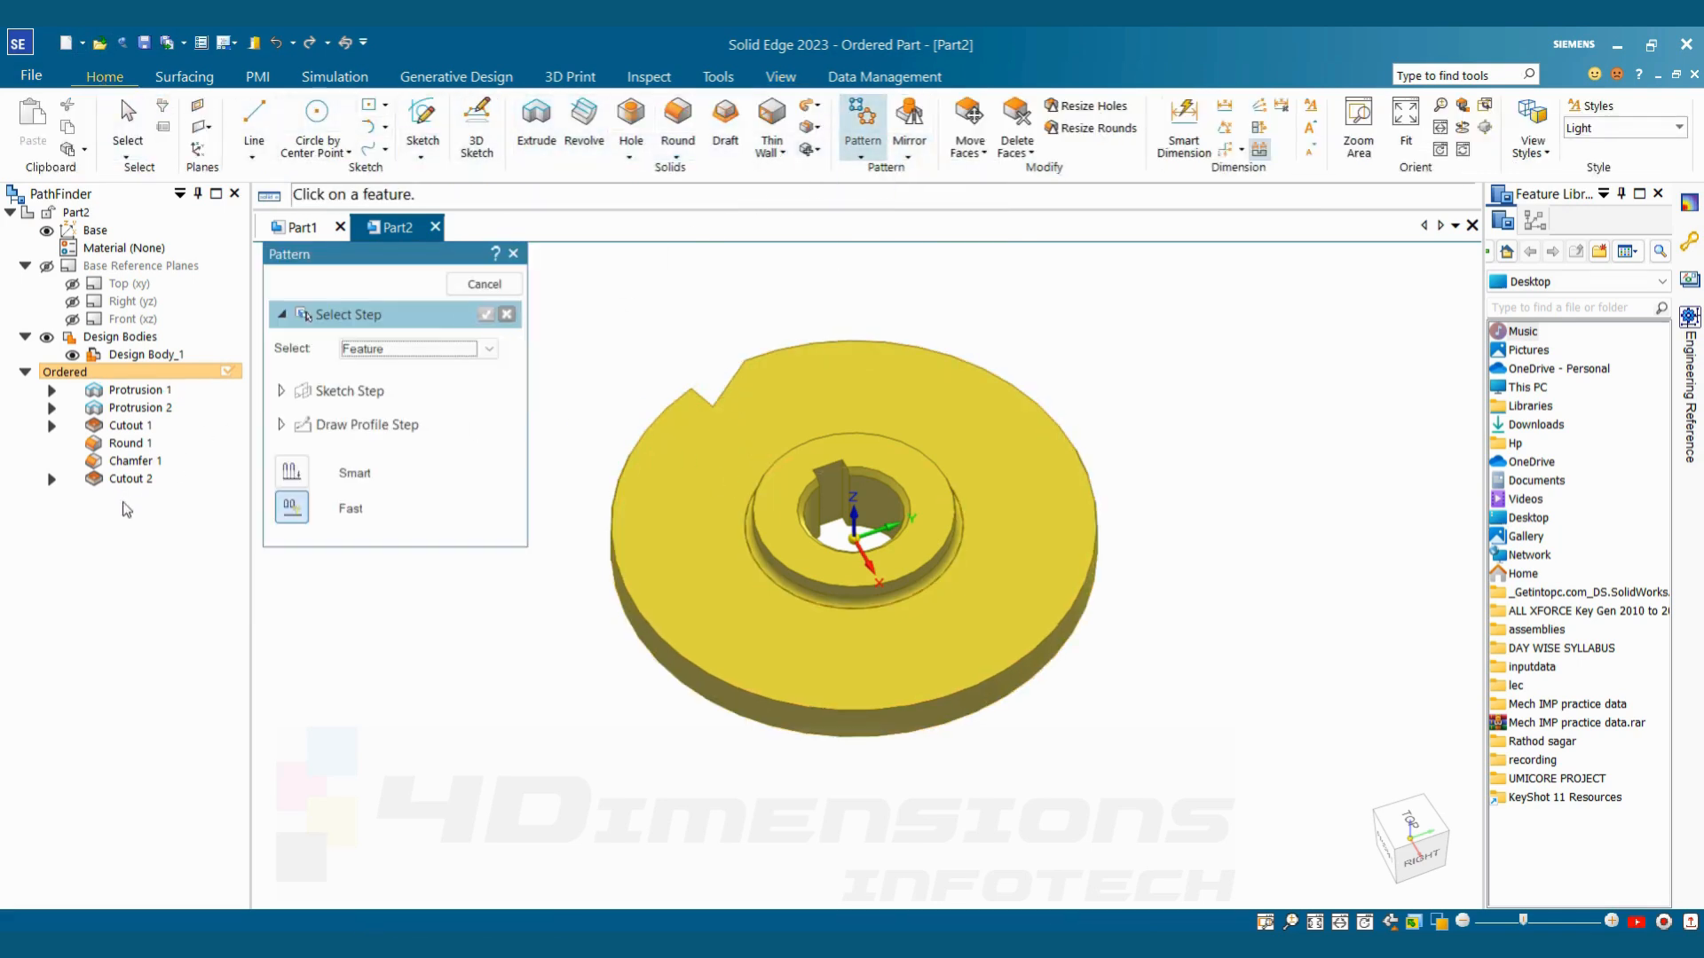
left_click(140, 482)
left_click(486, 314)
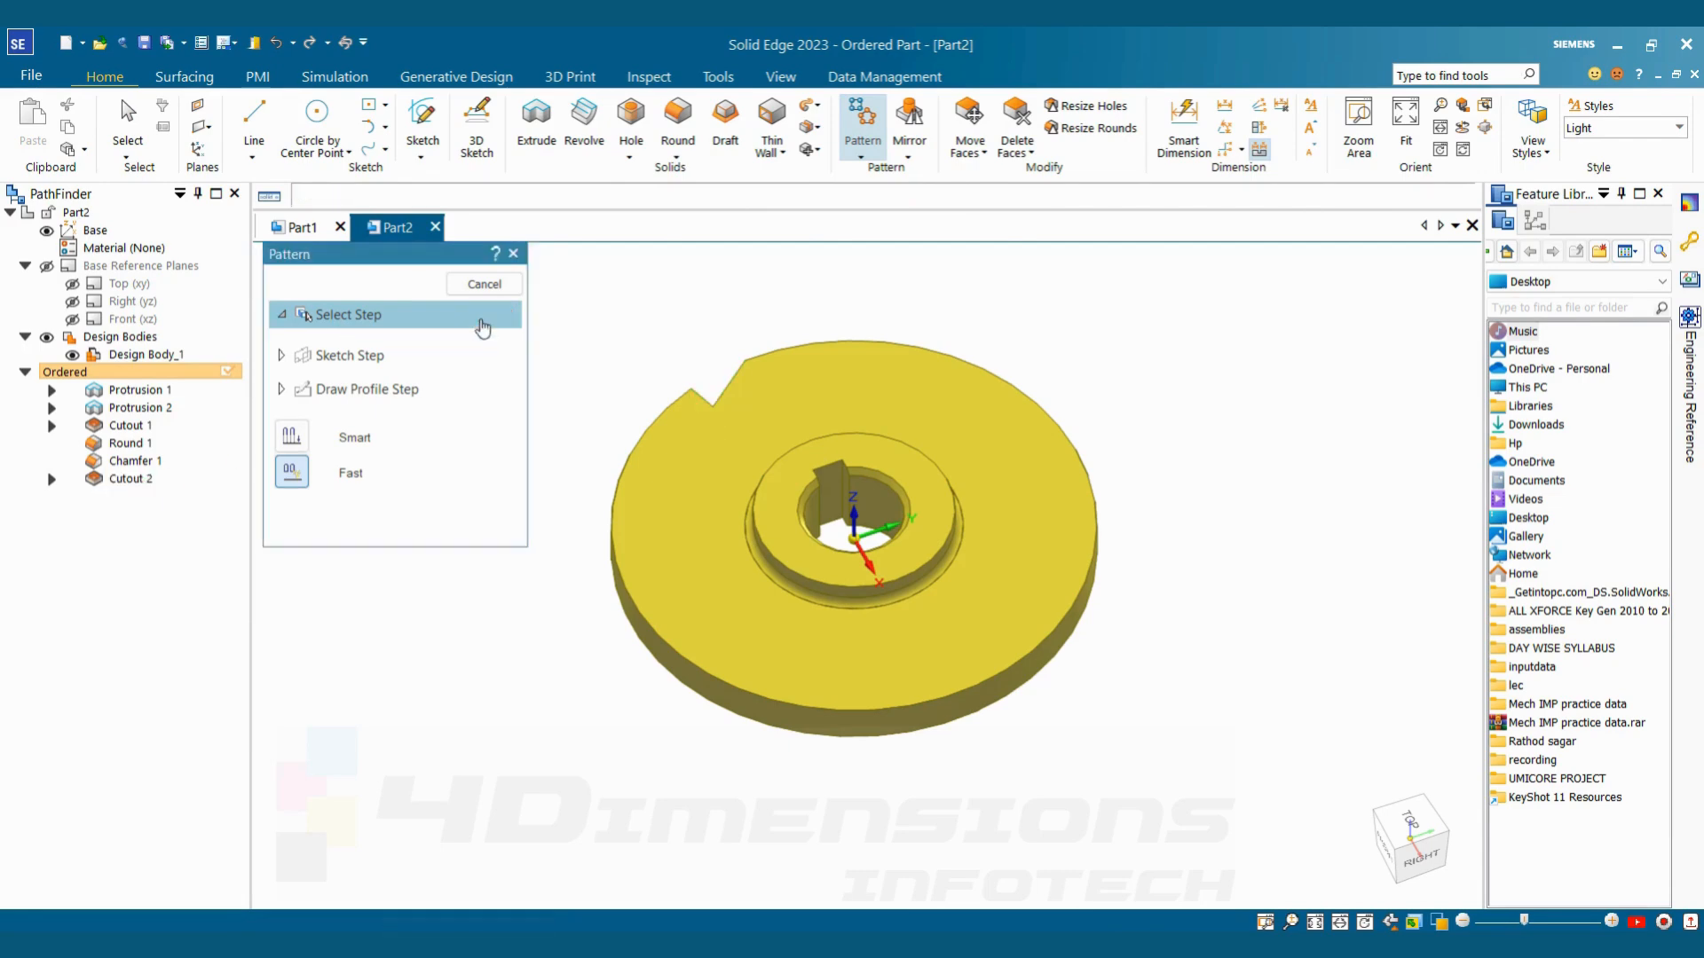
left_click(698, 472)
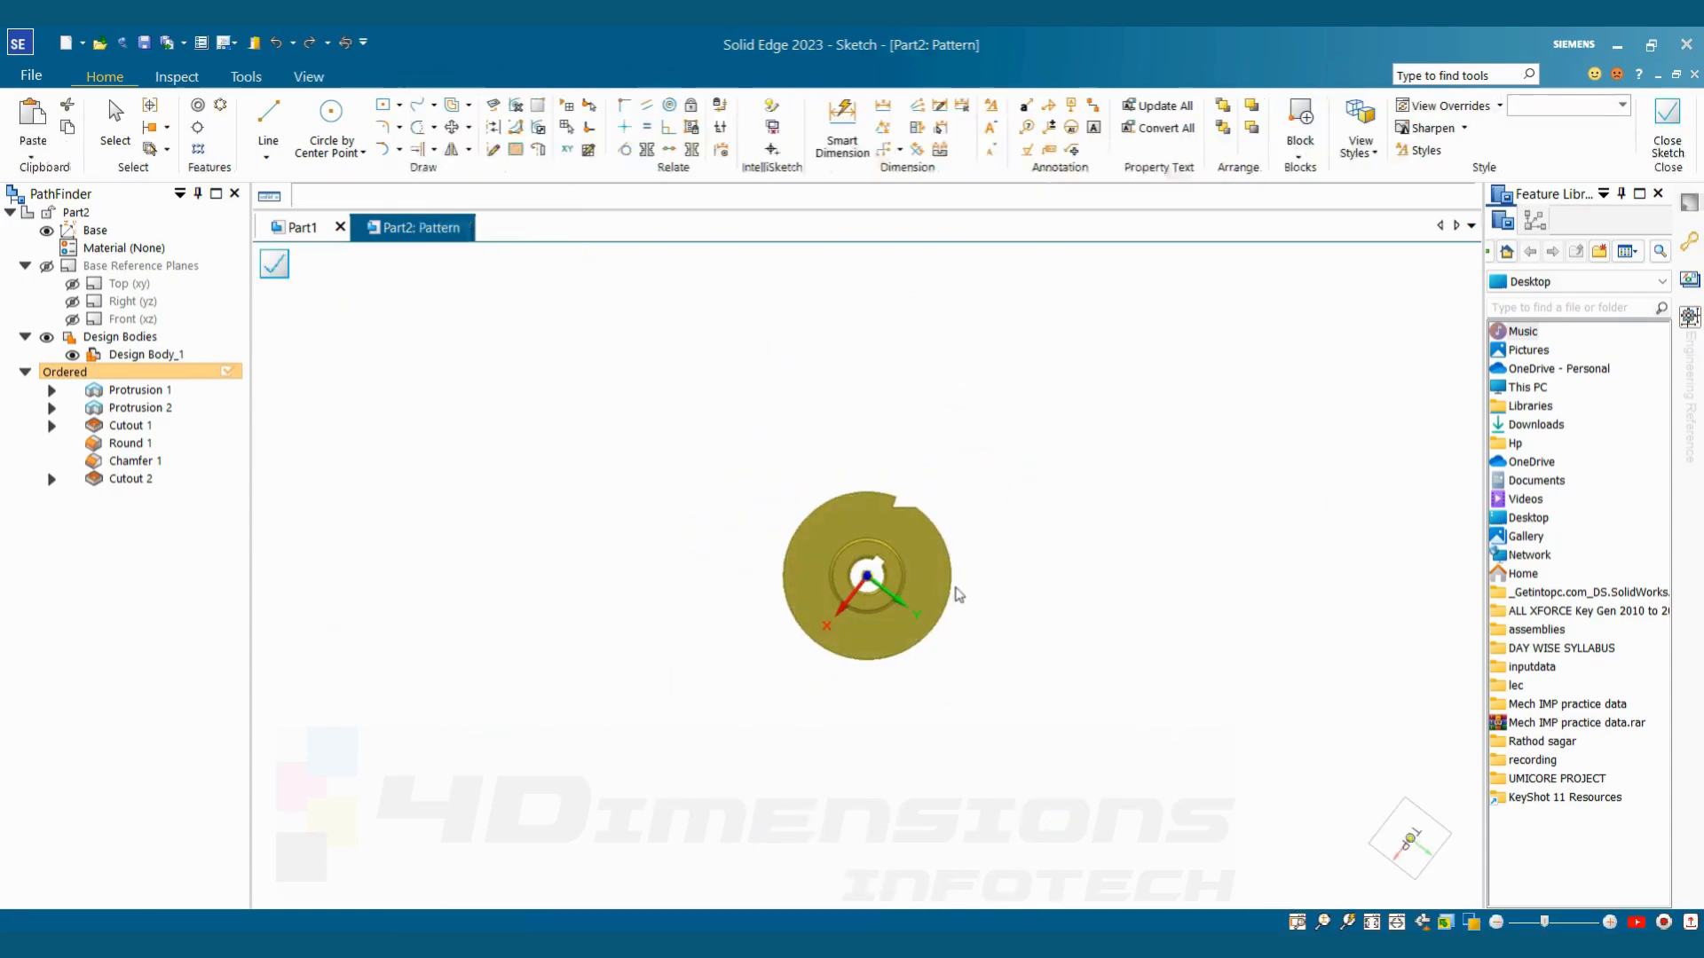
Create a full-circle pattern of 20 occurrences, centred on the disc with a 60 mm radius from the cutout's outer corner, running clockwise
left_click(221, 107)
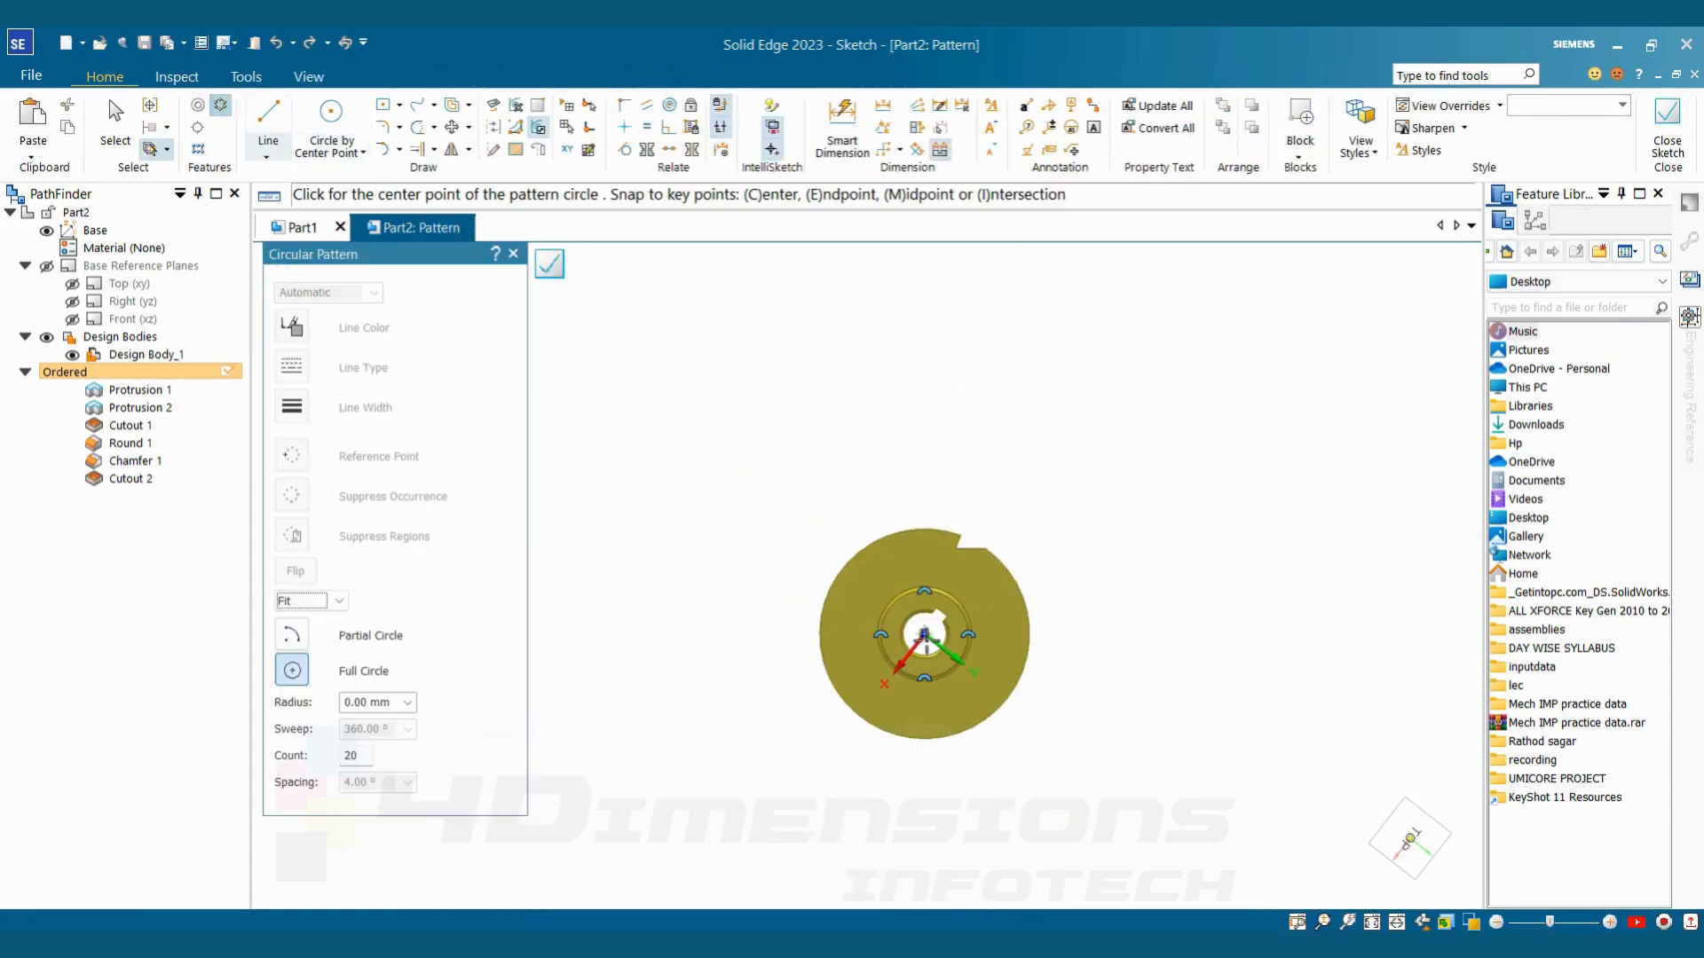
left_click(924, 633)
scroll(954, 586, "up", 3)
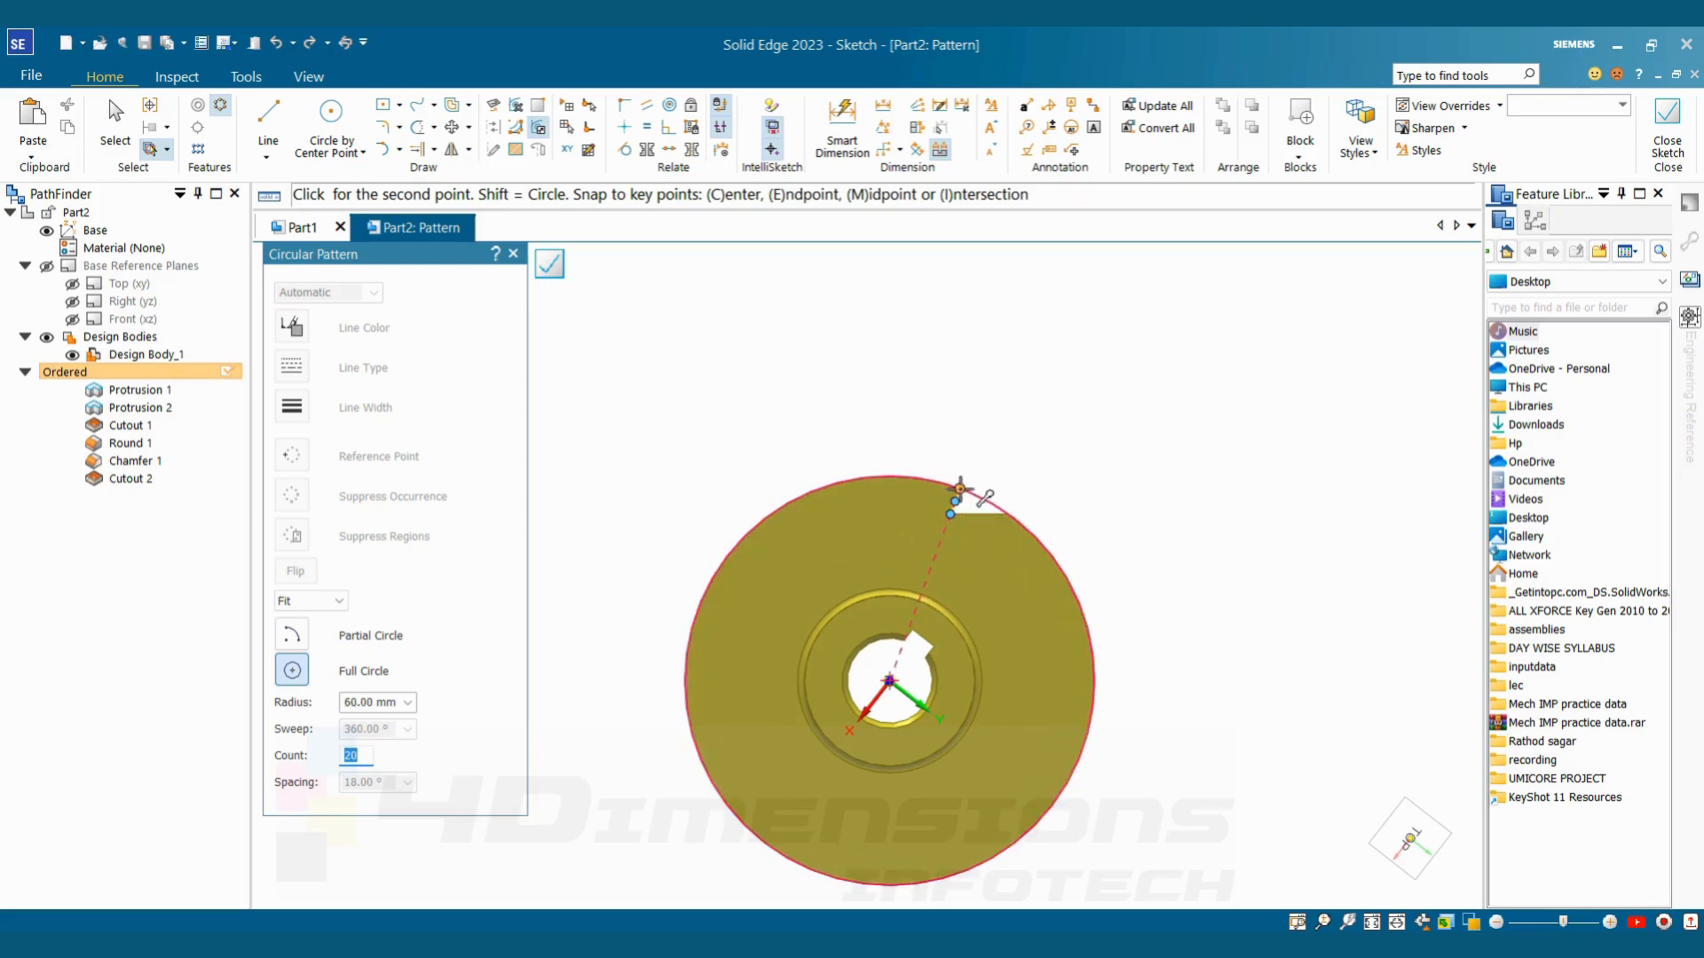
left_click(1009, 513)
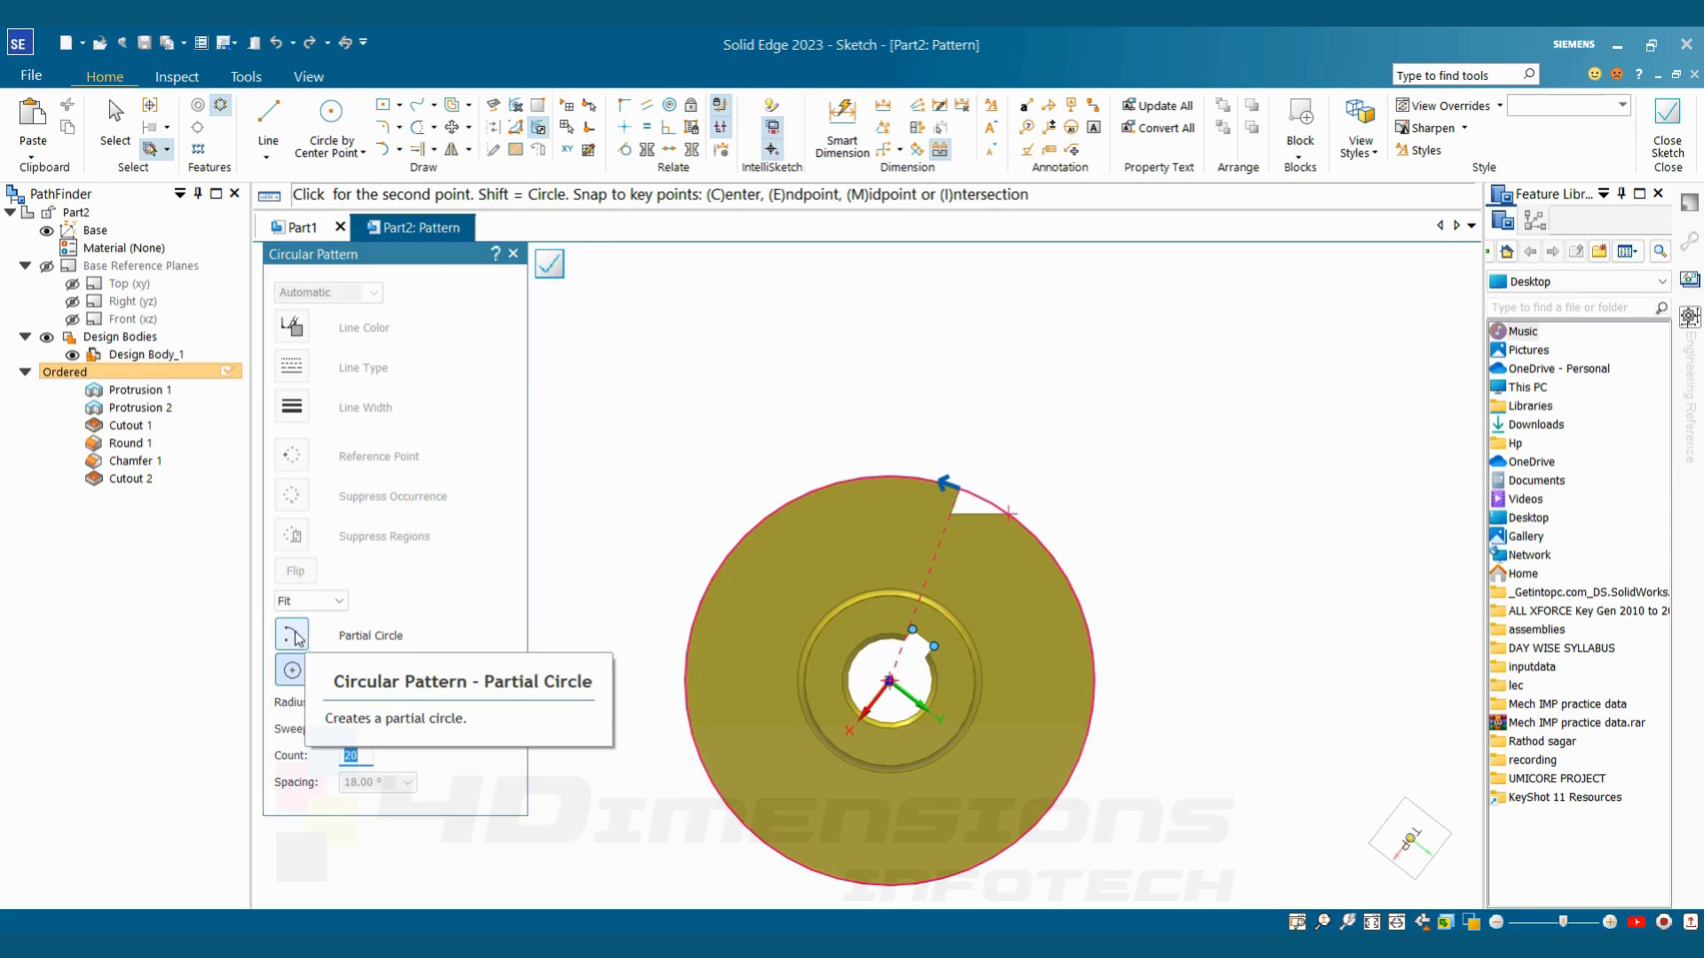
left_click(1084, 501)
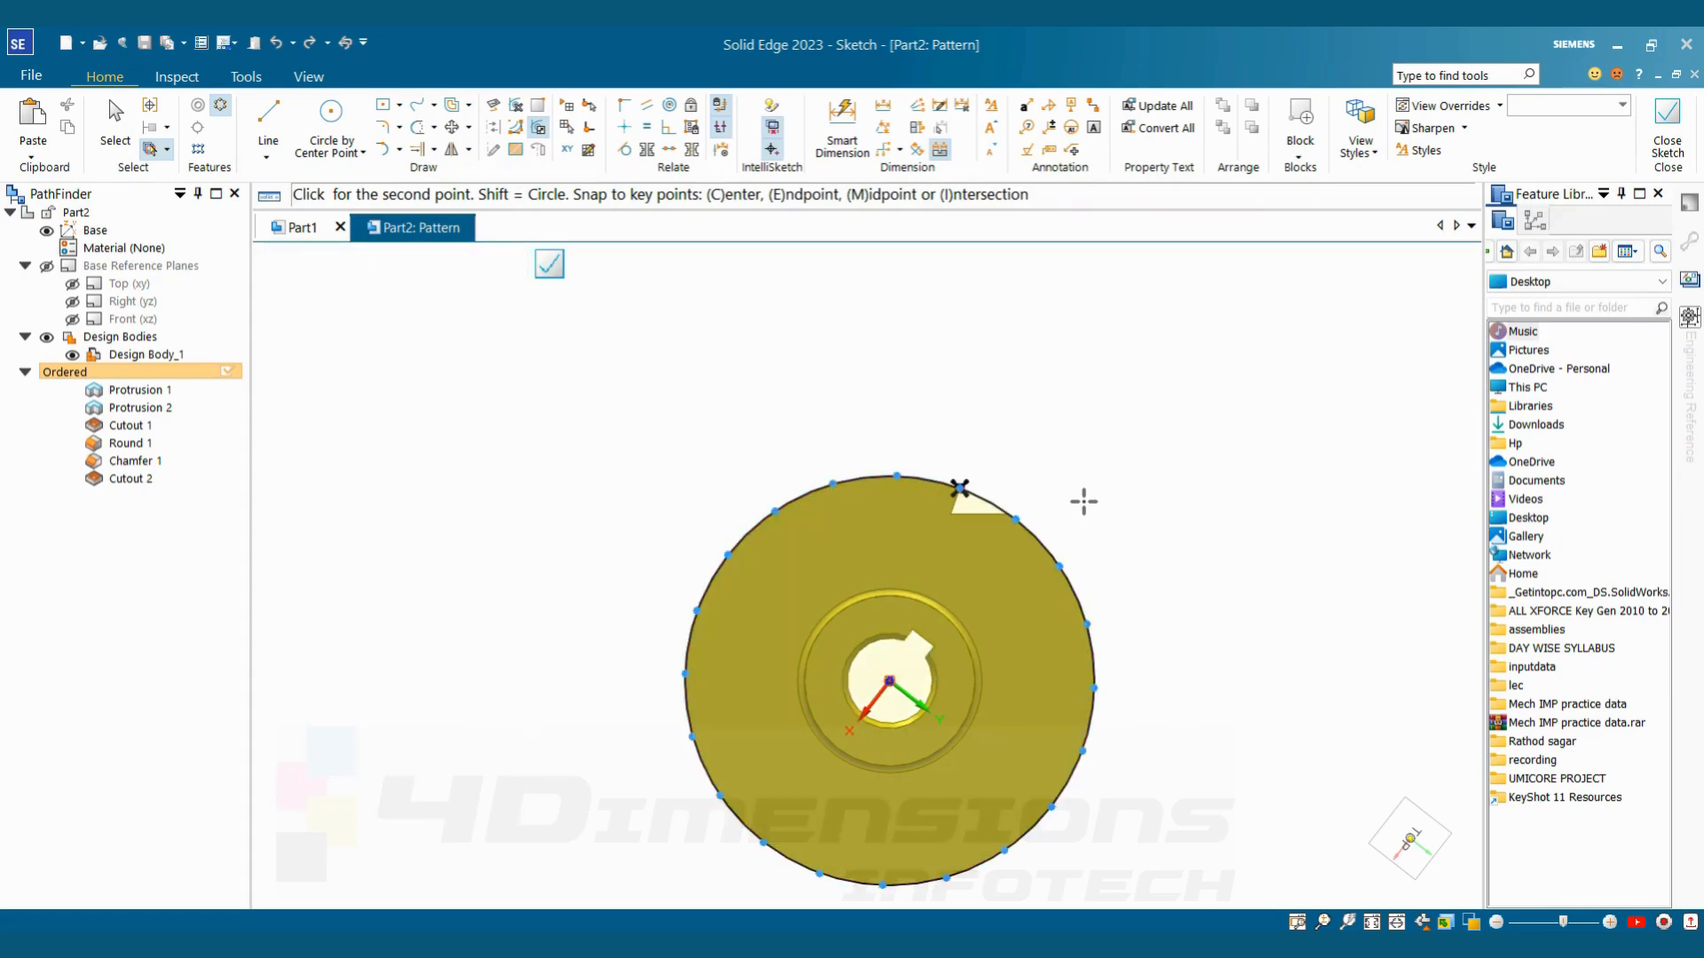
left_click(1664, 157)
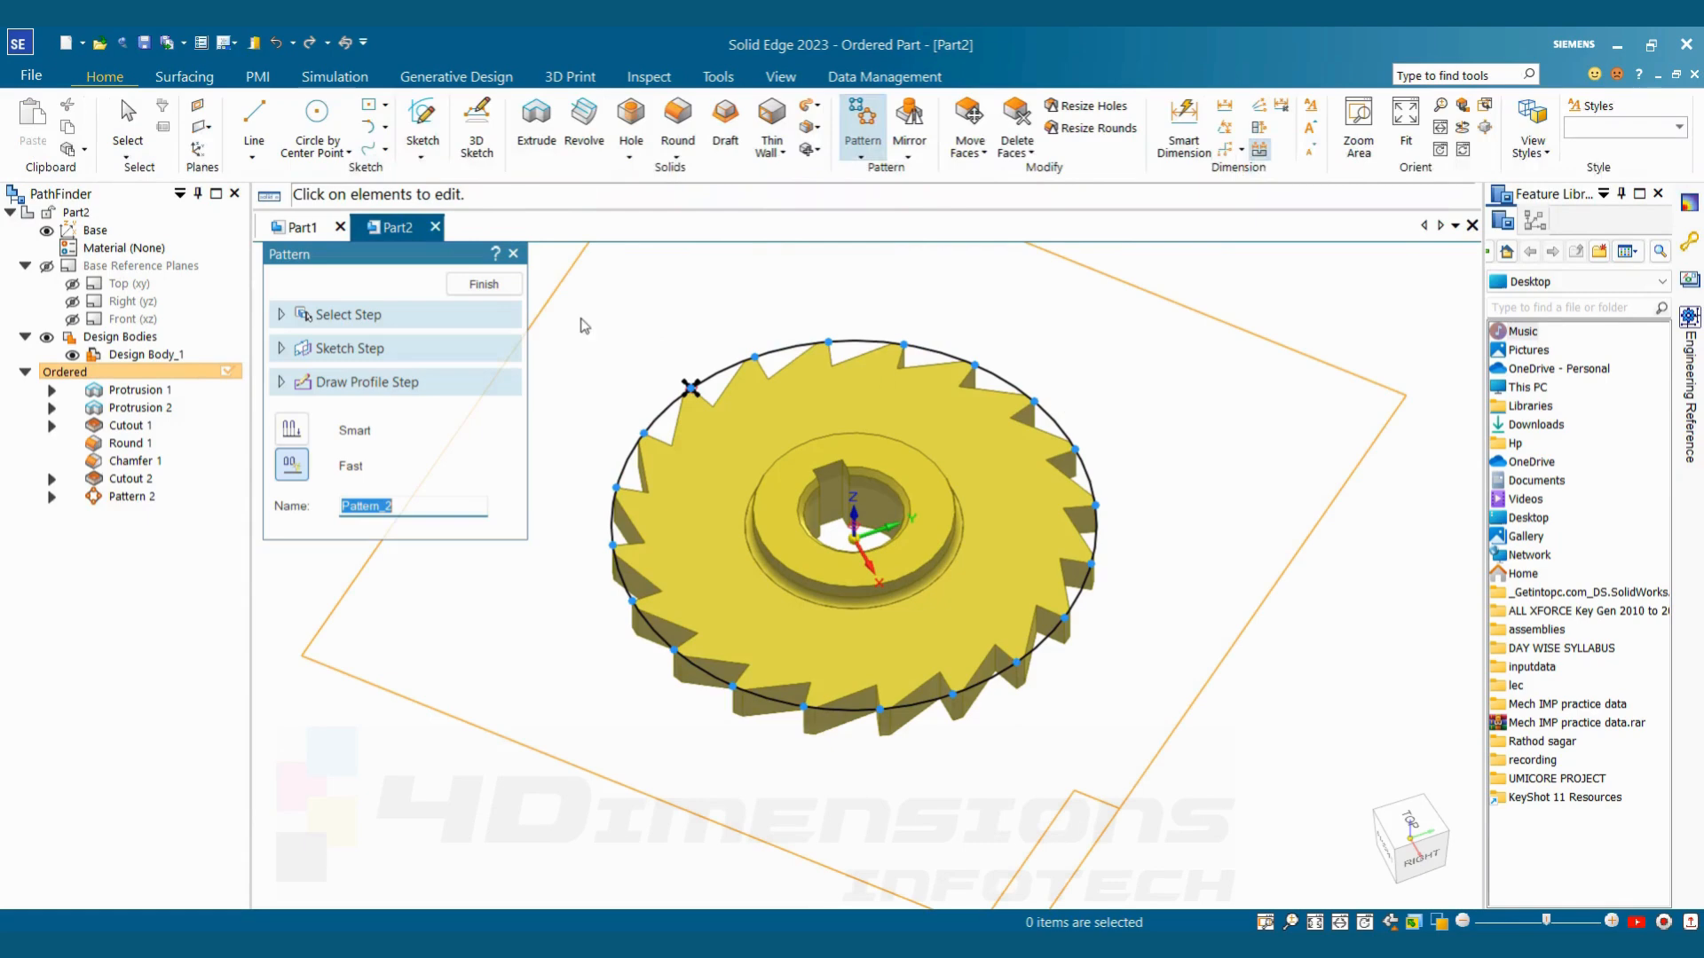
left_click(484, 279)
Reopen the tooth pattern's definition for profile editing and select all of its profile elements
middle_click_drag(649, 399, 824, 318)
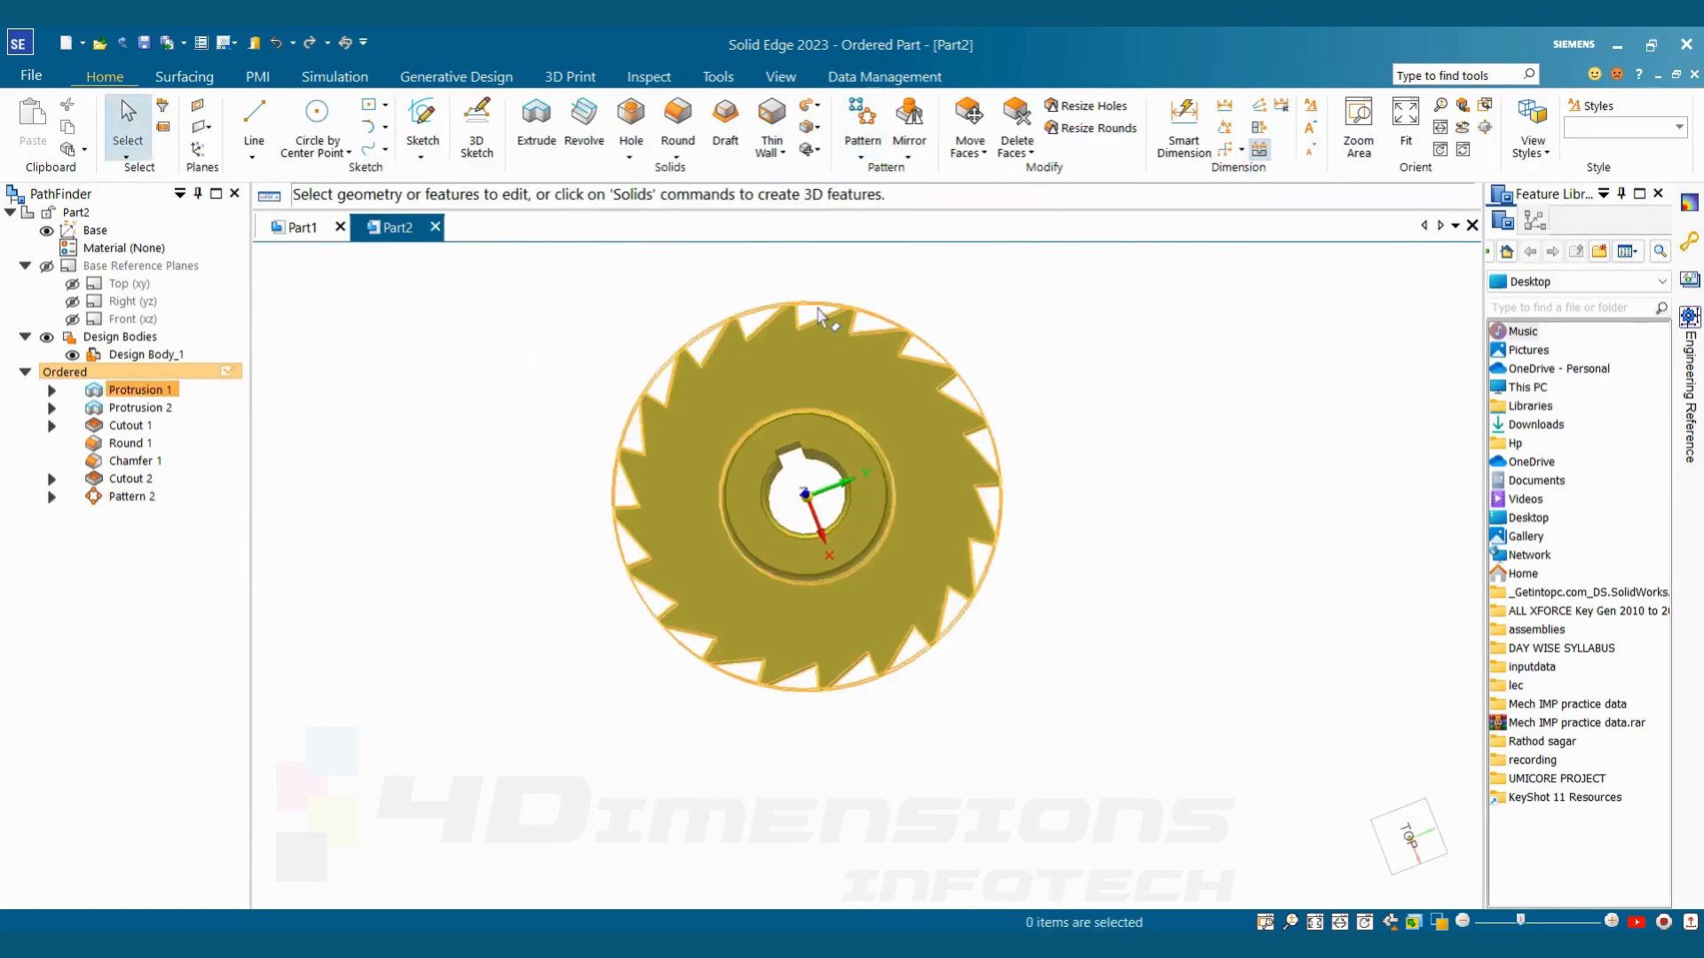
scroll(917, 355, "up", 3)
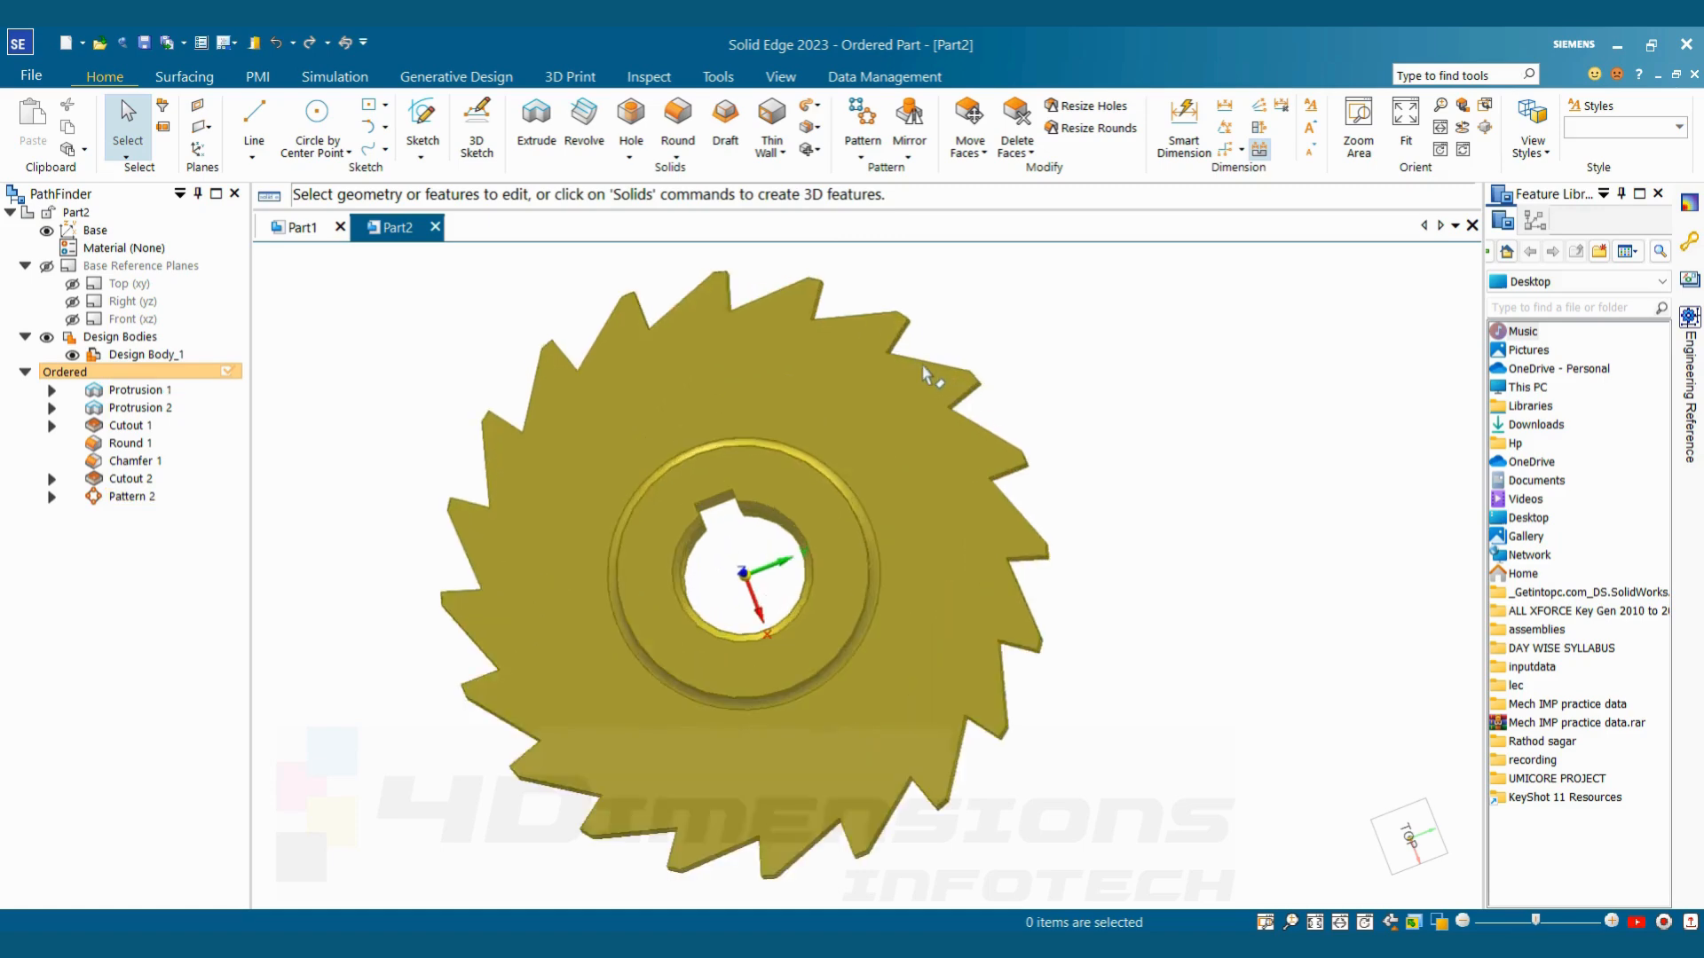
mouse_move(932, 376)
middle_mouse_down()
mouse_move(894, 289)
mouse_move(937, 408)
mouse_move(952, 354)
middle_mouse_up()
scroll(953, 357, "down", 3)
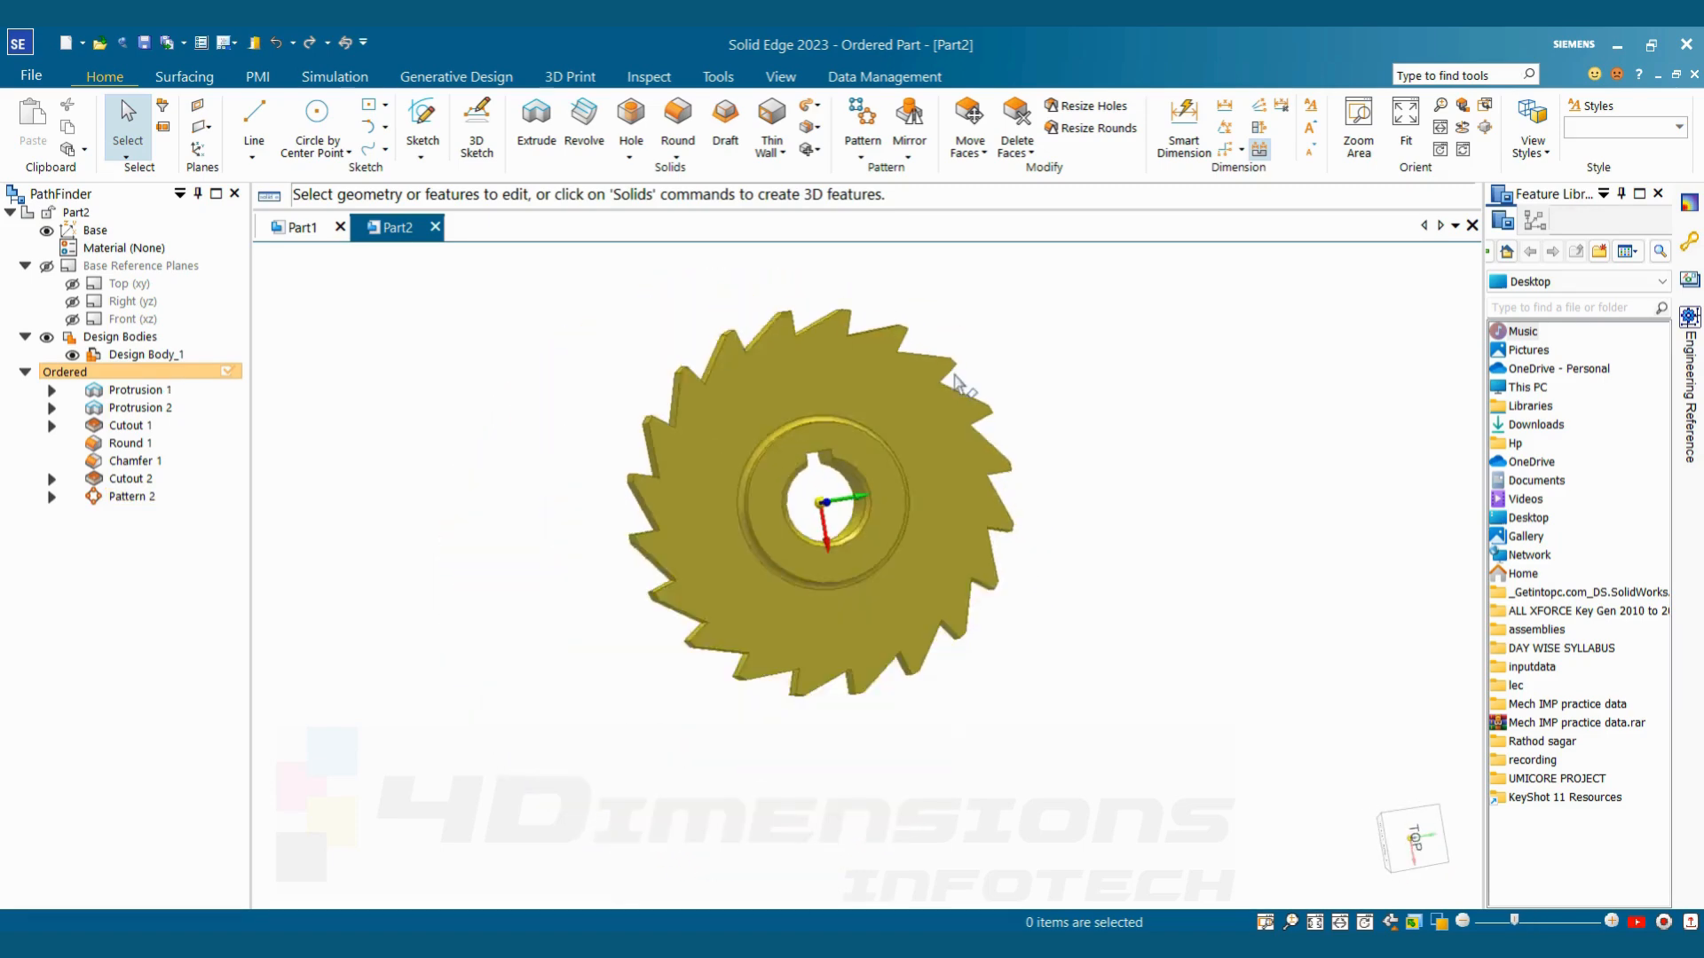
left_click(142, 499)
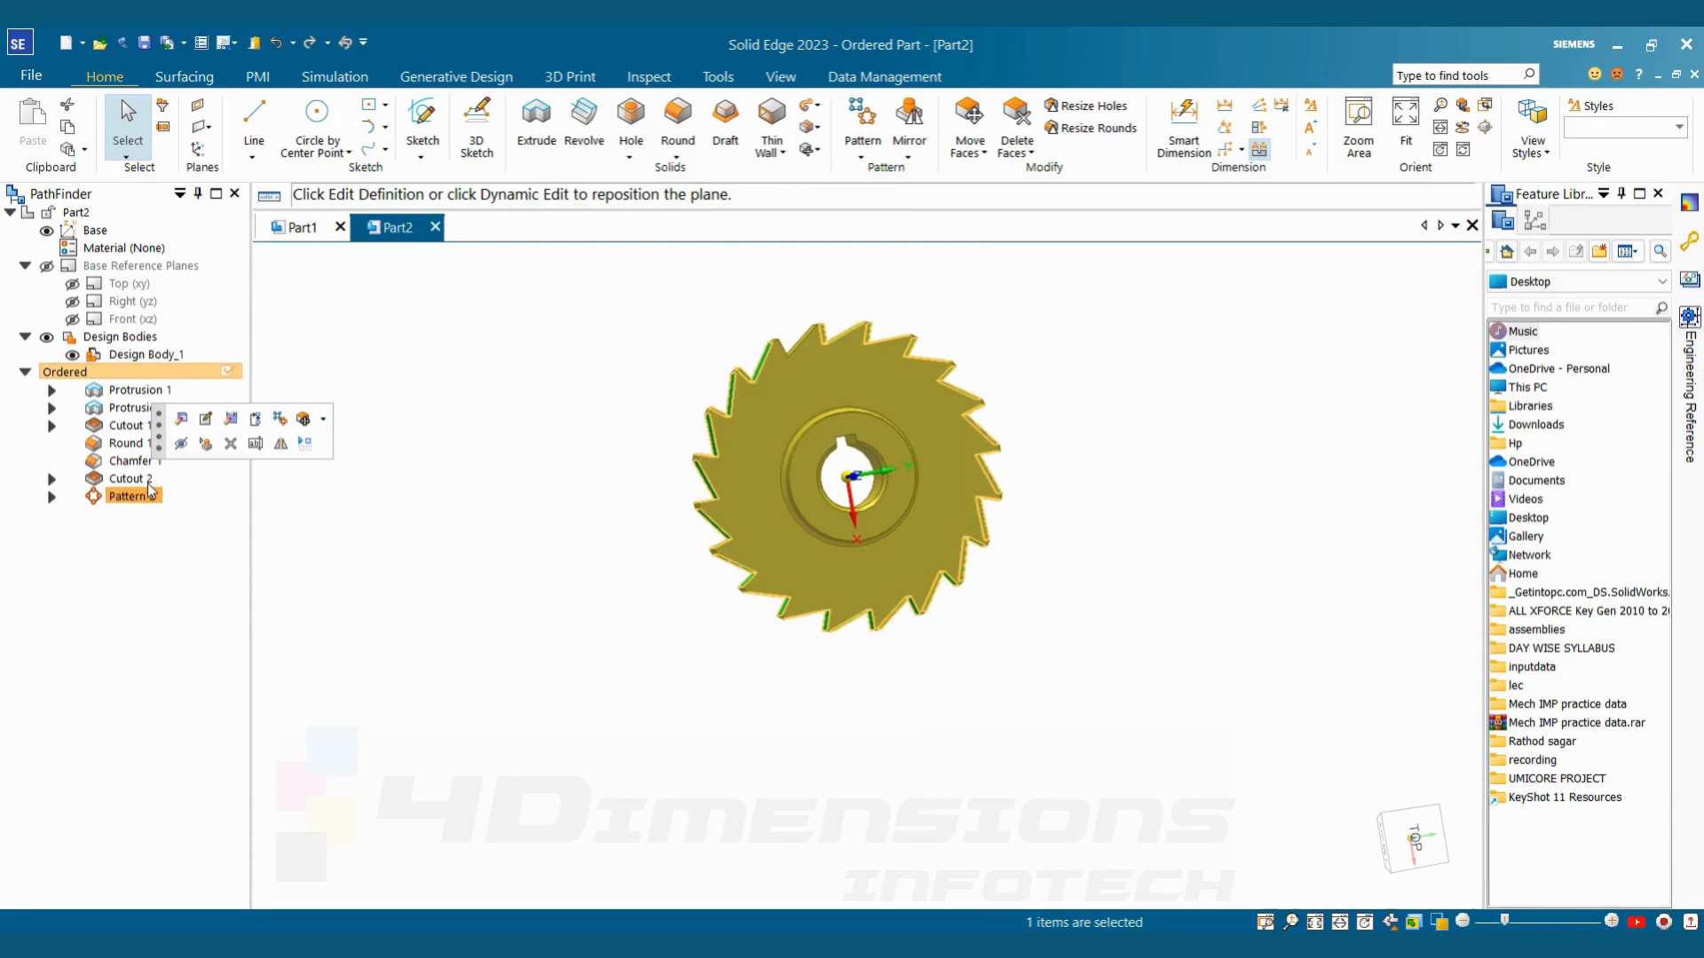
left_click(182, 422)
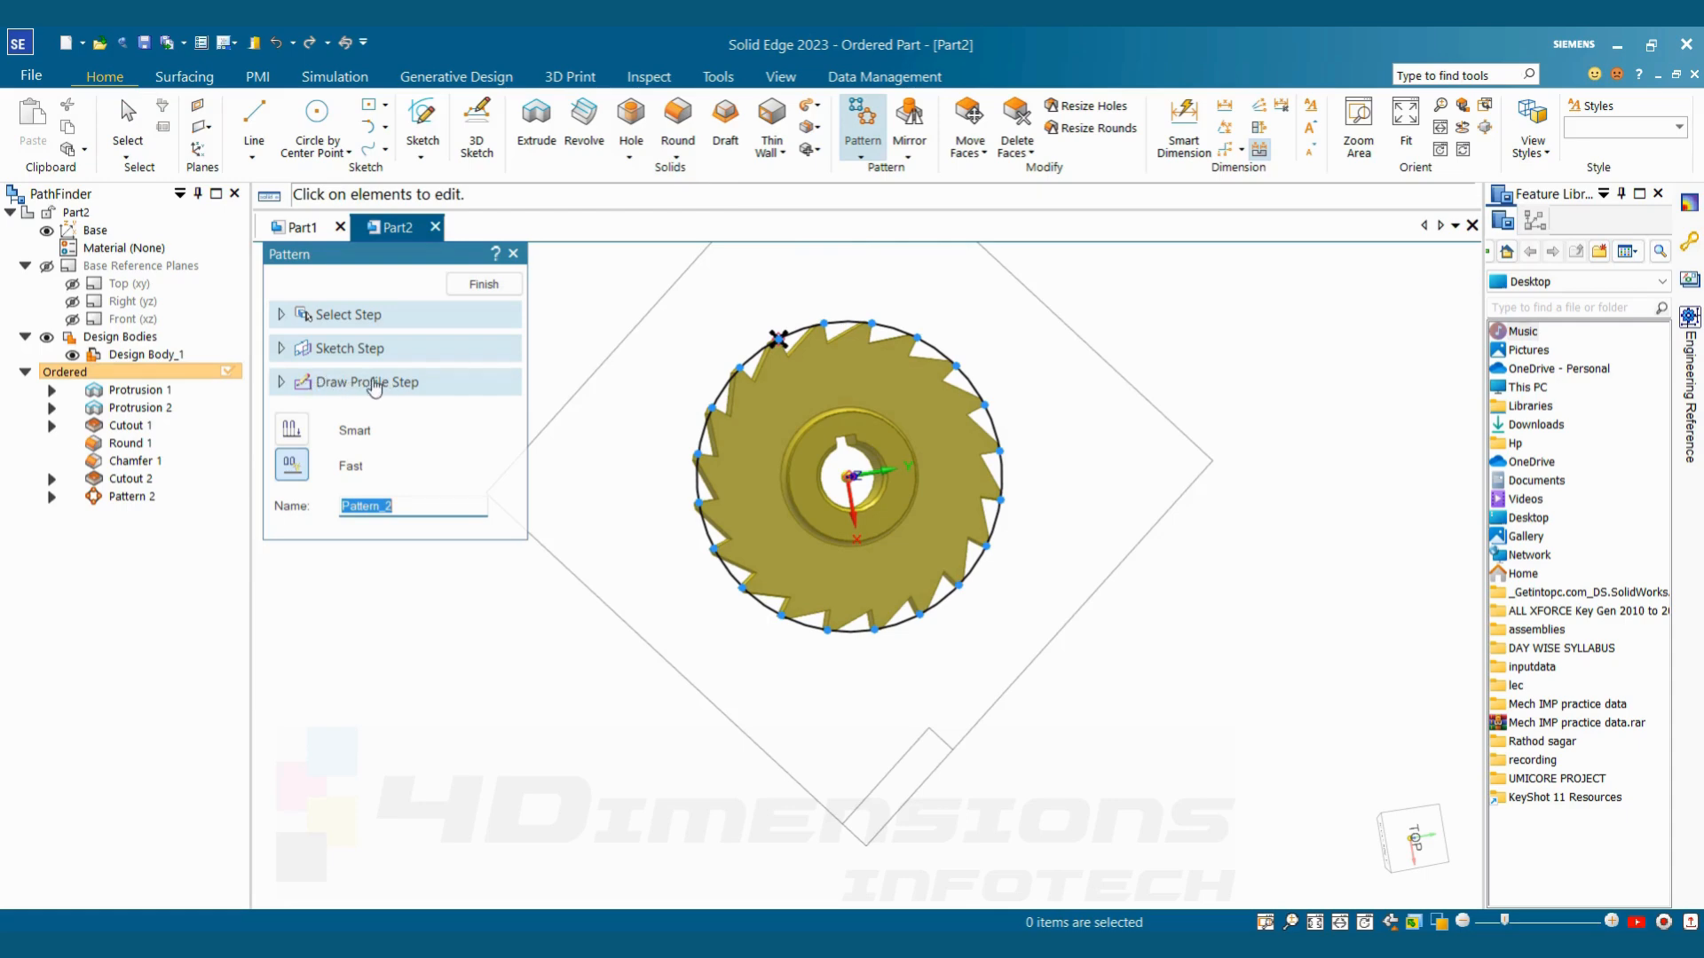
left_click(371, 383)
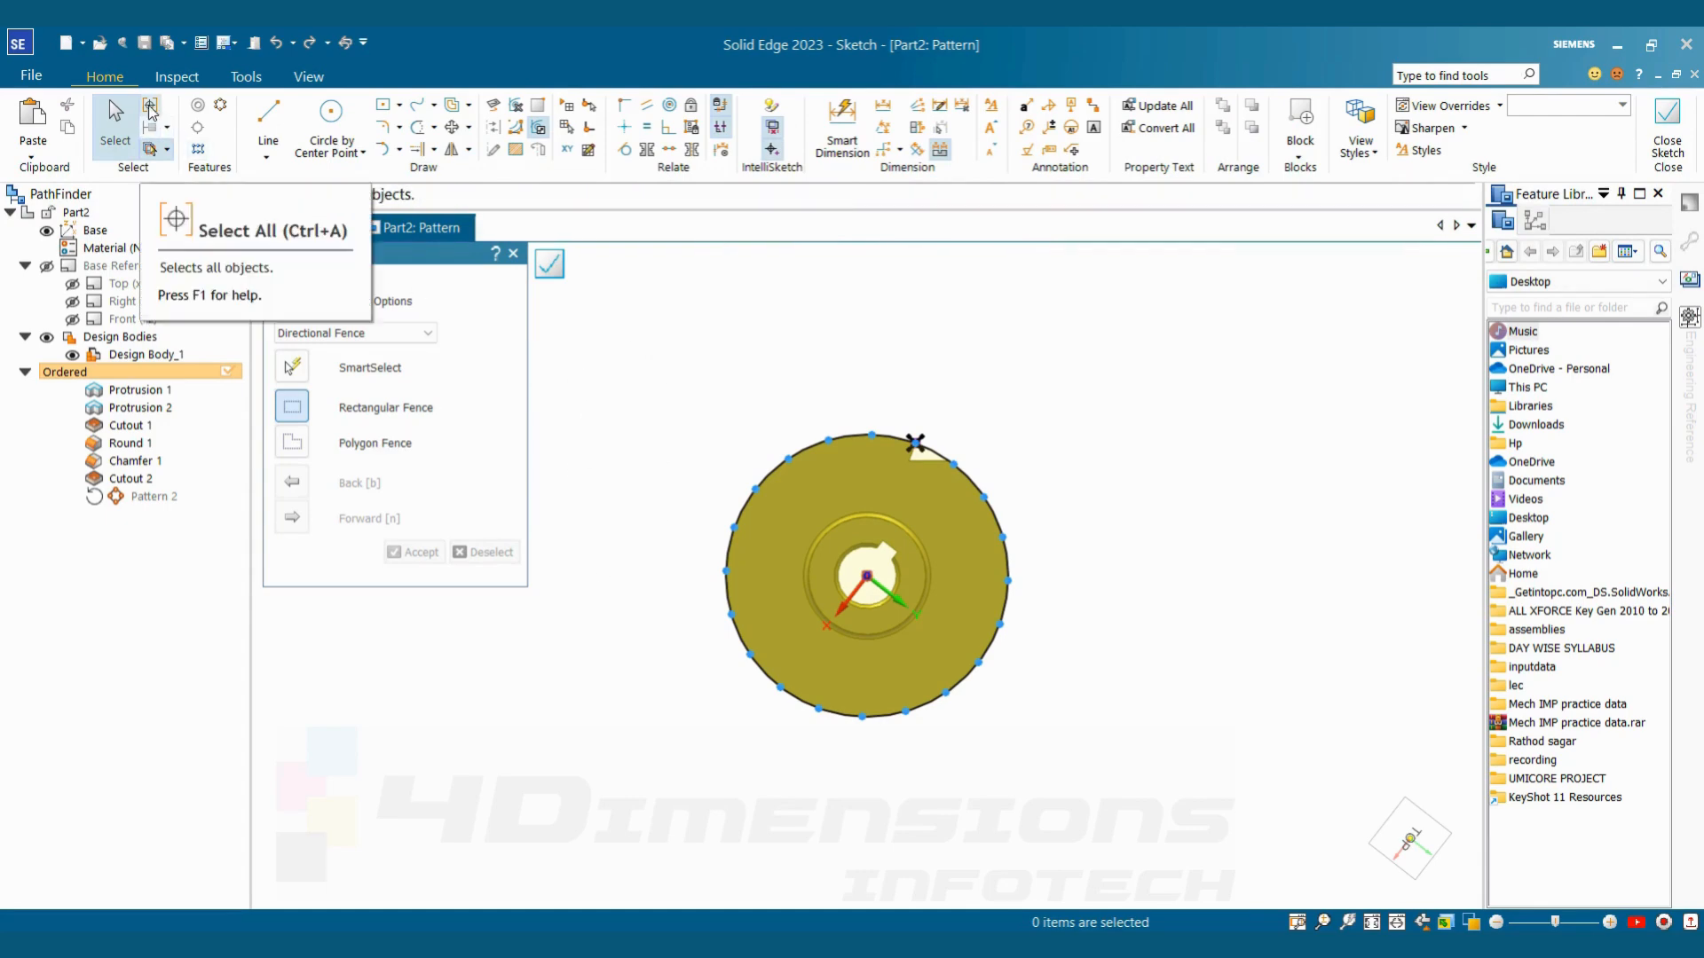
left_click(151, 108)
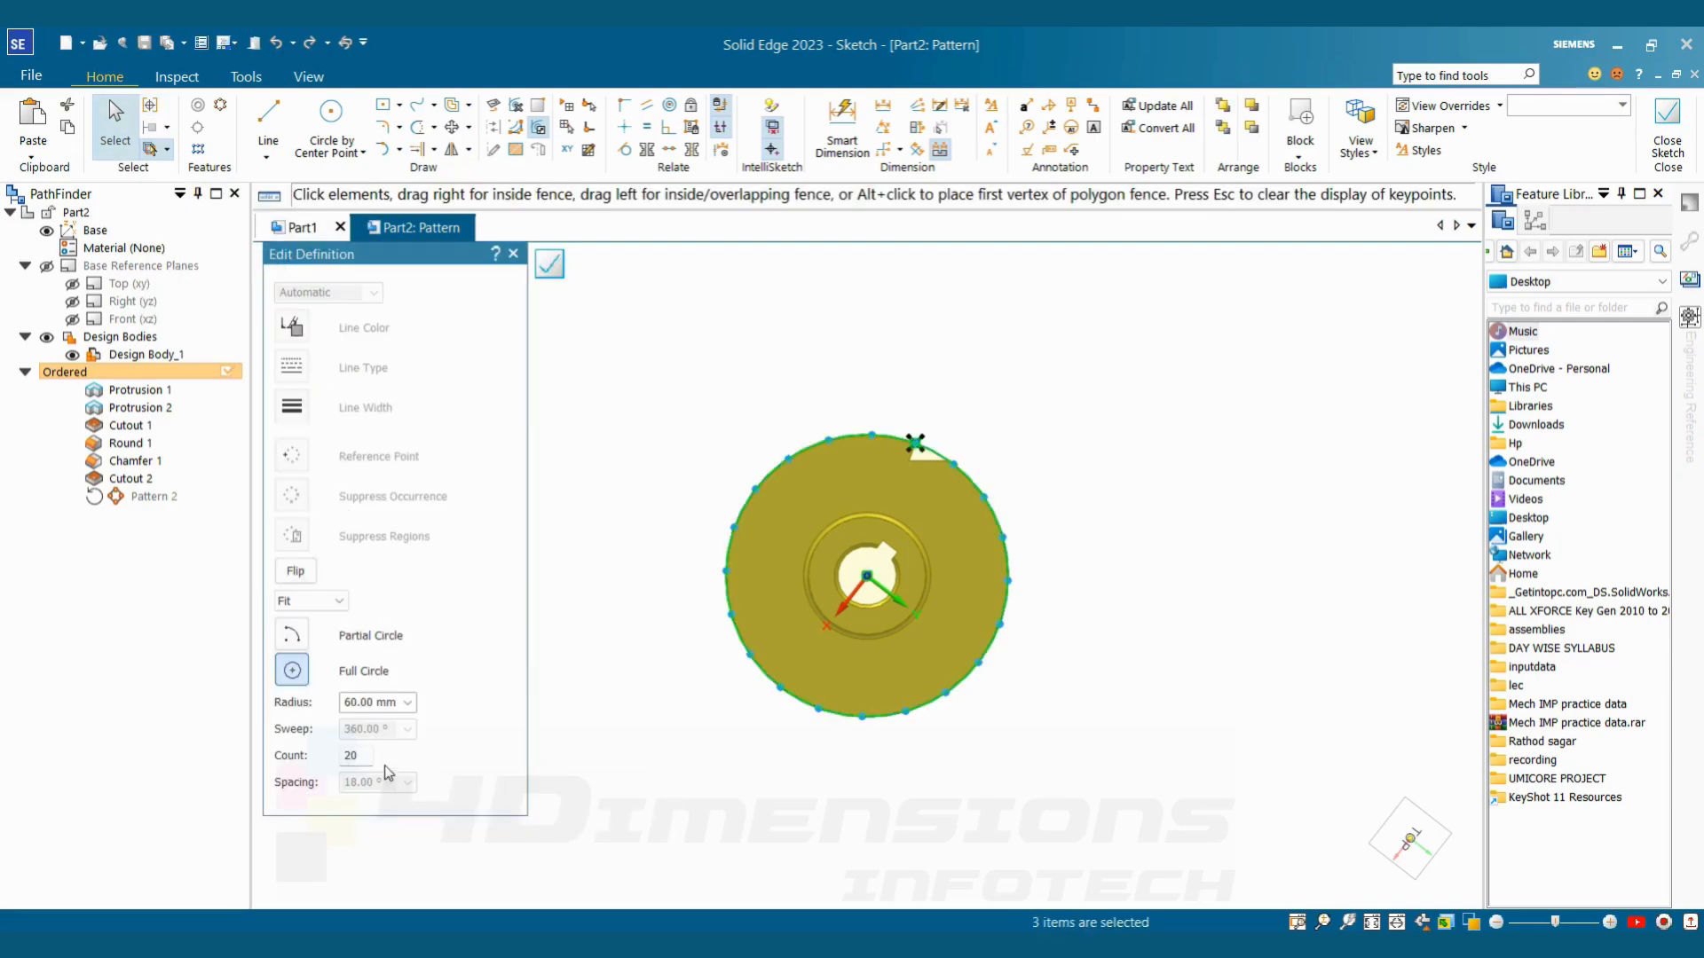
Change the tooth pattern to a partial circle with a count of 10 and a sweep of 180°
left_click(307, 639)
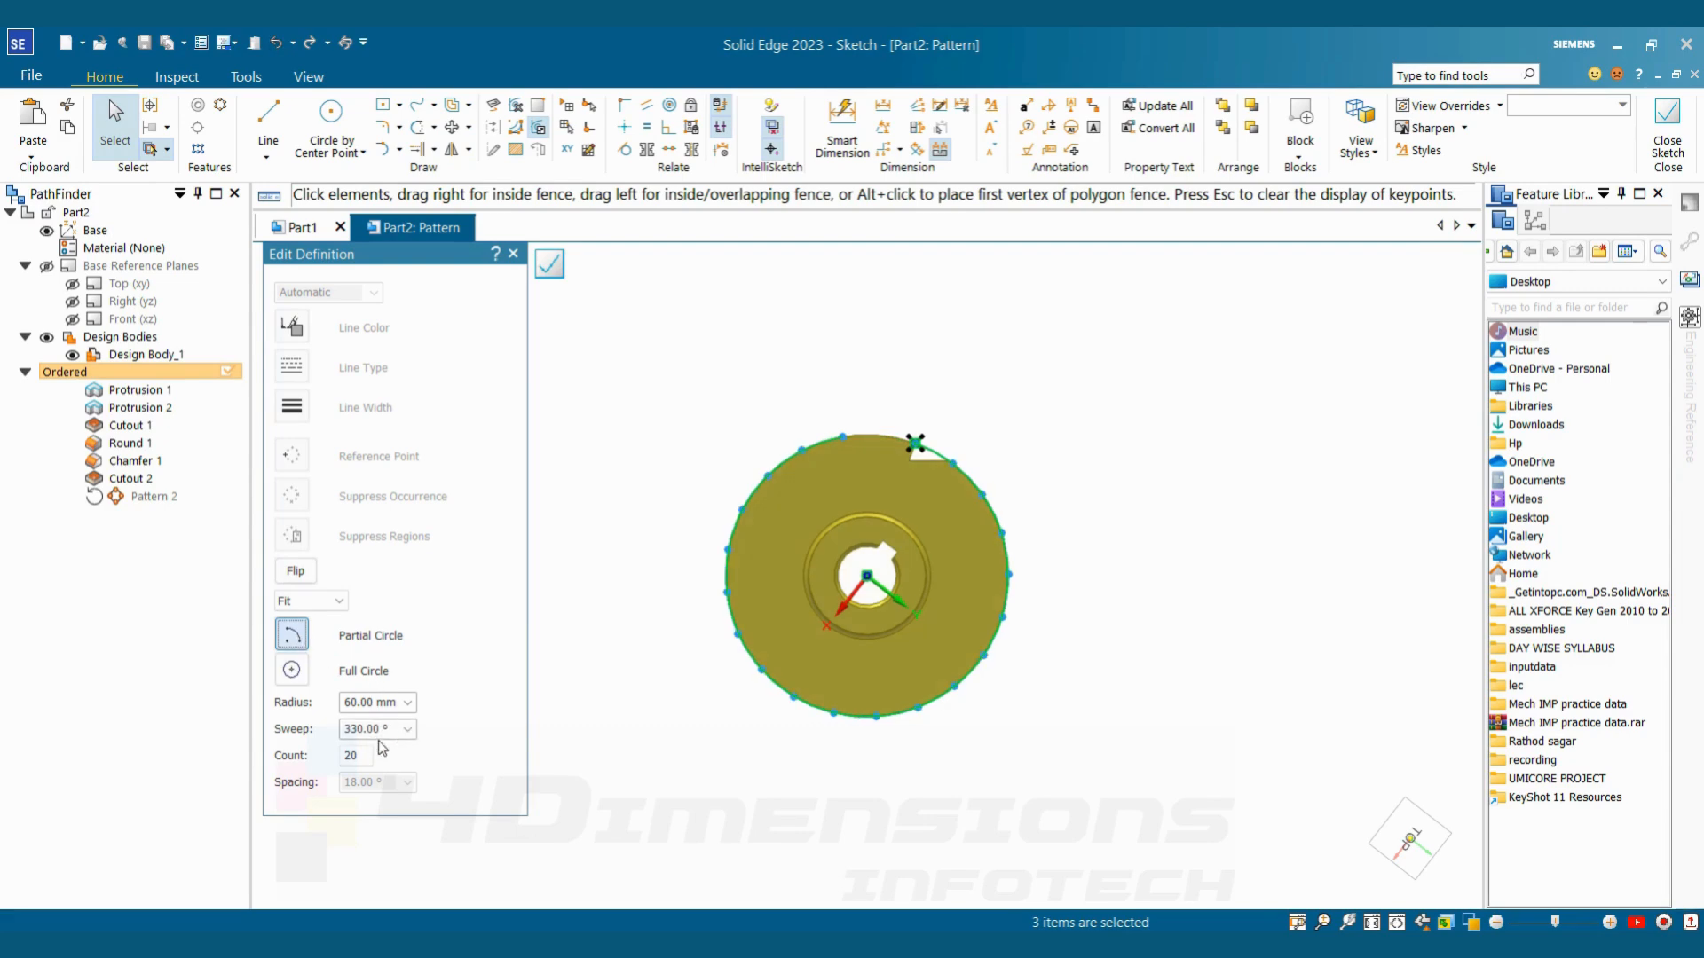
double_click(362, 756)
double_click(370, 733)
key("Return")
scroll(966, 513, "up", 3)
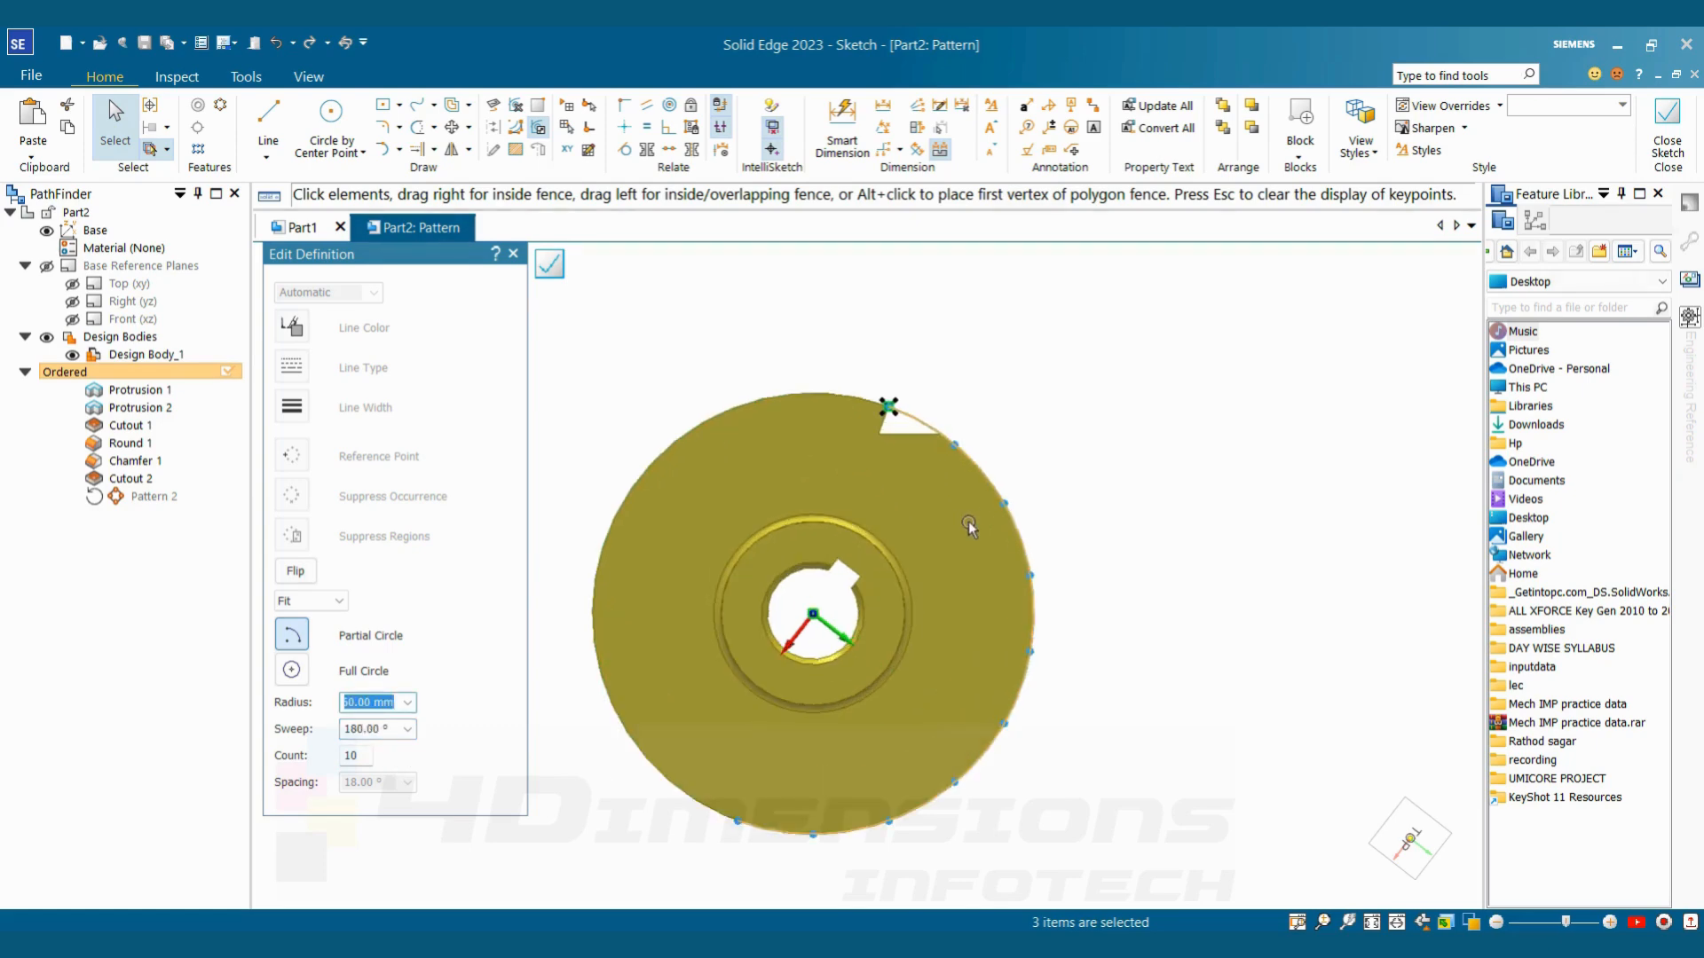
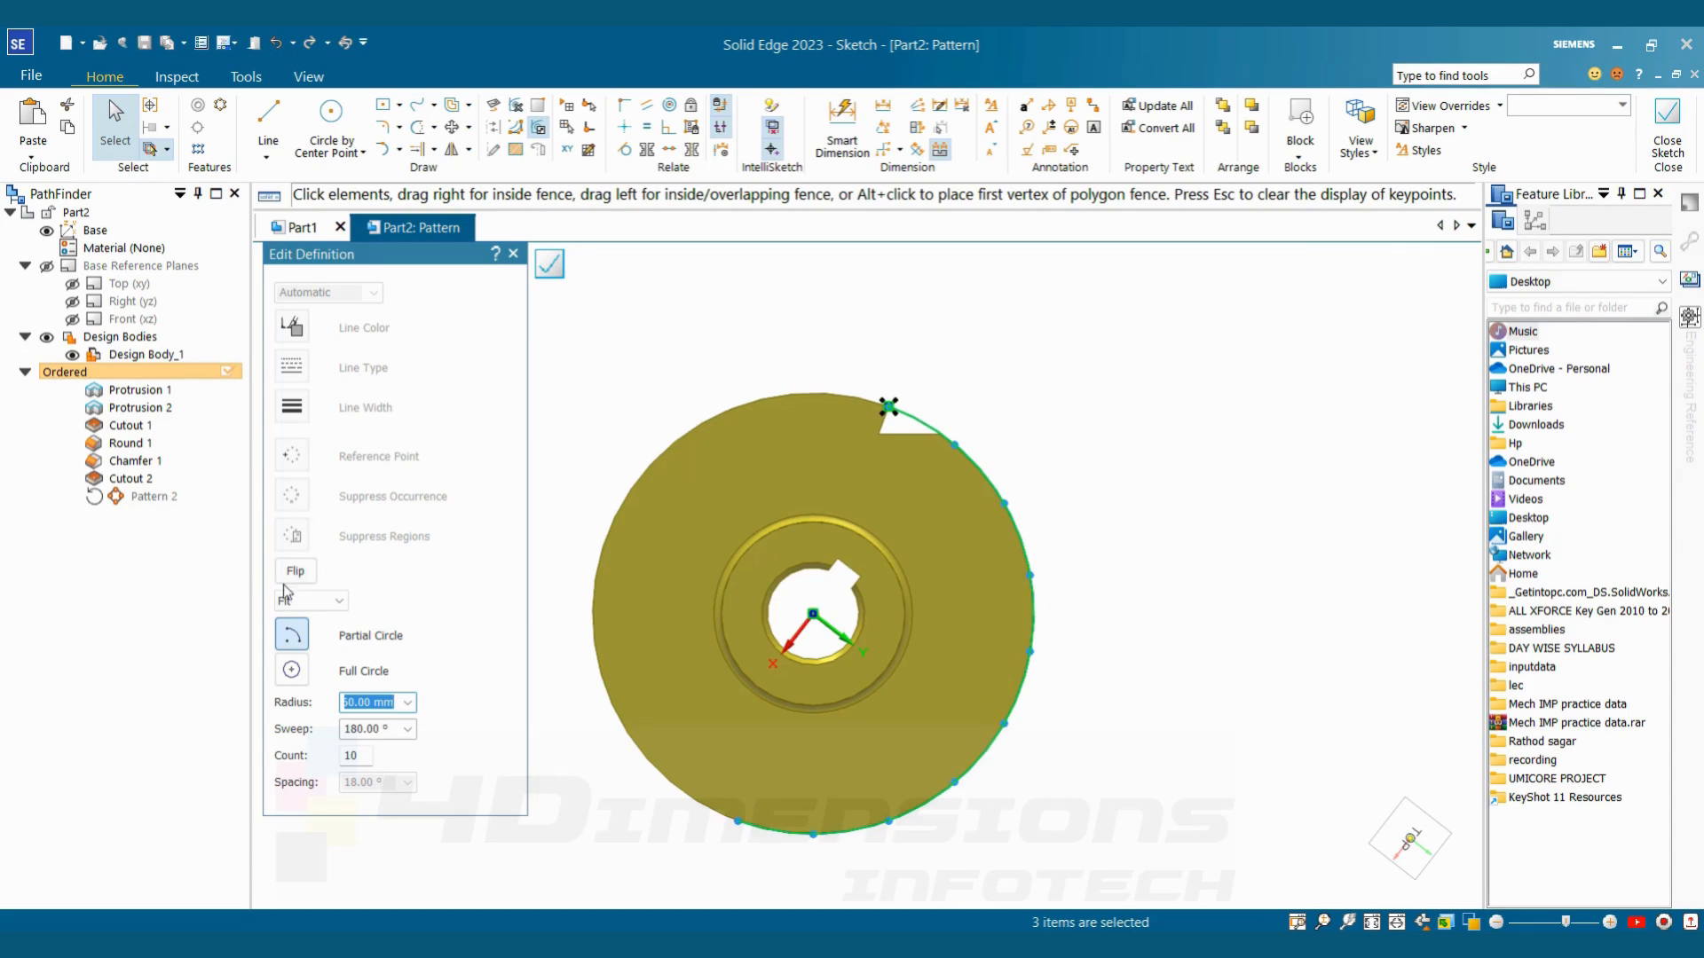
Accept the partial-circle profile and finish the tooth pattern along half of the disc
left_click(304, 573)
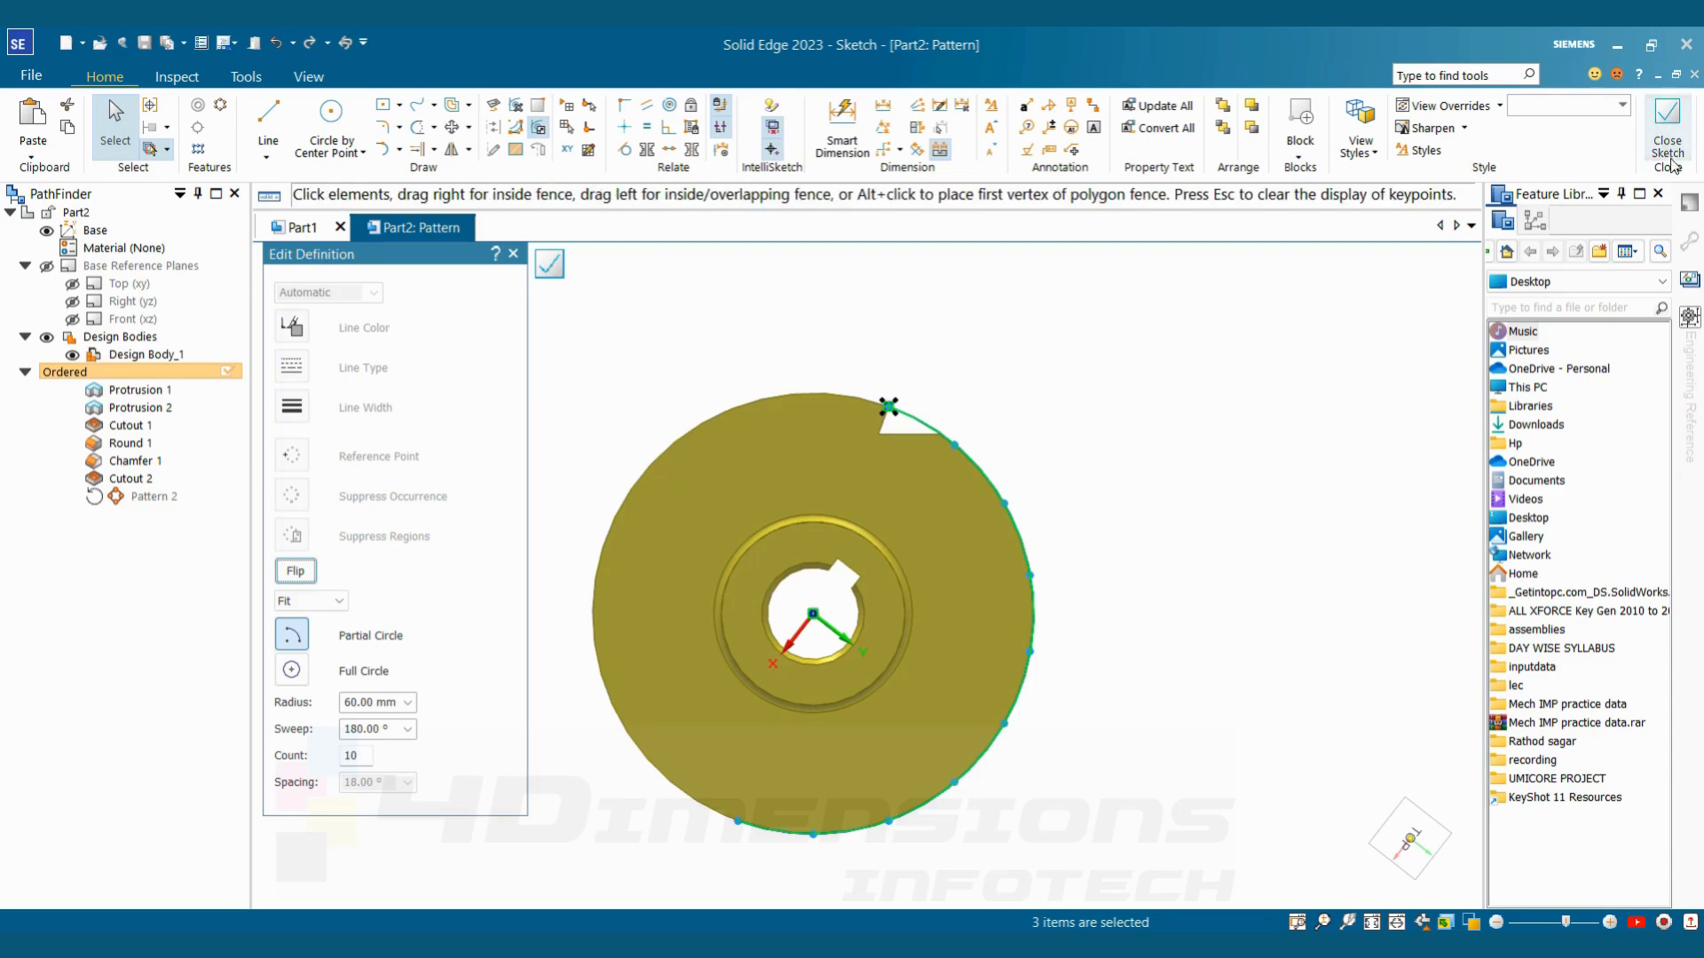
left_click(1667, 124)
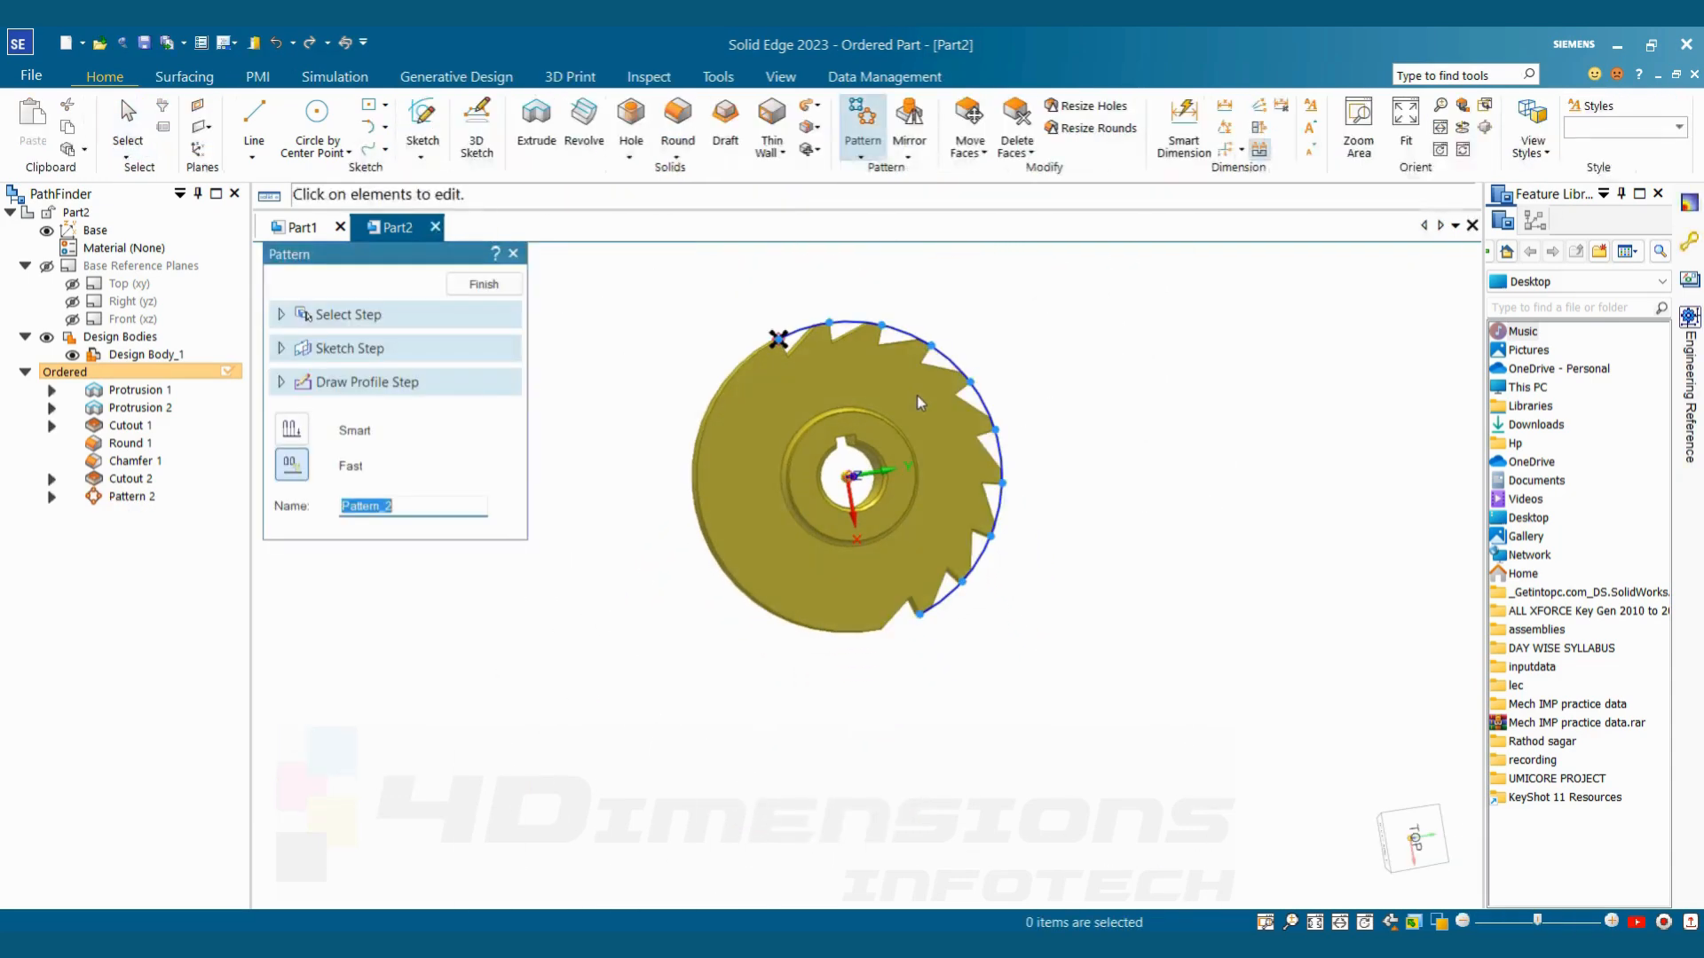
scroll(967, 414, "up", 3)
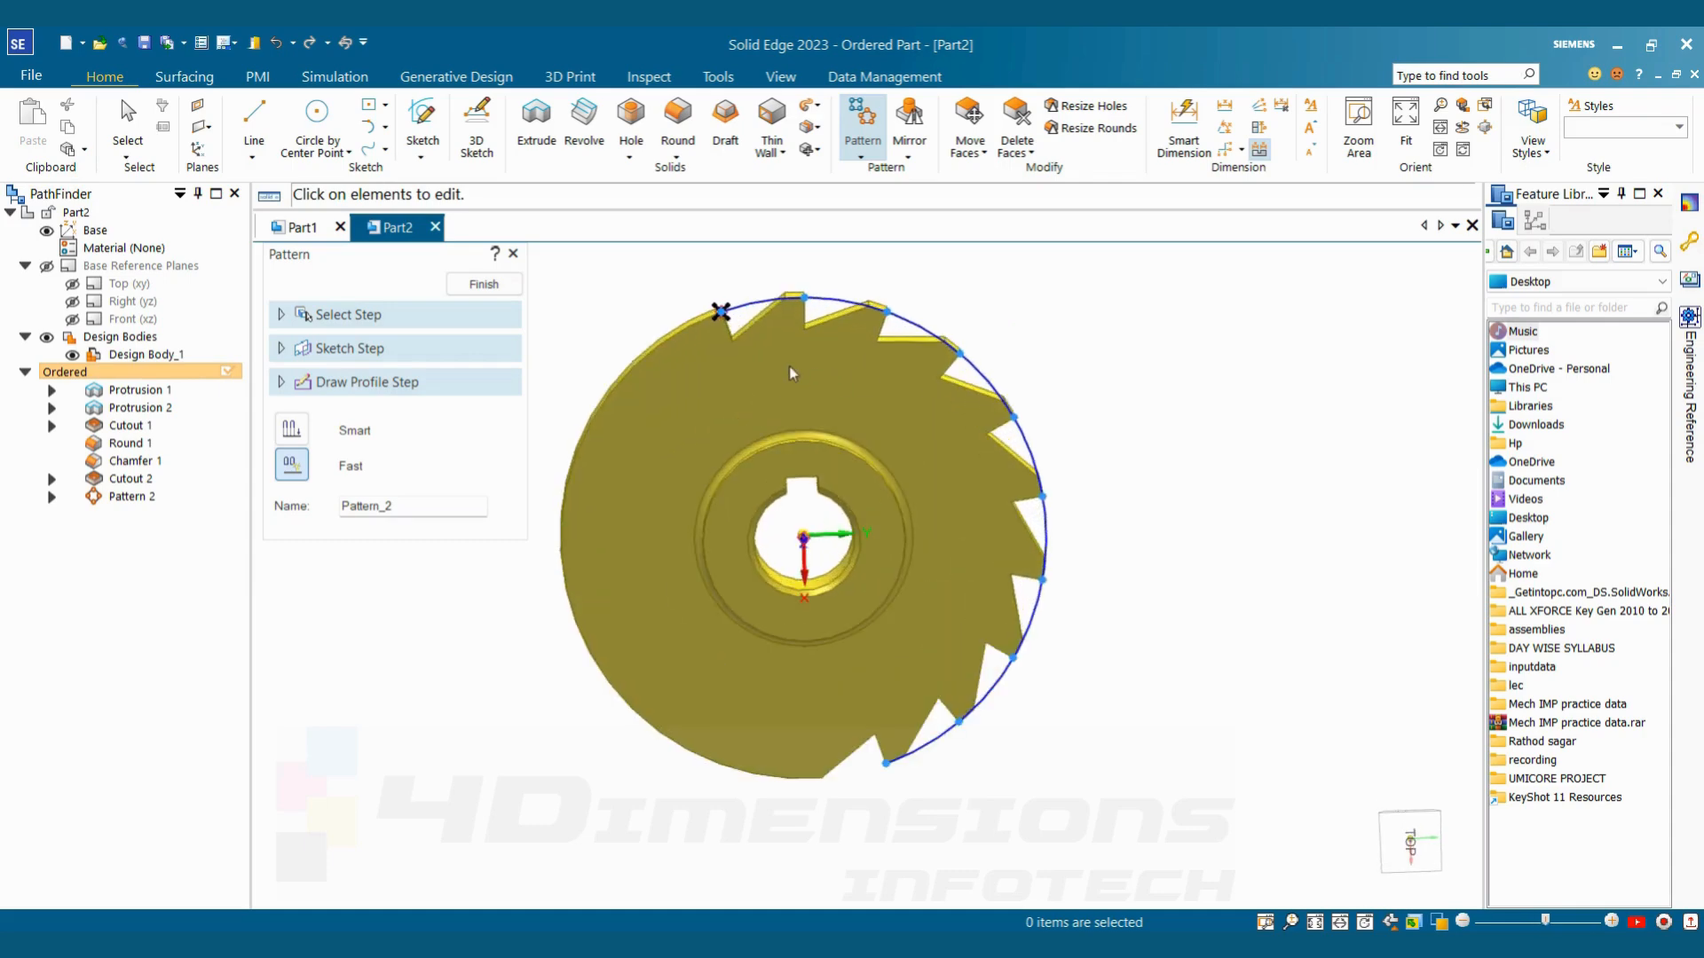
left_click(495, 288)
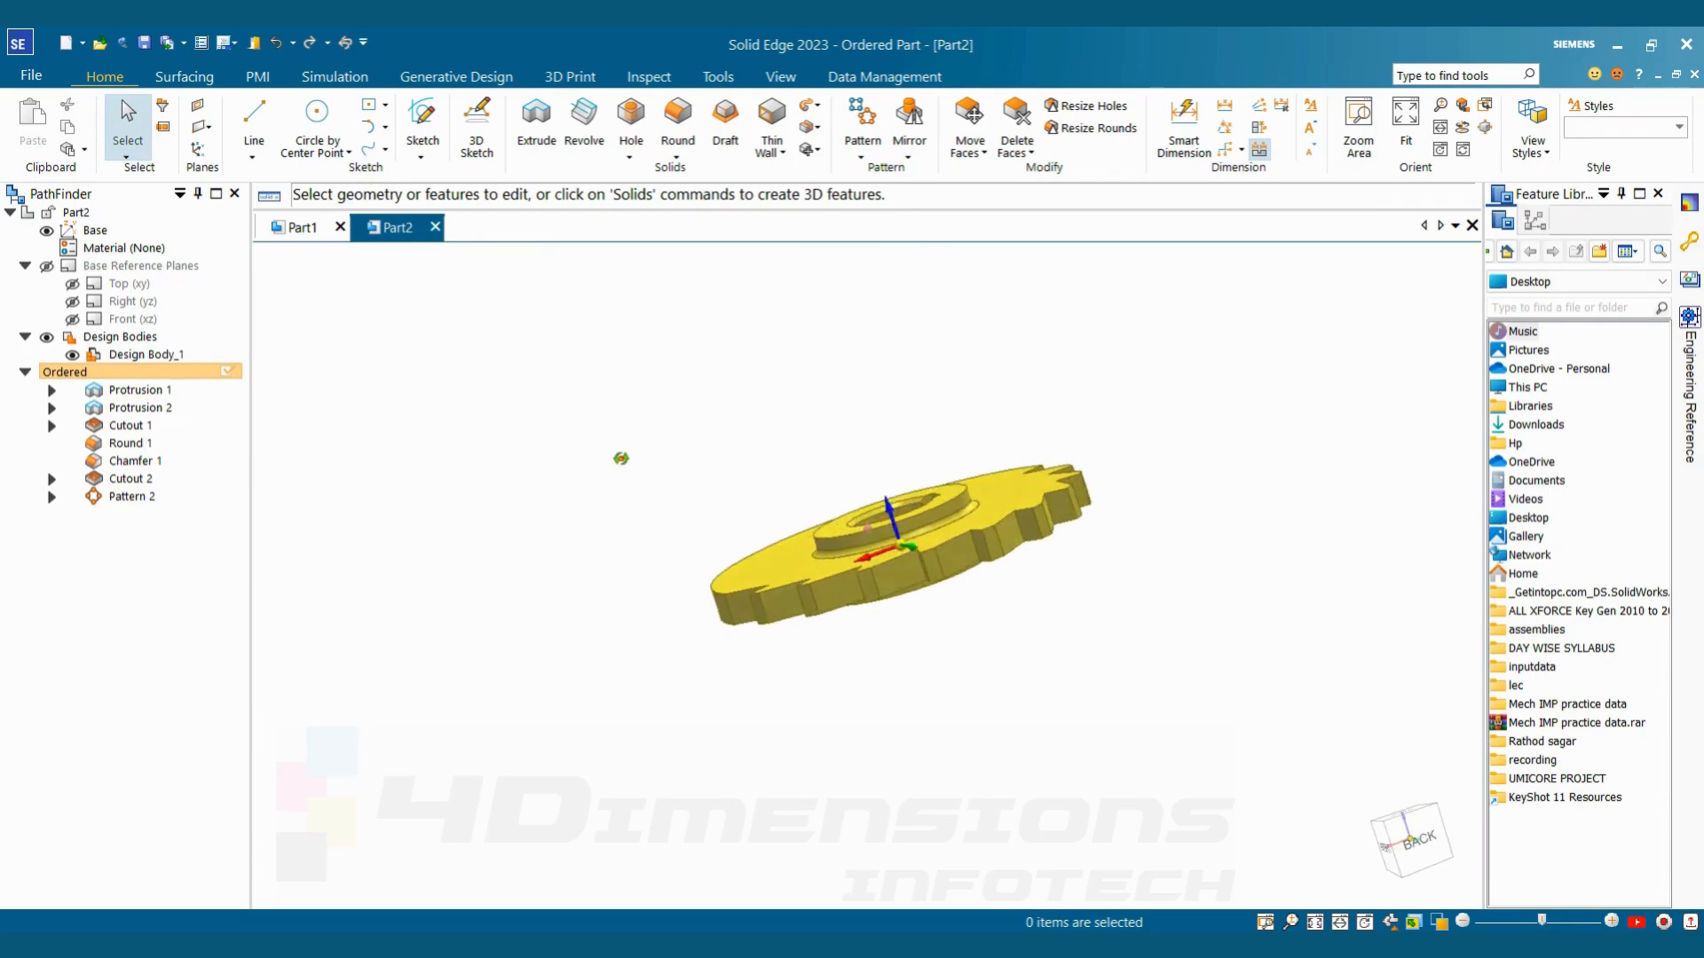
Reopen the tooth pattern's definition for profile editing and switch it from partial to full circle
left_click(132, 497)
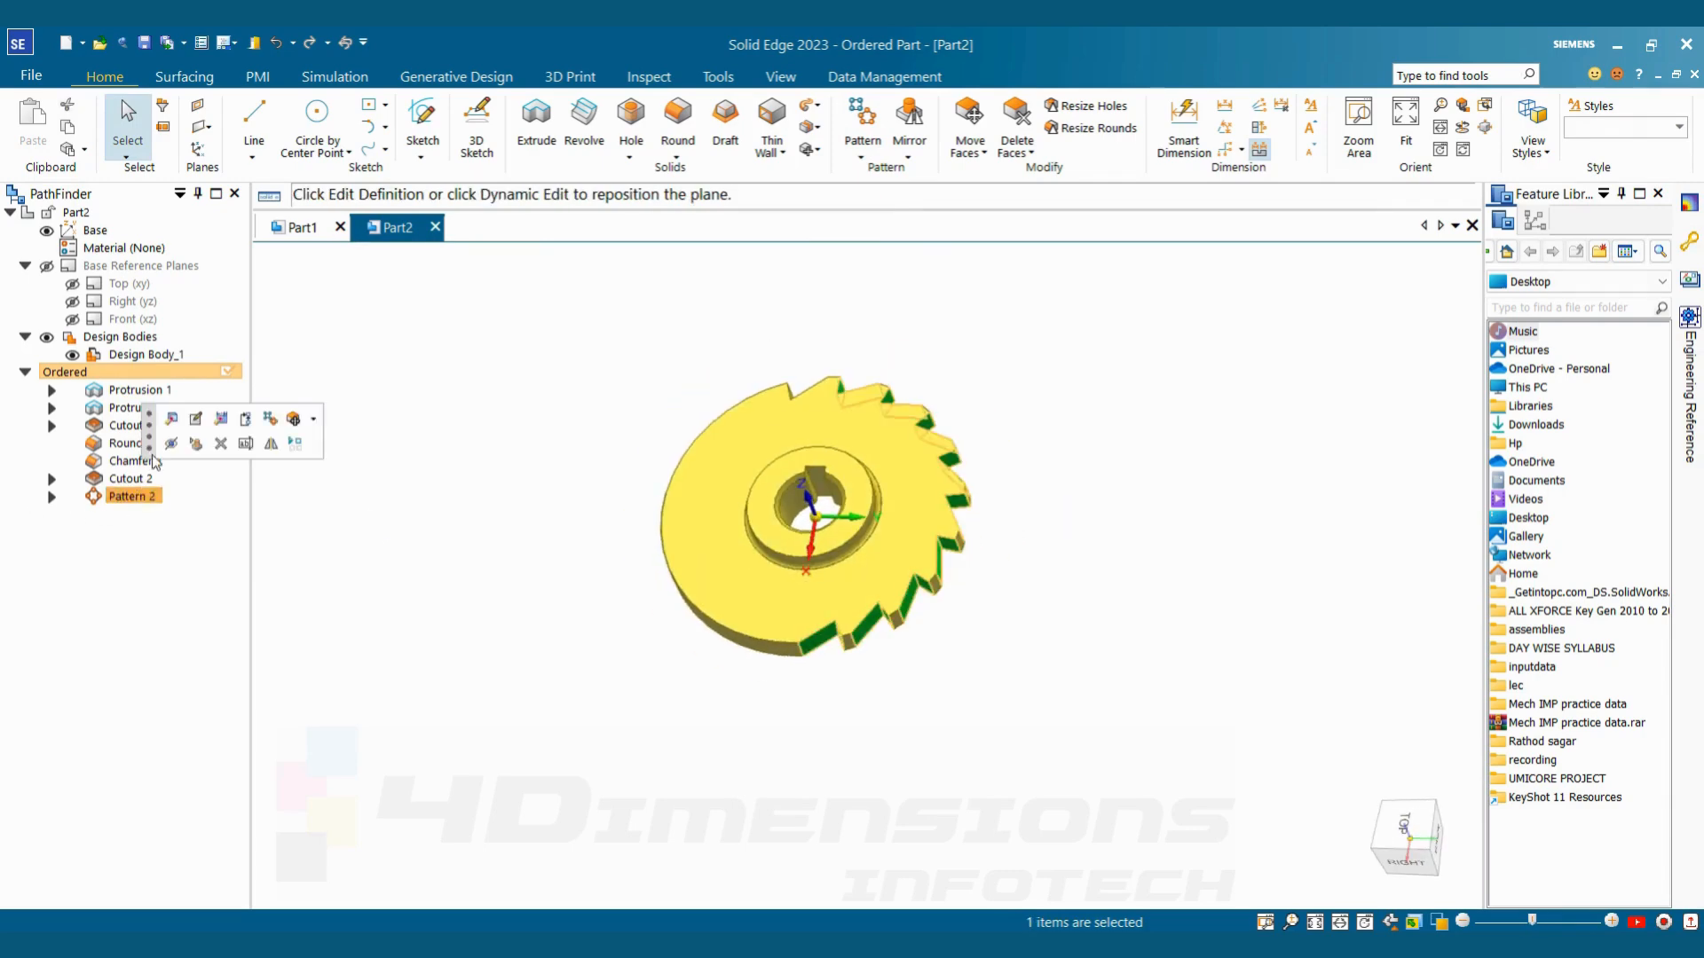
left_click(181, 417)
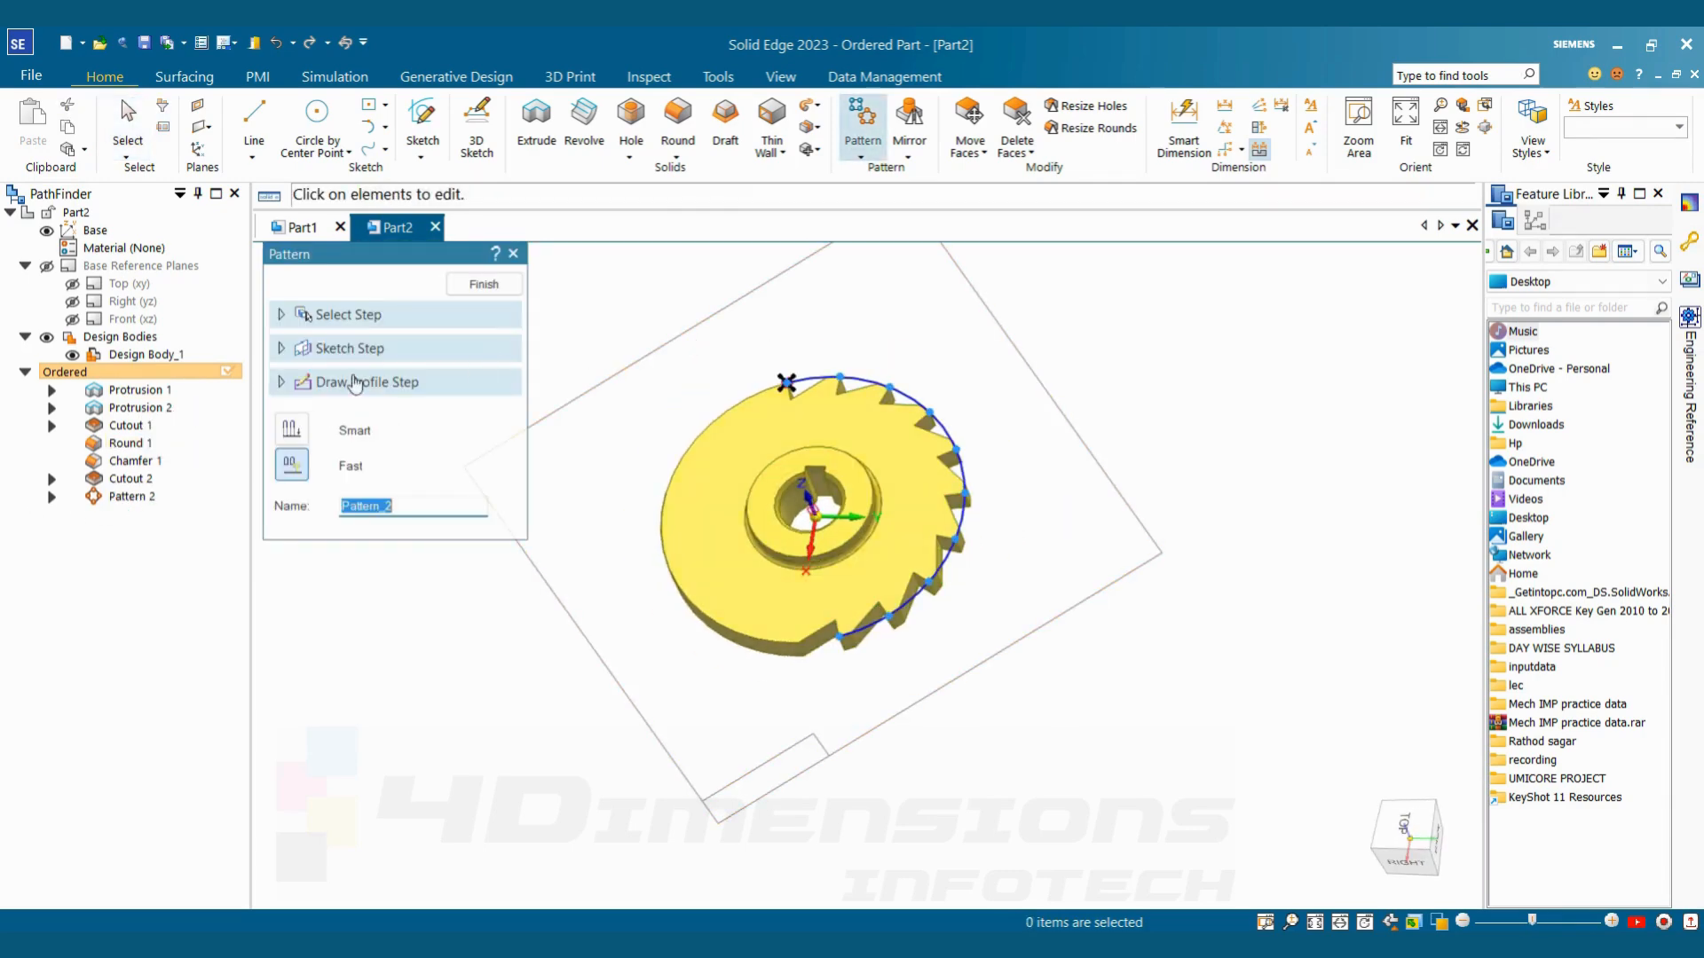
left_click(379, 383)
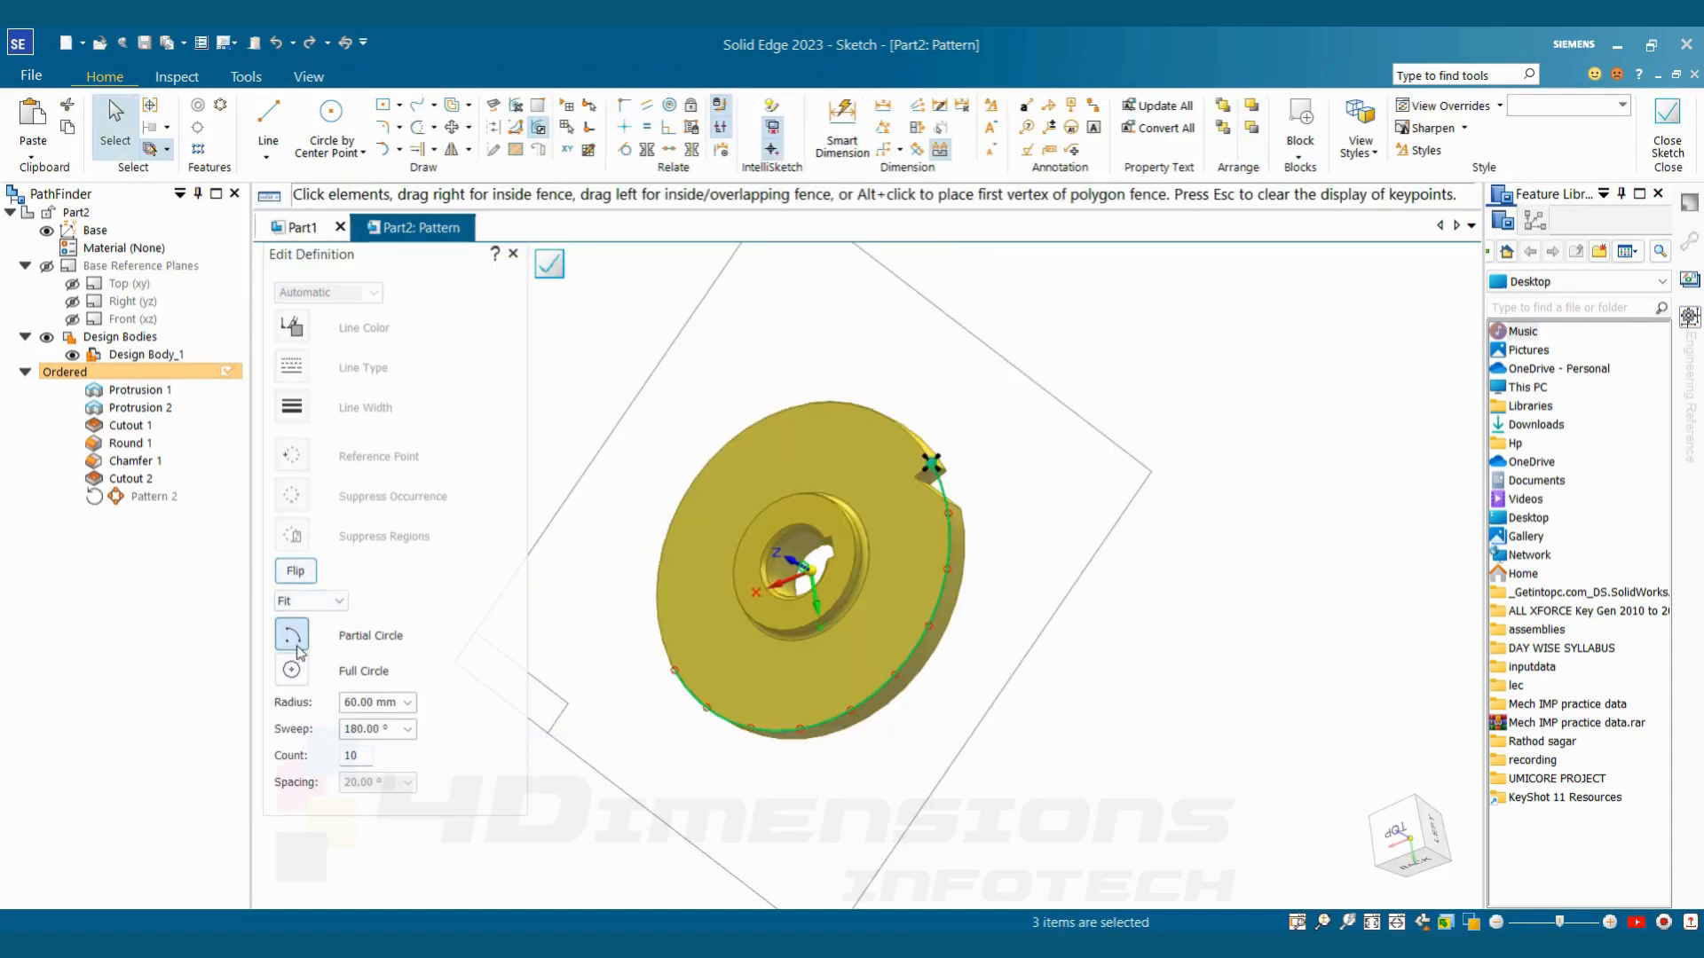
left_click(291, 670)
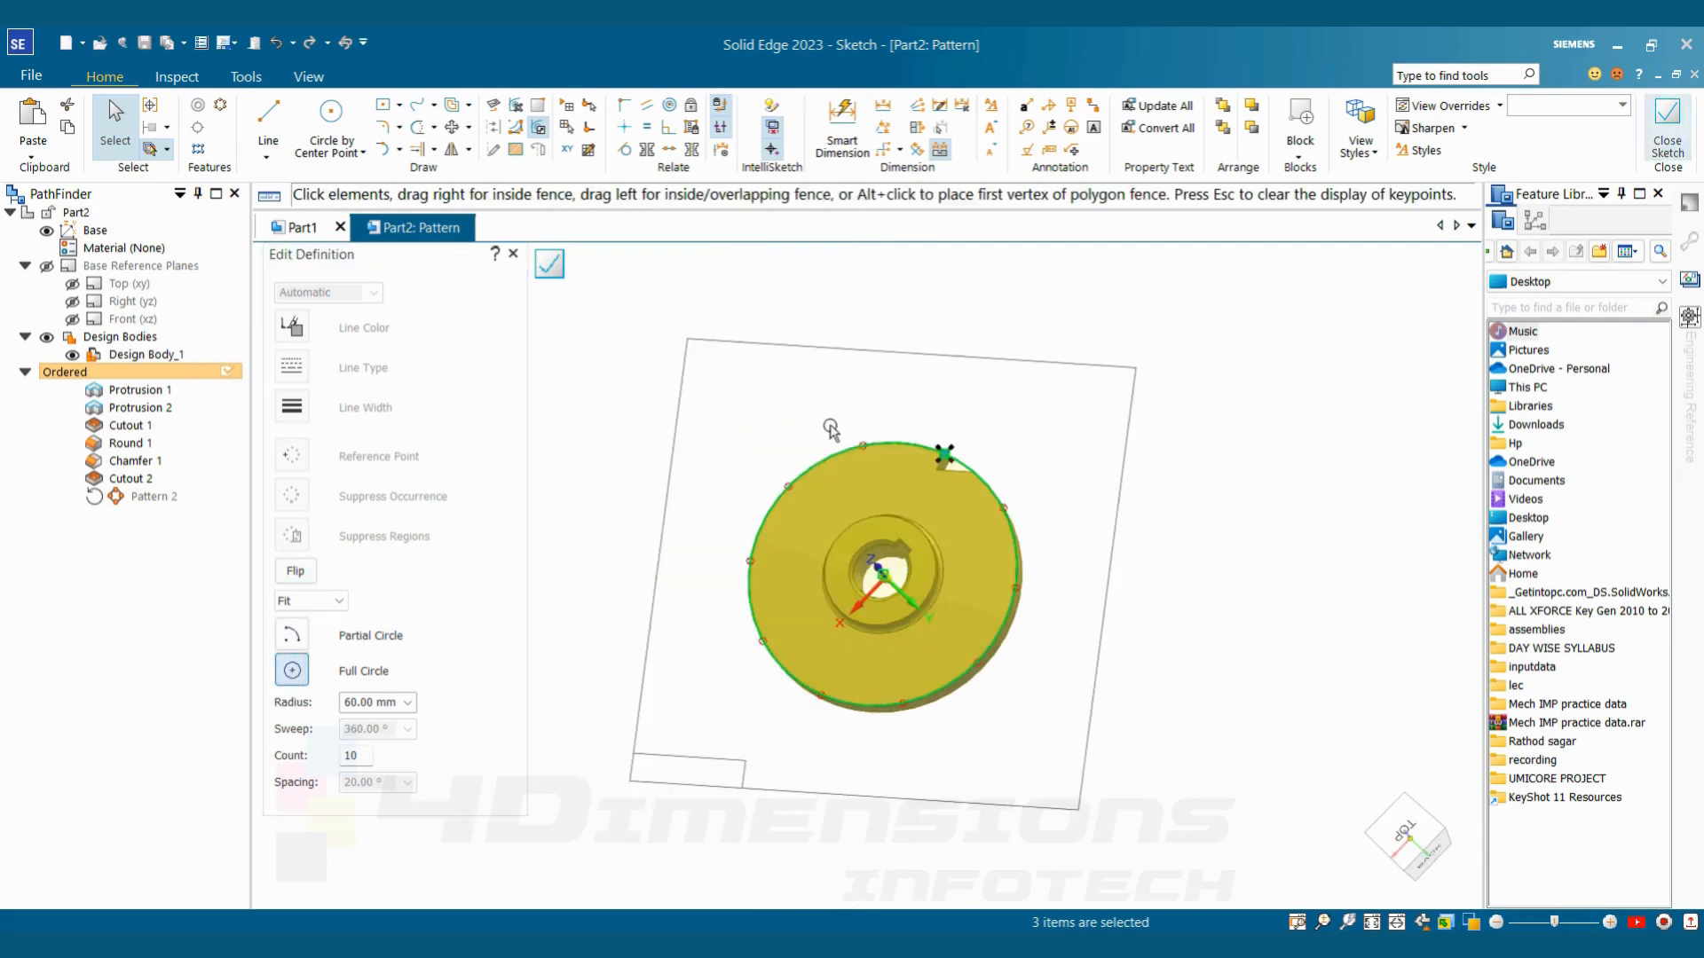
Create a full-circle tooth pattern of 20 occurrences, centred on the disc with a 60 mm radius to the cutout's outer corner
left_click(344, 759)
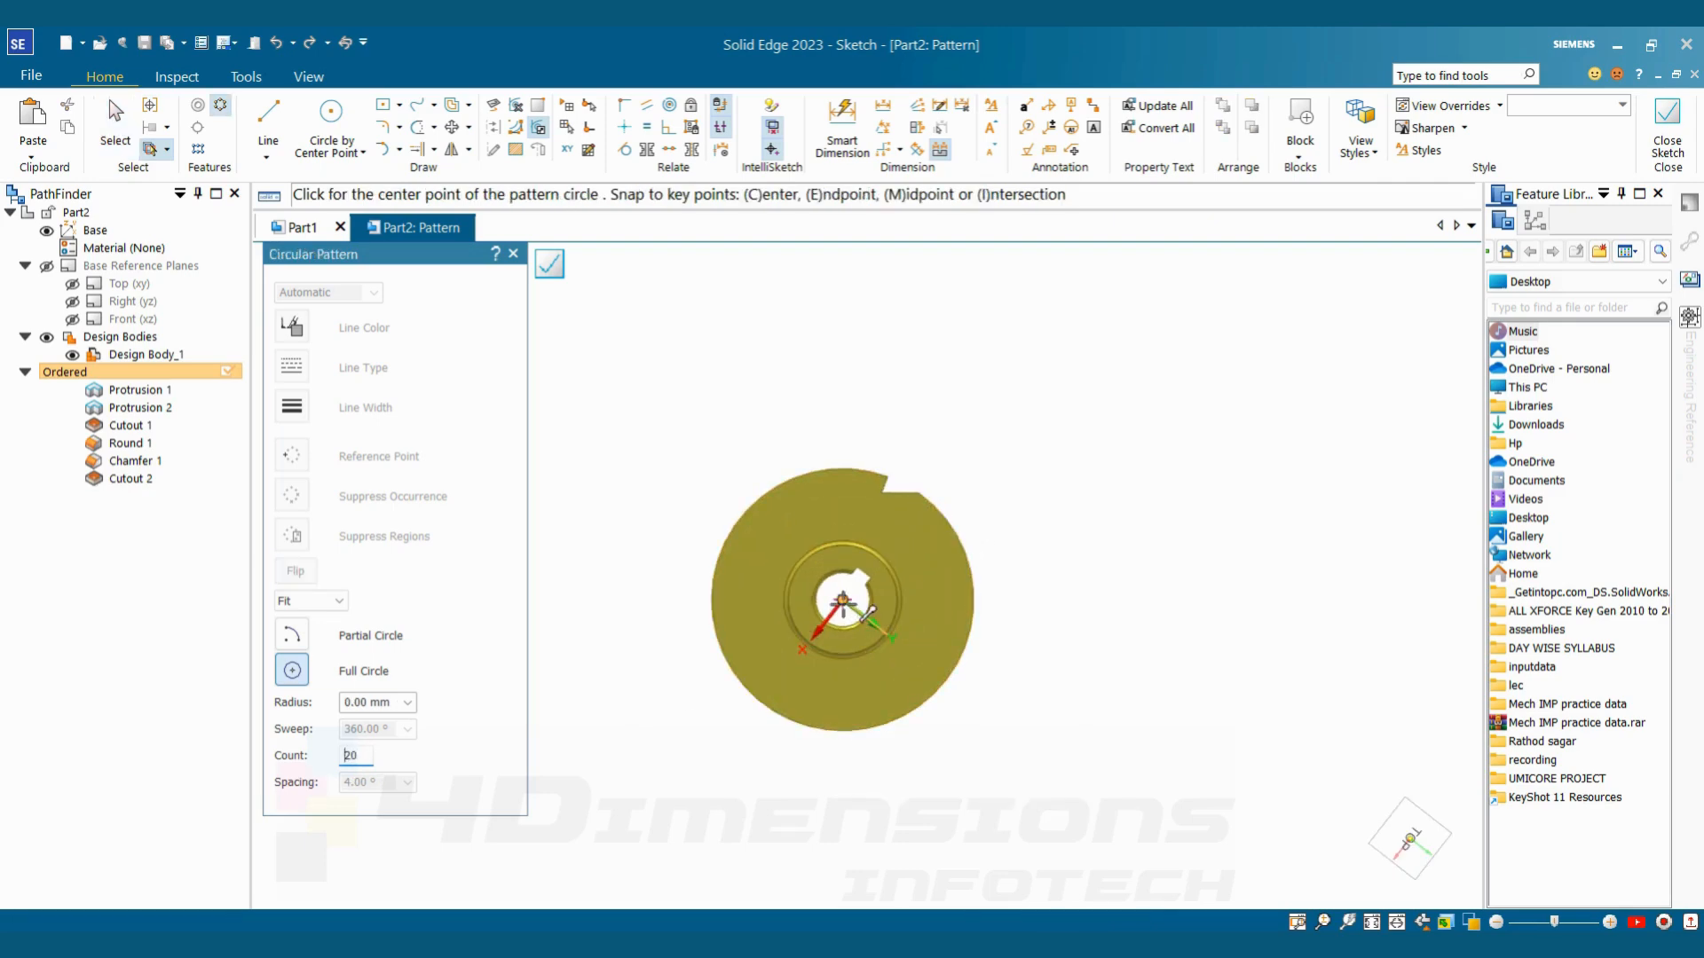
left_click(842, 600)
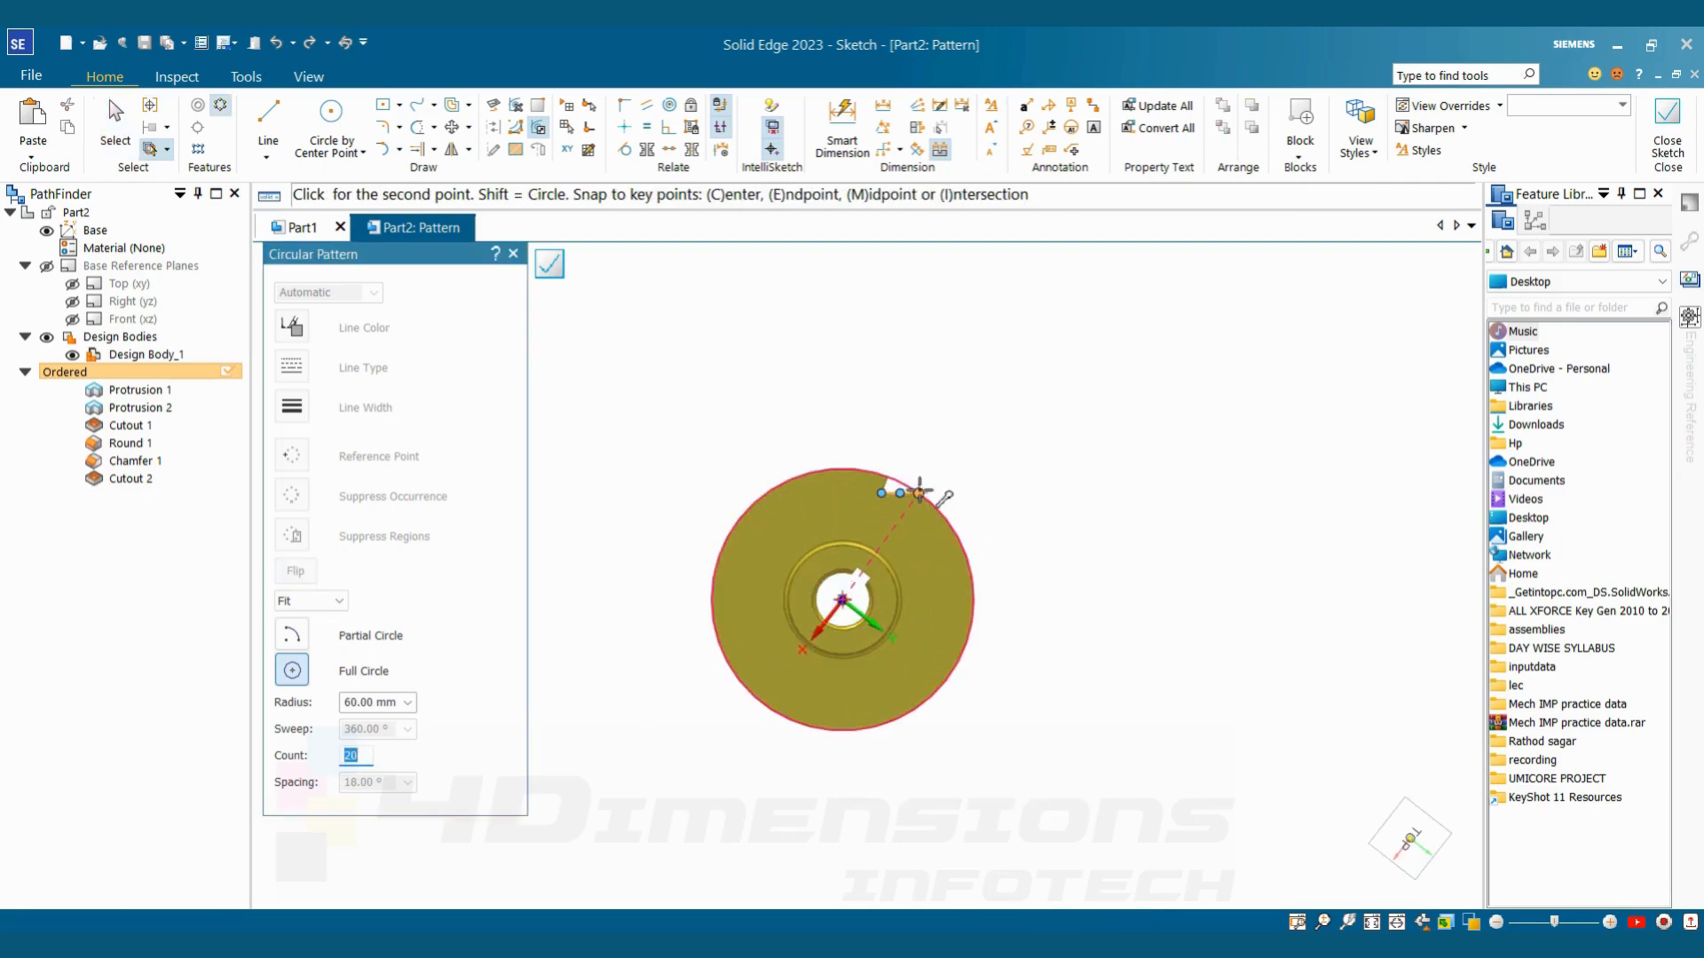
left_click(920, 491)
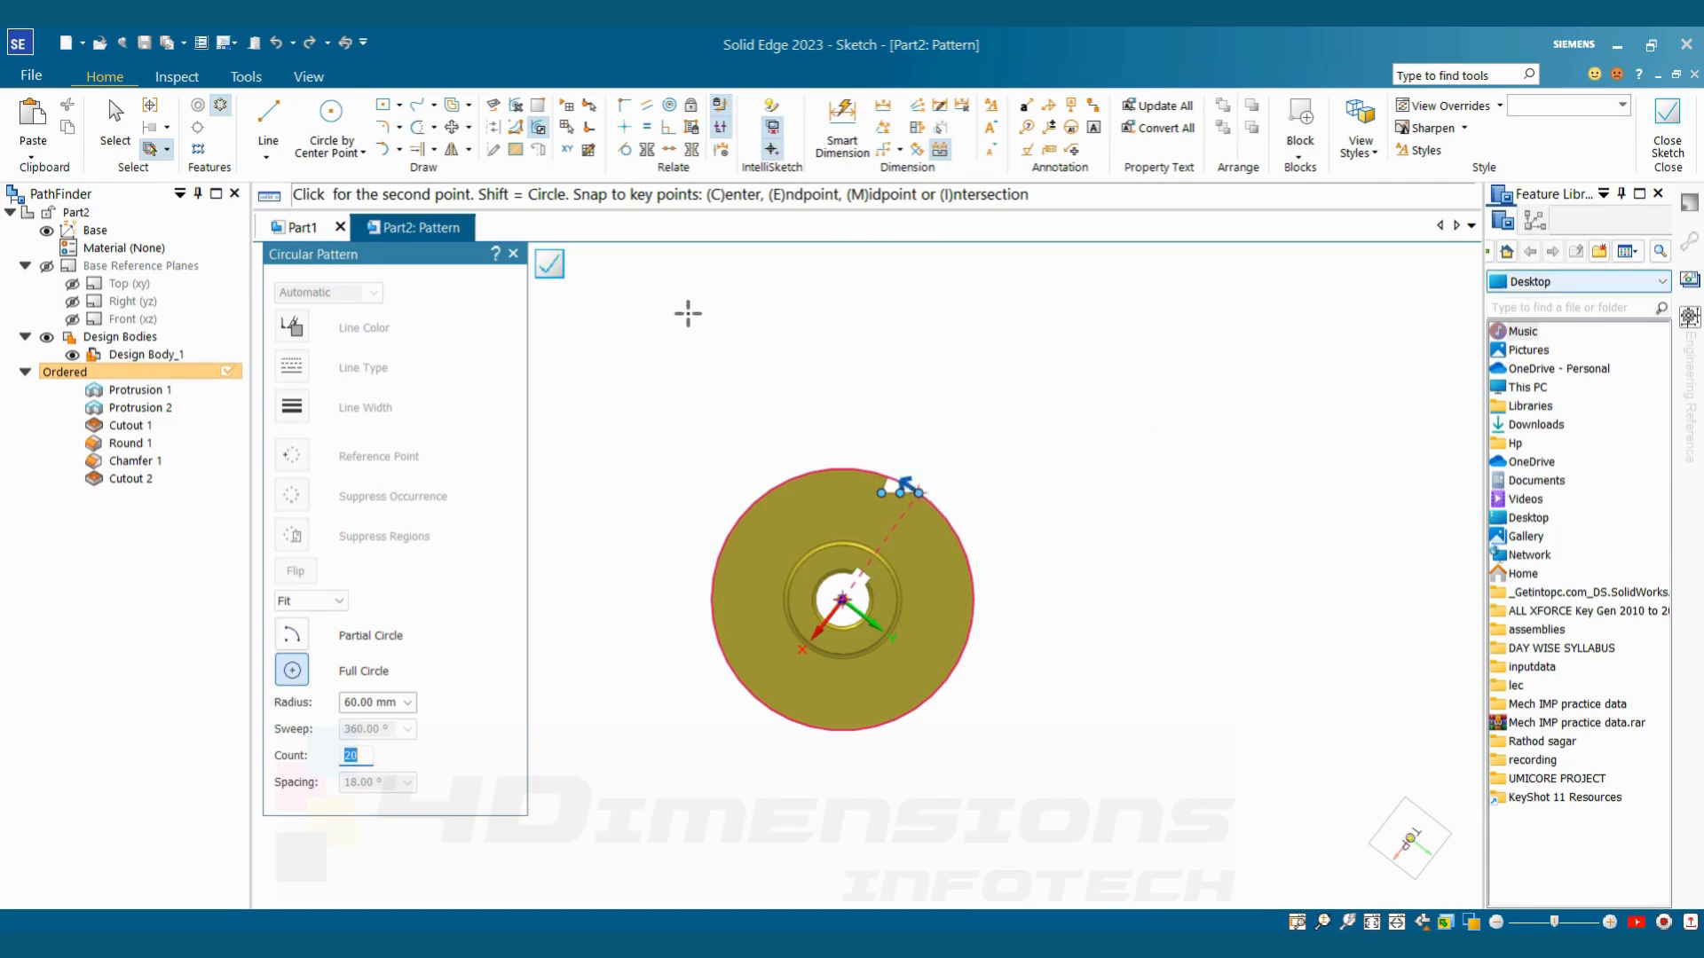
left_click(1662, 133)
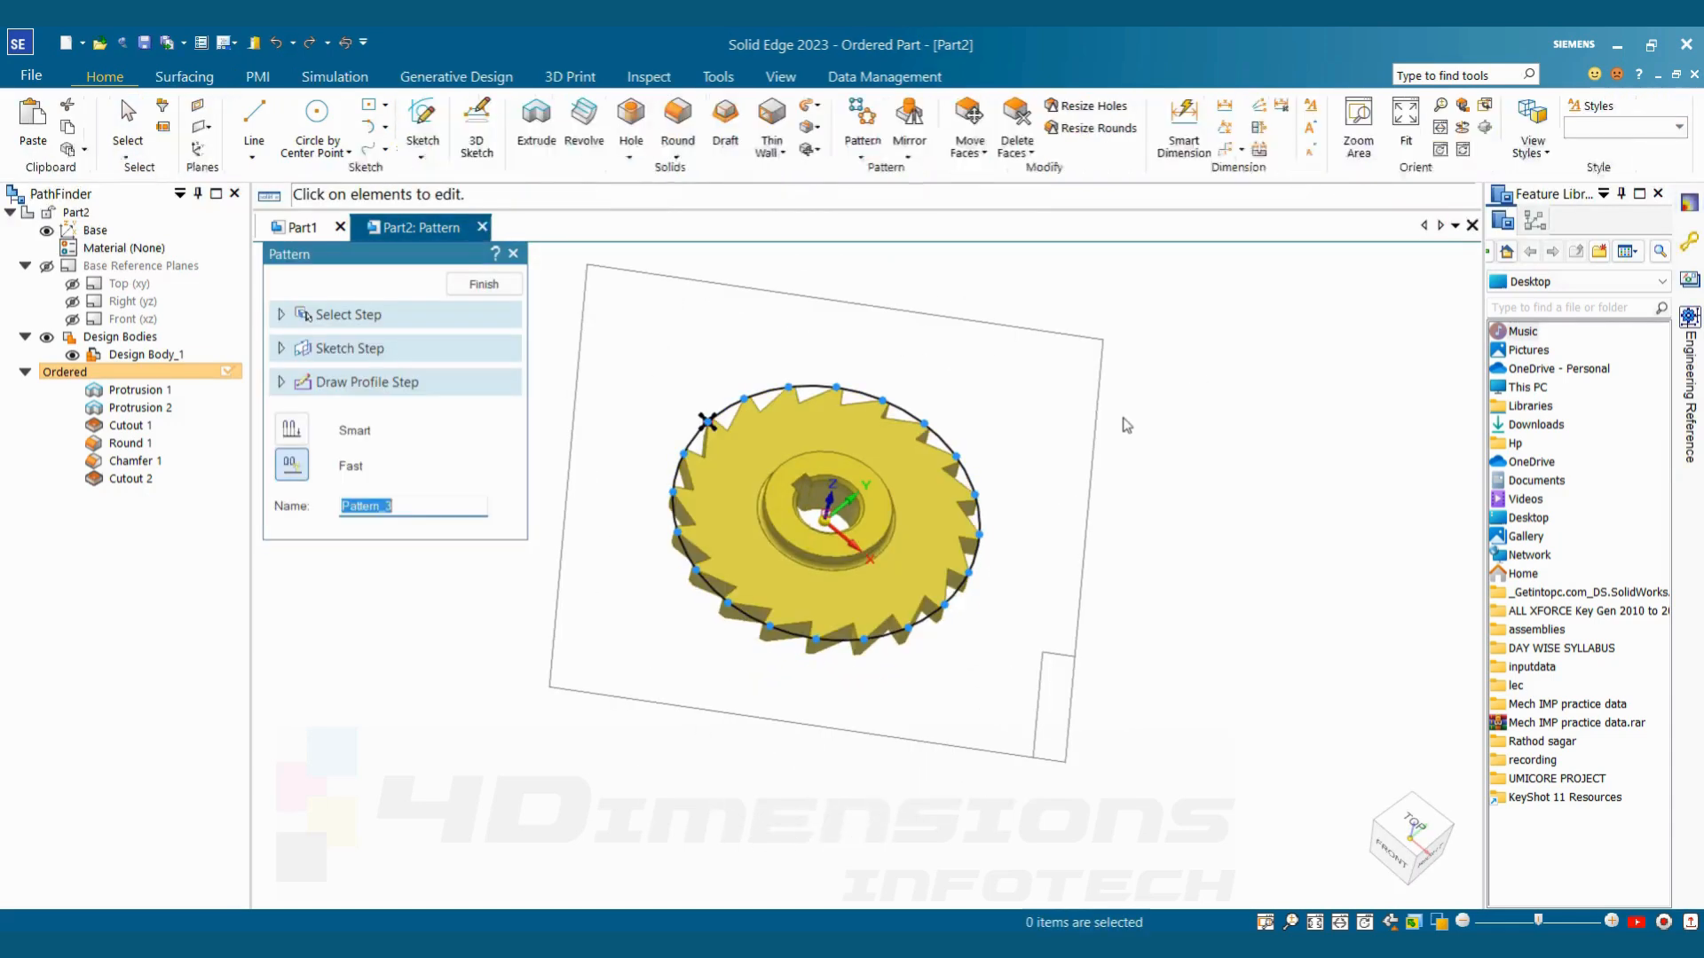
left_click(484, 286)
Examine the Along Curve pattern option and the guide curve sketch on the ALONG THE CURVE.par block
middle_click_drag(886, 498, 1071, 540)
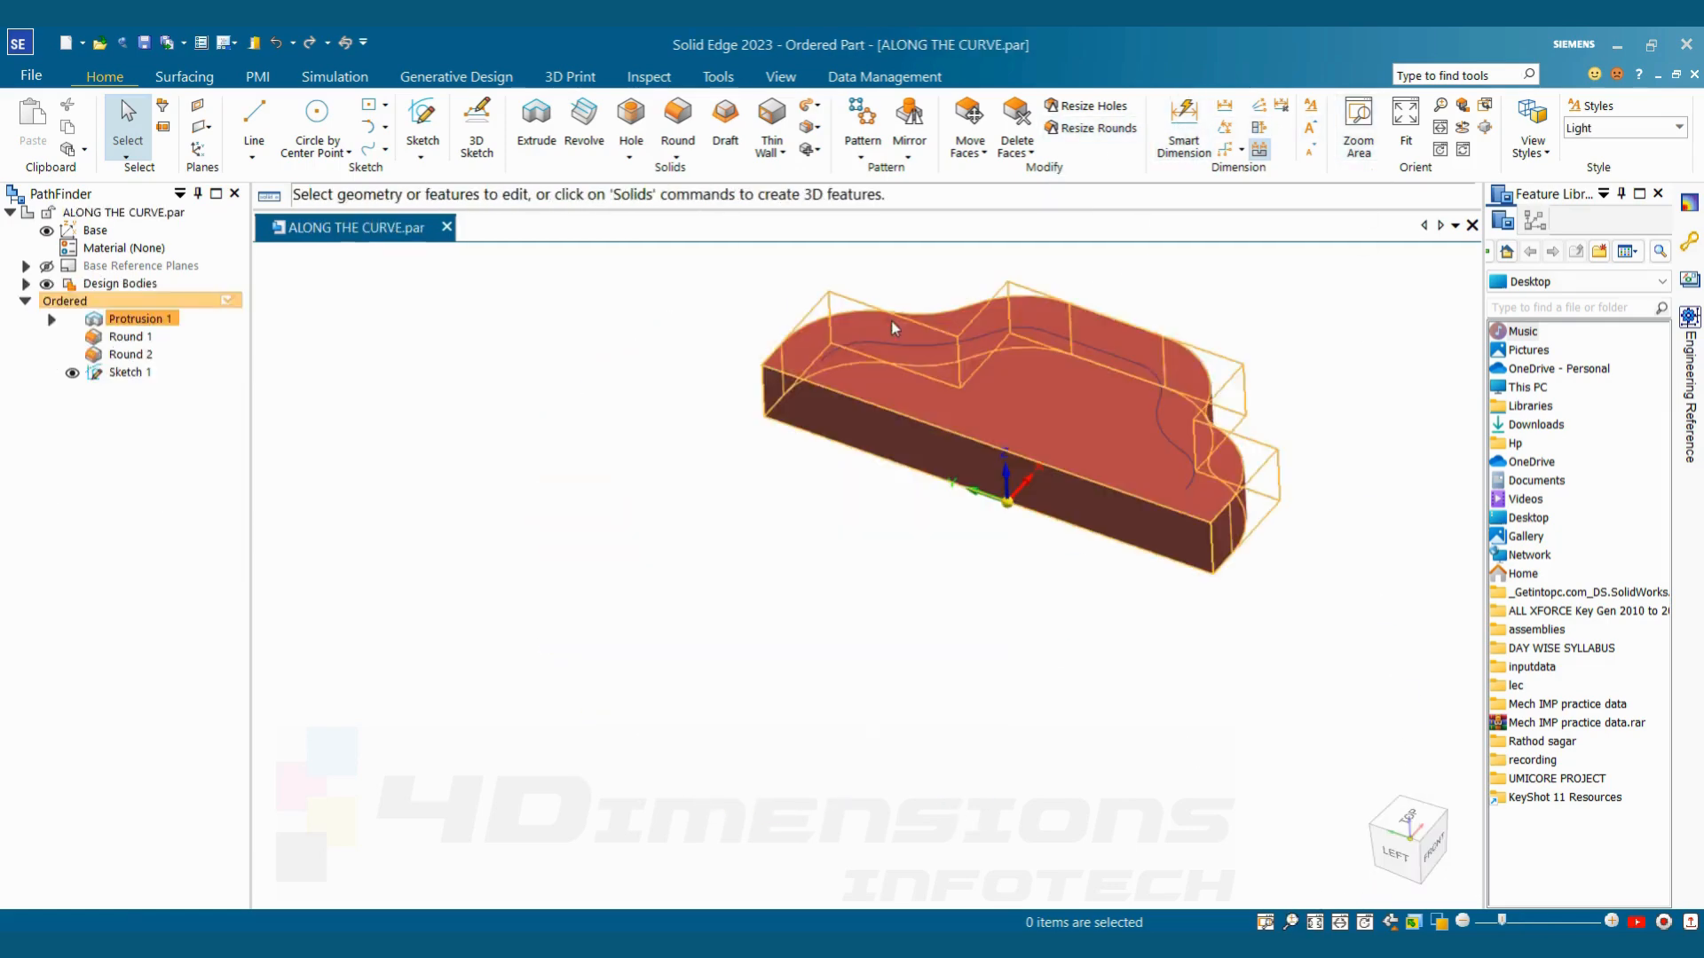
scroll(960, 689, "down", 3)
scroll(1025, 497, "up", 5)
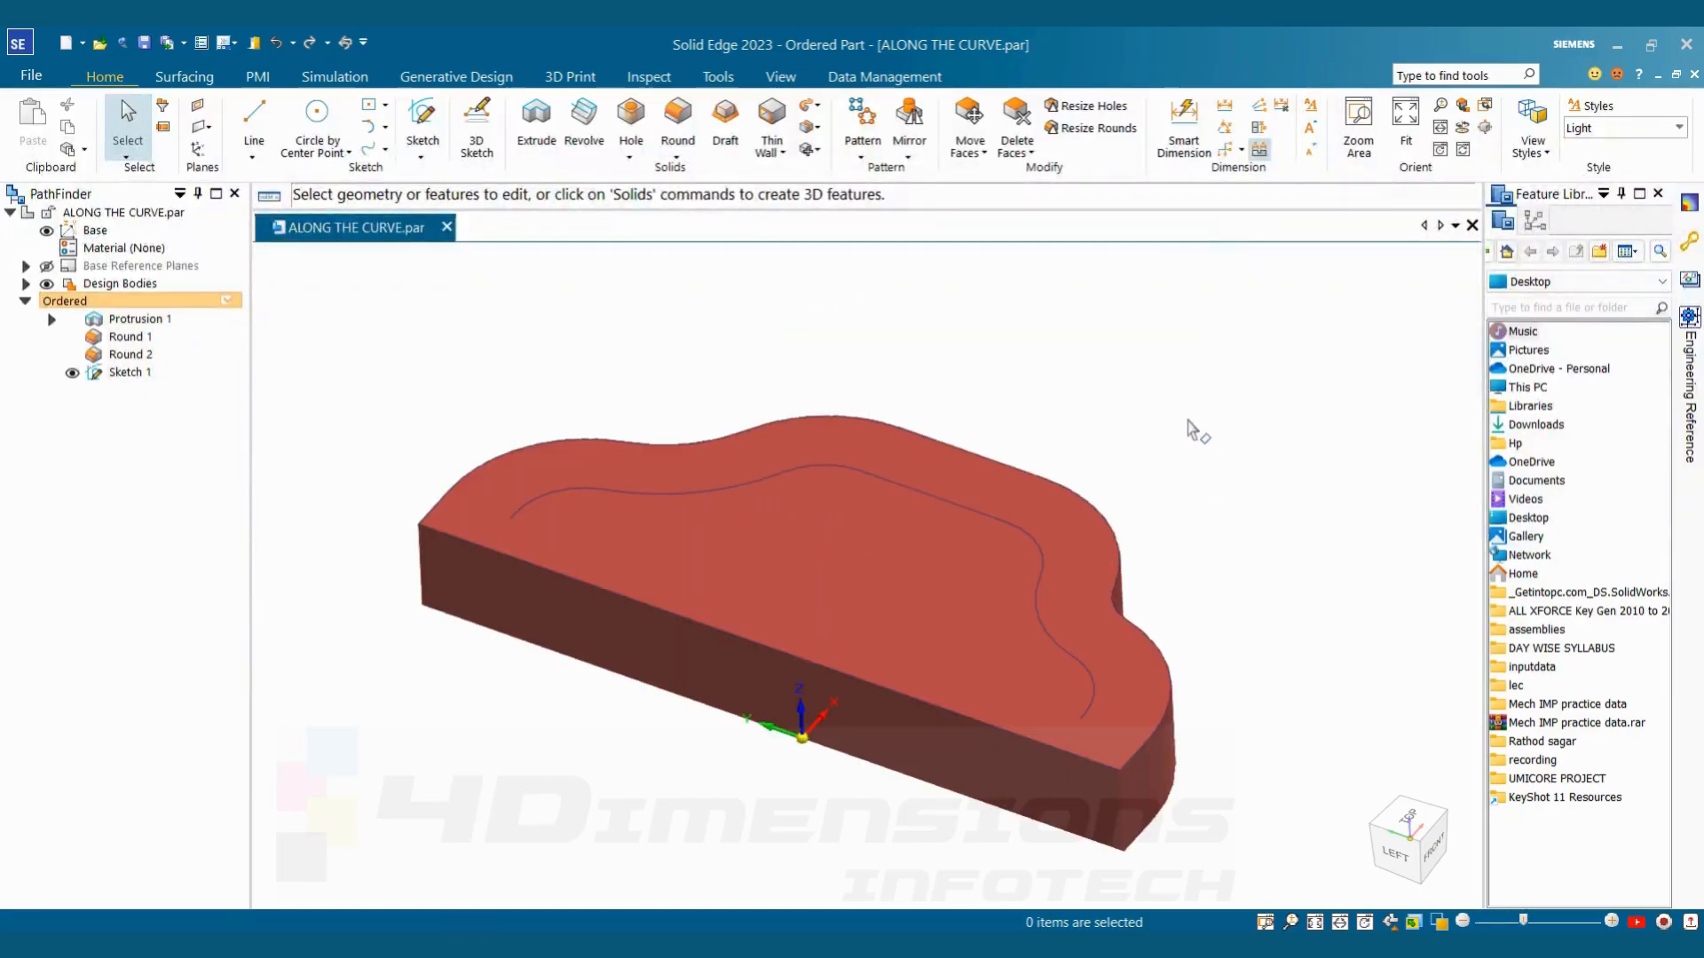
left_click(861, 152)
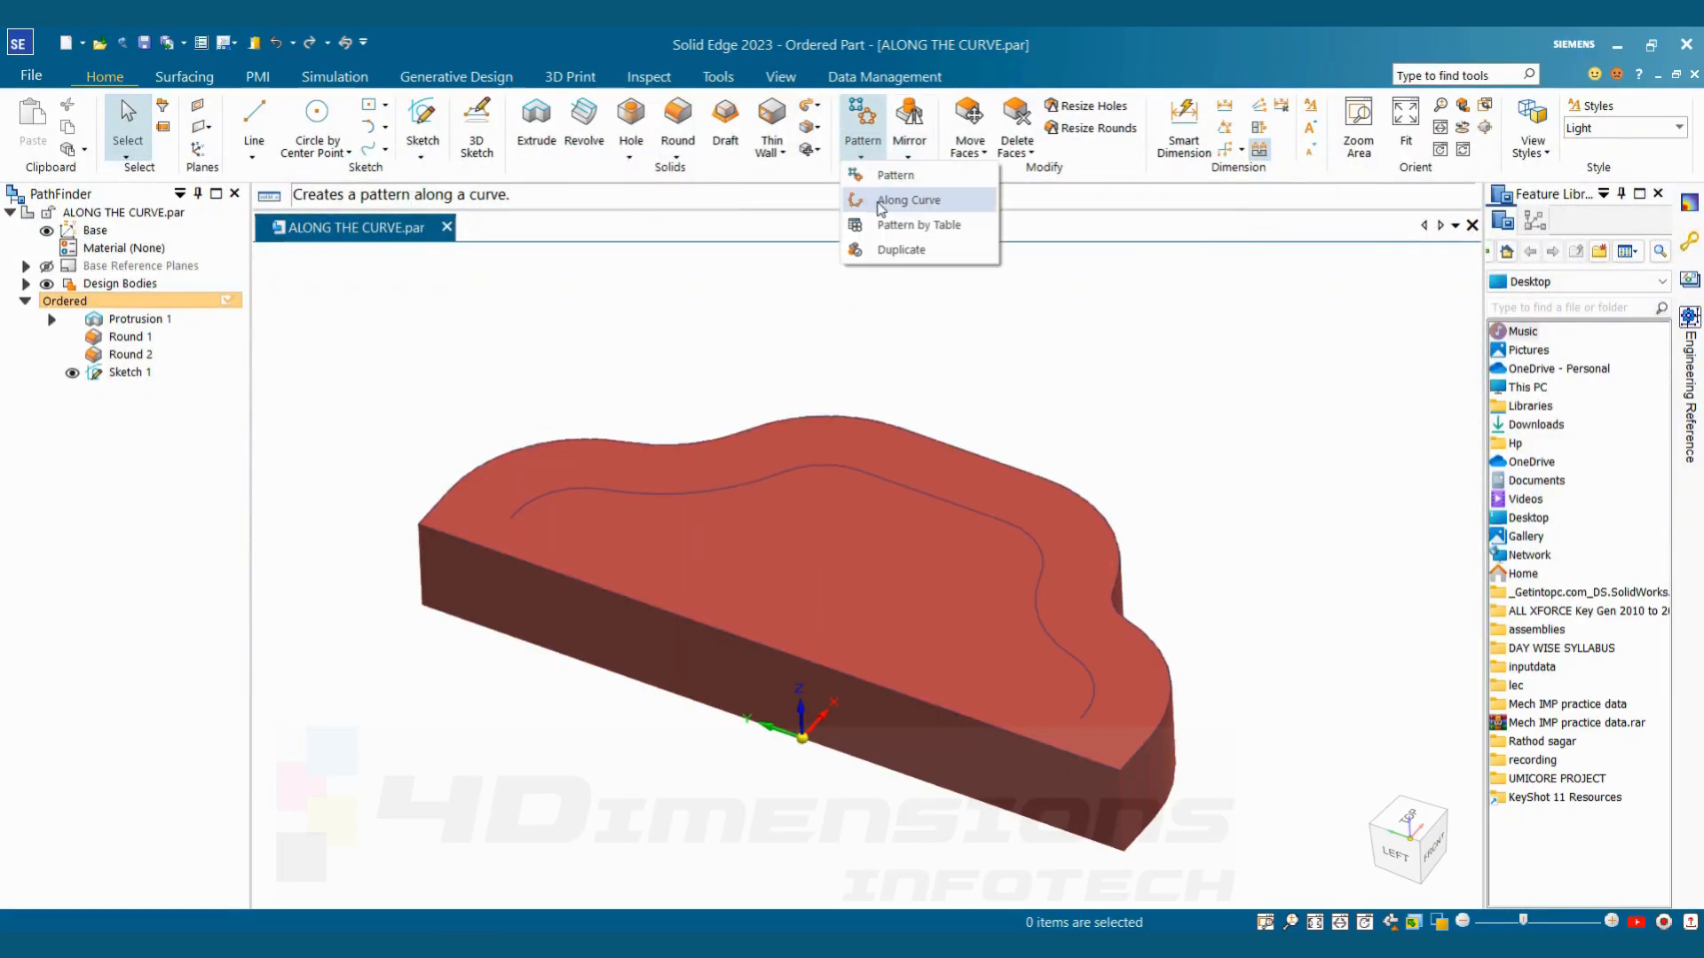
left_click(923, 338)
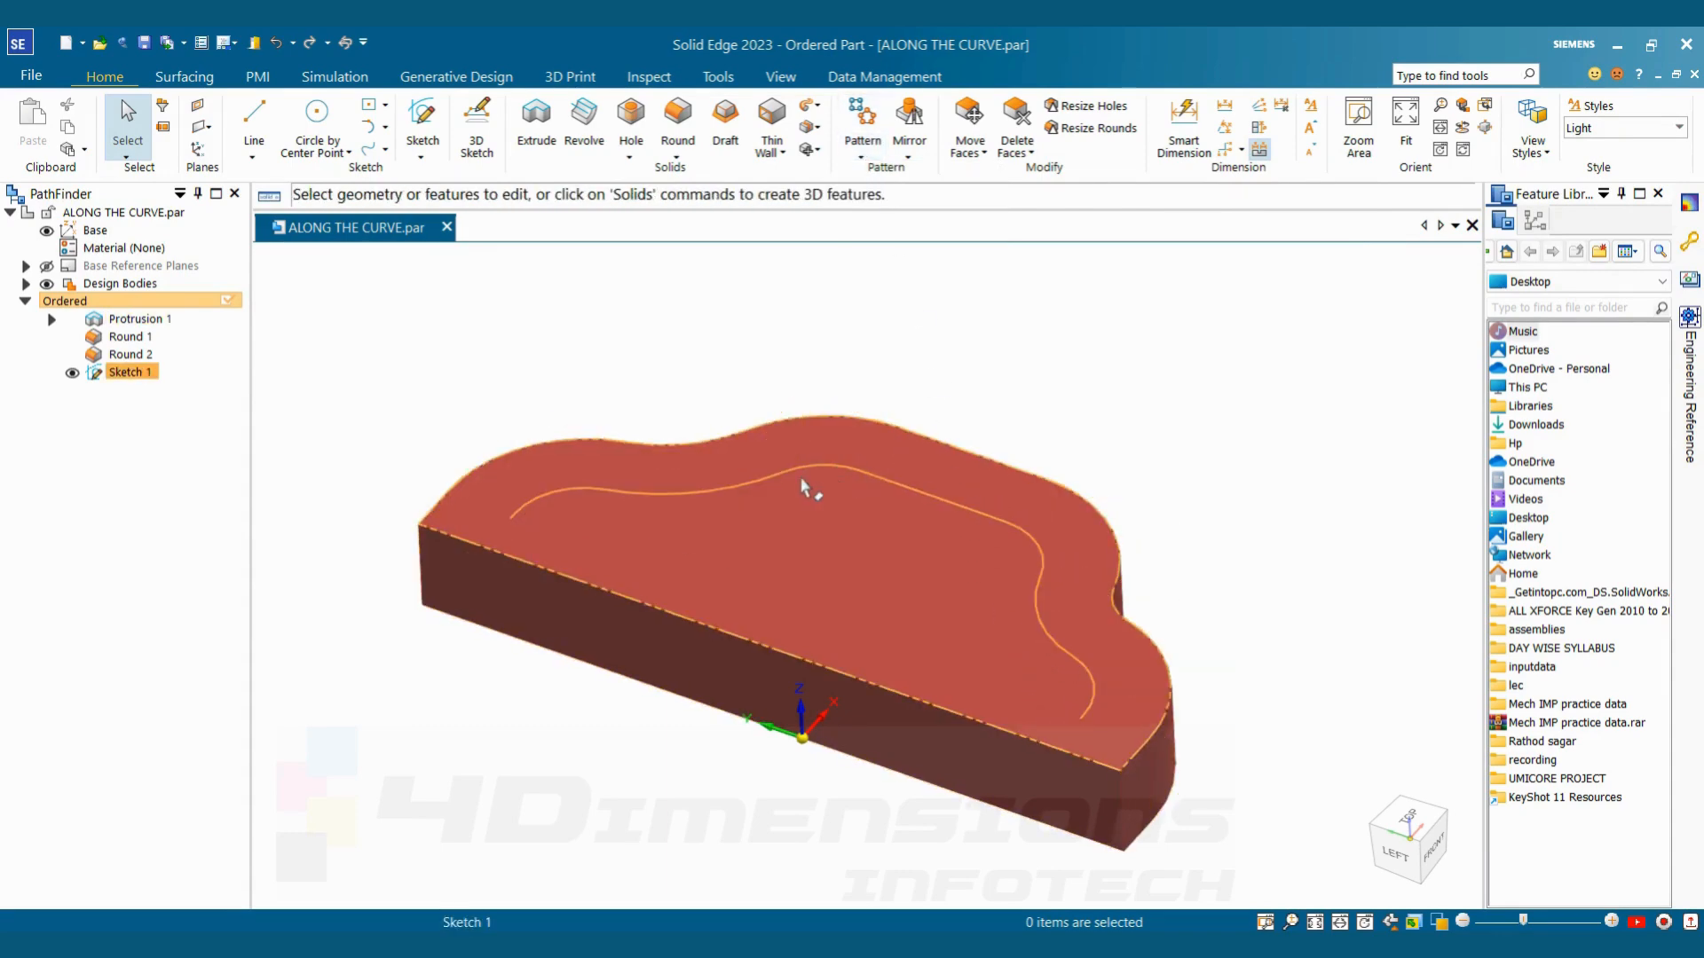
left_click(135, 372)
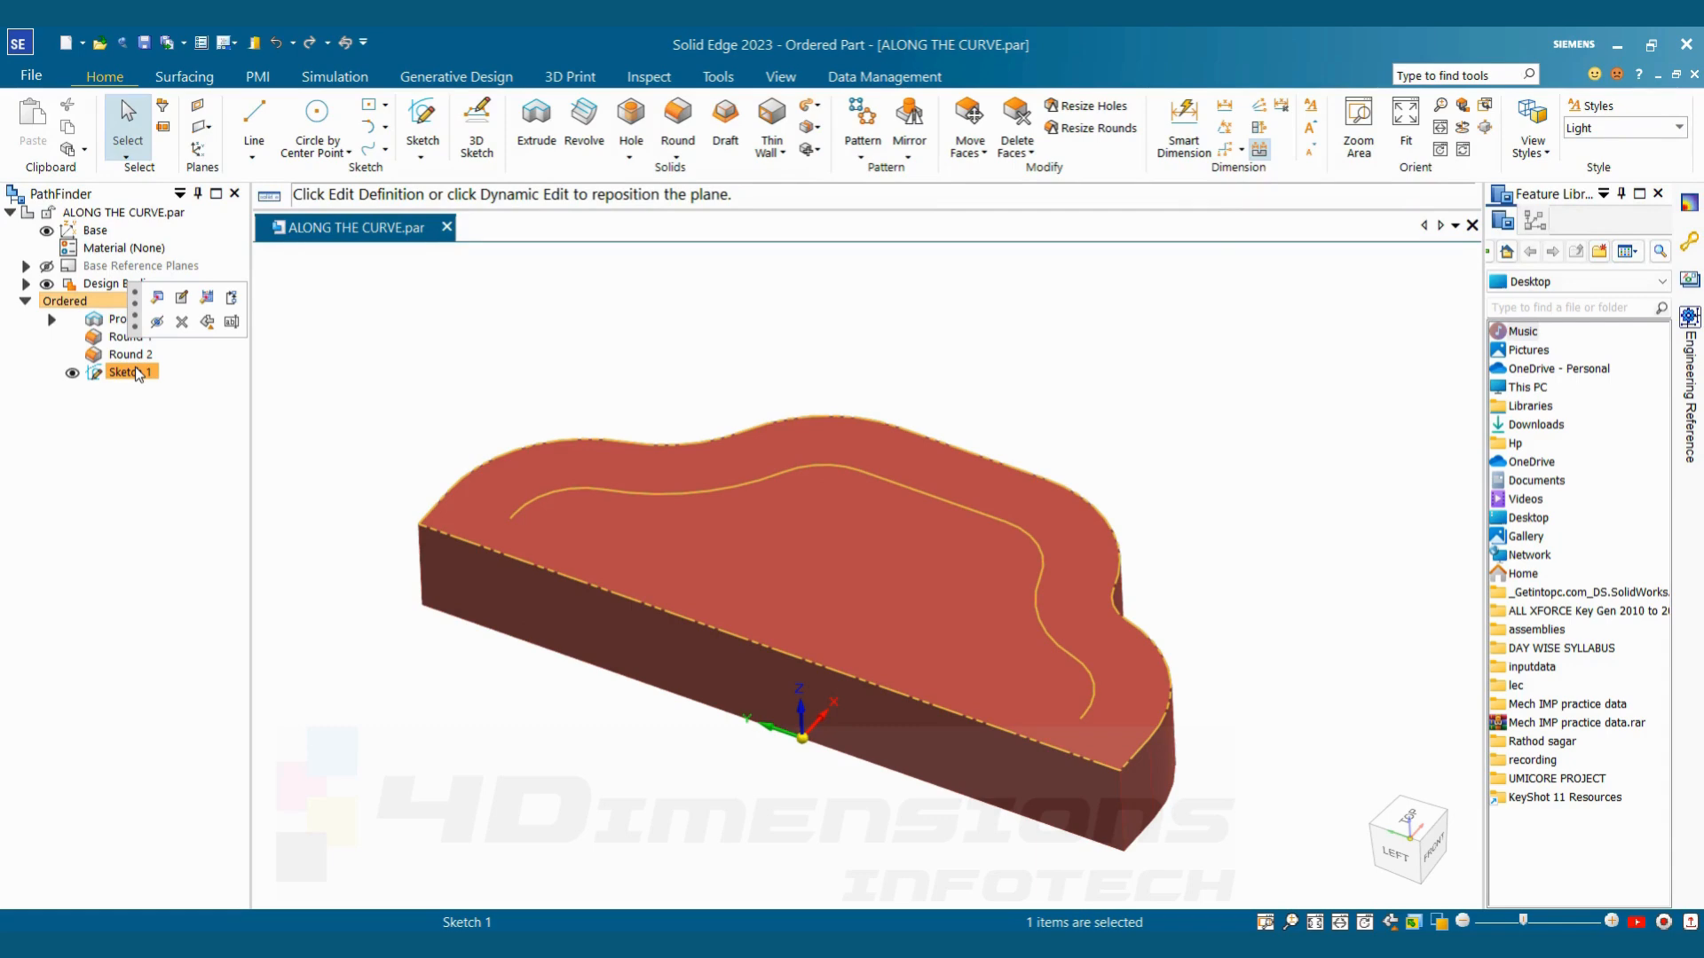
left_click(373, 373)
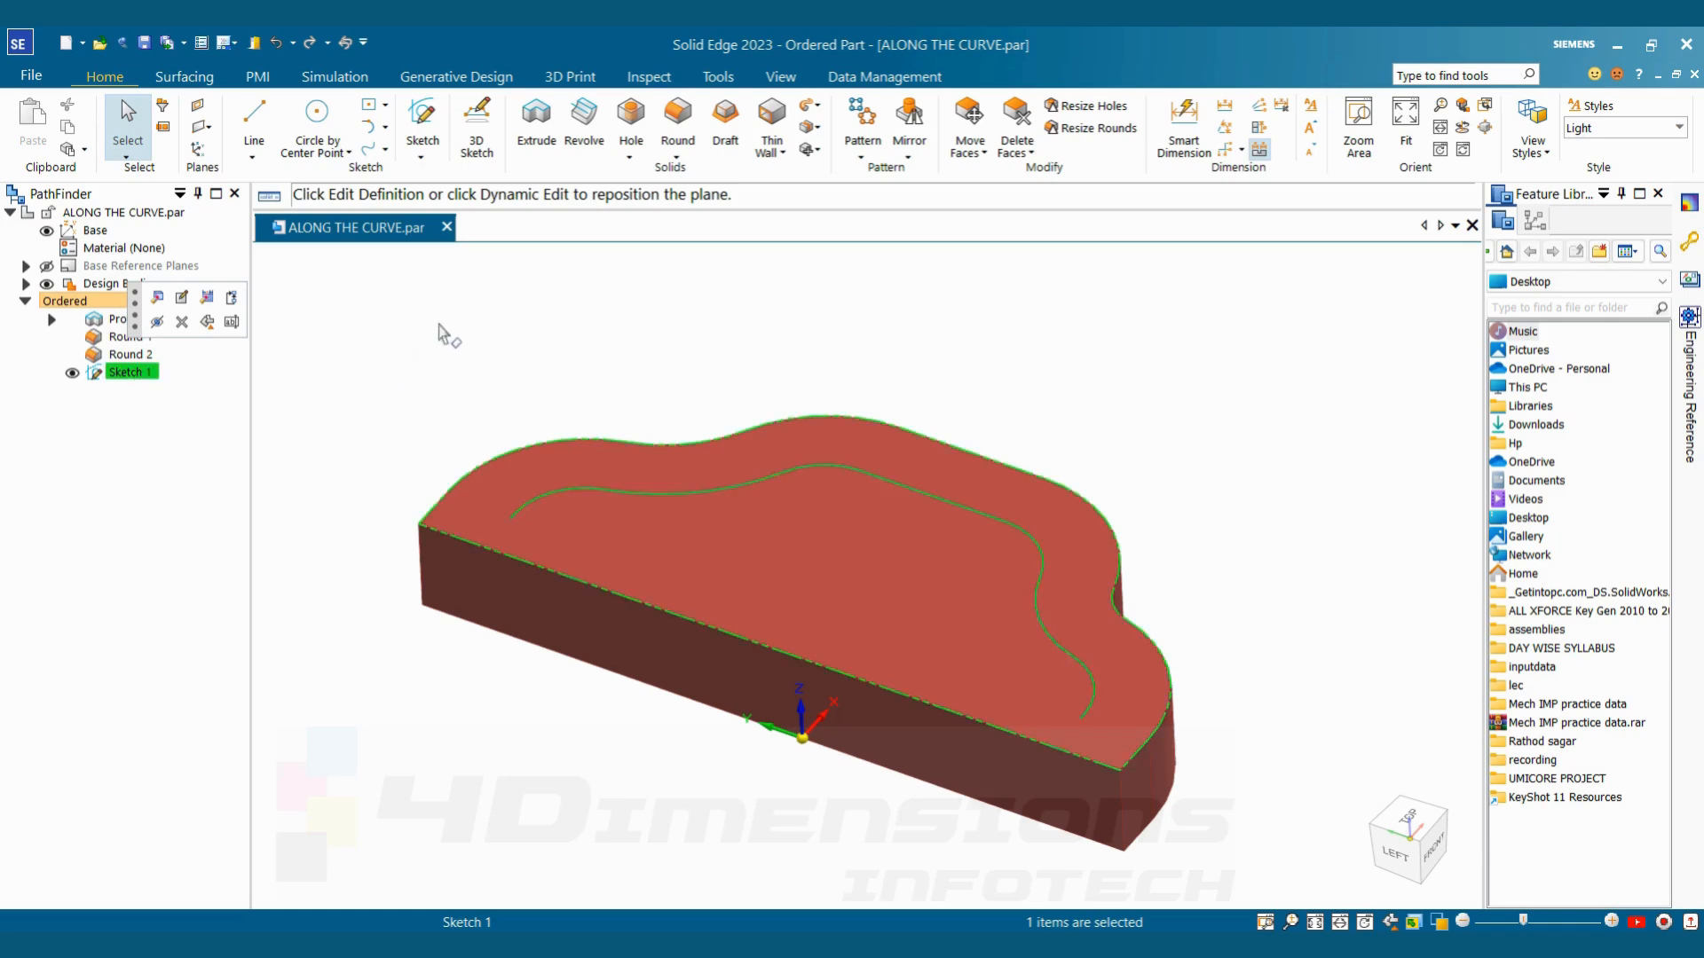
Start an extrusion on the block's top face and sketch a circle about 8 mm in diameter centred on the guide curve's front endpoint
left_click(540, 127)
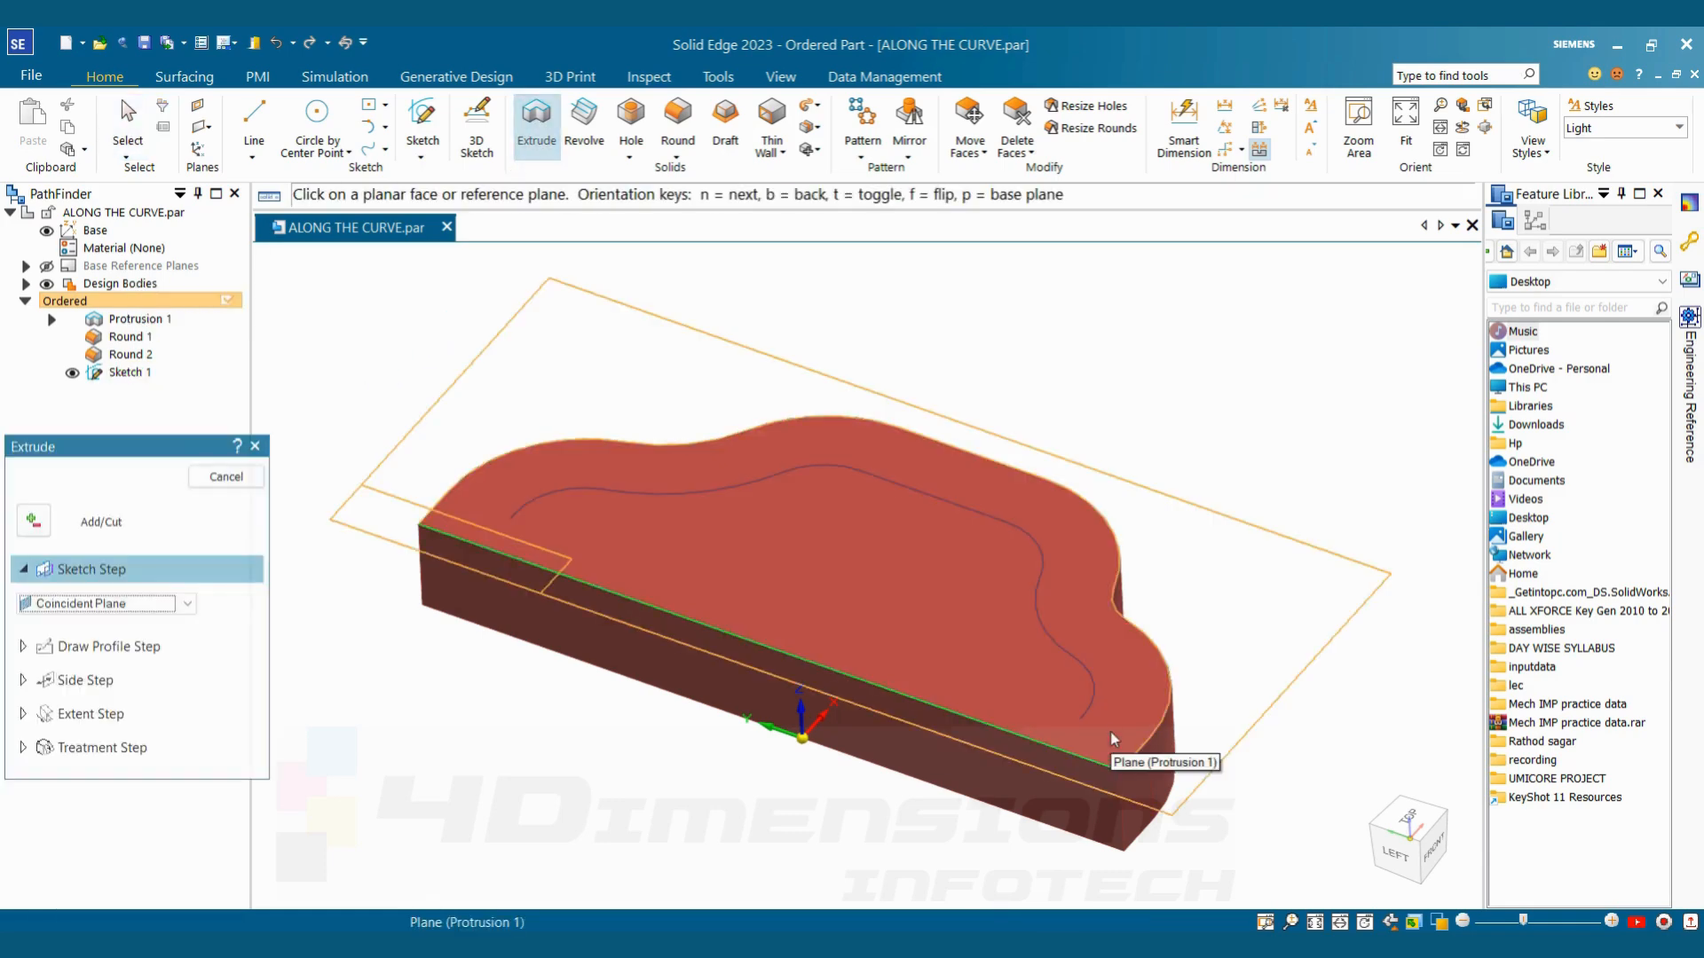
left_click(1111, 732)
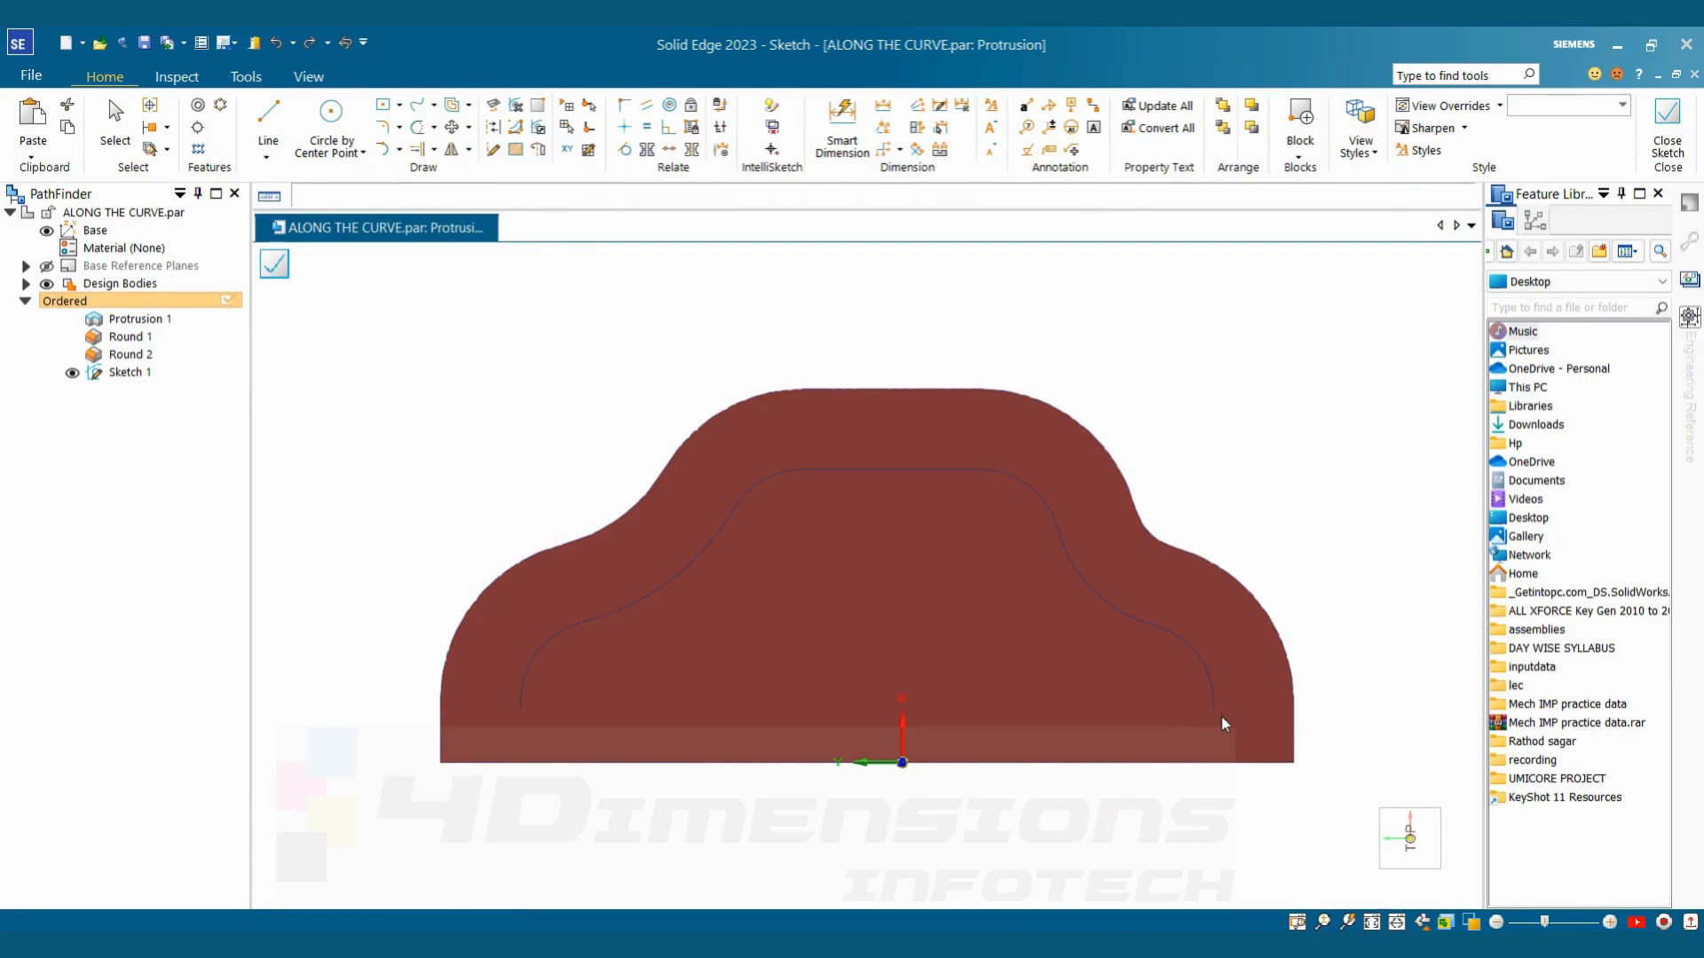
key("l")
scroll(1221, 716, "up", 2)
left_click(1214, 705)
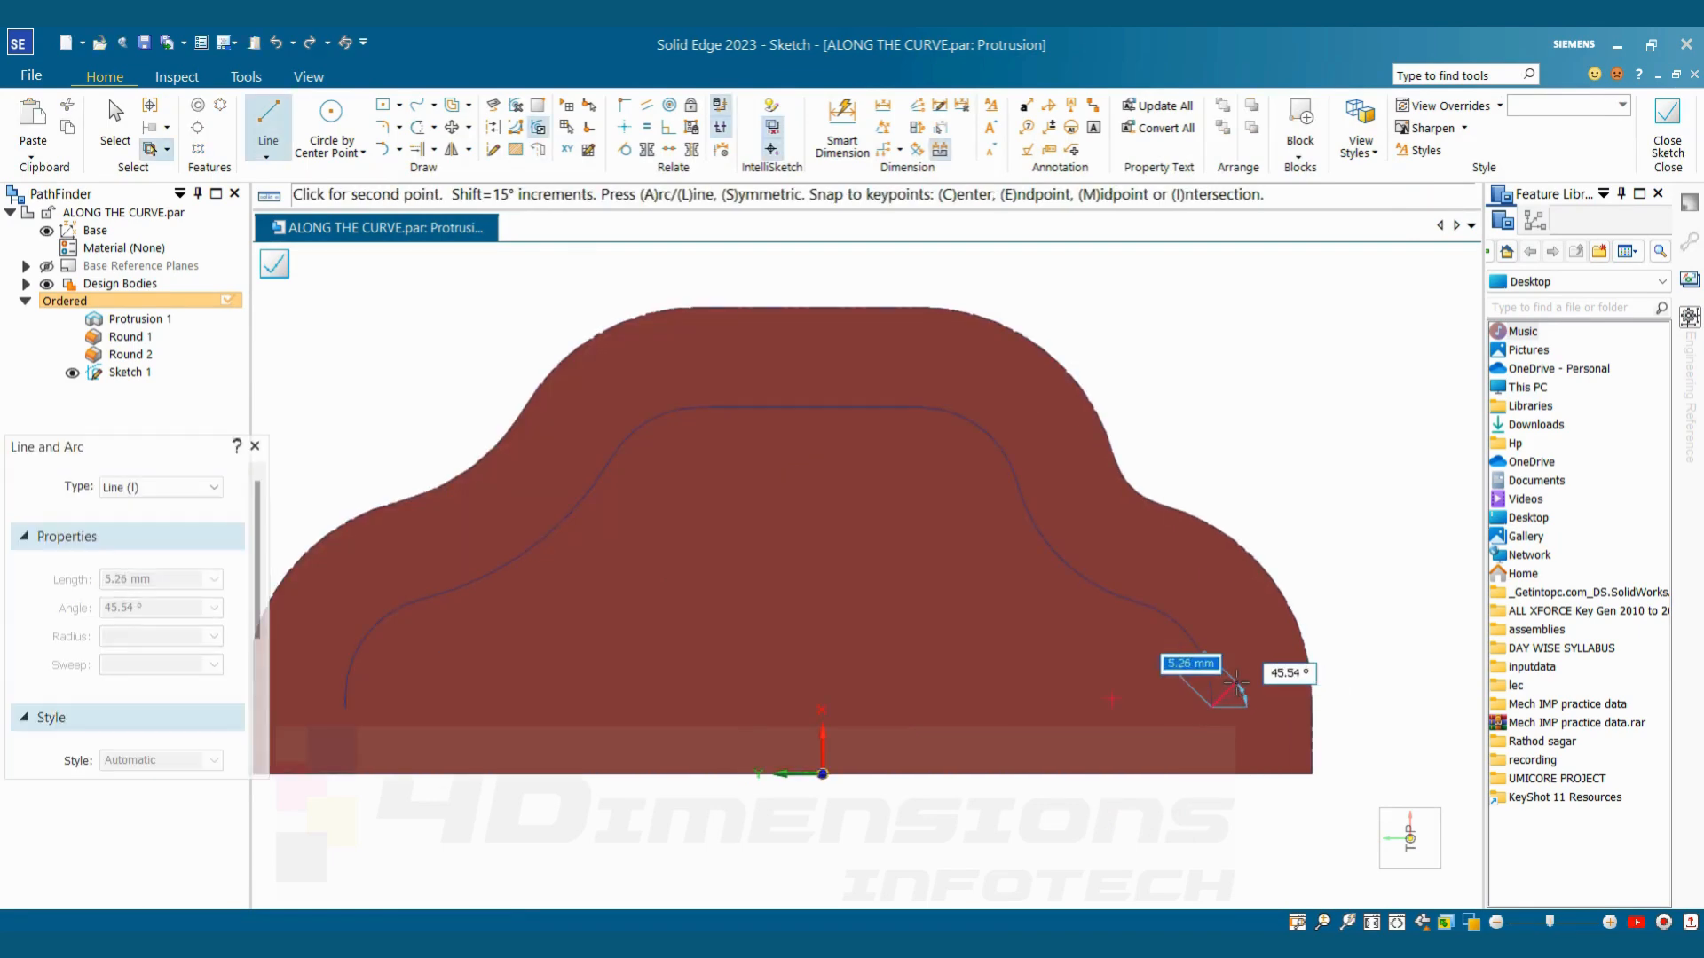
left_click(331, 124)
scroll(1086, 666, "up", 1)
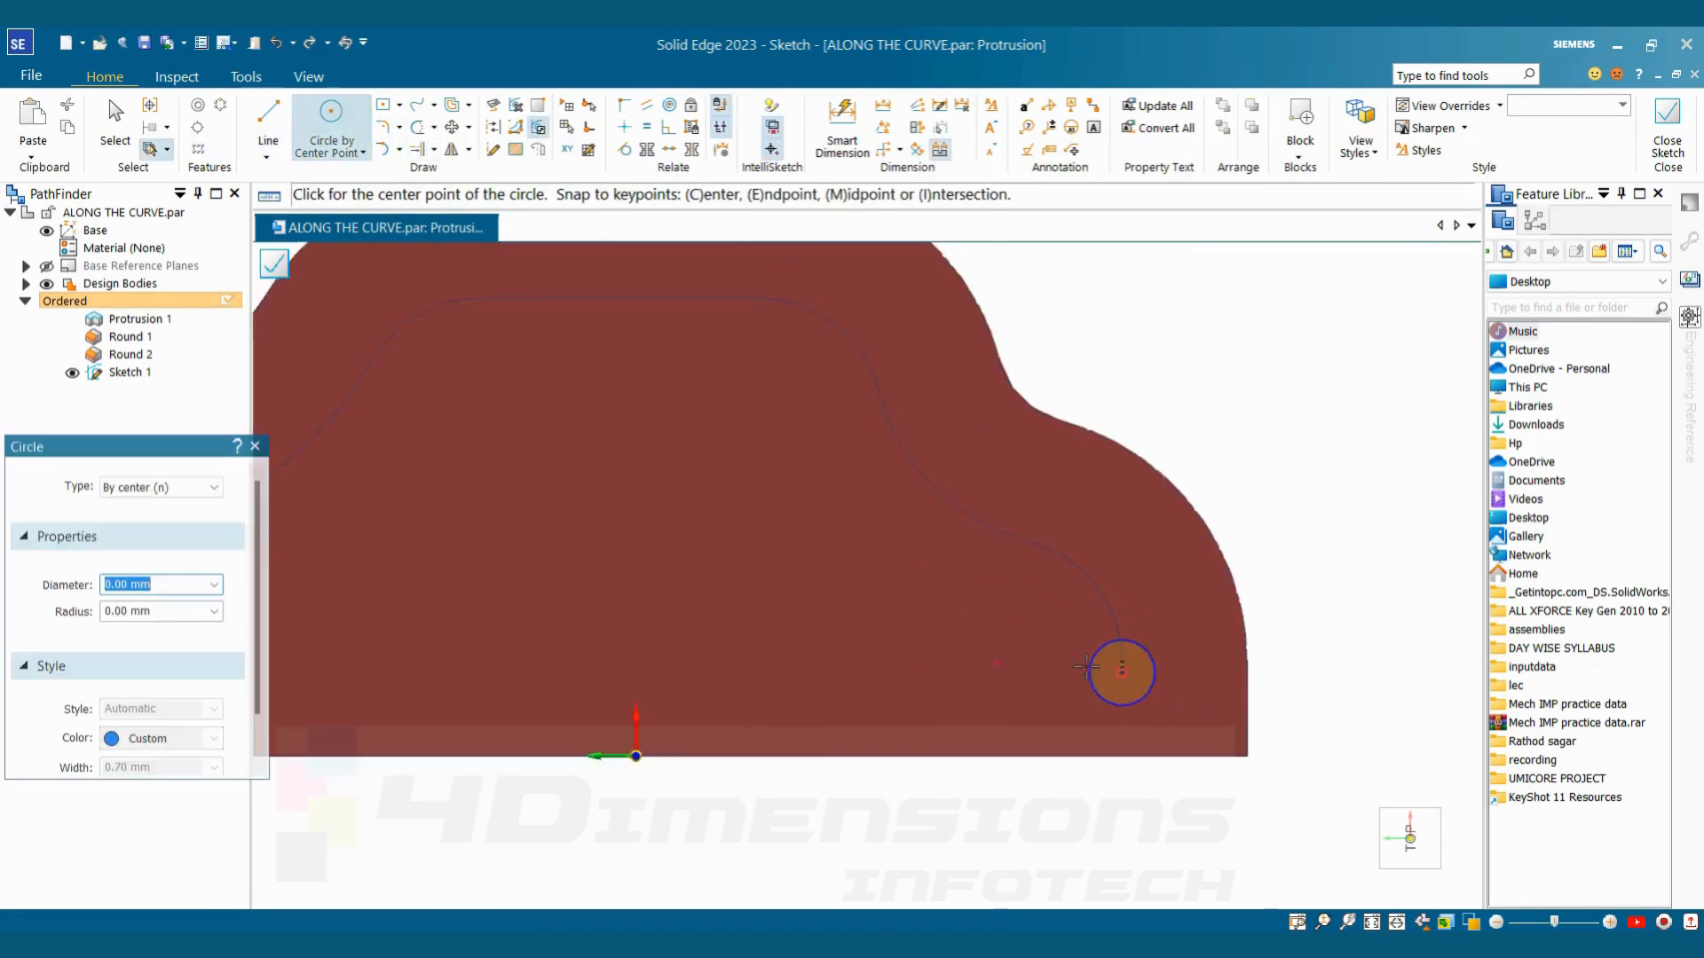
scroll(1086, 666, "down", 2)
scroll(1135, 684, "up", 3)
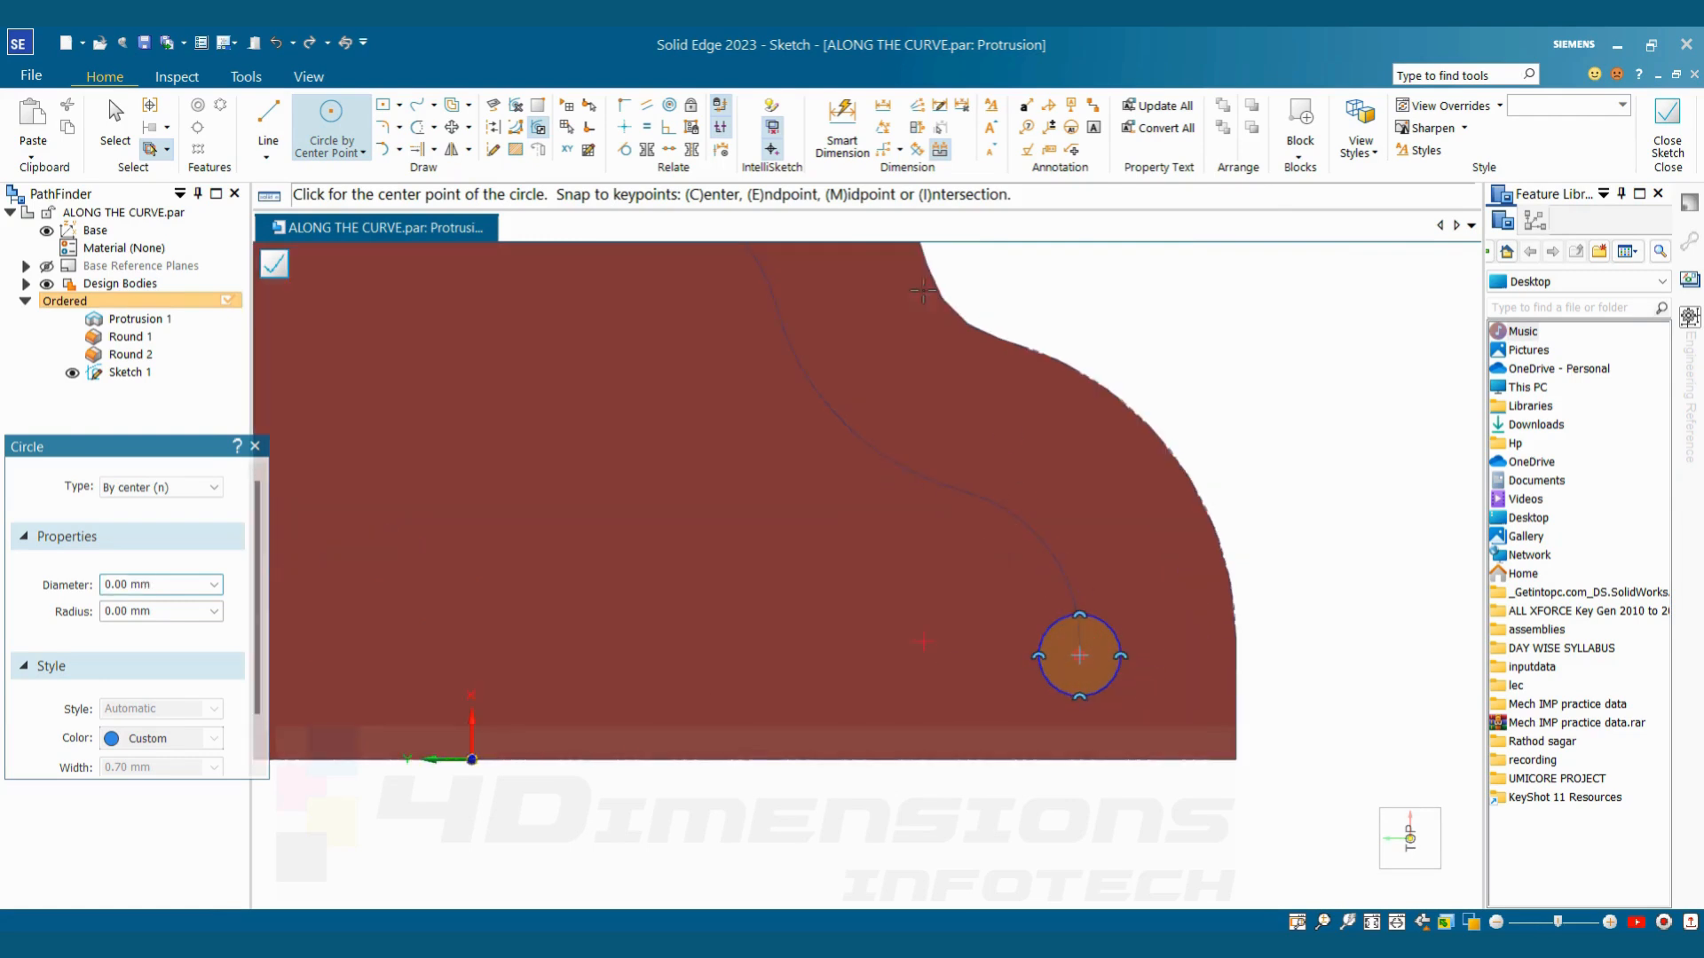
Dimension the circle's diameter to 5 mm, suppress the auto-scale message for this session, and close the sketch
left_click(849, 142)
left_click(1120, 650)
left_click(1267, 494)
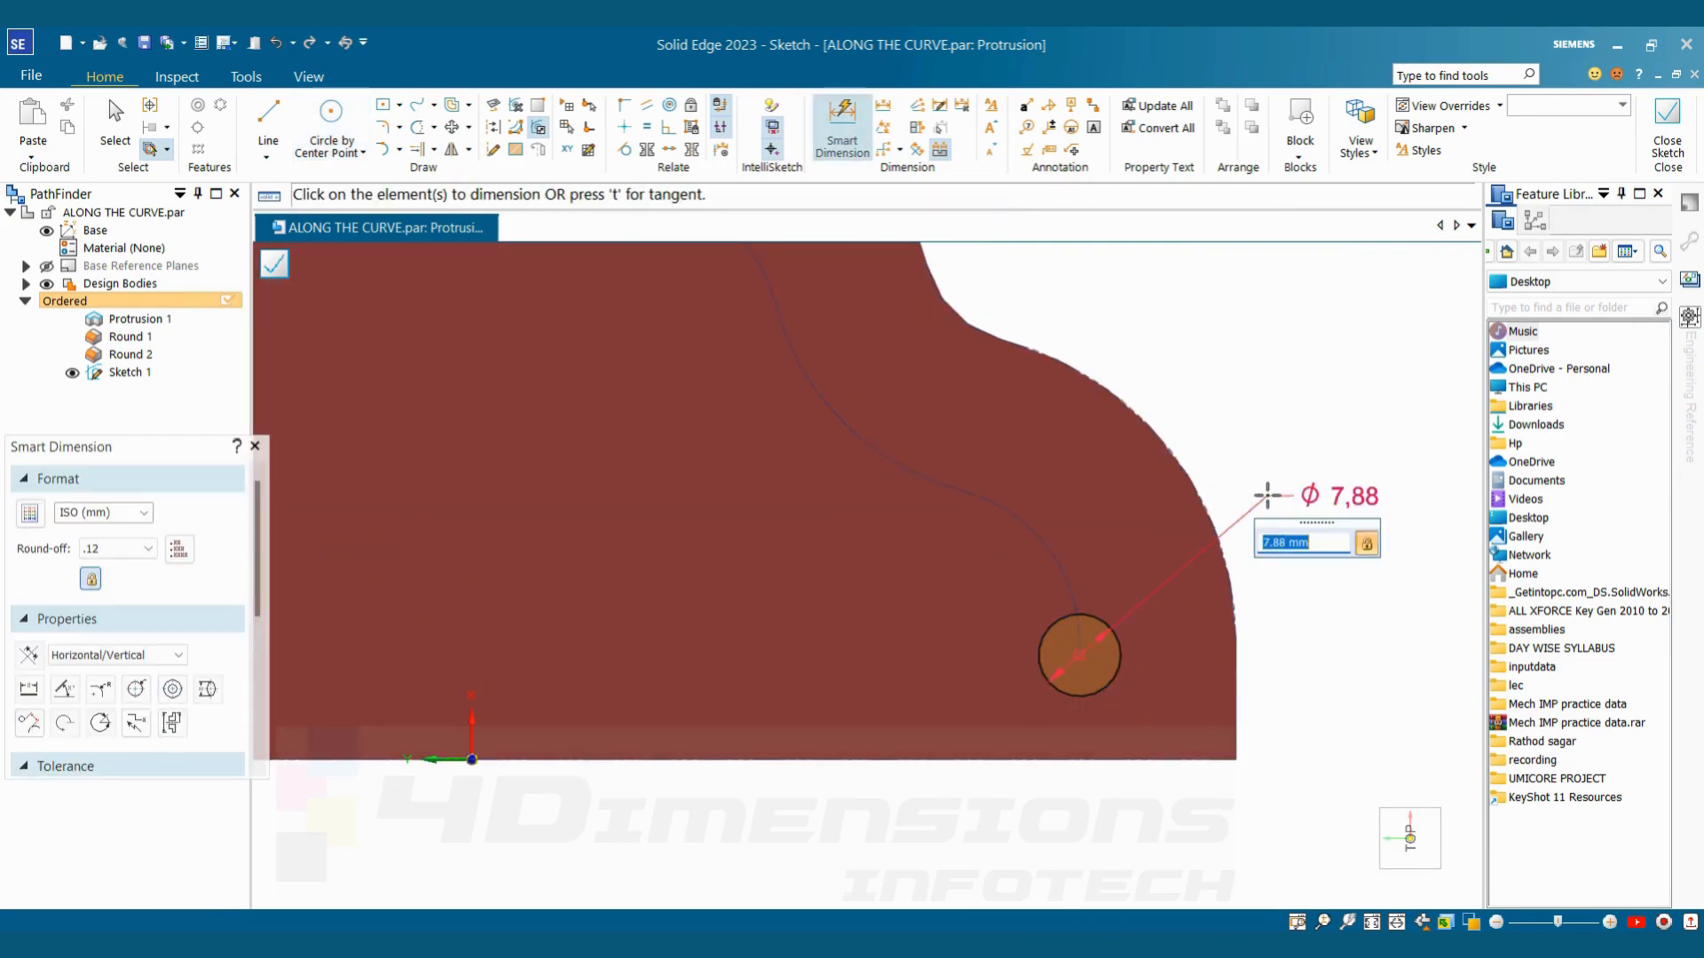
type("5")
key("Return")
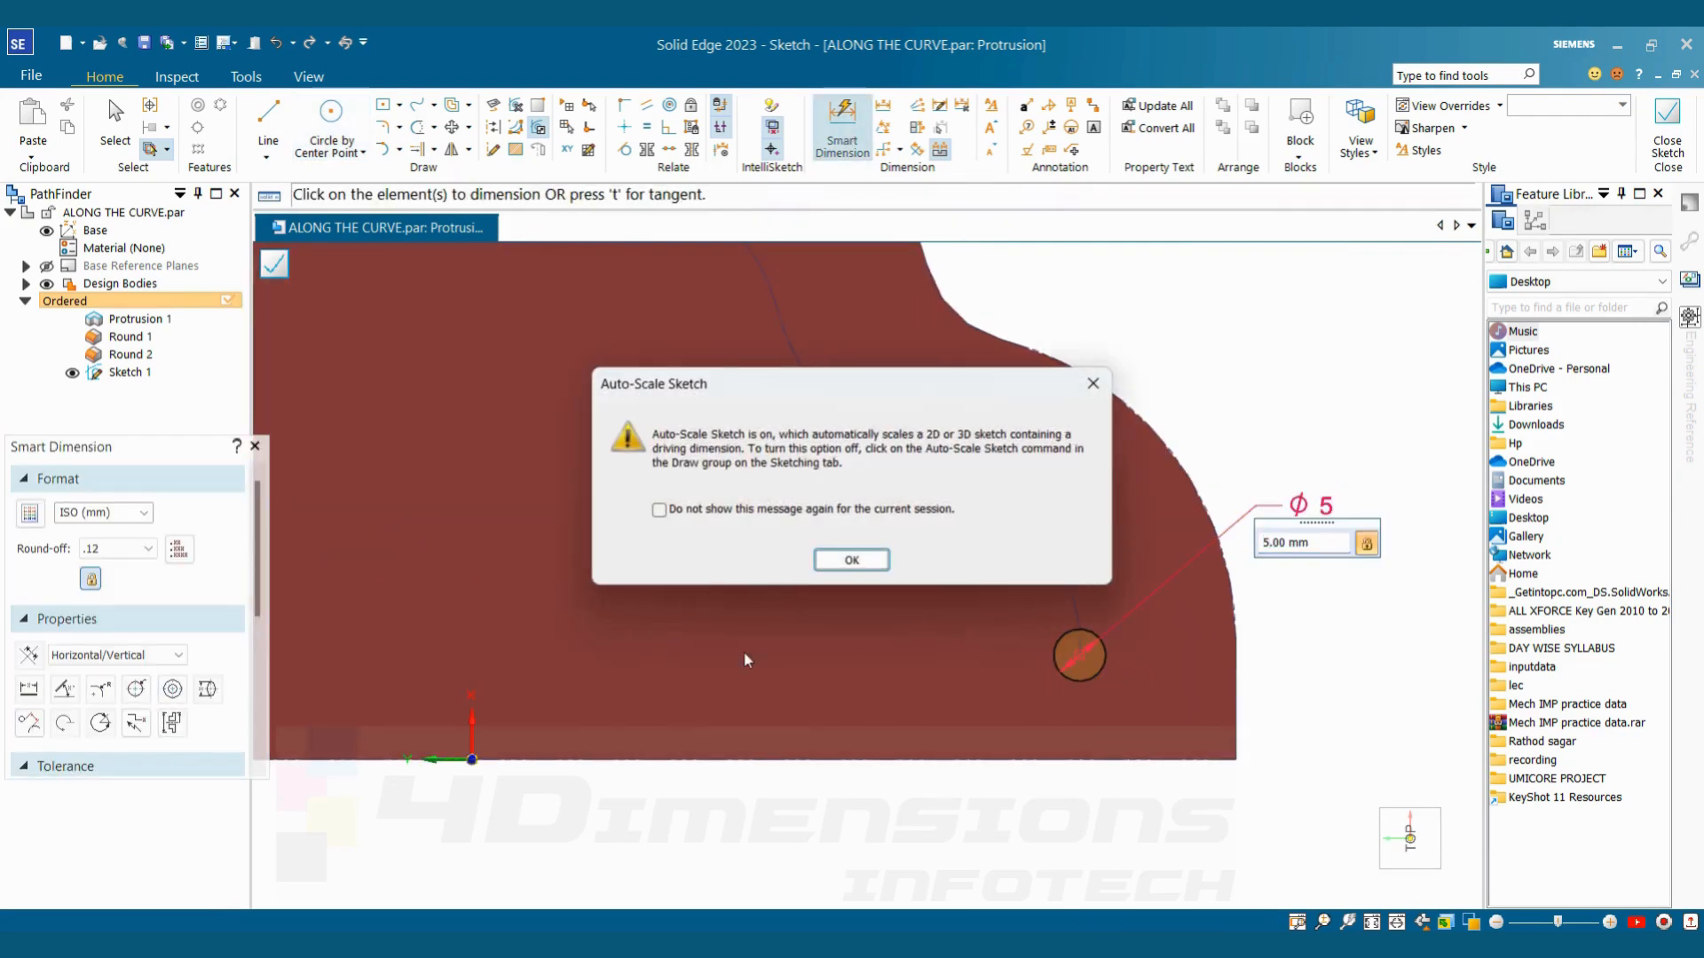
left_click(657, 510)
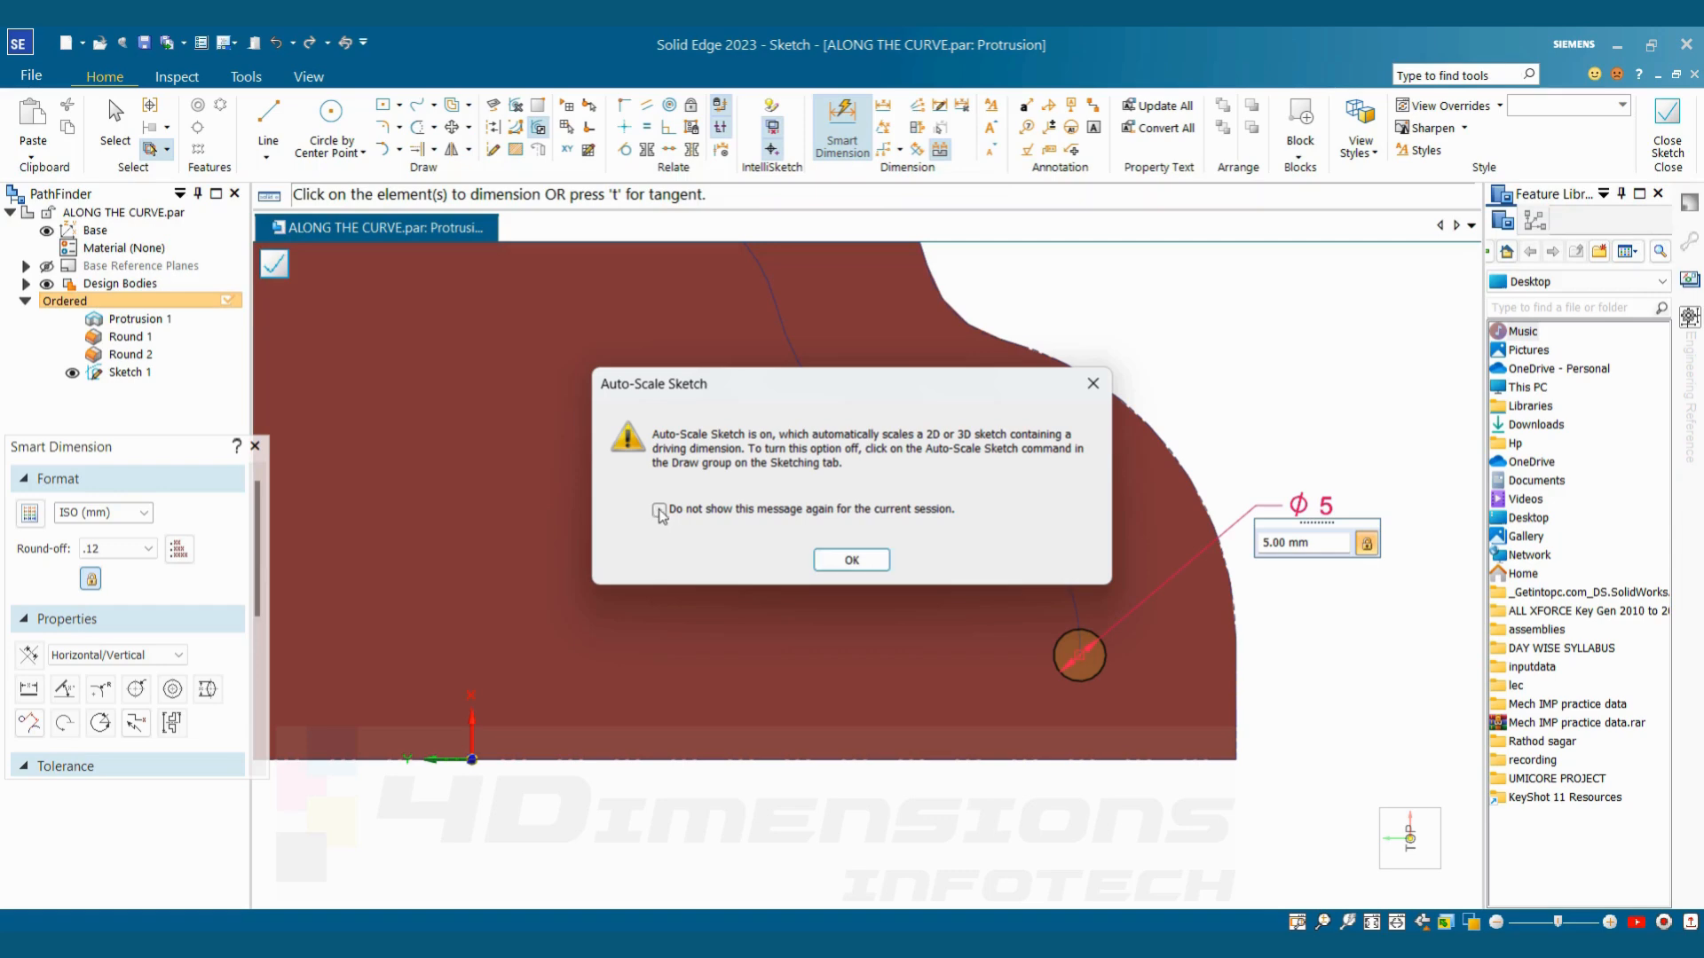
left_click(849, 563)
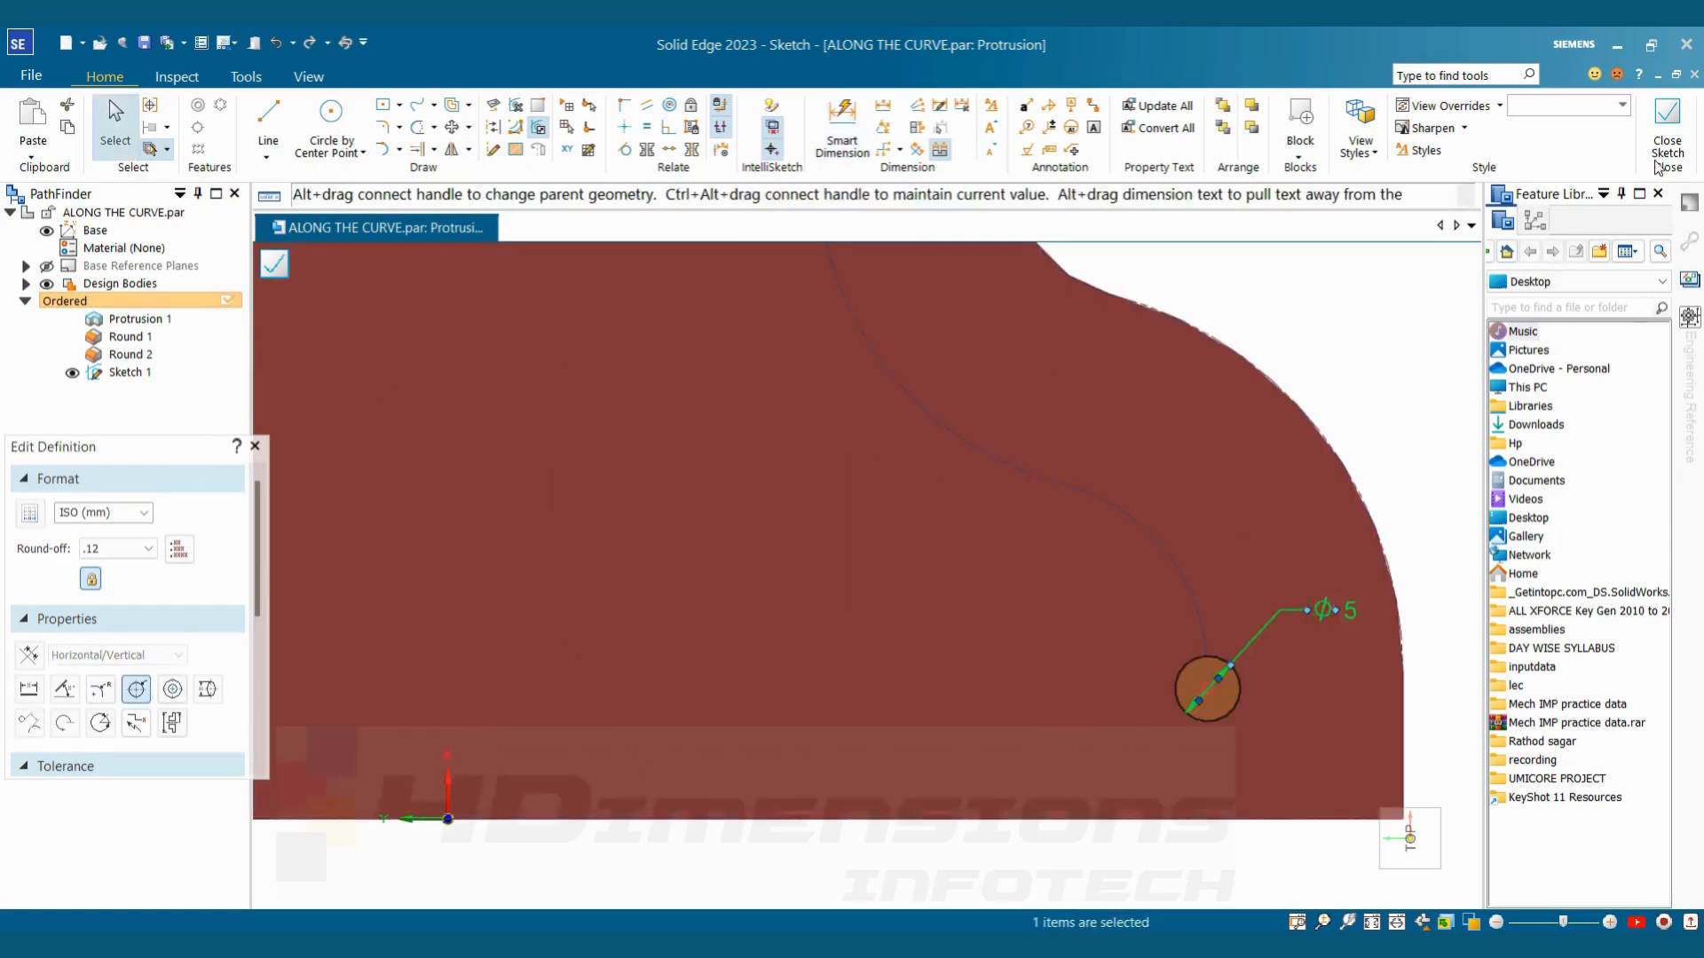
left_click(1668, 141)
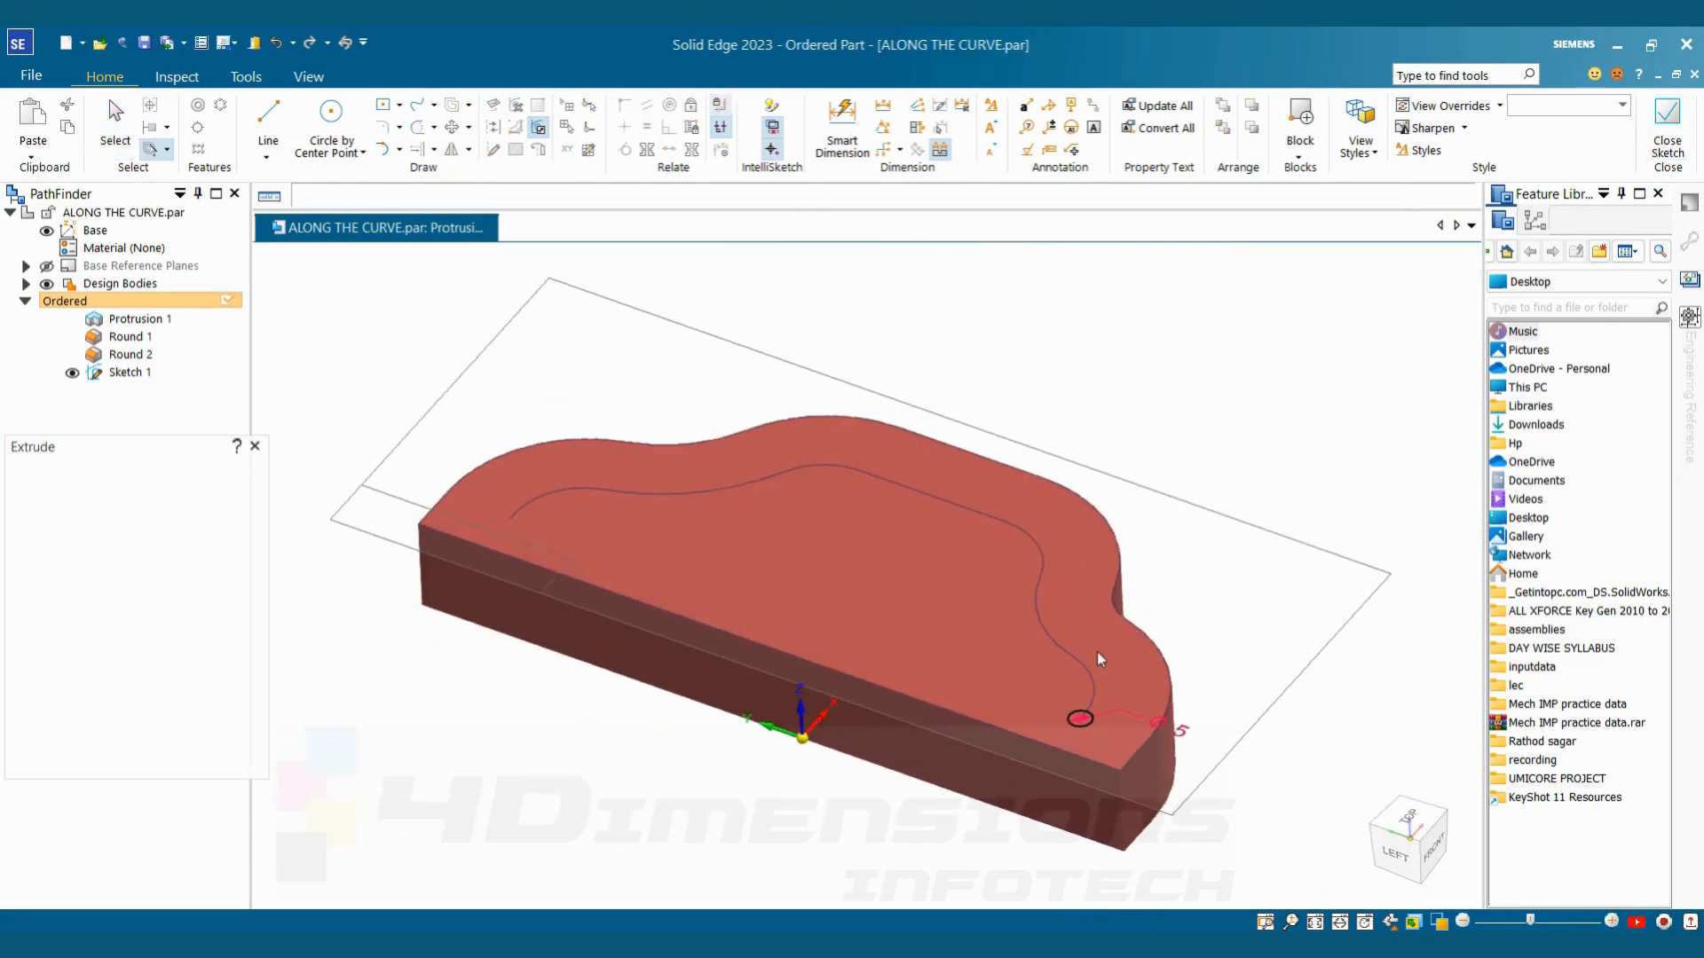
Extrude the circle upward as a pin and set its height to 25 mm
left_click(1079, 630)
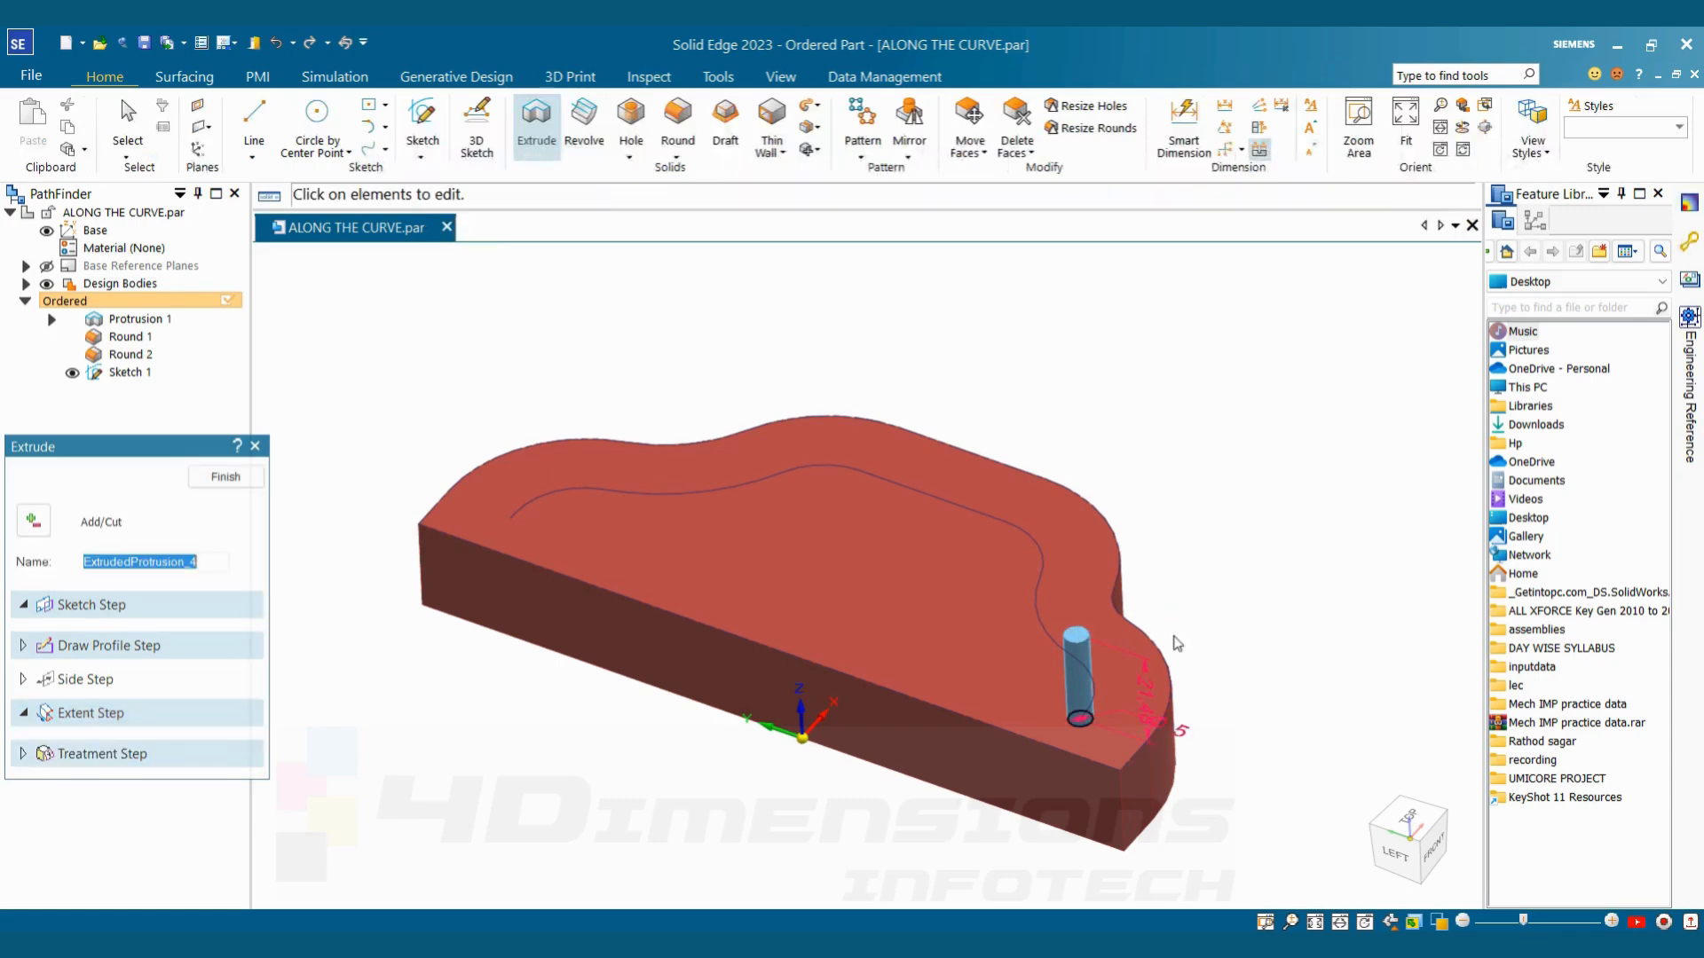
left_click(1149, 691)
left_click(1149, 689)
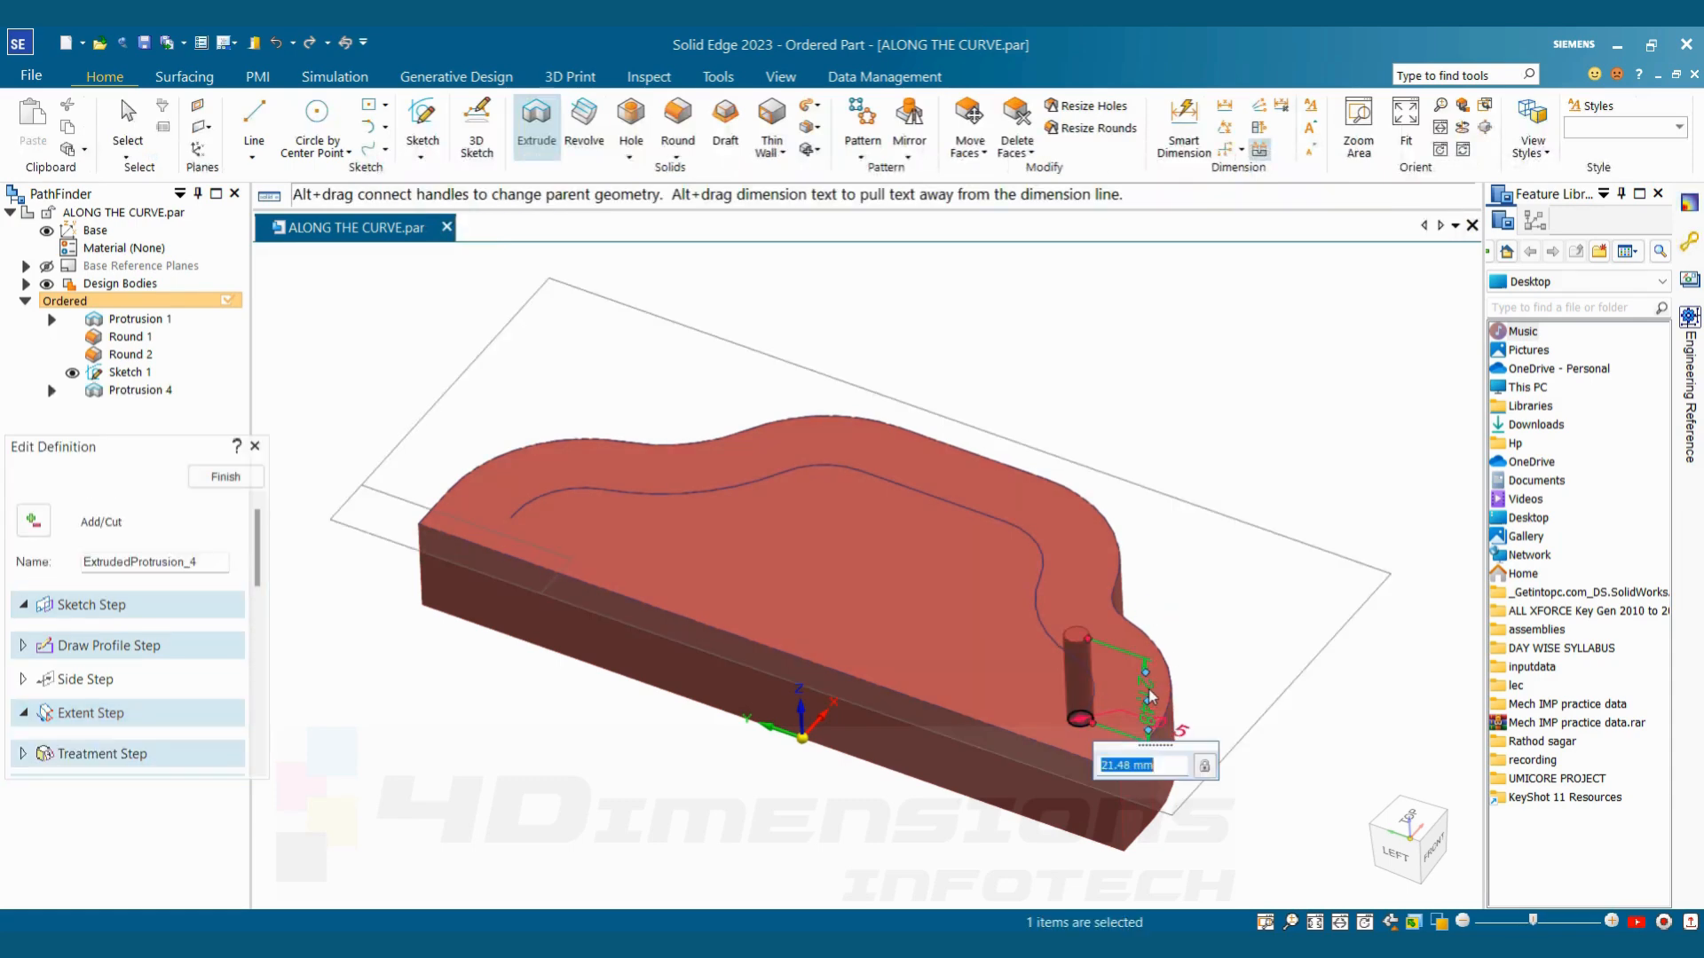
type("25")
key("Return")
left_click(238, 480)
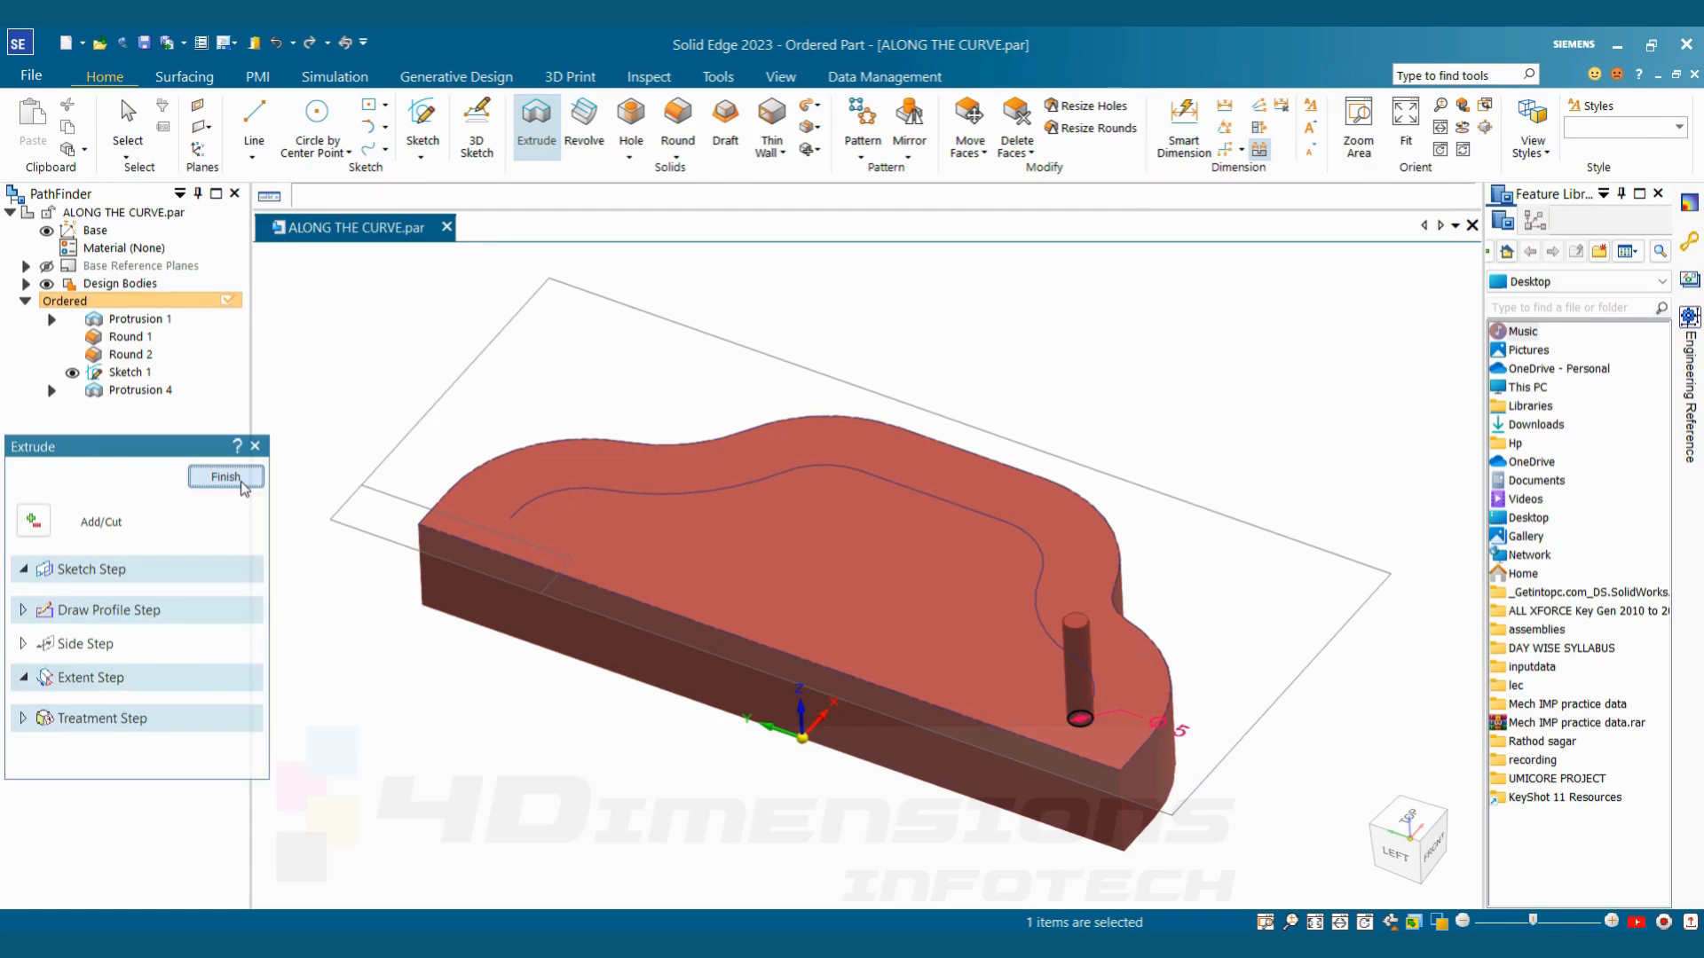
left_click(239, 480)
middle_click_drag(1167, 691, 803, 529)
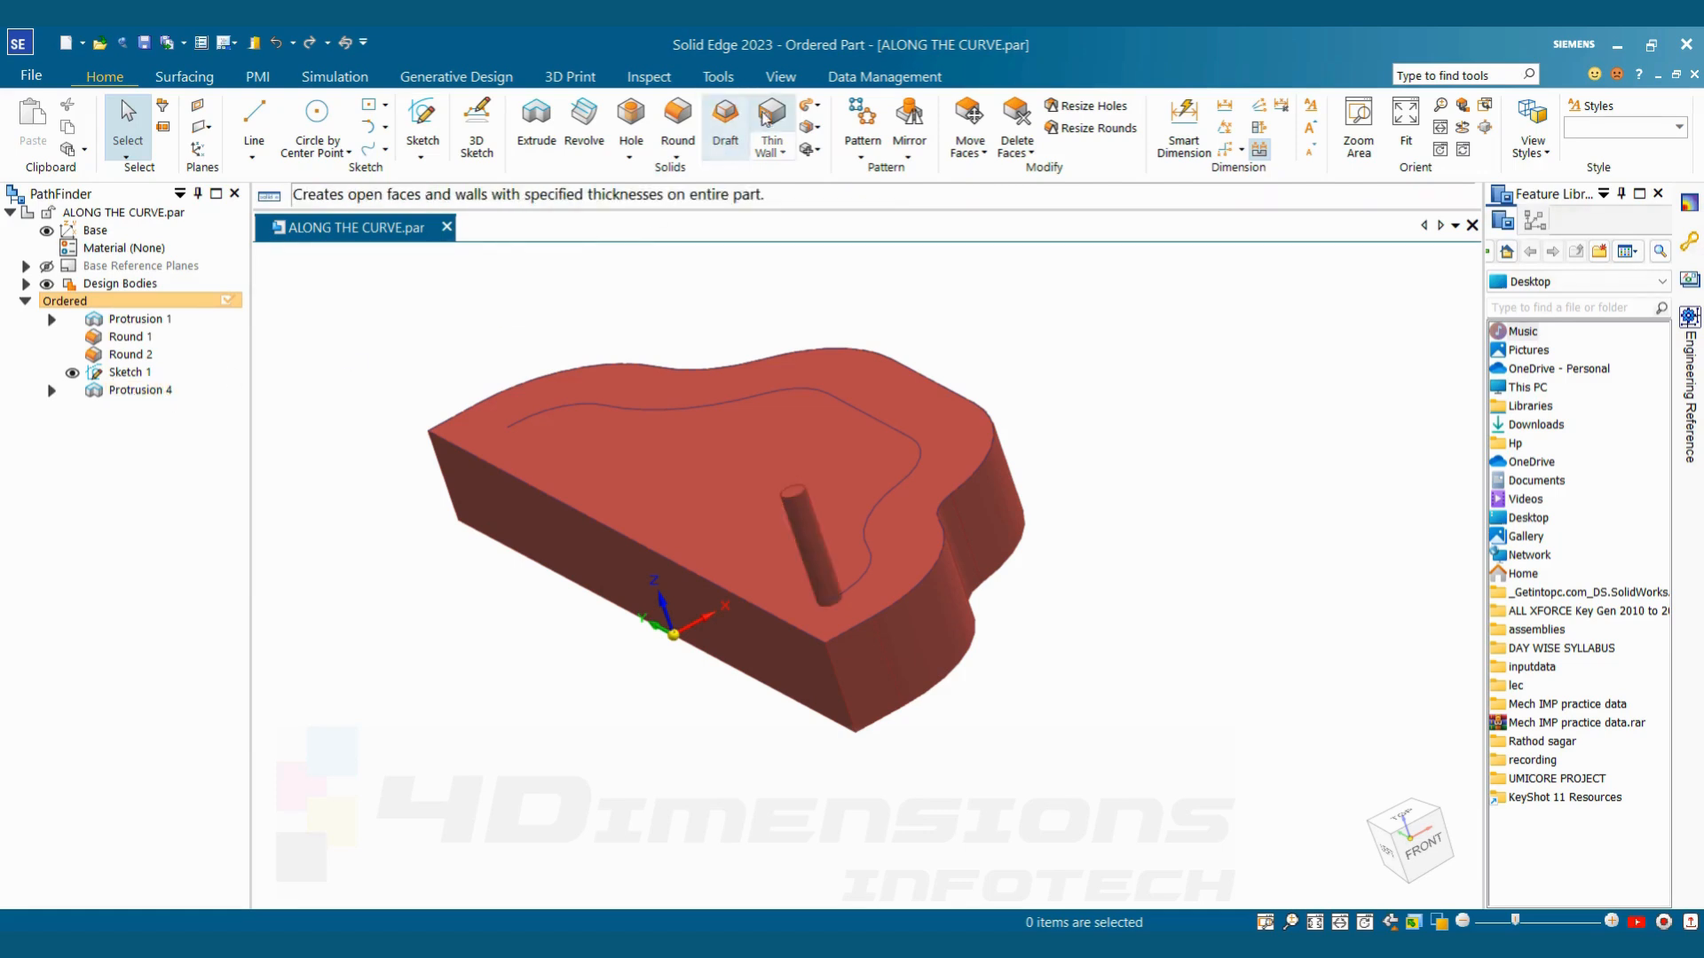
Paint the pin feature with the Silver style using Part Painter
left_click(781, 76)
left_click(792, 150)
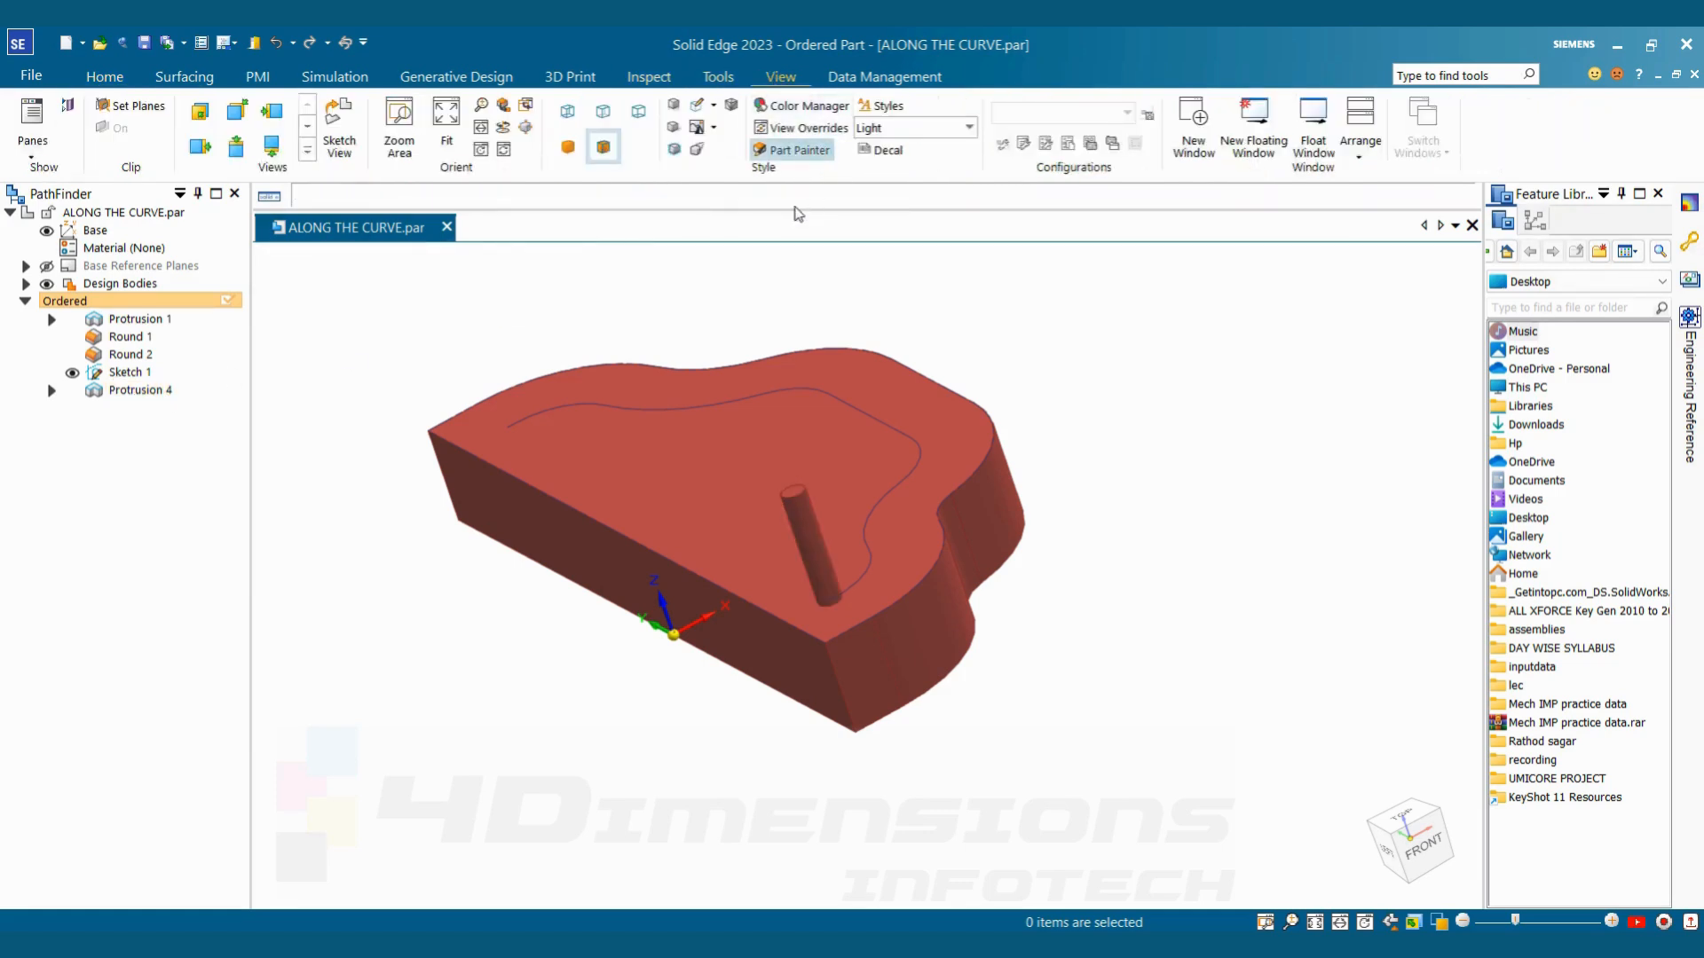
left_click(142, 513)
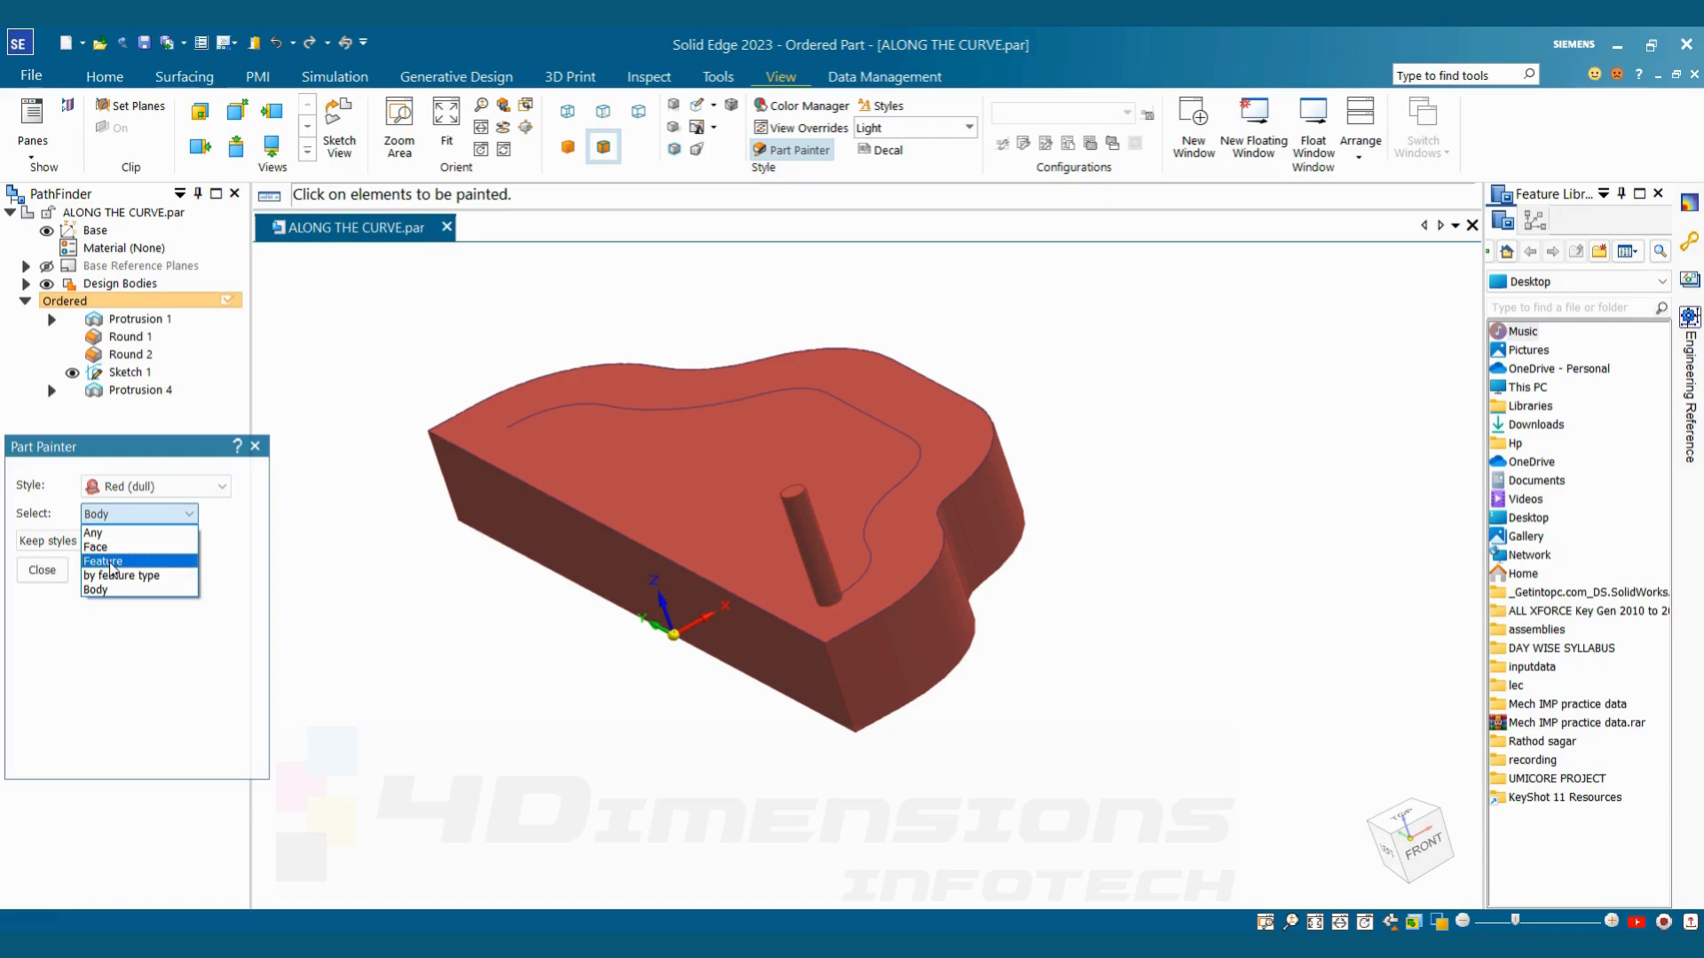
left_click(112, 562)
left_click(142, 487)
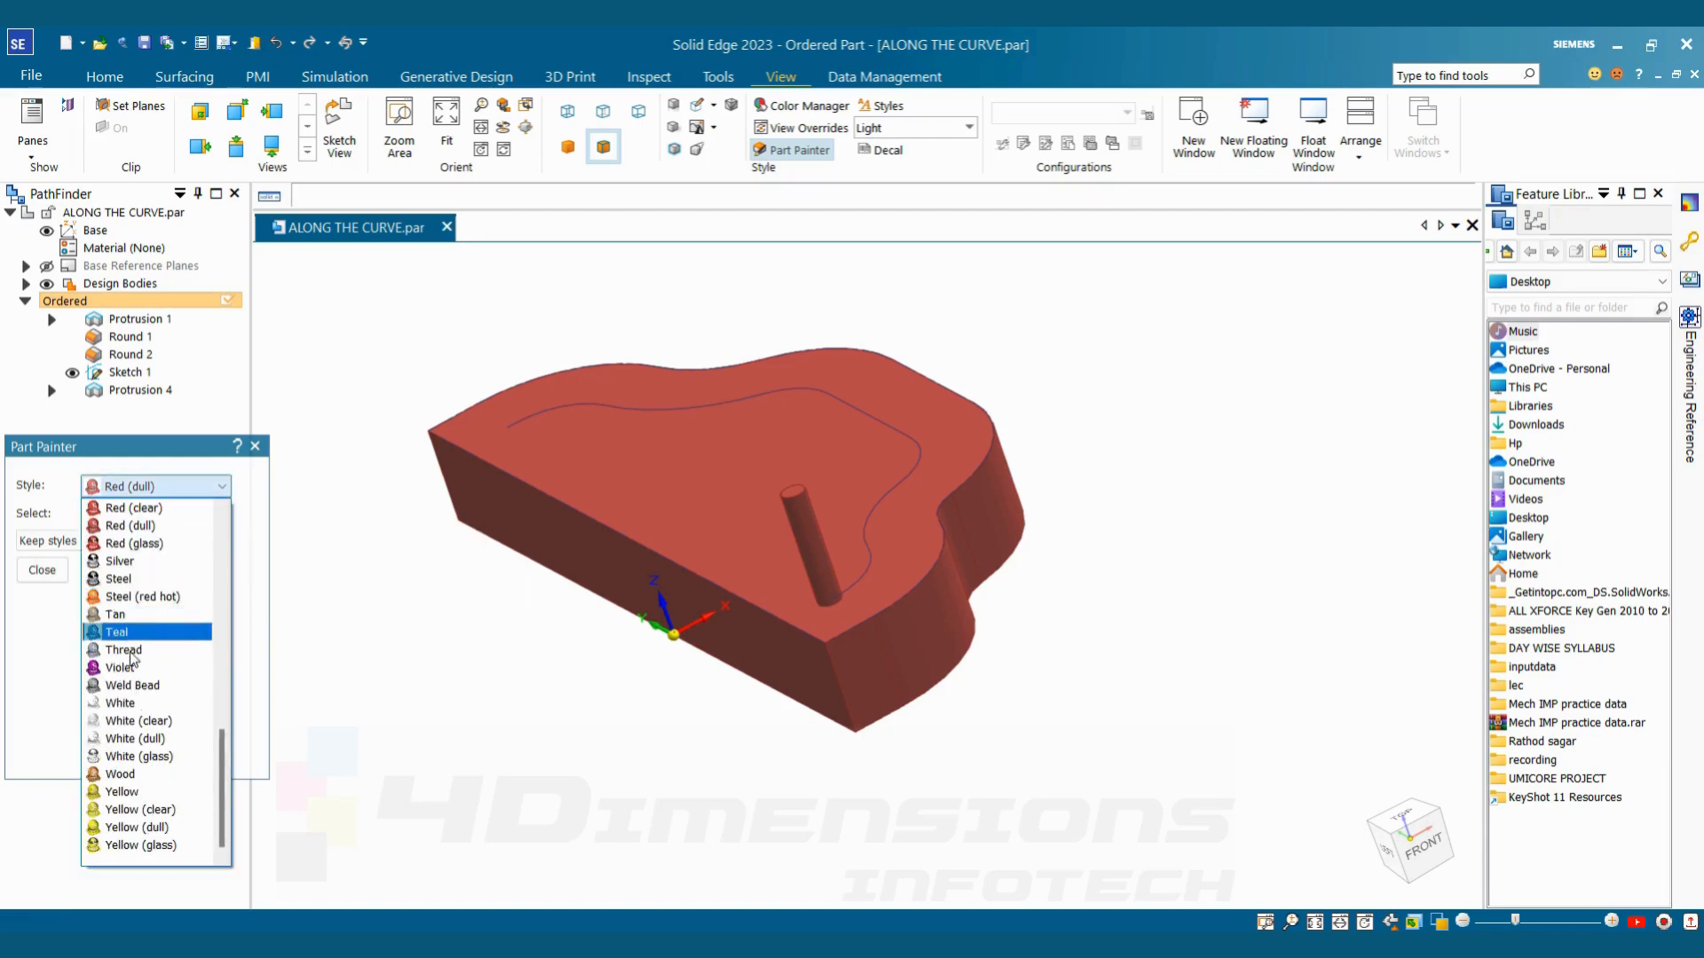
left_click(124, 562)
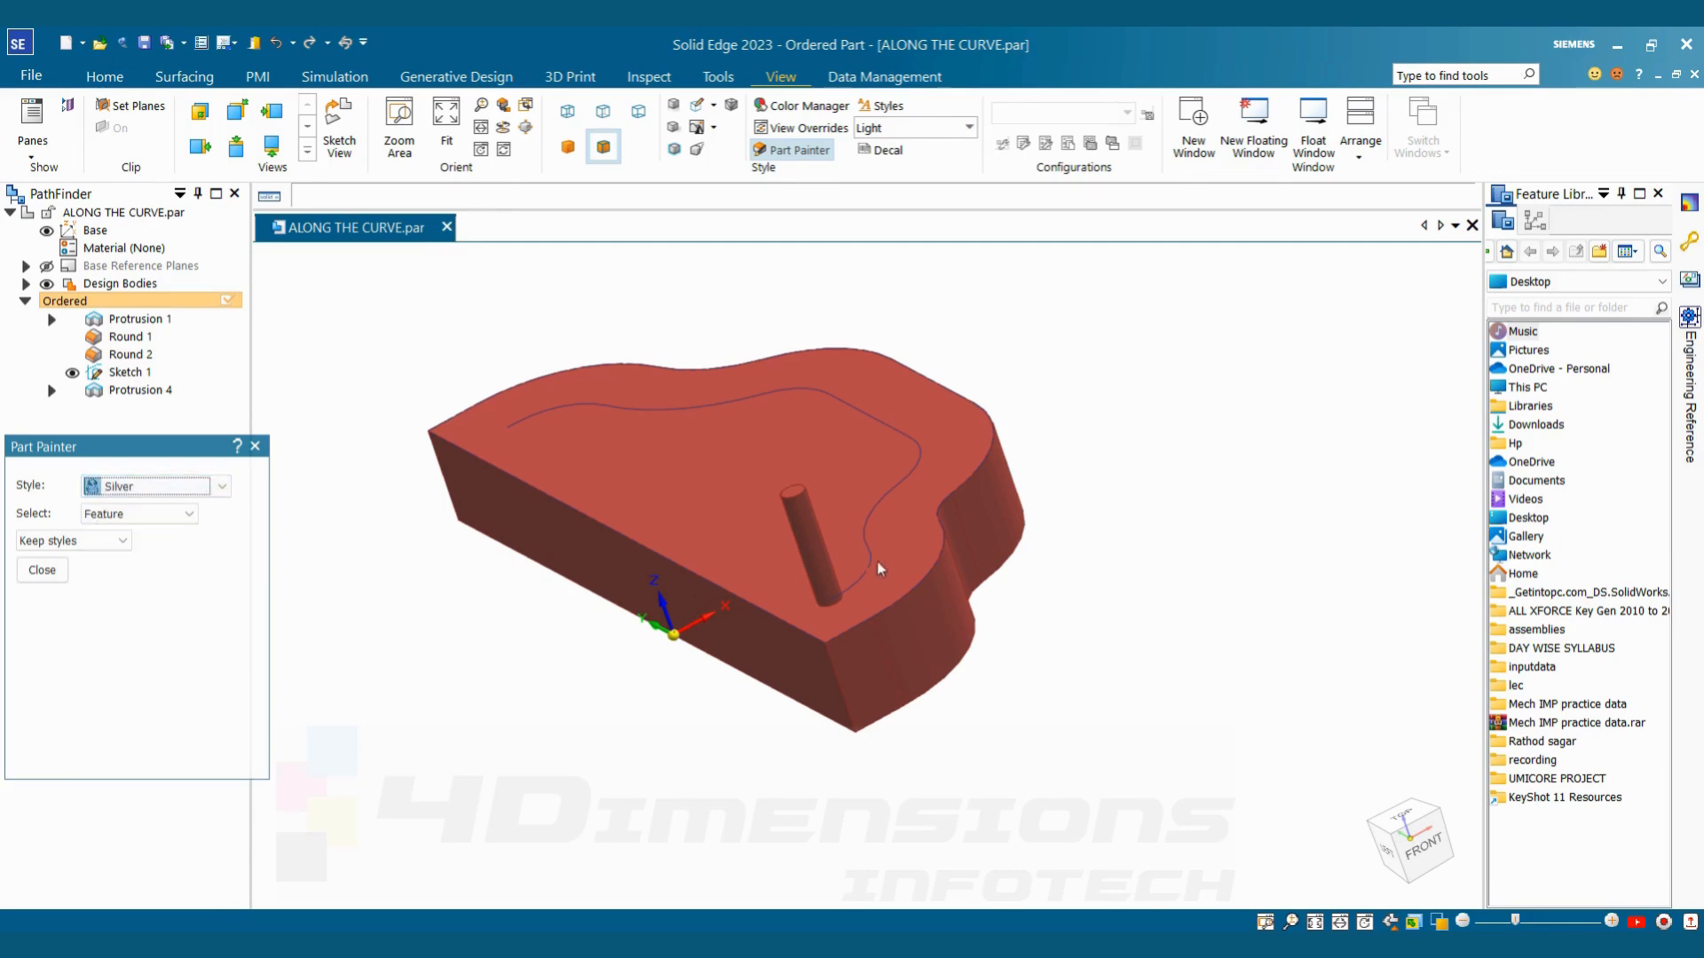
left_click(806, 539)
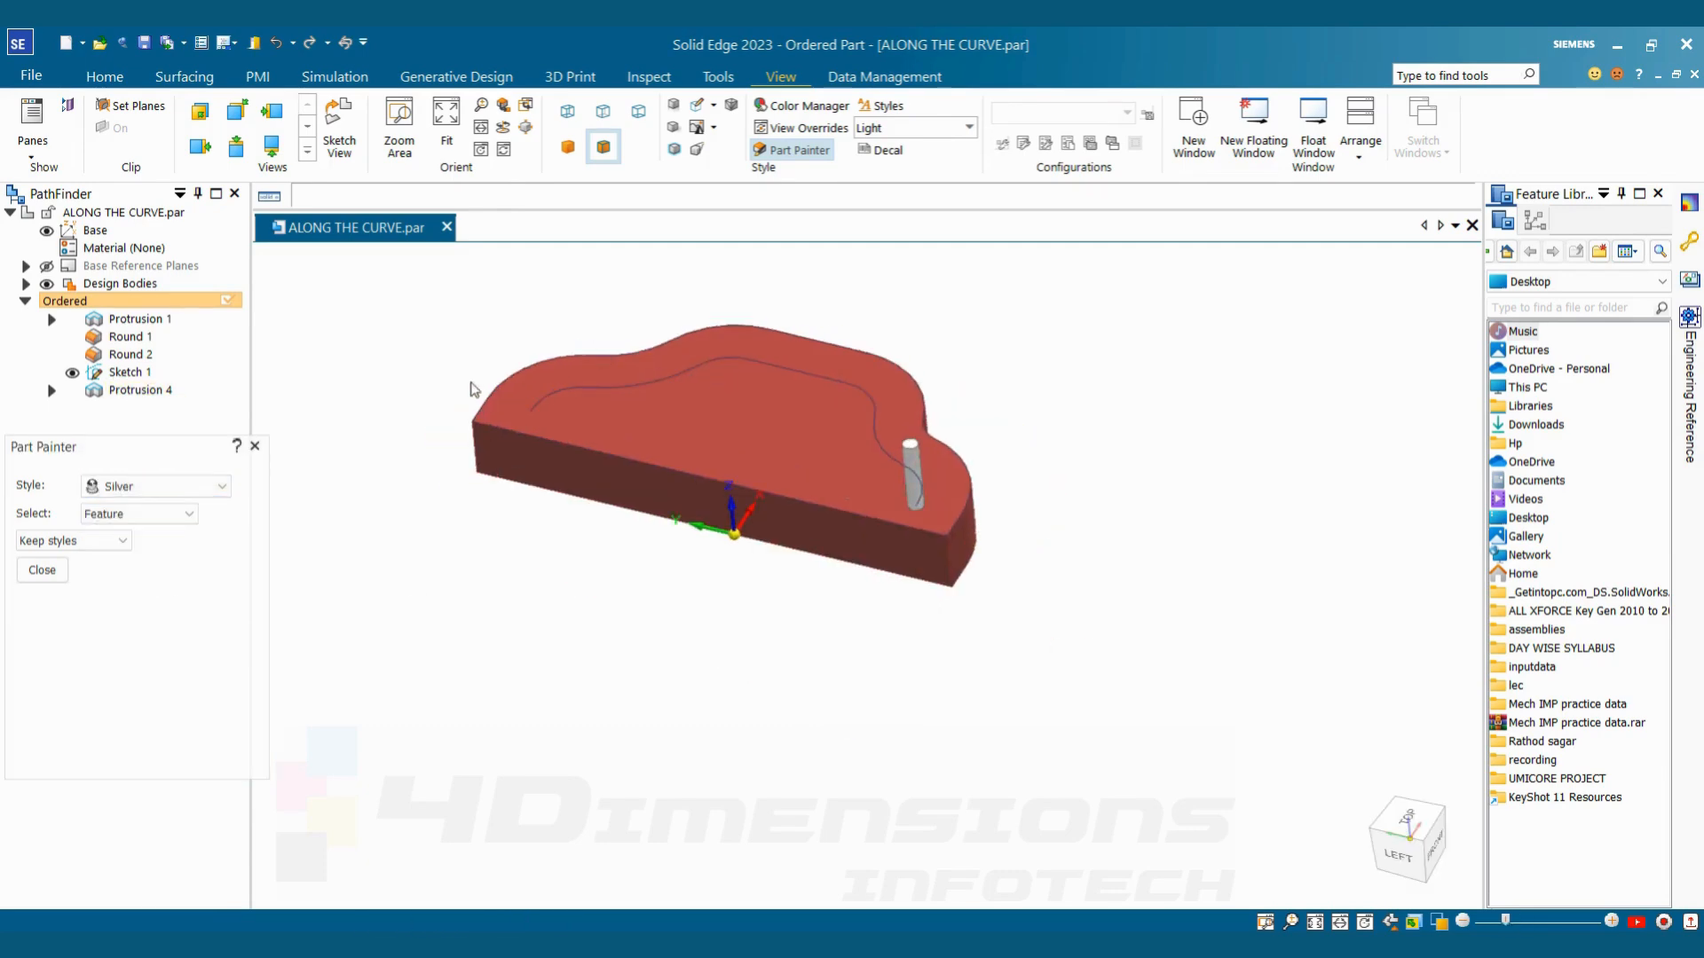
scroll(441, 384, "up", 3)
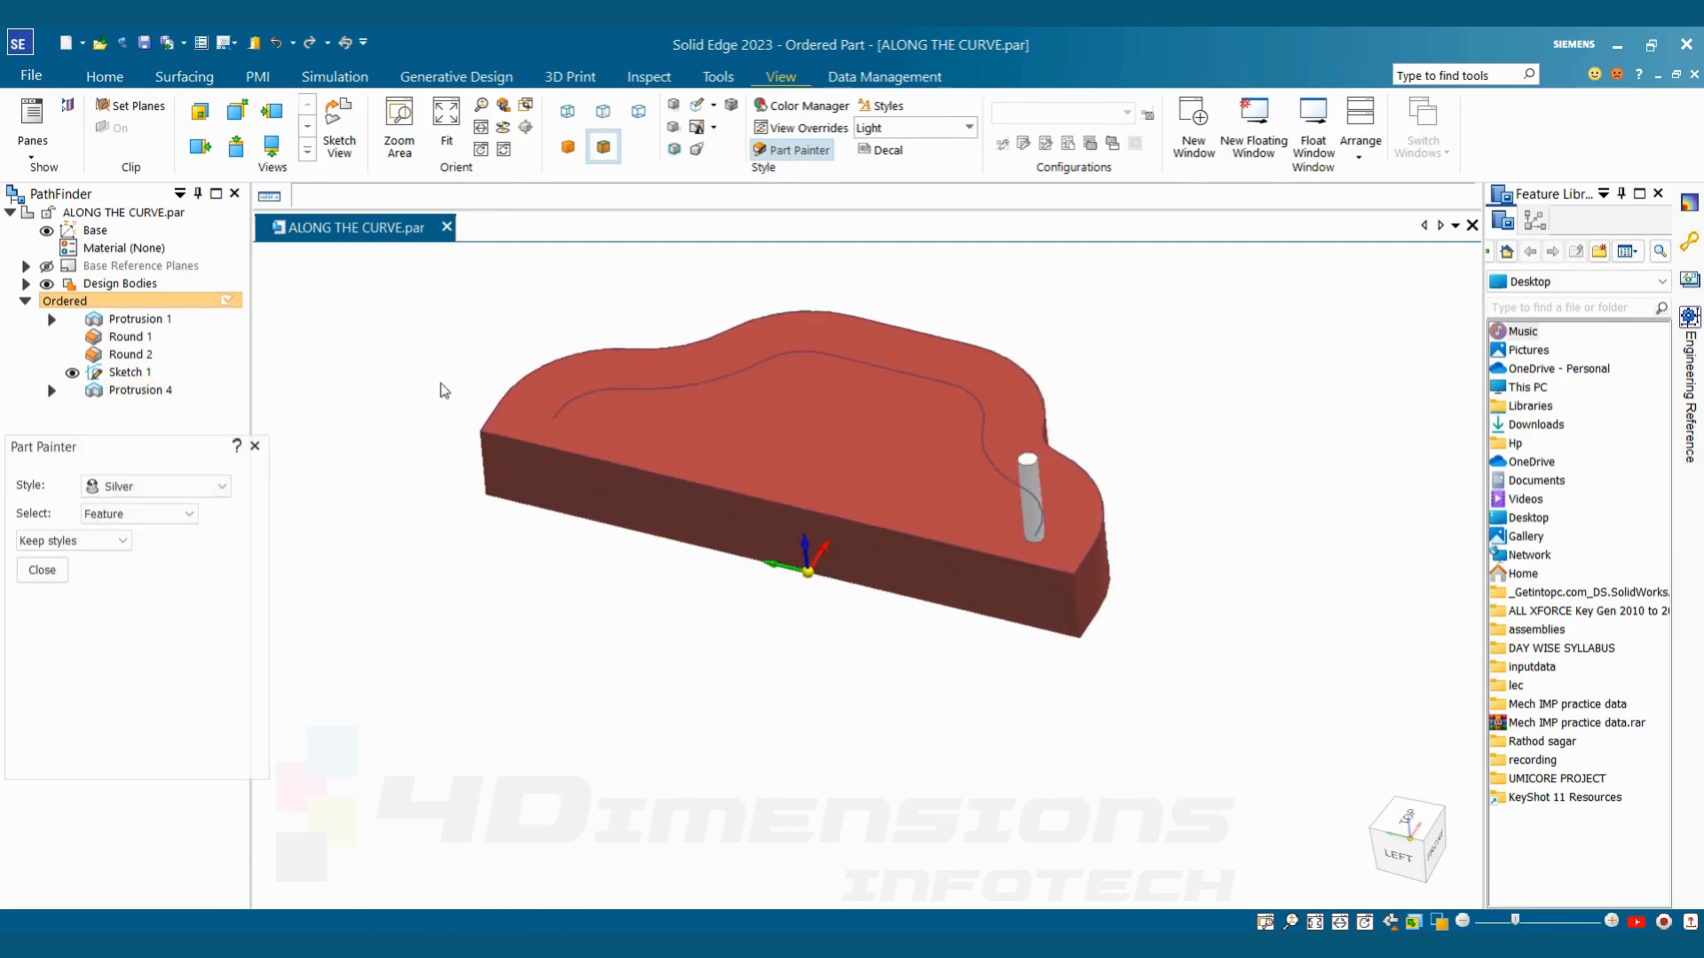
Start an Along Curve pattern and accept the silver pin as the feature to repeat
left_click(105, 77)
left_click(861, 161)
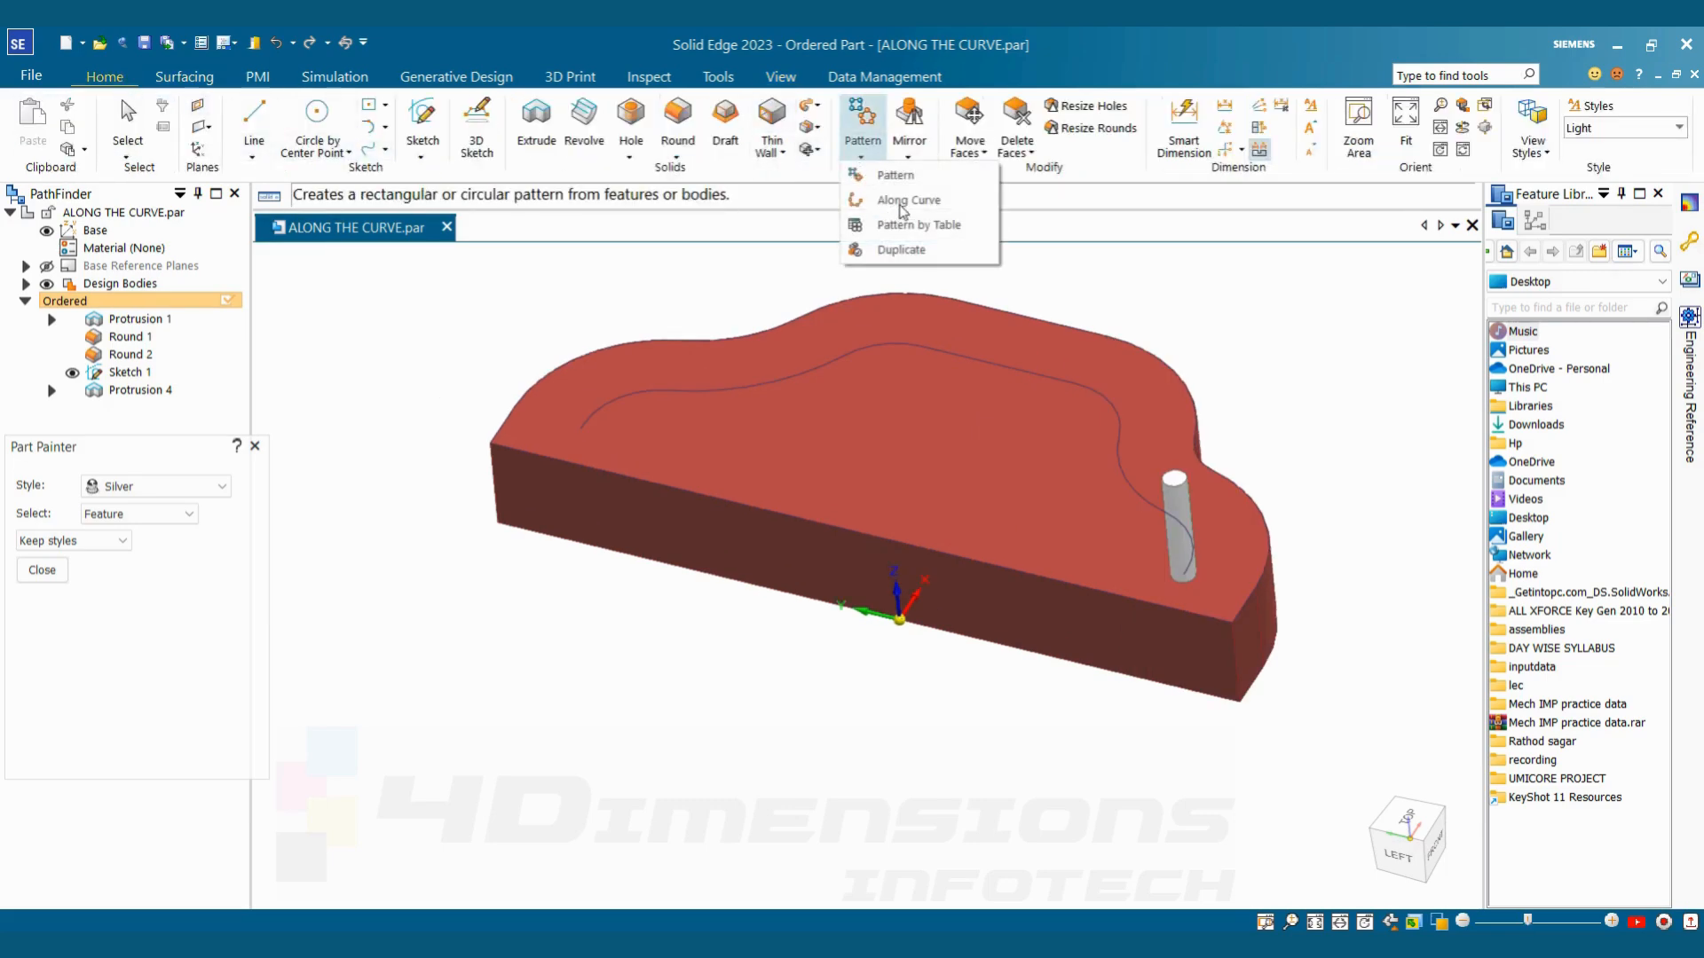
left_click(909, 201)
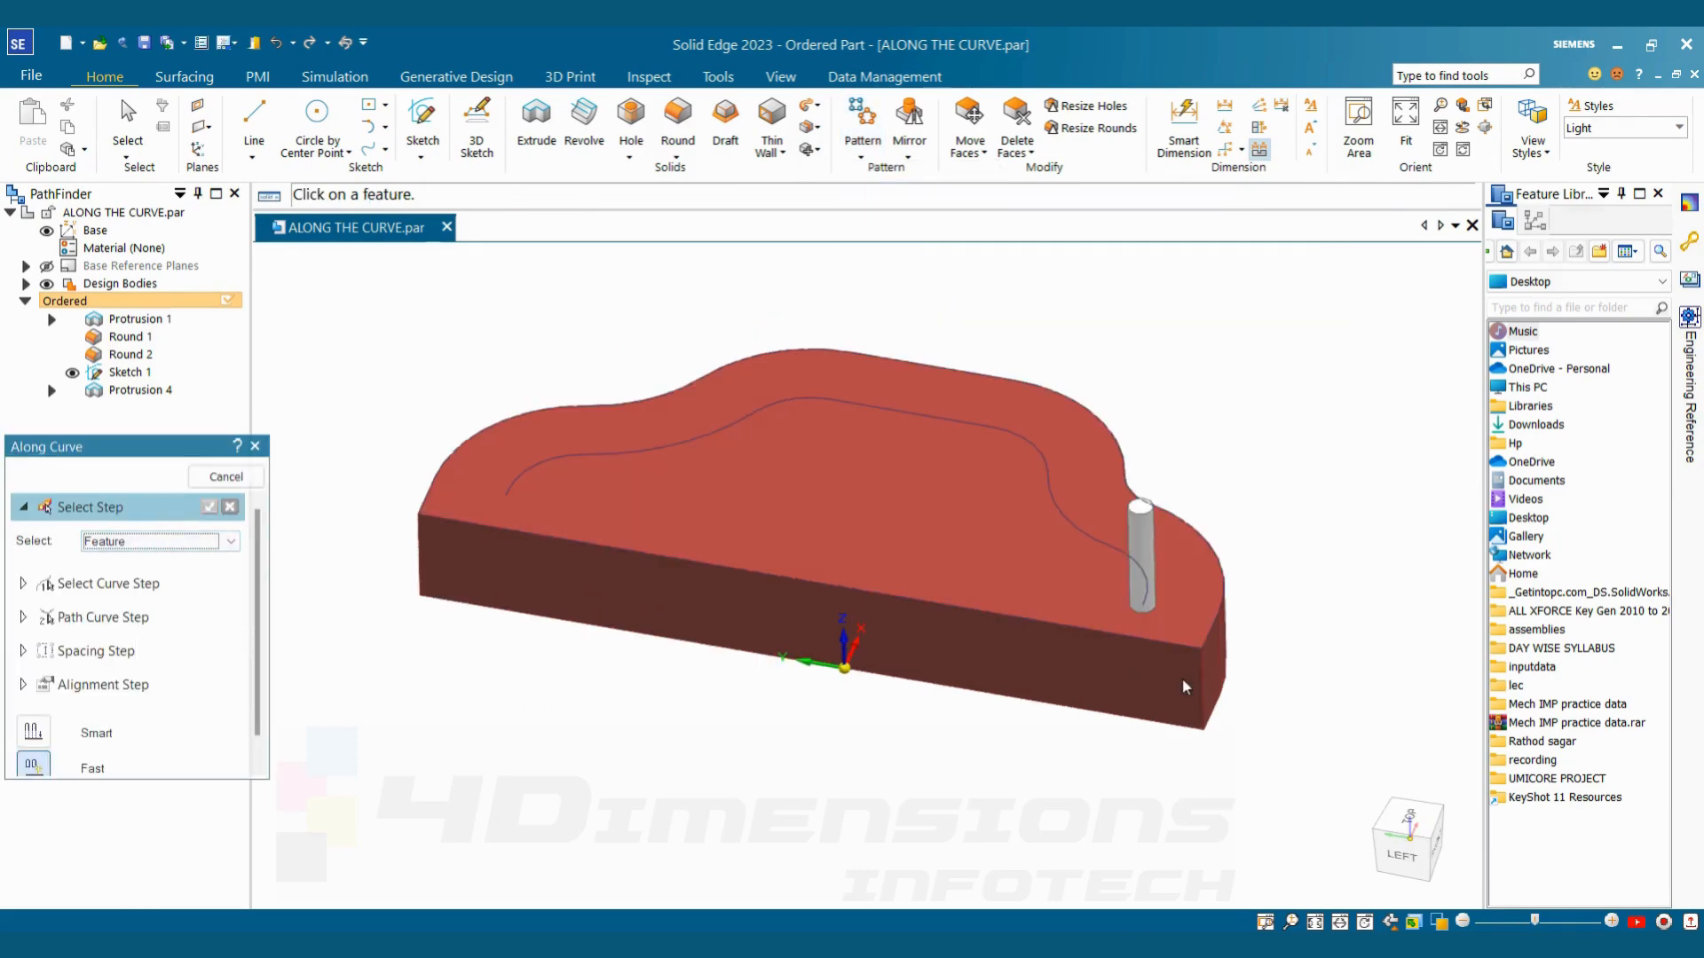
left_click(1141, 544)
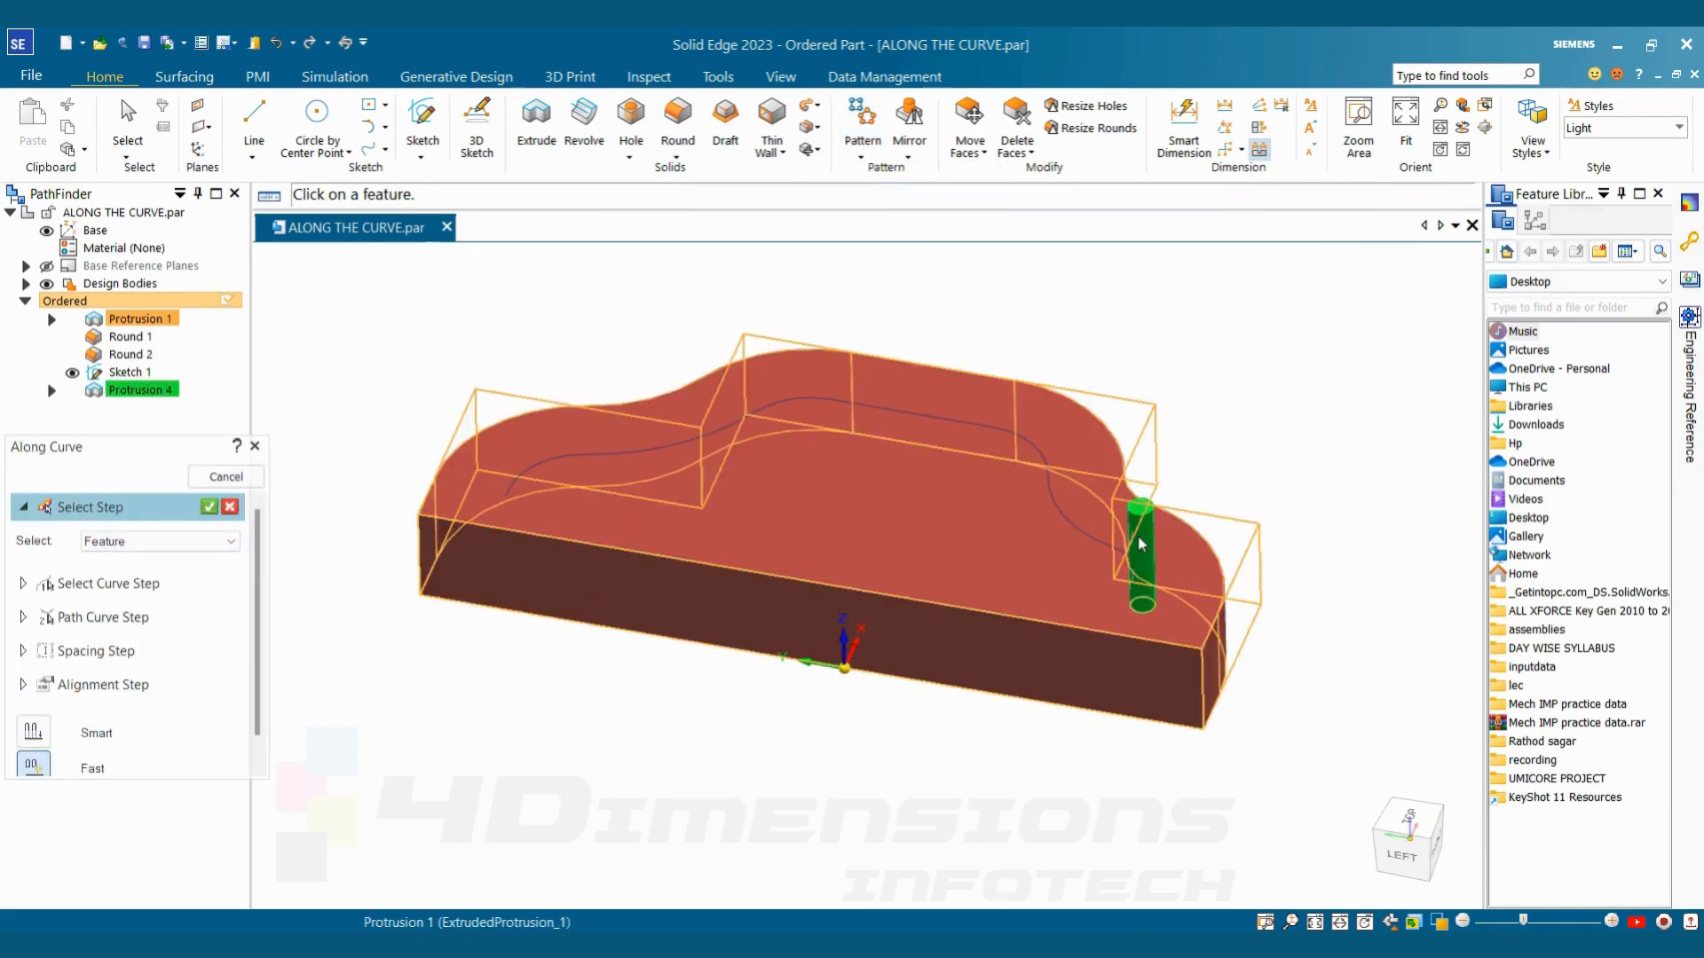
left_click(208, 511)
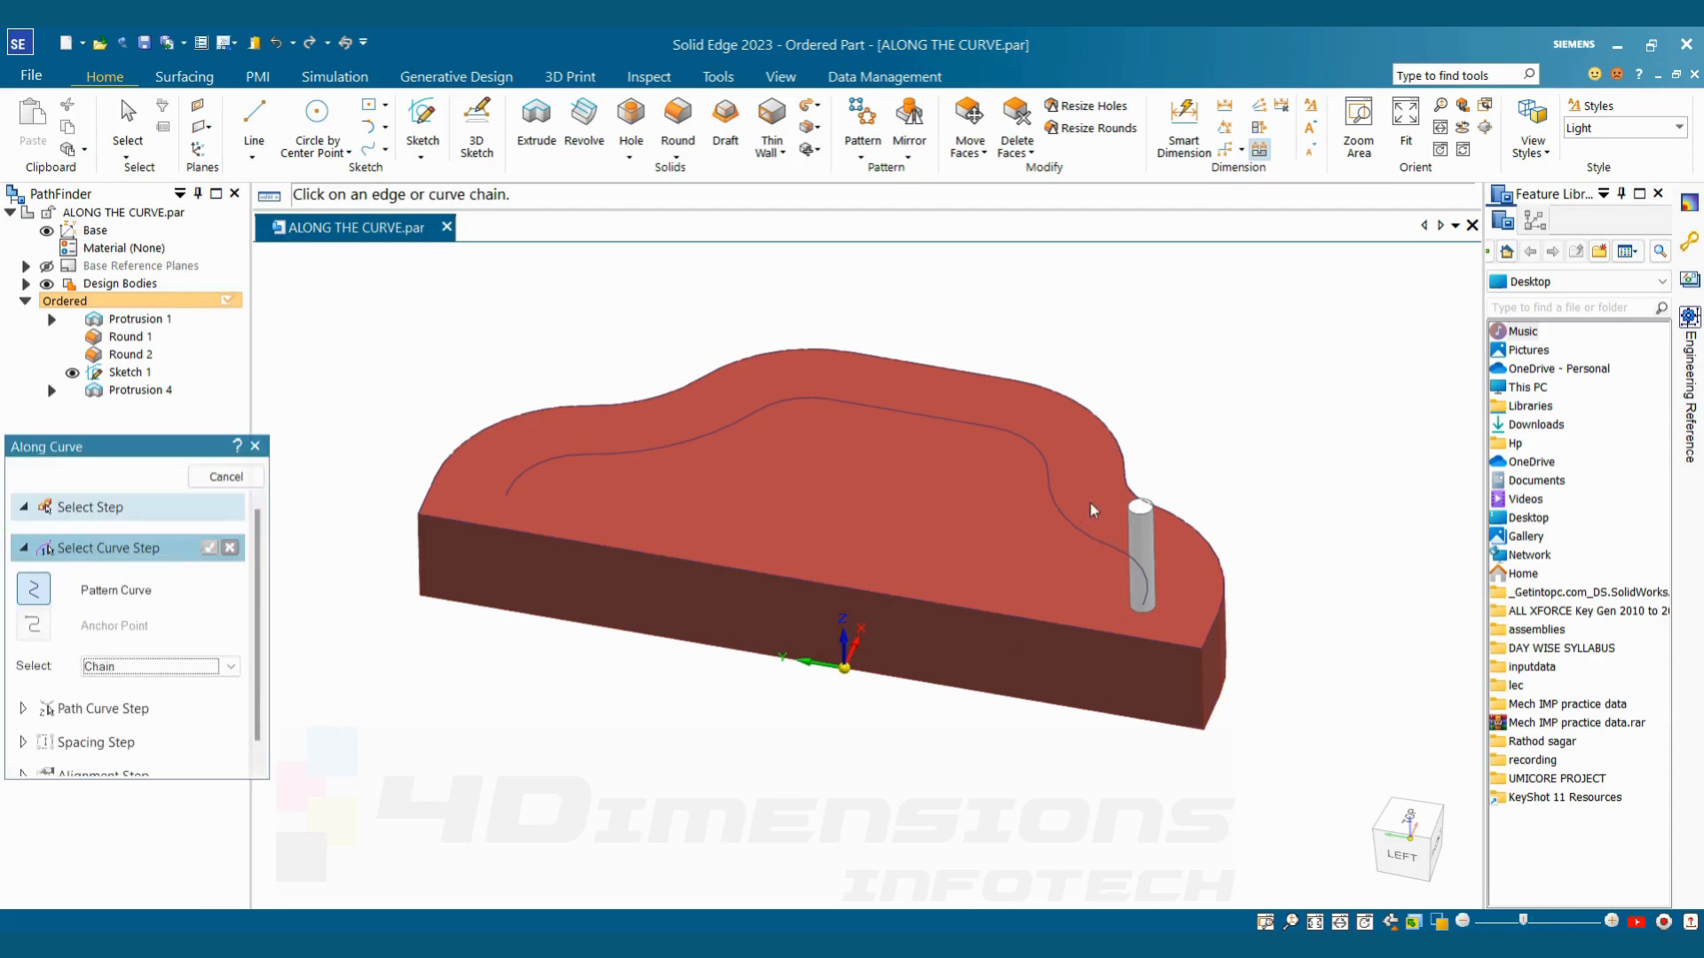
Choose the guide curve chain on the block's top face as the pattern curve and accept it
left_click(1061, 524)
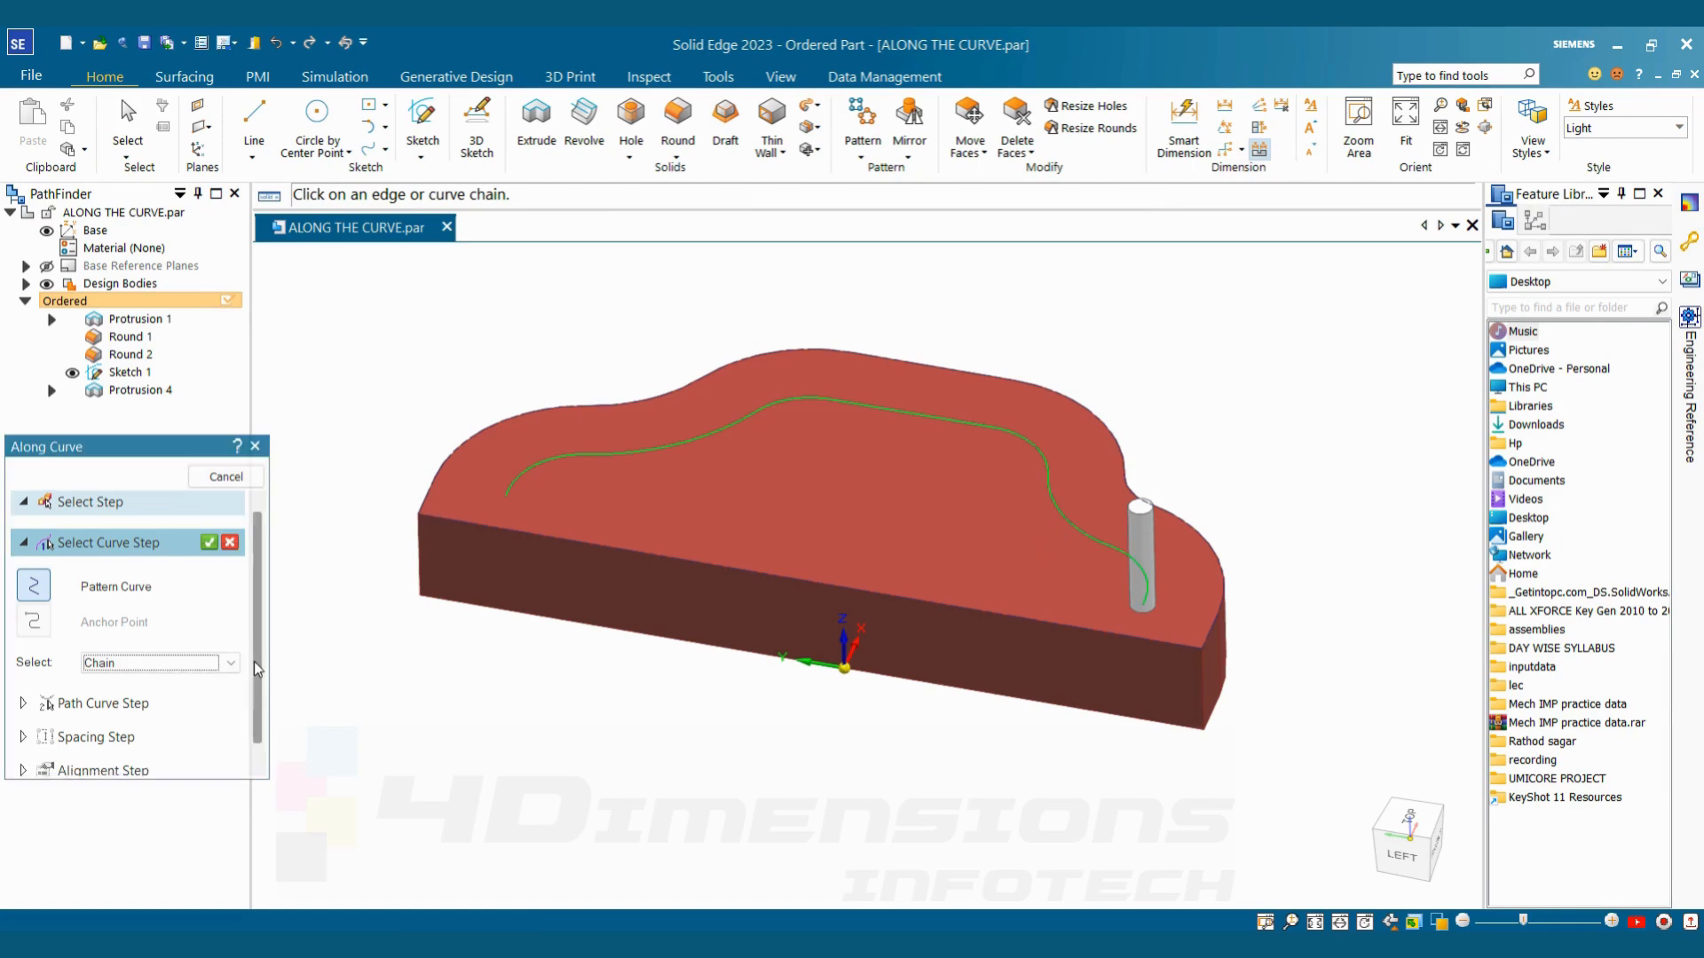
scroll(257, 670, "down", 1)
scroll(208, 532, "up", 1)
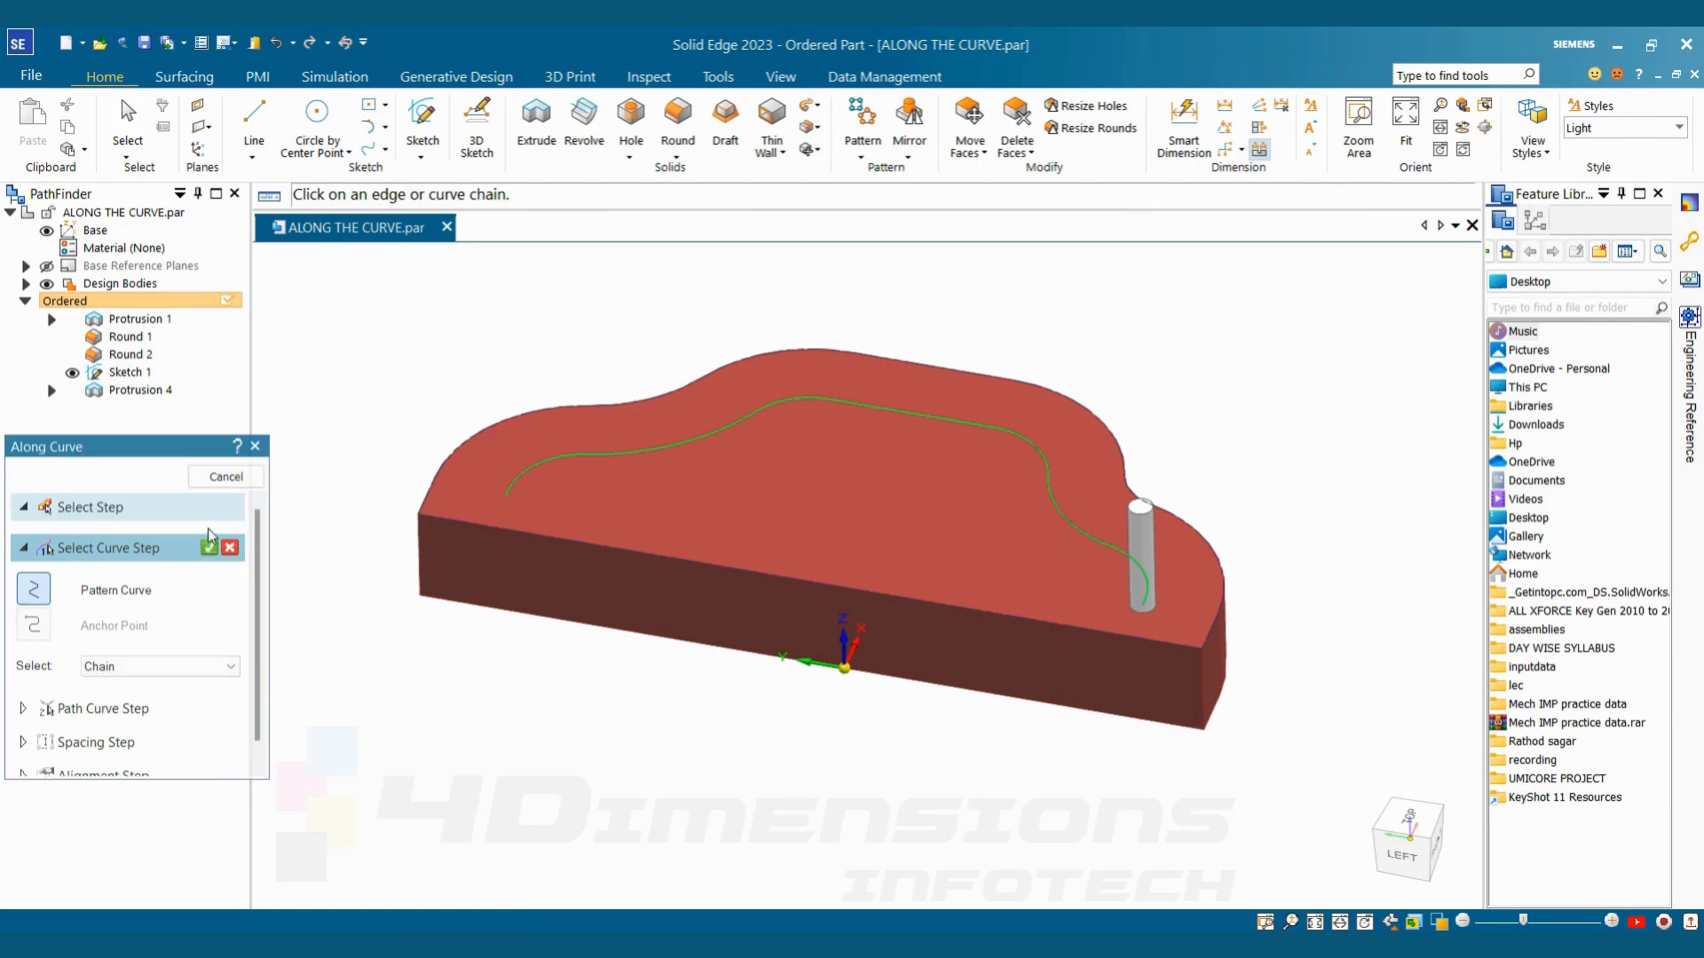
left_click(210, 549)
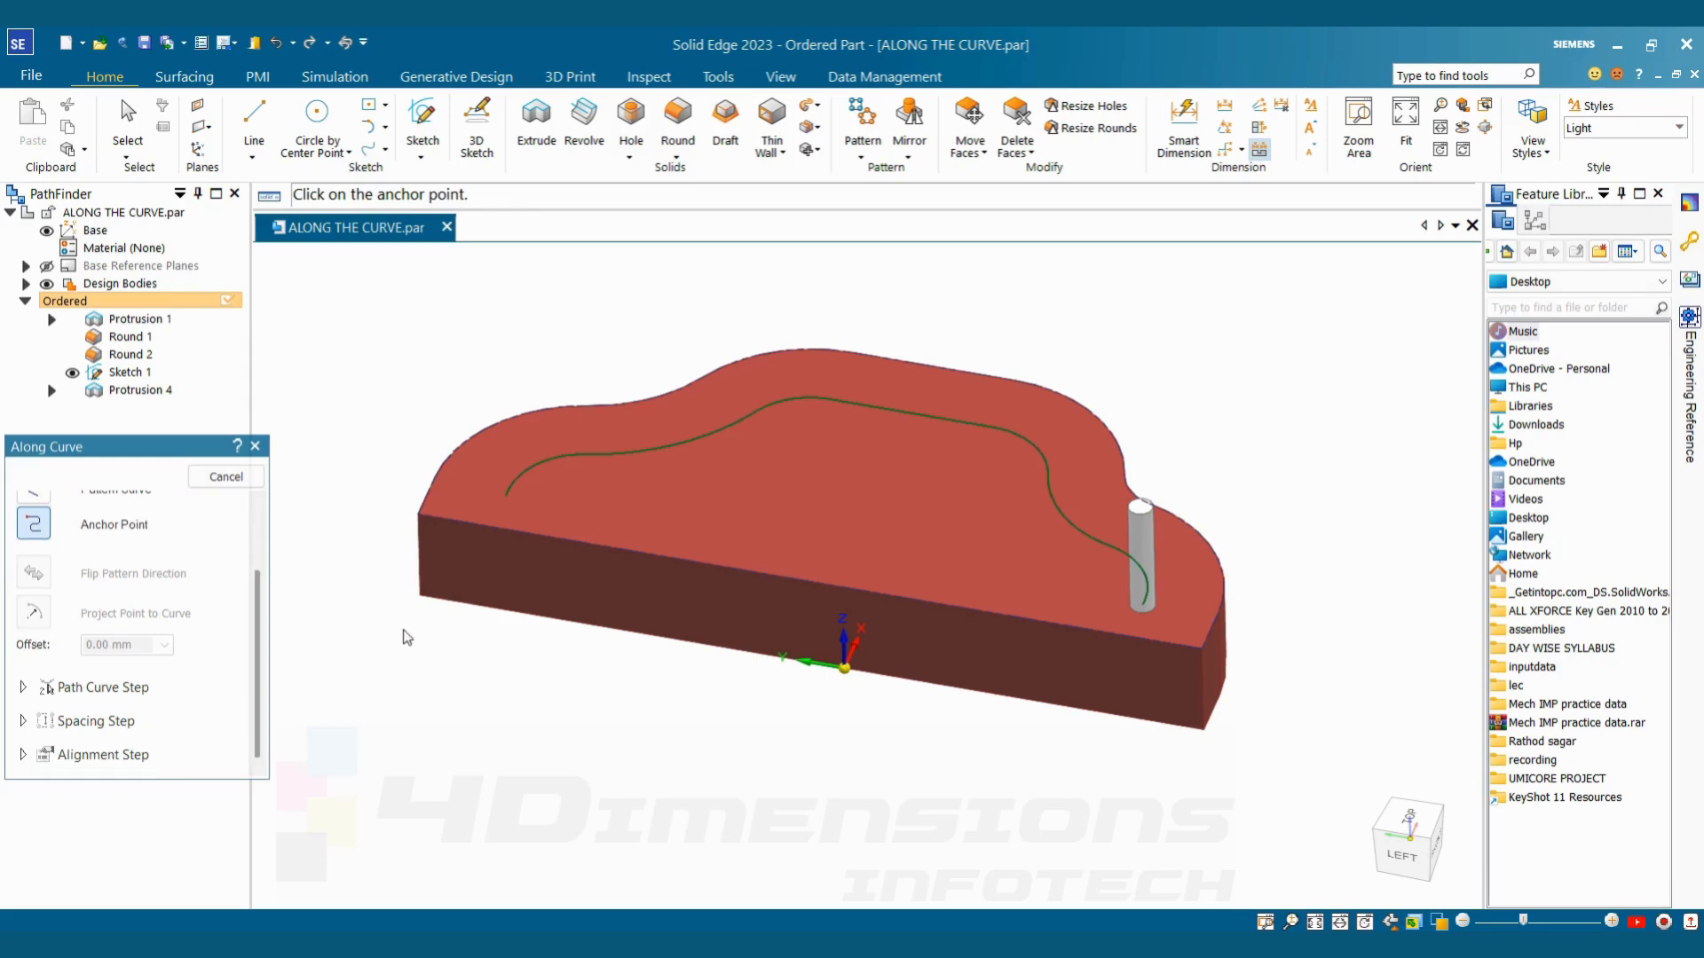
Set the pattern's anchor point at the curve endpoint under the pin and accept it with an offset of 0.00 mm
scroll(102, 612, "up", 3)
scroll(256, 614, "down", 3)
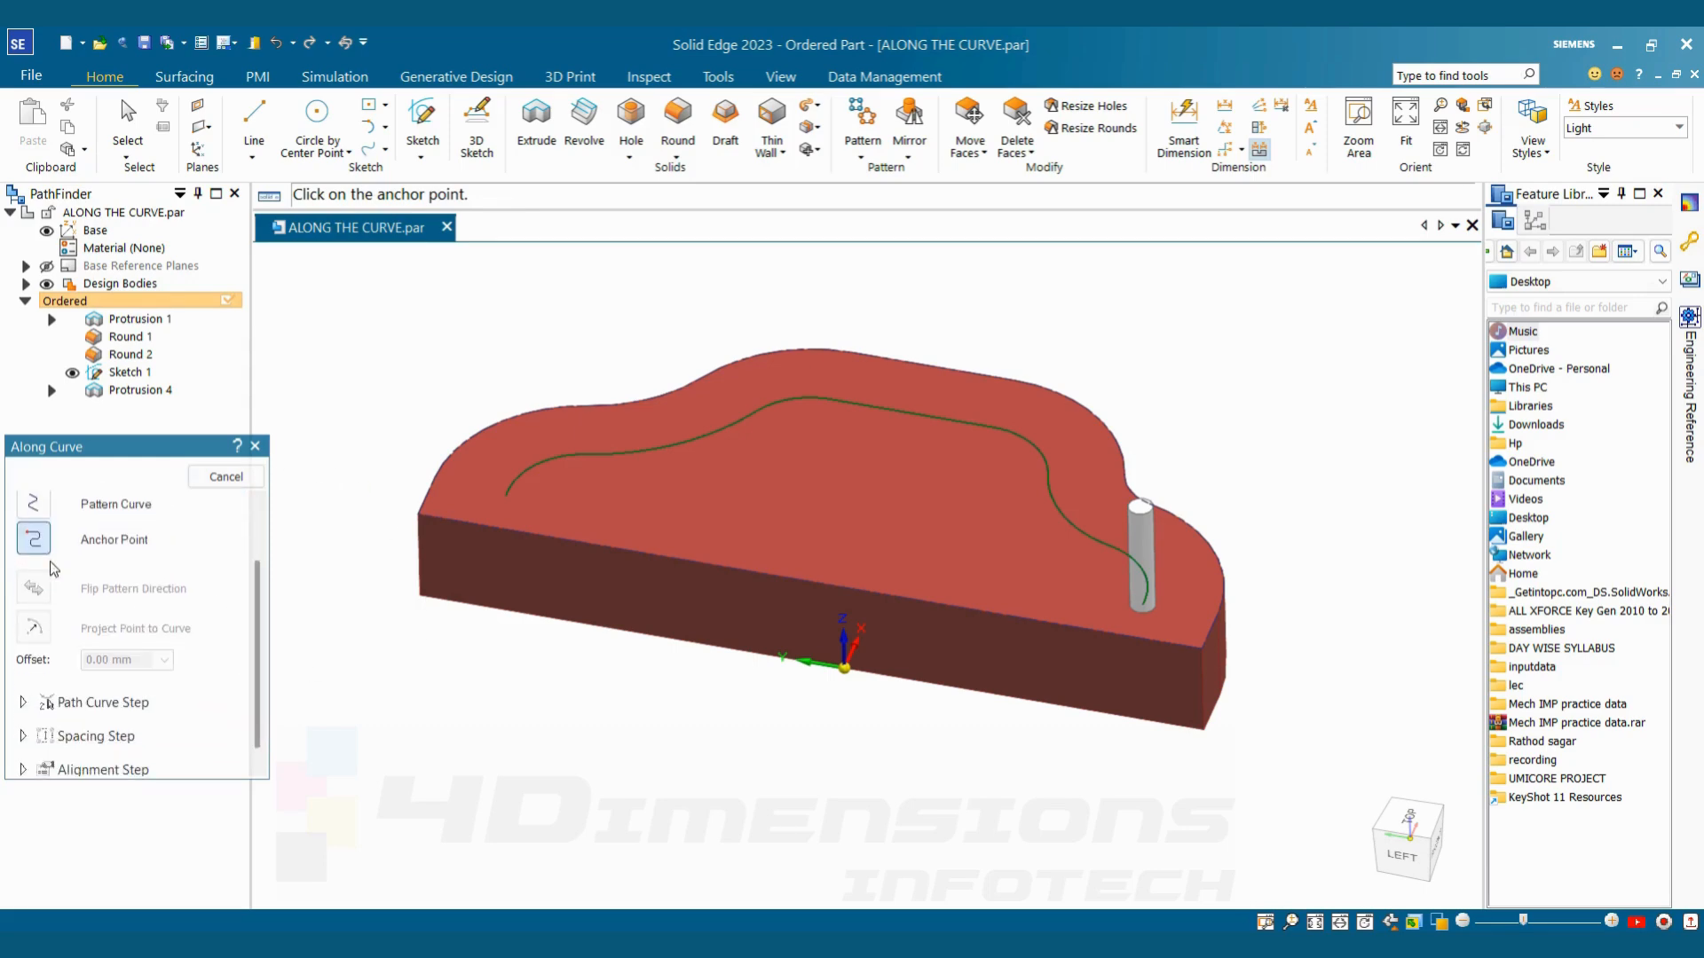
left_click(1145, 610)
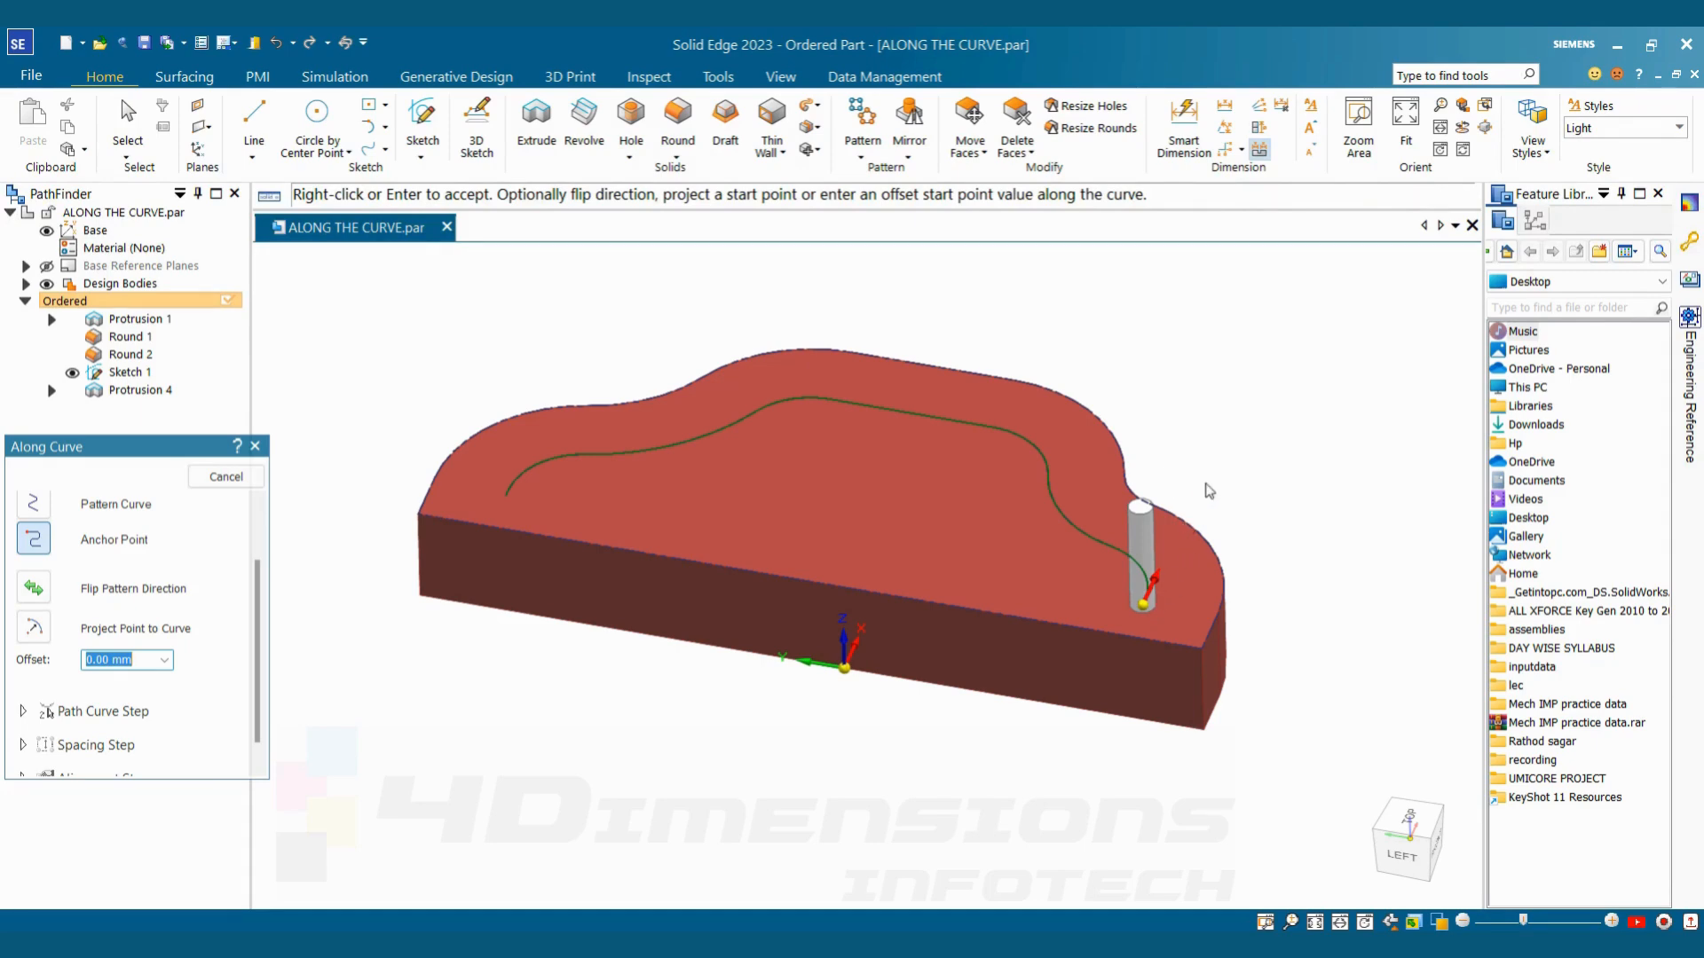
scroll(206, 518, "down", 1)
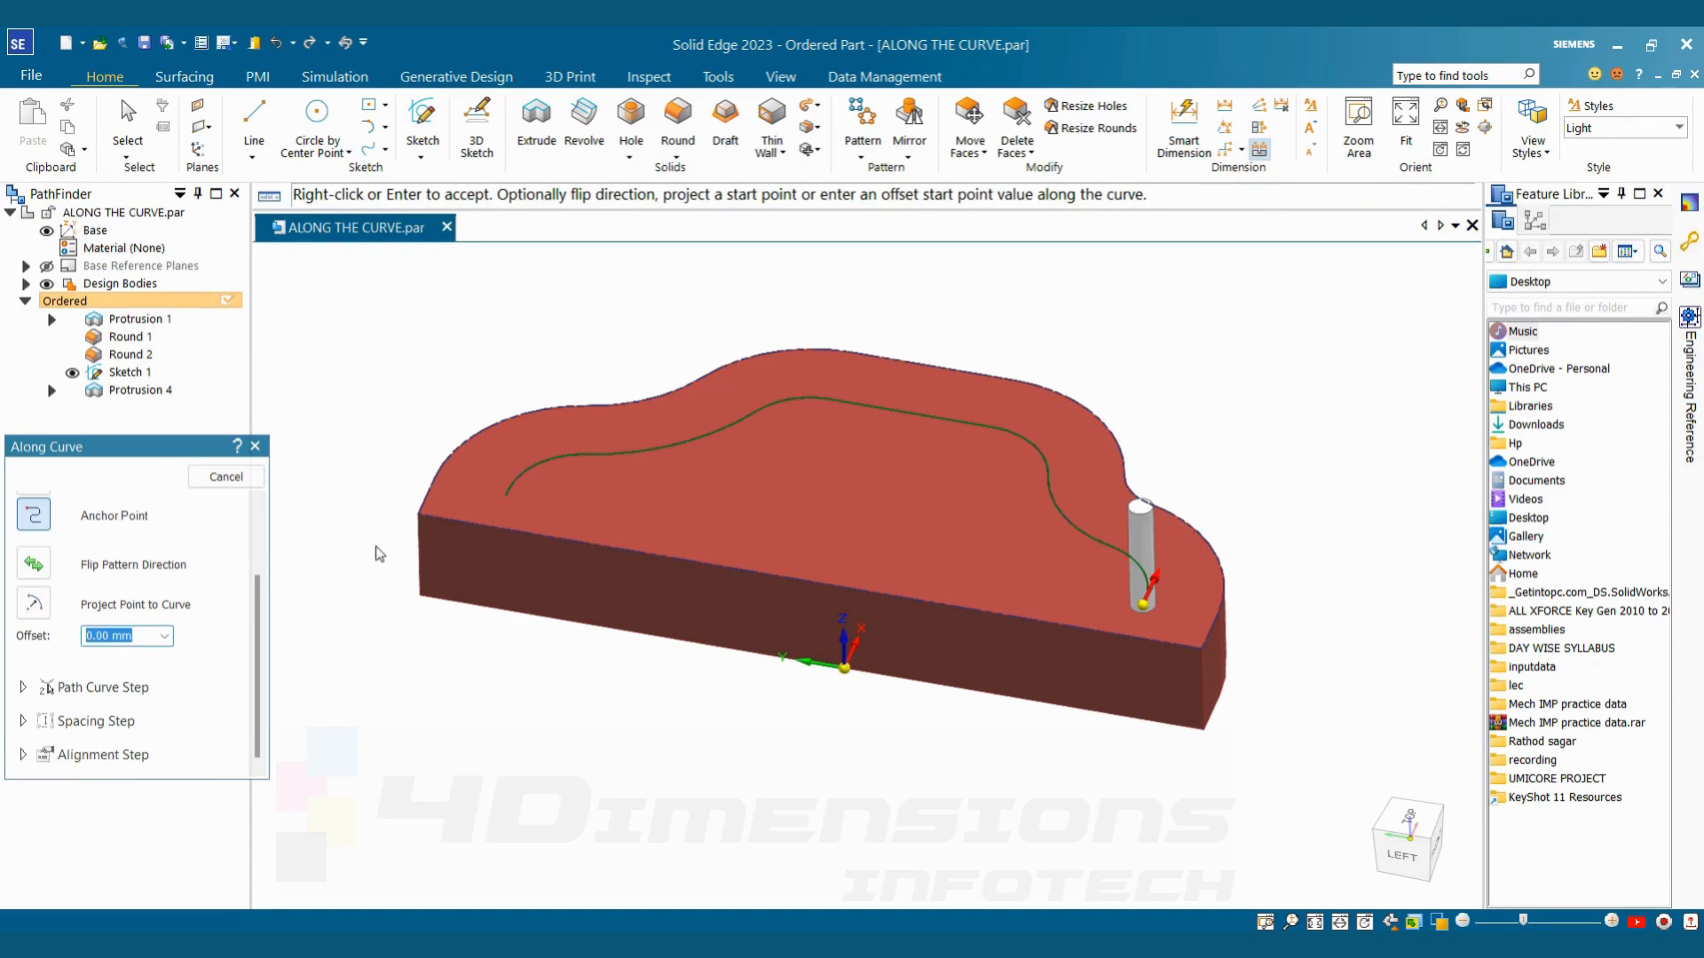
middle_click_drag(314, 639, 319, 734)
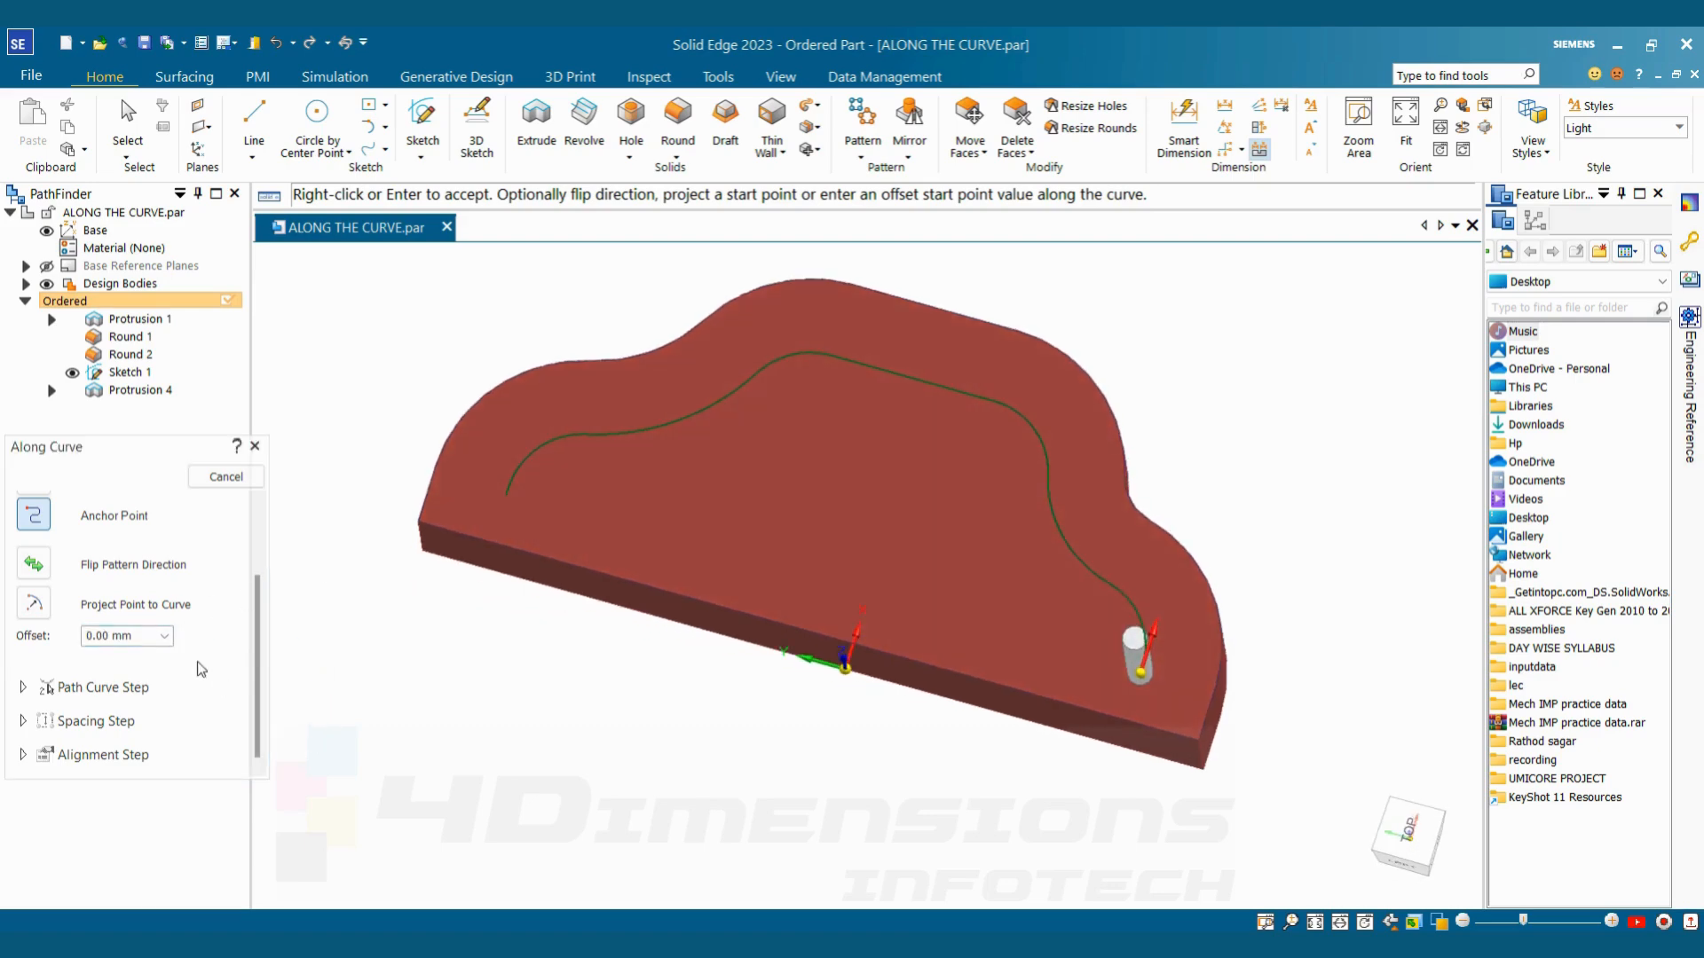
left_click(132, 640)
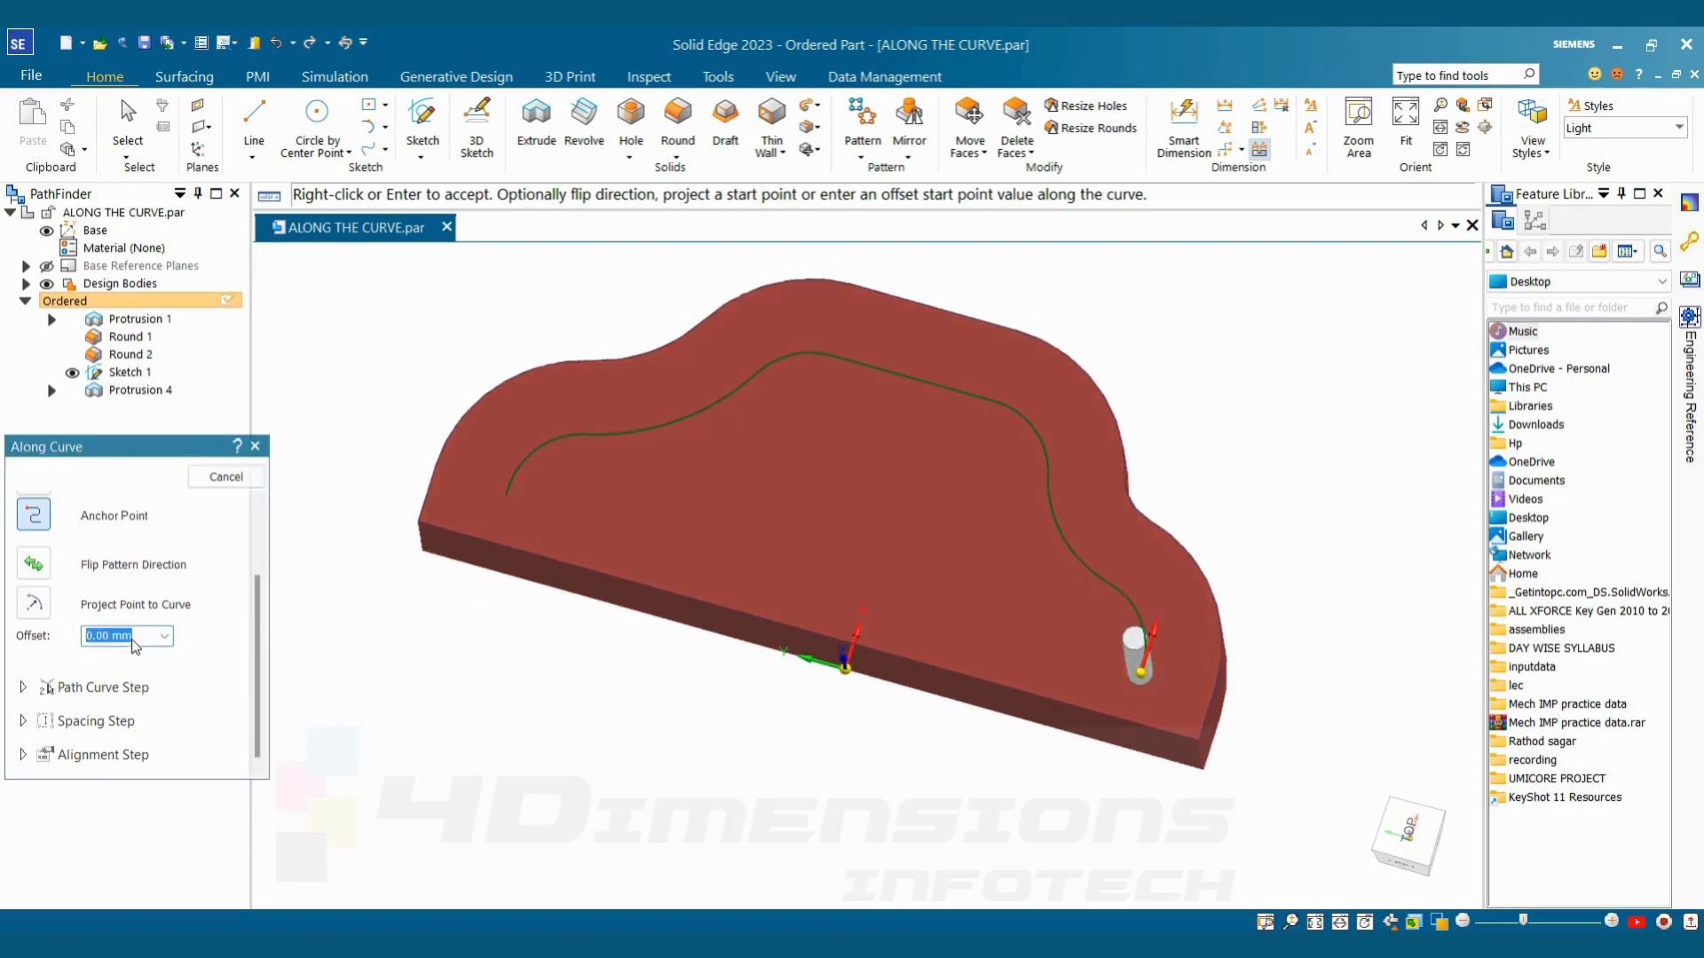
key("Return")
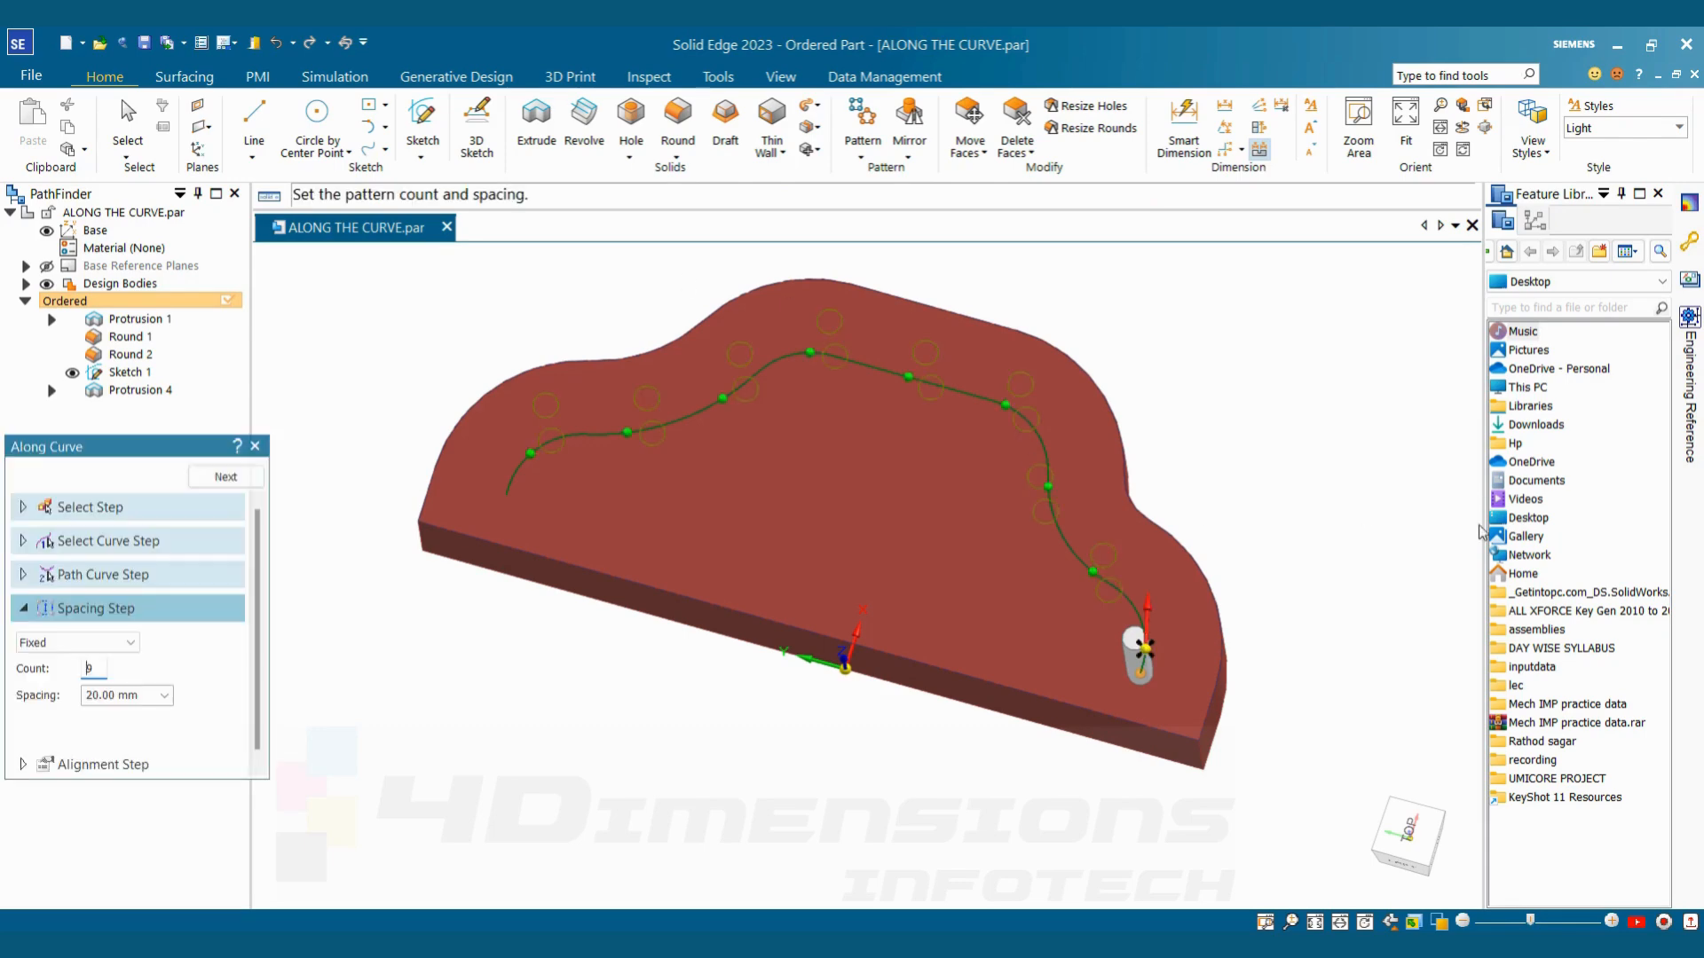
Compare the Fixed spacing preview of the pin pattern with the Fit and Fill spacing types
scroll(1134, 655, "up", 5)
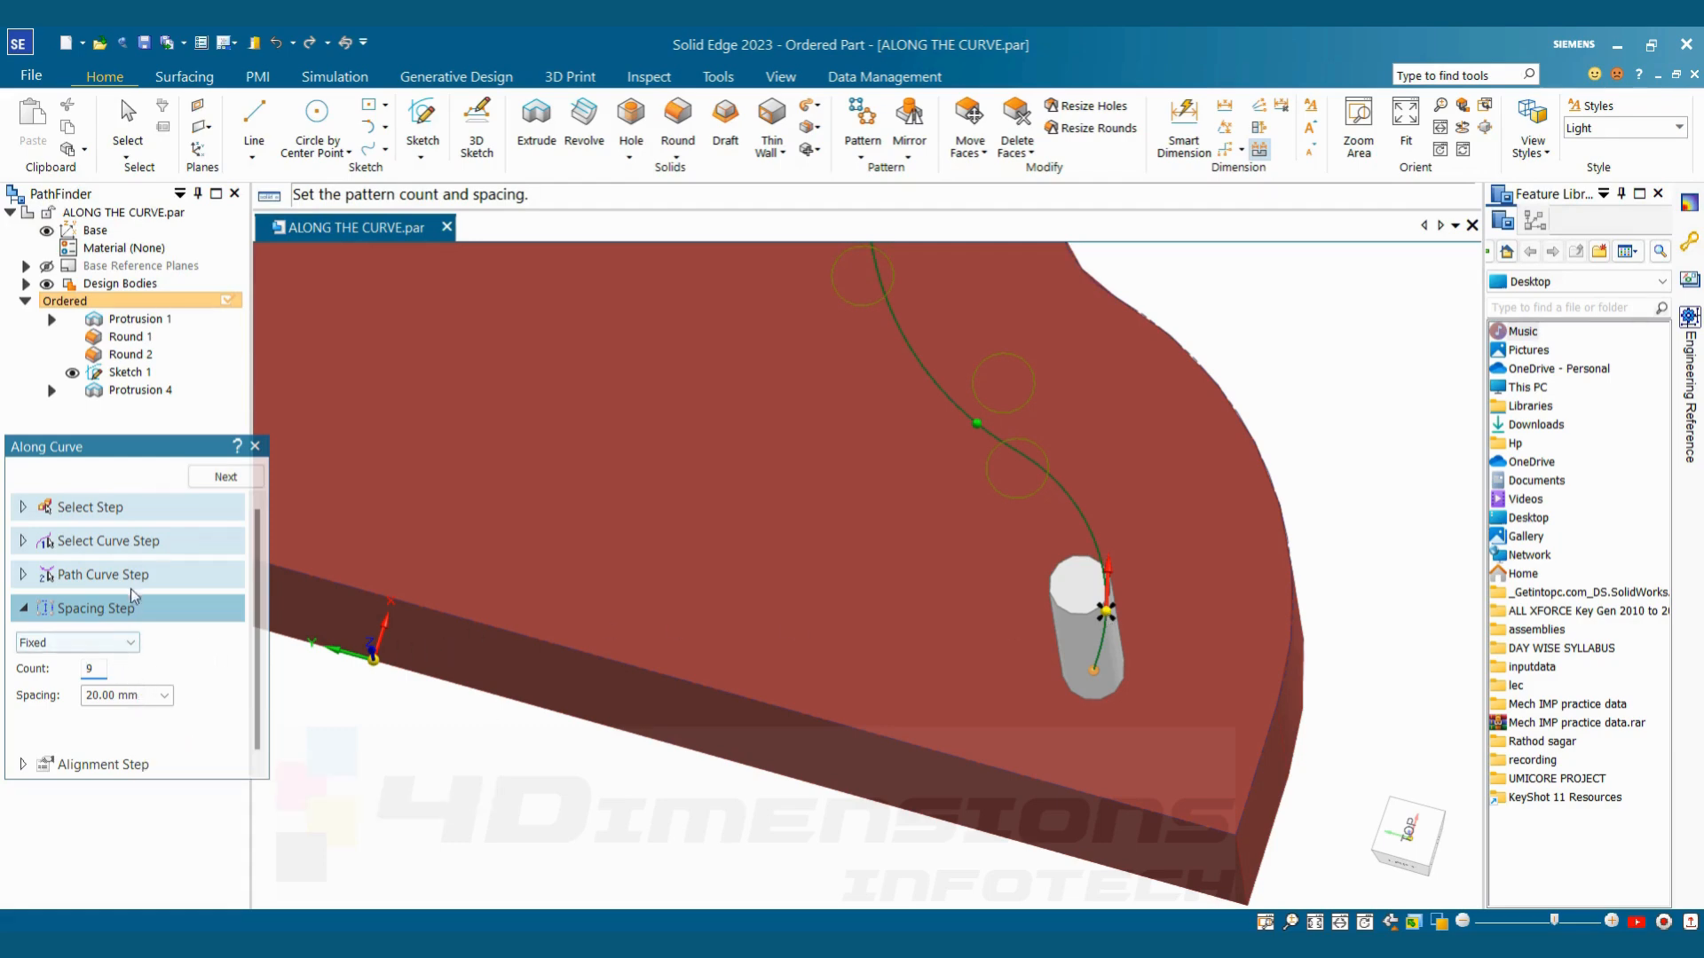
double_click(96, 675)
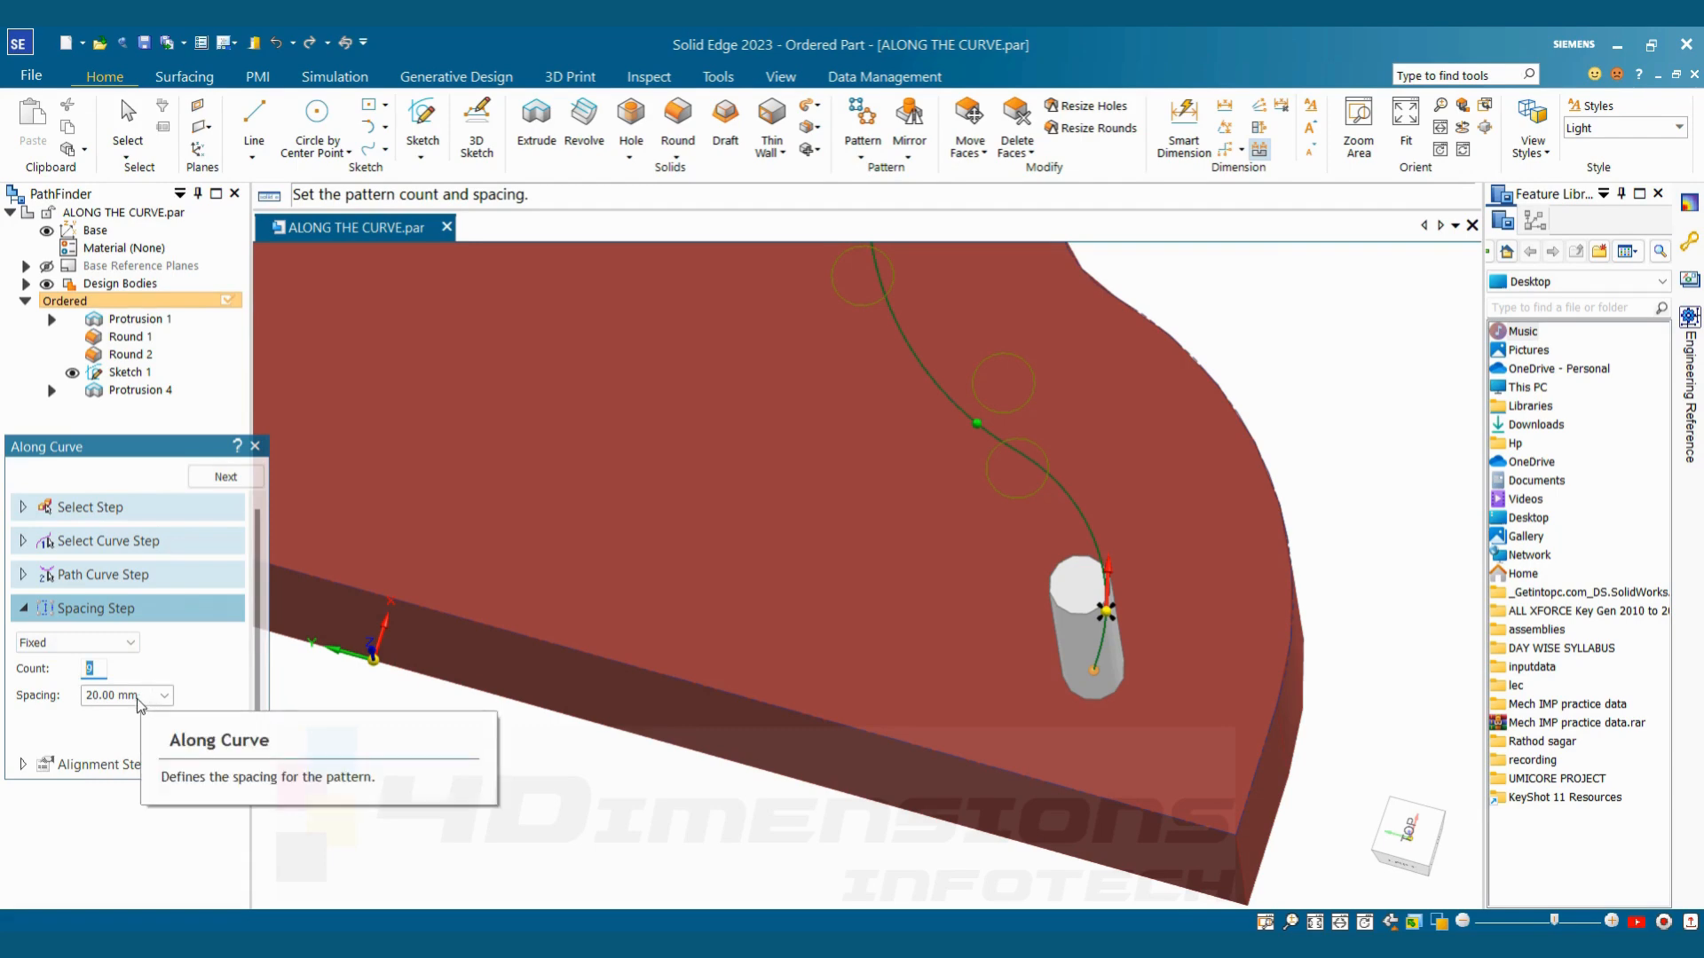
scroll(1192, 709, "down", 5)
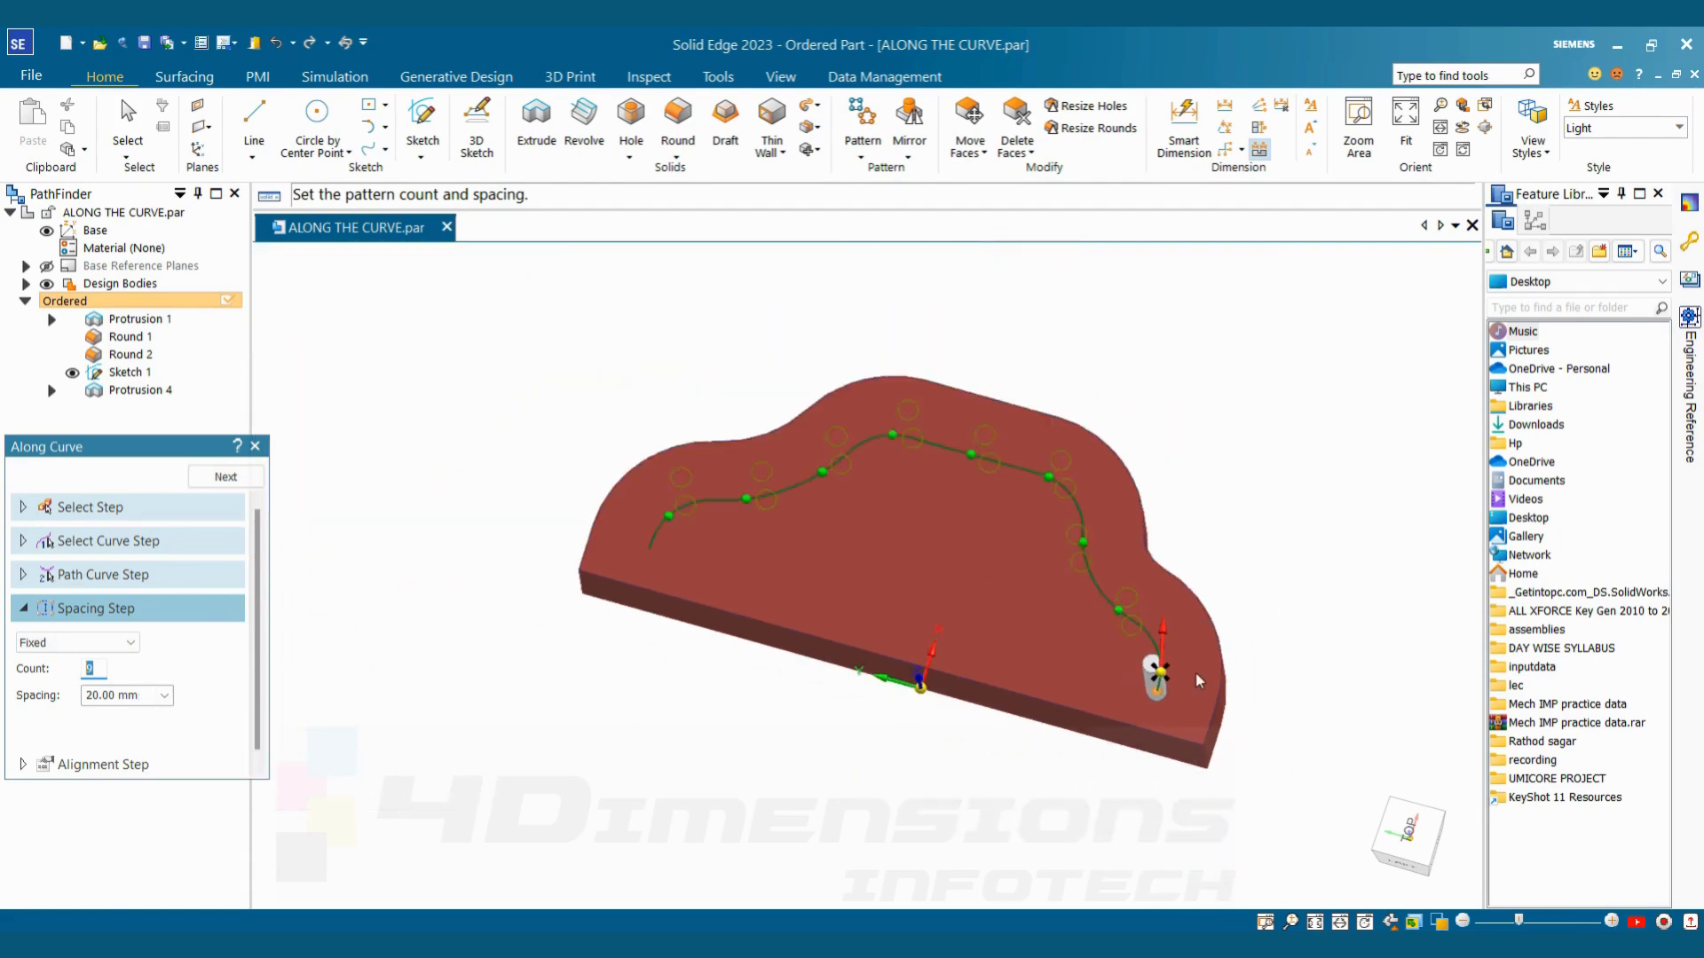
middle_click_drag(1195, 681, 1164, 648)
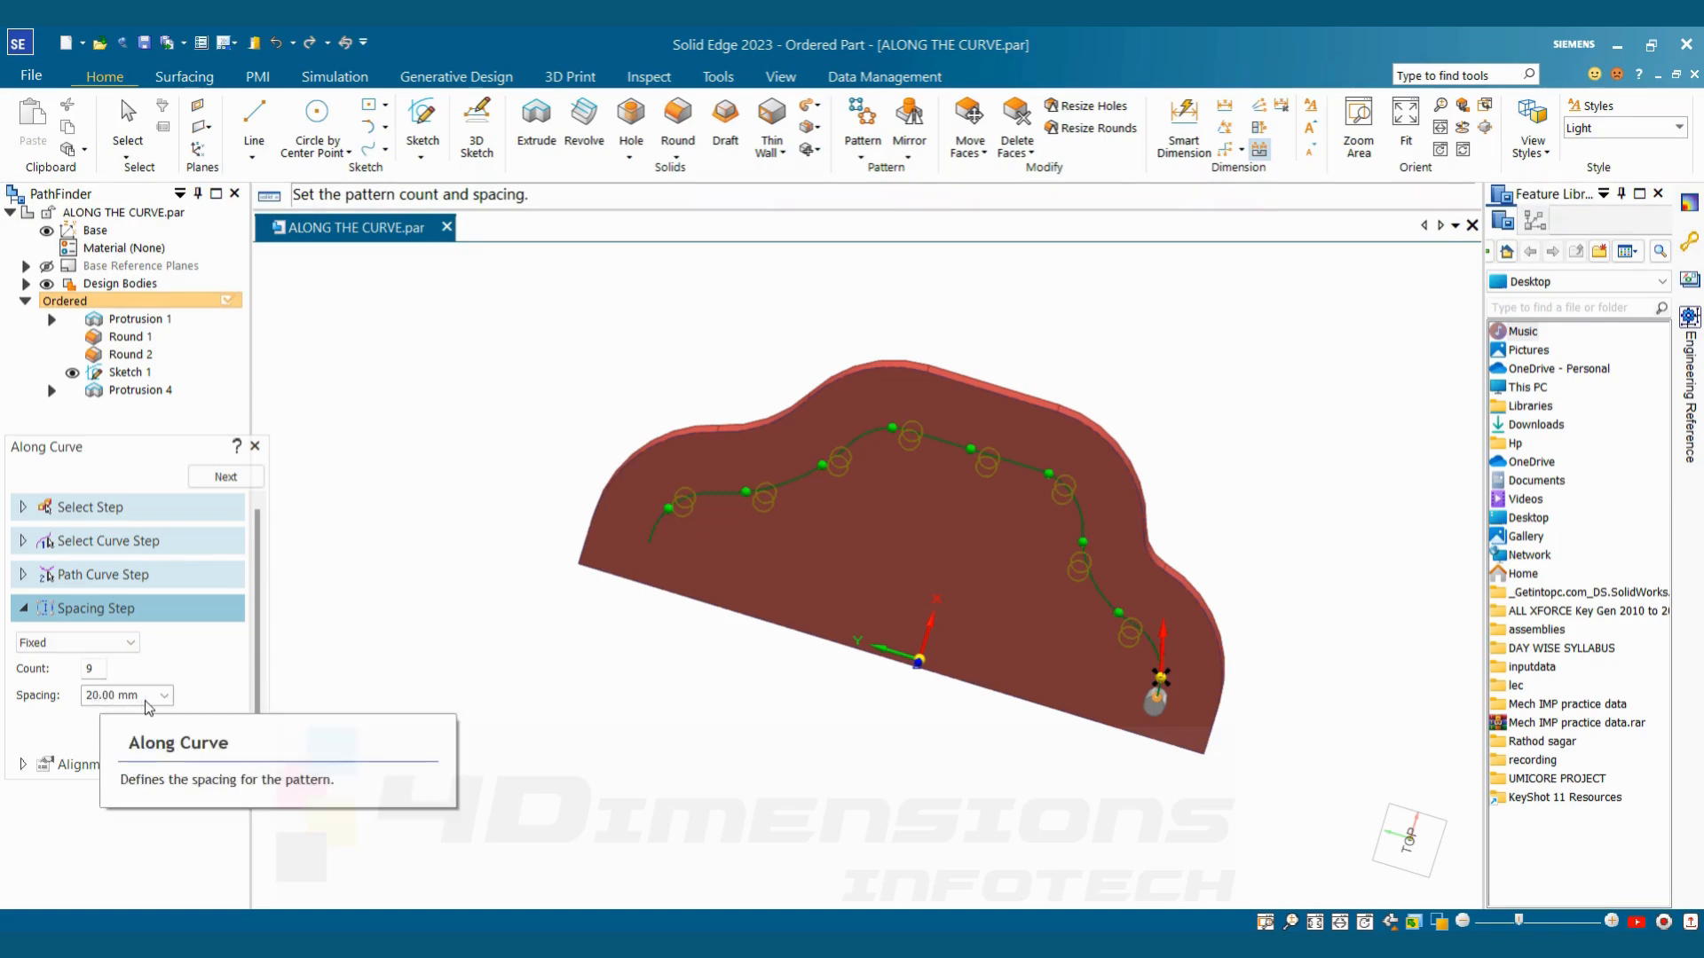
left_click(124, 642)
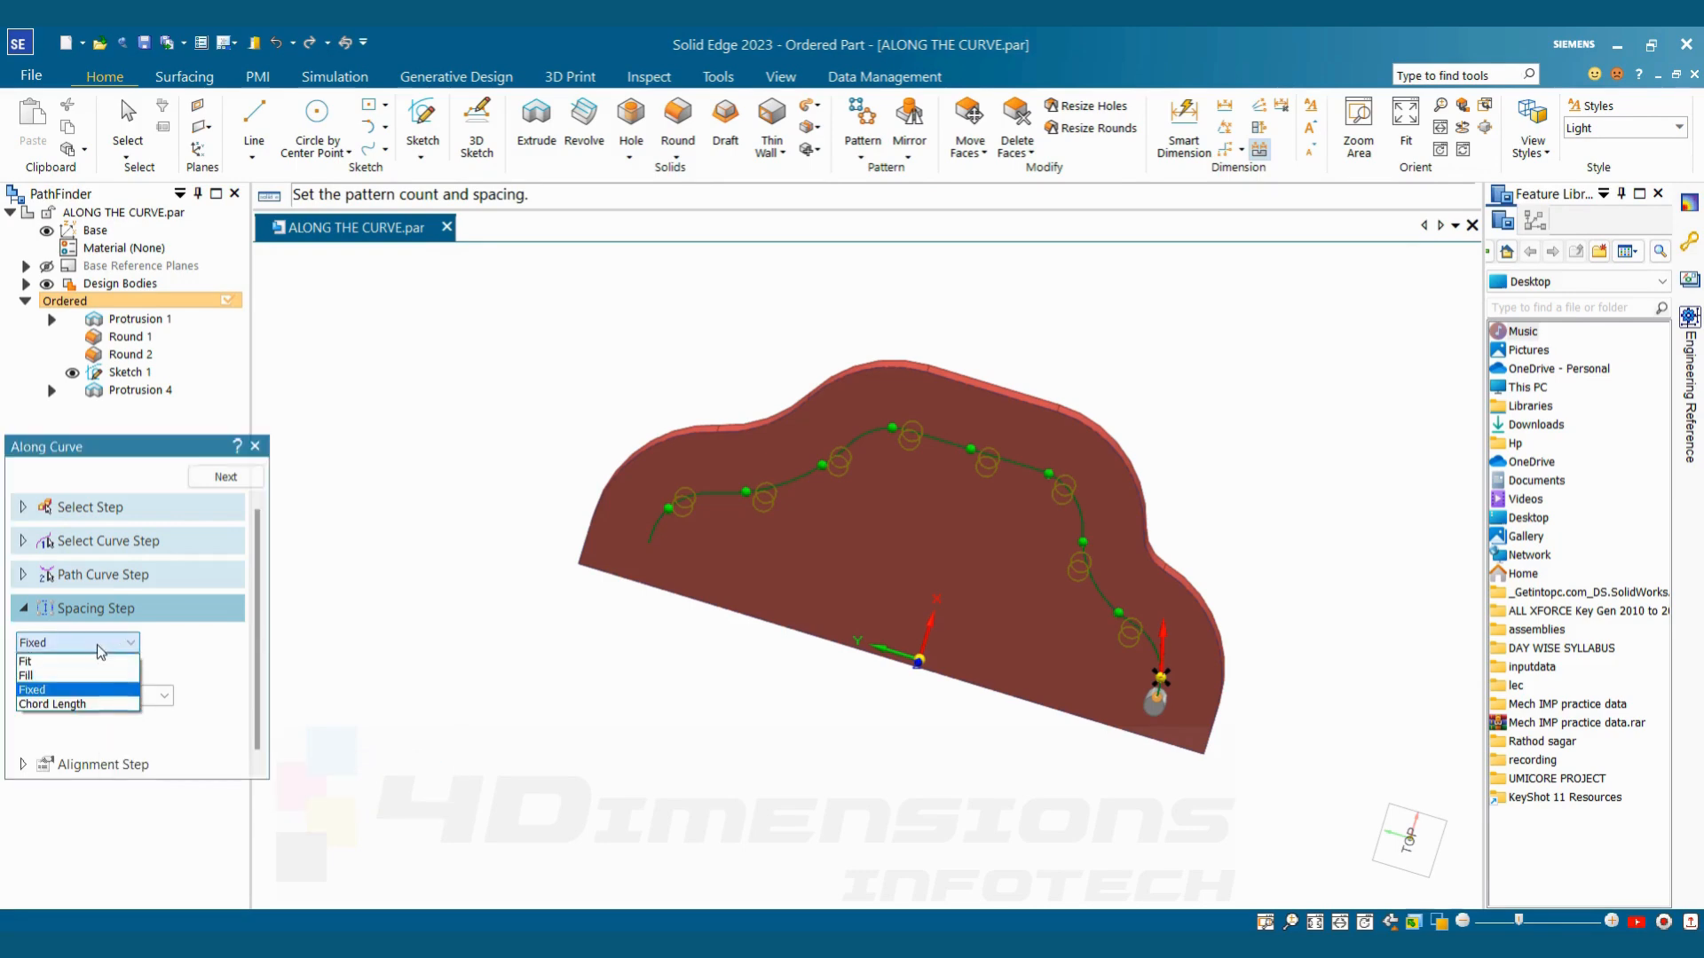
left_click(42, 662)
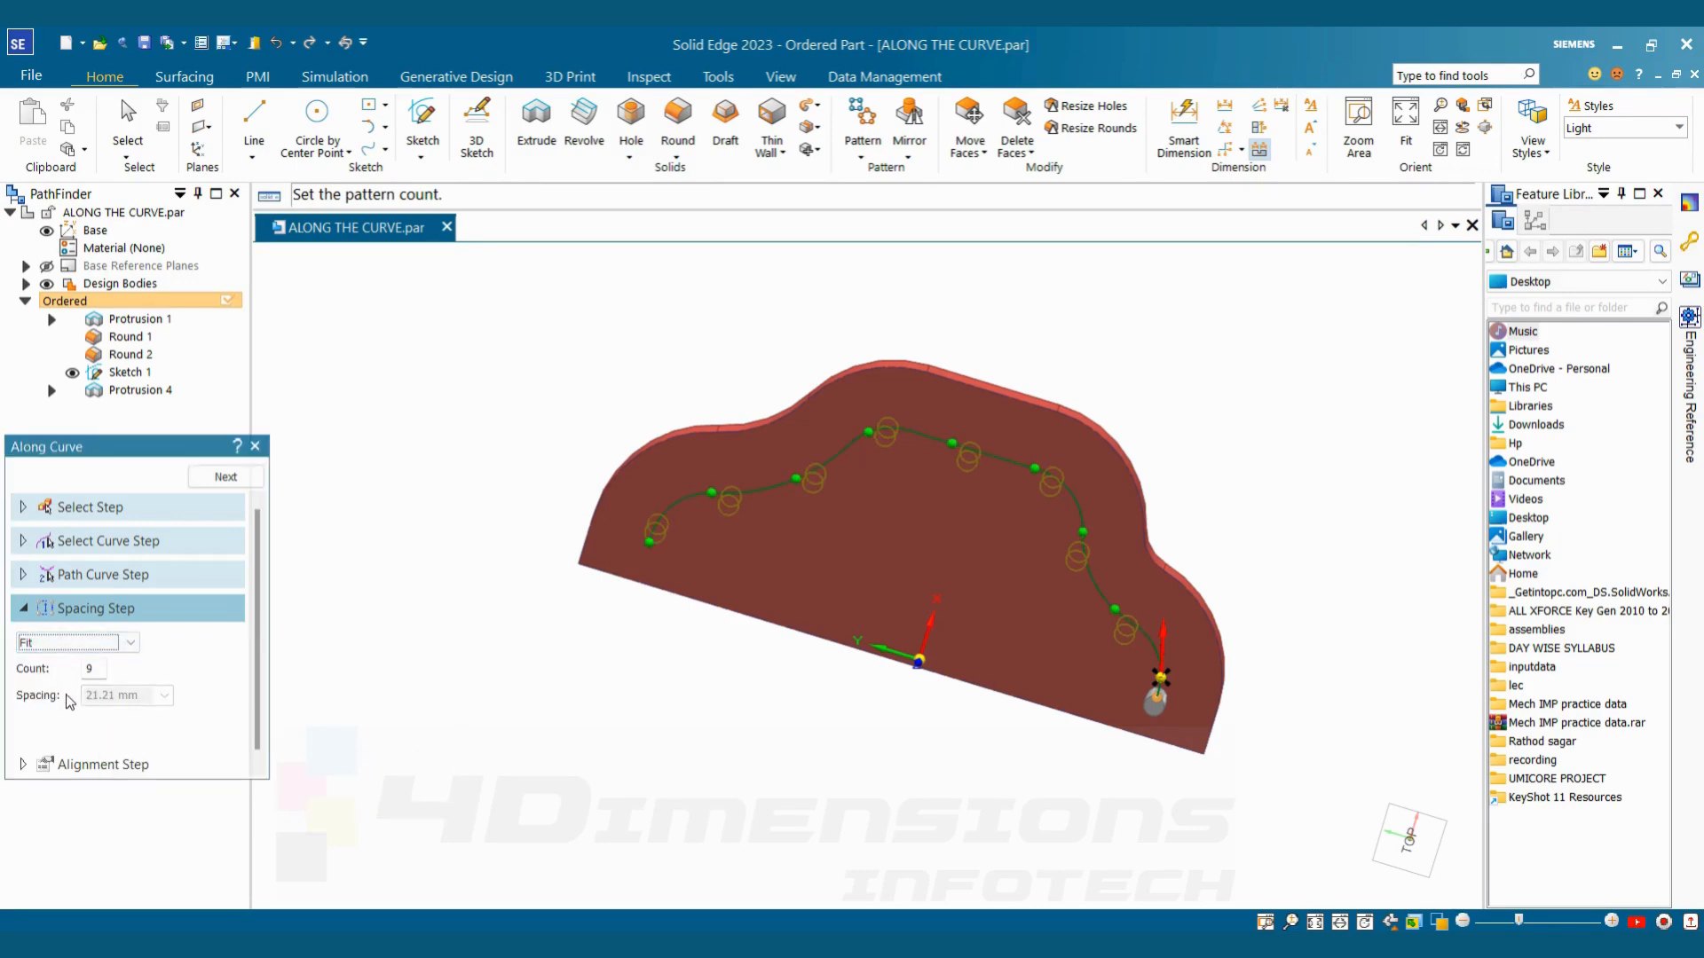
middle_click_drag(550, 701, 621, 709)
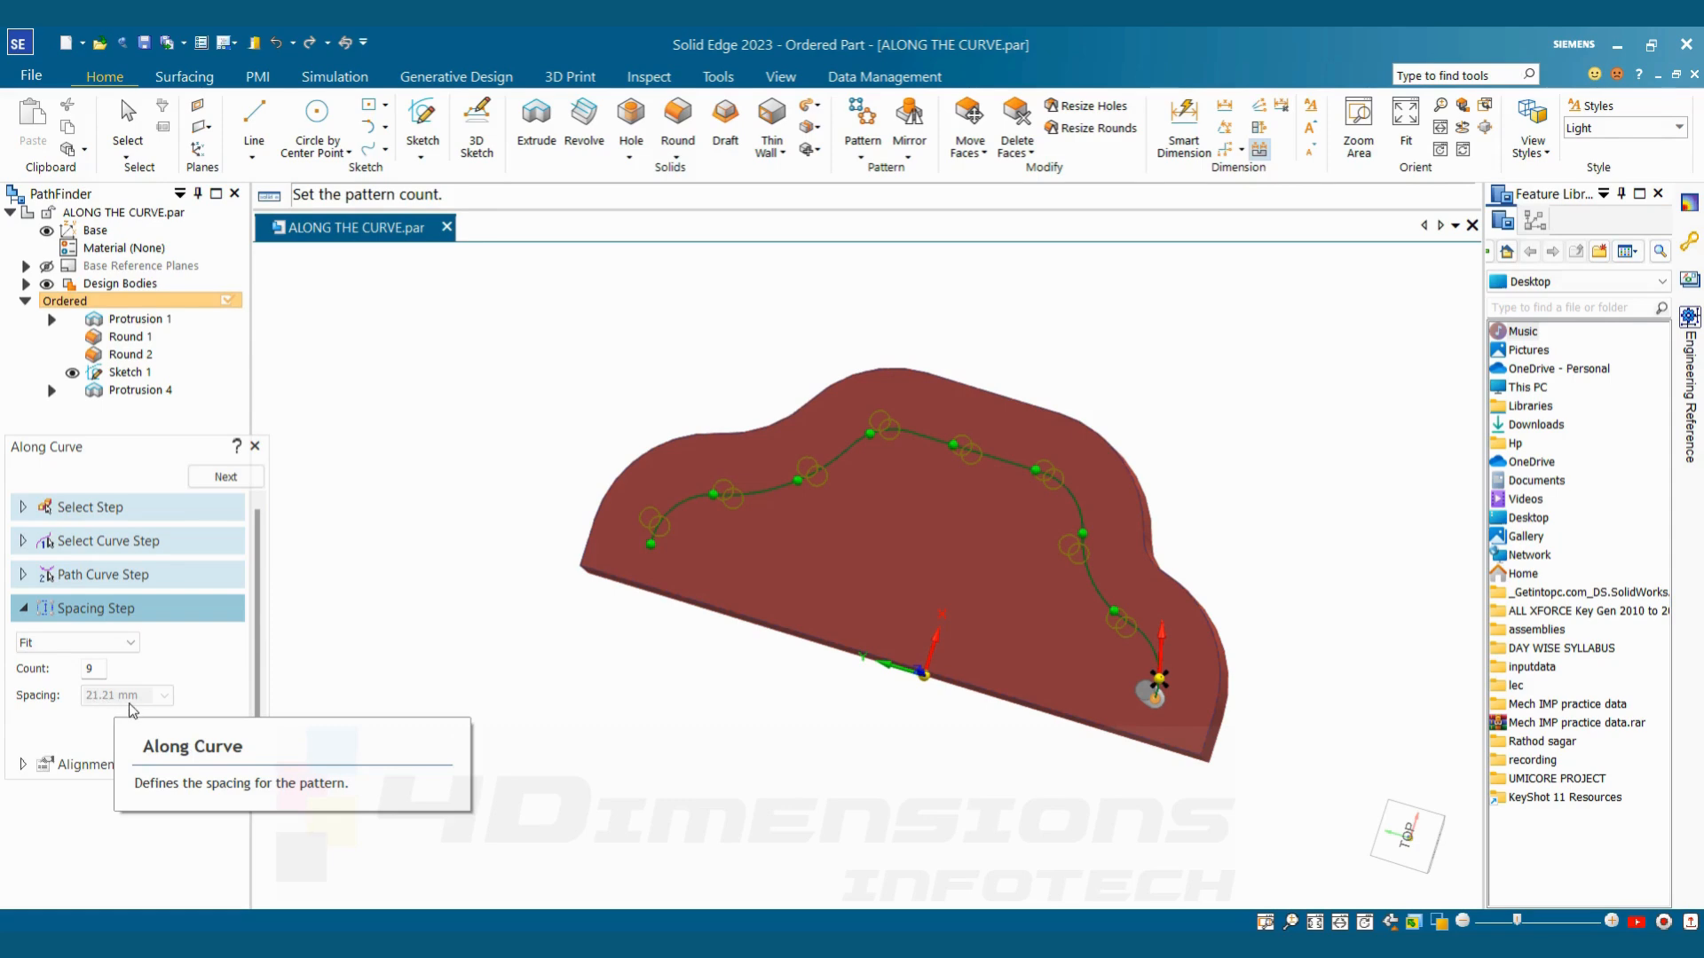
left_click(104, 648)
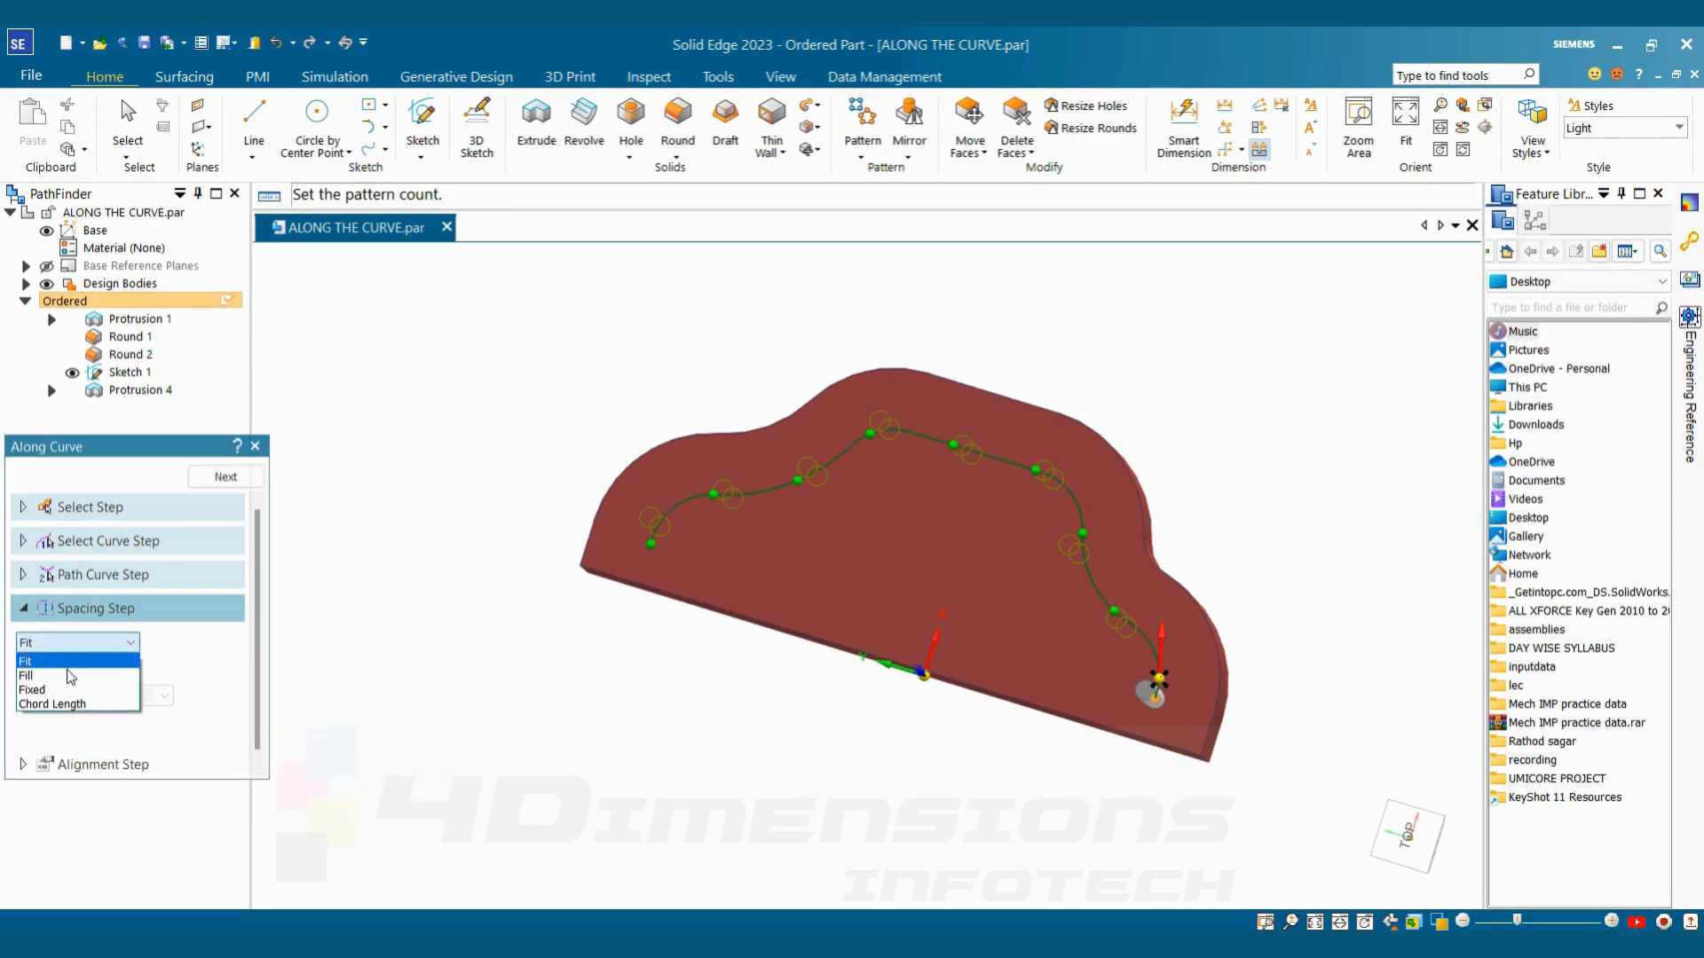
left_click(98, 672)
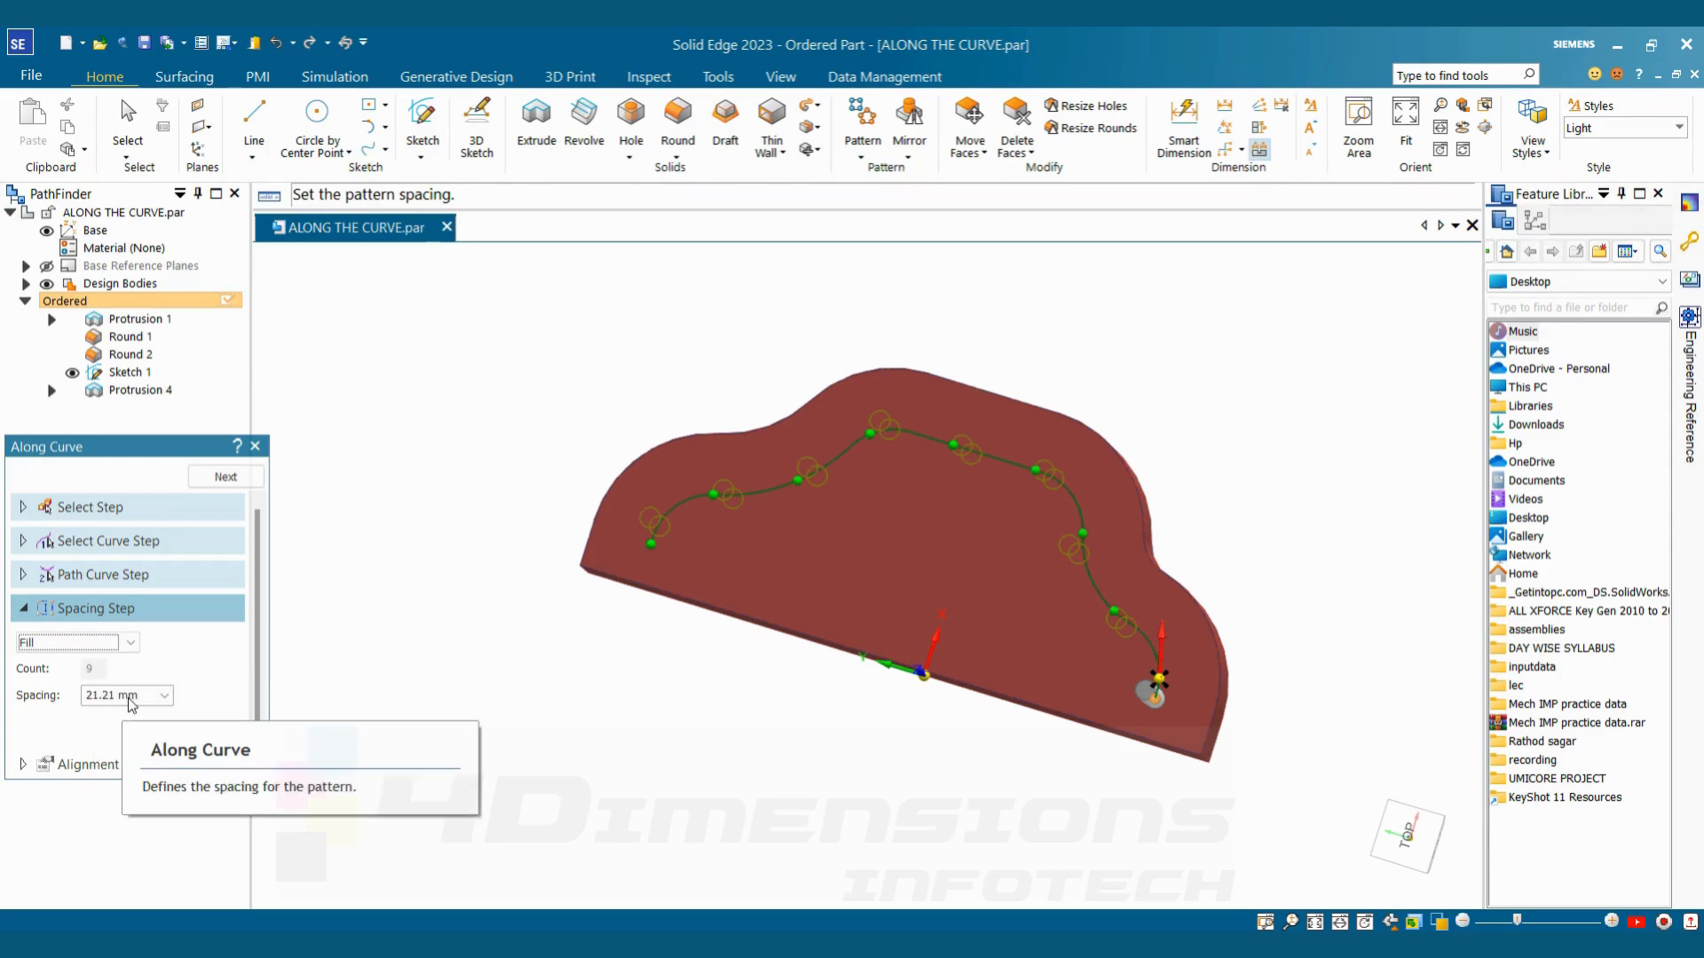
Set the pattern spacing type to Fit with a count of 10 and continue to the alignment settings
left_click(93, 643)
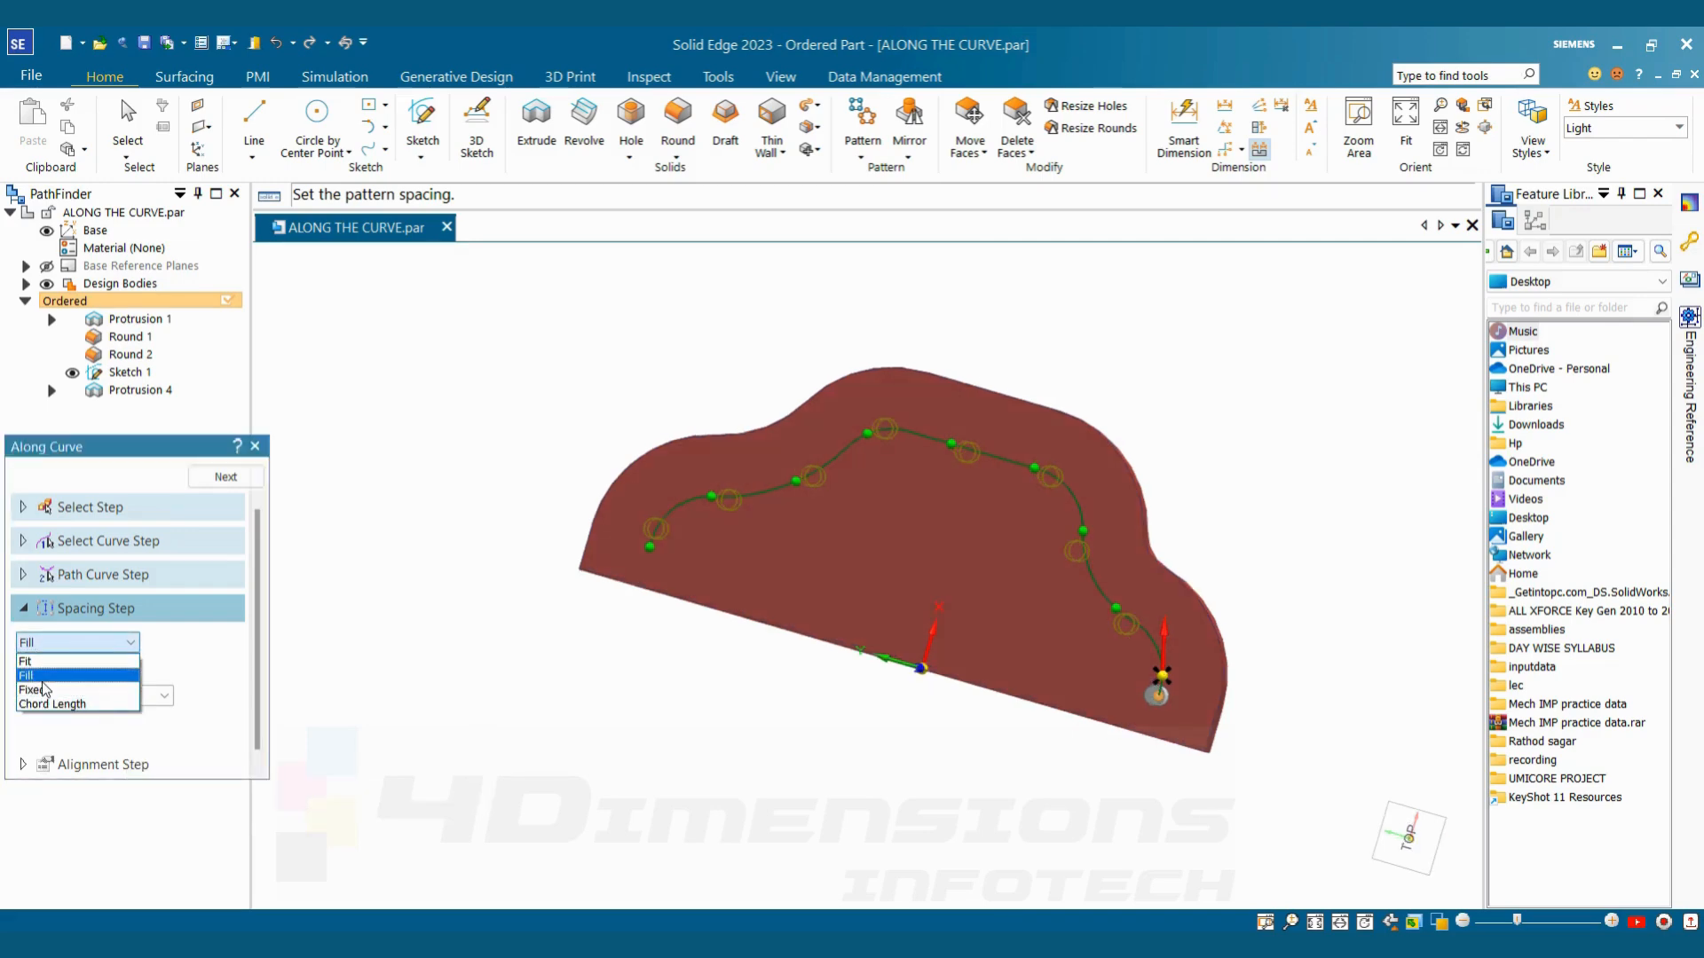
left_click(34, 662)
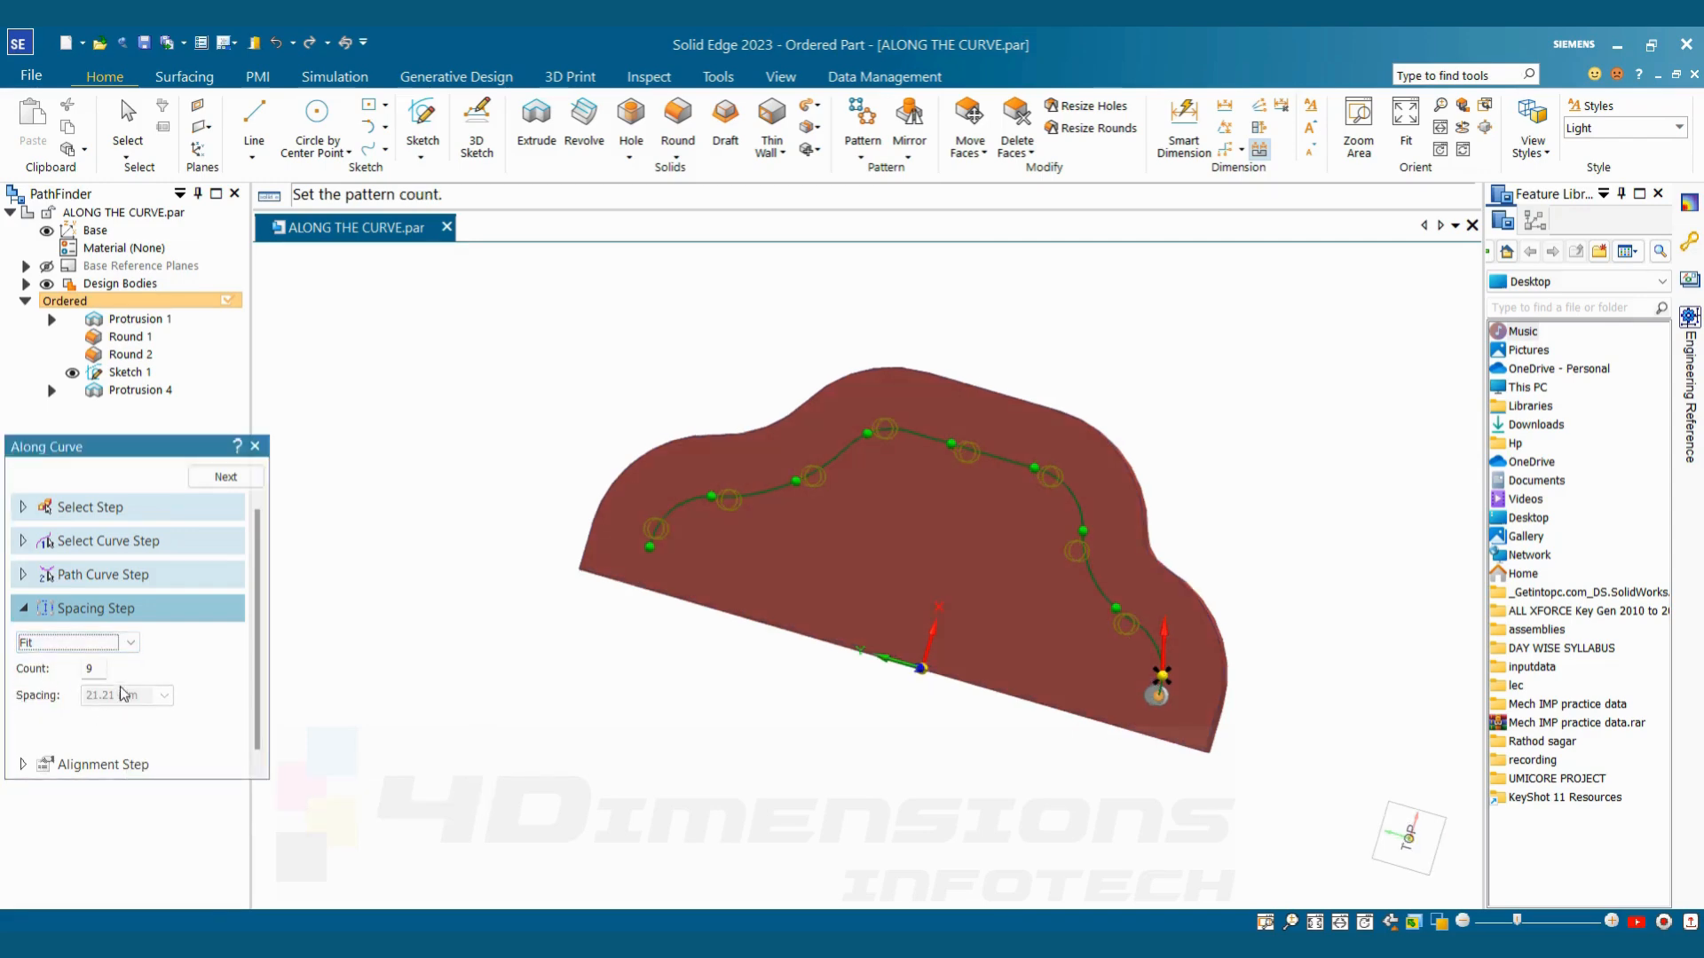
type("10")
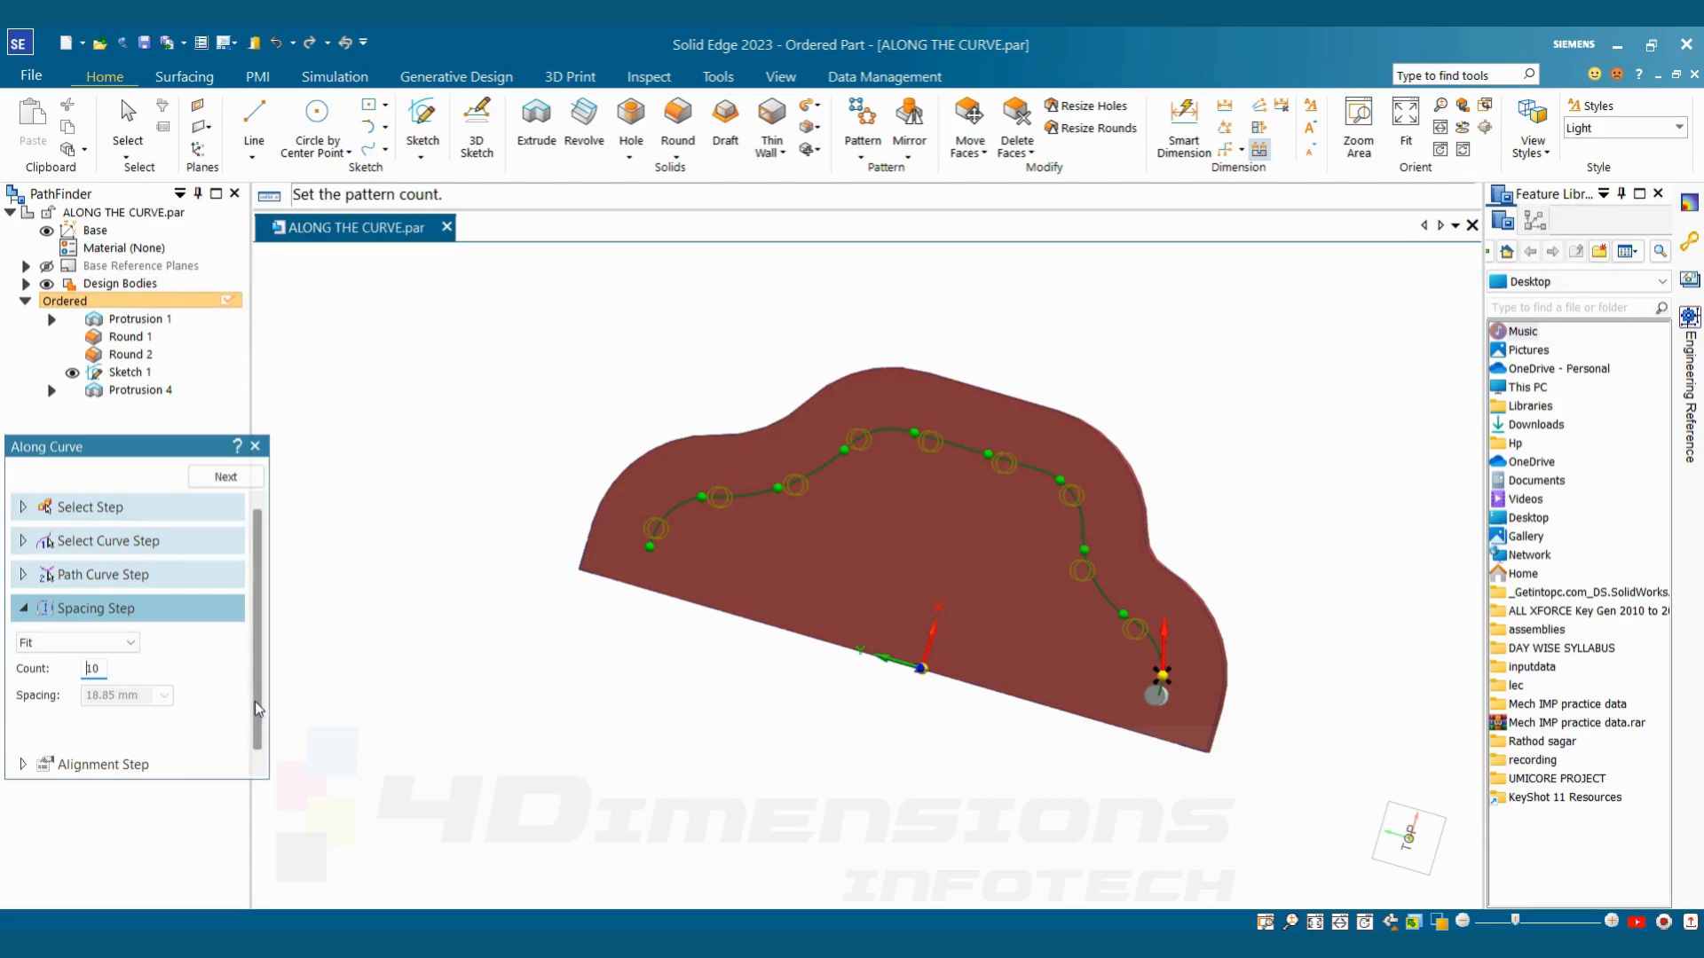
scroll(251, 707, "down", 1)
left_click(226, 479)
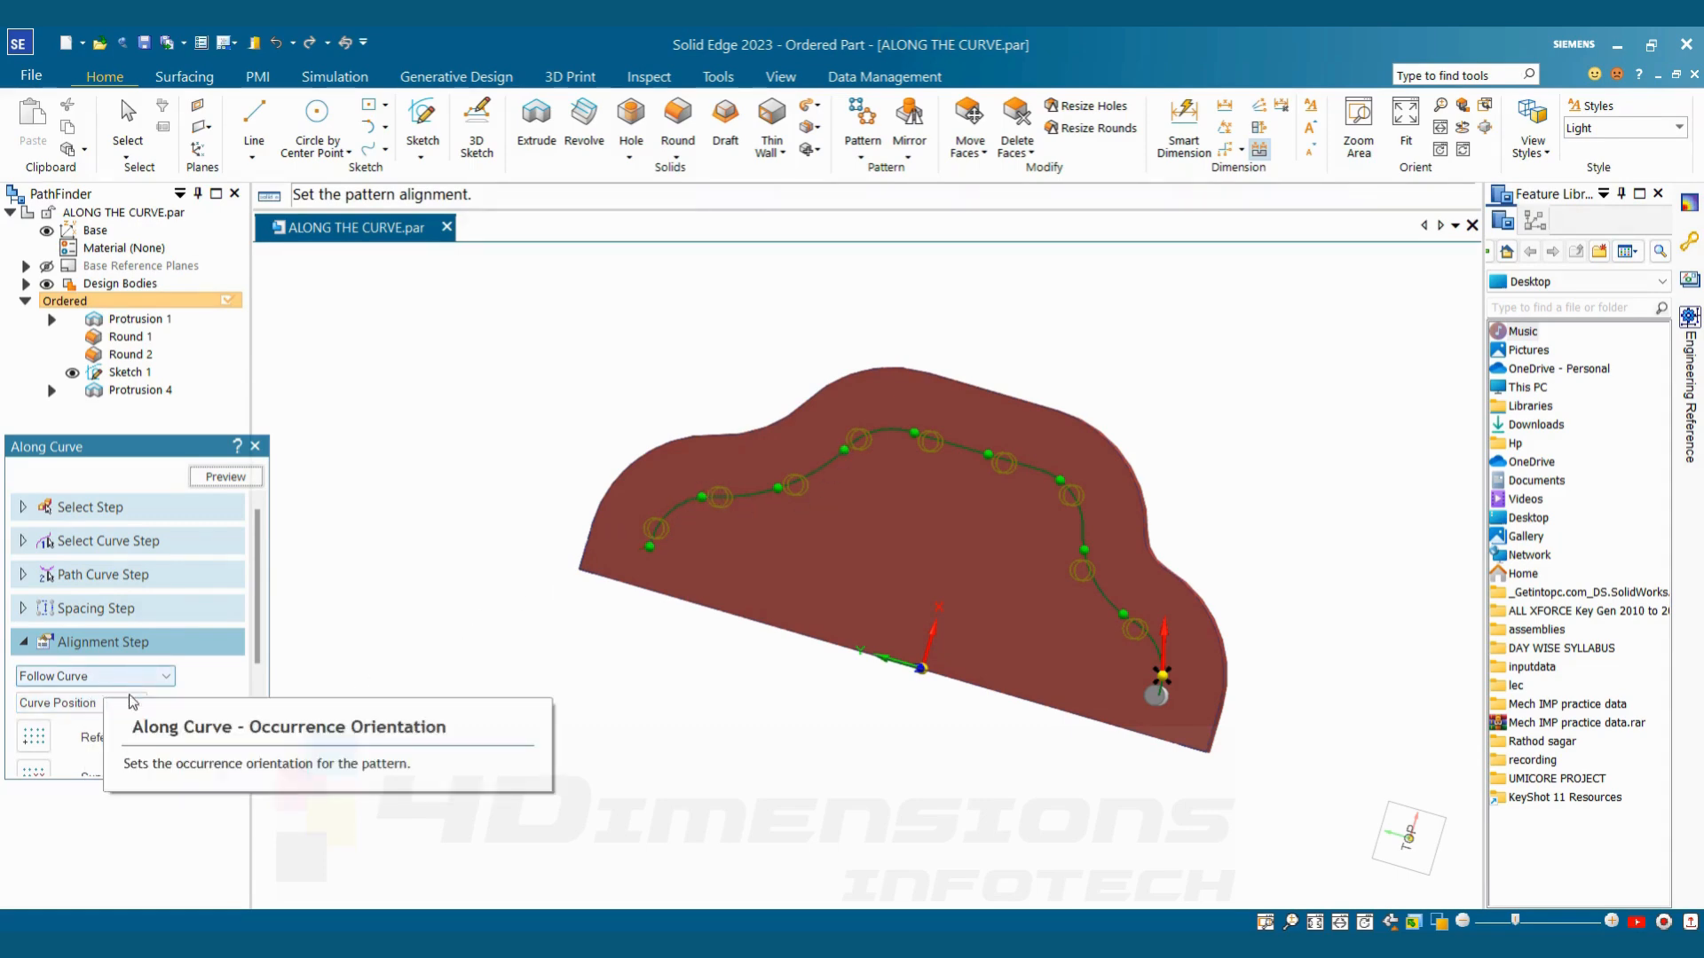
Compare the Simple occurrence orientation with Follow Curve on the pin pattern preview
scroll(241, 707, "down", 3)
left_click(133, 525)
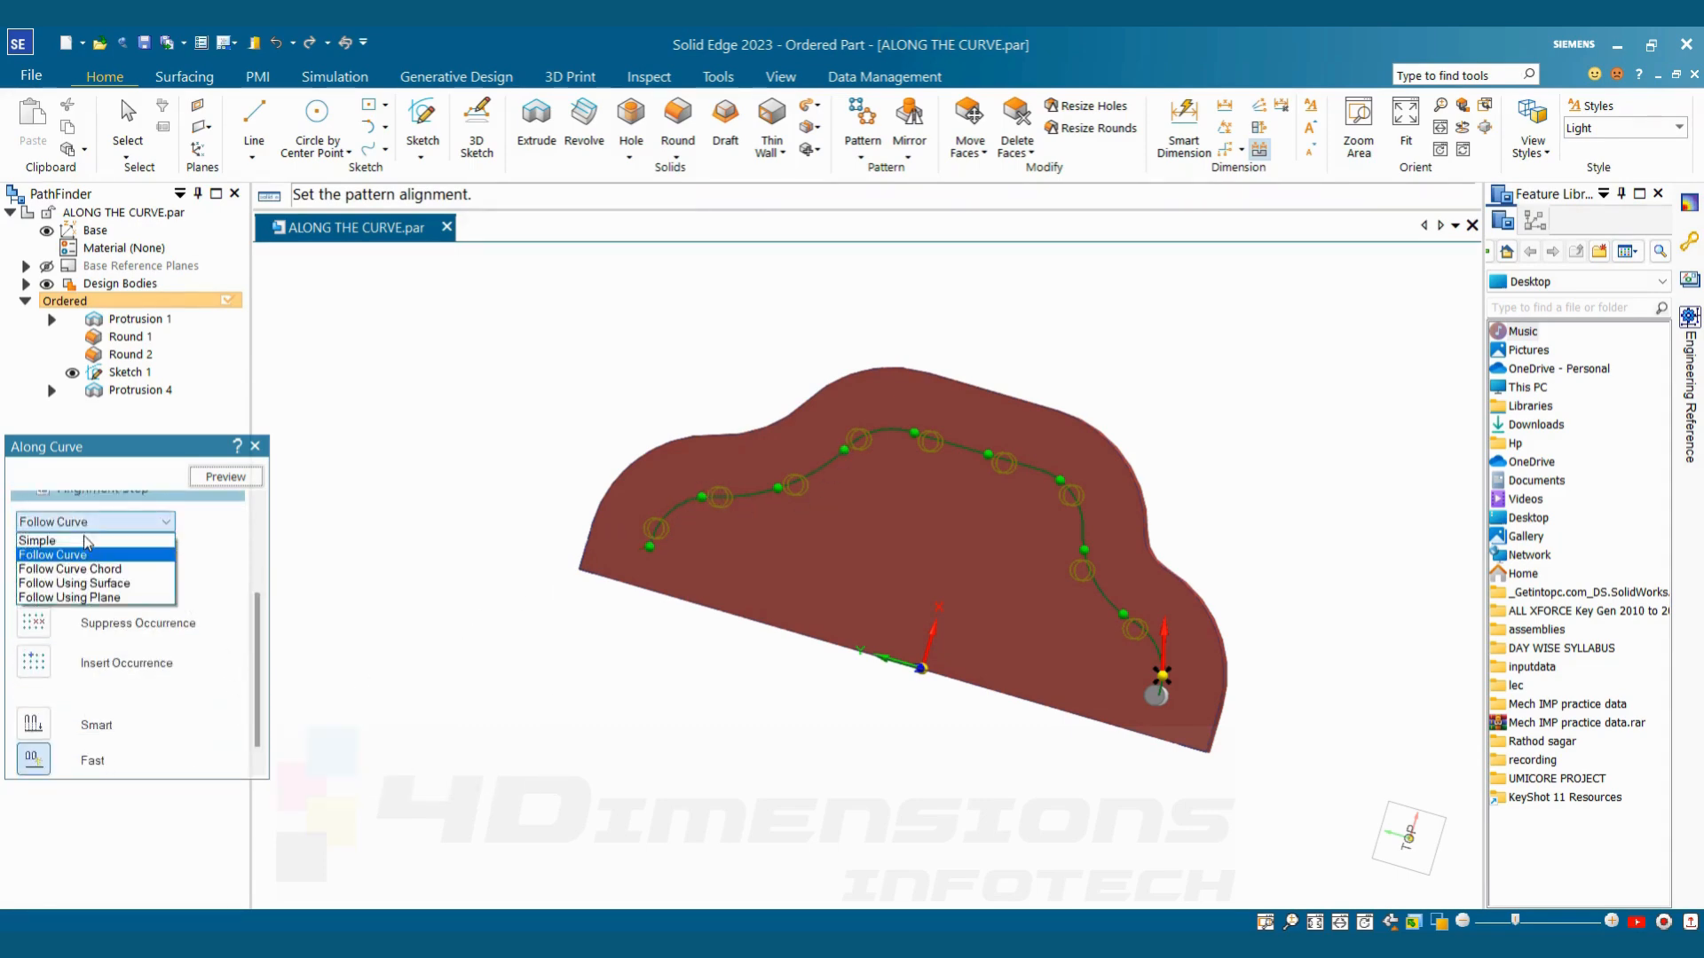
left_click(56, 542)
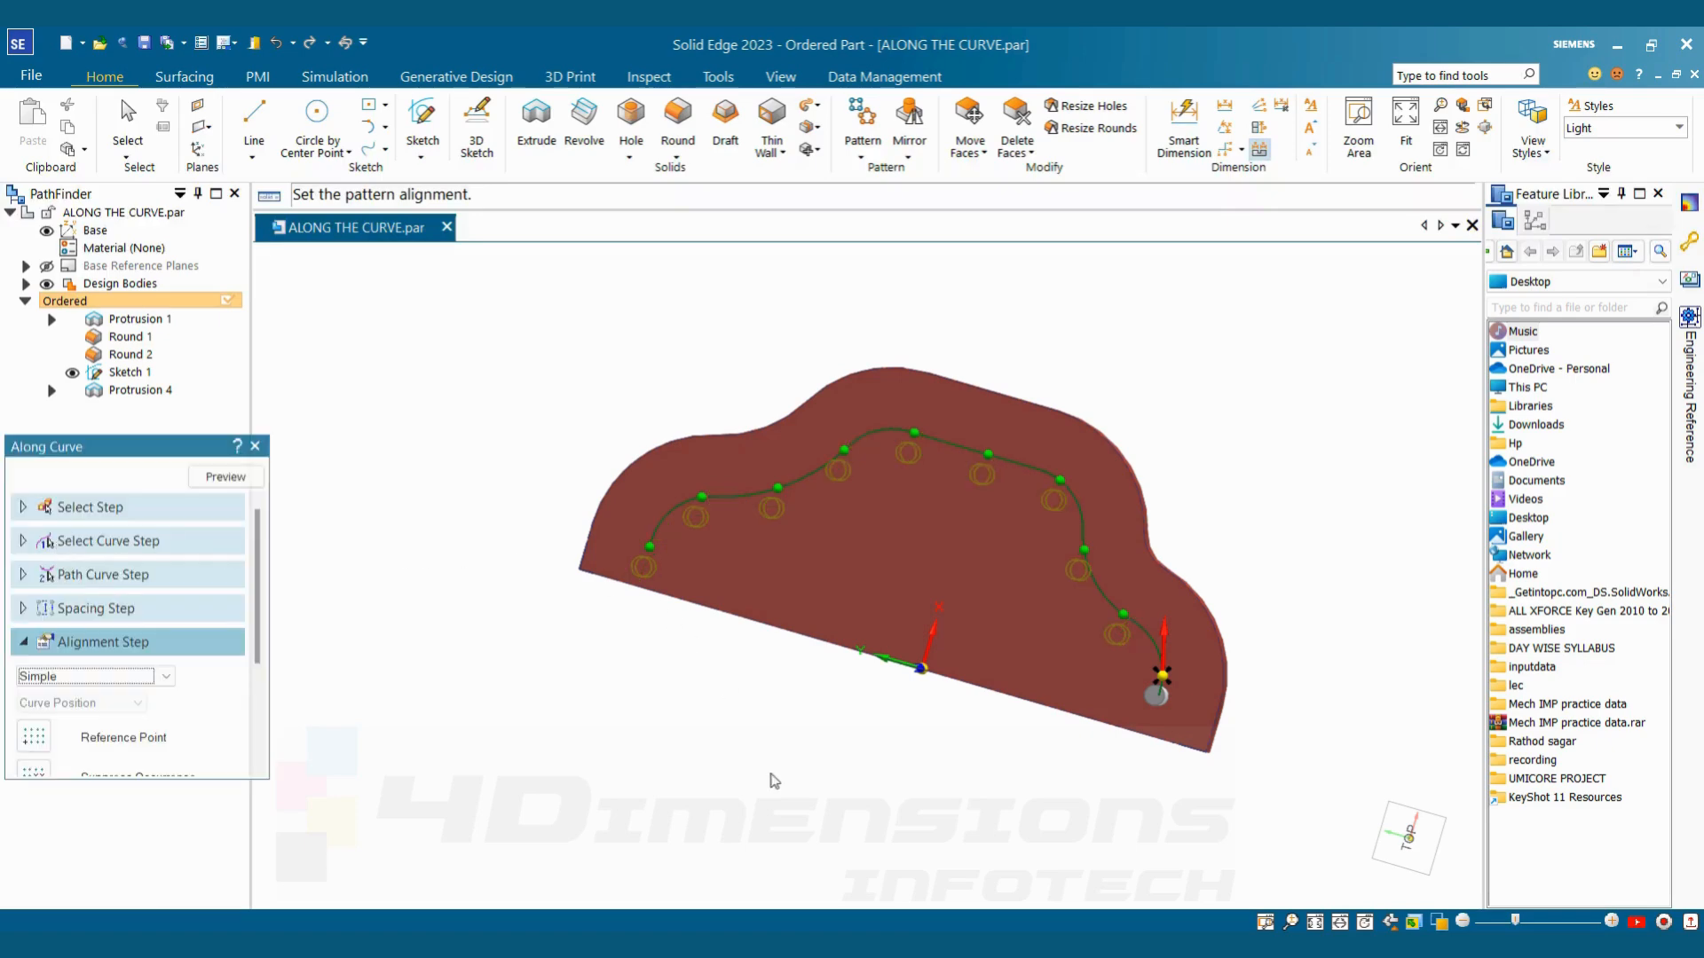
middle_click_drag(775, 781, 841, 741)
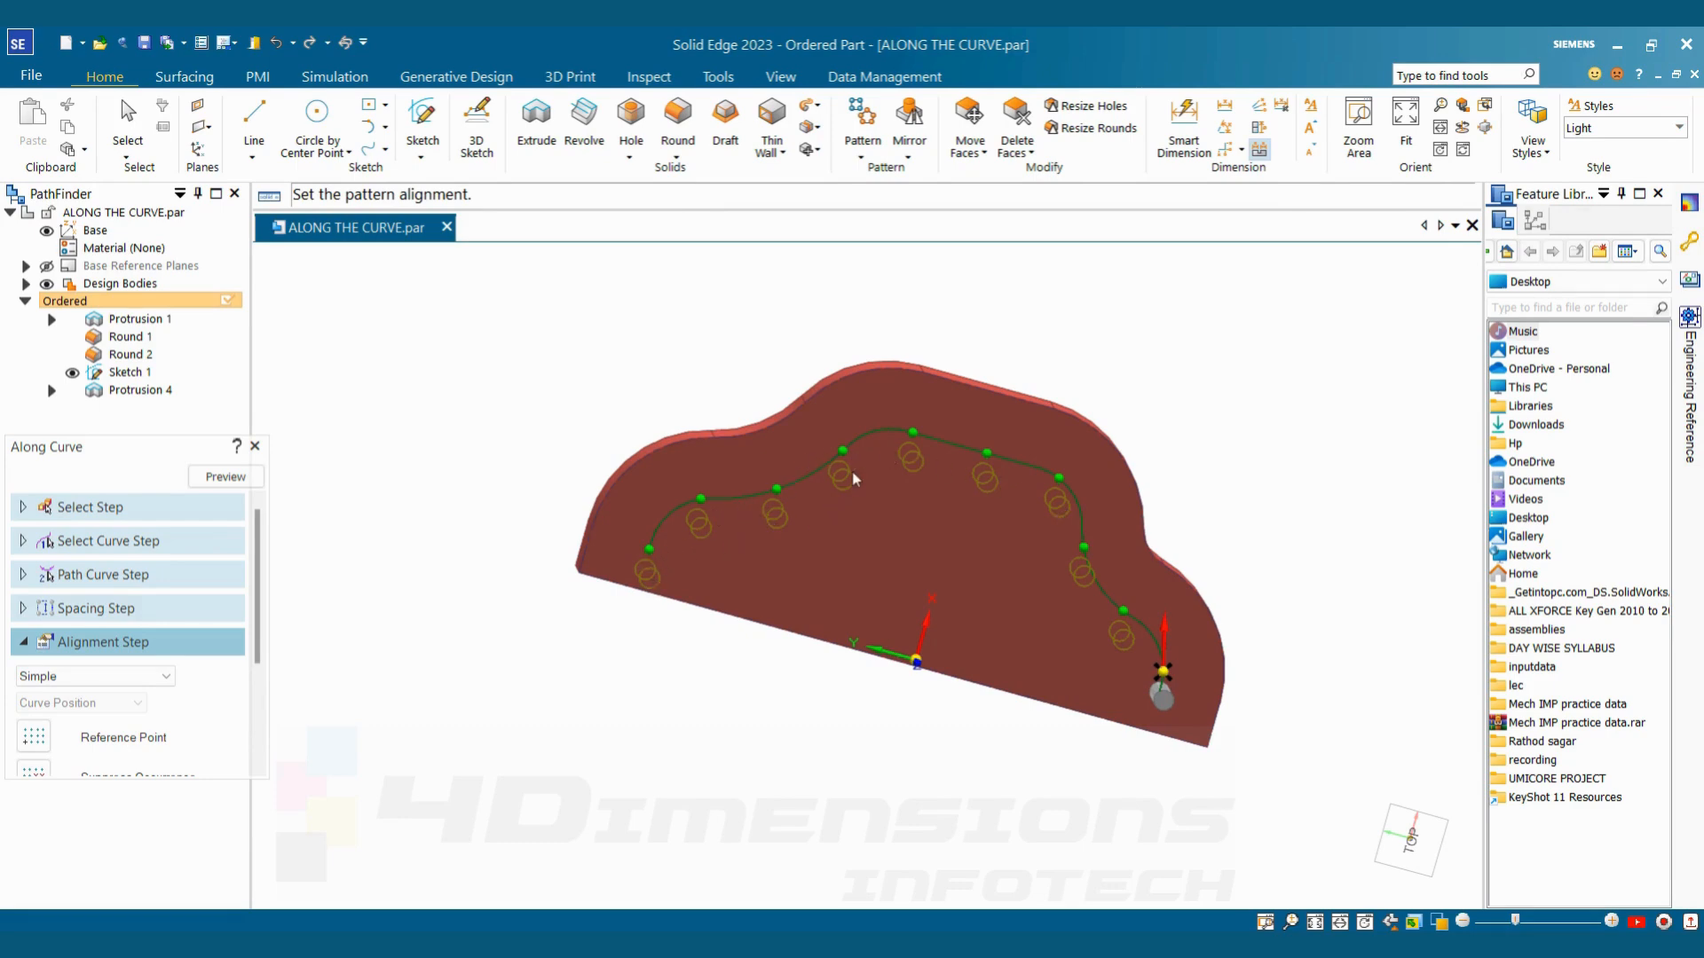
left_click(79, 677)
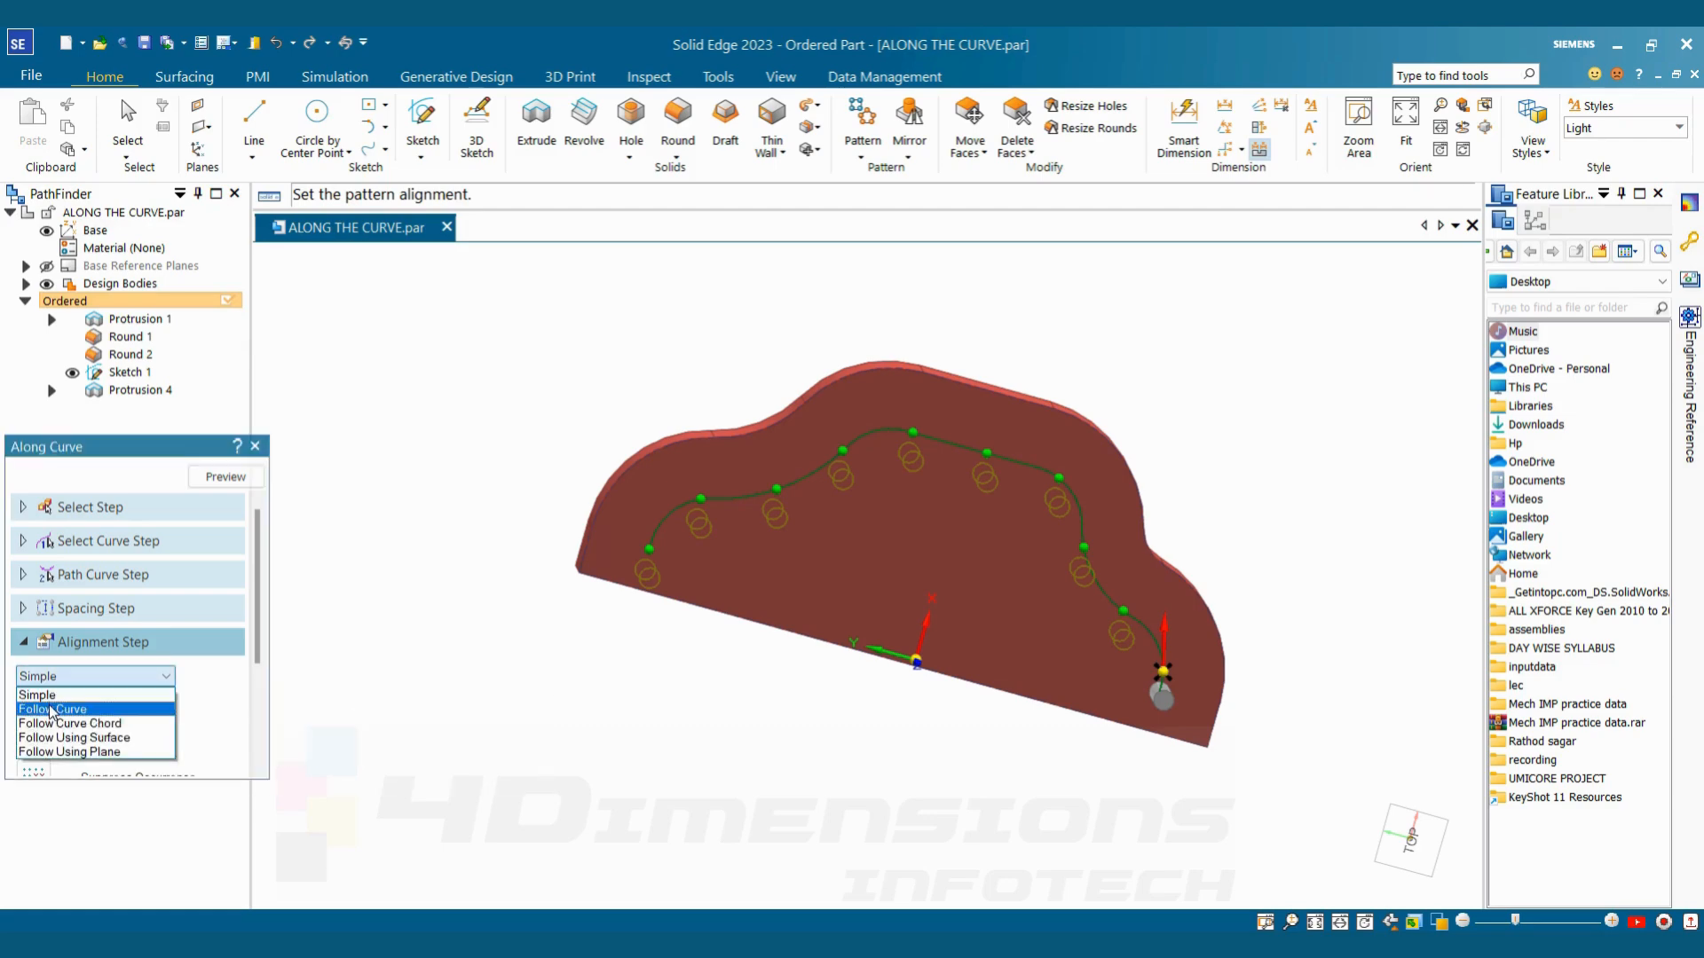
left_click(51, 709)
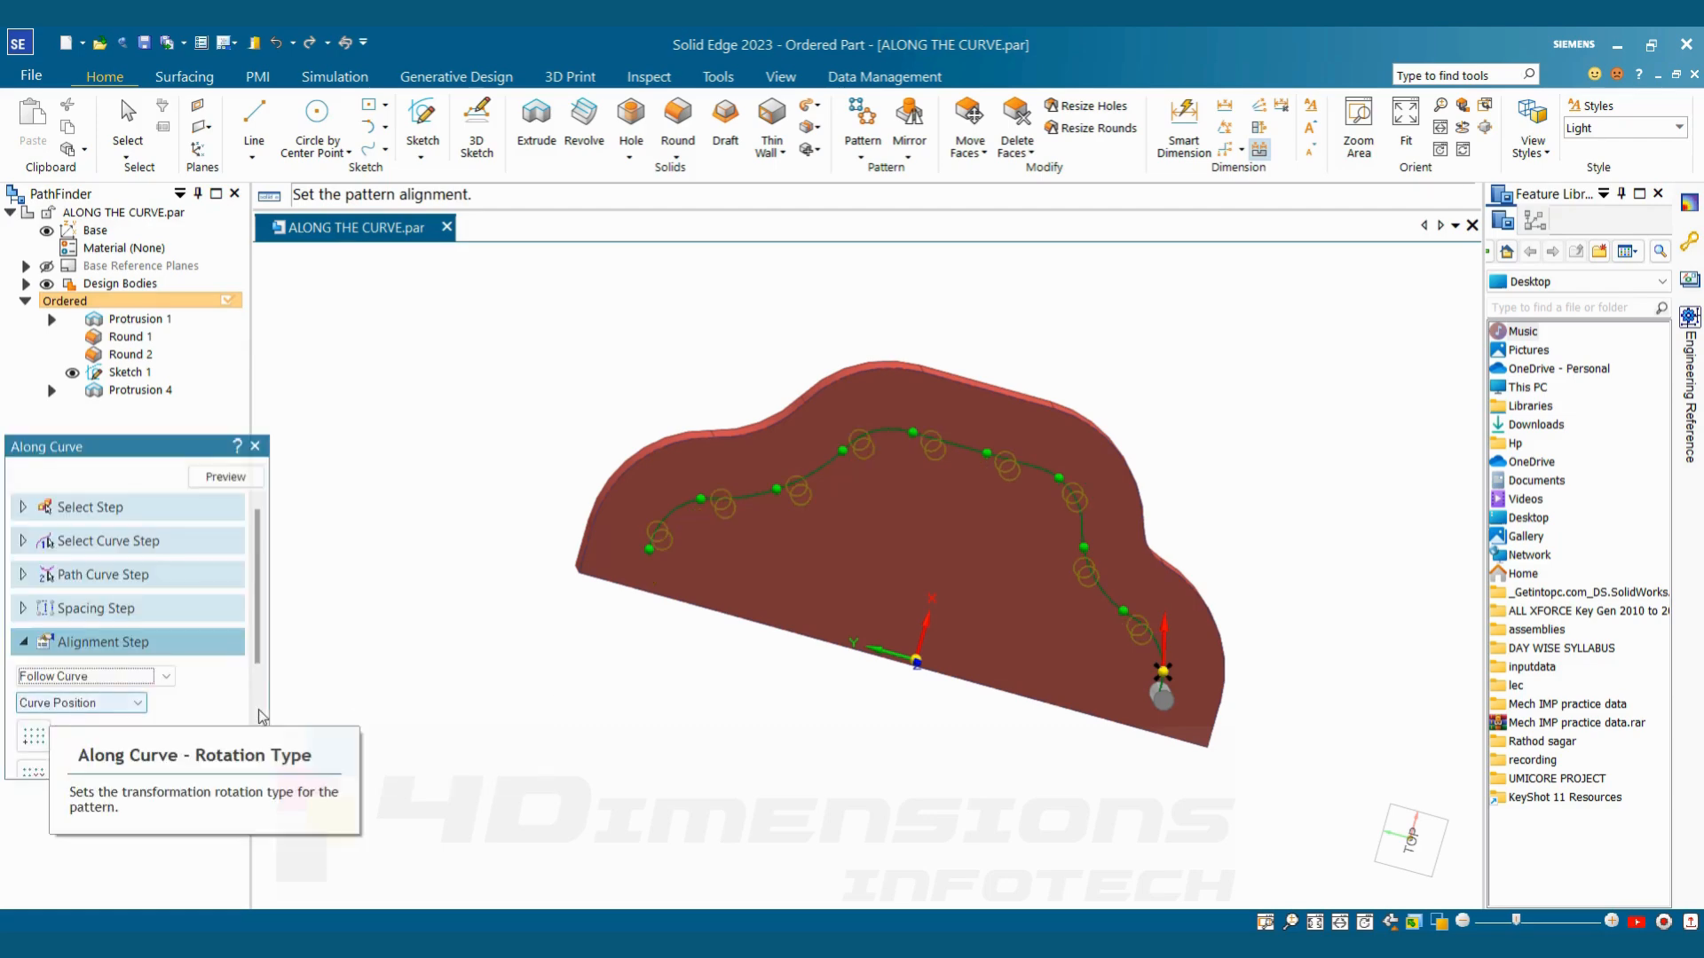
Try the Follow Curve Chord orientation for the pin occurrences along the guide curve
left_click(89, 677)
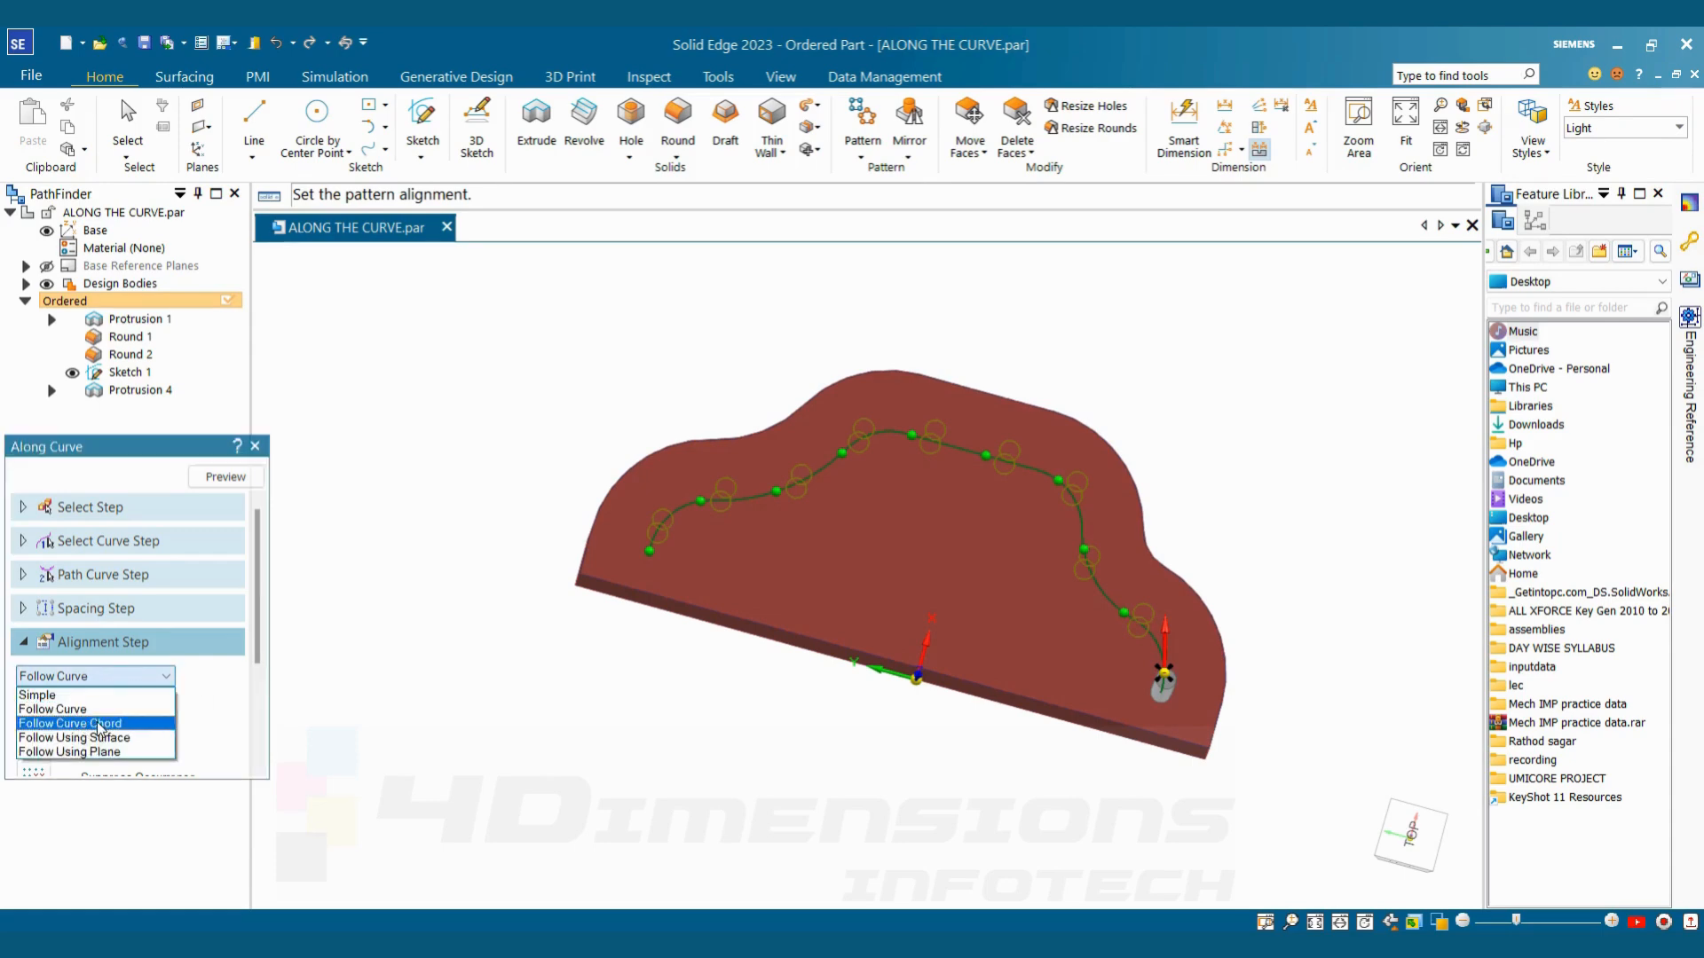
left_click(99, 724)
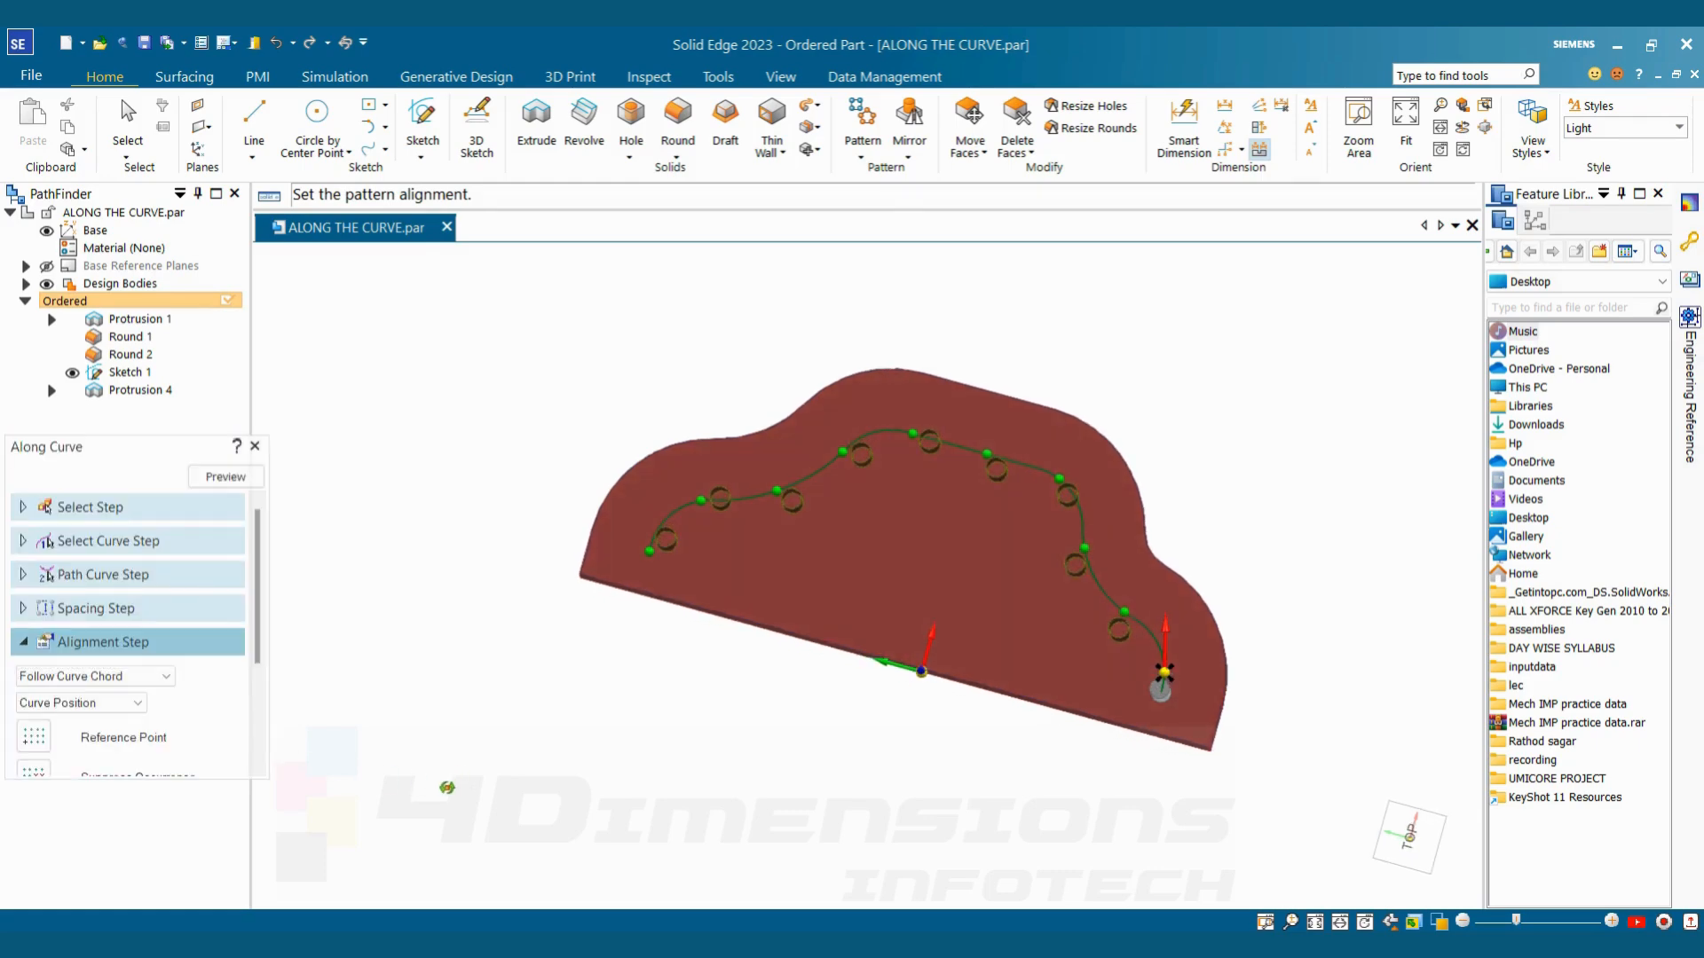
middle_click_drag(447, 788, 449, 784)
left_click(102, 708)
left_click(125, 677)
left_click(126, 679)
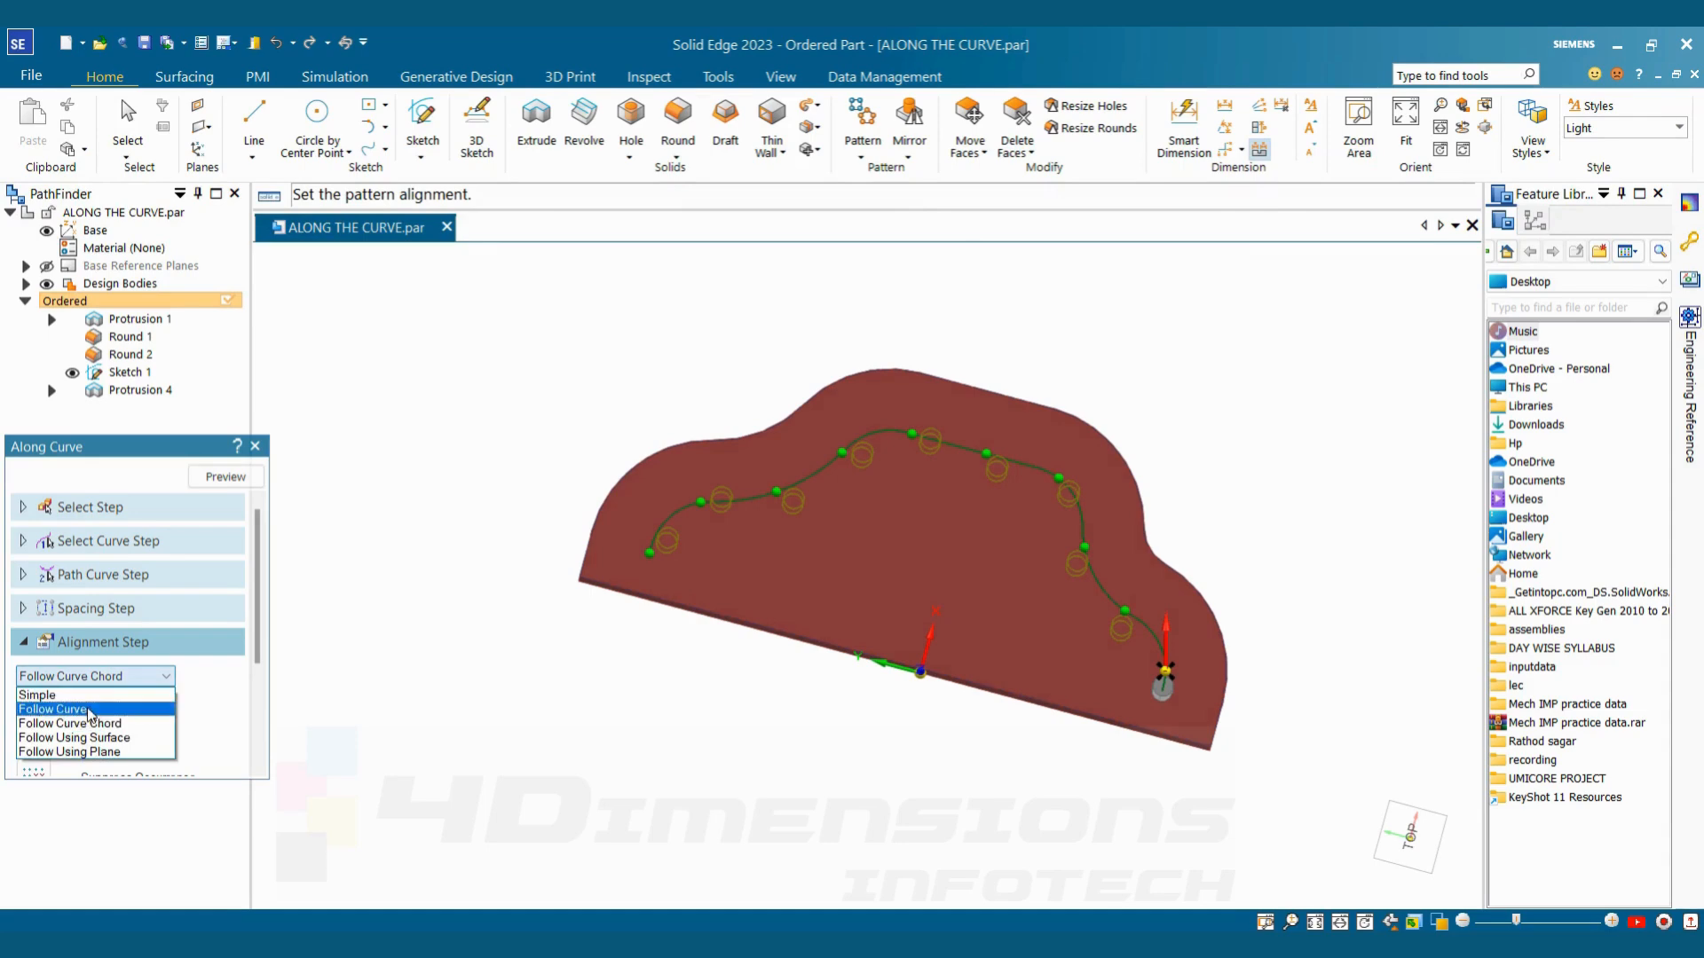
left_click(93, 723)
Try the Feature Position rotation type for the pins, then return it to Curve Position
left_click(99, 703)
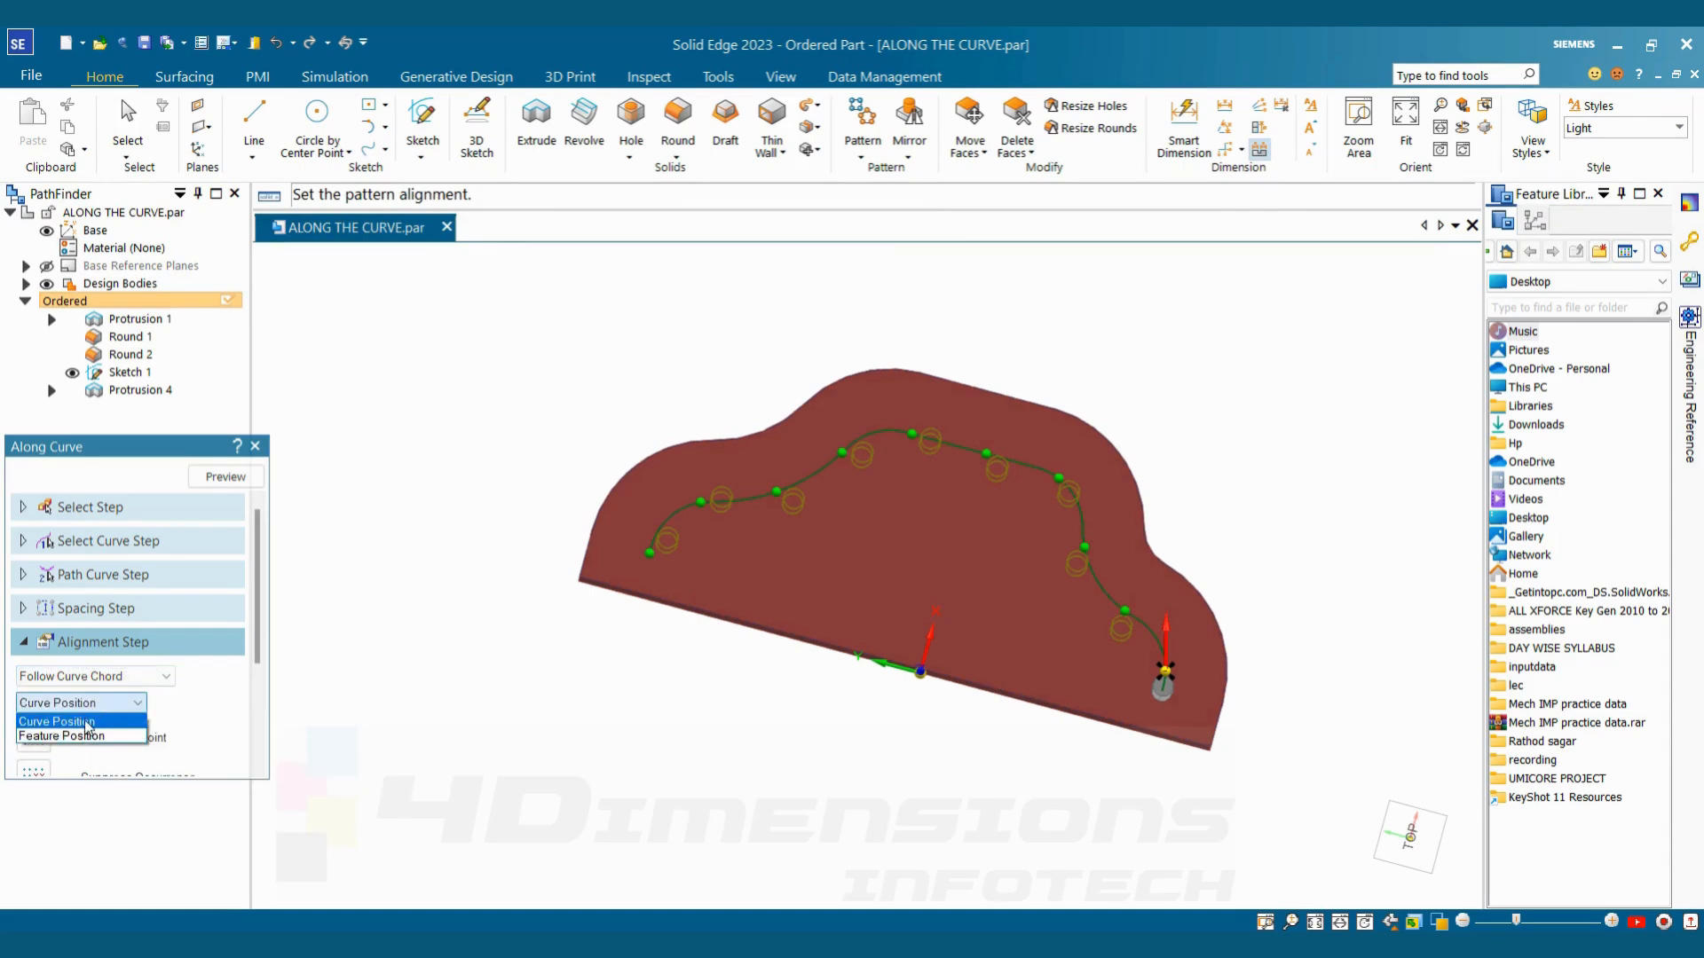
left_click(84, 735)
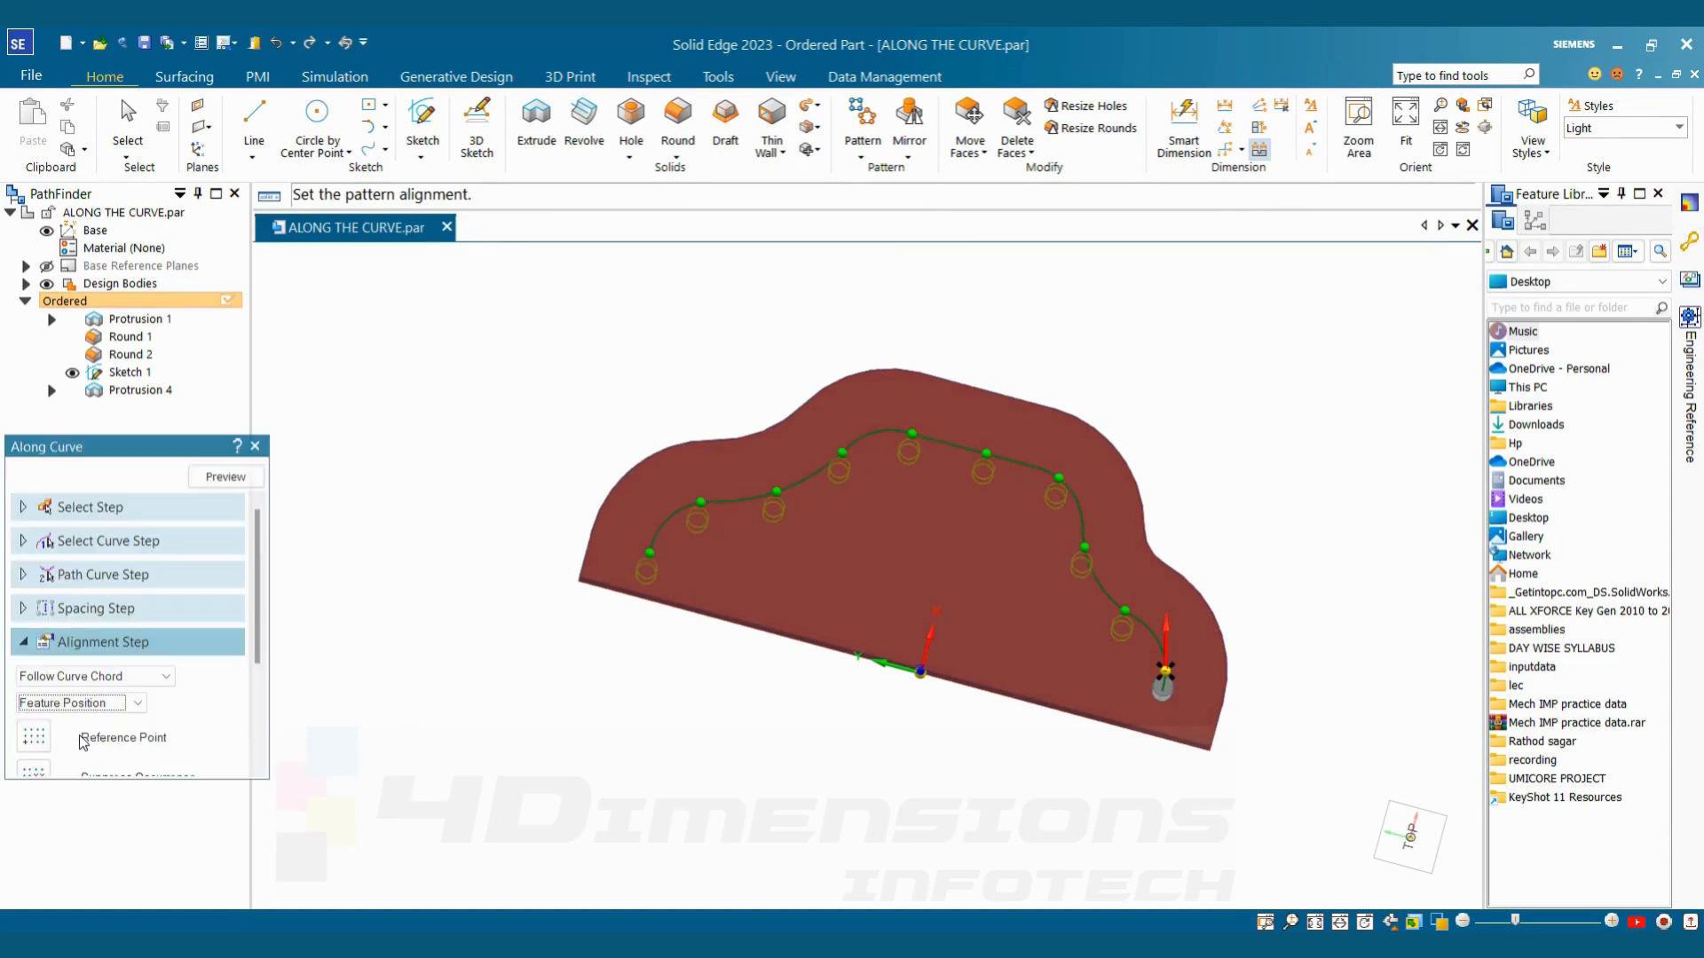
mouse_move(1057, 785)
middle_mouse_down()
mouse_move(1053, 798)
mouse_move(1054, 780)
middle_mouse_up()
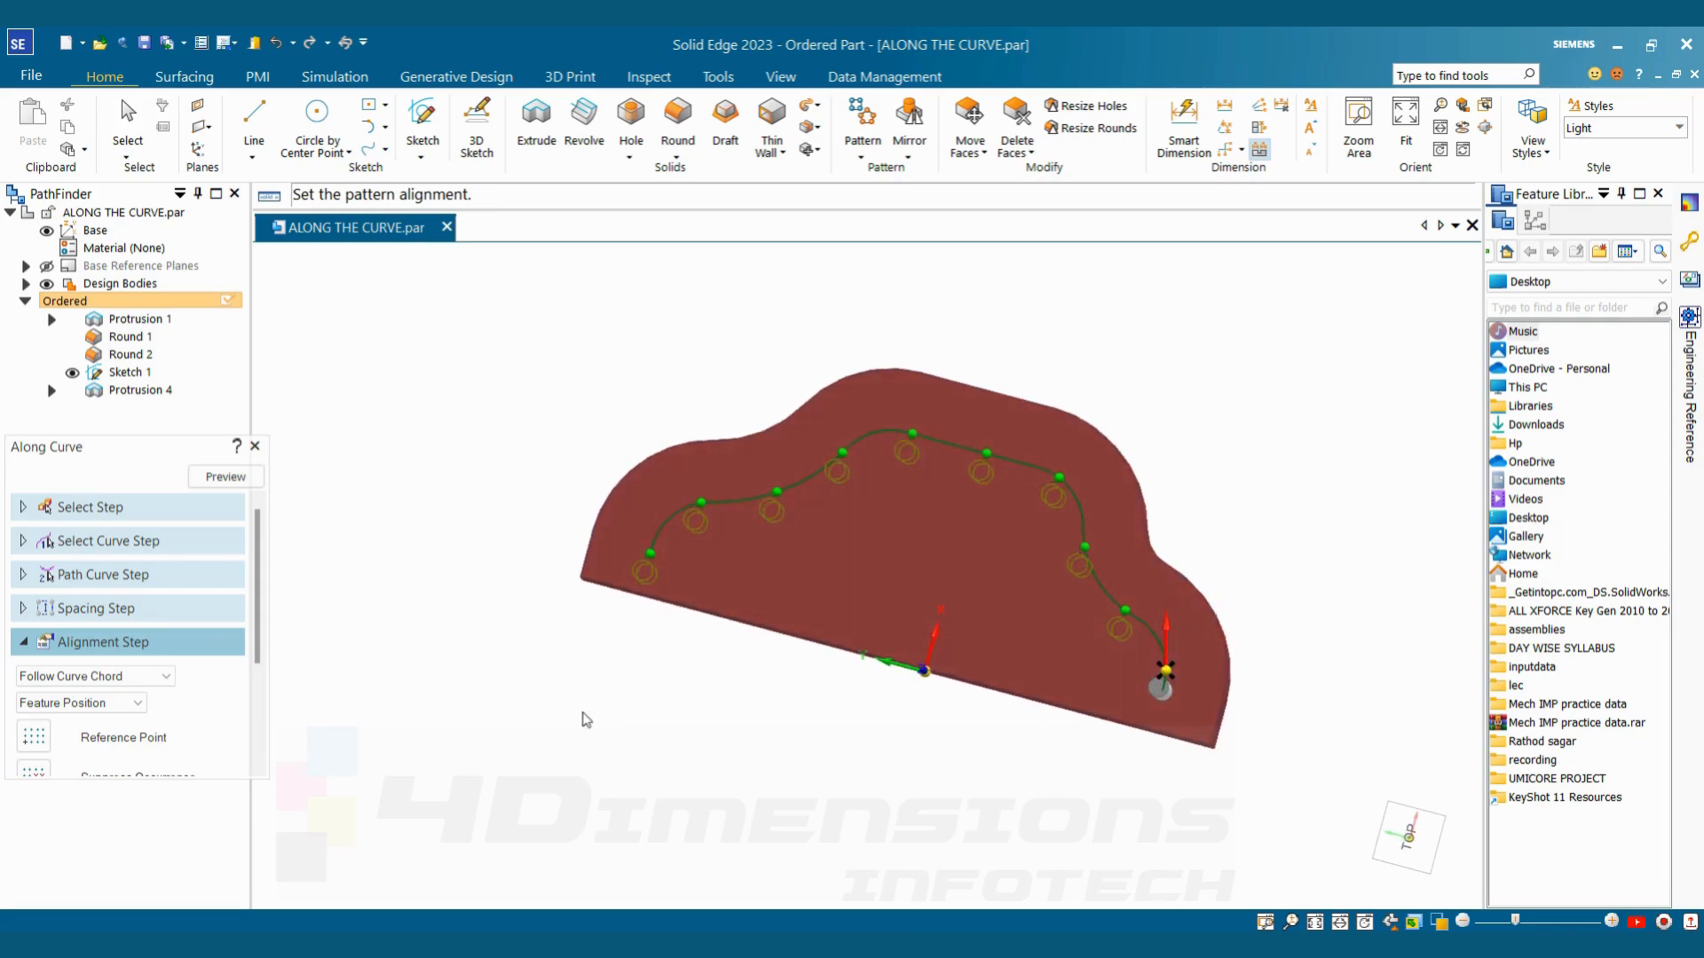
left_click(122, 702)
left_click(59, 721)
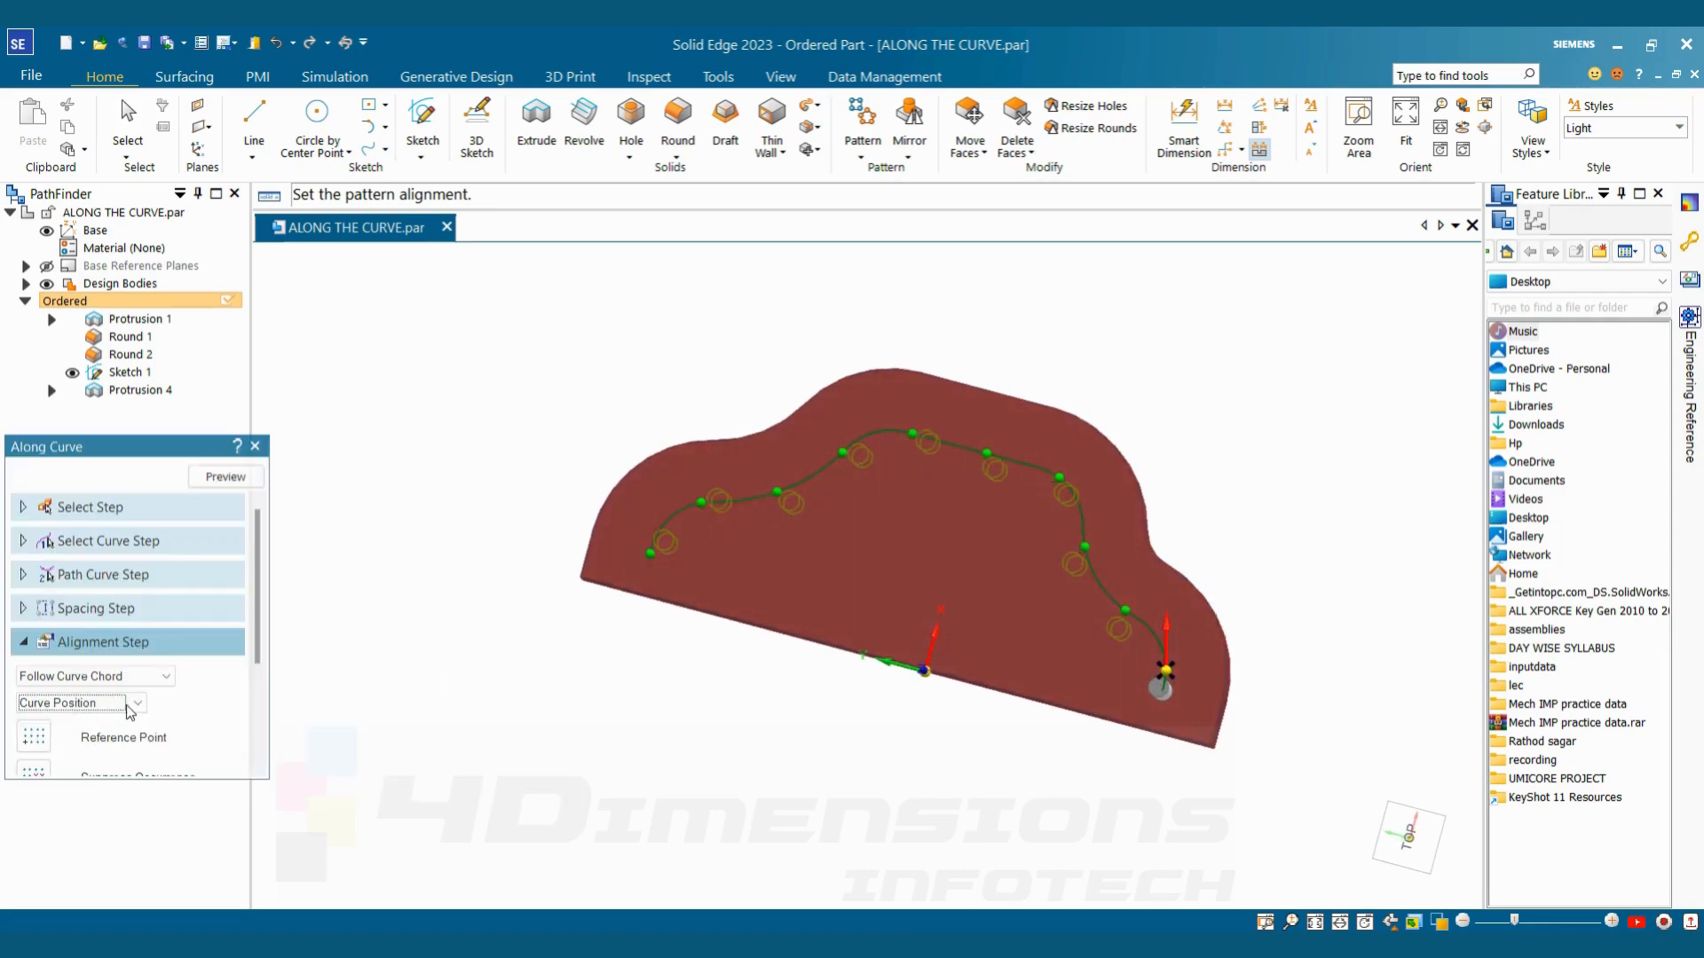
Set the occurrence orientation to Follow Curve and generate and finish the pin pattern
left_click(162, 679)
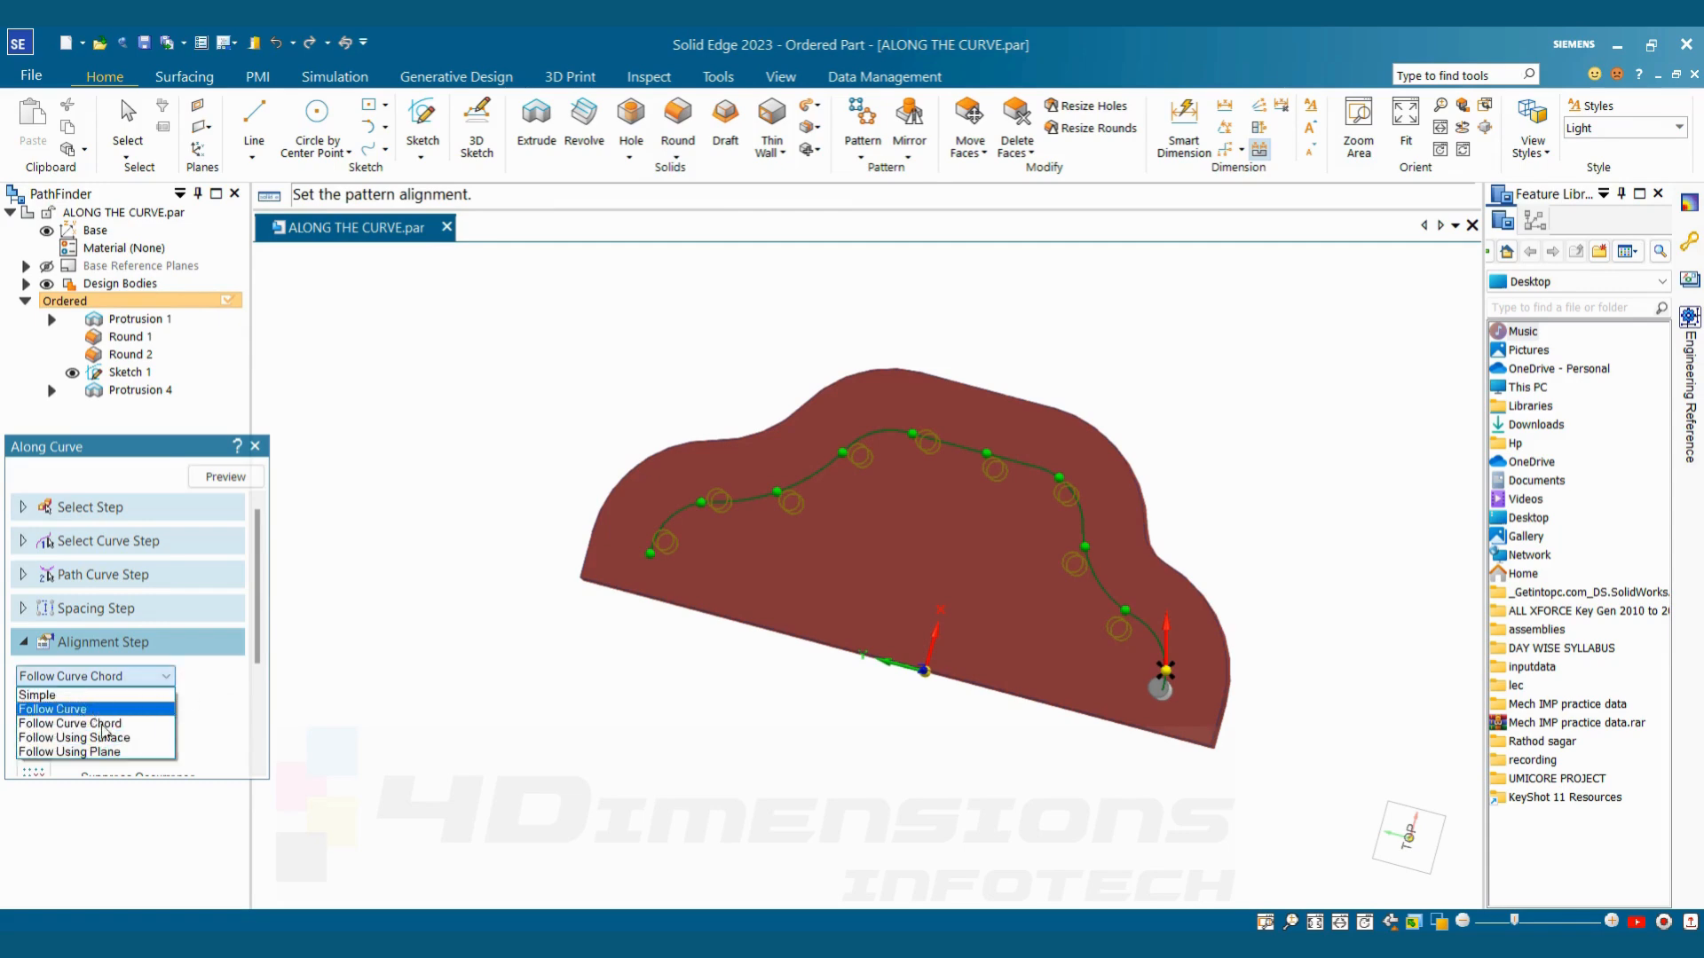
left_click(95, 724)
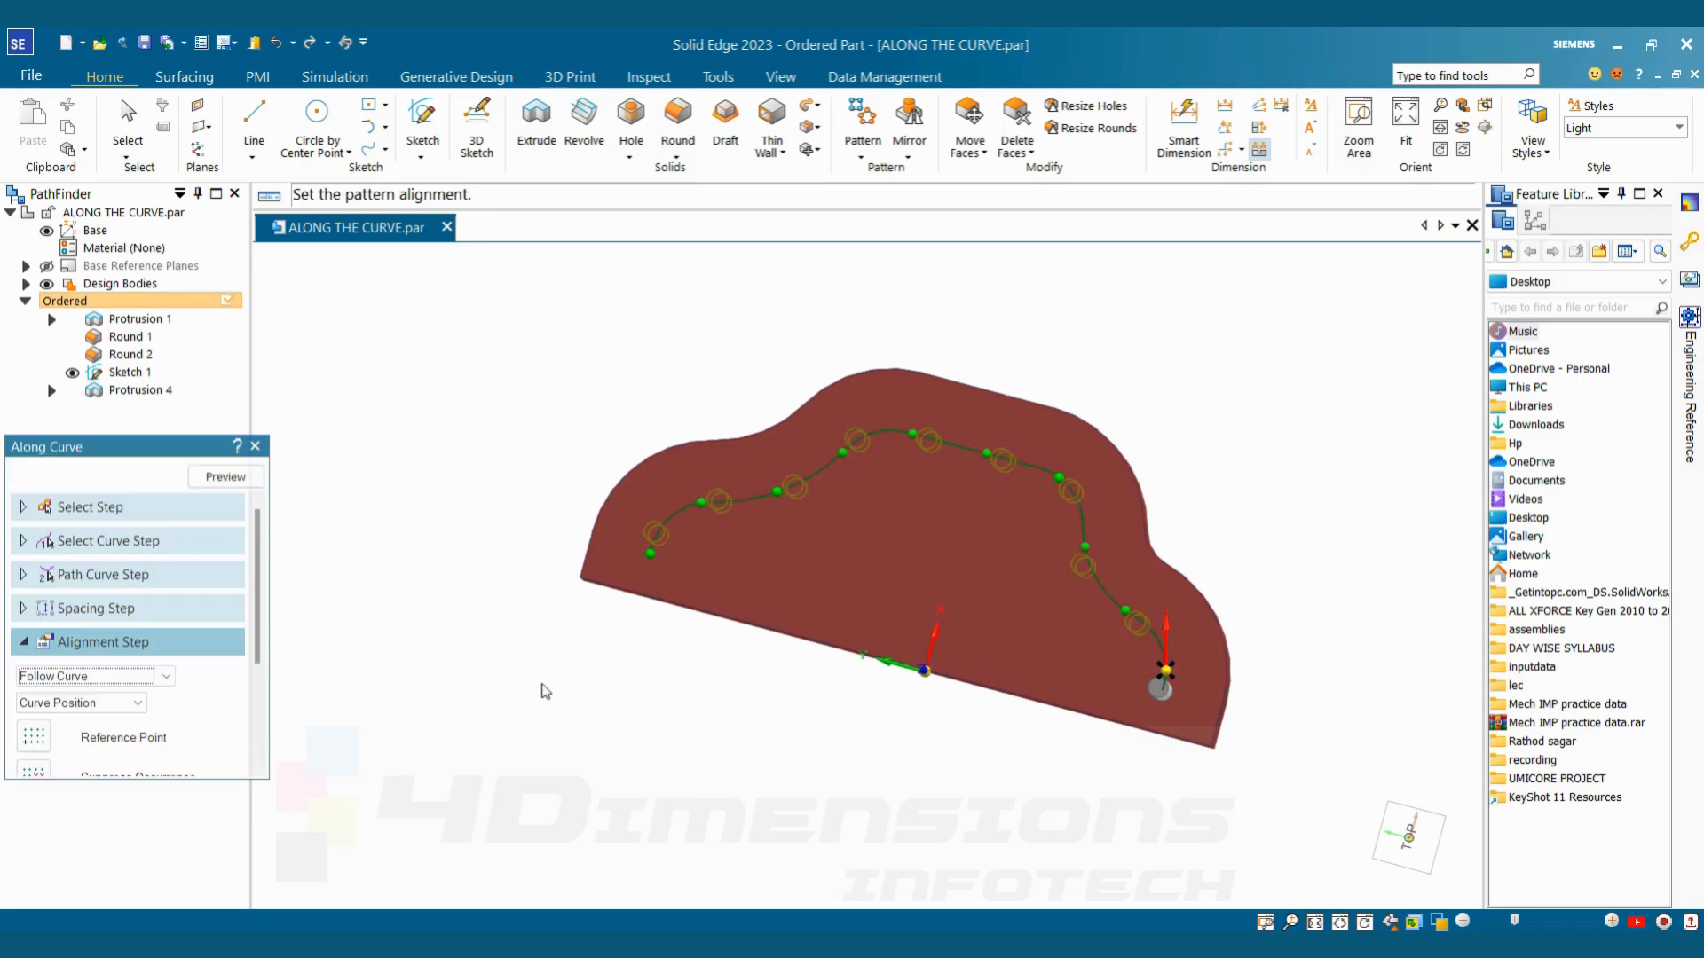
middle_click_drag(658, 810, 655, 741)
left_click(232, 484)
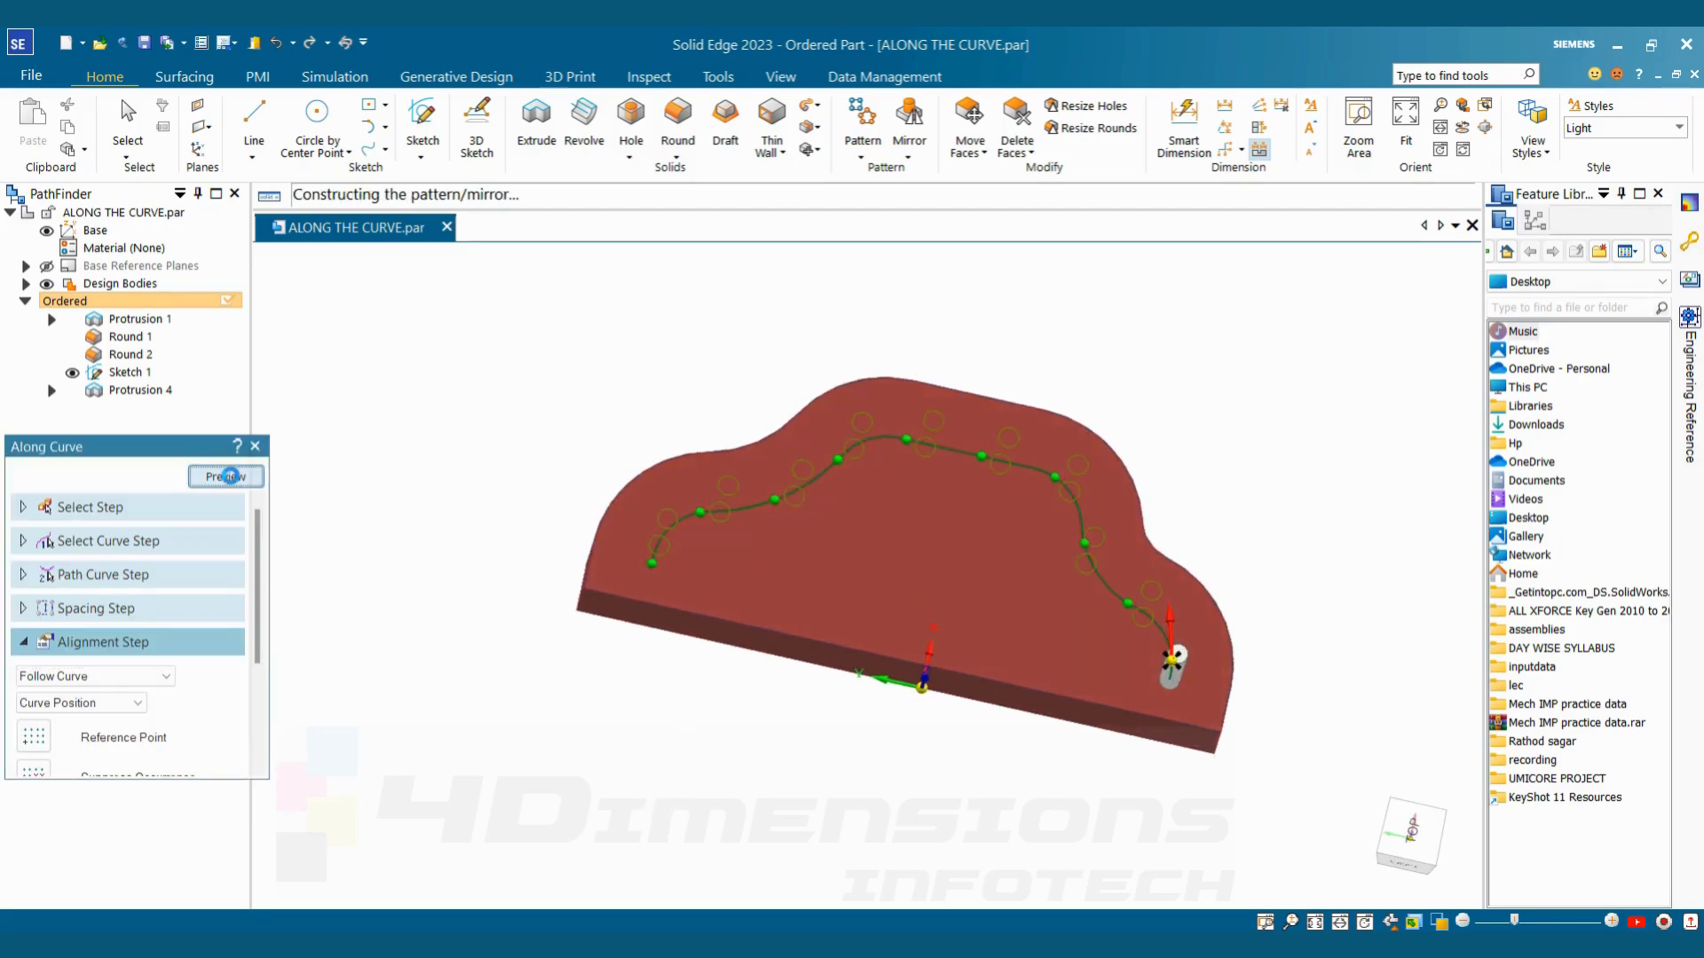
middle_click_drag(1308, 666, 1291, 596)
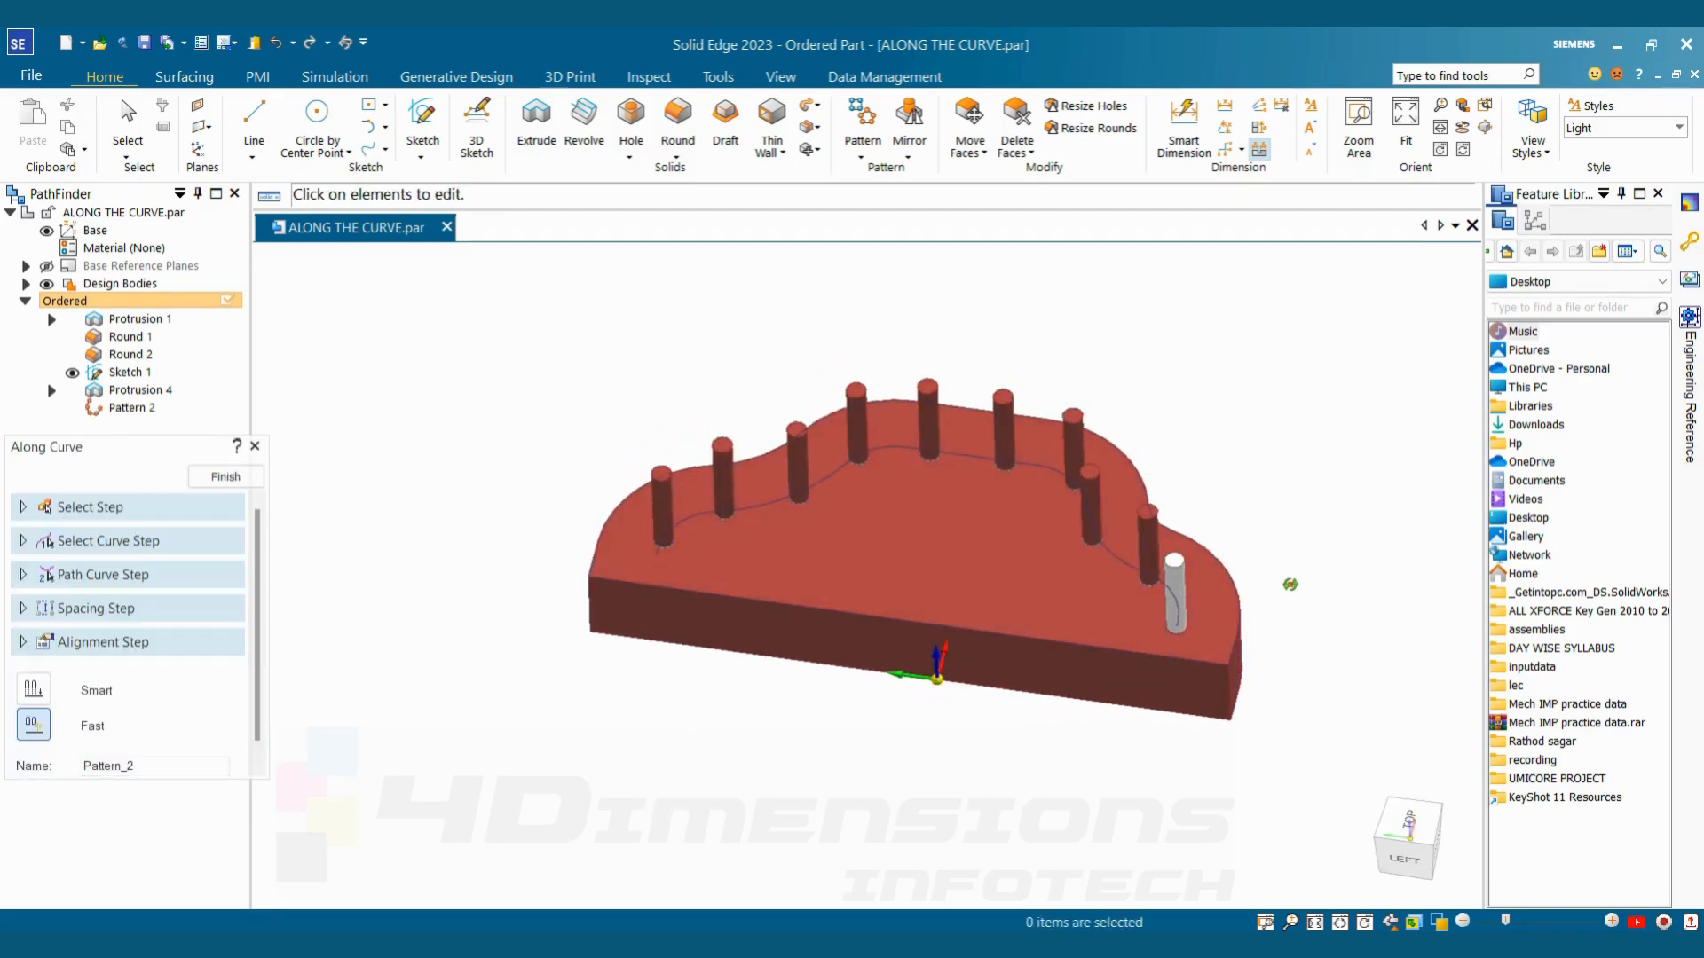
left_click(225, 477)
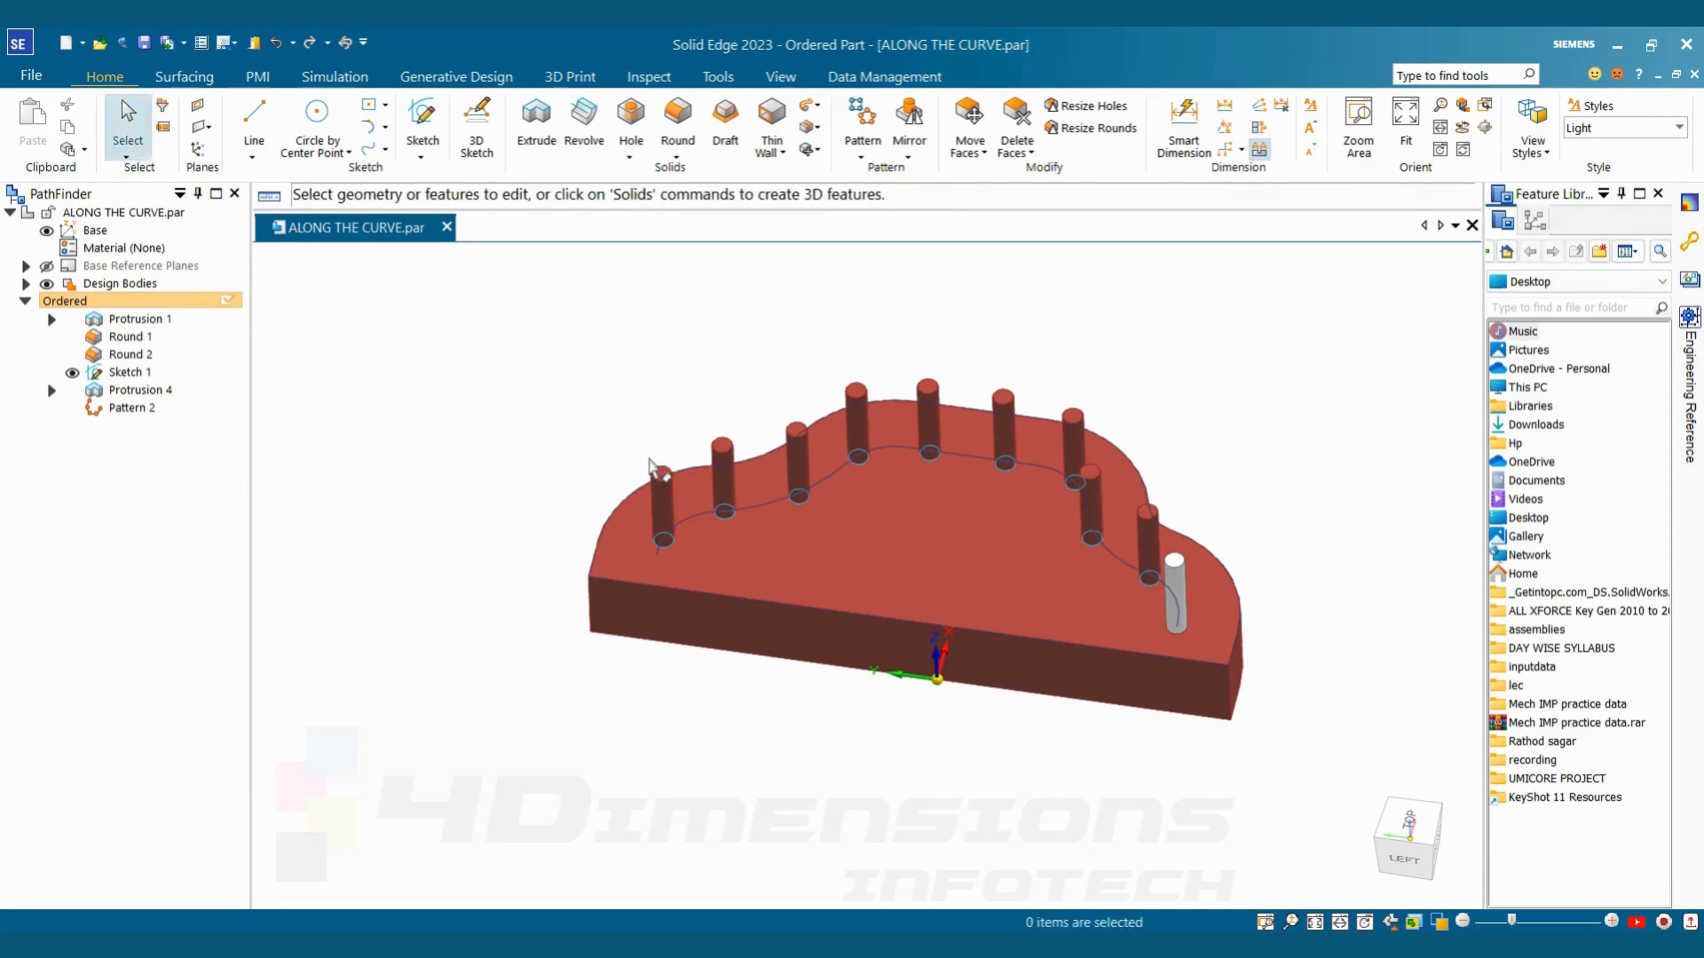
middle_click_drag(650, 463, 1273, 462)
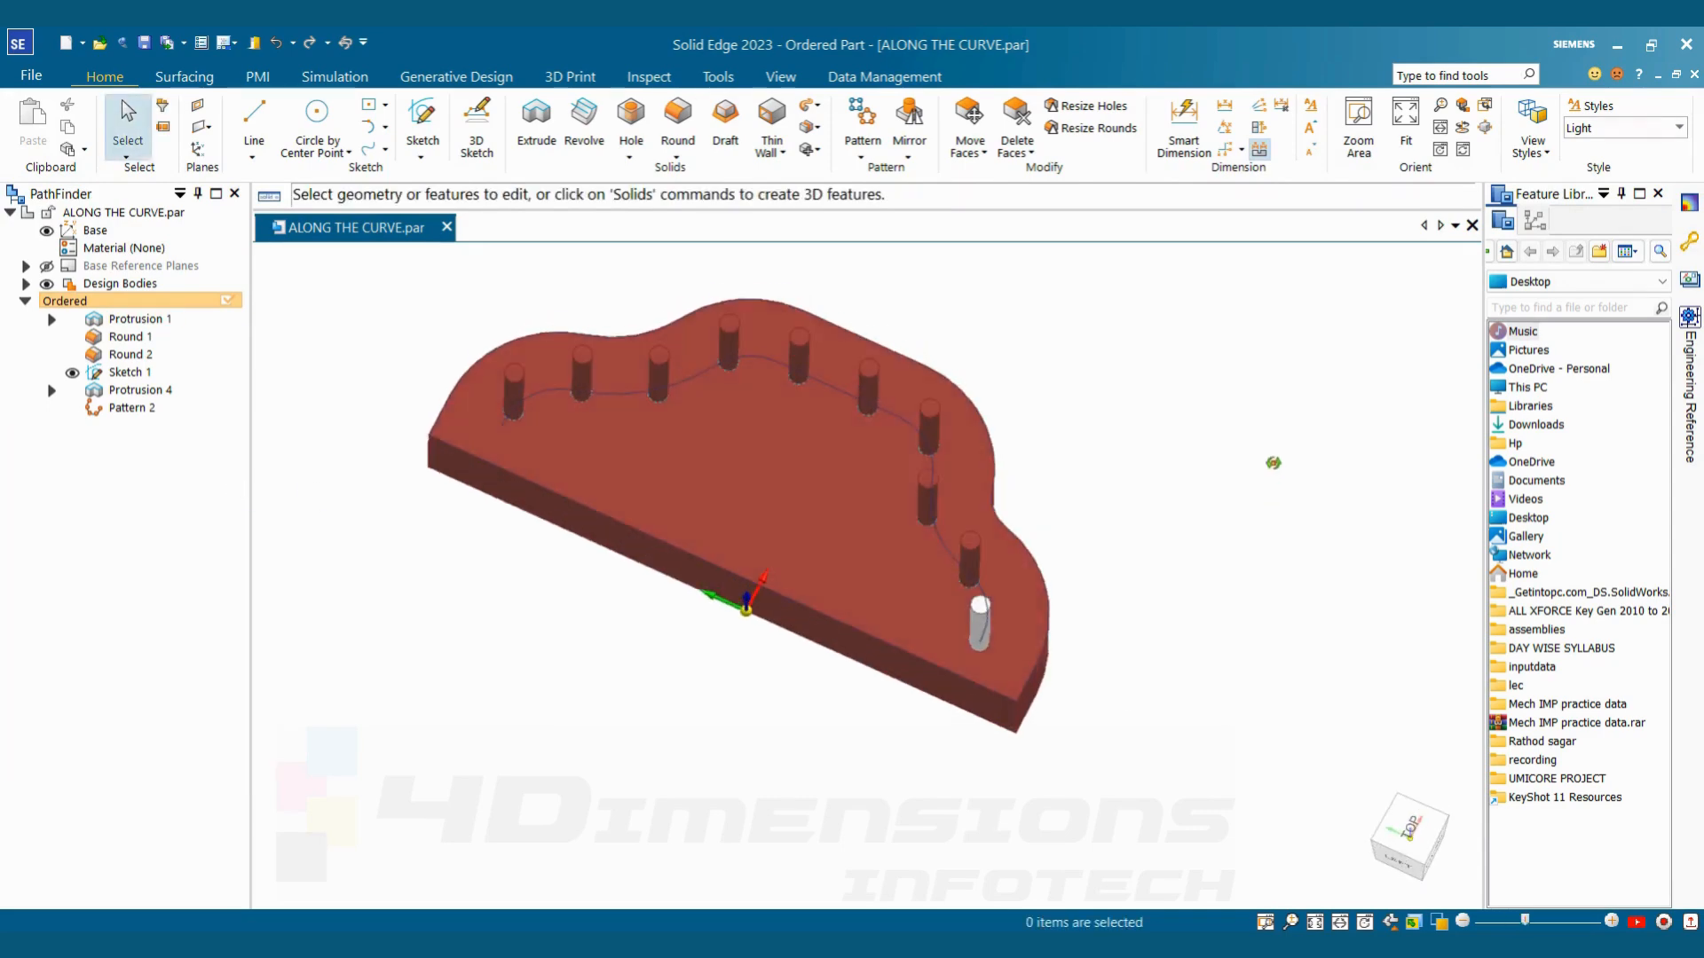
Delete the finished along-curve pin pattern from the model, keeping the original silver pin
left_click(141, 409)
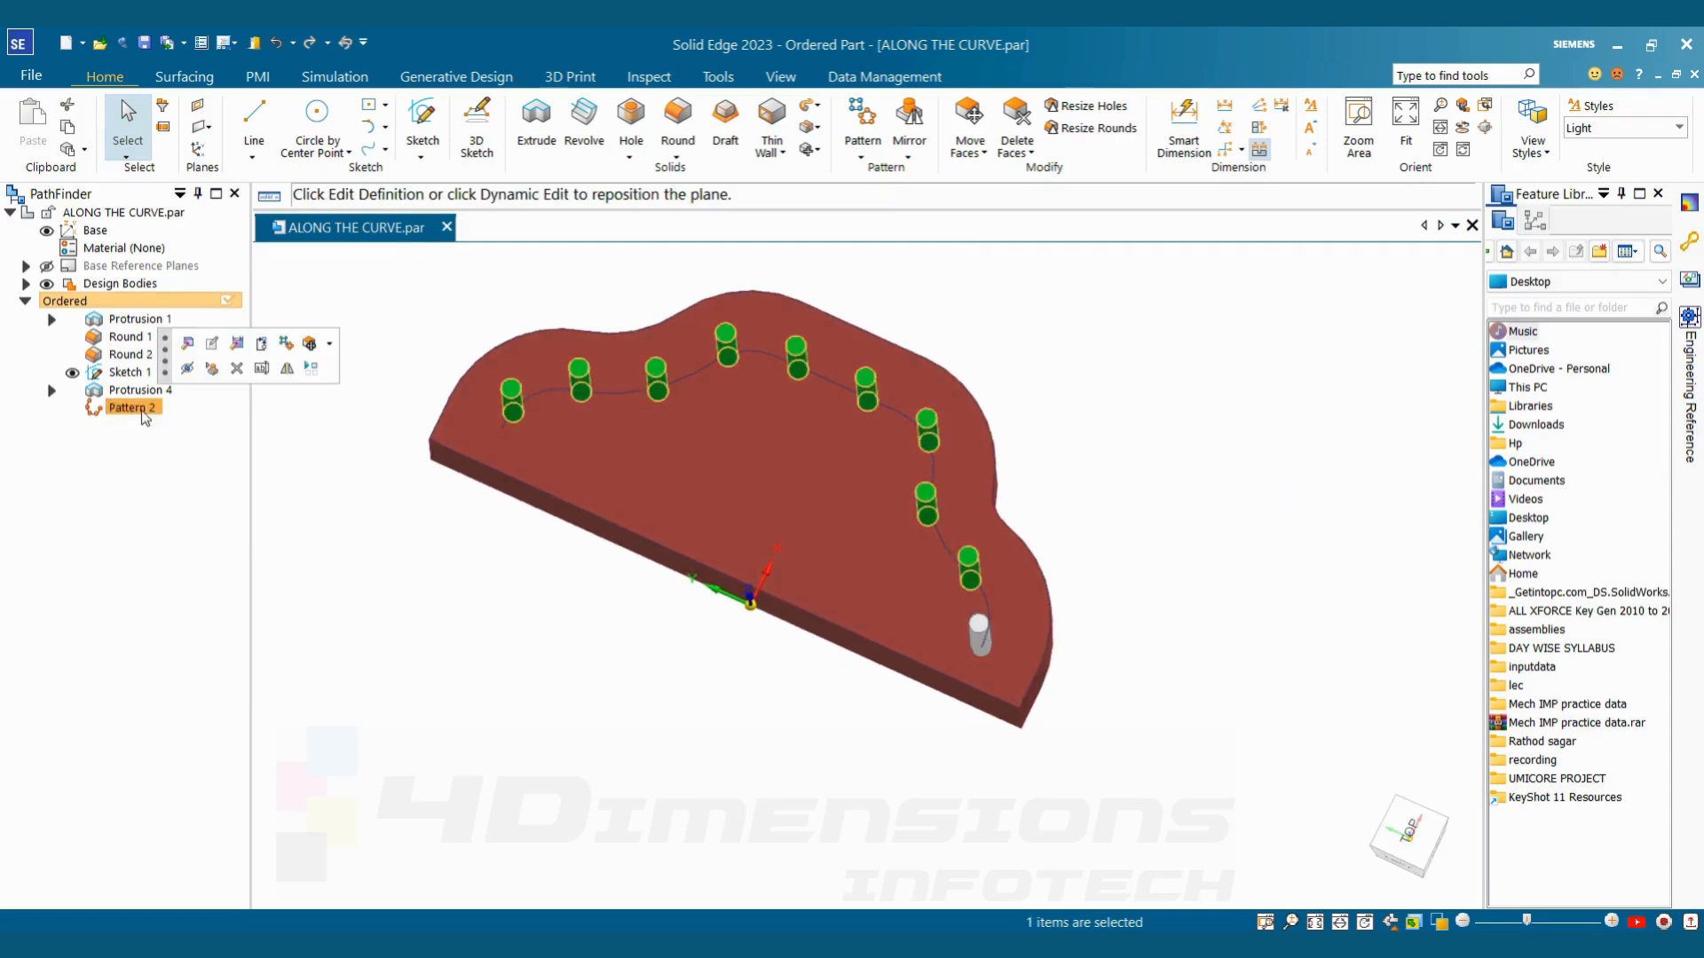
right_click(142, 413)
left_click(208, 393)
left_click(938, 358)
mouse_move(1131, 505)
middle_mouse_down()
mouse_move(1139, 455)
mouse_move(1103, 468)
middle_mouse_up()
left_click(1251, 362)
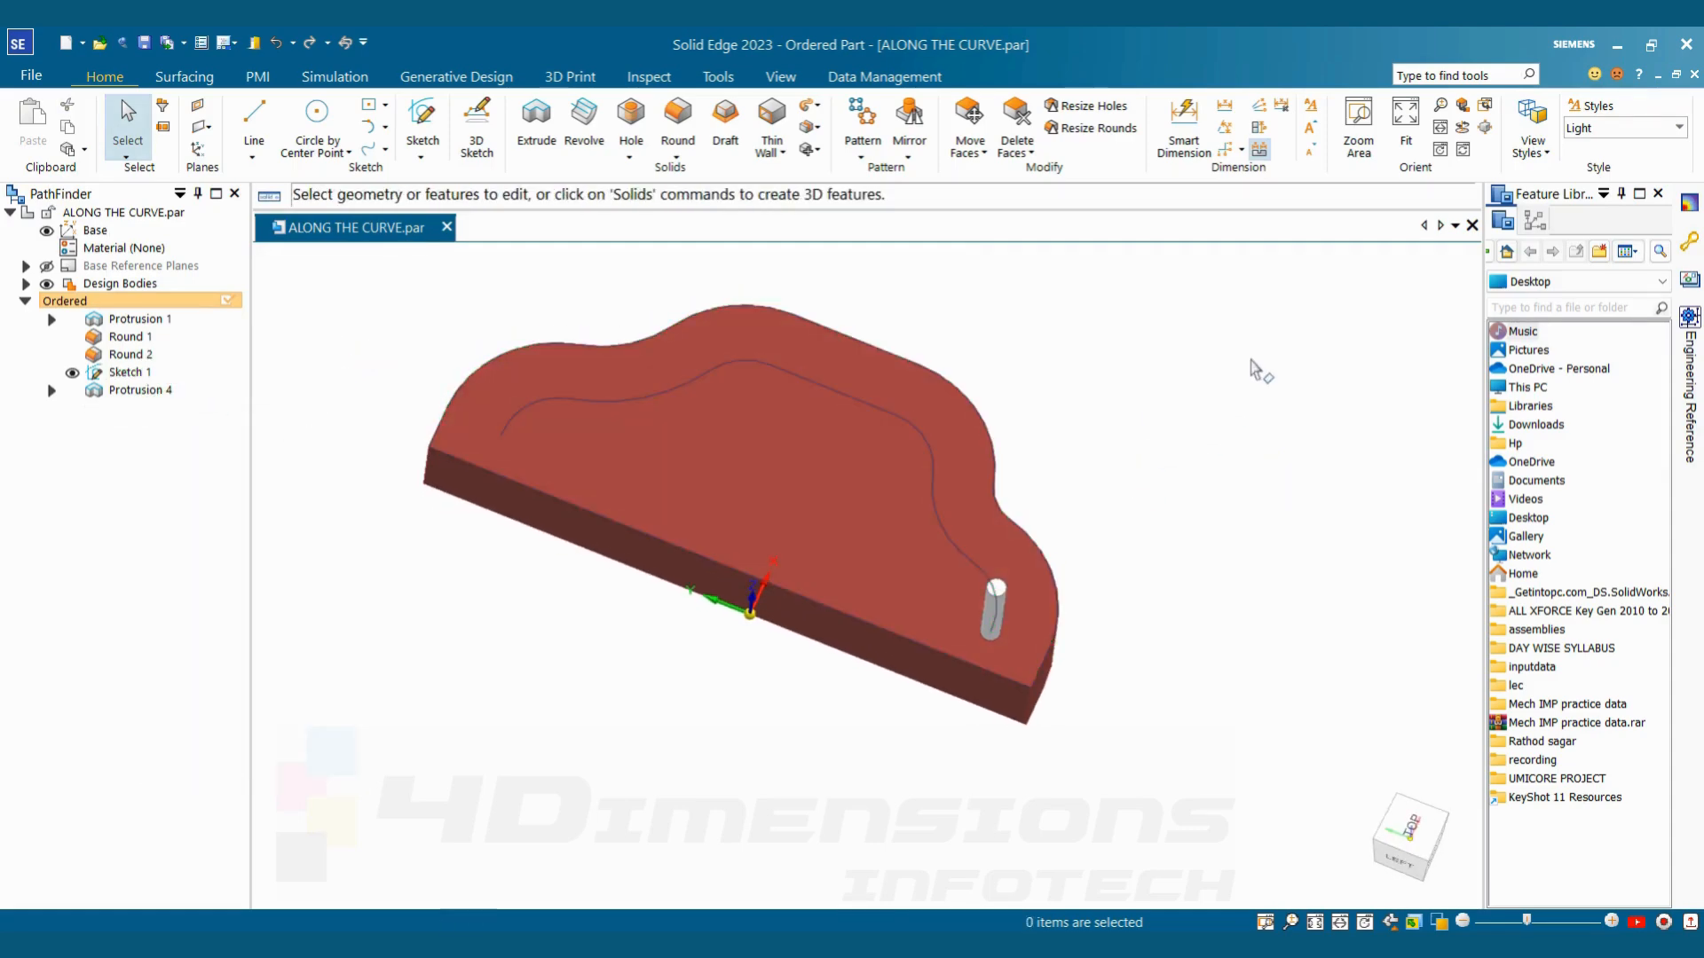
Start an Along Curve pattern with the silver pin as the feature to repeat and accept it
left_click(860, 157)
left_click(888, 198)
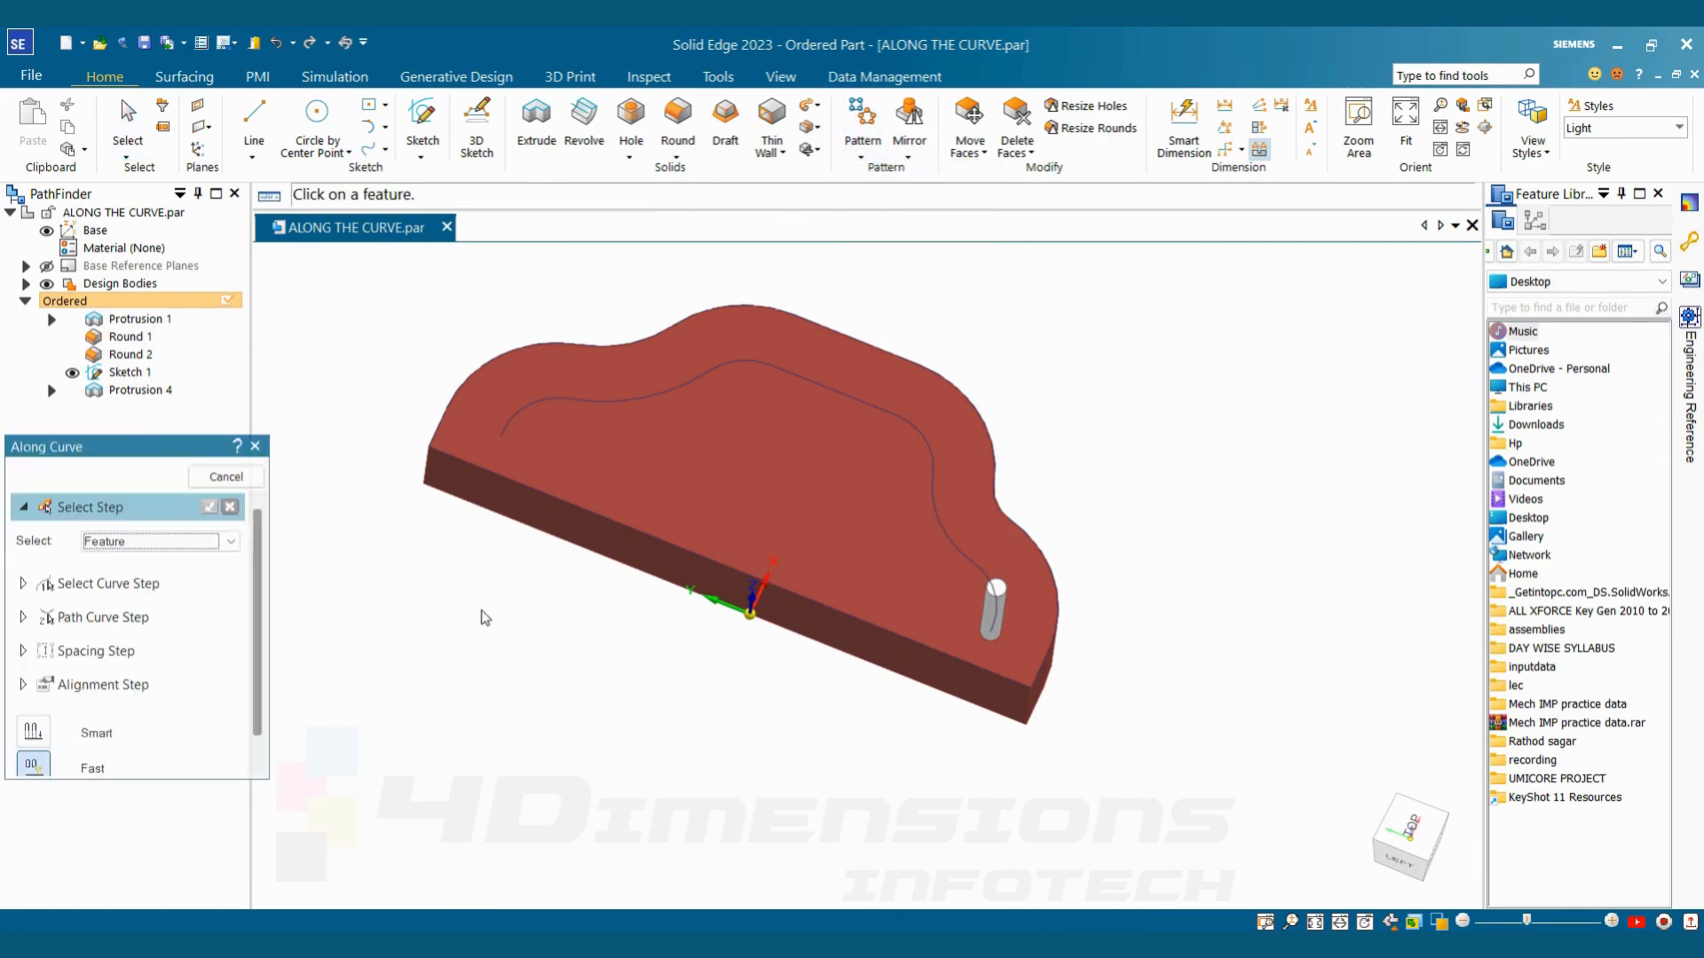
left_click(998, 611)
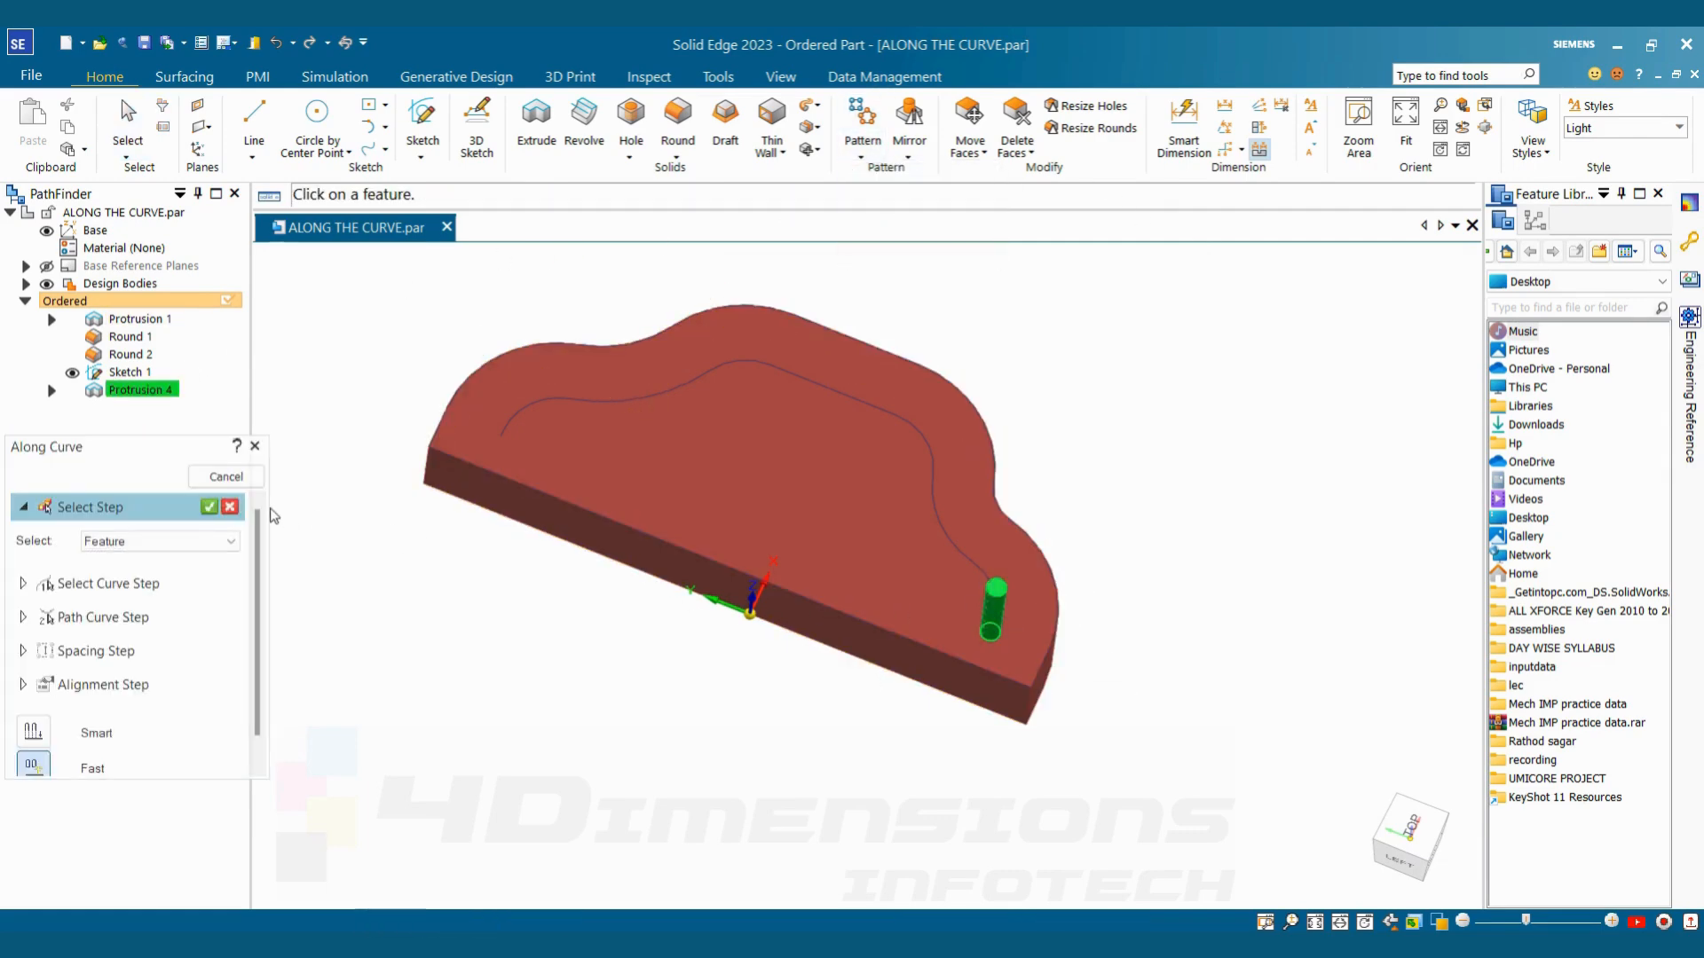
left_click(209, 507)
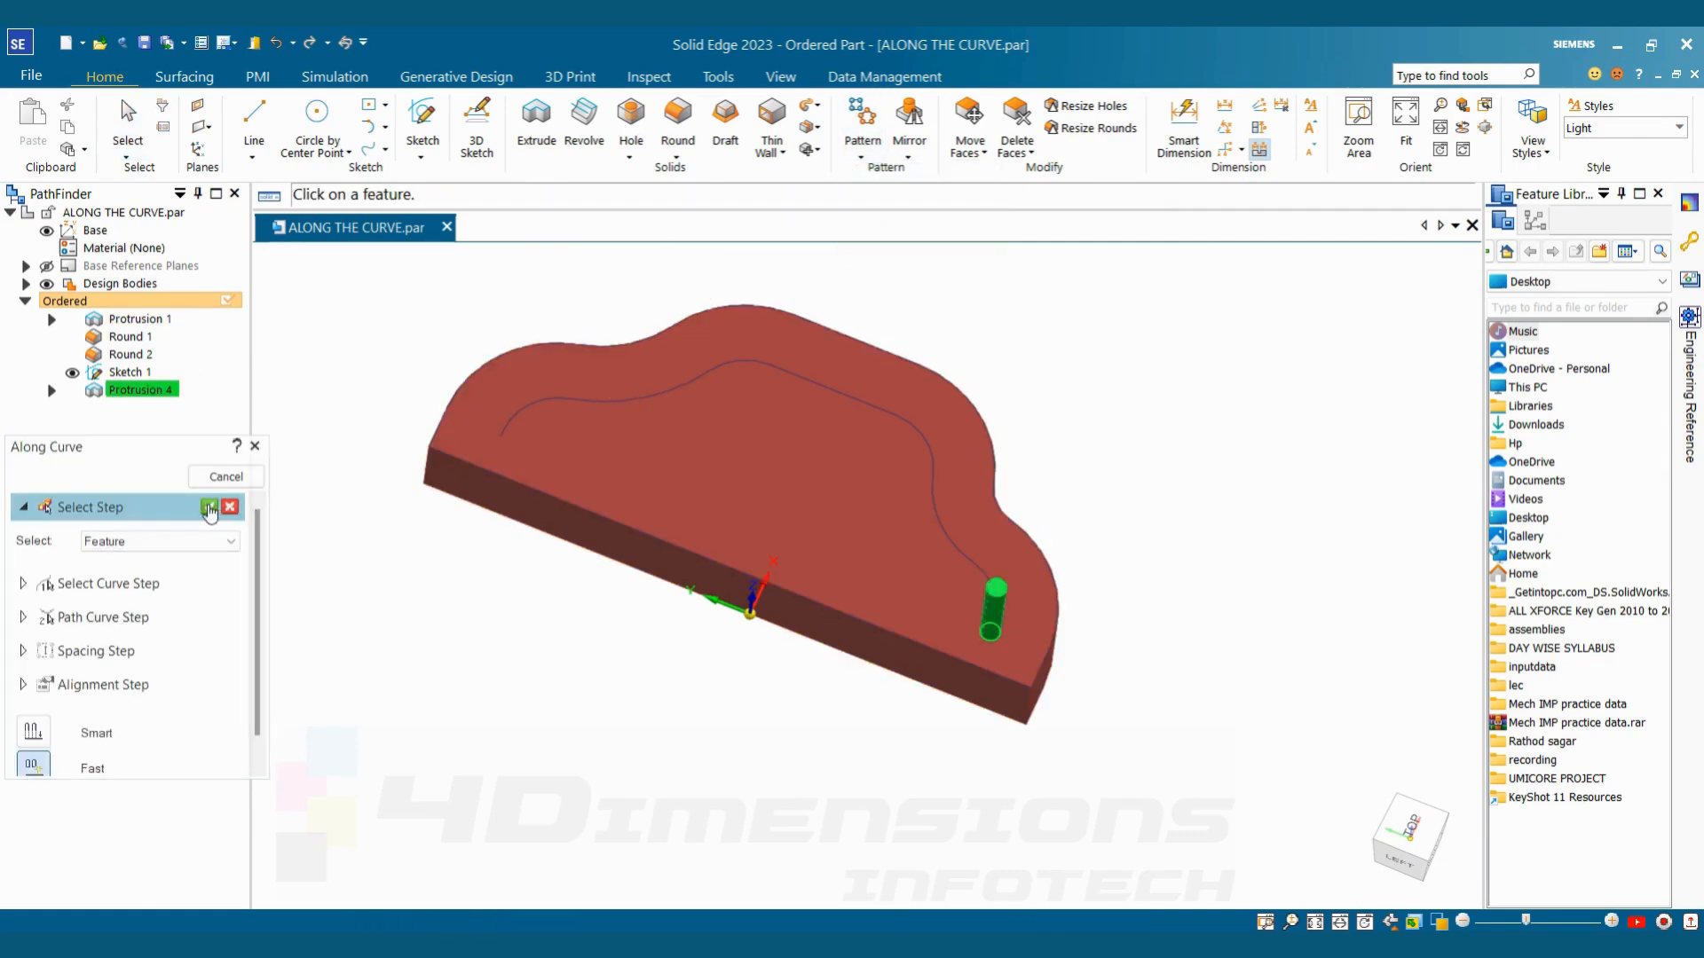
Use the guide curve chain as the pattern curve, anchored at its endpoint under the pin with an offset of 0.00 mm
left_click(695, 382)
left_click(210, 549)
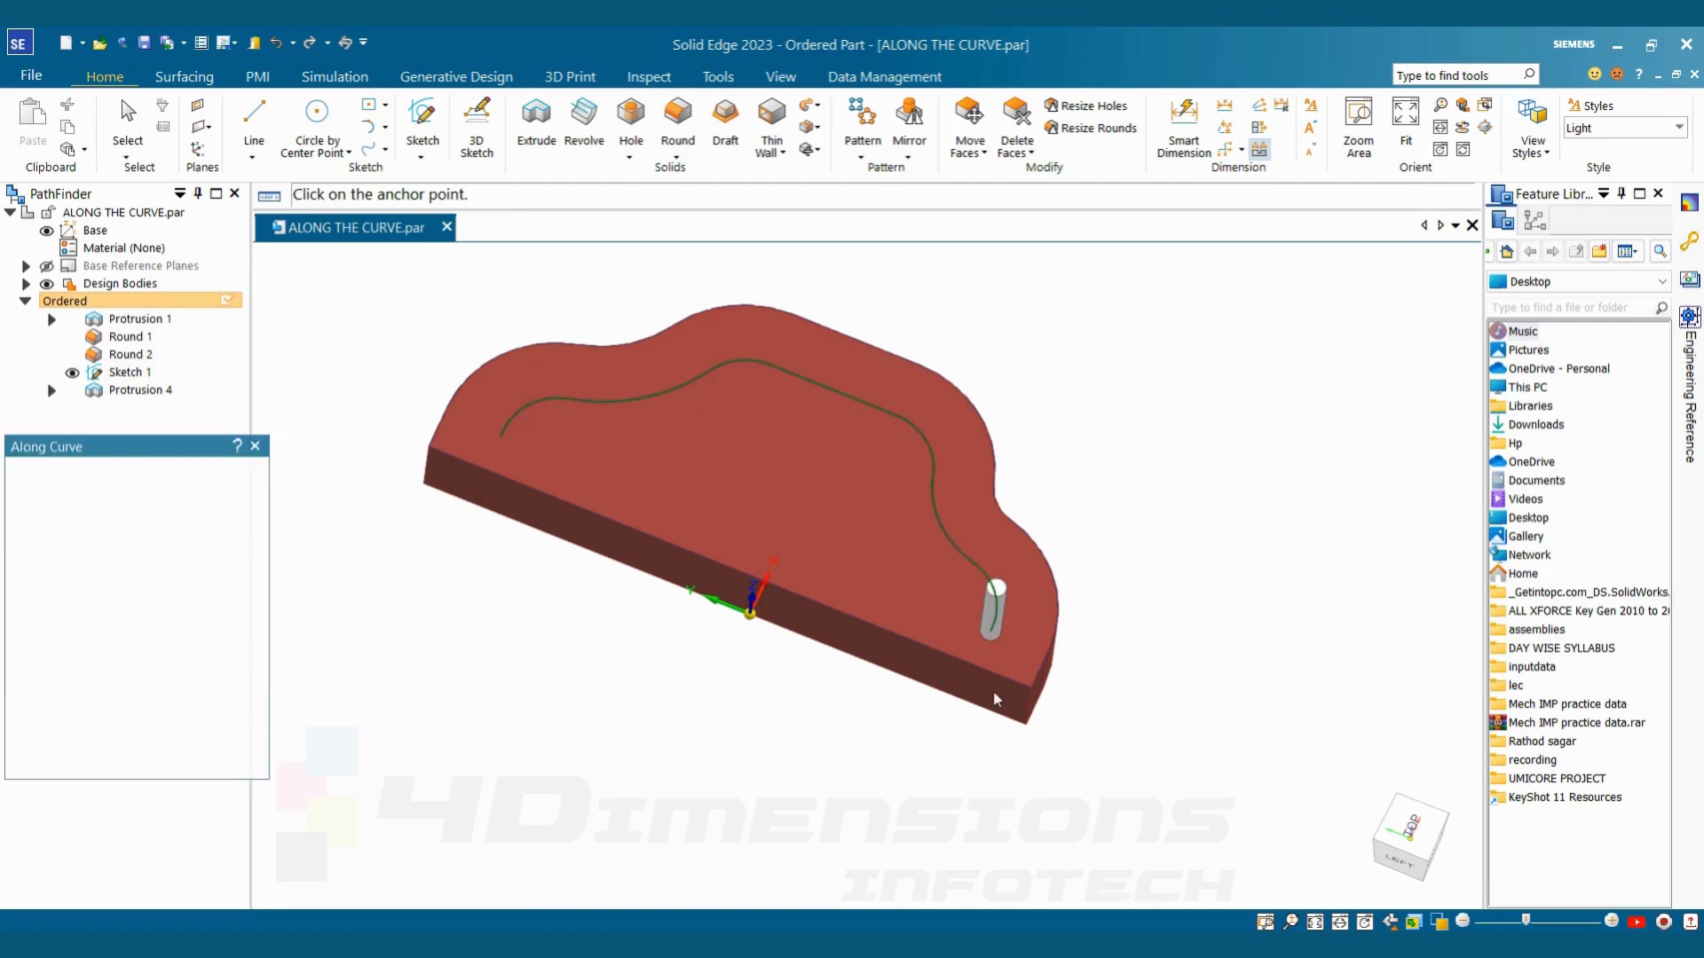
left_click(991, 635)
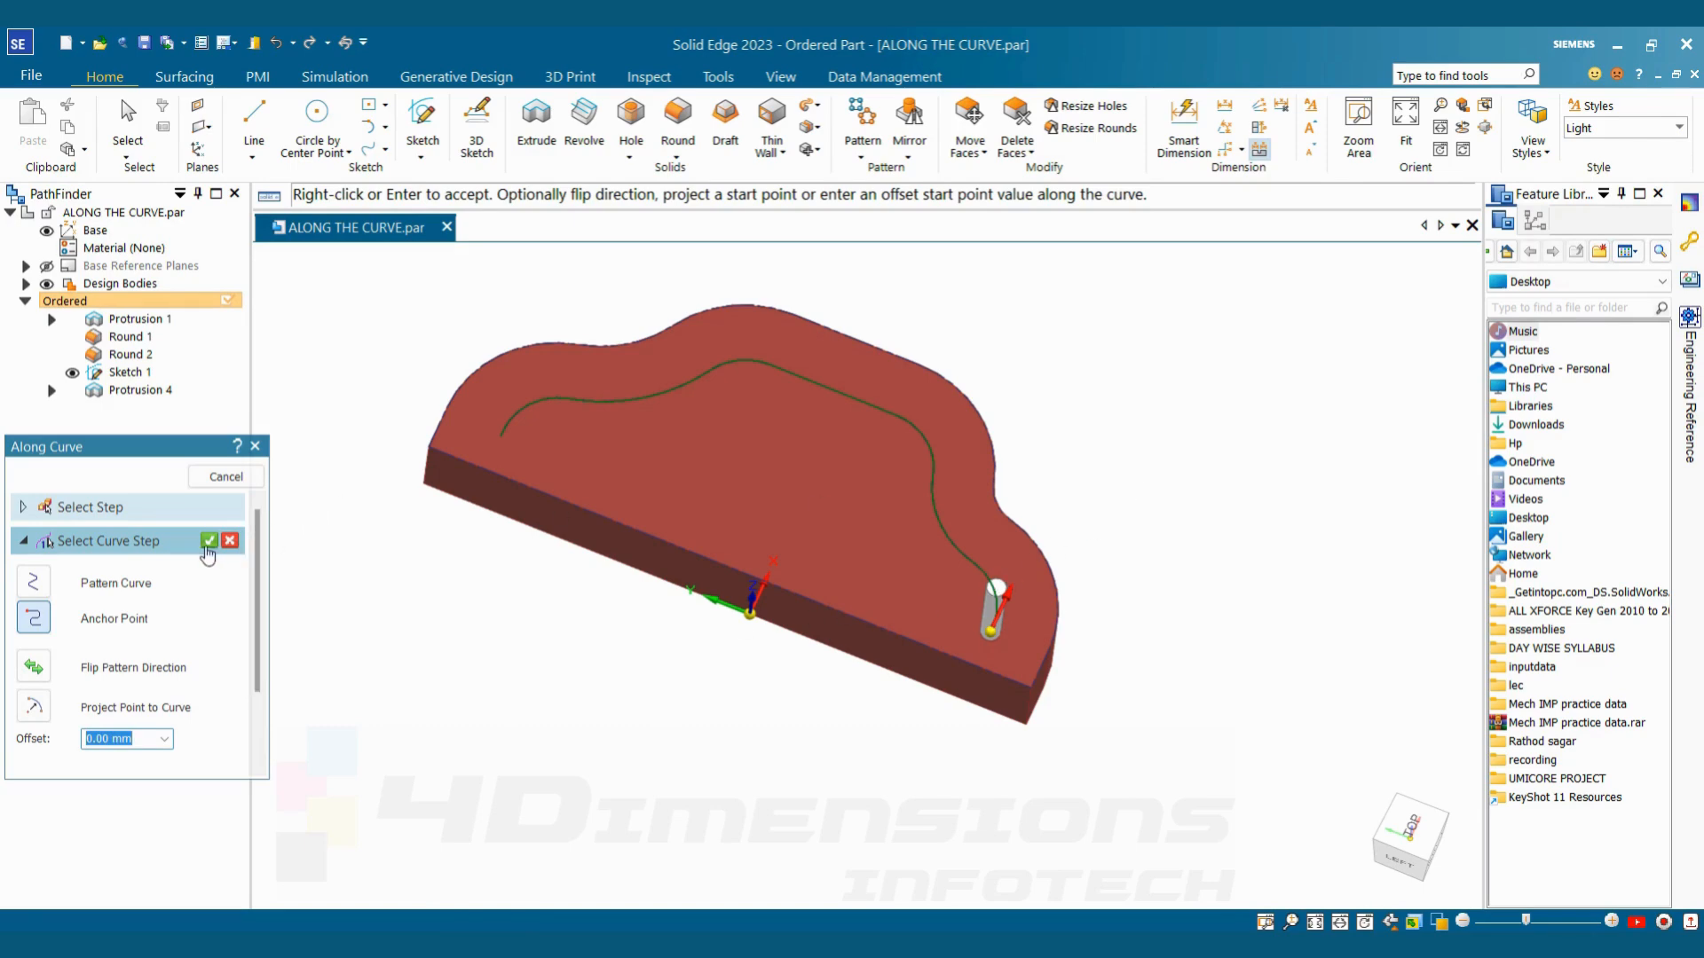
scroll(256, 698, "down", 2)
scroll(123, 663, "down", 1)
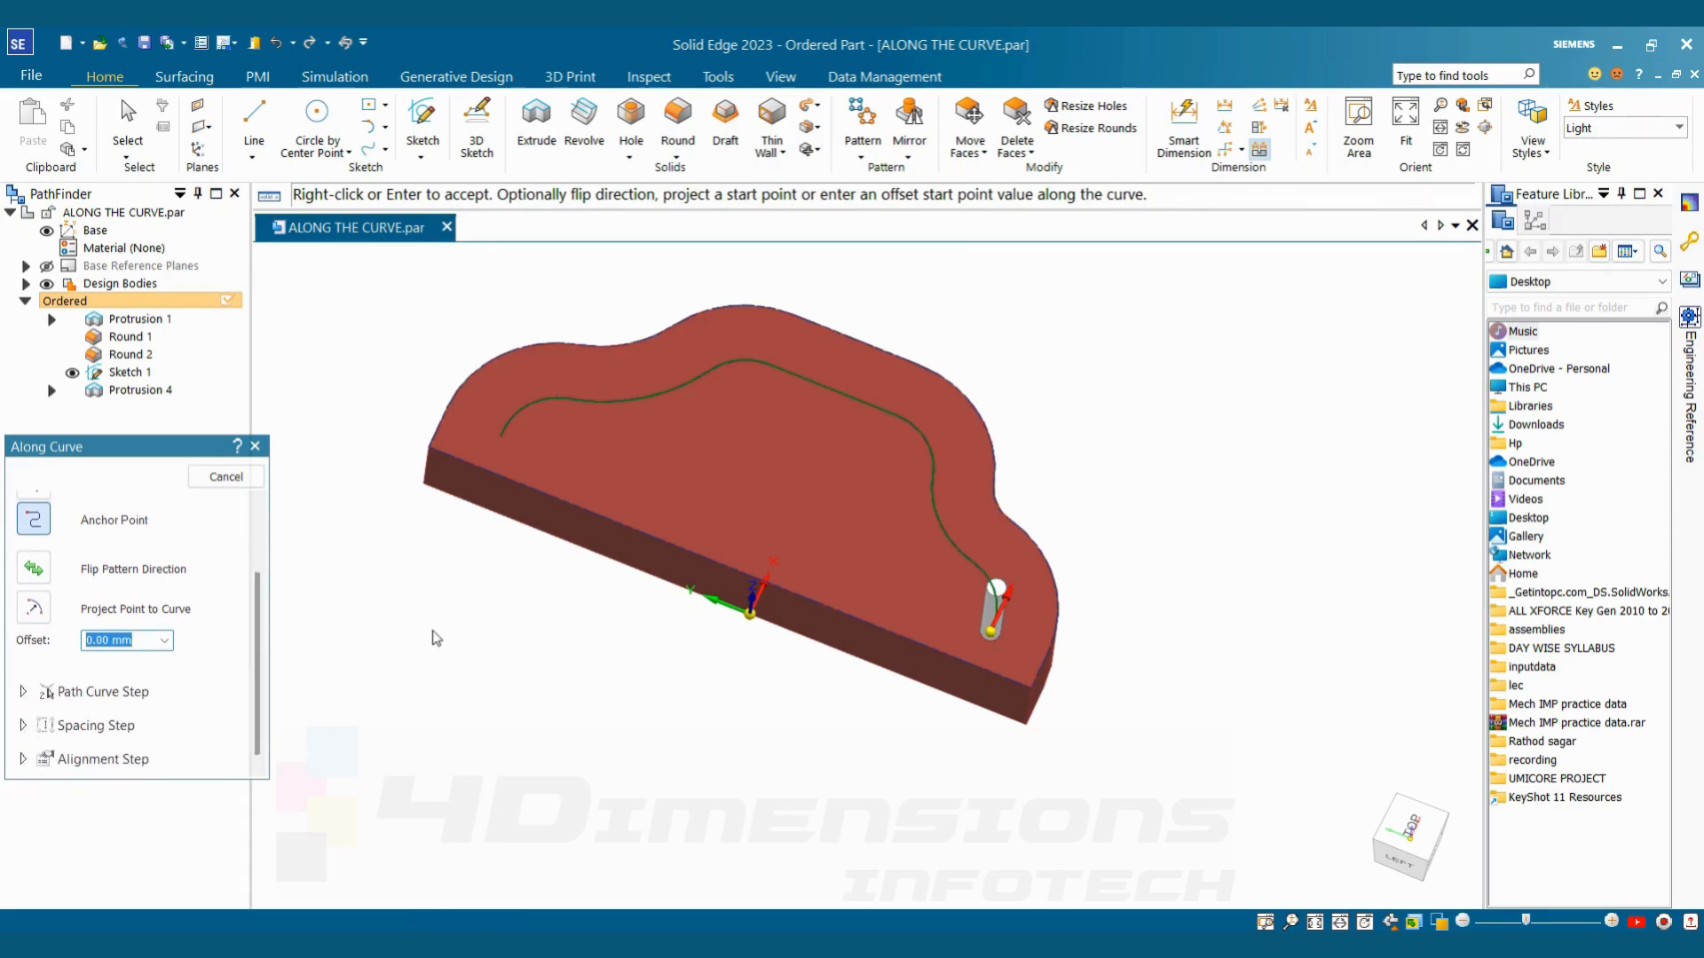
key("Return")
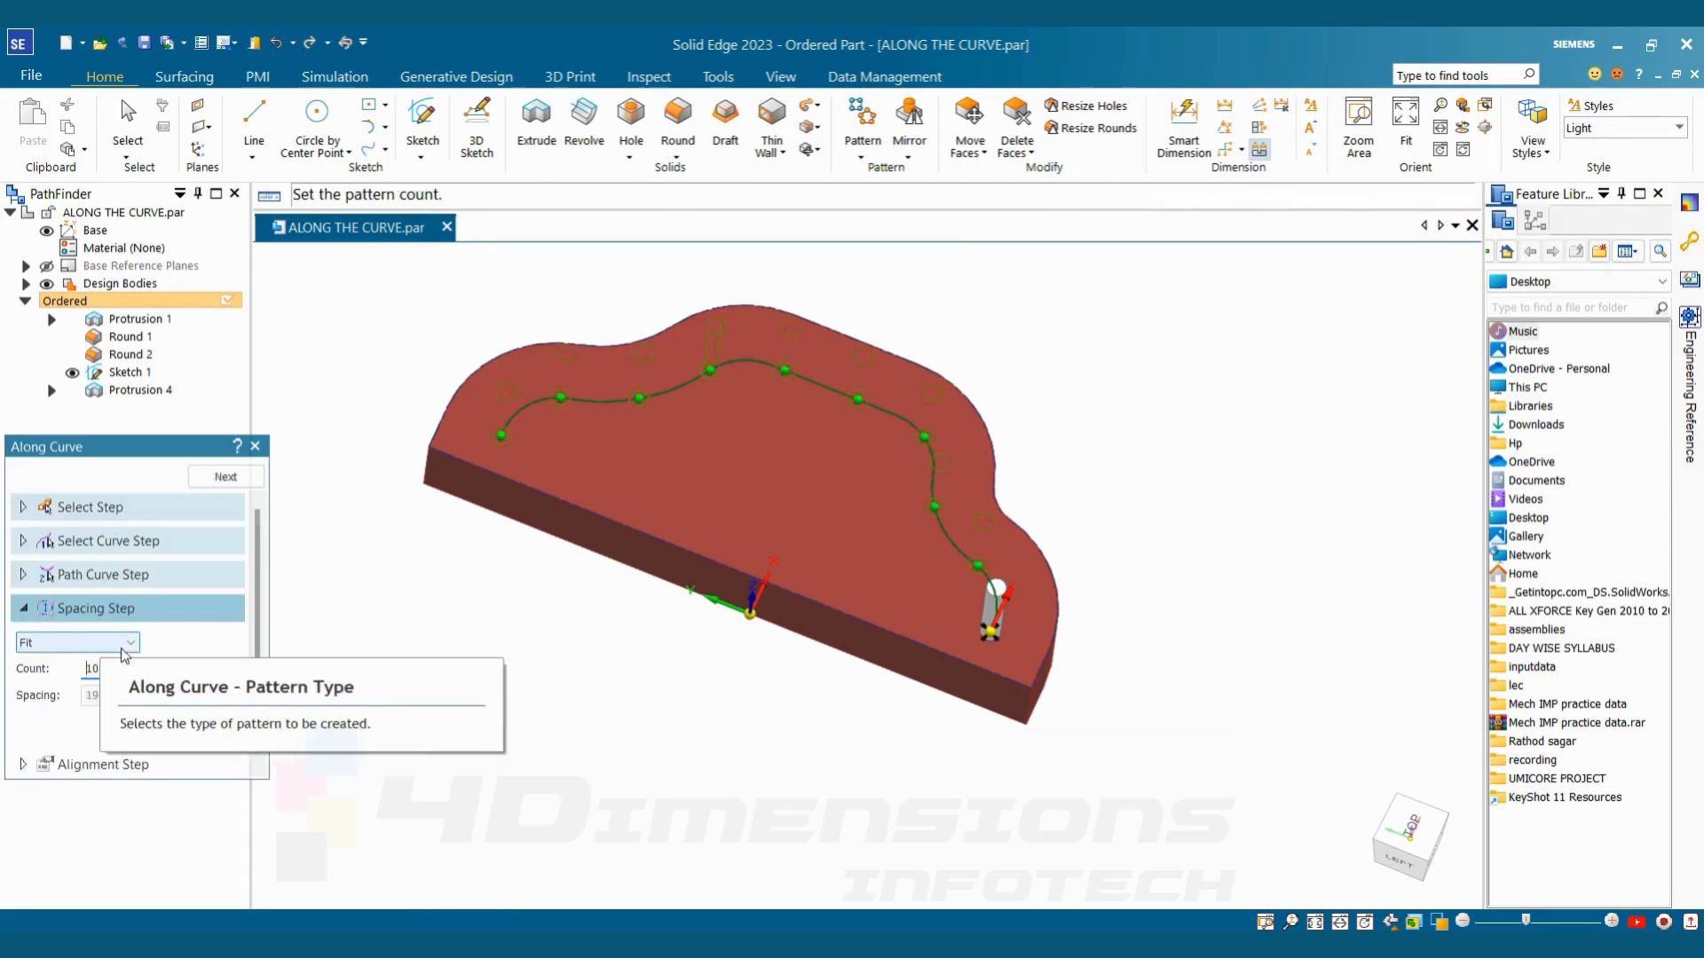
Set the pattern spacing type to Fixed with a count of 12 and accept it
left_click(112, 646)
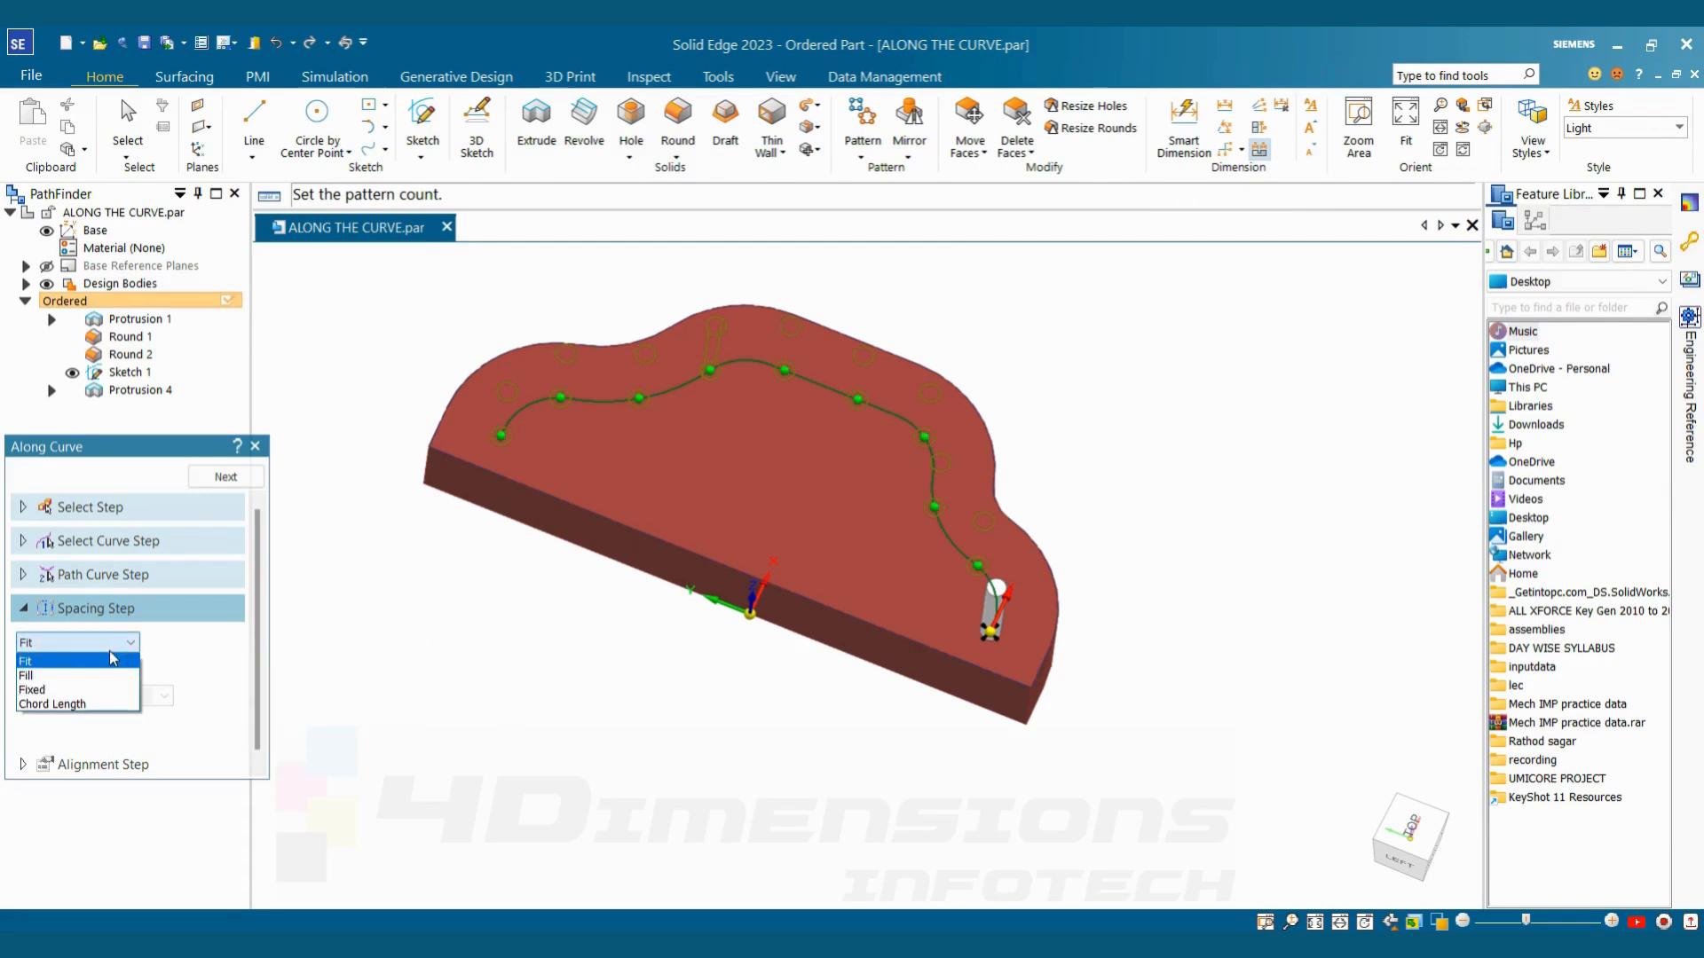
left_click(76, 690)
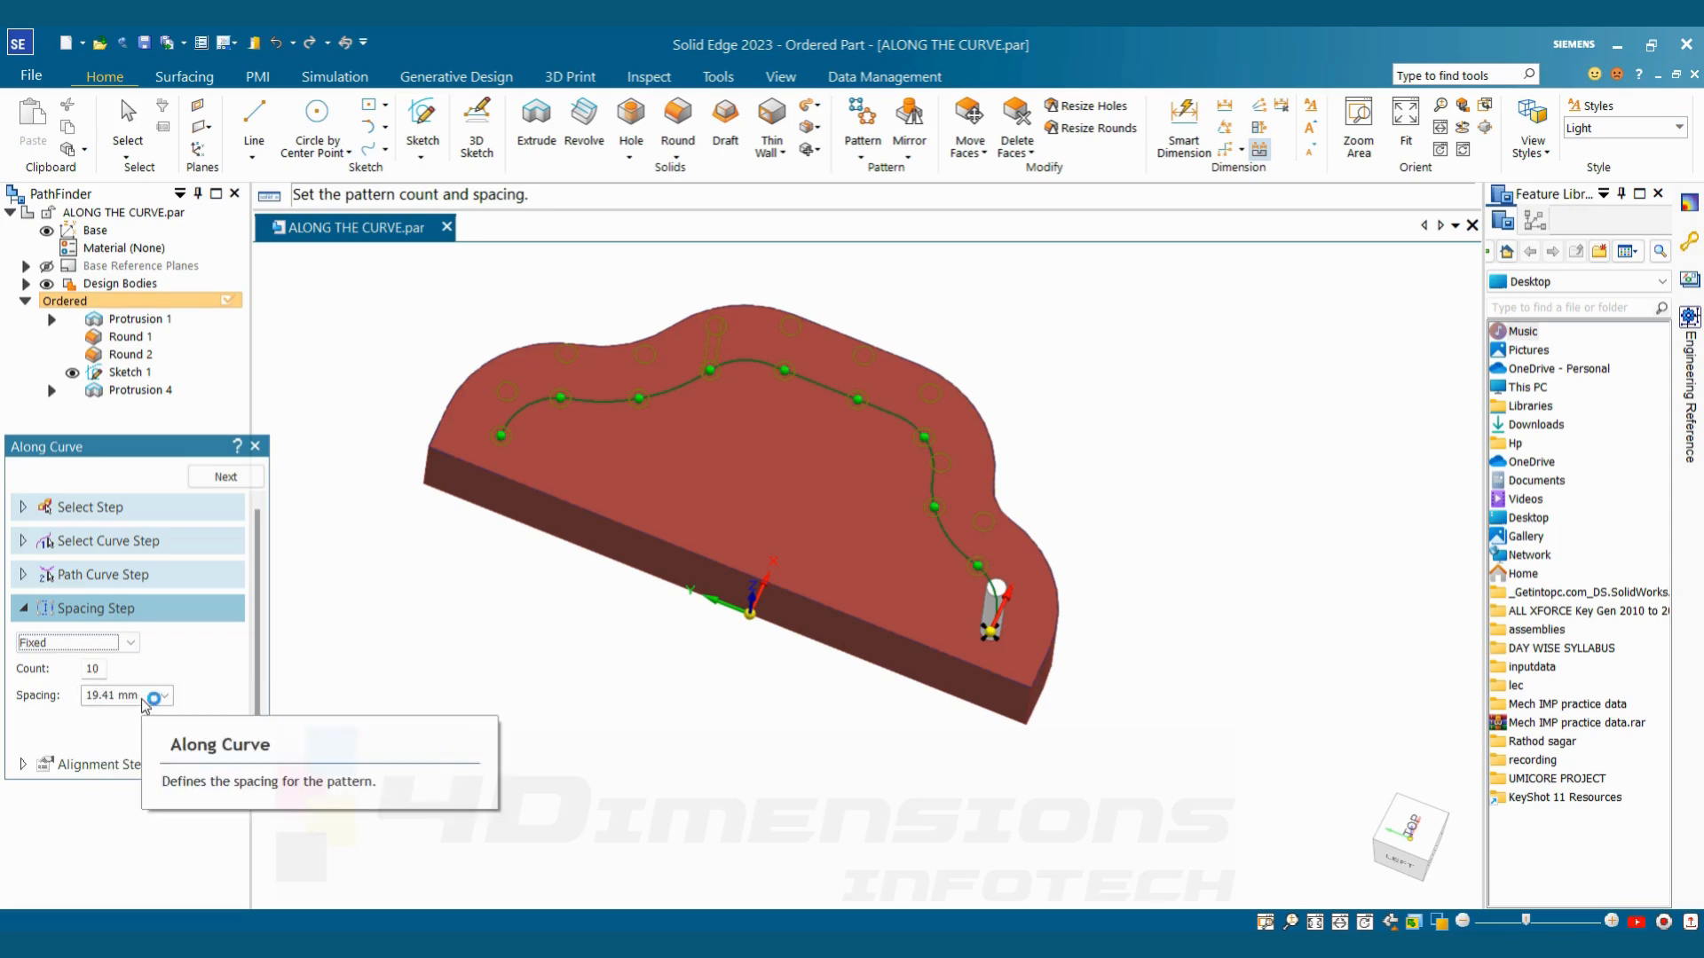
double_click(103, 672)
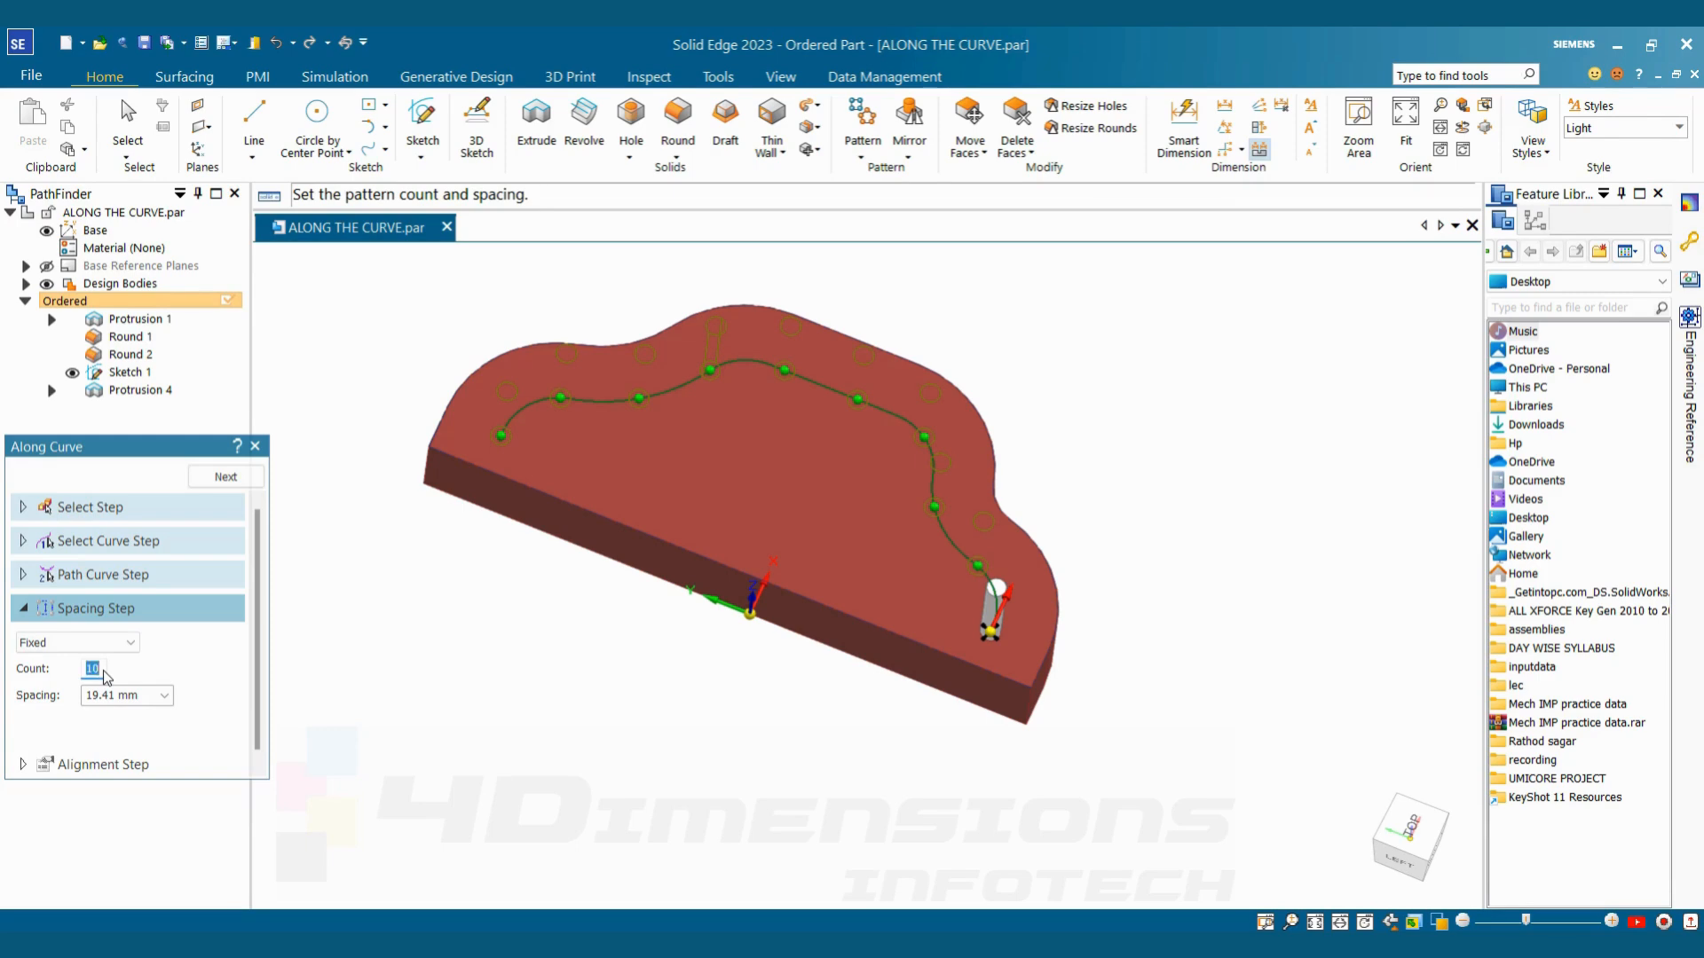
type("12")
key("Return")
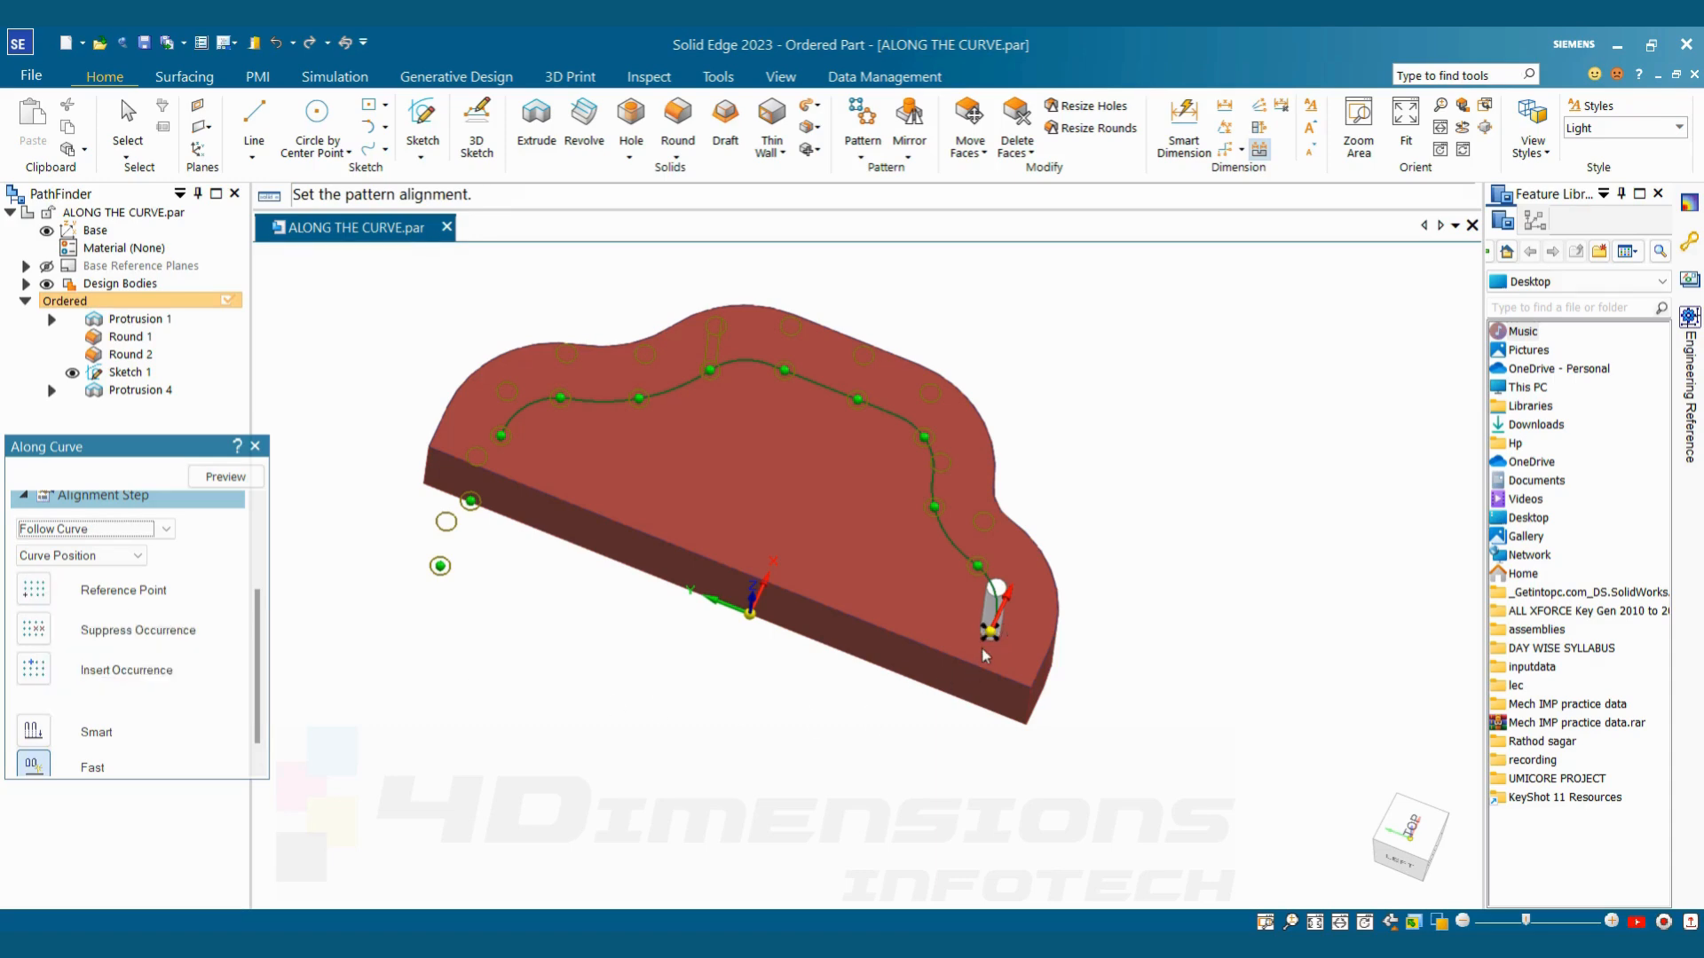
Suppress the two pin occurrences lying outside the block, then generate and finish the pattern
middle_click_drag(749, 593, 717, 642)
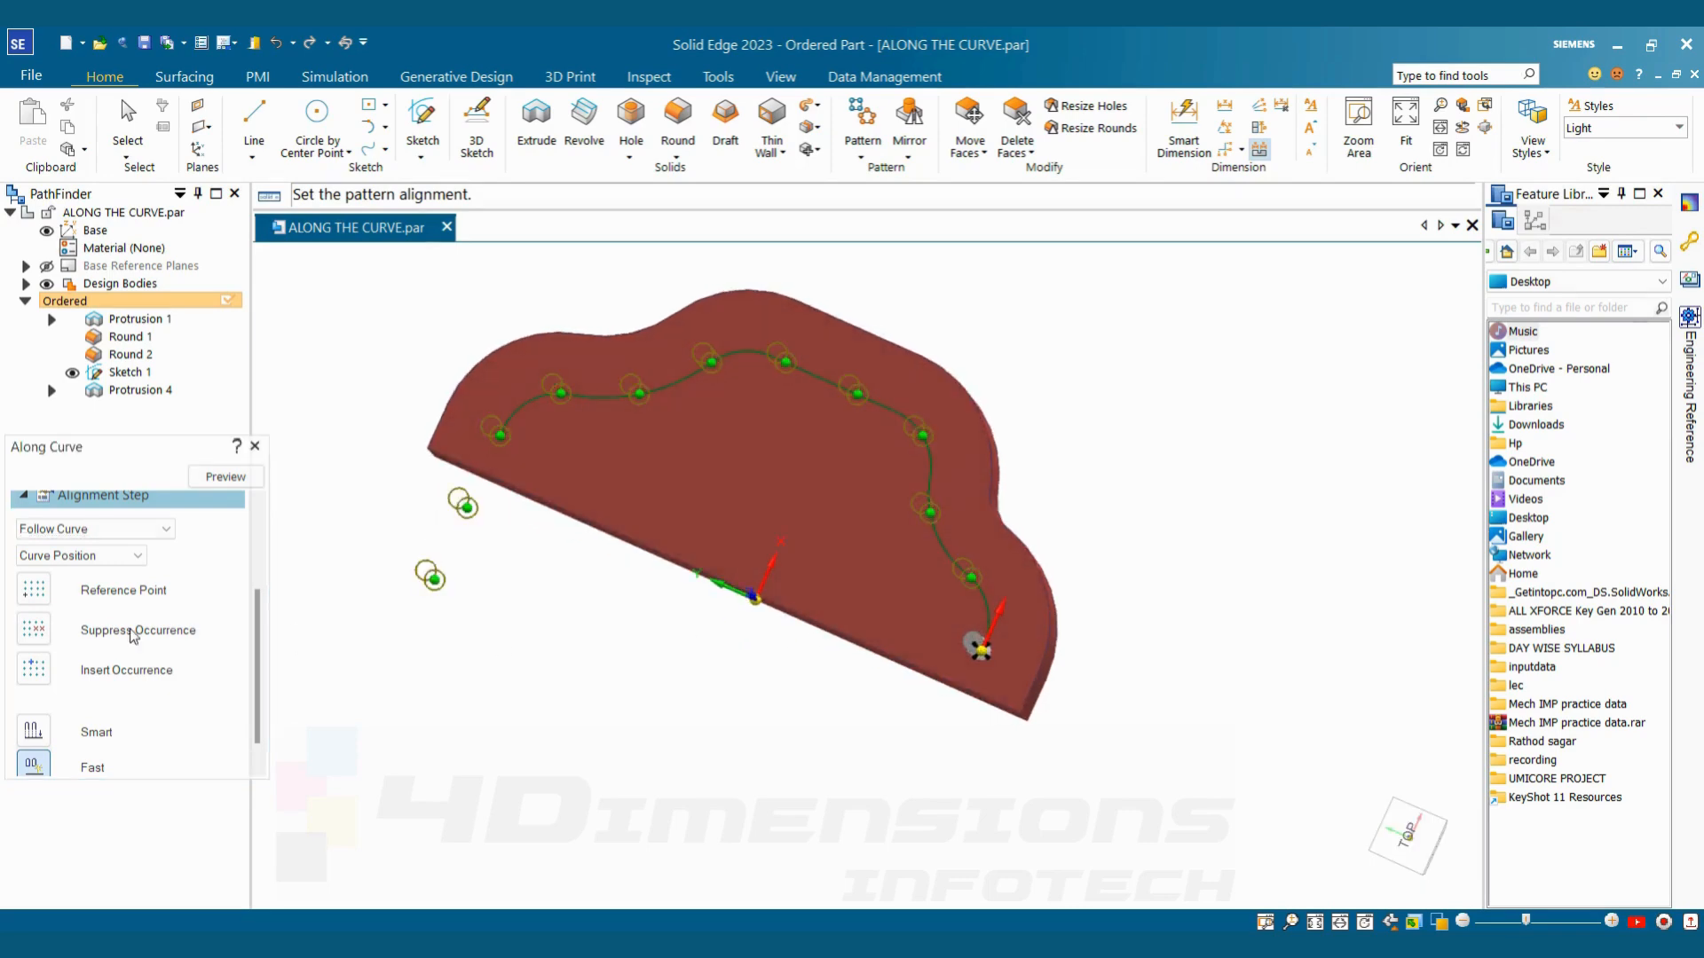
left_click(33, 629)
left_click(465, 509)
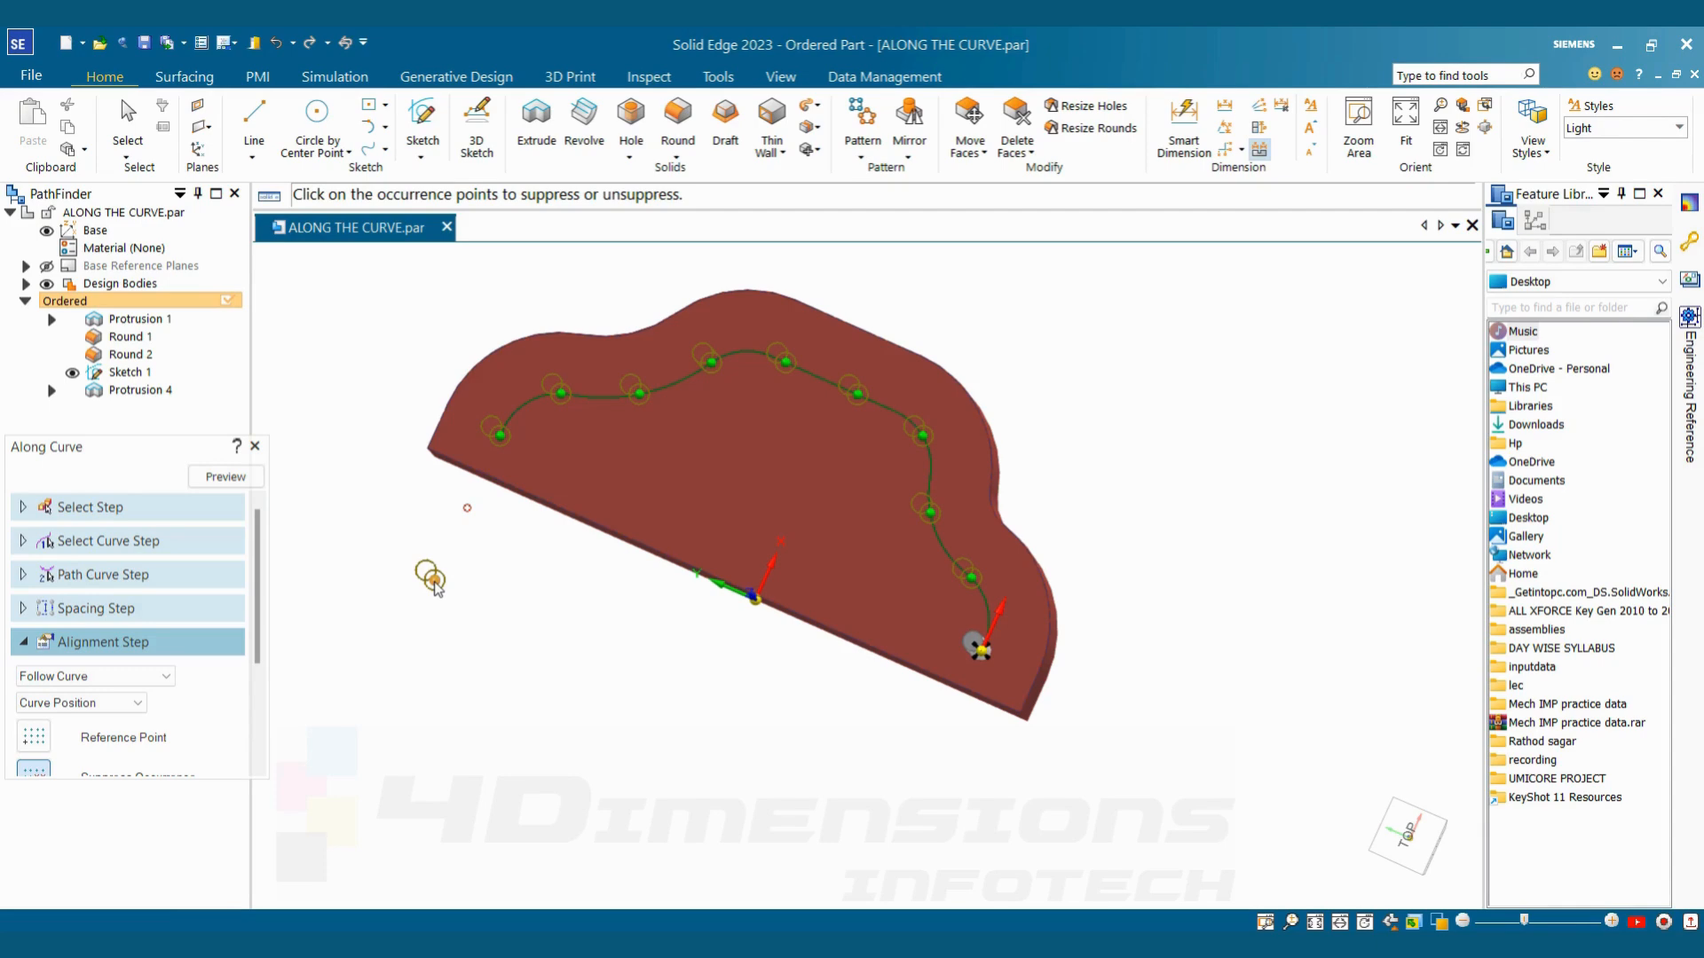
left_click(434, 582)
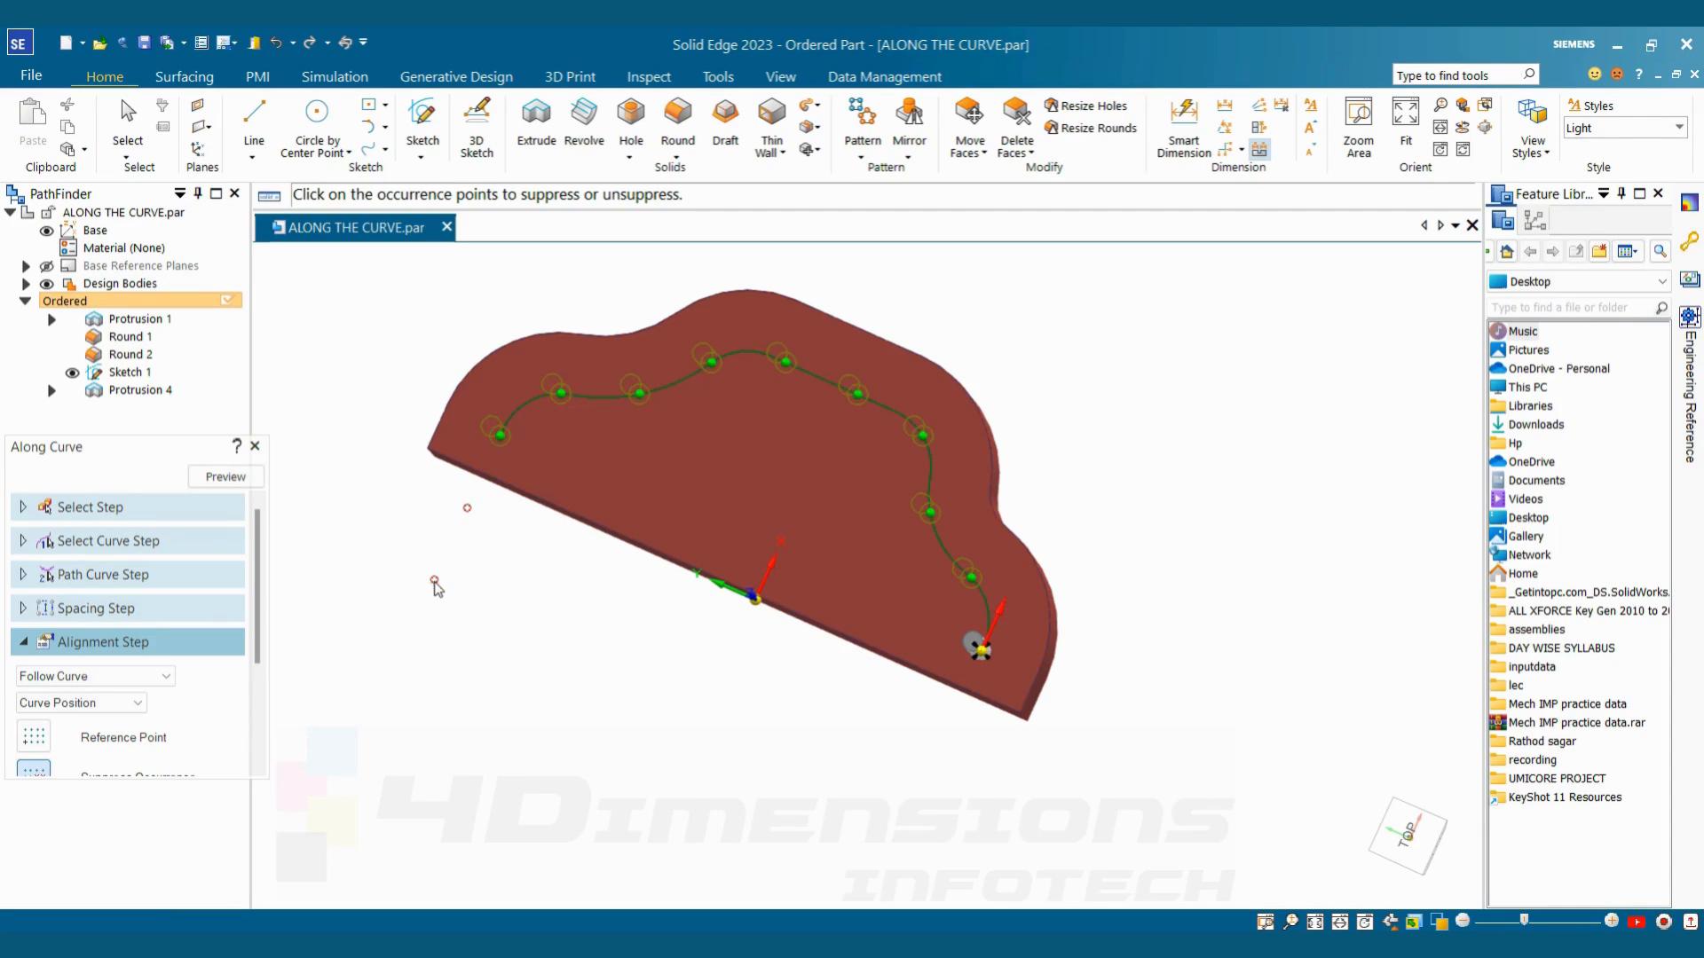
left_click(237, 480)
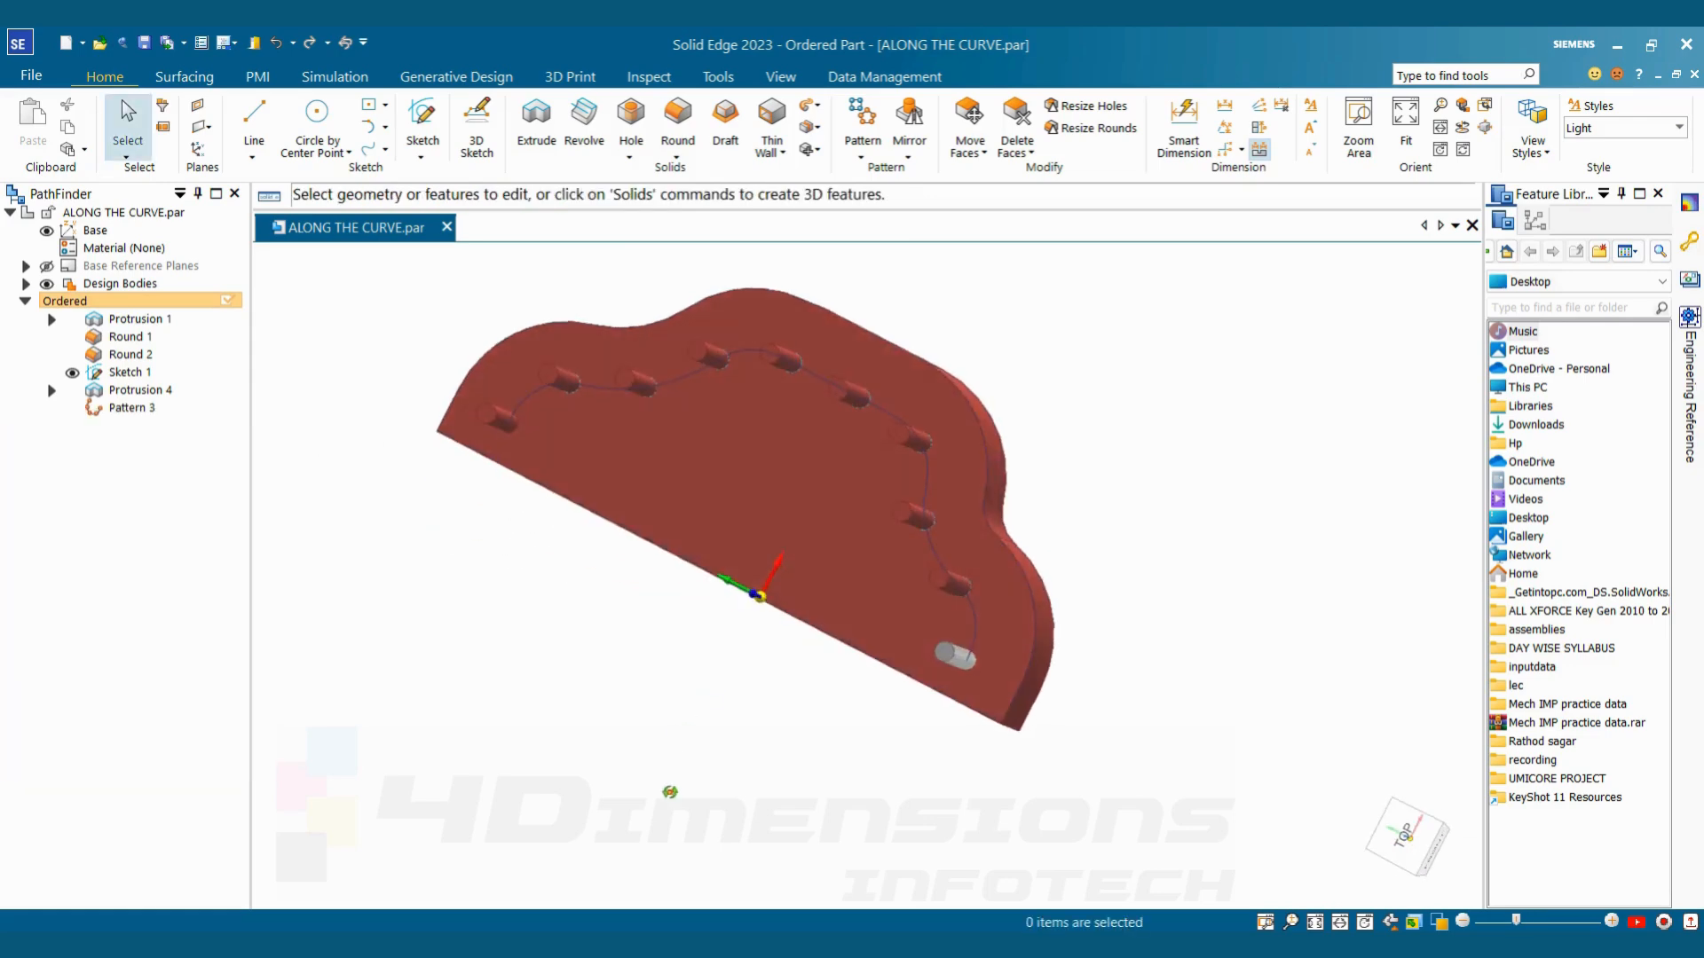
Paint the whole along-curve pin pattern with the Silver style, using Part Painter with the selection type set to Feature
middle_click_drag(693, 780, 716, 742)
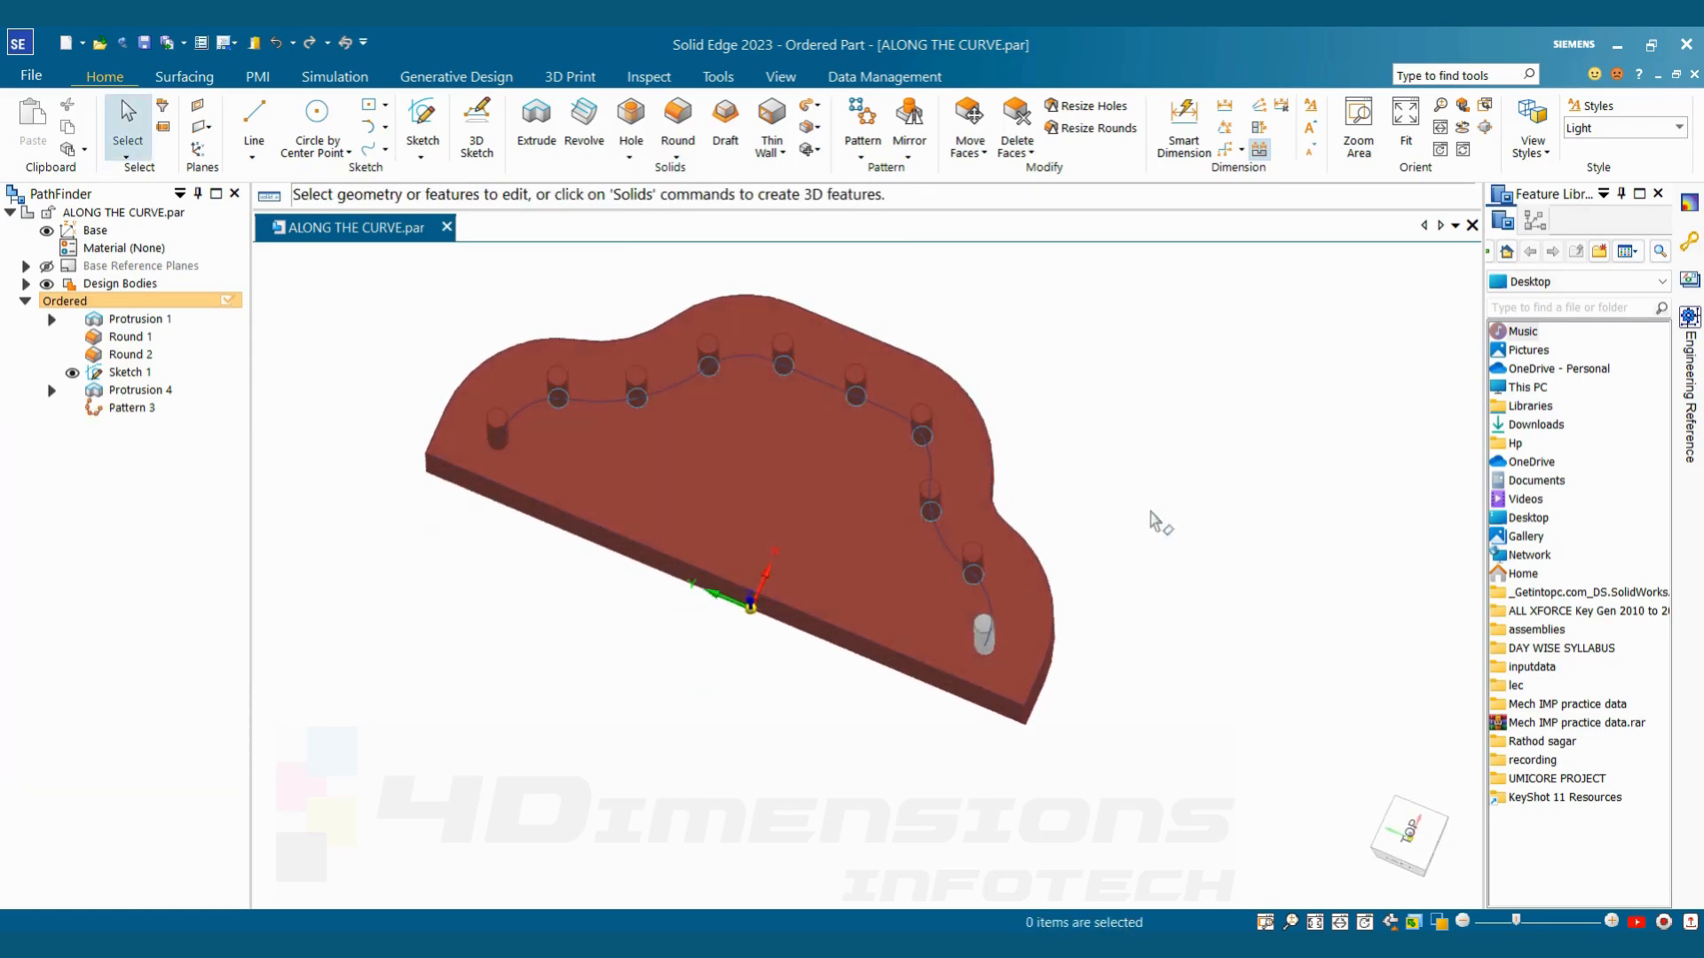
left_click(781, 78)
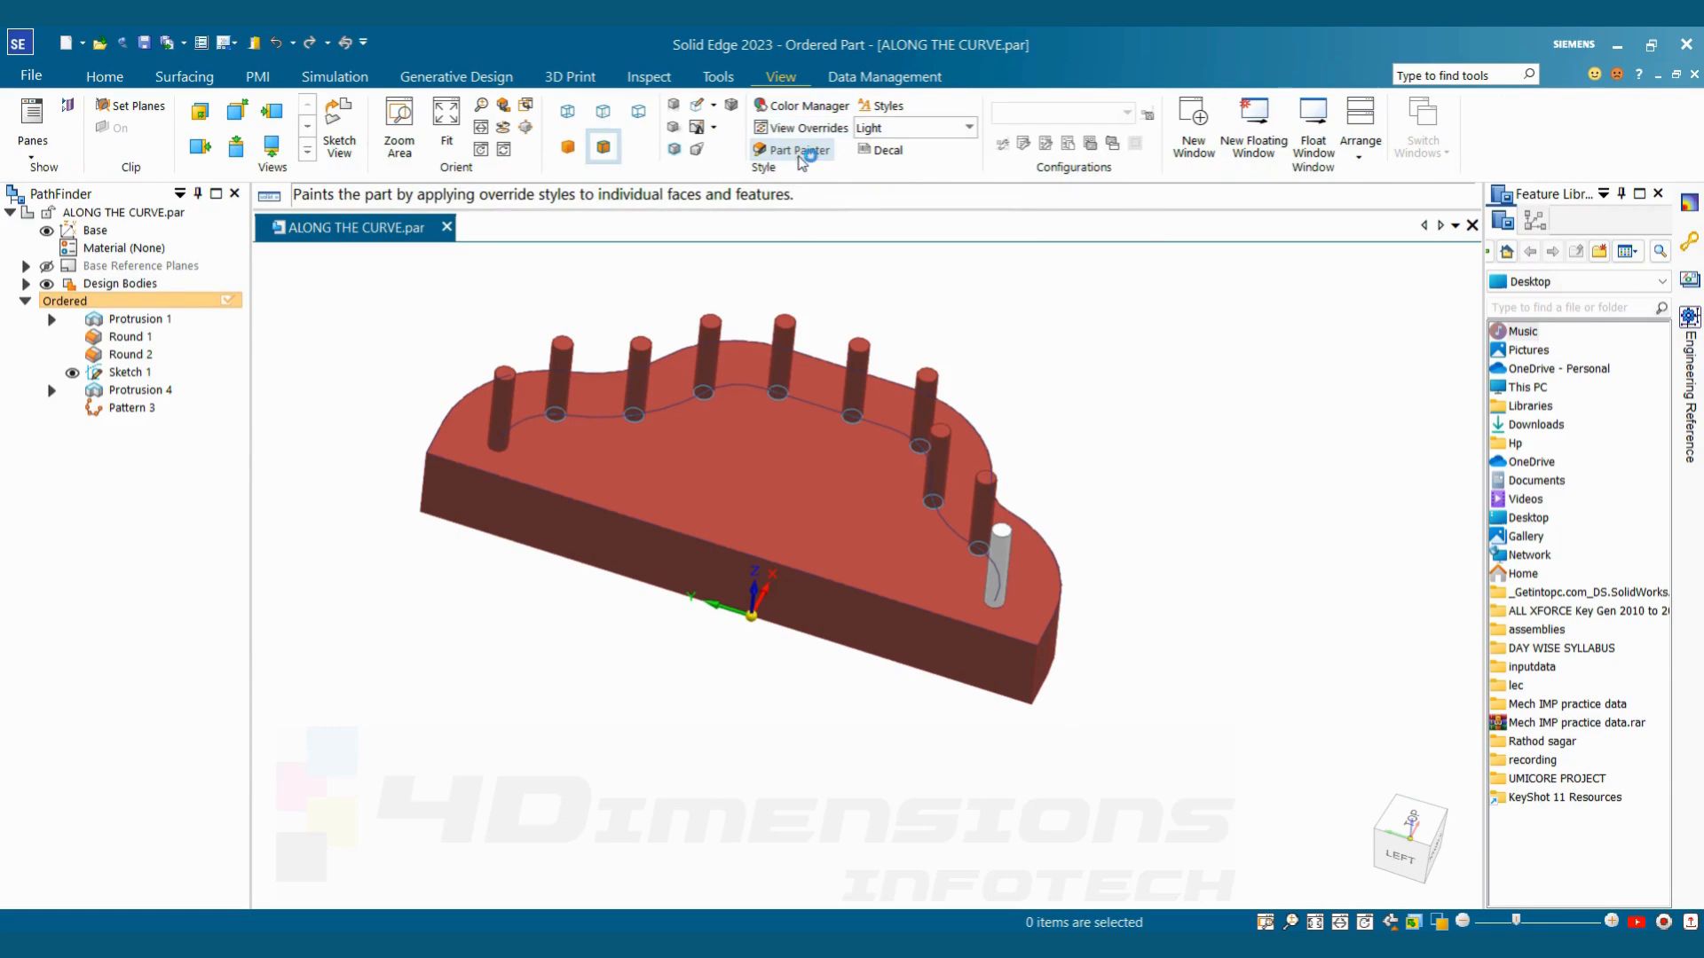
left_click(796, 151)
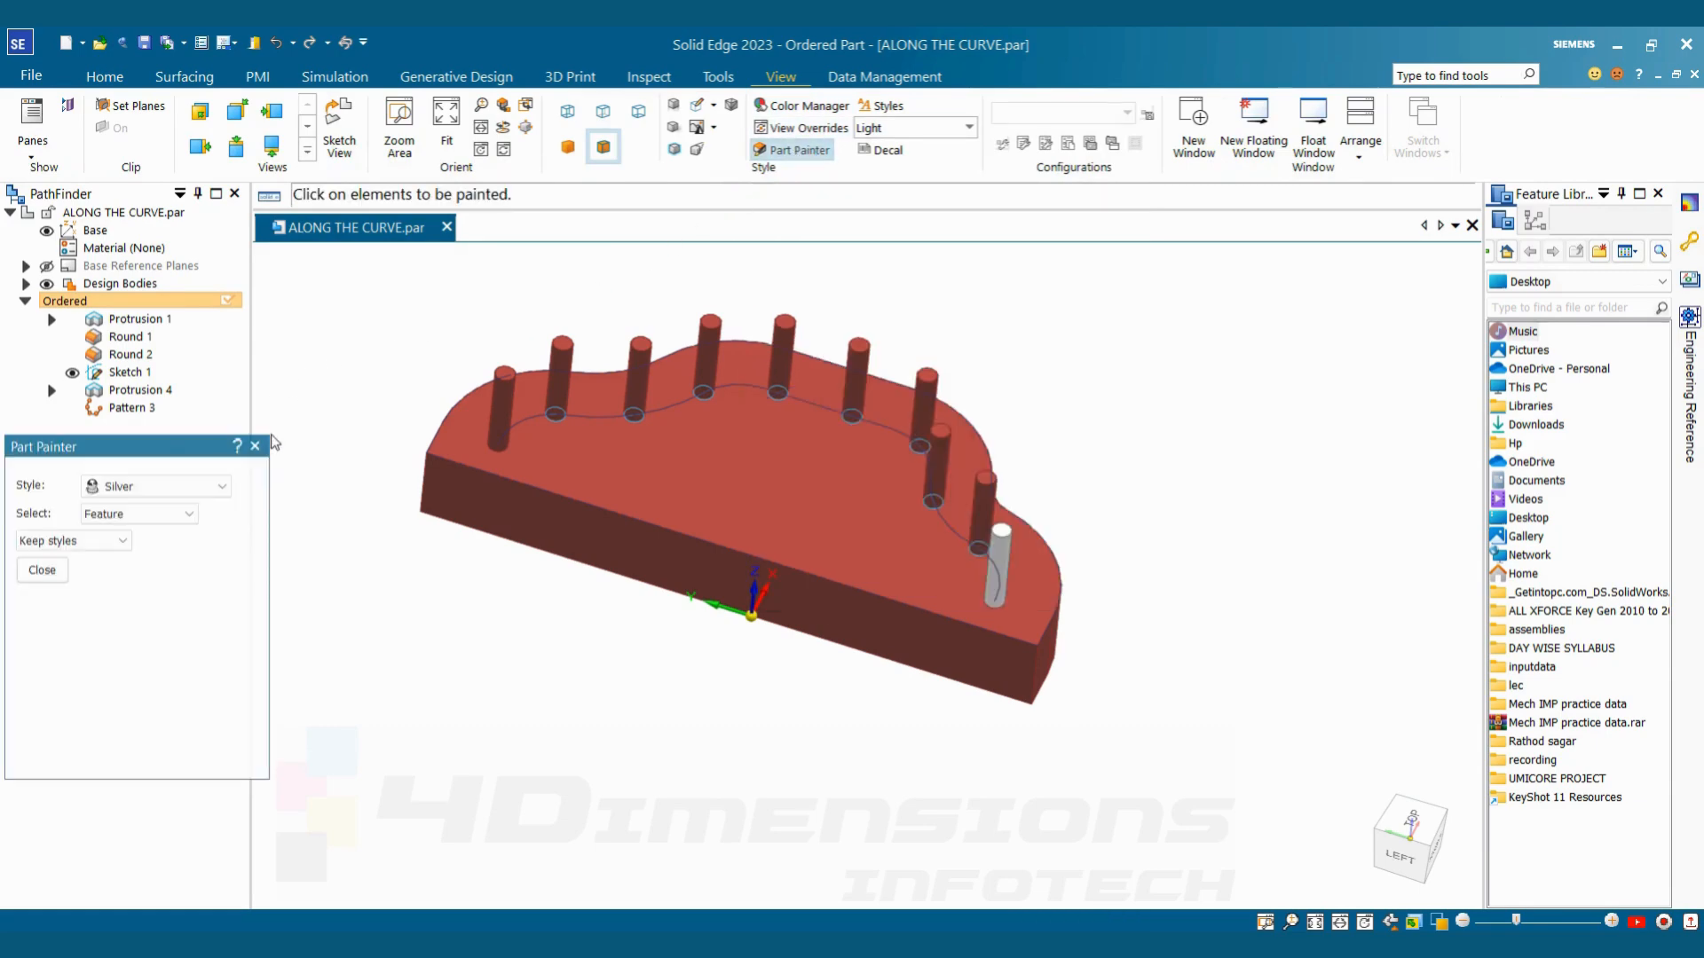
left_click(154, 521)
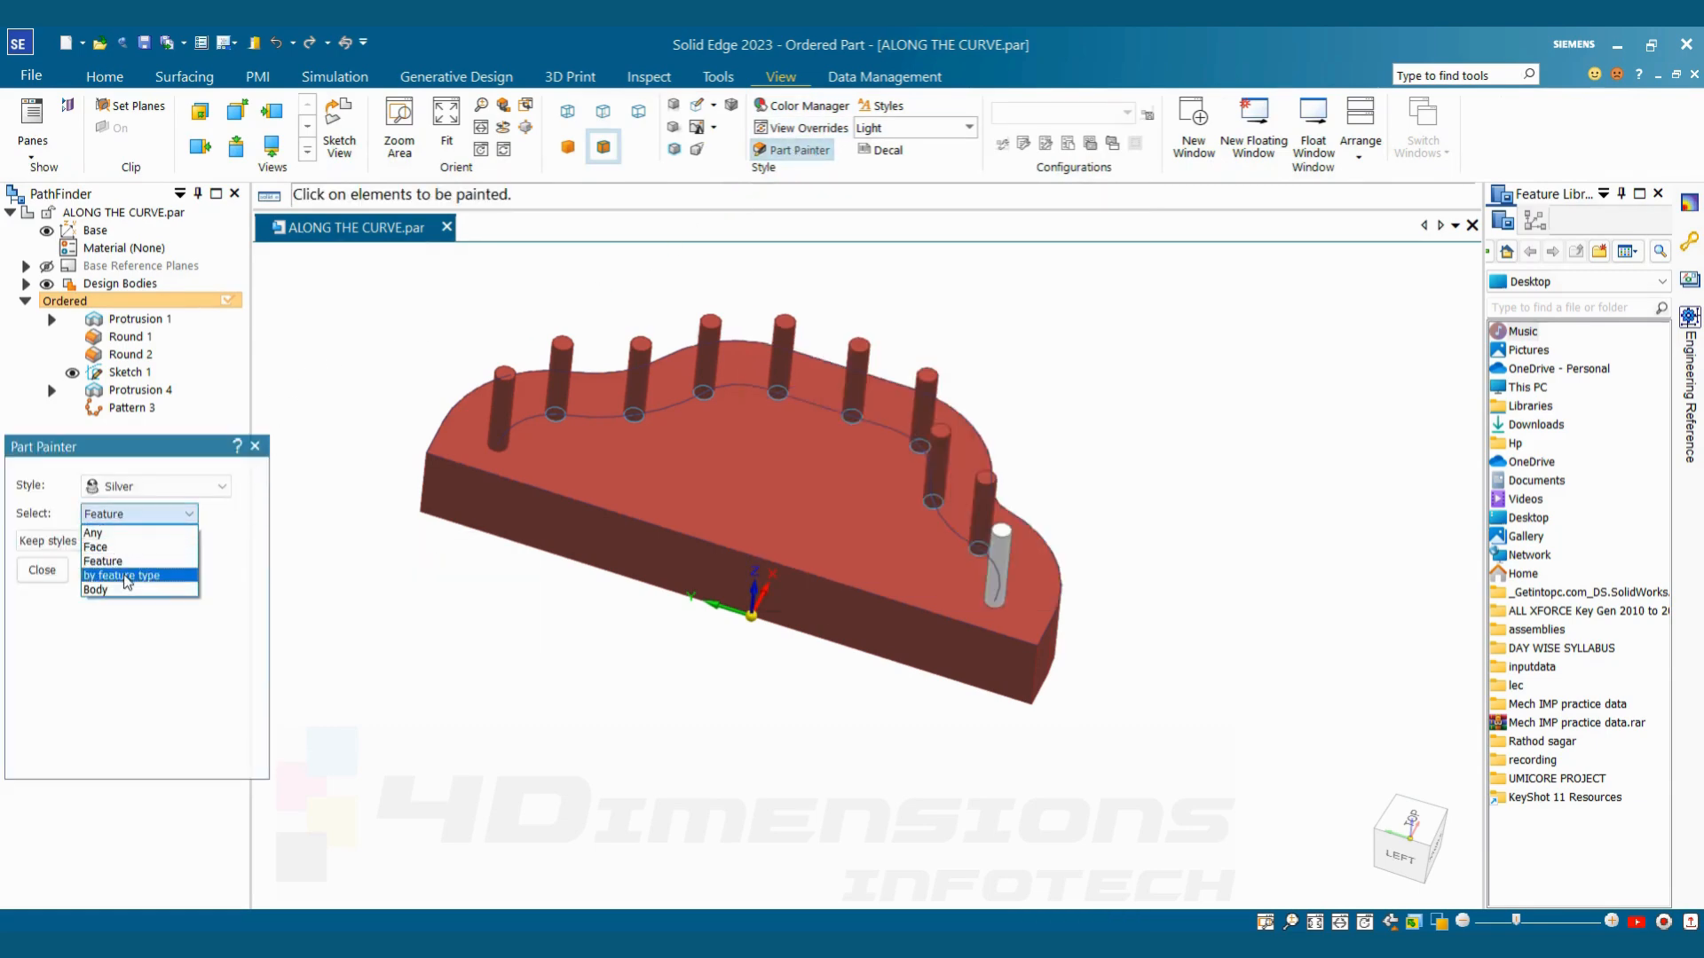
left_click(130, 568)
left_click(178, 486)
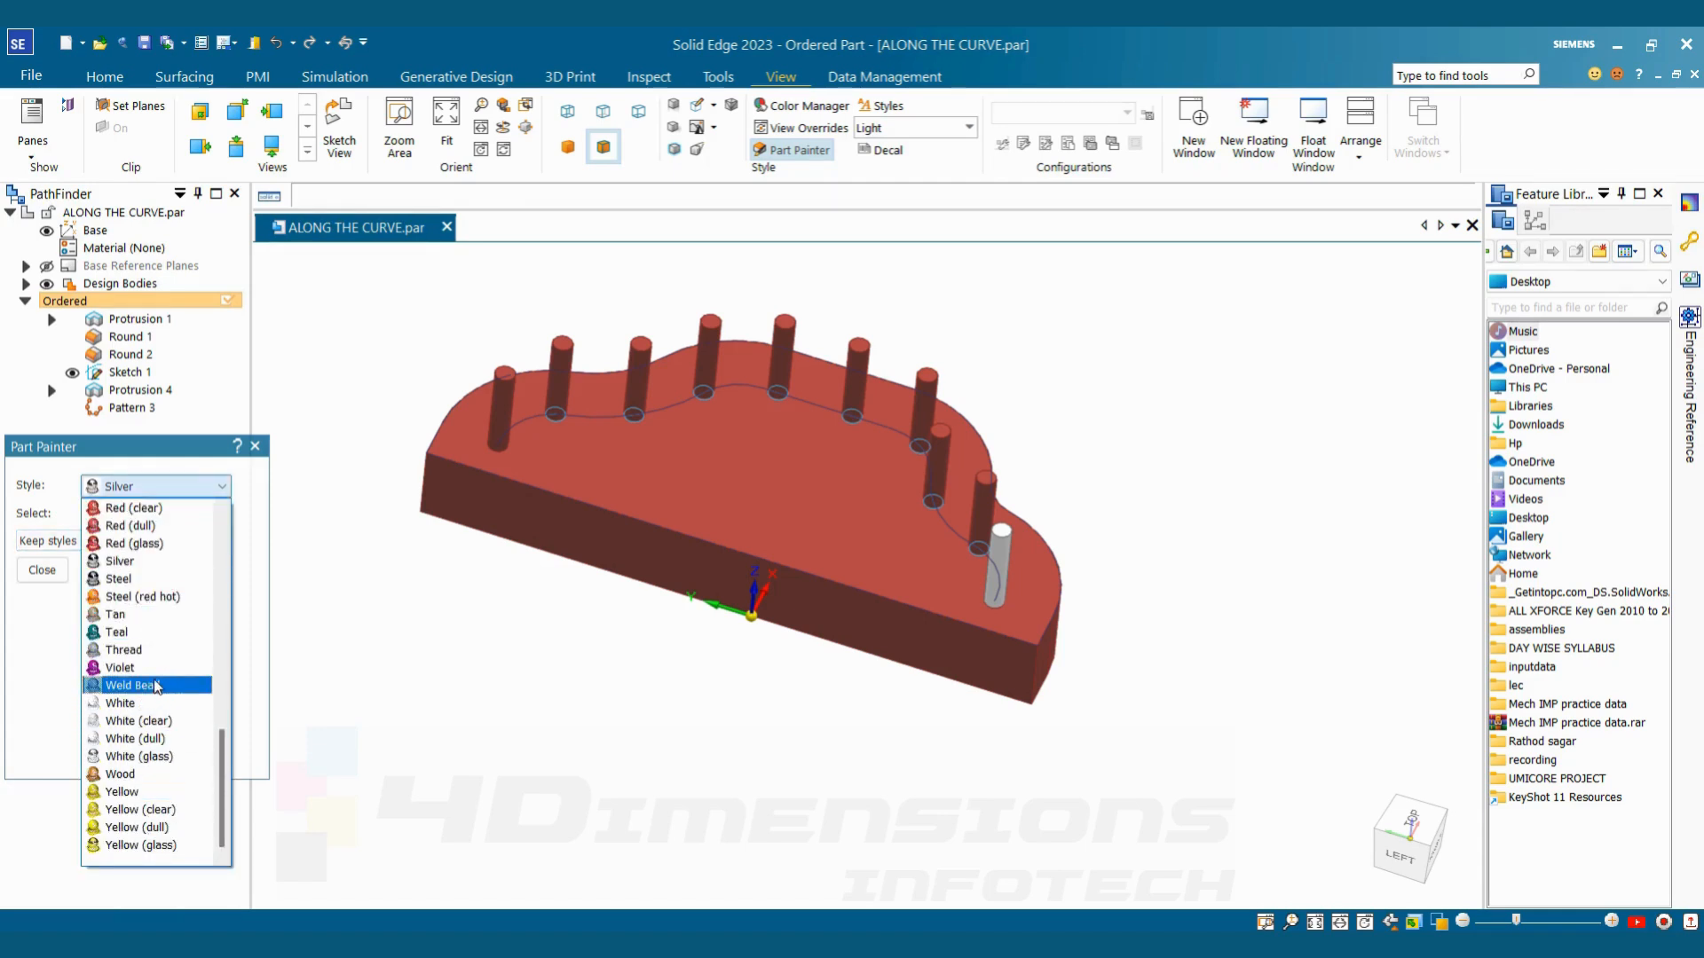
left_click(141, 563)
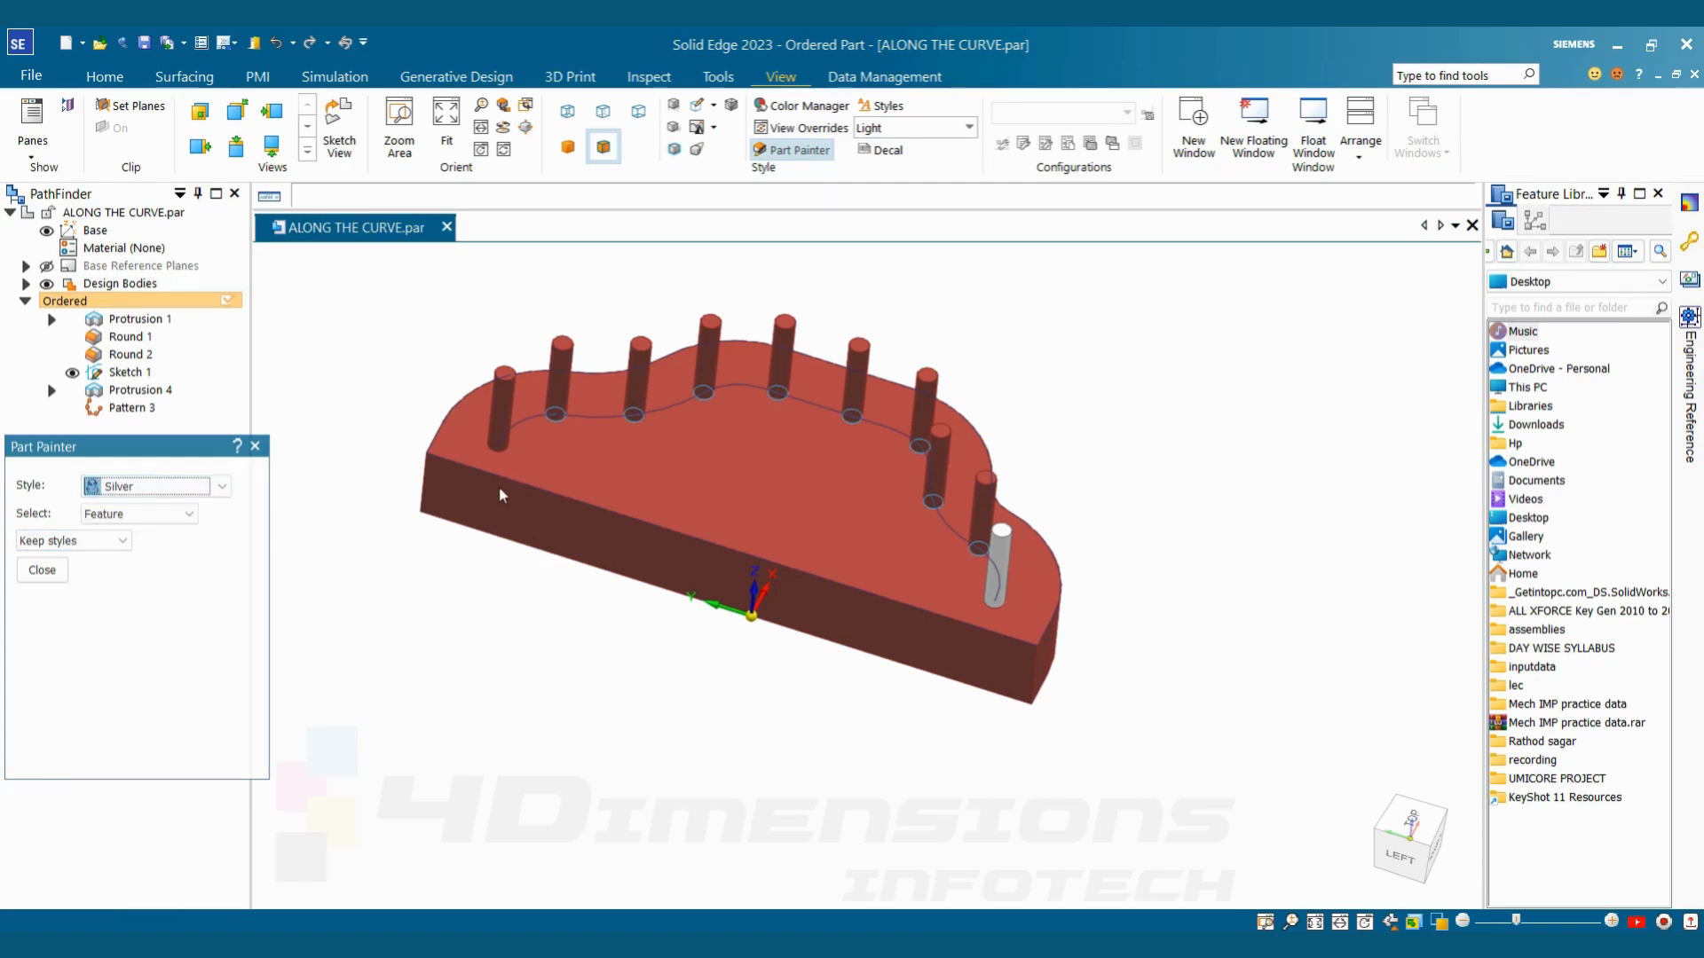
left_click(156, 407)
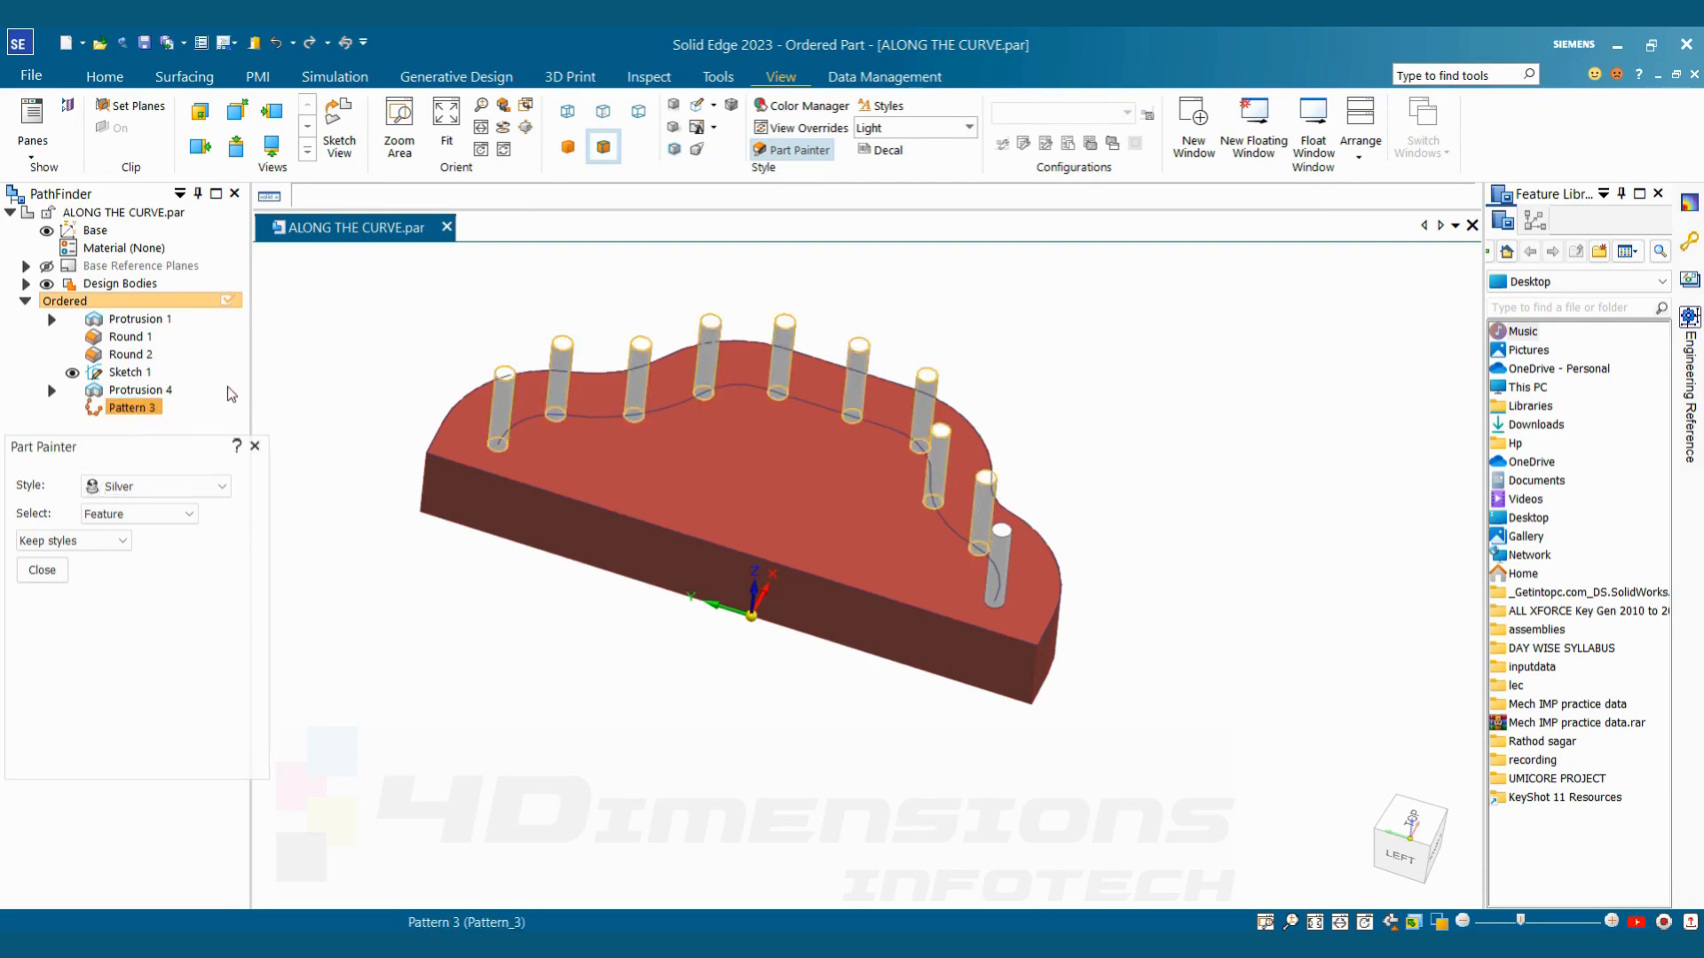
left_click(42, 581)
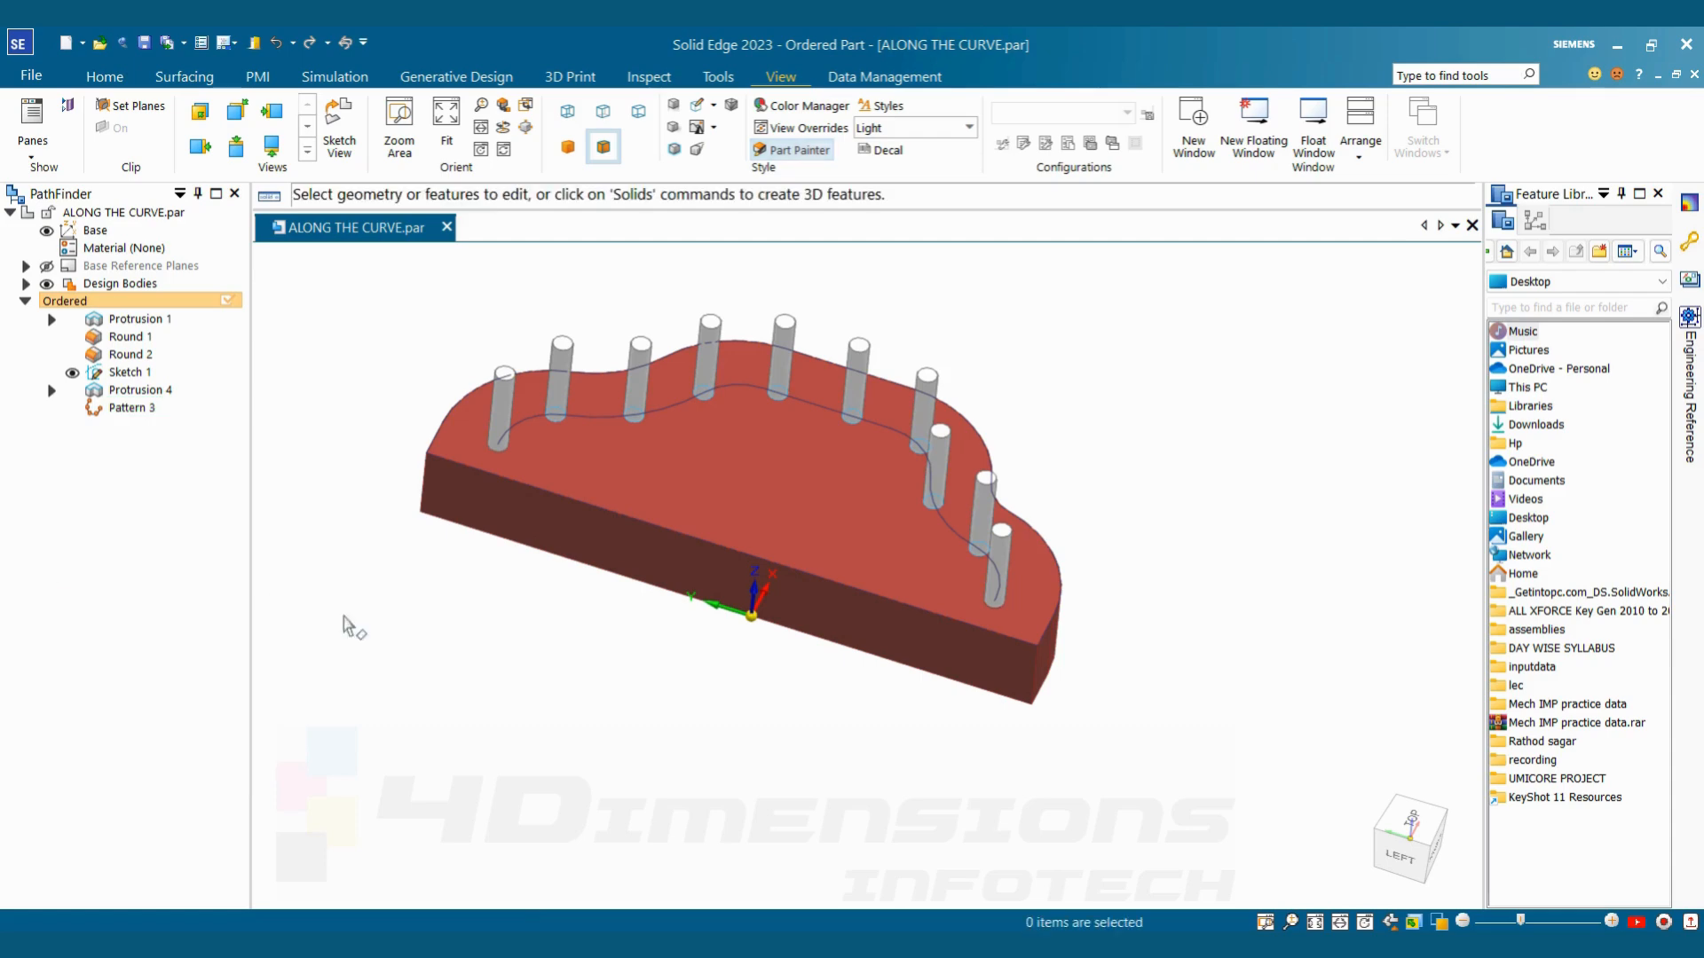
mouse_move(721, 772)
middle_mouse_down()
mouse_move(658, 625)
mouse_move(581, 833)
mouse_move(772, 836)
mouse_move(743, 827)
mouse_move(898, 781)
mouse_move(782, 683)
mouse_move(790, 790)
mouse_move(1061, 593)
mouse_move(1063, 374)
mouse_move(1019, 391)
mouse_move(1037, 387)
mouse_move(990, 292)
mouse_move(998, 353)
mouse_move(1019, 315)
mouse_move(1019, 346)
mouse_move(1133, 400)
mouse_move(1137, 373)
middle_mouse_up()
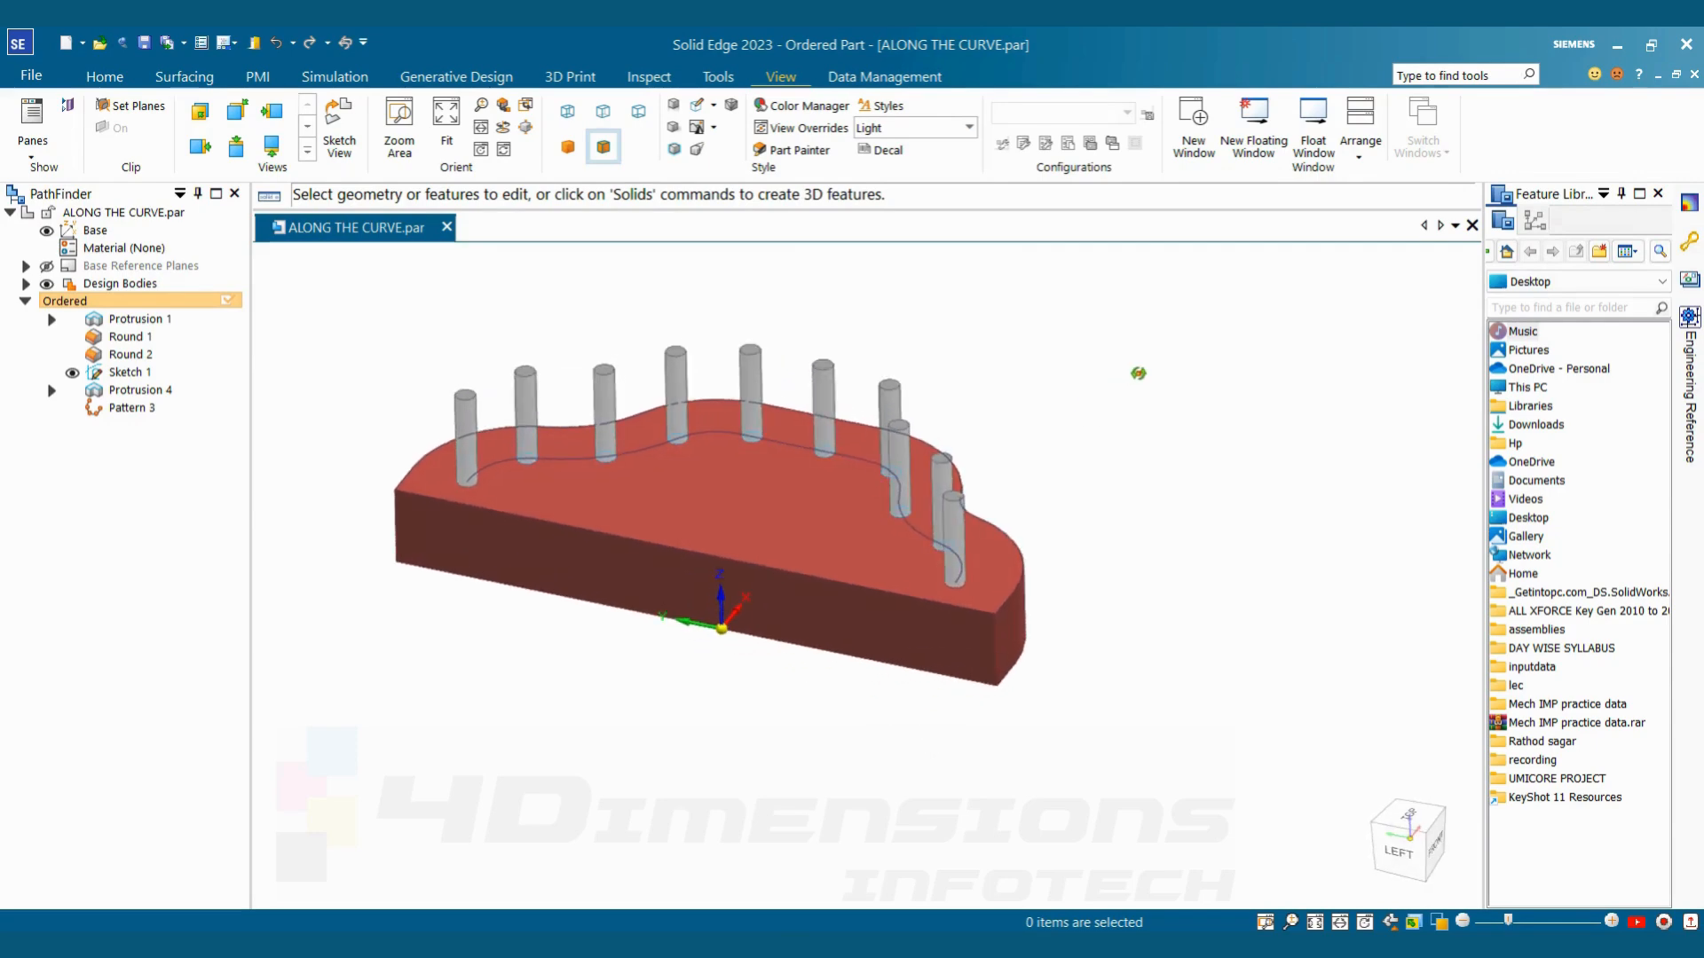